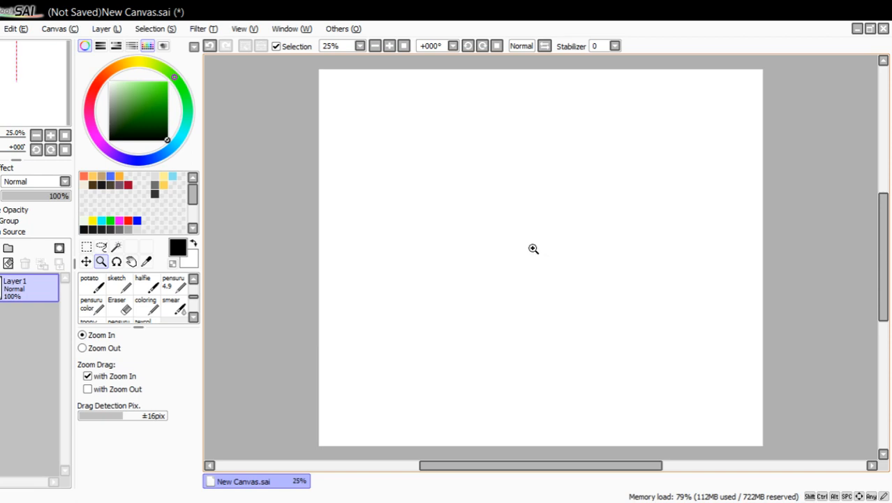
Draw a long, slightly curved vertical line of action in orange-red on the blank canvas with the pensuru 4.9 brush.
{"action": "left_click", "coordinate": [534, 248]}
{"action": "left_click", "coordinate": [540, 246]}
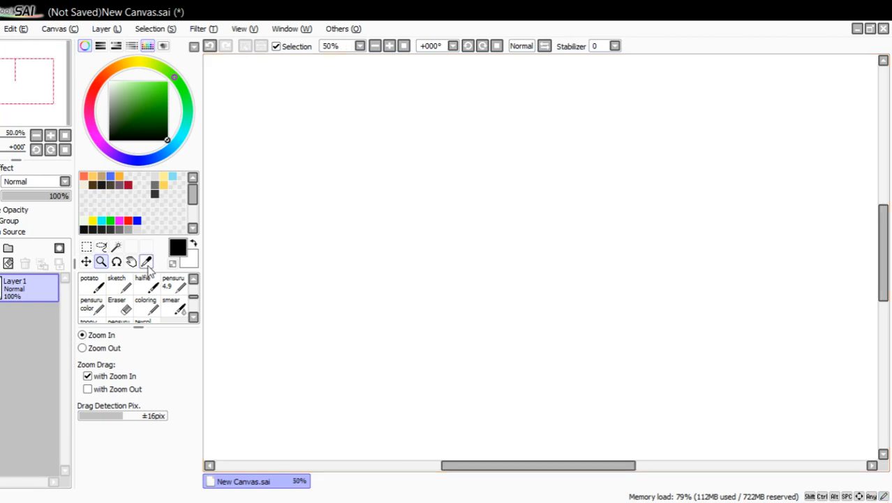
{"action": "left_click", "coordinate": [172, 283]}
{"action": "left_click", "coordinate": [128, 220]}
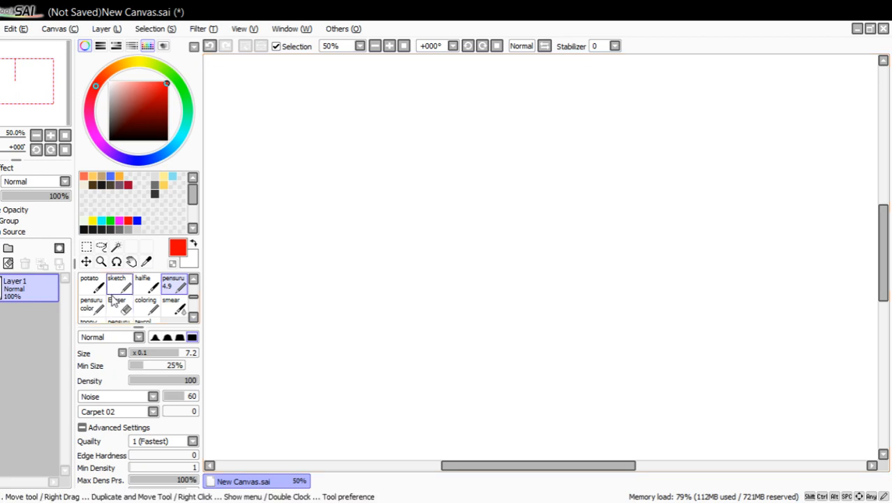
{"action": "left_click", "coordinate": [84, 175]}
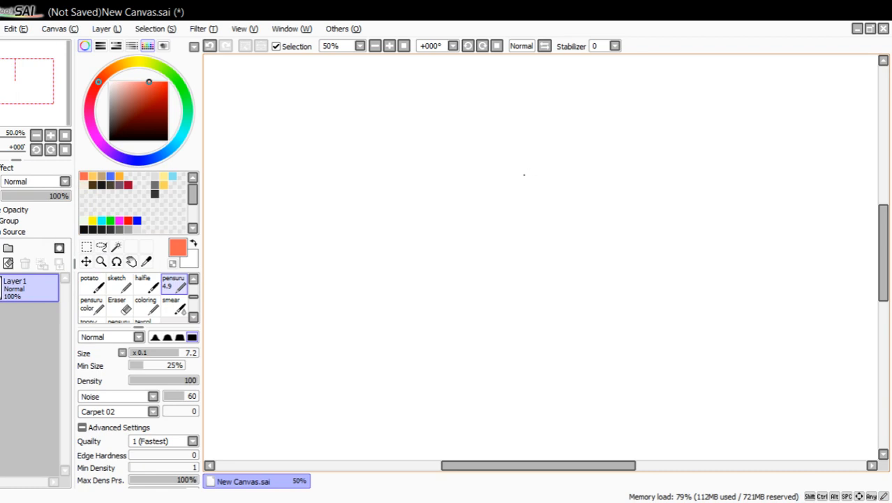
{"action": "left_click_drag", "start_coordinate": [527, 120], "coordinate": [497, 369]}
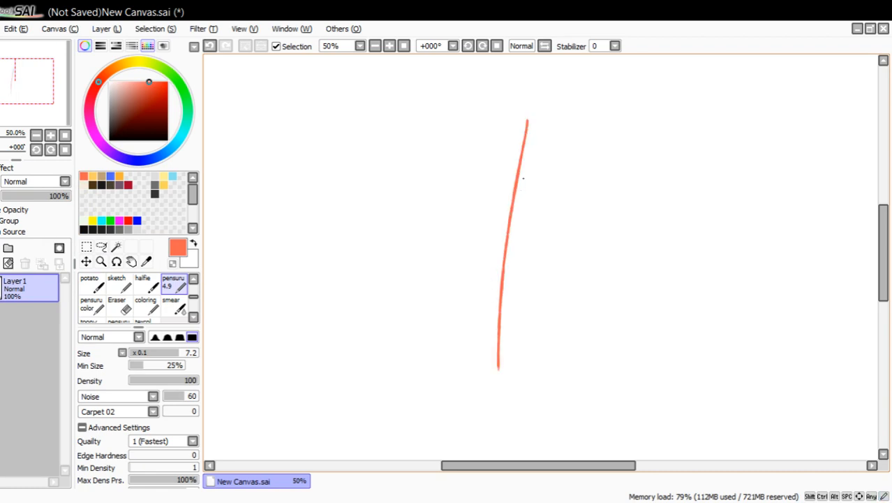
Draw a small arrow pointing at the upper part of the line of action and erase it.
{"action": "left_click_drag", "start_coordinate": [401, 167], "coordinate": [473, 191]}
{"action": "left_click_drag", "start_coordinate": [441, 170], "coordinate": [437, 199]}
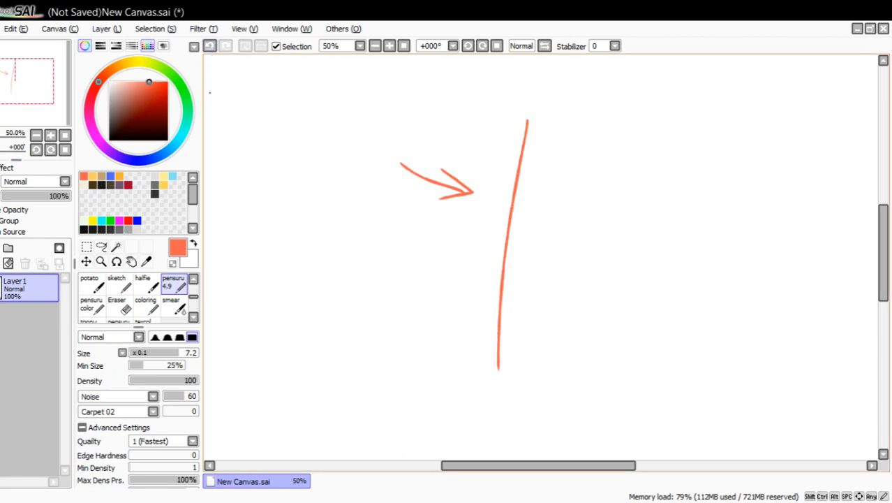
{"action": "left_click", "coordinate": [125, 304]}
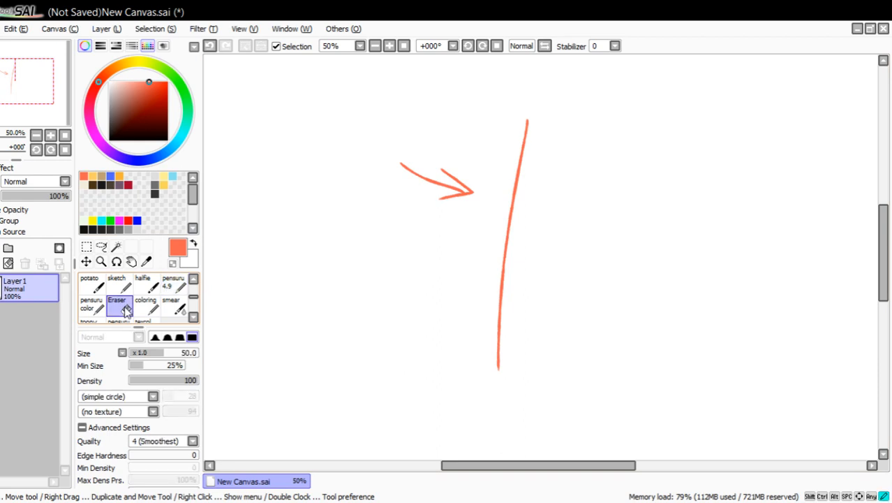
{"action": "mouse_move", "coordinate": [409, 144]}
{"action": "left_mouse_down"}
{"action": "mouse_move", "coordinate": [421, 165]}
{"action": "mouse_move", "coordinate": [402, 158]}
{"action": "mouse_move", "coordinate": [450, 189]}
{"action": "left_mouse_up"}
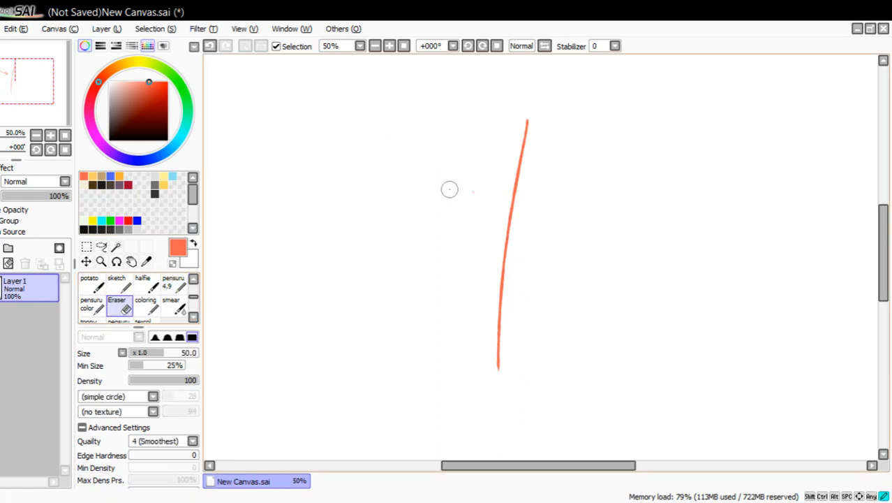
Try a thick curved stroke beside the line of action with the coloring brush and erase it.
{"action": "left_click", "coordinate": [117, 285]}
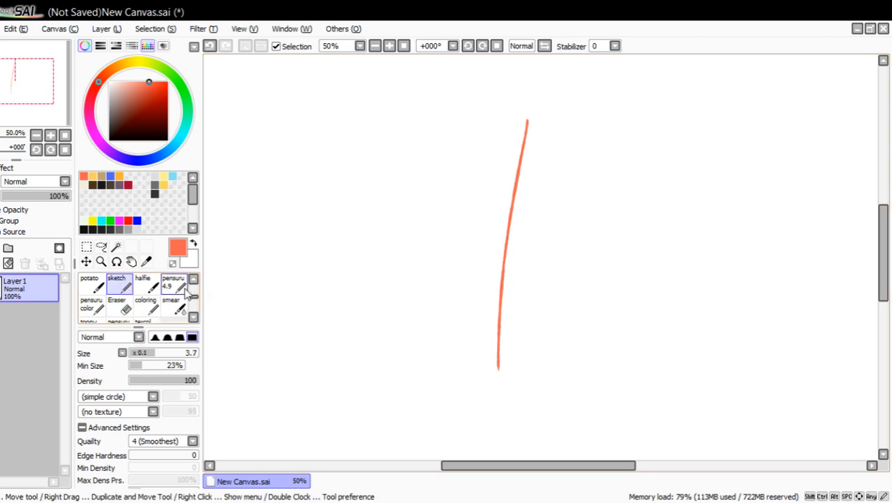
{"action": "left_click", "coordinate": [146, 306]}
{"action": "left_click_drag", "start_coordinate": [305, 209], "coordinate": [298, 239]}
{"action": "mouse_move", "coordinate": [298, 293]}
{"action": "left_mouse_down"}
{"action": "mouse_move", "coordinate": [329, 169]}
{"action": "mouse_move", "coordinate": [322, 201]}
{"action": "mouse_move", "coordinate": [295, 230]}
{"action": "mouse_move", "coordinate": [328, 181]}
{"action": "mouse_move", "coordinate": [347, 183]}
{"action": "mouse_move", "coordinate": [353, 168]}
{"action": "mouse_move", "coordinate": [343, 167]}
{"action": "mouse_move", "coordinate": [298, 239]}
{"action": "mouse_move", "coordinate": [309, 209]}
{"action": "left_mouse_up"}
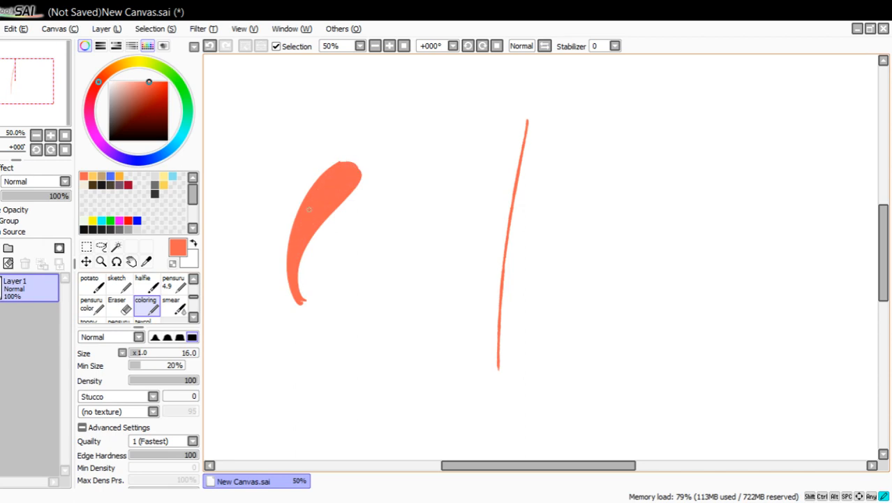
{"action": "left_click", "coordinate": [116, 305]}
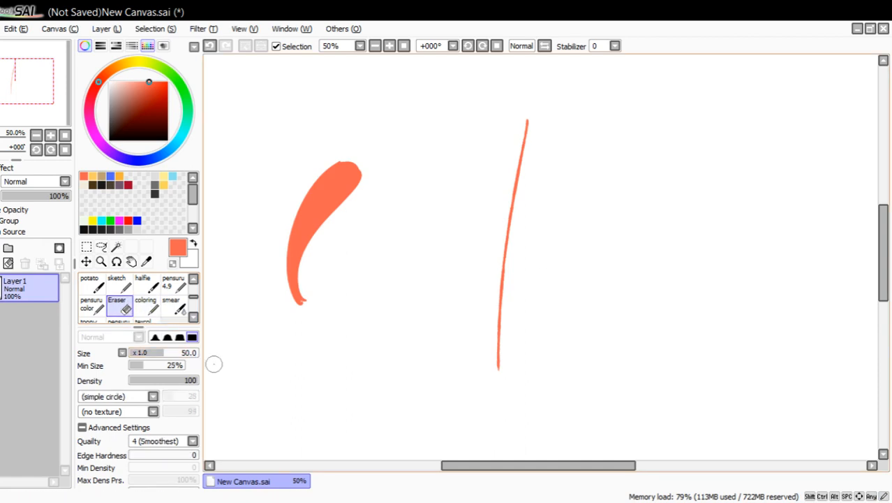
{"action": "mouse_move", "coordinate": [313, 301]}
{"action": "left_mouse_down"}
{"action": "mouse_move", "coordinate": [283, 291]}
{"action": "mouse_move", "coordinate": [291, 247]}
{"action": "mouse_move", "coordinate": [298, 258]}
{"action": "mouse_move", "coordinate": [311, 245]}
{"action": "mouse_move", "coordinate": [331, 236]}
{"action": "left_mouse_up"}
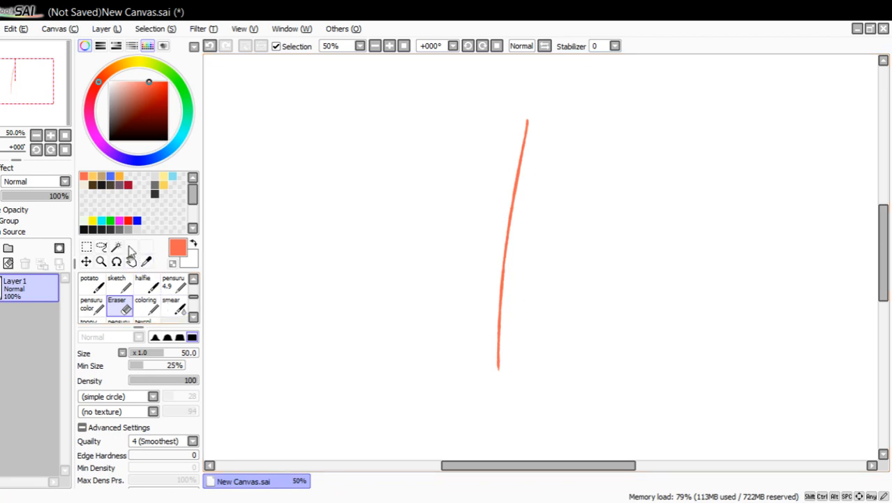
Set the drawing colour to black and select the pensuru 4.9 brush for the body sketch.
{"action": "left_click_drag", "start_coordinate": [145, 128], "coordinate": [168, 140]}
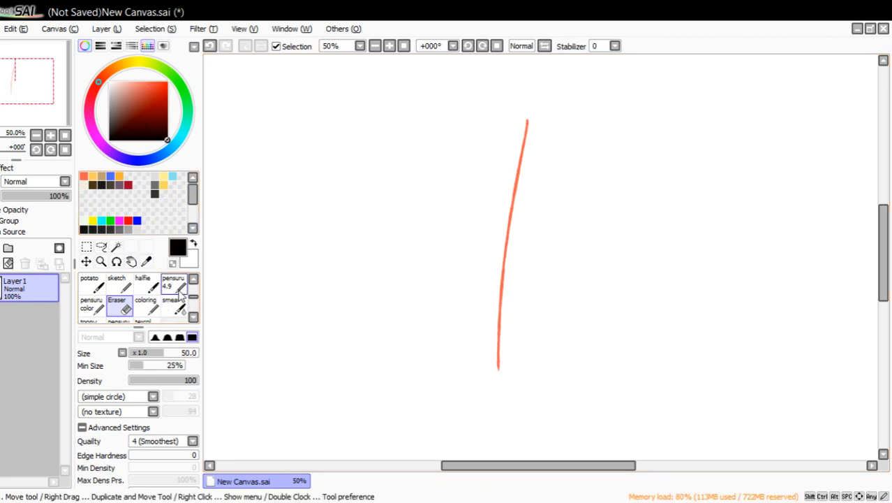
{"action": "left_click", "coordinate": [174, 283]}
{"action": "left_click_drag", "start_coordinate": [38, 94], "coordinate": [49, 88]}
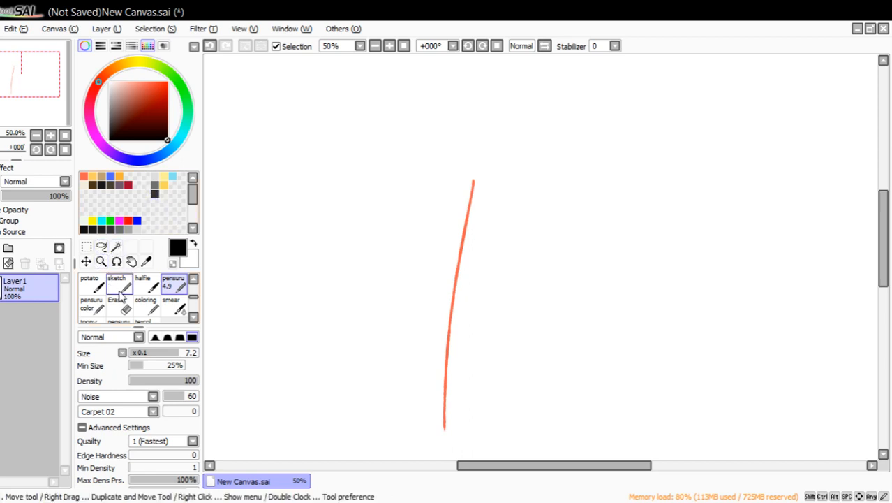
{"action": "left_click", "coordinate": [100, 262]}
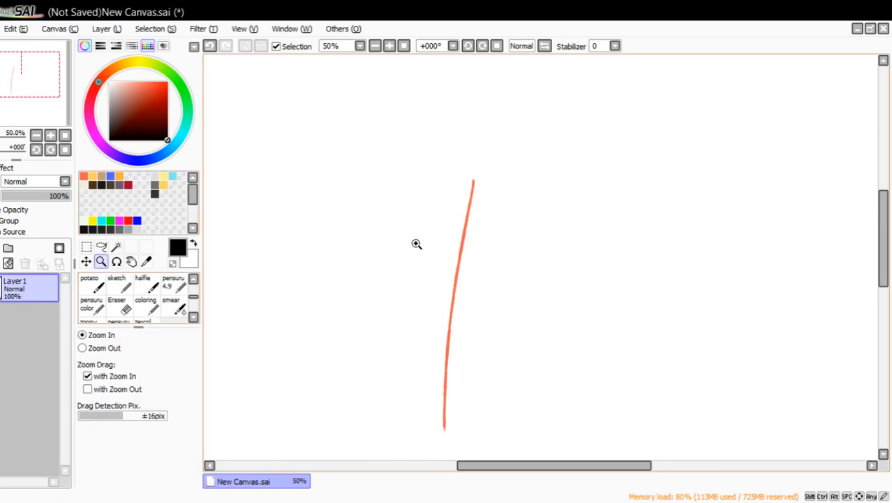
{"action": "left_click", "coordinate": [176, 284]}
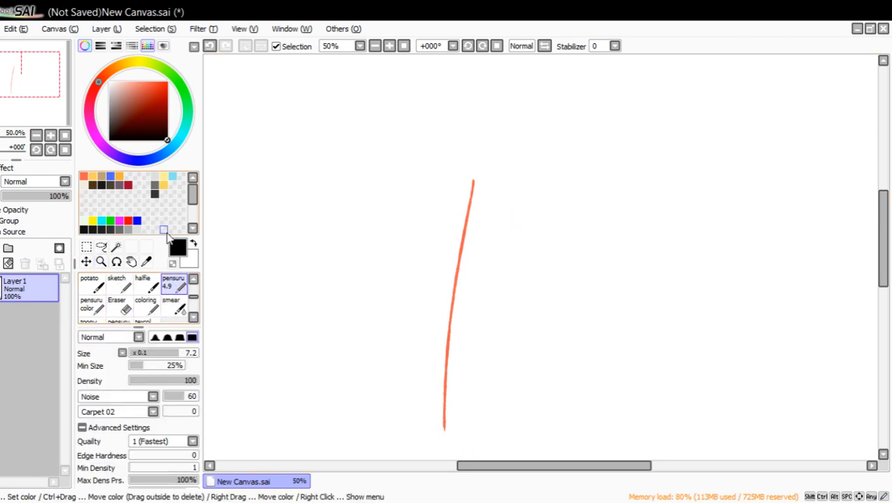
Add a new layer above Layer1 and sketch a circle for the head around the upper end of the line of action.
{"action": "left_click", "coordinate": [8, 248]}
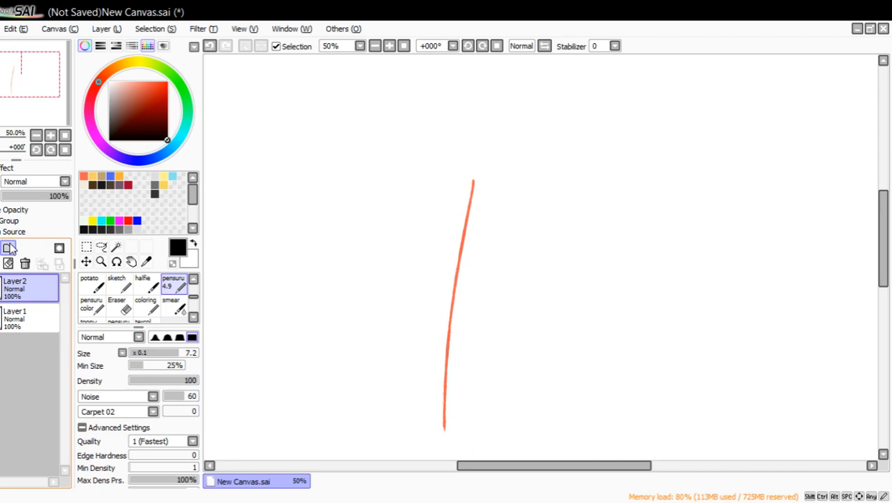
{"action": "mouse_move", "coordinate": [451, 152]}
{"action": "left_mouse_down"}
{"action": "mouse_move", "coordinate": [461, 150]}
{"action": "mouse_move", "coordinate": [446, 158]}
{"action": "mouse_move", "coordinate": [442, 215]}
{"action": "mouse_move", "coordinate": [518, 207]}
{"action": "left_mouse_up"}
{"action": "left_click", "coordinate": [210, 45]}
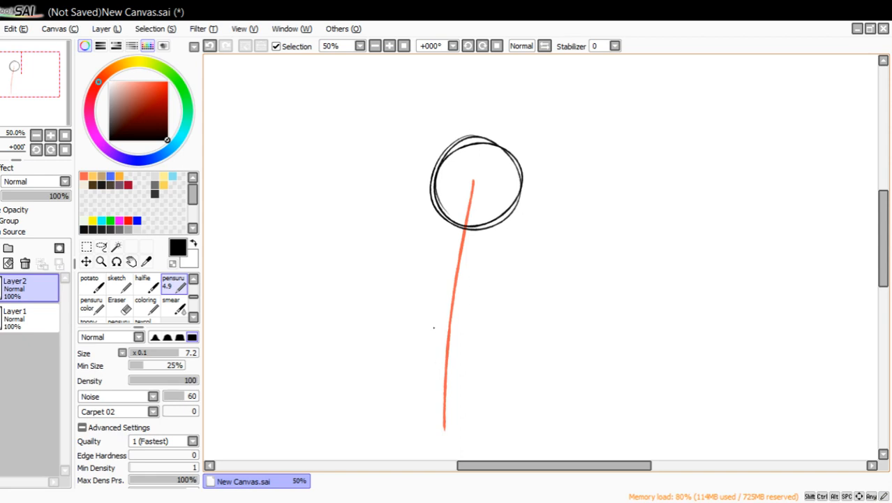
Sketch a teardrop-shaped torso tapering downward below the head, and darken its sides with repeated strokes.
{"action": "left_click_drag", "start_coordinate": [438, 330], "coordinate": [442, 268]}
{"action": "left_click_drag", "start_coordinate": [437, 308], "coordinate": [447, 247]}
{"action": "mouse_move", "coordinate": [439, 291]}
{"action": "left_mouse_down"}
{"action": "mouse_move", "coordinate": [460, 237]}
{"action": "mouse_move", "coordinate": [484, 237]}
{"action": "mouse_move", "coordinate": [495, 251]}
{"action": "mouse_move", "coordinate": [492, 282]}
{"action": "mouse_move", "coordinate": [451, 348]}
{"action": "mouse_move", "coordinate": [435, 345]}
{"action": "mouse_move", "coordinate": [448, 348]}
{"action": "left_mouse_up"}
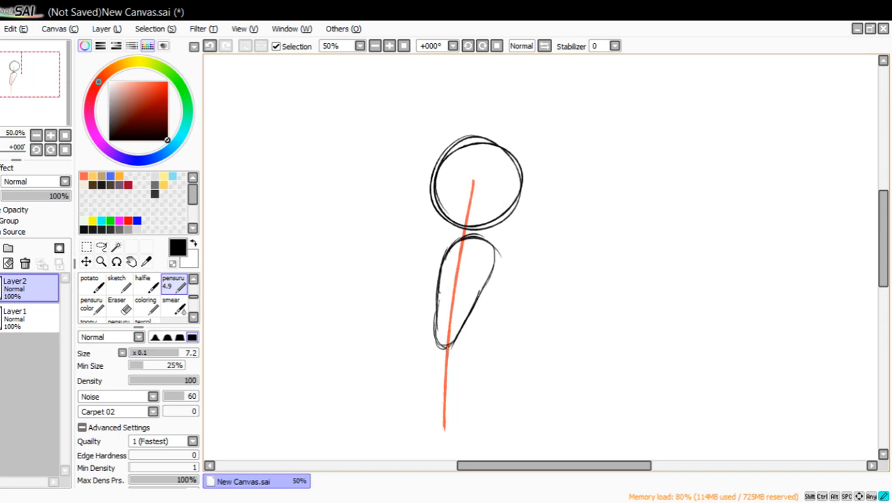
{"action": "left_click_drag", "start_coordinate": [471, 313], "coordinate": [447, 348]}
{"action": "mouse_move", "coordinate": [438, 291]}
{"action": "left_mouse_down"}
{"action": "mouse_move", "coordinate": [434, 339]}
{"action": "mouse_move", "coordinate": [437, 279]}
{"action": "mouse_move", "coordinate": [434, 328]}
{"action": "left_mouse_up"}
{"action": "mouse_move", "coordinate": [433, 300]}
{"action": "left_mouse_down"}
{"action": "mouse_move", "coordinate": [451, 244]}
{"action": "mouse_move", "coordinate": [436, 272]}
{"action": "mouse_move", "coordinate": [458, 238]}
{"action": "mouse_move", "coordinate": [496, 251]}
{"action": "mouse_move", "coordinate": [475, 302]}
{"action": "left_mouse_up"}
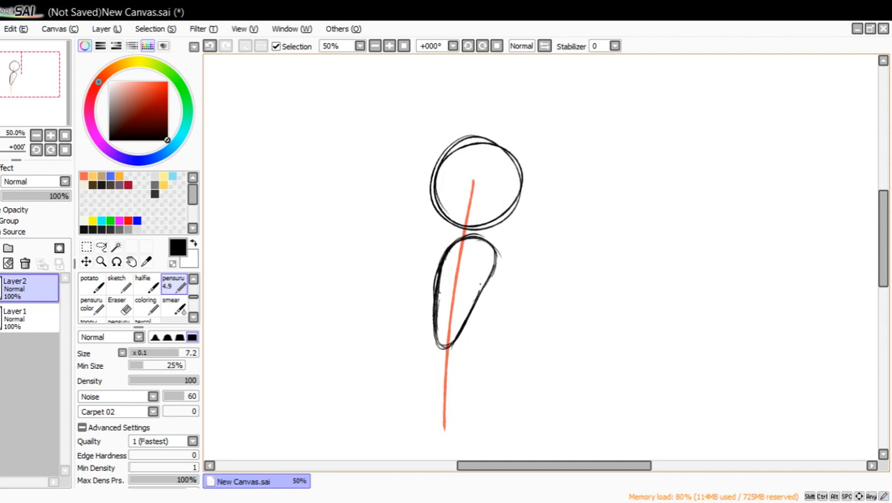
Lasso the torso shape, shift it slightly left and rotate it to align with the line of action.
{"action": "left_click", "coordinate": [100, 244]}
{"action": "mouse_move", "coordinate": [464, 236]}
{"action": "left_mouse_down"}
{"action": "mouse_move", "coordinate": [483, 233]}
{"action": "mouse_move", "coordinate": [514, 279]}
{"action": "mouse_move", "coordinate": [379, 359]}
{"action": "mouse_move", "coordinate": [418, 239]}
{"action": "mouse_move", "coordinate": [460, 234]}
{"action": "left_mouse_up"}
{"action": "left_click_drag", "start_coordinate": [458, 297], "coordinate": [449, 297]}
{"action": "left_click", "coordinate": [87, 246]}
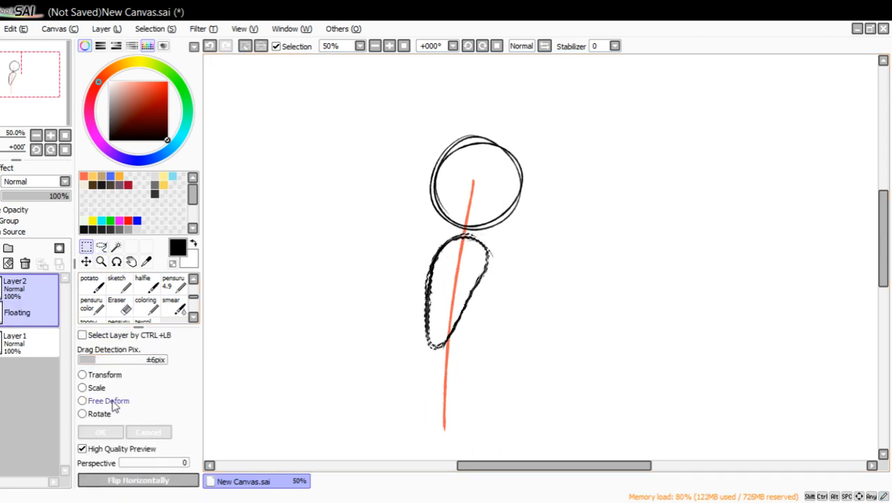
{"action": "left_click", "coordinate": [106, 413]}
{"action": "left_click_drag", "start_coordinate": [293, 436], "coordinate": [354, 438]}
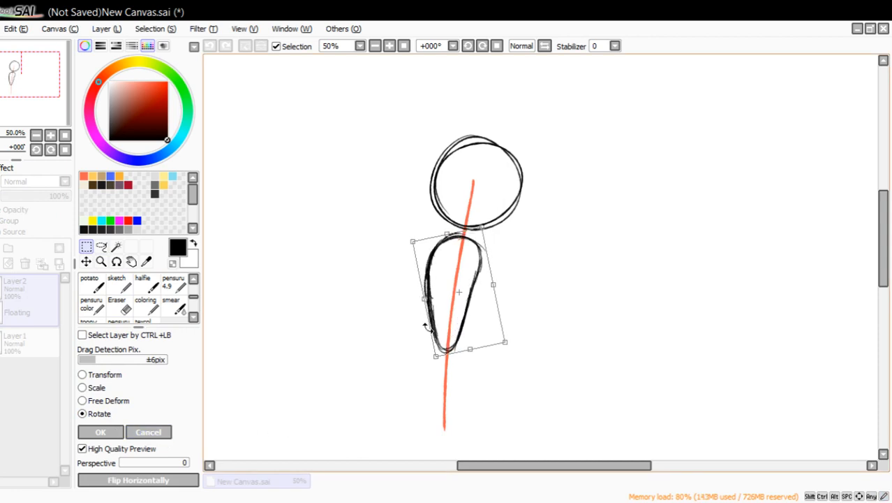
{"action": "left_click_drag", "start_coordinate": [475, 314], "coordinate": [475, 318]}
{"action": "left_click", "coordinate": [101, 431]}
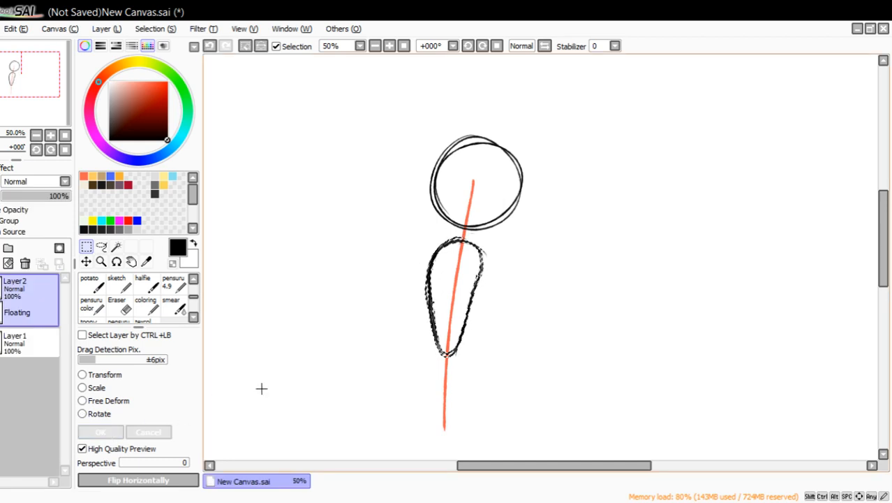
Draw crossing vertical and horizontal face guidelines through the head circle and reinforce the circle's outline.
{"action": "left_click", "coordinate": [174, 280]}
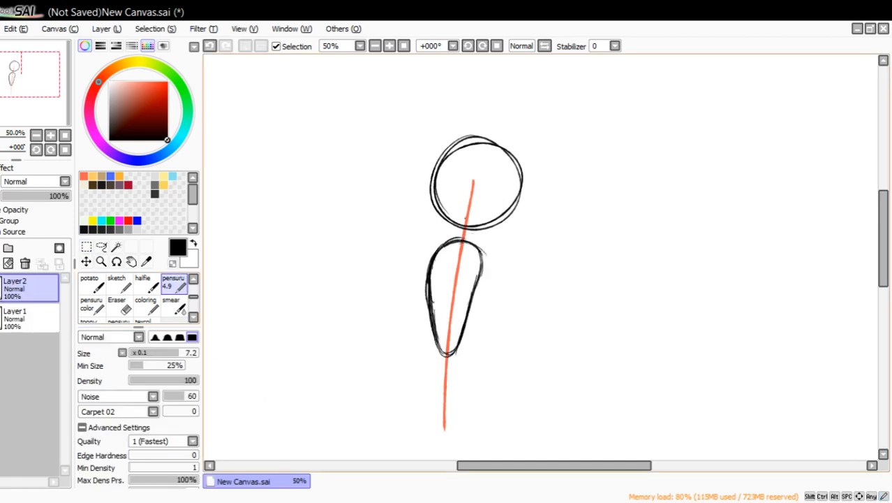
{"action": "mouse_move", "coordinate": [463, 252]}
{"action": "left_mouse_down"}
{"action": "mouse_move", "coordinate": [478, 124]}
{"action": "mouse_move", "coordinate": [491, 103]}
{"action": "left_mouse_up"}
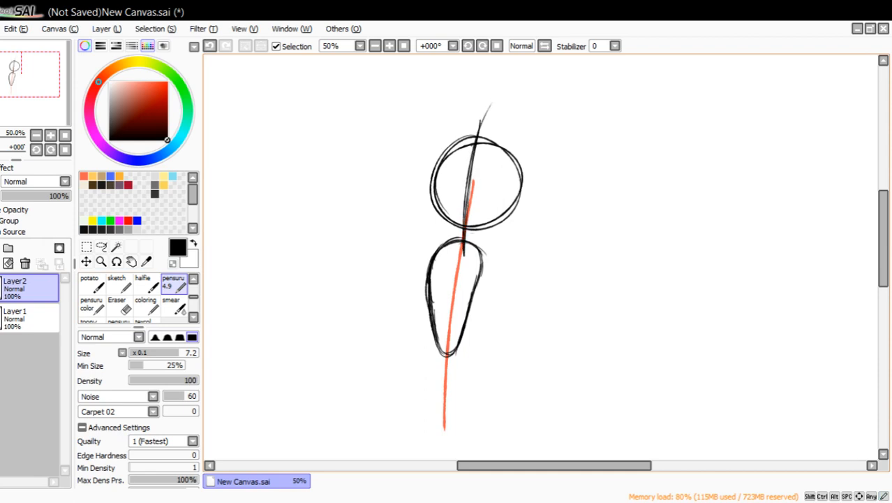
{"action": "left_click_drag", "start_coordinate": [416, 173], "coordinate": [542, 190]}
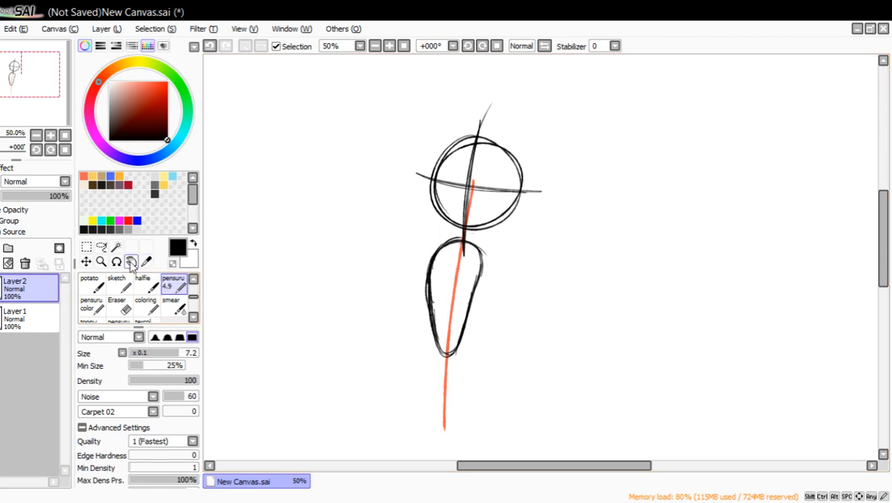
{"action": "mouse_move", "coordinate": [57, 97]}
{"action": "left_mouse_down"}
{"action": "mouse_move", "coordinate": [60, 108]}
{"action": "mouse_move", "coordinate": [57, 99]}
{"action": "left_mouse_up"}
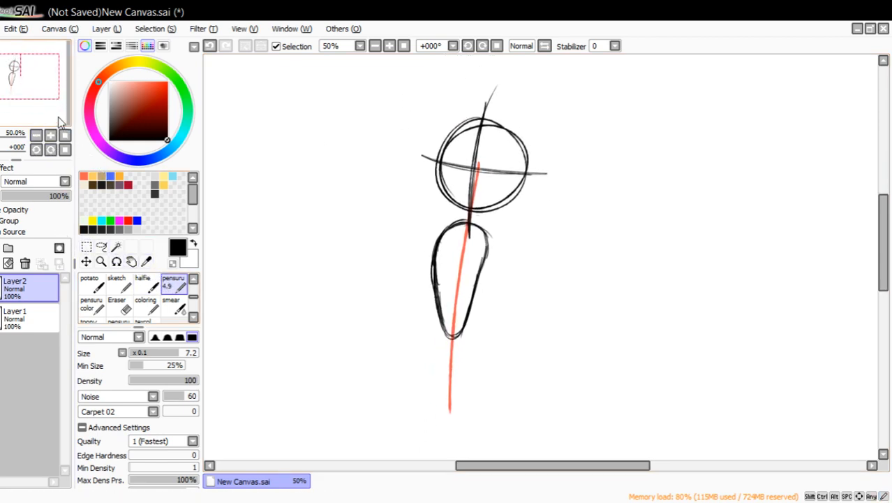
{"action": "mouse_move", "coordinate": [58, 95]}
{"action": "left_mouse_down"}
{"action": "mouse_move", "coordinate": [60, 110]}
{"action": "mouse_move", "coordinate": [47, 82]}
{"action": "left_mouse_up"}
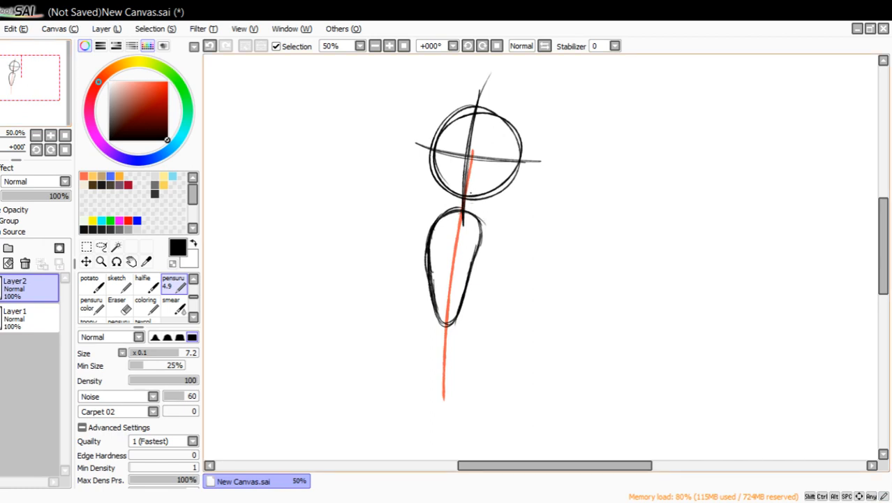
{"action": "mouse_move", "coordinate": [470, 107]}
{"action": "left_mouse_down"}
{"action": "mouse_move", "coordinate": [441, 133]}
{"action": "mouse_move", "coordinate": [485, 100]}
{"action": "left_mouse_up"}
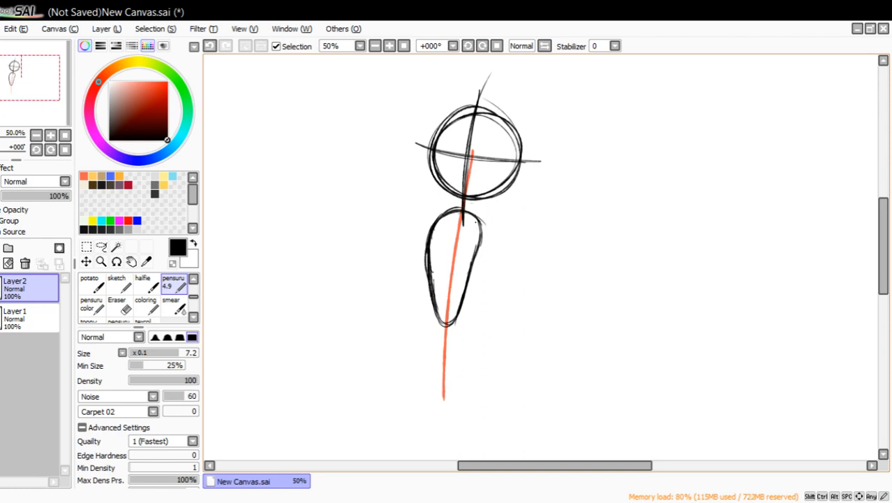
Sketch a shoulder arc with a long arm line hanging down on each side of the torso.
{"action": "mouse_move", "coordinate": [472, 222]}
{"action": "left_mouse_down"}
{"action": "mouse_move", "coordinate": [491, 205]}
{"action": "mouse_move", "coordinate": [499, 211]}
{"action": "left_mouse_up"}
{"action": "mouse_move", "coordinate": [476, 219]}
{"action": "left_mouse_down"}
{"action": "mouse_move", "coordinate": [497, 217]}
{"action": "mouse_move", "coordinate": [482, 382]}
{"action": "left_mouse_up"}
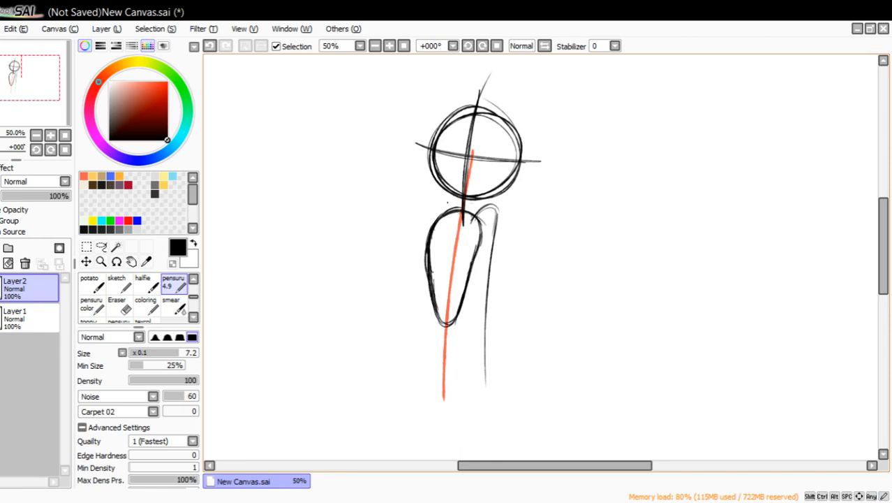
{"action": "mouse_move", "coordinate": [448, 203]}
{"action": "left_mouse_down"}
{"action": "mouse_move", "coordinate": [437, 196]}
{"action": "mouse_move", "coordinate": [412, 271]}
{"action": "left_mouse_up"}
{"action": "left_click_drag", "start_coordinate": [427, 218], "coordinate": [405, 304]}
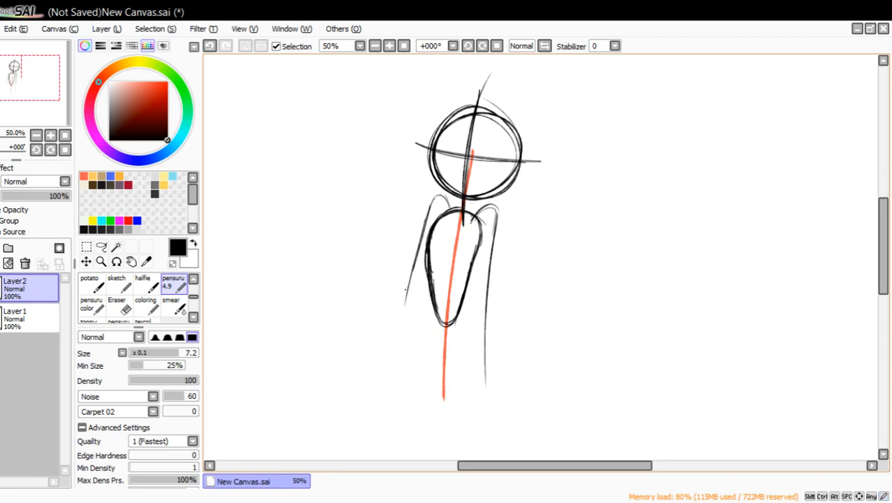
Undo the left arm line, redraw it longer and steeper, and sketch the neck joining the head to the shoulders.
{"action": "left_click", "coordinate": [209, 46]}
{"action": "left_click", "coordinate": [209, 45]}
{"action": "left_click", "coordinate": [209, 46]}
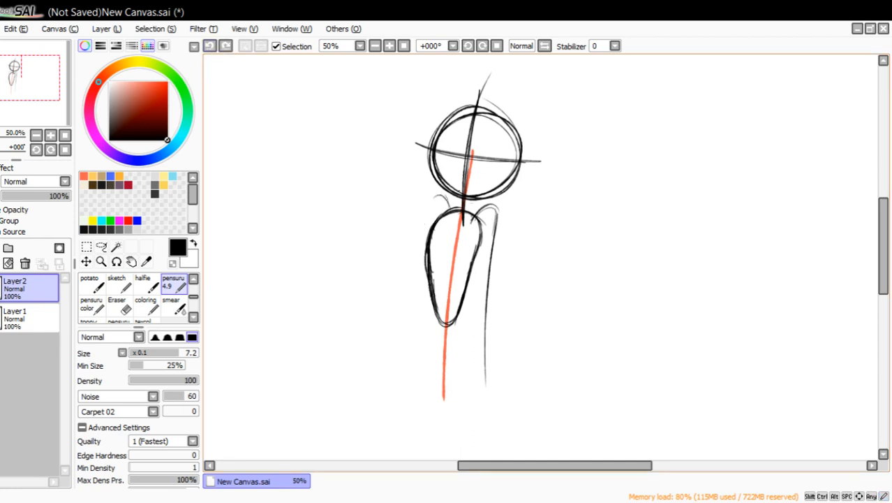
{"action": "left_click_drag", "start_coordinate": [433, 196], "coordinate": [424, 249]}
{"action": "left_click_drag", "start_coordinate": [428, 211], "coordinate": [410, 368]}
{"action": "left_click_drag", "start_coordinate": [427, 222], "coordinate": [406, 326]}
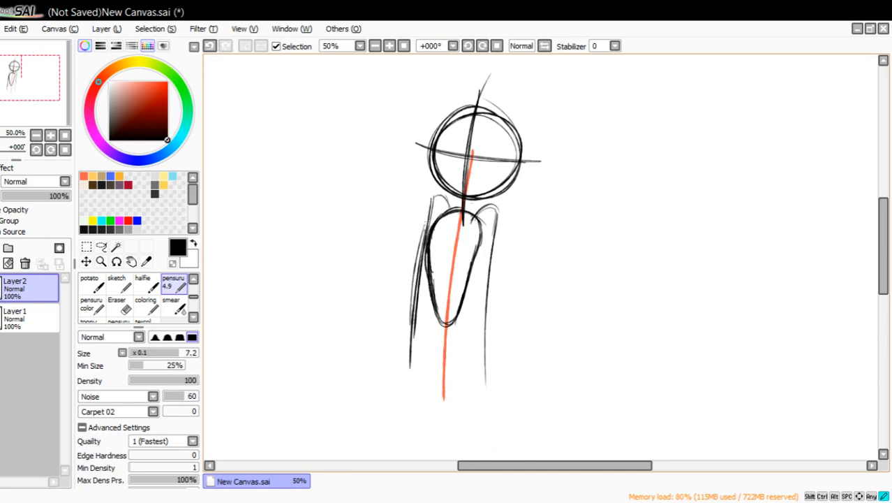
{"action": "mouse_move", "coordinate": [435, 195]}
{"action": "left_mouse_down"}
{"action": "mouse_move", "coordinate": [421, 237]}
{"action": "mouse_move", "coordinate": [444, 199]}
{"action": "mouse_move", "coordinate": [450, 209]}
{"action": "left_mouse_up"}
{"action": "mouse_move", "coordinate": [460, 198]}
{"action": "left_mouse_down"}
{"action": "mouse_move", "coordinate": [454, 209]}
{"action": "mouse_move", "coordinate": [472, 216]}
{"action": "mouse_move", "coordinate": [448, 225]}
{"action": "mouse_move", "coordinate": [493, 207]}
{"action": "left_mouse_up"}
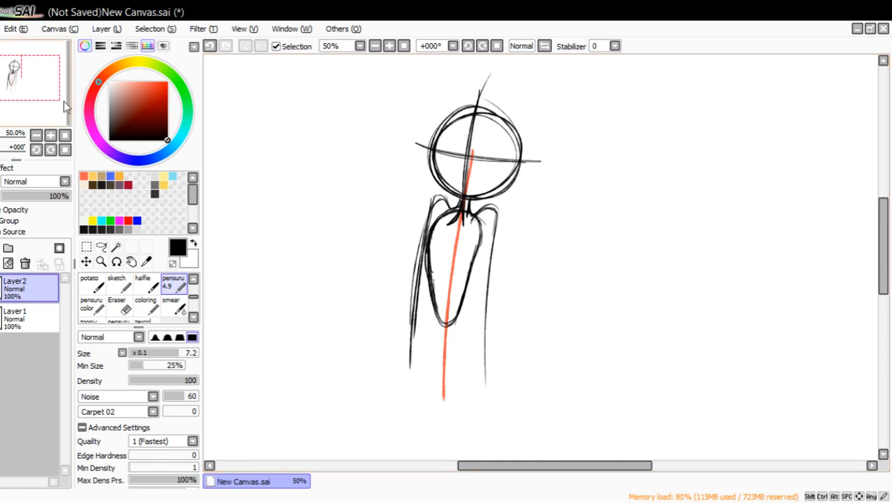
Mark the crotch with a short dash across the line of action and sketch a steep left leg line down from the torso's side.
{"action": "mouse_move", "coordinate": [63, 101]}
{"action": "left_mouse_down"}
{"action": "mouse_move", "coordinate": [65, 110]}
{"action": "mouse_move", "coordinate": [60, 102]}
{"action": "left_mouse_up"}
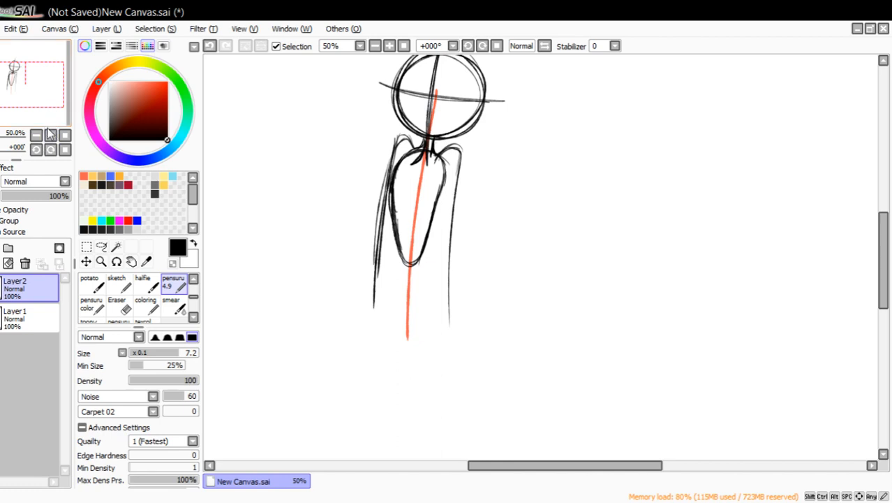
{"action": "mouse_move", "coordinate": [52, 112]}
{"action": "left_mouse_down"}
{"action": "mouse_move", "coordinate": [41, 90]}
{"action": "mouse_move", "coordinate": [45, 108]}
{"action": "left_mouse_up"}
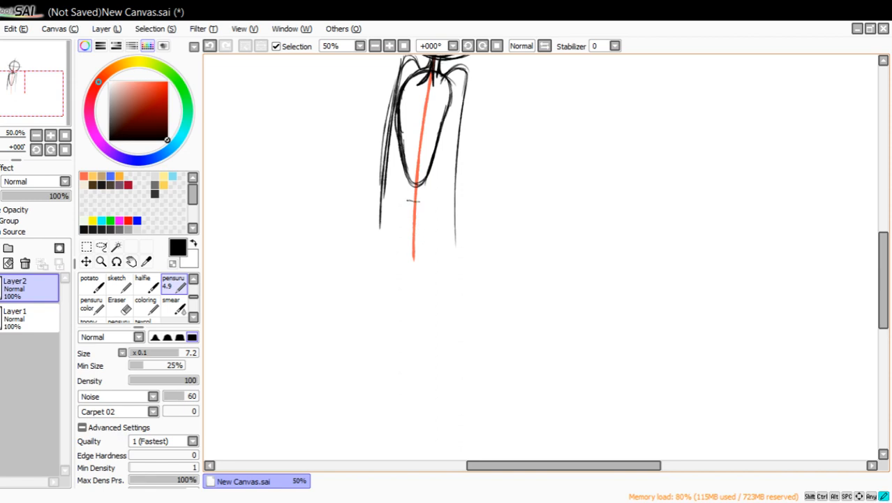
{"action": "left_click_drag", "start_coordinate": [402, 189], "coordinate": [393, 364]}
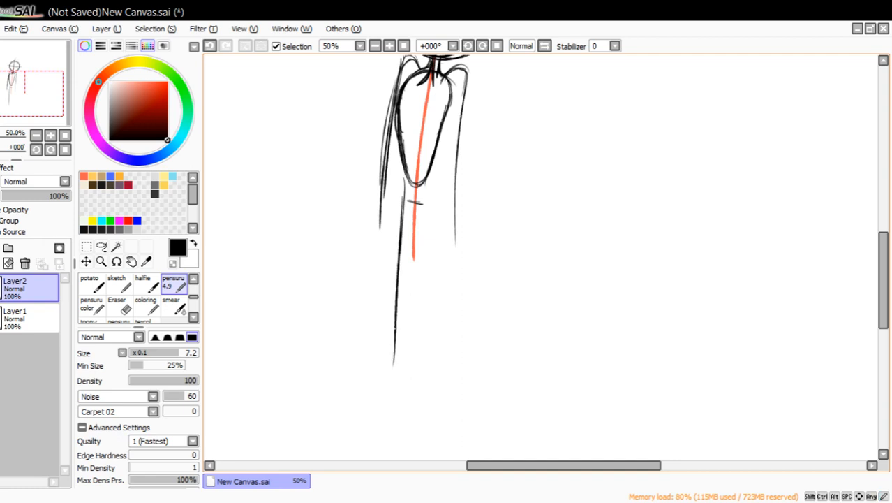
{"action": "left_click_drag", "start_coordinate": [403, 198], "coordinate": [383, 354]}
{"action": "left_click_drag", "start_coordinate": [395, 252], "coordinate": [383, 380]}
{"action": "left_click_drag", "start_coordinate": [402, 204], "coordinate": [388, 312]}
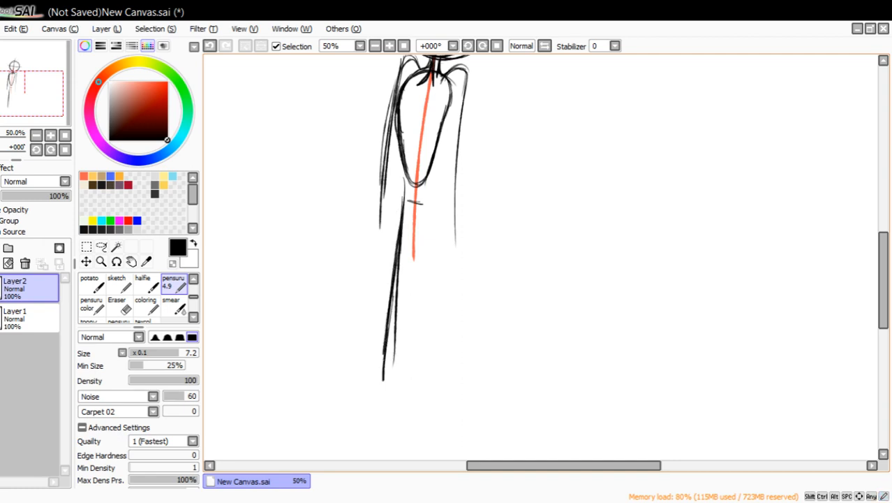
{"action": "left_click_drag", "start_coordinate": [382, 344], "coordinate": [375, 370]}
{"action": "left_click_drag", "start_coordinate": [386, 320], "coordinate": [373, 388]}
{"action": "left_click_drag", "start_coordinate": [389, 299], "coordinate": [378, 355]}
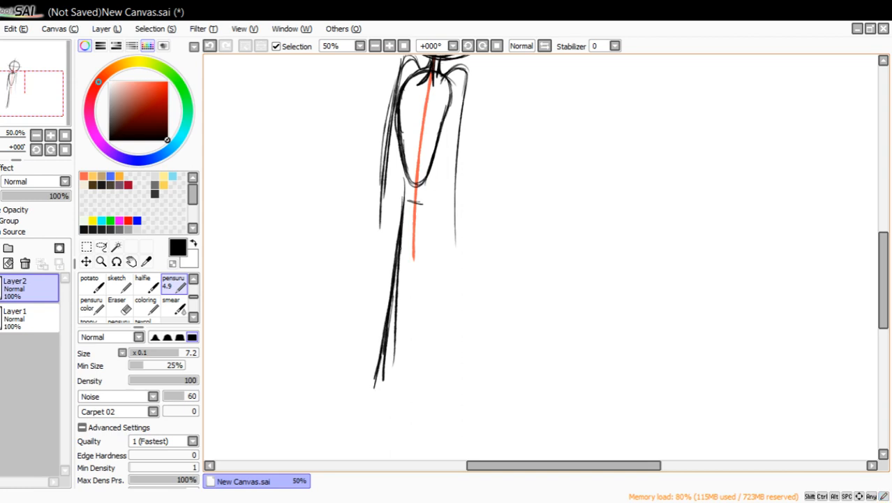
{"action": "left_click_drag", "start_coordinate": [401, 198], "coordinate": [399, 221]}
{"action": "mouse_move", "coordinate": [404, 180]}
{"action": "left_mouse_down"}
{"action": "mouse_move", "coordinate": [400, 217]}
{"action": "mouse_move", "coordinate": [403, 204]}
{"action": "left_mouse_up"}
{"action": "left_click_drag", "start_coordinate": [404, 157], "coordinate": [405, 187]}
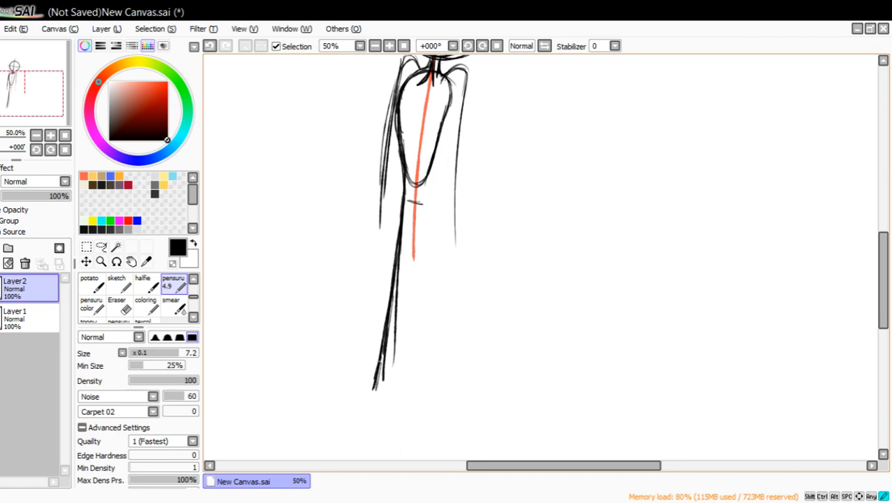
Erase the left leg line below the hip and redraw it slanting further outward with repeated strokes.
{"action": "left_click", "coordinate": [116, 305]}
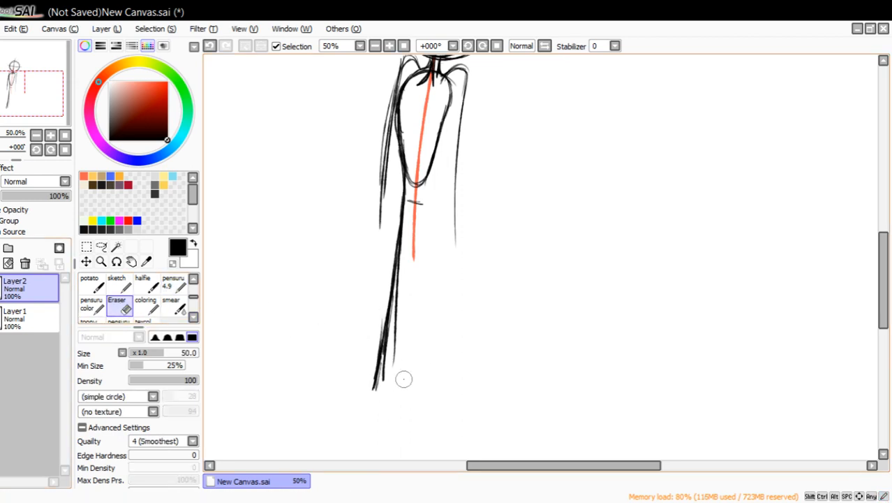
{"action": "mouse_move", "coordinate": [404, 379]}
{"action": "left_mouse_down"}
{"action": "mouse_move", "coordinate": [386, 376]}
{"action": "mouse_move", "coordinate": [400, 285]}
{"action": "mouse_move", "coordinate": [395, 370]}
{"action": "mouse_move", "coordinate": [396, 251]}
{"action": "mouse_move", "coordinate": [376, 380]}
{"action": "left_mouse_up"}
{"action": "left_click", "coordinate": [172, 282]}
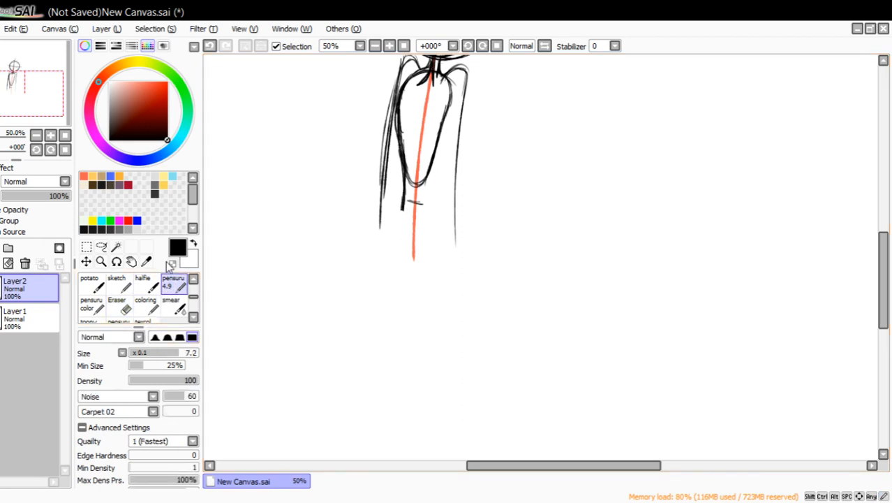
{"action": "left_click_drag", "start_coordinate": [400, 190], "coordinate": [375, 286]}
{"action": "left_click_drag", "start_coordinate": [386, 234], "coordinate": [352, 347]}
{"action": "left_click_drag", "start_coordinate": [379, 252], "coordinate": [336, 389]}
{"action": "left_click_drag", "start_coordinate": [369, 283], "coordinate": [352, 331]}
{"action": "left_click_drag", "start_coordinate": [395, 196], "coordinate": [340, 372]}
{"action": "left_click_drag", "start_coordinate": [381, 267], "coordinate": [368, 293]}
{"action": "left_click_drag", "start_coordinate": [400, 195], "coordinate": [379, 268]}
{"action": "left_click_drag", "start_coordinate": [403, 181], "coordinate": [393, 222]}
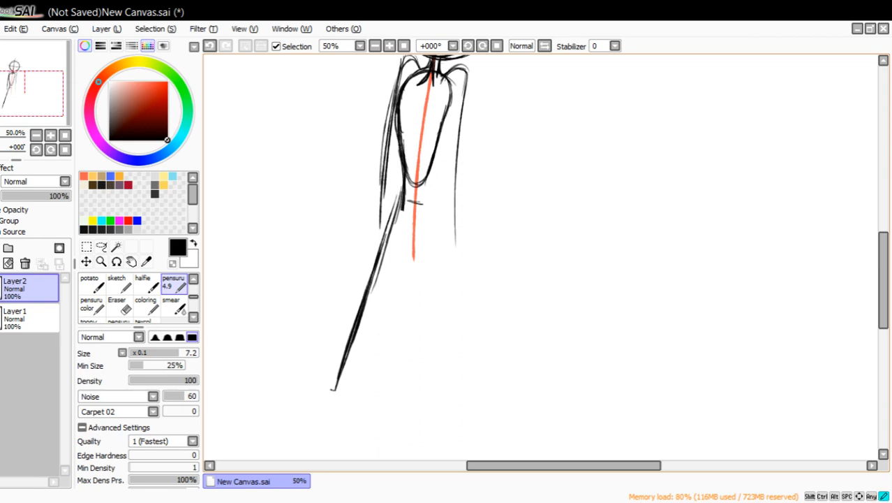
Sketch a long pointed foot at the end of the left leg and hatch its sole.
{"action": "mouse_move", "coordinate": [334, 389]}
{"action": "left_mouse_down"}
{"action": "mouse_move", "coordinate": [277, 373]}
{"action": "mouse_move", "coordinate": [363, 412]}
{"action": "left_mouse_up"}
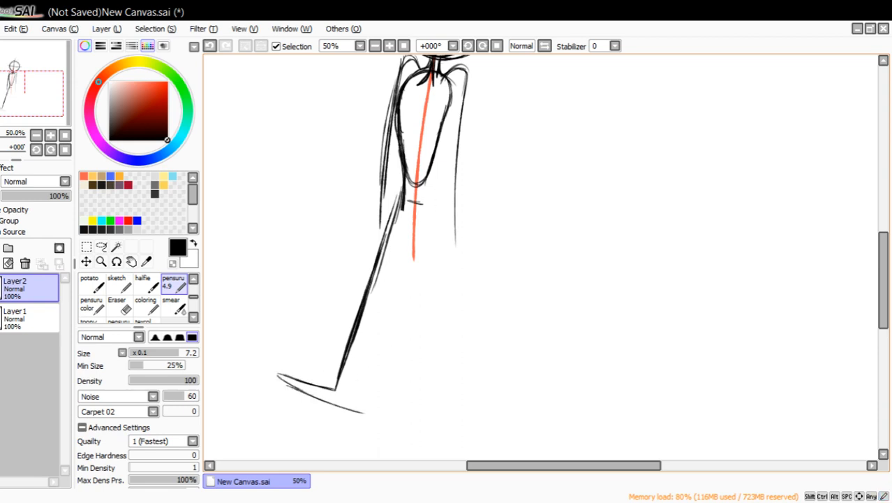
{"action": "left_click_drag", "start_coordinate": [277, 376], "coordinate": [364, 412]}
{"action": "left_click_drag", "start_coordinate": [293, 395], "coordinate": [372, 412]}
{"action": "left_click_drag", "start_coordinate": [322, 386], "coordinate": [276, 371]}
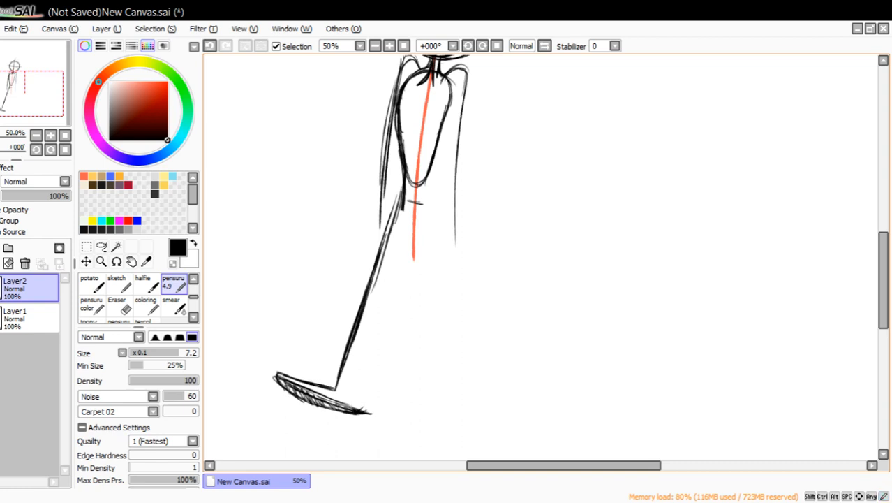
Sketch the left leg's inner line from the heel up to the crotch.
{"action": "left_click_drag", "start_coordinate": [352, 385], "coordinate": [362, 350]}
{"action": "left_click_drag", "start_coordinate": [350, 406], "coordinate": [370, 310]}
{"action": "left_click_drag", "start_coordinate": [358, 377], "coordinate": [386, 266]}
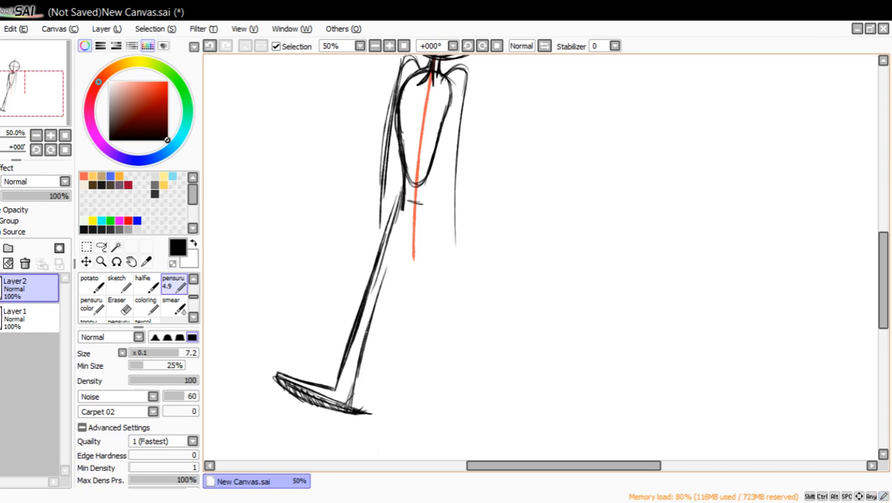
{"action": "left_click_drag", "start_coordinate": [365, 344], "coordinate": [409, 214]}
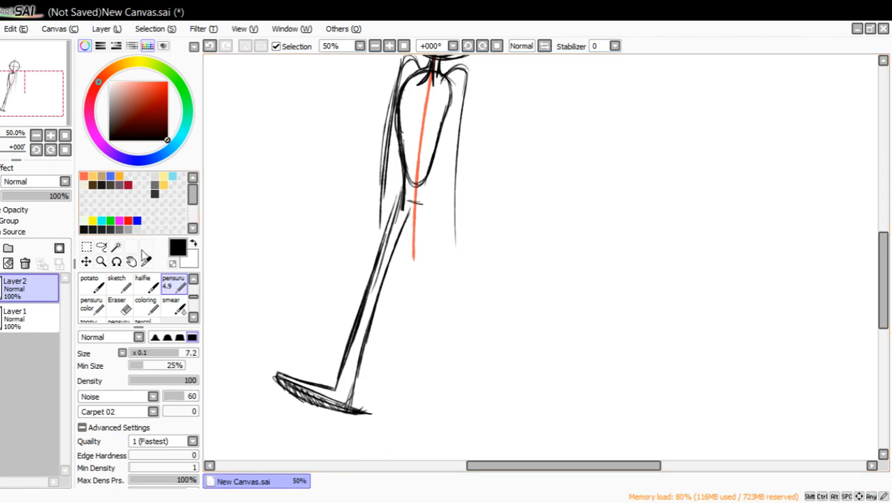
Erase the sole hatching and the overshooting heel strokes, and sketch a sole line inside the left foot.
{"action": "left_click", "coordinate": [117, 305]}
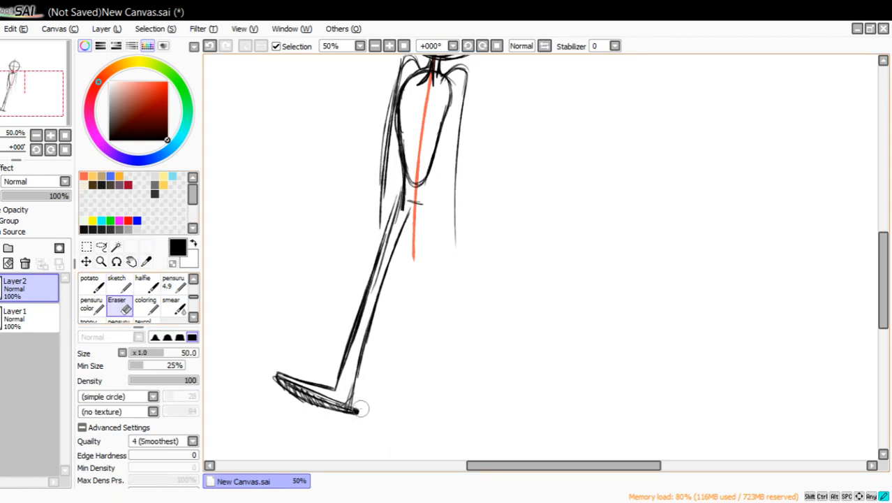
{"action": "left_click_drag", "start_coordinate": [360, 409], "coordinate": [358, 397]}
{"action": "mouse_move", "coordinate": [269, 378]}
{"action": "left_mouse_down"}
{"action": "mouse_move", "coordinate": [275, 389]}
{"action": "mouse_move", "coordinate": [271, 379]}
{"action": "mouse_move", "coordinate": [301, 388]}
{"action": "mouse_move", "coordinate": [276, 377]}
{"action": "mouse_move", "coordinate": [337, 405]}
{"action": "mouse_move", "coordinate": [334, 388]}
{"action": "left_mouse_up"}
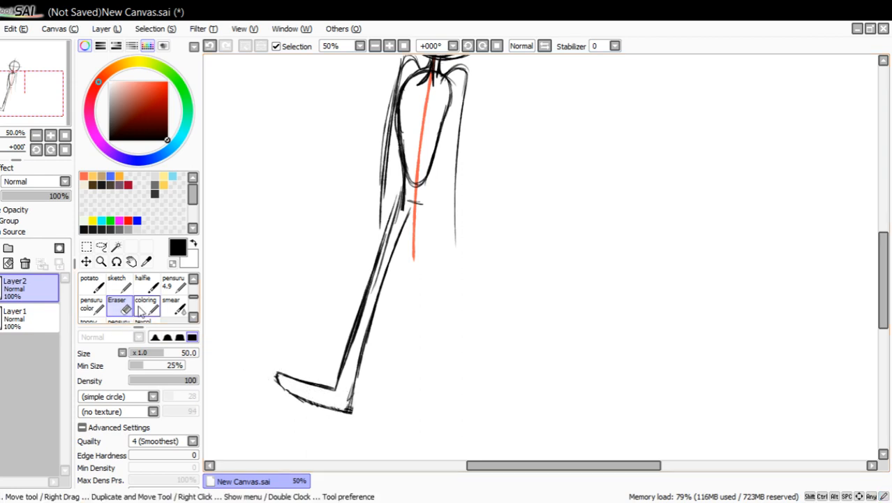
{"action": "left_click", "coordinate": [173, 283]}
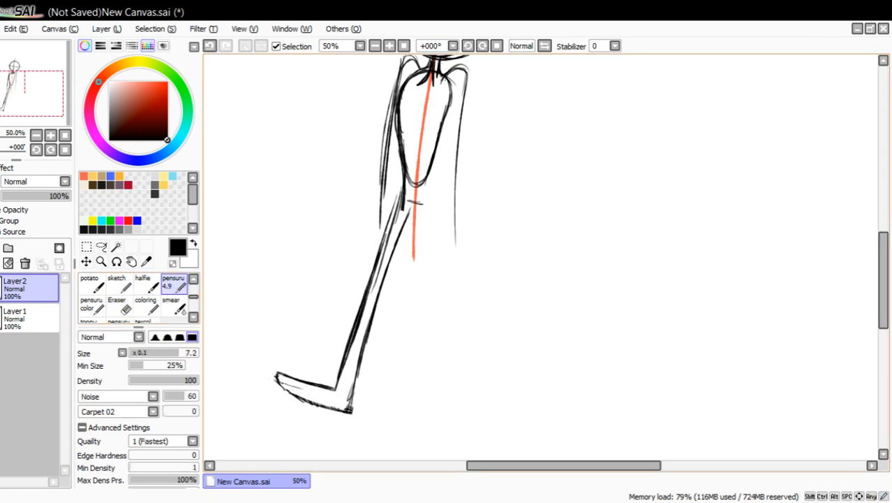
{"action": "left_click_drag", "start_coordinate": [288, 383], "coordinate": [323, 396]}
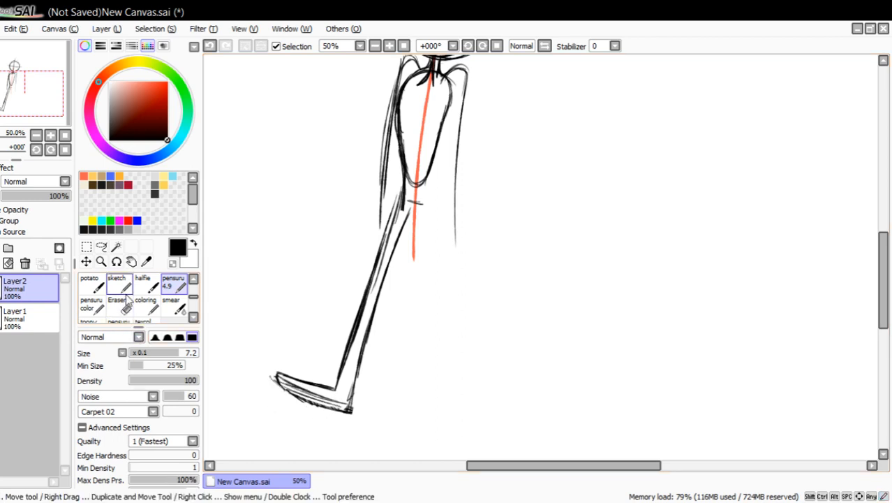
Erase the left foot's sole and heel, and redraw them as a slim curved sole joined to the inner leg line.
{"action": "left_click", "coordinate": [101, 262]}
{"action": "left_click", "coordinate": [259, 393]}
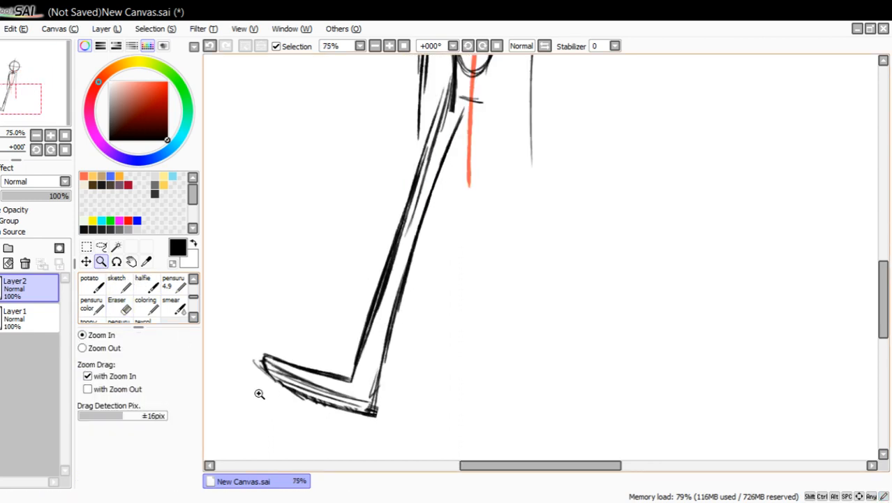
{"action": "left_click", "coordinate": [117, 305]}
{"action": "mouse_move", "coordinate": [295, 380]}
{"action": "left_mouse_down"}
{"action": "mouse_move", "coordinate": [329, 409]}
{"action": "mouse_move", "coordinate": [320, 404]}
{"action": "mouse_move", "coordinate": [382, 412]}
{"action": "mouse_move", "coordinate": [279, 369]}
{"action": "left_mouse_up"}
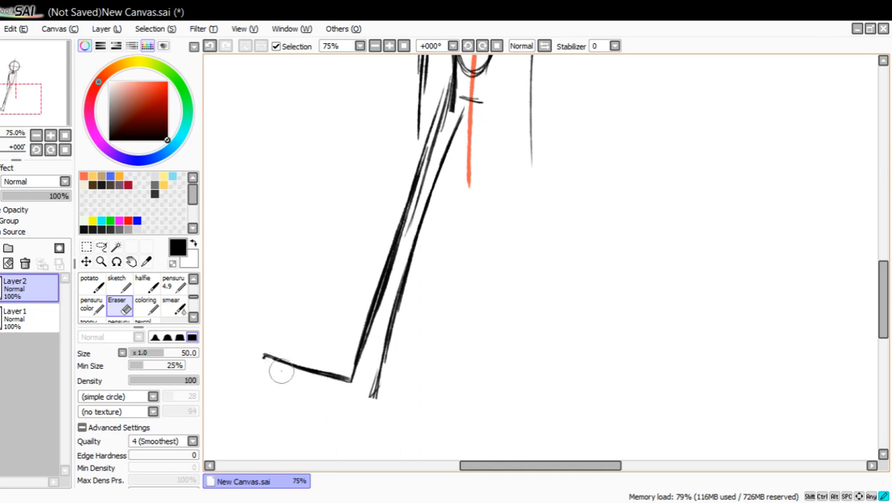
{"action": "left_click", "coordinate": [174, 283]}
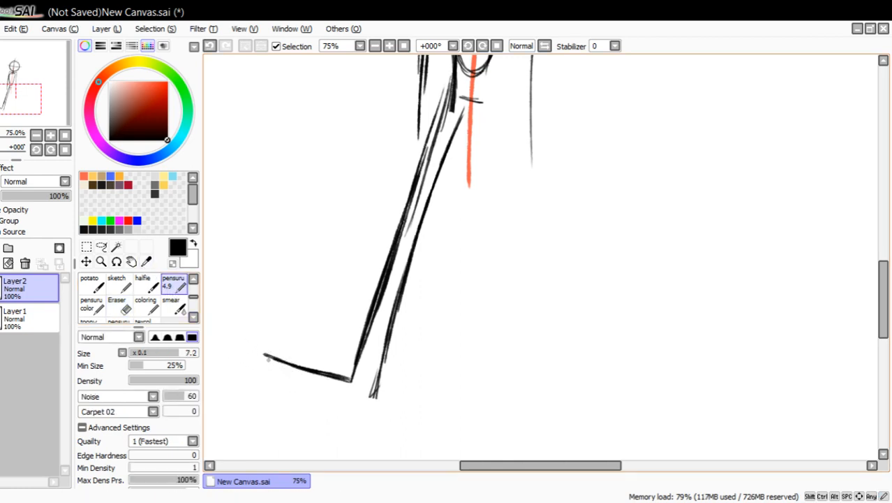
{"action": "mouse_move", "coordinate": [264, 359]}
{"action": "left_mouse_down"}
{"action": "mouse_move", "coordinate": [332, 398]}
{"action": "mouse_move", "coordinate": [314, 394]}
{"action": "mouse_move", "coordinate": [361, 406]}
{"action": "left_mouse_up"}
{"action": "mouse_move", "coordinate": [263, 358]}
{"action": "left_mouse_down"}
{"action": "mouse_move", "coordinate": [354, 397]}
{"action": "mouse_move", "coordinate": [259, 355]}
{"action": "left_mouse_up"}
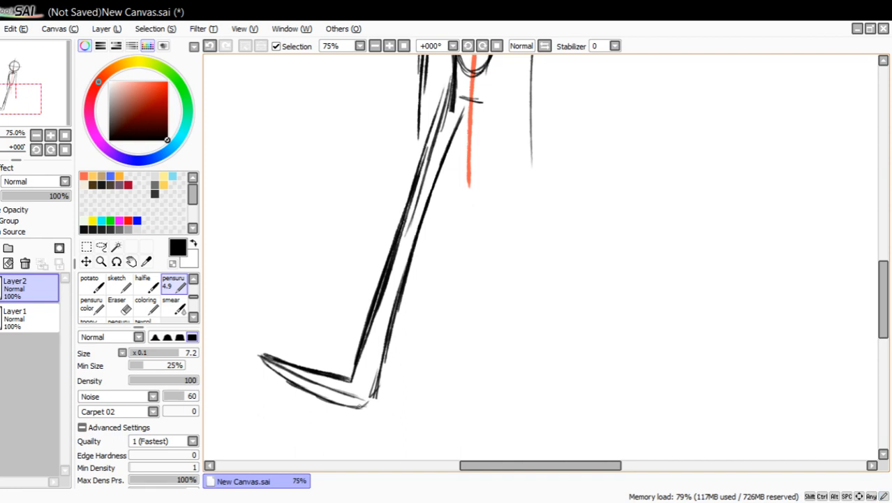
{"action": "left_click_drag", "start_coordinate": [378, 366], "coordinate": [374, 407]}
{"action": "left_click_drag", "start_coordinate": [326, 385], "coordinate": [372, 407]}
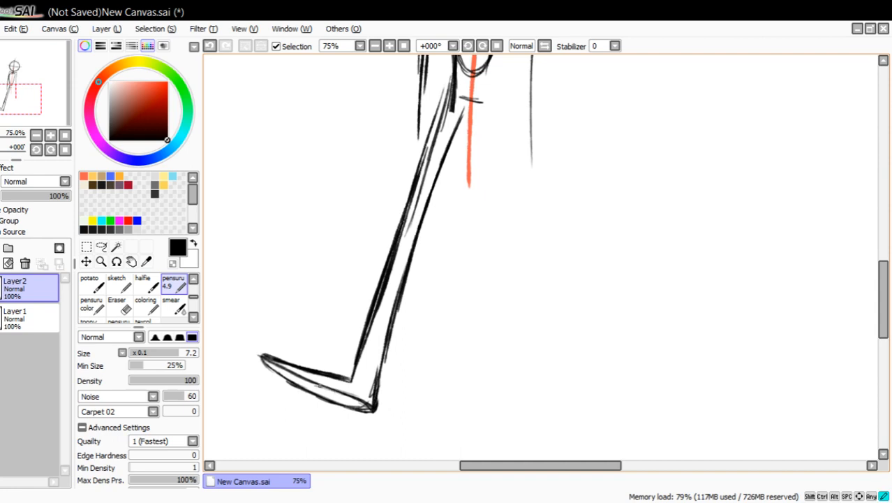
{"action": "left_click_drag", "start_coordinate": [318, 384], "coordinate": [364, 399]}
Redraw the top of the left foot slightly higher at the ankle and erase the old lower line.
{"action": "left_click_drag", "start_coordinate": [325, 366], "coordinate": [357, 363]}
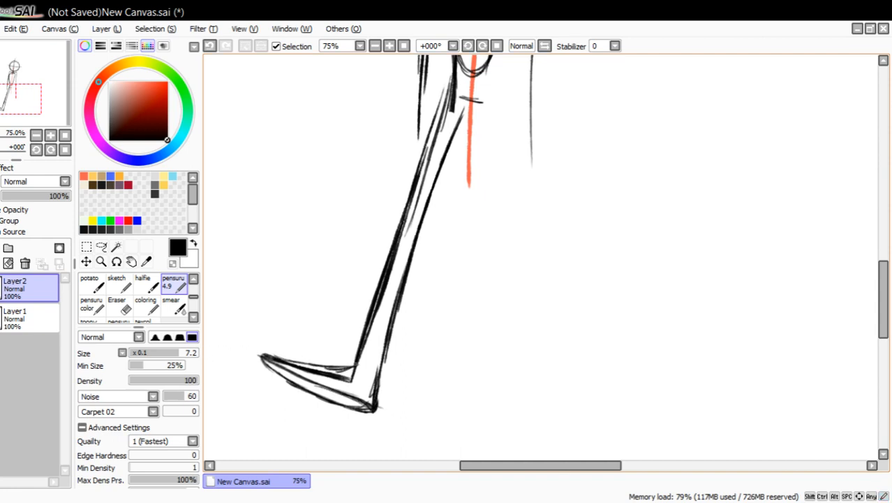
{"action": "mouse_move", "coordinate": [297, 373]}
{"action": "left_mouse_down"}
{"action": "mouse_move", "coordinate": [356, 363]}
{"action": "mouse_move", "coordinate": [314, 377]}
{"action": "mouse_move", "coordinate": [357, 379]}
{"action": "left_mouse_up"}
{"action": "left_click", "coordinate": [125, 314]}
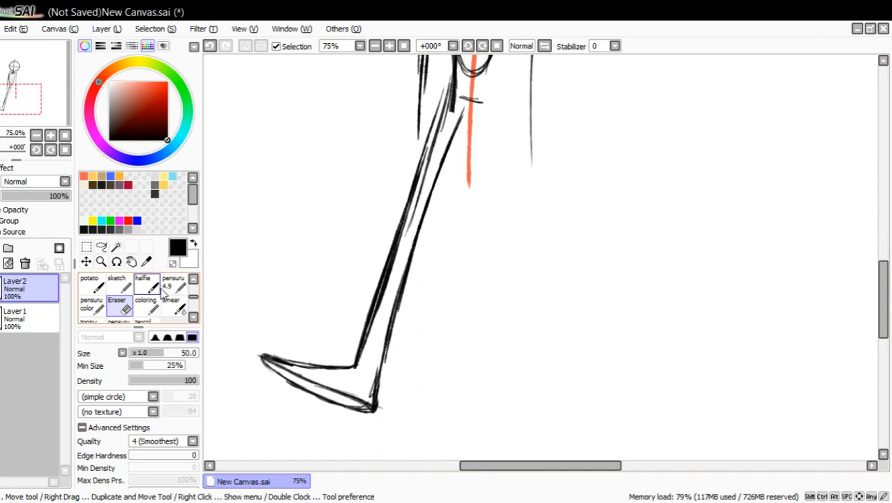
{"action": "left_click", "coordinate": [173, 283]}
Sketch the right leg's inner line from the crotch and its outer line from the torso's side down toward the ankle.
{"action": "left_click_drag", "start_coordinate": [60, 100], "coordinate": [65, 93]}
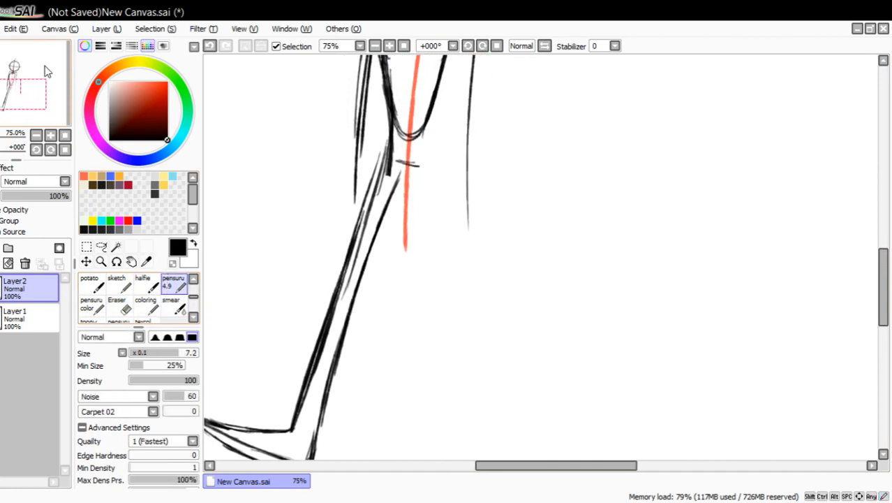
{"action": "left_click_drag", "start_coordinate": [412, 171], "coordinate": [378, 372]}
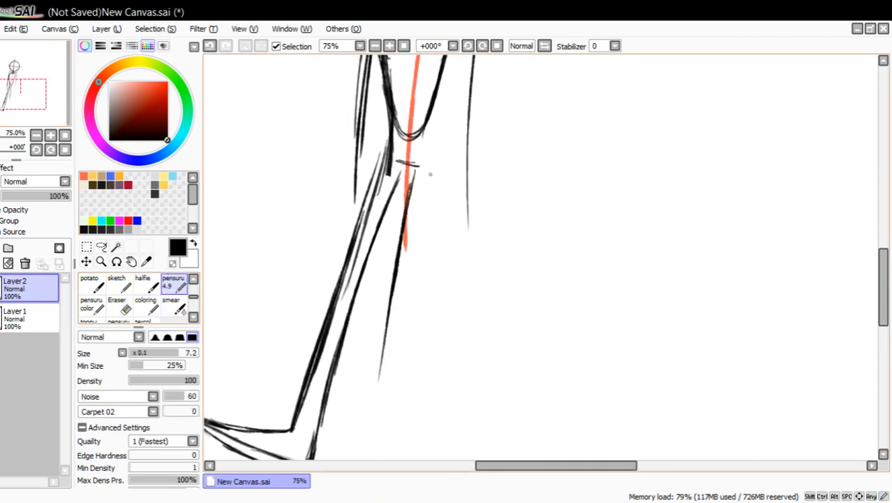
{"action": "left_click_drag", "start_coordinate": [435, 140], "coordinate": [428, 216]}
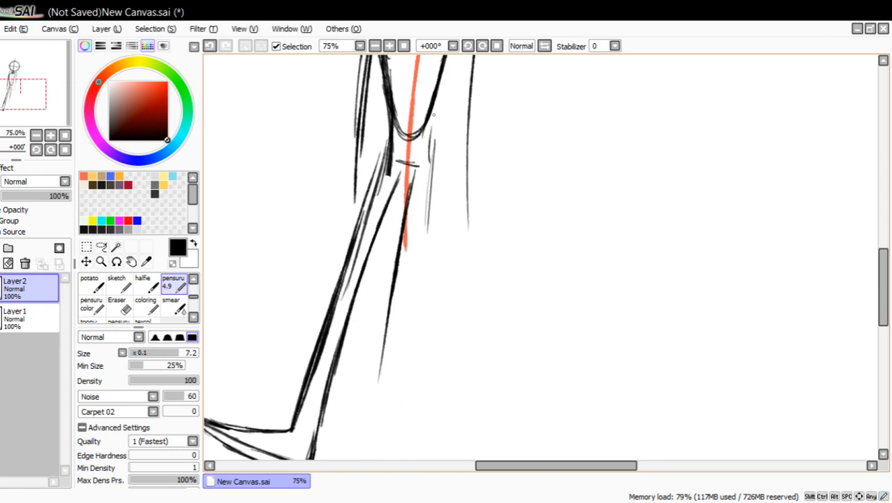
{"action": "left_click_drag", "start_coordinate": [434, 105], "coordinate": [422, 245]}
{"action": "left_click_drag", "start_coordinate": [429, 191], "coordinate": [412, 312]}
{"action": "left_click_drag", "start_coordinate": [423, 231], "coordinate": [395, 405]}
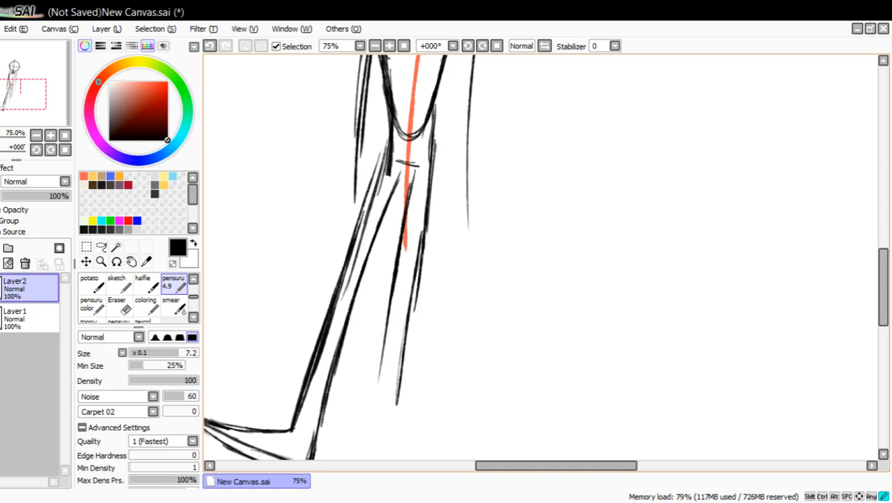
{"action": "left_click_drag", "start_coordinate": [420, 255], "coordinate": [398, 437]}
{"action": "left_click_drag", "start_coordinate": [424, 227], "coordinate": [408, 362]}
Reinforce the right leg's inner line and extend it down to the ankle.
{"action": "left_click_drag", "start_coordinate": [60, 104], "coordinate": [57, 116]}
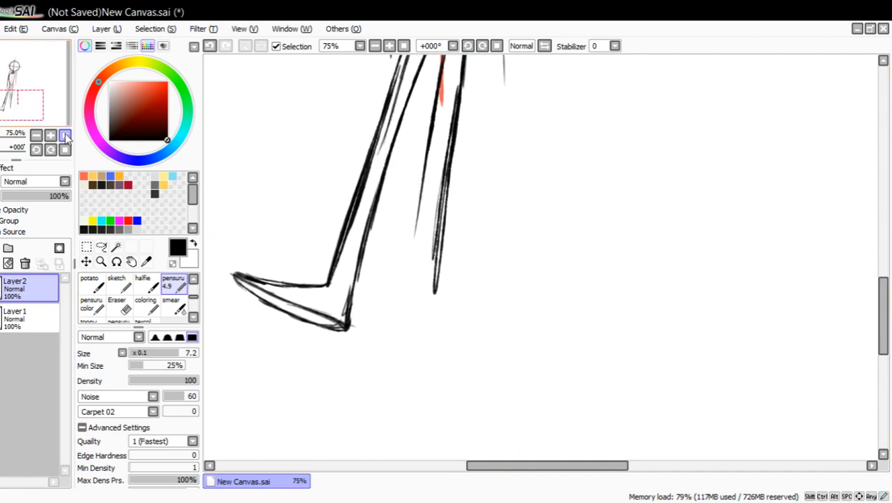
{"action": "left_click_drag", "start_coordinate": [430, 120], "coordinate": [420, 221]}
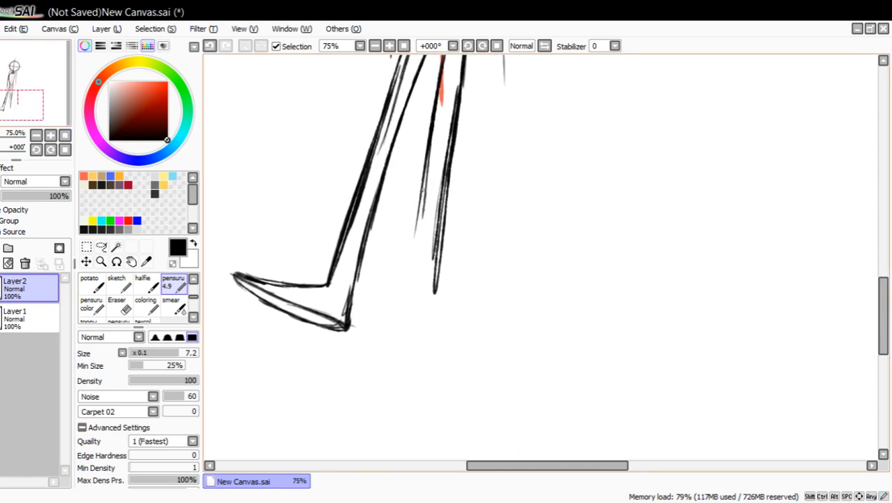
{"action": "left_click_drag", "start_coordinate": [428, 155], "coordinate": [415, 252]}
{"action": "left_click_drag", "start_coordinate": [425, 205], "coordinate": [415, 283]}
{"action": "left_click_drag", "start_coordinate": [423, 237], "coordinate": [416, 289]}
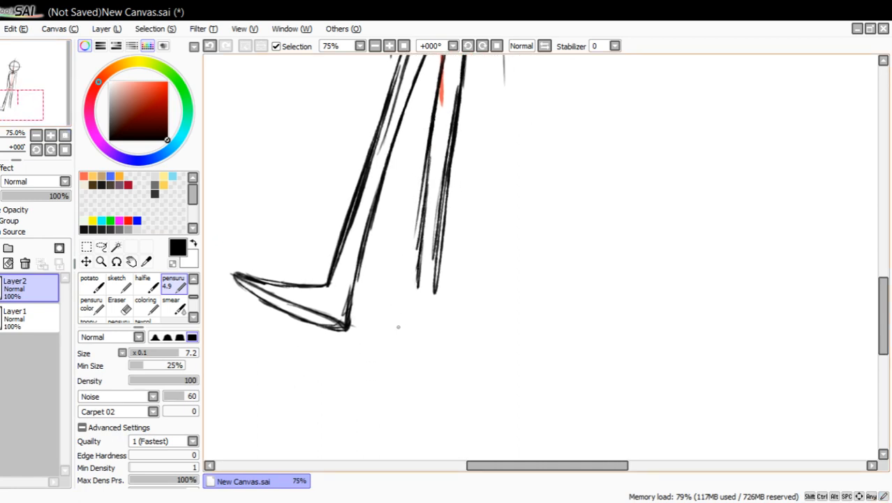
Sketch the right foot as a narrow tilted oval below the ankle, with the toe raised toward the left leg.
{"action": "mouse_move", "coordinate": [409, 330]}
{"action": "left_mouse_down"}
{"action": "mouse_move", "coordinate": [362, 300]}
{"action": "mouse_move", "coordinate": [337, 269]}
{"action": "mouse_move", "coordinate": [433, 321]}
{"action": "left_mouse_up"}
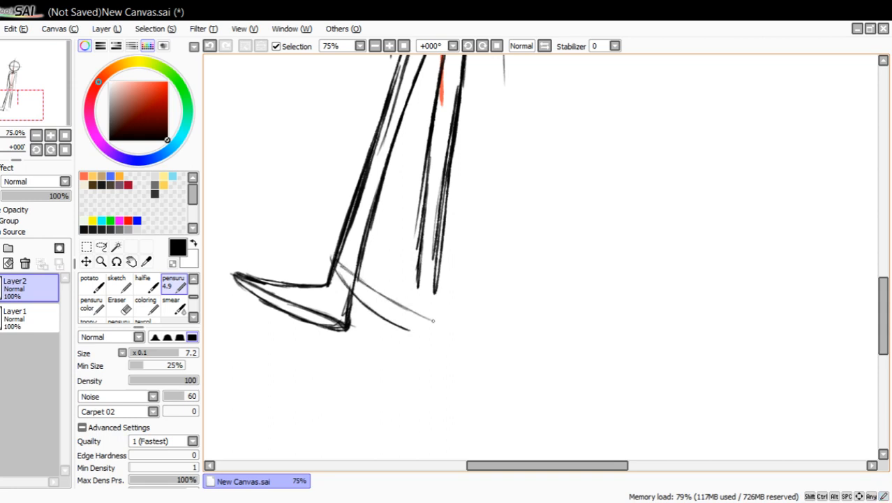
{"action": "left_click_drag", "start_coordinate": [382, 297], "coordinate": [438, 323]}
{"action": "mouse_move", "coordinate": [388, 320]}
{"action": "left_mouse_down"}
{"action": "mouse_move", "coordinate": [418, 333]}
{"action": "mouse_move", "coordinate": [398, 319]}
{"action": "mouse_move", "coordinate": [374, 240]}
{"action": "left_mouse_up"}
{"action": "mouse_move", "coordinate": [382, 300]}
{"action": "left_mouse_down"}
{"action": "mouse_move", "coordinate": [384, 232]}
{"action": "mouse_move", "coordinate": [419, 313]}
{"action": "left_mouse_up"}
{"action": "left_click_drag", "start_coordinate": [396, 276], "coordinate": [450, 342]}
{"action": "mouse_move", "coordinate": [398, 327]}
{"action": "left_mouse_down"}
{"action": "mouse_move", "coordinate": [439, 349]}
{"action": "mouse_move", "coordinate": [423, 349]}
{"action": "mouse_move", "coordinate": [382, 314]}
{"action": "left_mouse_up"}
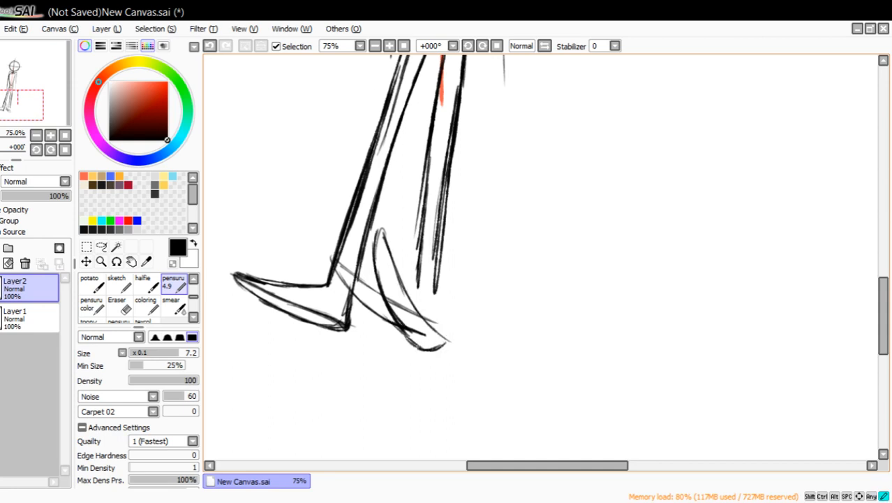
{"action": "left_click_drag", "start_coordinate": [419, 347], "coordinate": [361, 261]}
{"action": "mouse_move", "coordinate": [363, 293]}
{"action": "left_mouse_down"}
{"action": "mouse_move", "coordinate": [388, 250]}
{"action": "mouse_move", "coordinate": [438, 337]}
{"action": "mouse_move", "coordinate": [434, 355]}
{"action": "mouse_move", "coordinate": [420, 348]}
{"action": "left_mouse_up"}
Extend the right leg's outer line from the ankle down to the heel and darken it.
{"action": "left_click_drag", "start_coordinate": [436, 283], "coordinate": [445, 342]}
{"action": "left_click_drag", "start_coordinate": [436, 262], "coordinate": [445, 342]}
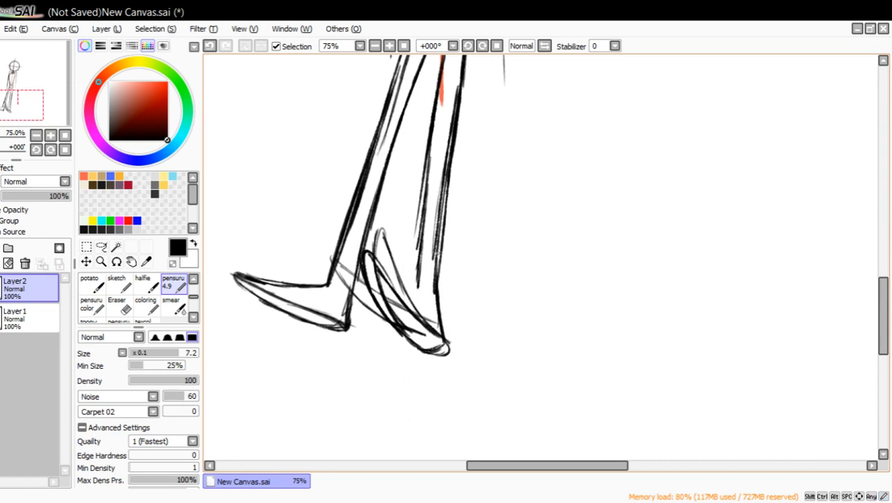
{"action": "left_click_drag", "start_coordinate": [438, 312], "coordinate": [442, 351]}
{"action": "left_click_drag", "start_coordinate": [433, 245], "coordinate": [436, 315]}
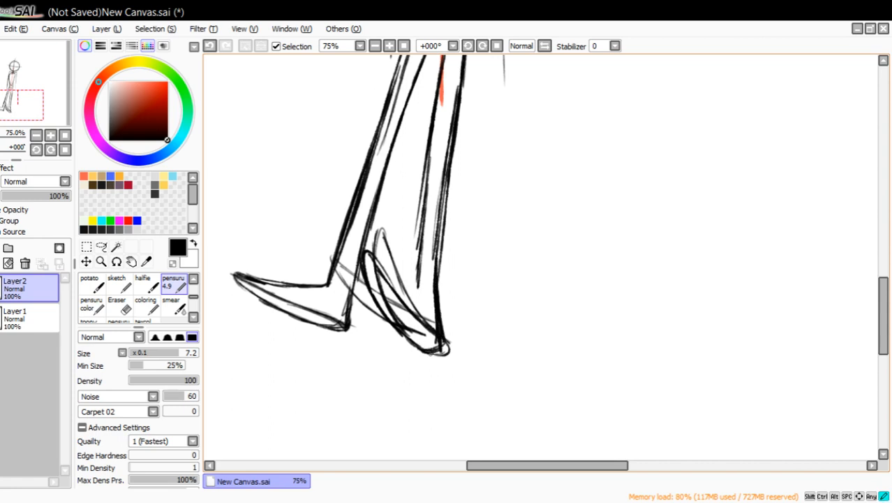
Erase the right foot's tilted oval and the loose construction strokes around it, between the left heel and the right heel.
{"action": "left_click", "coordinate": [126, 306]}
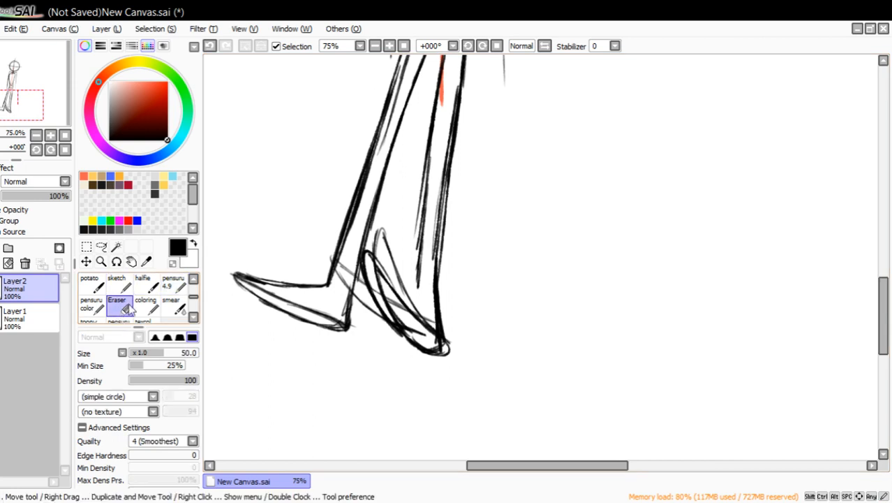
{"action": "mouse_move", "coordinate": [382, 299]}
{"action": "left_mouse_down"}
{"action": "mouse_move", "coordinate": [418, 335]}
{"action": "mouse_move", "coordinate": [384, 300]}
{"action": "mouse_move", "coordinate": [394, 308]}
{"action": "mouse_move", "coordinate": [368, 245]}
{"action": "mouse_move", "coordinate": [381, 231]}
{"action": "mouse_move", "coordinate": [423, 316]}
{"action": "mouse_move", "coordinate": [391, 305]}
{"action": "mouse_move", "coordinate": [421, 330]}
{"action": "mouse_move", "coordinate": [389, 308]}
{"action": "mouse_move", "coordinate": [442, 355]}
{"action": "mouse_move", "coordinate": [445, 348]}
{"action": "mouse_move", "coordinate": [428, 342]}
{"action": "mouse_move", "coordinate": [449, 349]}
{"action": "left_mouse_up"}
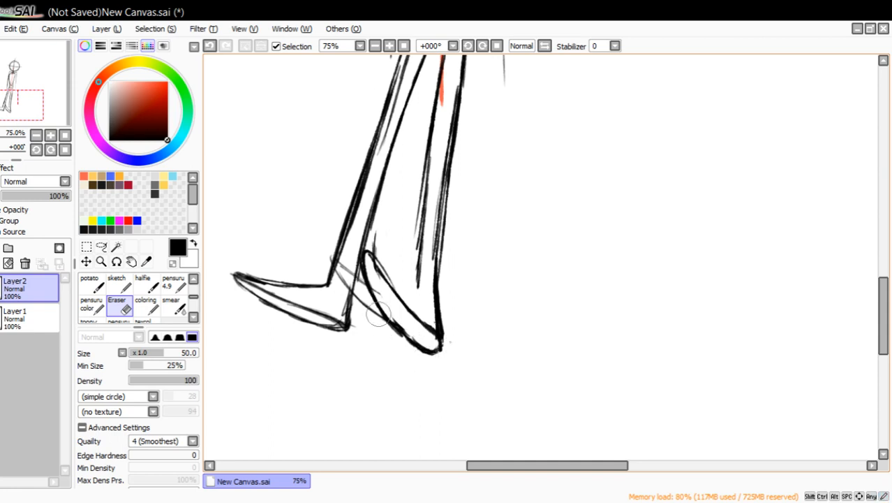
{"action": "mouse_move", "coordinate": [343, 264]}
{"action": "left_mouse_down"}
{"action": "mouse_move", "coordinate": [377, 291]}
{"action": "mouse_move", "coordinate": [367, 305]}
{"action": "mouse_move", "coordinate": [378, 241]}
{"action": "mouse_move", "coordinate": [396, 351]}
{"action": "mouse_move", "coordinate": [425, 335]}
{"action": "mouse_move", "coordinate": [434, 344]}
{"action": "left_mouse_up"}
Try a new right foot with curved strokes beside the left heel, and erase those strokes again.
{"action": "left_click", "coordinate": [174, 283]}
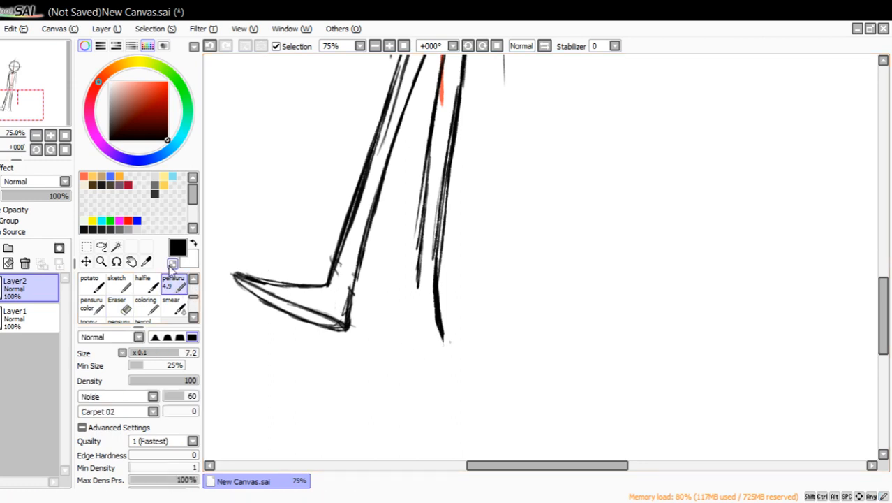
{"action": "left_click_drag", "start_coordinate": [388, 341], "coordinate": [365, 260]}
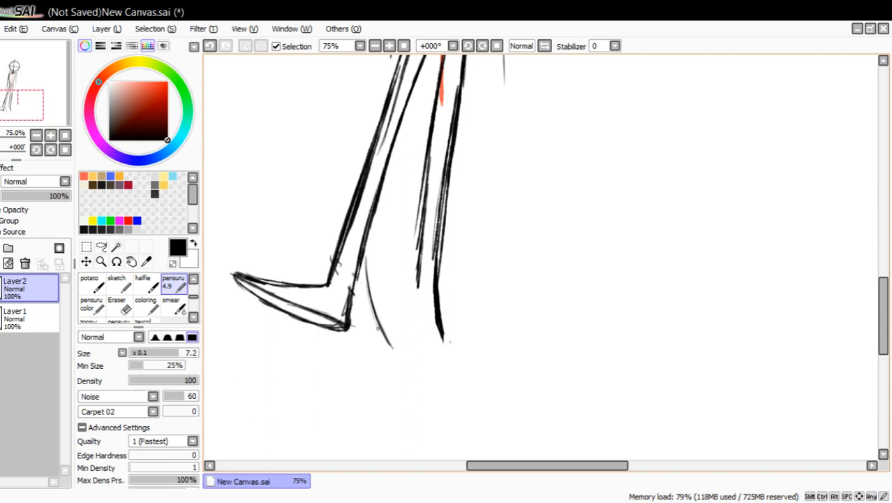
{"action": "left_click_drag", "start_coordinate": [398, 345], "coordinate": [359, 313]}
{"action": "left_click_drag", "start_coordinate": [396, 343], "coordinate": [333, 289]}
{"action": "left_click", "coordinate": [119, 305]}
{"action": "mouse_move", "coordinate": [395, 380]}
{"action": "left_mouse_down"}
{"action": "mouse_move", "coordinate": [383, 264]}
{"action": "mouse_move", "coordinate": [356, 299]}
{"action": "mouse_move", "coordinate": [336, 302]}
{"action": "left_mouse_up"}
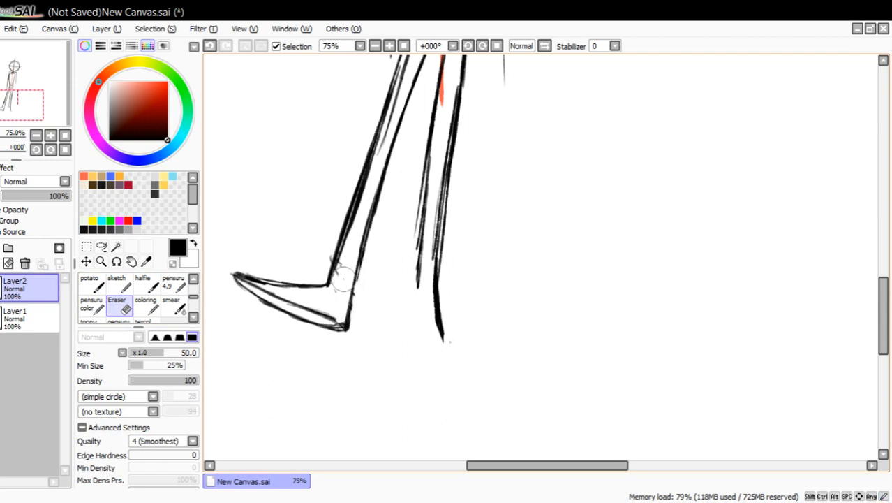
Try the right foot as a narrow oval crossing the left ankle, with a curved instep, and erase the foot strokes again.
{"action": "left_click", "coordinate": [174, 286]}
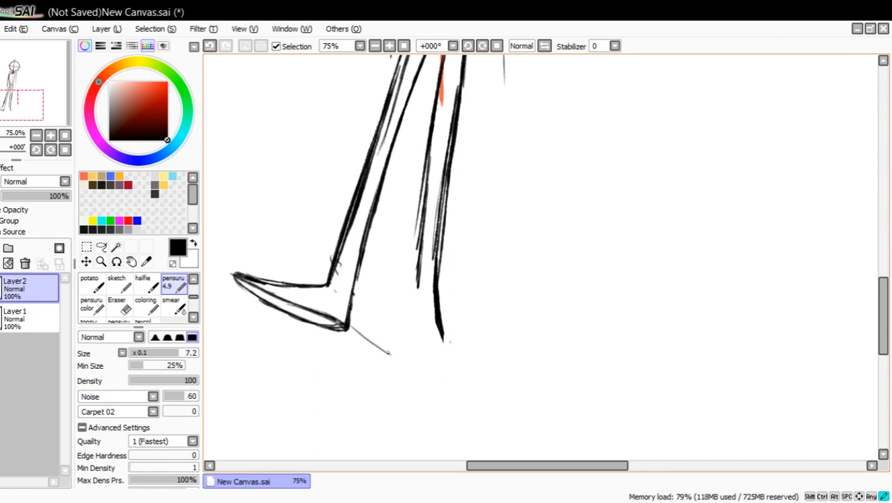
{"action": "left_click_drag", "start_coordinate": [388, 353], "coordinate": [391, 354]}
{"action": "mouse_move", "coordinate": [319, 285]}
{"action": "left_mouse_down"}
{"action": "mouse_move", "coordinate": [373, 340]}
{"action": "mouse_move", "coordinate": [317, 280]}
{"action": "mouse_move", "coordinate": [404, 348]}
{"action": "left_mouse_up"}
{"action": "mouse_move", "coordinate": [348, 319]}
{"action": "left_mouse_down"}
{"action": "mouse_move", "coordinate": [414, 361]}
{"action": "mouse_move", "coordinate": [352, 312]}
{"action": "left_mouse_up"}
{"action": "left_click_drag", "start_coordinate": [374, 342], "coordinate": [349, 323]}
{"action": "mouse_move", "coordinate": [385, 349]}
{"action": "left_mouse_down"}
{"action": "mouse_move", "coordinate": [314, 281]}
{"action": "mouse_move", "coordinate": [378, 327]}
{"action": "left_mouse_up"}
{"action": "mouse_move", "coordinate": [323, 285]}
{"action": "left_mouse_down"}
{"action": "mouse_move", "coordinate": [381, 318]}
{"action": "mouse_move", "coordinate": [401, 314]}
{"action": "mouse_move", "coordinate": [416, 277]}
{"action": "mouse_move", "coordinate": [427, 342]}
{"action": "mouse_move", "coordinate": [417, 361]}
{"action": "left_mouse_up"}
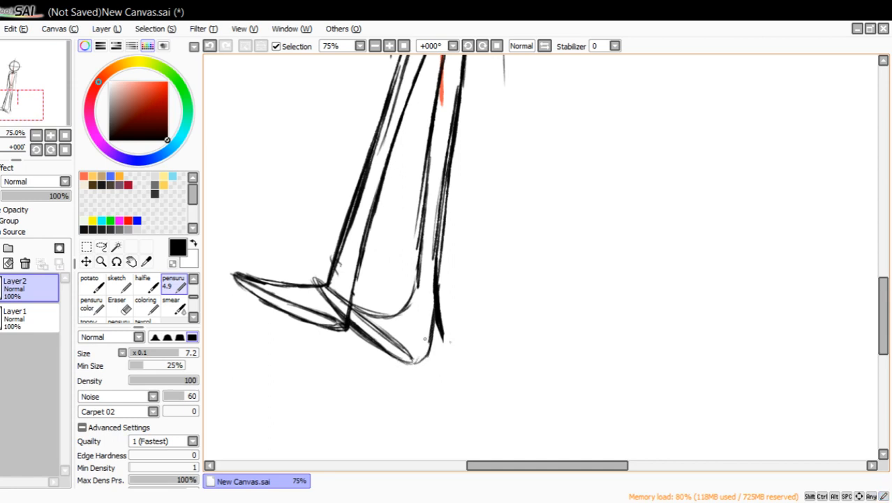
{"action": "left_click", "coordinate": [119, 305]}
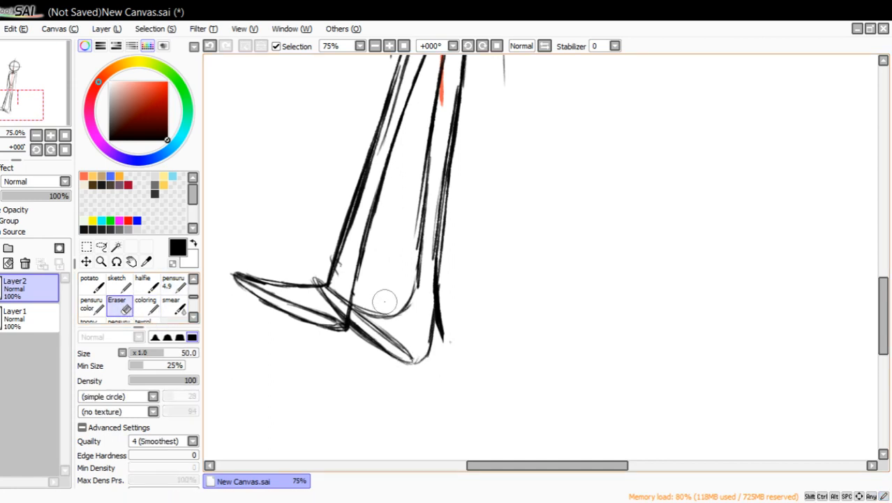
{"action": "mouse_move", "coordinate": [333, 292]}
{"action": "left_mouse_down"}
{"action": "mouse_move", "coordinate": [332, 304]}
{"action": "mouse_move", "coordinate": [342, 300]}
{"action": "mouse_move", "coordinate": [324, 263]}
{"action": "mouse_move", "coordinate": [372, 303]}
{"action": "mouse_move", "coordinate": [359, 331]}
{"action": "mouse_move", "coordinate": [370, 319]}
{"action": "left_mouse_up"}
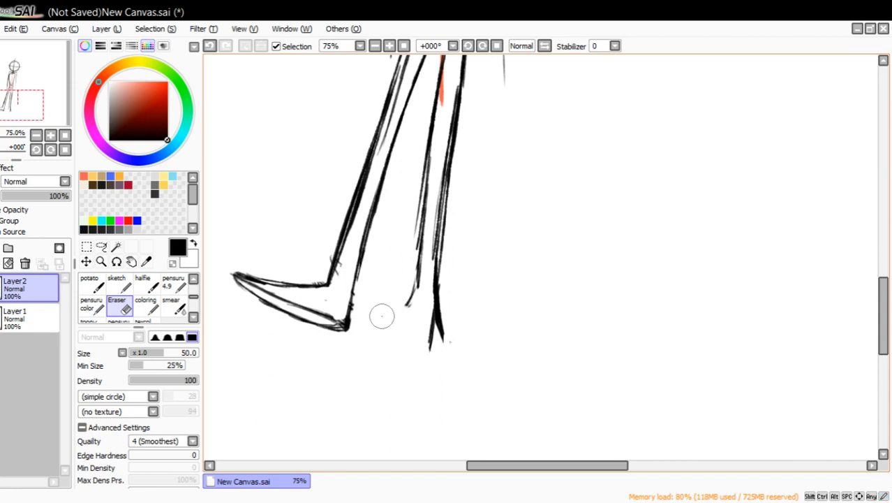
Sketch the right foot as a long wedge overlapping the left foot, and erase the left heel behind it and the stray outer ankle line.
{"action": "left_click", "coordinate": [173, 284]}
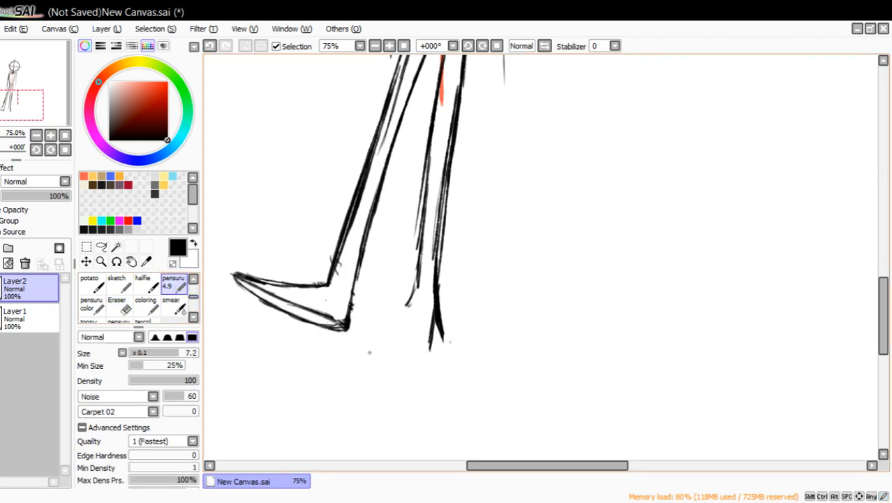
{"action": "mouse_move", "coordinate": [370, 352]}
{"action": "left_mouse_down"}
{"action": "mouse_move", "coordinate": [280, 294]}
{"action": "mouse_move", "coordinate": [336, 314]}
{"action": "mouse_move", "coordinate": [396, 314]}
{"action": "mouse_move", "coordinate": [409, 303]}
{"action": "mouse_move", "coordinate": [350, 312]}
{"action": "mouse_move", "coordinate": [296, 306]}
{"action": "mouse_move", "coordinate": [419, 361]}
{"action": "mouse_move", "coordinate": [434, 353]}
{"action": "mouse_move", "coordinate": [435, 315]}
{"action": "mouse_move", "coordinate": [434, 354]}
{"action": "left_mouse_up"}
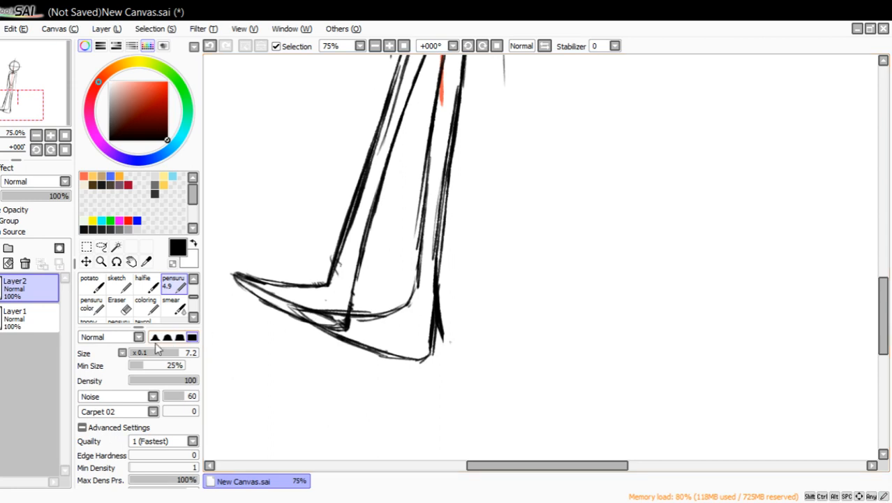
{"action": "left_click", "coordinate": [118, 306]}
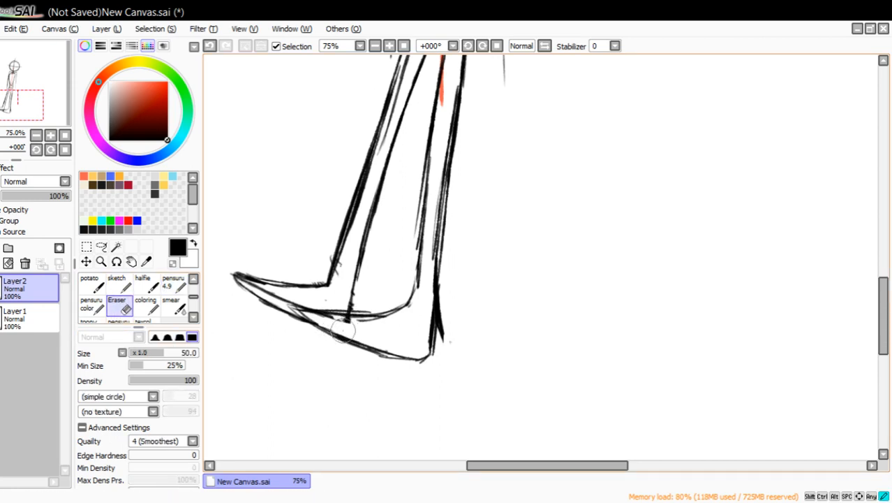
{"action": "left_click_drag", "start_coordinate": [343, 330], "coordinate": [392, 323]}
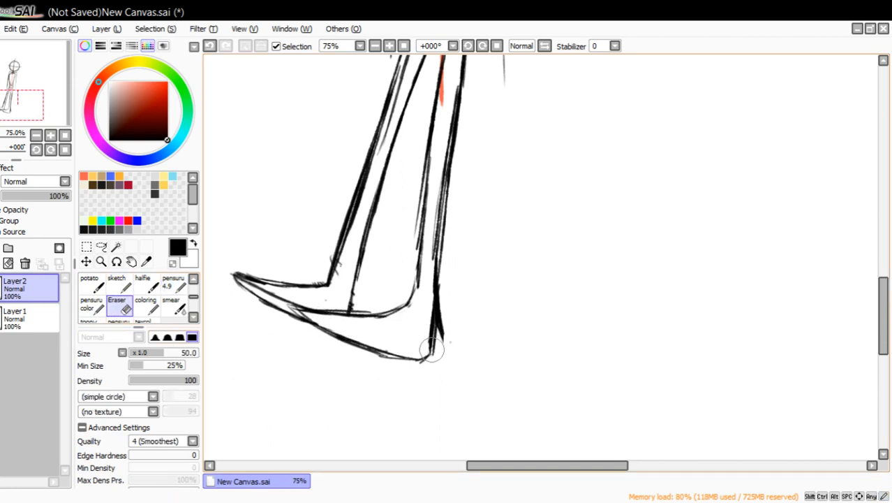
{"action": "left_click_drag", "start_coordinate": [447, 292], "coordinate": [442, 349]}
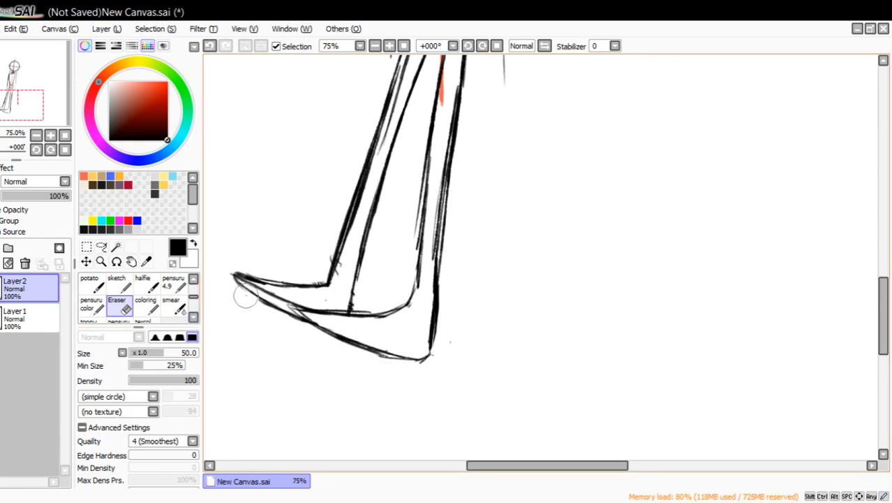
Erase the left foot's lower edge and redraw it from the toe tip down to the right foot.
{"action": "mouse_move", "coordinate": [250, 298]}
{"action": "left_mouse_down"}
{"action": "mouse_move", "coordinate": [211, 280]}
{"action": "mouse_move", "coordinate": [211, 294]}
{"action": "mouse_move", "coordinate": [290, 314]}
{"action": "left_mouse_up"}
{"action": "left_click", "coordinate": [174, 284]}
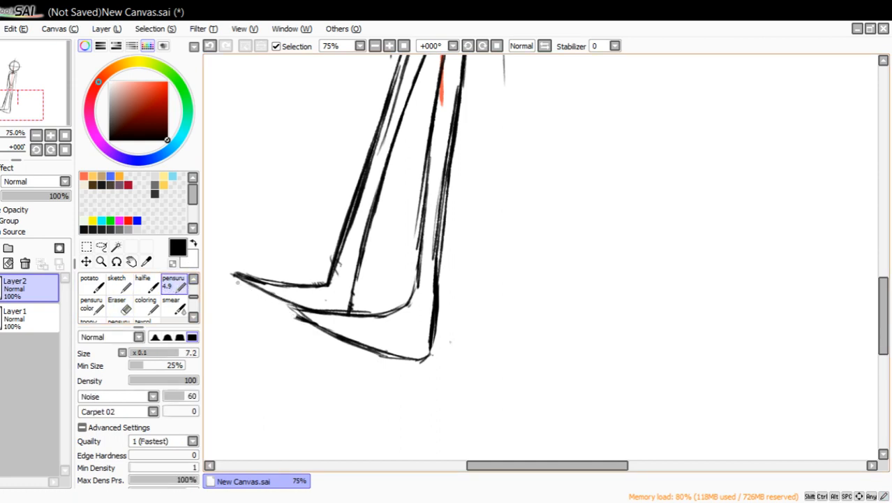
{"action": "mouse_move", "coordinate": [246, 281]}
{"action": "left_mouse_down"}
{"action": "mouse_move", "coordinate": [322, 311]}
{"action": "mouse_move", "coordinate": [305, 304]}
{"action": "left_mouse_up"}
{"action": "left_click_drag", "start_coordinate": [236, 277], "coordinate": [297, 316]}
{"action": "left_click_drag", "start_coordinate": [238, 280], "coordinate": [290, 316]}
{"action": "left_click_drag", "start_coordinate": [230, 274], "coordinate": [263, 302]}
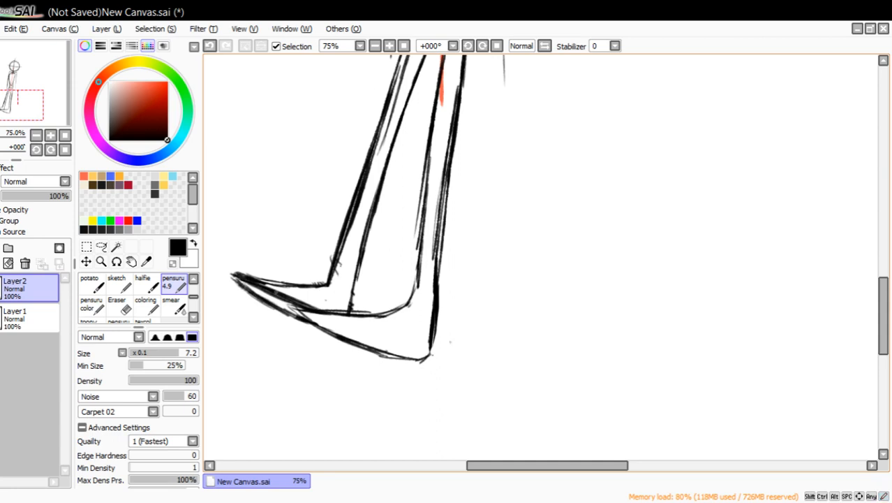
Erase the heavy strokes inside the left foot's toe and redraw a thinner edge from the toe tip to the right foot.
{"action": "key", "text": "e"}
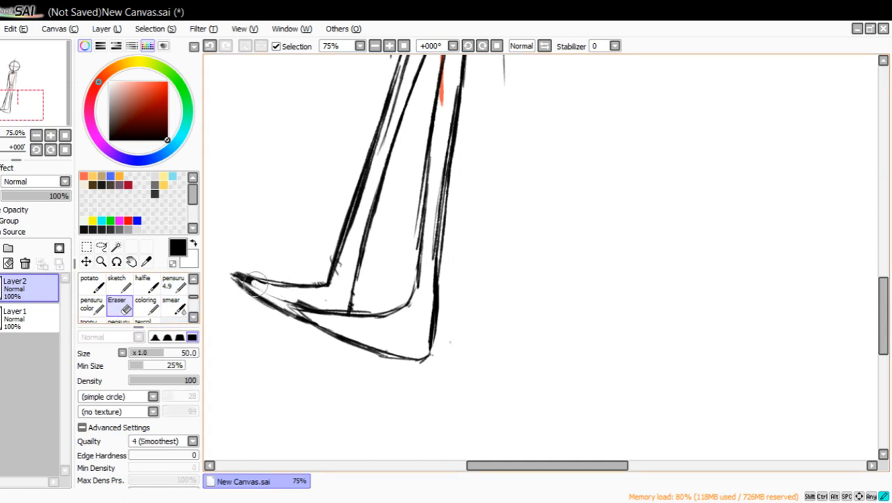
{"action": "left_click_drag", "start_coordinate": [256, 281], "coordinate": [315, 304]}
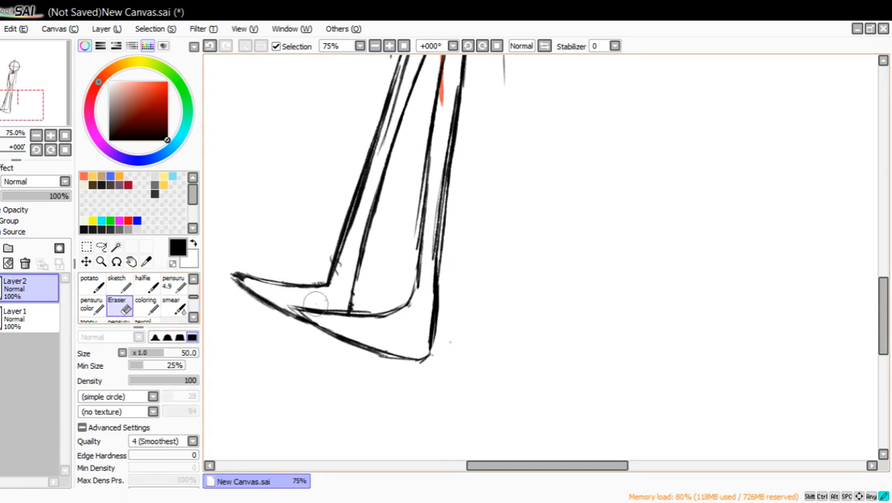
{"action": "left_click_drag", "start_coordinate": [259, 284], "coordinate": [243, 278]}
{"action": "left_click", "coordinate": [173, 284]}
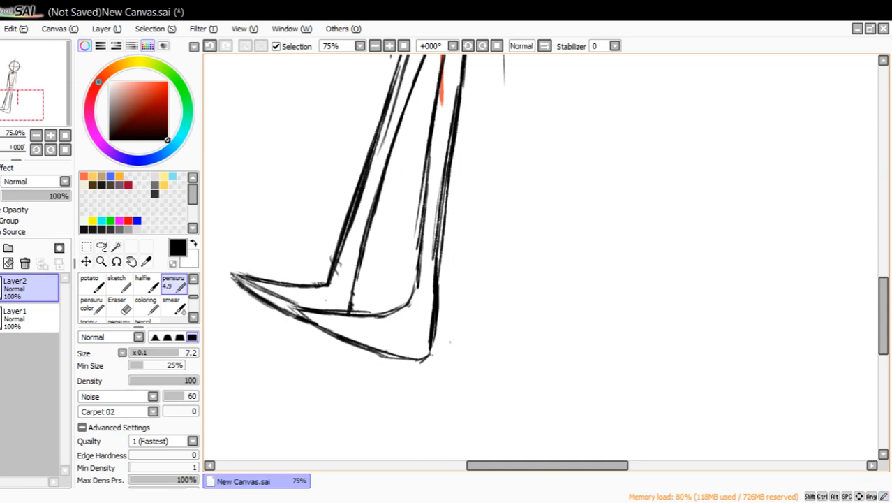
{"action": "left_click_drag", "start_coordinate": [234, 277], "coordinate": [302, 315]}
Erase and redraw the right foot's sole near the heel, and reinforce the lower edge at the left toe tip.
{"action": "key", "text": "e"}
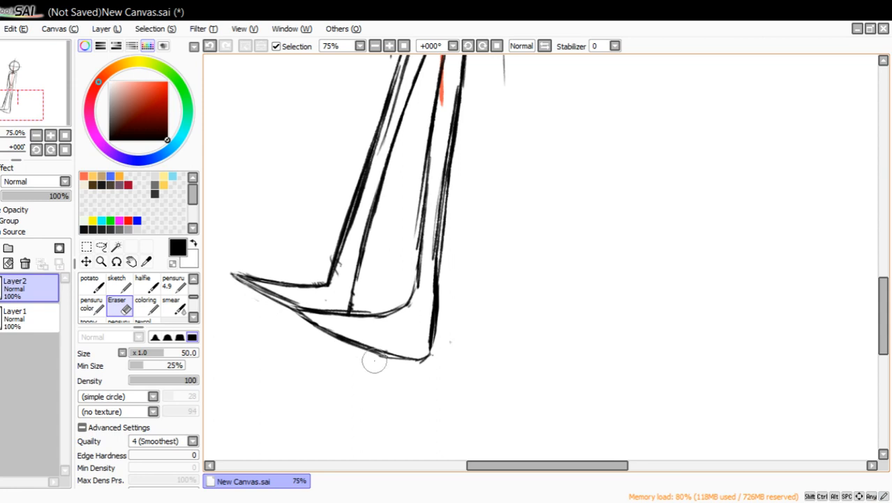
{"action": "left_click_drag", "start_coordinate": [374, 360], "coordinate": [425, 361]}
{"action": "left_click", "coordinate": [174, 285]}
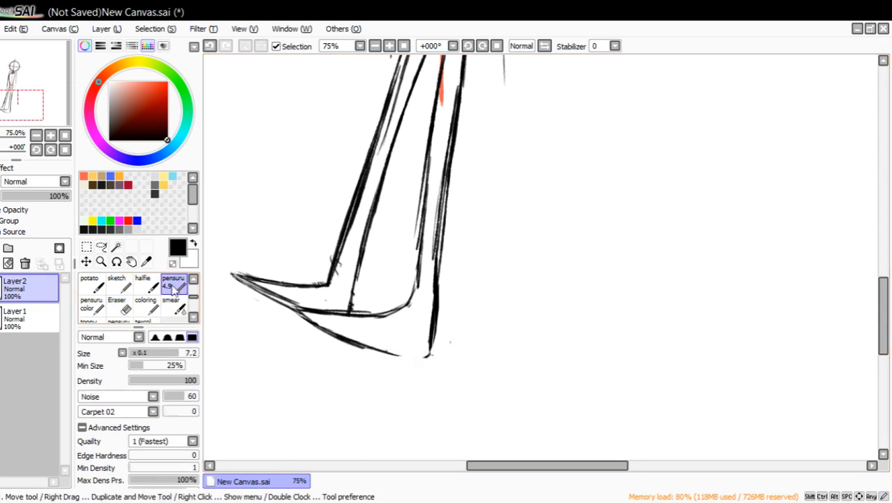
{"action": "left_click_drag", "start_coordinate": [366, 346], "coordinate": [428, 353]}
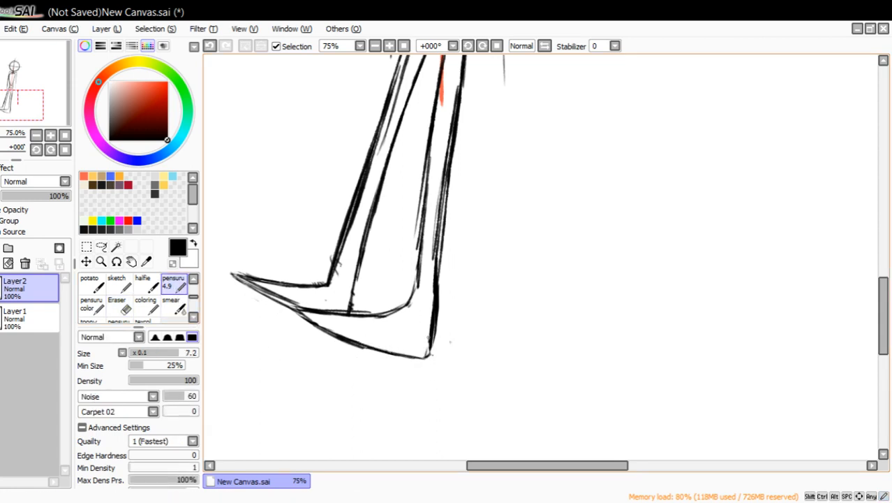
{"action": "left_click_drag", "start_coordinate": [236, 276], "coordinate": [278, 300]}
{"action": "mouse_move", "coordinate": [237, 277]}
{"action": "left_mouse_down"}
{"action": "mouse_move", "coordinate": [310, 322]}
{"action": "mouse_move", "coordinate": [236, 281]}
{"action": "left_mouse_up"}
Set the eraser size to 26 and clean up the extra line inside the left foot and the doubled strokes on the left leg's outer line.
{"action": "left_click", "coordinate": [122, 312]}
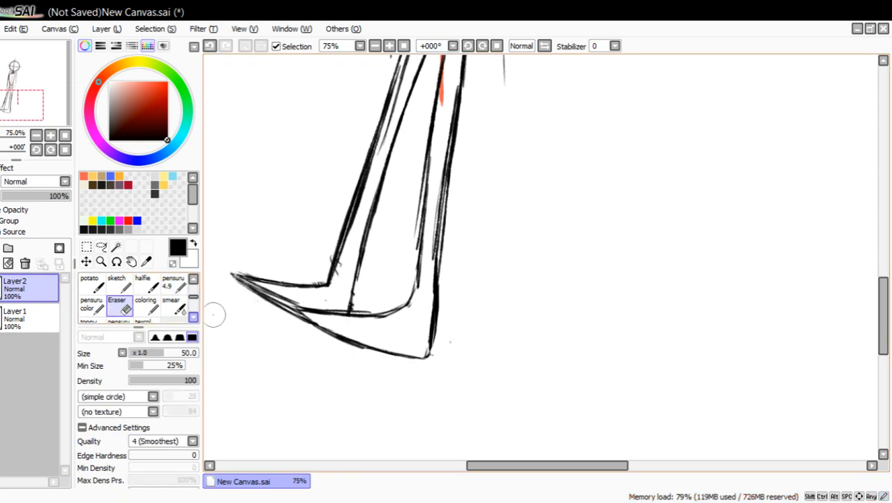
{"action": "left_click", "coordinate": [101, 261]}
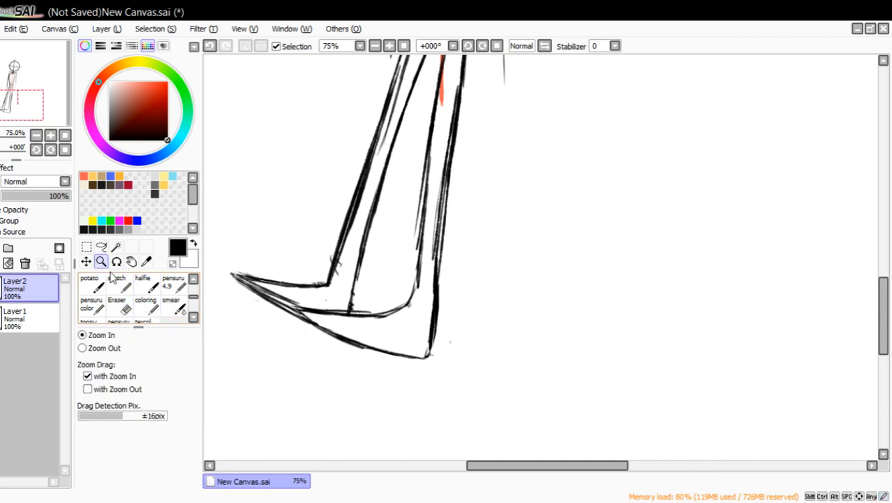
{"action": "left_click", "coordinate": [119, 305]}
{"action": "left_click_drag", "start_coordinate": [151, 357], "coordinate": [141, 356]}
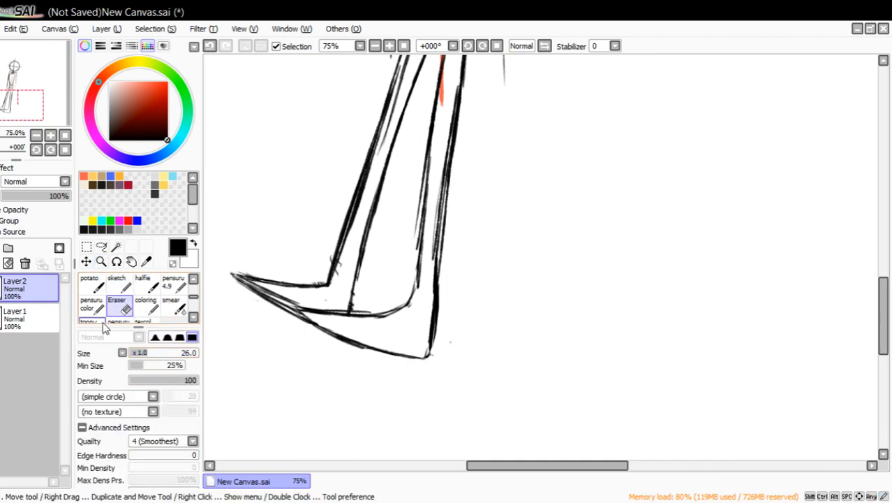
{"action": "left_click_drag", "start_coordinate": [275, 294], "coordinate": [247, 281]}
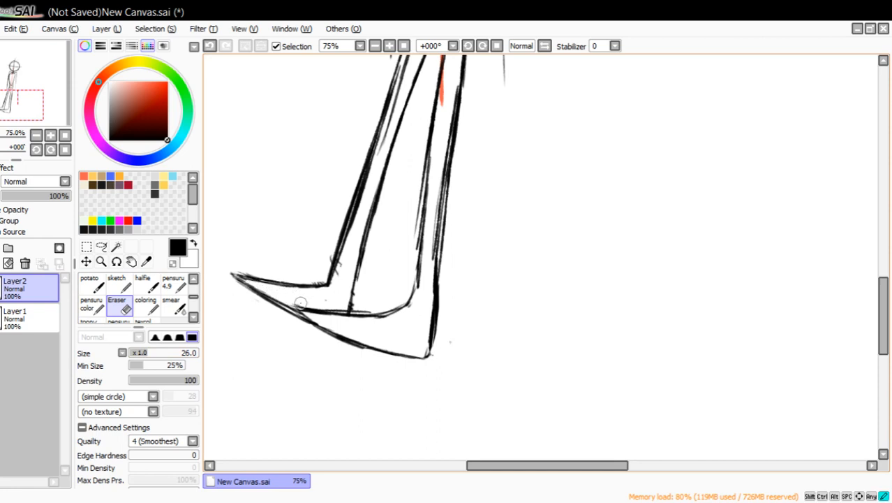
{"action": "mouse_move", "coordinate": [298, 304]}
{"action": "left_mouse_down"}
{"action": "mouse_move", "coordinate": [290, 292]}
{"action": "mouse_move", "coordinate": [348, 250]}
{"action": "mouse_move", "coordinate": [339, 283]}
{"action": "mouse_move", "coordinate": [363, 174]}
{"action": "mouse_move", "coordinate": [404, 69]}
{"action": "mouse_move", "coordinate": [383, 102]}
{"action": "left_mouse_up"}
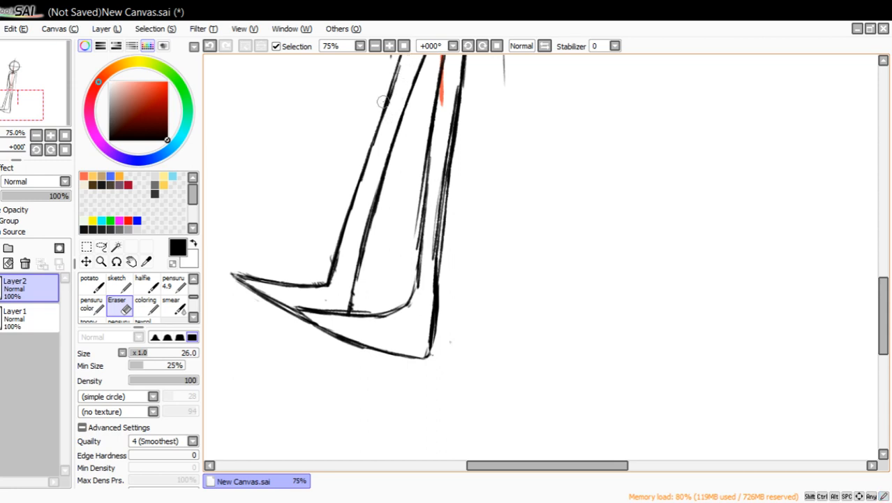
Erase the right ankle's inner curve and redraw it as a smooth, darker bend from the shin into the top of the foot.
{"action": "mouse_move", "coordinate": [407, 300]}
{"action": "left_mouse_down"}
{"action": "mouse_move", "coordinate": [379, 311]}
{"action": "mouse_move", "coordinate": [406, 309]}
{"action": "mouse_move", "coordinate": [438, 231]}
{"action": "left_mouse_up"}
{"action": "left_click_drag", "start_coordinate": [430, 199], "coordinate": [426, 192]}
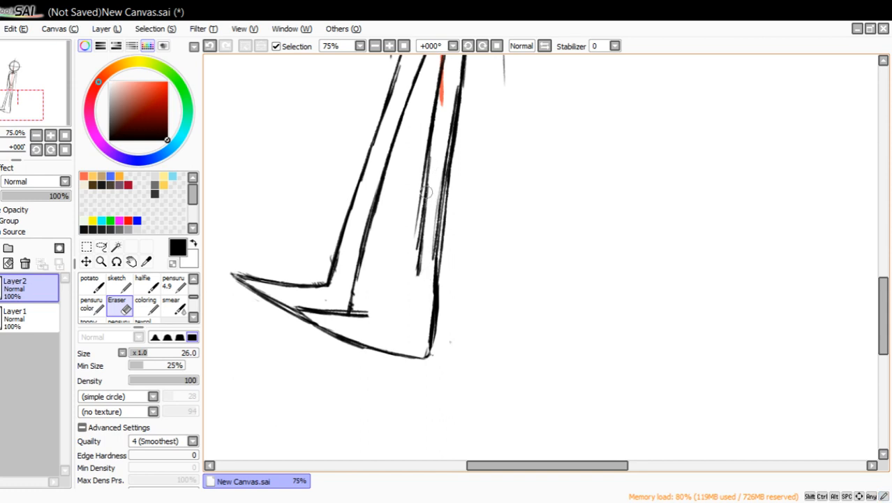
{"action": "left_click", "coordinate": [173, 282]}
{"action": "mouse_move", "coordinate": [548, 296]}
{"action": "left_mouse_down"}
{"action": "mouse_move", "coordinate": [504, 320]}
{"action": "mouse_move", "coordinate": [594, 328]}
{"action": "mouse_move", "coordinate": [558, 361]}
{"action": "left_mouse_up"}
{"action": "left_click", "coordinate": [209, 45]}
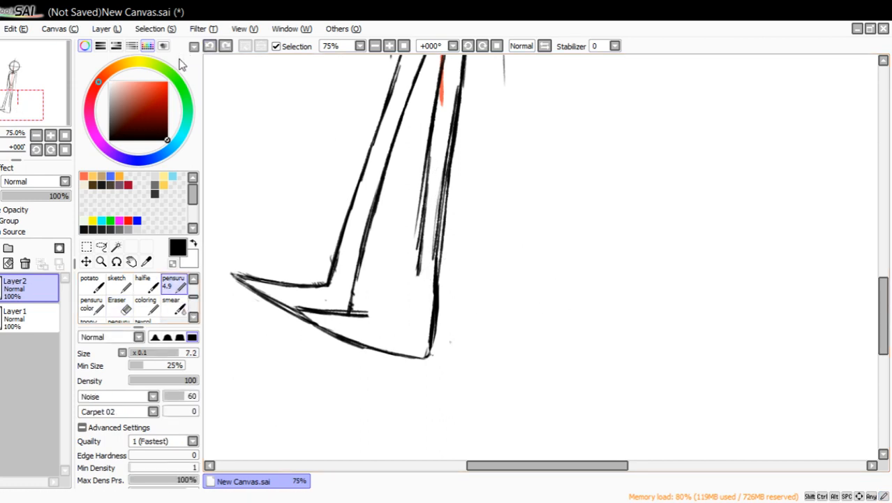
{"action": "mouse_move", "coordinate": [370, 314]}
{"action": "left_mouse_down"}
{"action": "mouse_move", "coordinate": [397, 314]}
{"action": "mouse_move", "coordinate": [369, 309]}
{"action": "mouse_move", "coordinate": [421, 254]}
{"action": "mouse_move", "coordinate": [396, 307]}
{"action": "left_mouse_up"}
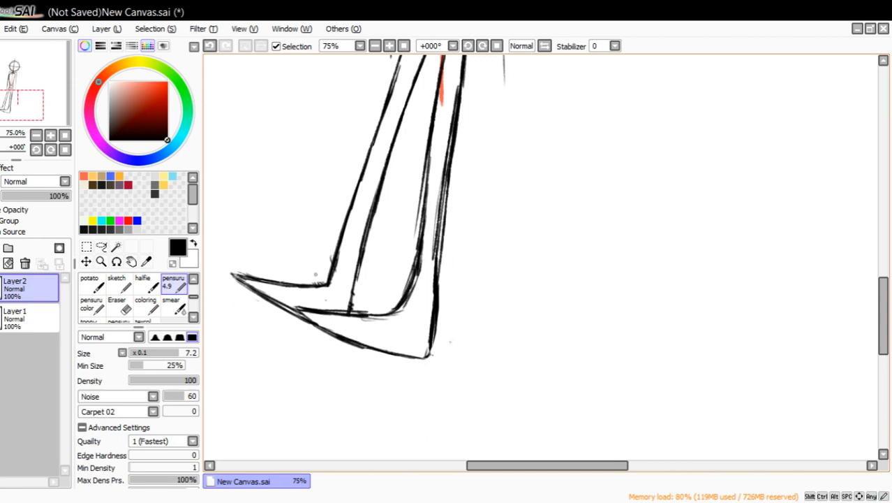
Round the front of the left ankle with a curved stroke and erase the sharp corner beneath it.
{"action": "left_click_drag", "start_coordinate": [300, 283], "coordinate": [328, 273]}
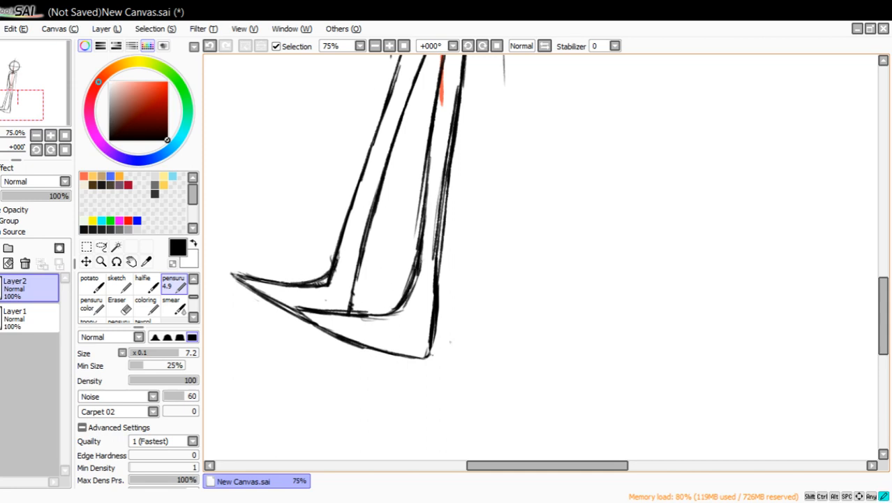
{"action": "left_click", "coordinate": [116, 305]}
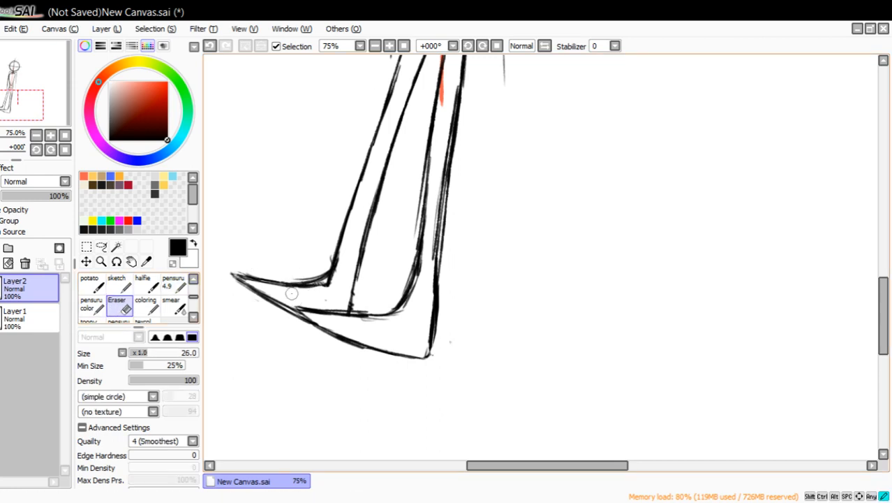
{"action": "mouse_move", "coordinate": [292, 293]}
{"action": "left_mouse_down"}
{"action": "mouse_move", "coordinate": [338, 268]}
{"action": "mouse_move", "coordinate": [325, 292]}
{"action": "mouse_move", "coordinate": [333, 265]}
{"action": "mouse_move", "coordinate": [304, 292]}
{"action": "mouse_move", "coordinate": [318, 266]}
{"action": "mouse_move", "coordinate": [338, 270]}
{"action": "mouse_move", "coordinate": [265, 289]}
{"action": "left_mouse_up"}
Erase the doubled strokes along the middle stretch of the right leg's outer line.
{"action": "left_click", "coordinate": [176, 285]}
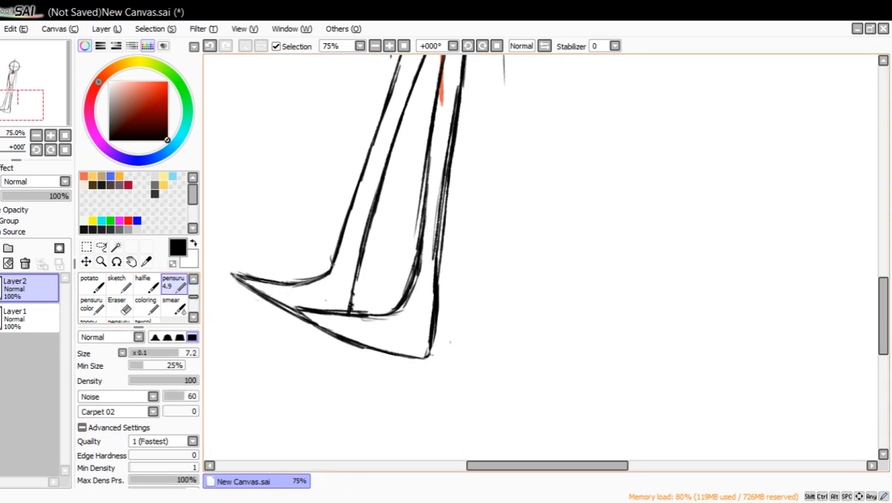
{"action": "left_click_drag", "start_coordinate": [63, 97], "coordinate": [59, 102]}
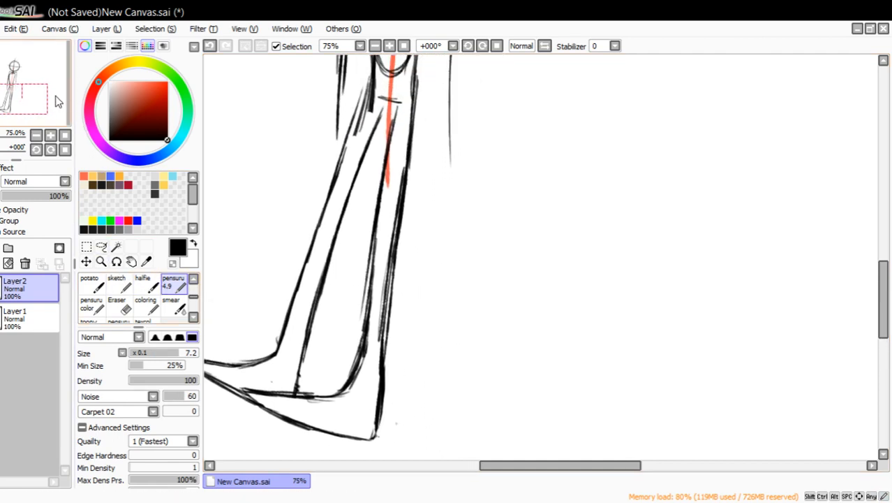
{"action": "left_click", "coordinate": [120, 307]}
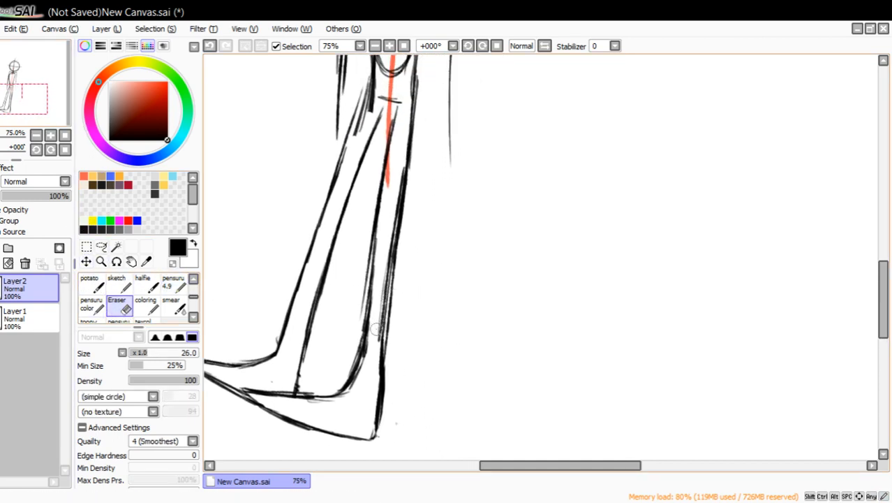
{"action": "mouse_move", "coordinate": [377, 329]}
{"action": "left_mouse_down"}
{"action": "mouse_move", "coordinate": [381, 303]}
{"action": "mouse_move", "coordinate": [379, 325]}
{"action": "left_mouse_up"}
{"action": "mouse_move", "coordinate": [391, 267]}
{"action": "left_mouse_down"}
{"action": "mouse_move", "coordinate": [390, 337]}
{"action": "mouse_move", "coordinate": [386, 300]}
{"action": "left_mouse_up"}
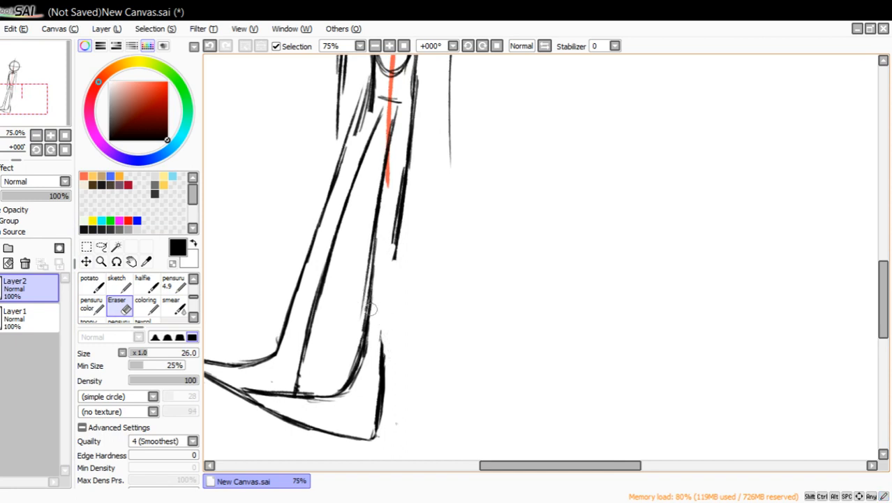
{"action": "mouse_move", "coordinate": [393, 216]}
{"action": "left_mouse_down"}
{"action": "mouse_move", "coordinate": [402, 172]}
{"action": "mouse_move", "coordinate": [390, 242]}
{"action": "mouse_move", "coordinate": [400, 168]}
{"action": "mouse_move", "coordinate": [391, 216]}
{"action": "left_mouse_up"}
Redraw the erased stretch of the right leg's outer line down to the heel and trim its inner edge near the heel.
{"action": "left_click", "coordinate": [174, 283]}
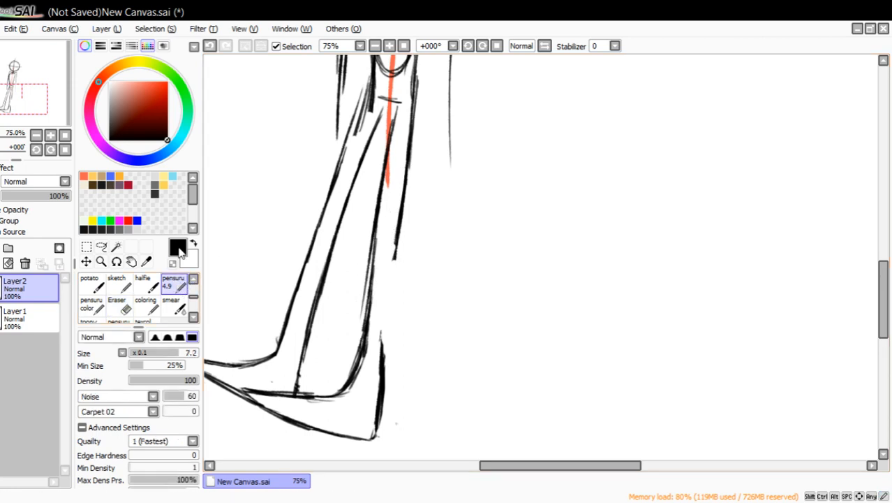
{"action": "left_click_drag", "start_coordinate": [396, 247], "coordinate": [386, 335]}
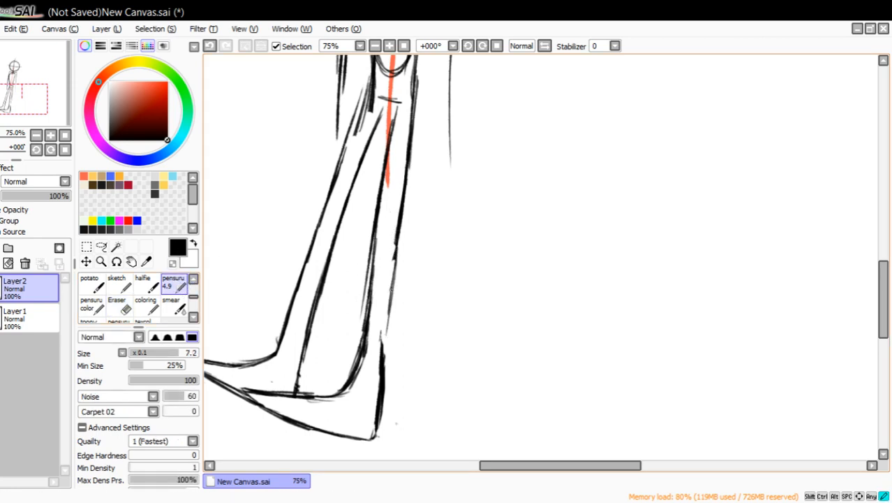
{"action": "mouse_move", "coordinate": [390, 291]}
{"action": "left_mouse_down"}
{"action": "mouse_move", "coordinate": [384, 364]}
{"action": "mouse_move", "coordinate": [383, 354]}
{"action": "left_mouse_up"}
{"action": "left_click", "coordinate": [117, 305]}
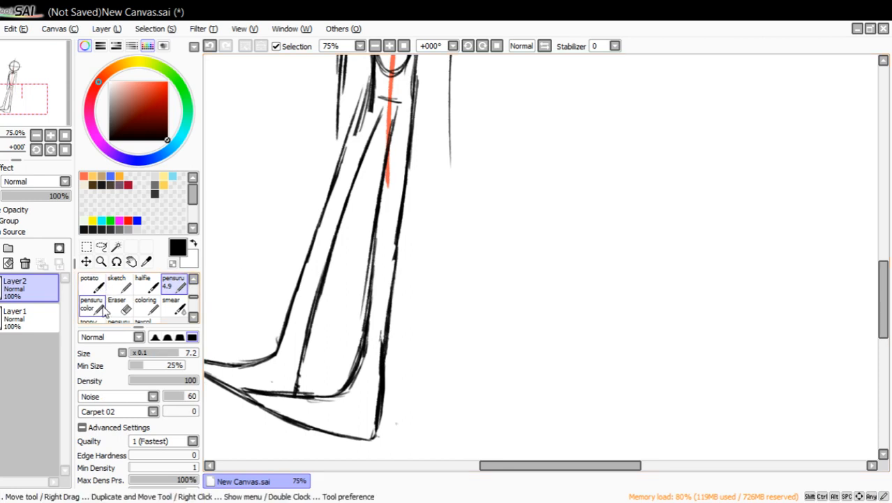
{"action": "left_click_drag", "start_coordinate": [380, 321], "coordinate": [373, 375]}
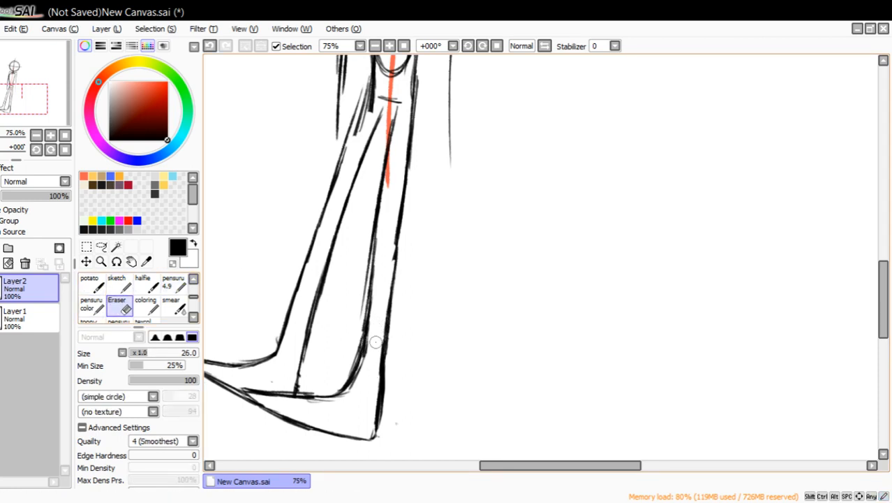
{"action": "left_click_drag", "start_coordinate": [379, 338], "coordinate": [369, 395]}
Thin the right ankle's curve and erase the right leg's inner line from above the ankle up to the crotch.
{"action": "left_click_drag", "start_coordinate": [369, 335], "coordinate": [353, 386]}
{"action": "left_click_drag", "start_coordinate": [364, 352], "coordinate": [355, 385]}
{"action": "left_click_drag", "start_coordinate": [354, 326], "coordinate": [391, 136]}
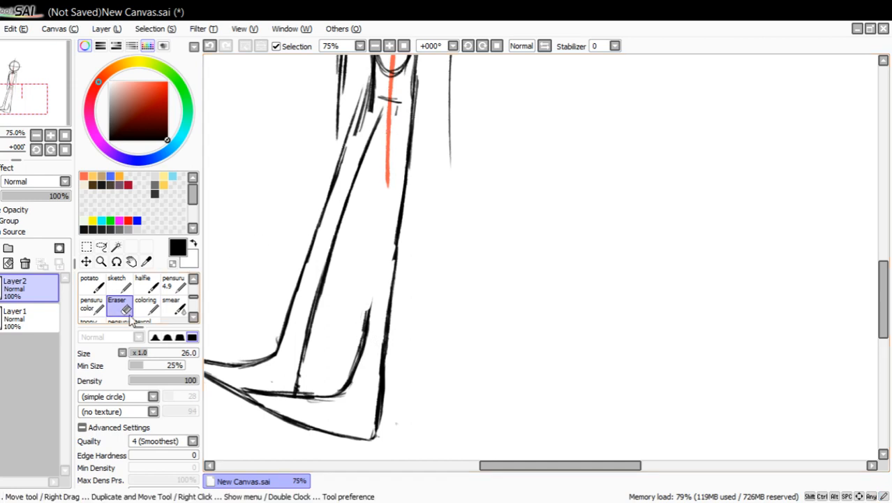
Redraw the right leg's inner line from the ankle up to the crotch and join both inner lines with a short thick bar.
{"action": "left_click", "coordinate": [170, 277]}
{"action": "left_click_drag", "start_coordinate": [365, 317], "coordinate": [381, 224]}
{"action": "left_click_drag", "start_coordinate": [369, 292], "coordinate": [384, 199]}
{"action": "left_click_drag", "start_coordinate": [377, 234], "coordinate": [386, 174]}
{"action": "left_click_drag", "start_coordinate": [377, 213], "coordinate": [387, 136]}
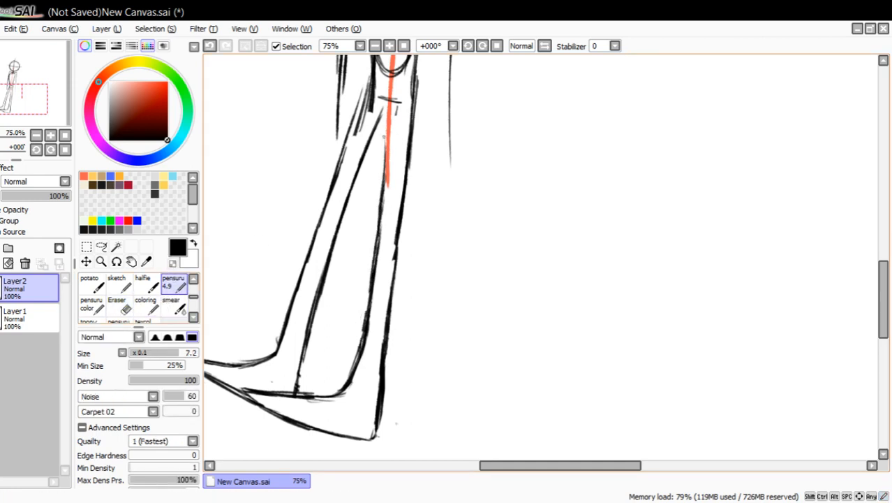
{"action": "left_click_drag", "start_coordinate": [381, 188], "coordinate": [391, 138]}
{"action": "left_click_drag", "start_coordinate": [384, 169], "coordinate": [393, 109]}
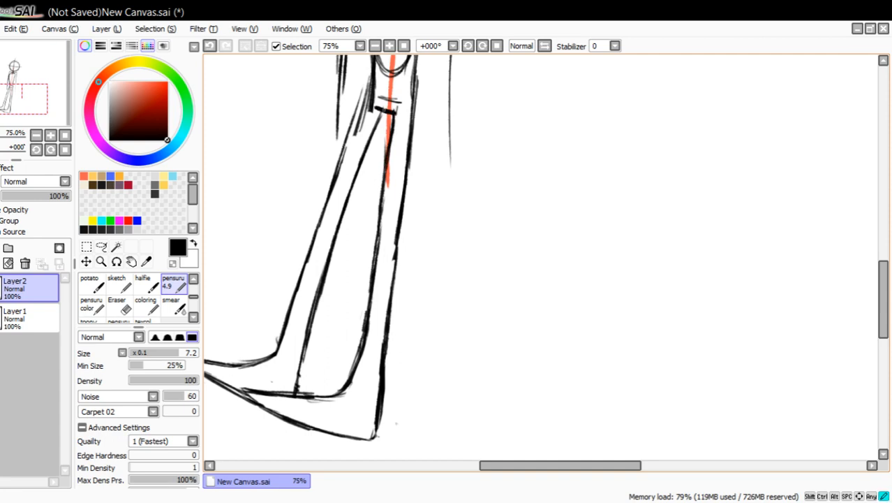
Erase the torso's rounded lower end and the overlapping strokes around the left hip and above the crotch bar.
{"action": "left_click_drag", "start_coordinate": [54, 99], "coordinate": [47, 71]}
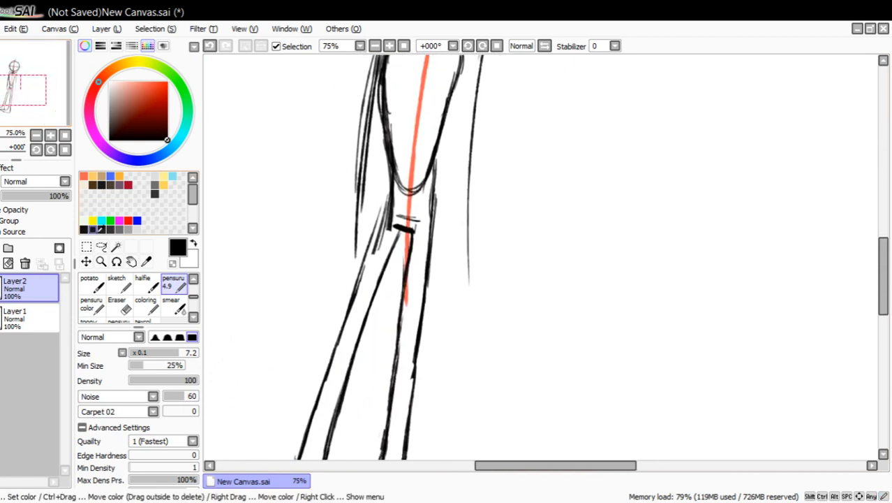
{"action": "left_click", "coordinate": [118, 304]}
{"action": "mouse_move", "coordinate": [377, 259]}
{"action": "left_mouse_down"}
{"action": "mouse_move", "coordinate": [404, 175]}
{"action": "mouse_move", "coordinate": [407, 215]}
{"action": "mouse_move", "coordinate": [415, 213]}
{"action": "left_mouse_up"}
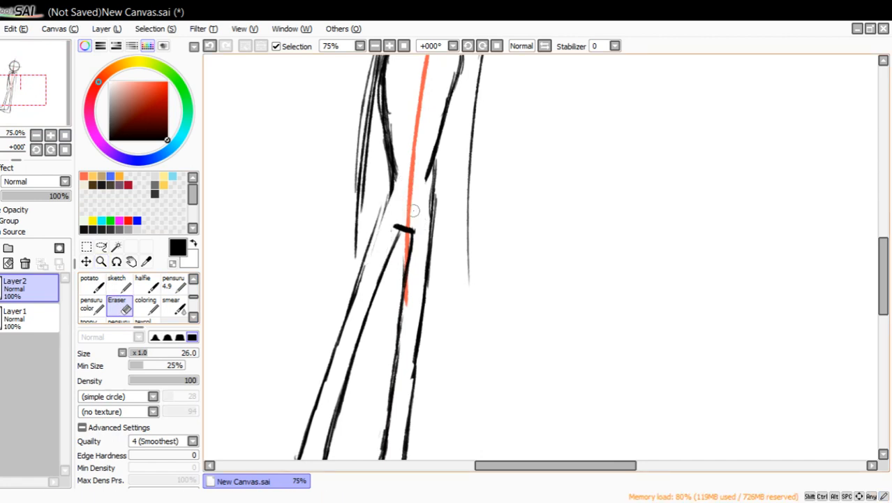
Draw a hip line slanting down to the right across the pelvis and an opposing shoulder line rising across the upper chest.
{"action": "left_click", "coordinate": [176, 283]}
{"action": "left_click_drag", "start_coordinate": [350, 194], "coordinate": [485, 246]}
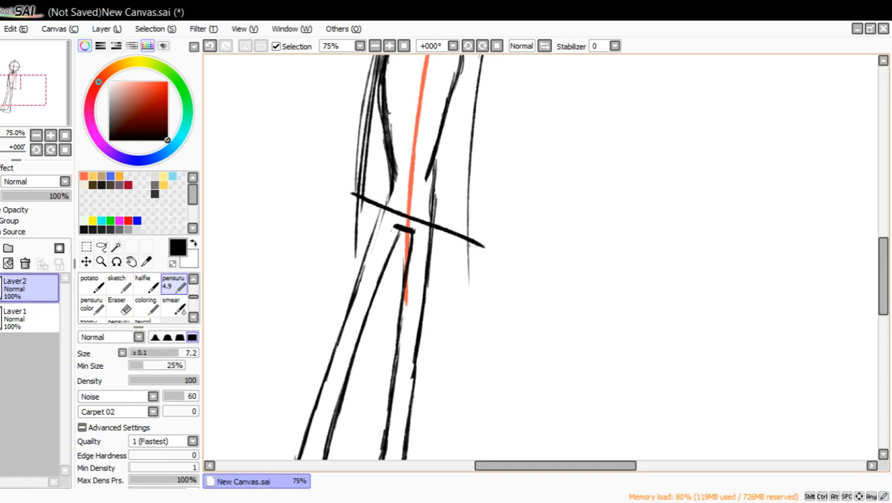
{"action": "left_click_drag", "start_coordinate": [33, 92], "coordinate": [32, 83]}
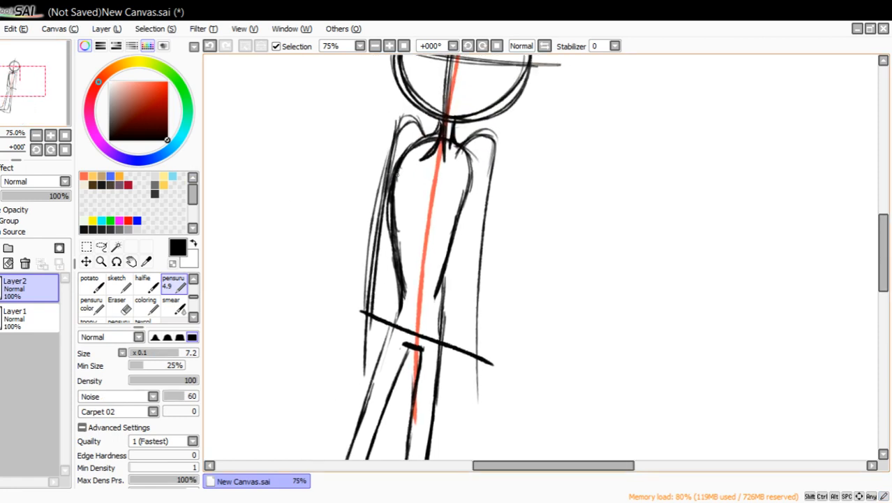
{"action": "left_click_drag", "start_coordinate": [375, 185], "coordinate": [535, 149]}
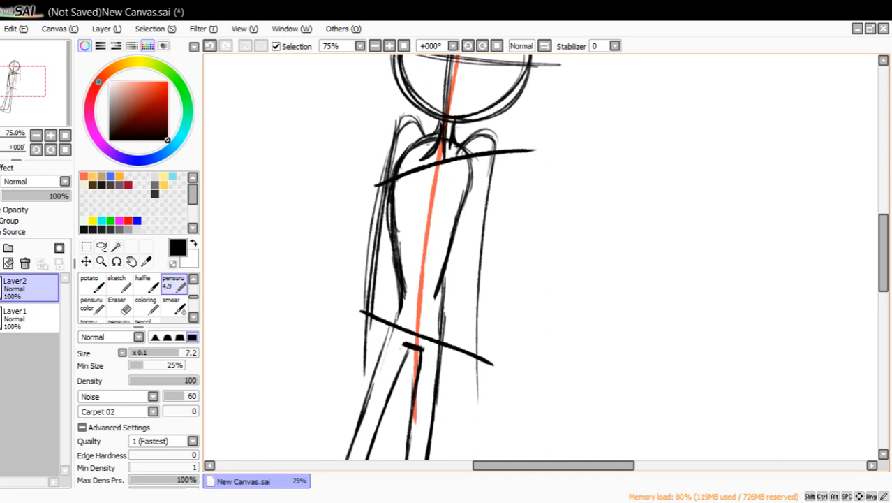
{"action": "left_click_drag", "start_coordinate": [418, 143], "coordinate": [395, 142]}
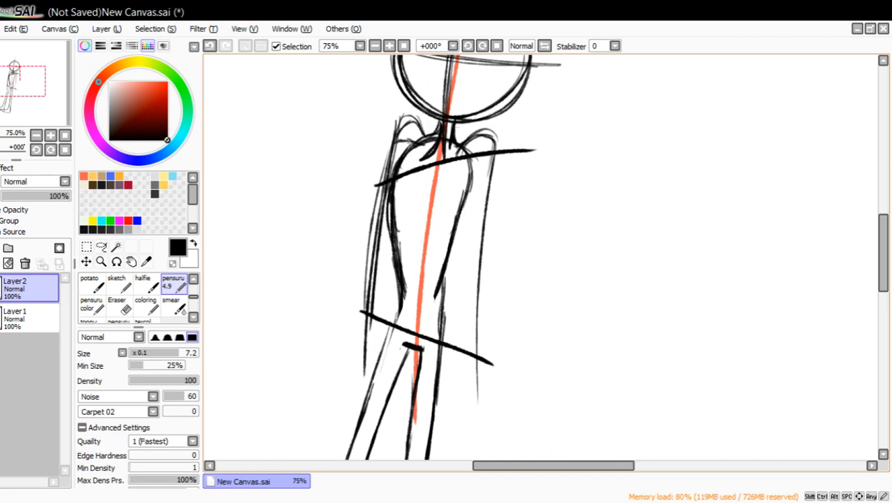
{"action": "left_click", "coordinate": [209, 46]}
{"action": "left_click_drag", "start_coordinate": [406, 176], "coordinate": [518, 154]}
{"action": "left_click", "coordinate": [210, 46]}
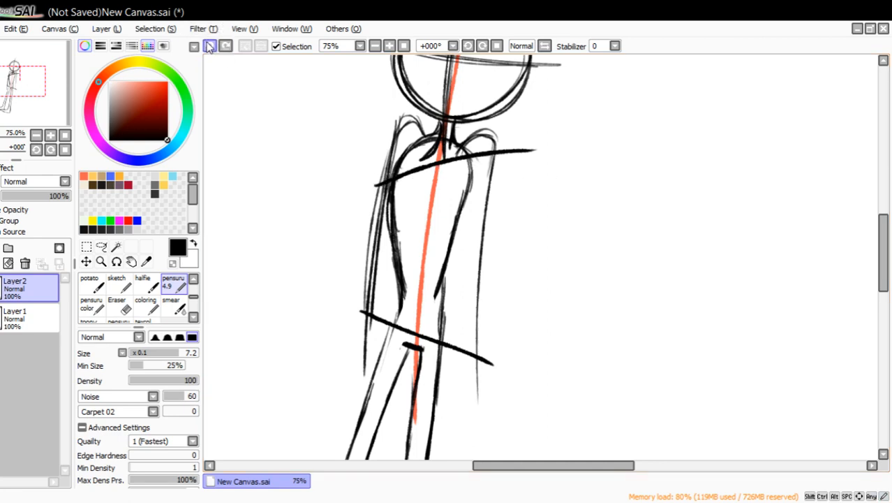
{"action": "left_click_drag", "start_coordinate": [583, 169], "coordinate": [668, 233]}
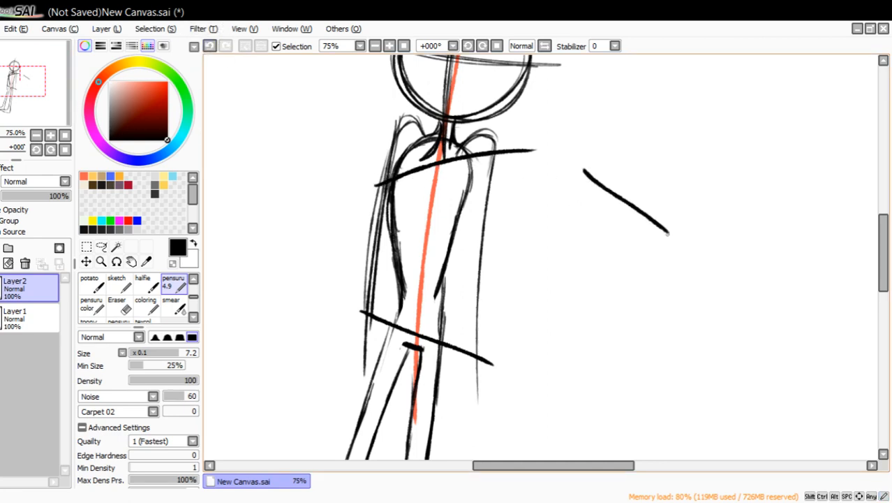
{"action": "left_click_drag", "start_coordinate": [573, 351], "coordinate": [673, 329]}
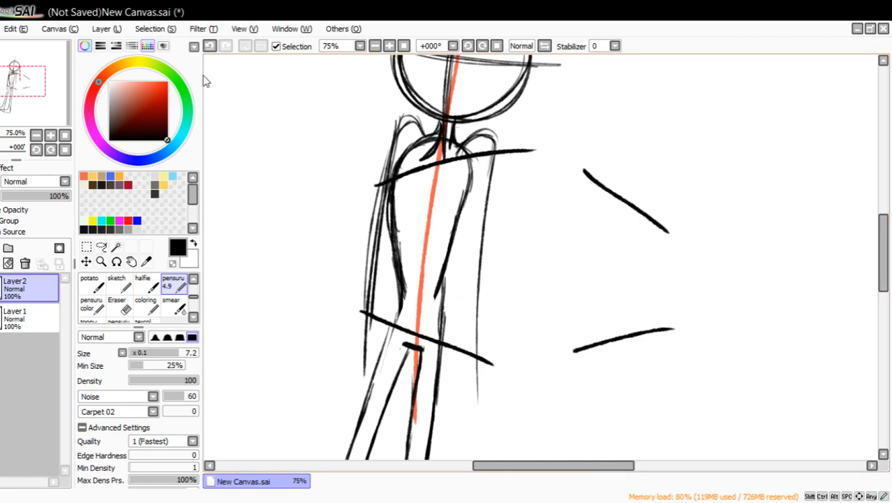
{"action": "left_click", "coordinate": [209, 46]}
{"action": "left_click", "coordinate": [210, 46]}
Try a heavier, straighter outer line for the left leg from the hip down to the foot.
{"action": "left_click_drag", "start_coordinate": [40, 84], "coordinate": [35, 89]}
{"action": "left_click_drag", "start_coordinate": [411, 115], "coordinate": [335, 329]}
{"action": "left_click_drag", "start_coordinate": [383, 208], "coordinate": [289, 433]}
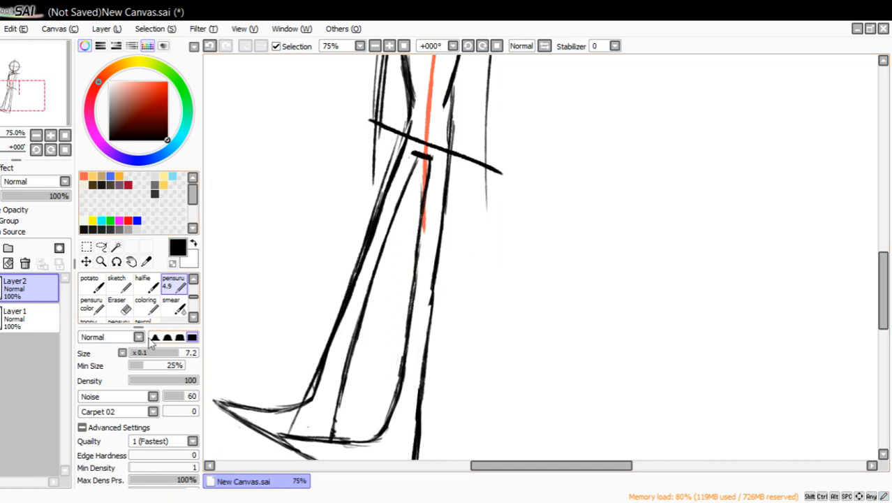
Erase the inner and outer lines of both legs between the hips and the feet, keeping the feet and the crotch bar.
{"action": "left_click", "coordinate": [117, 305]}
{"action": "mouse_move", "coordinate": [327, 409]}
{"action": "left_mouse_down"}
{"action": "mouse_move", "coordinate": [324, 365]}
{"action": "mouse_move", "coordinate": [302, 413]}
{"action": "mouse_move", "coordinate": [308, 365]}
{"action": "mouse_move", "coordinate": [403, 139]}
{"action": "mouse_move", "coordinate": [399, 163]}
{"action": "left_mouse_up"}
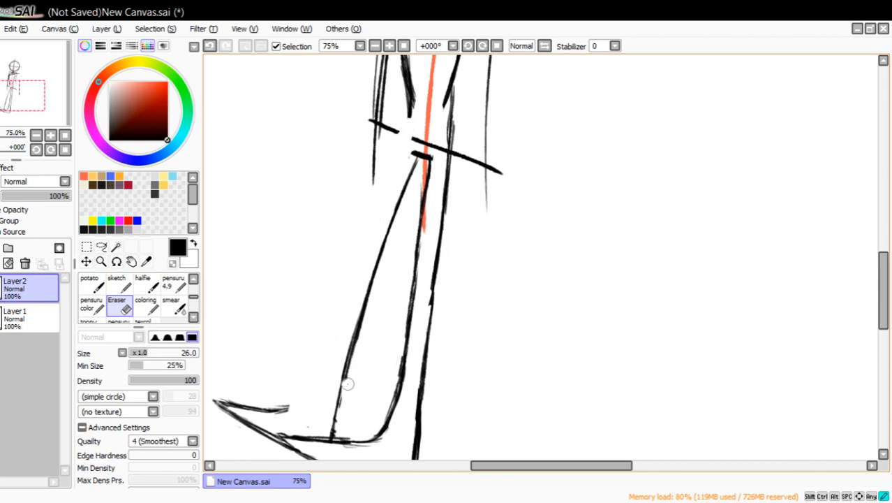
{"action": "mouse_move", "coordinate": [348, 383]}
{"action": "left_mouse_down"}
{"action": "mouse_move", "coordinate": [334, 416]}
{"action": "mouse_move", "coordinate": [343, 325]}
{"action": "mouse_move", "coordinate": [388, 213]}
{"action": "mouse_move", "coordinate": [403, 199]}
{"action": "left_mouse_up"}
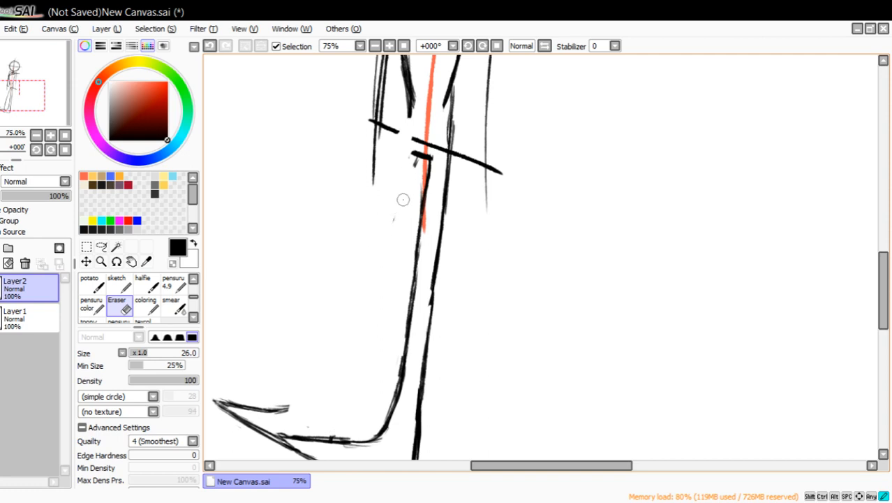
{"action": "mouse_move", "coordinate": [410, 164]}
{"action": "left_mouse_down"}
{"action": "mouse_move", "coordinate": [426, 205]}
{"action": "mouse_move", "coordinate": [385, 410]}
{"action": "mouse_move", "coordinate": [424, 364]}
{"action": "mouse_move", "coordinate": [442, 169]}
{"action": "left_mouse_up"}
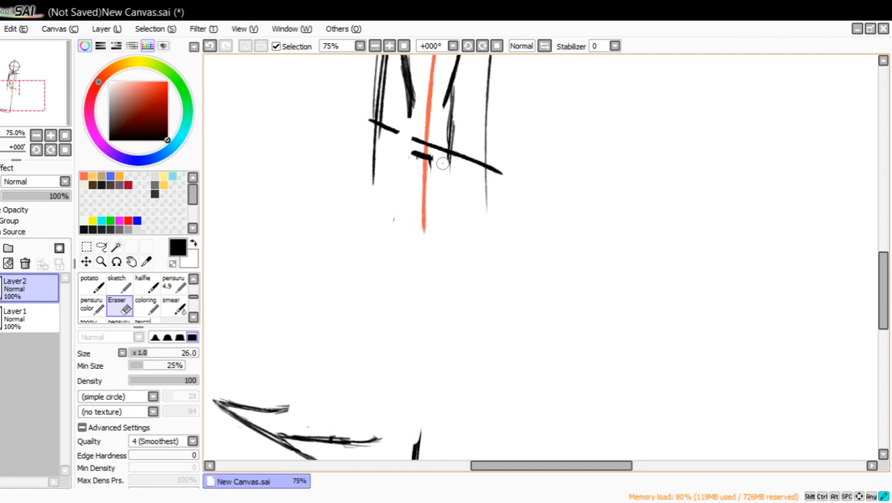
Sketch a new, slightly curved outer line for the left leg from the hip to just above the foot.
{"action": "left_click", "coordinate": [171, 282]}
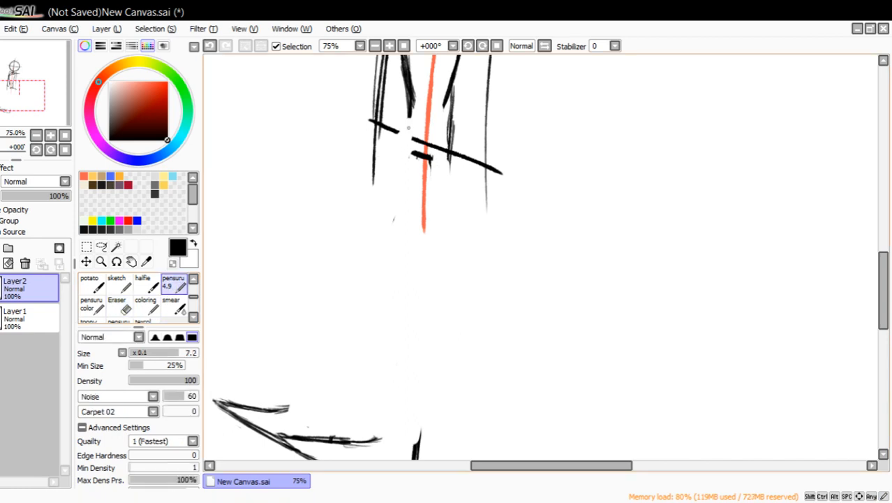
{"action": "mouse_move", "coordinate": [409, 128]}
{"action": "left_mouse_down"}
{"action": "mouse_move", "coordinate": [405, 171]}
{"action": "mouse_move", "coordinate": [372, 269]}
{"action": "left_mouse_up"}
{"action": "left_click_drag", "start_coordinate": [400, 195], "coordinate": [344, 332]}
{"action": "left_click_drag", "start_coordinate": [380, 251], "coordinate": [325, 381]}
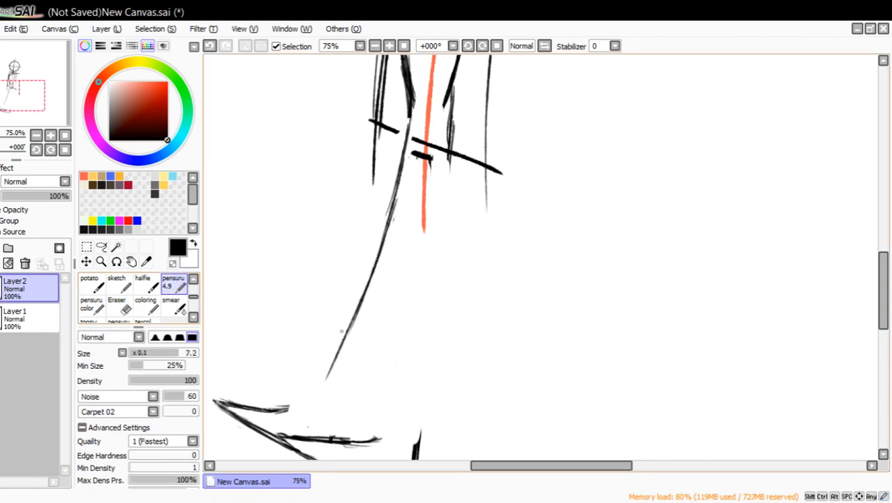
{"action": "left_click_drag", "start_coordinate": [373, 280], "coordinate": [326, 398]}
{"action": "left_click_drag", "start_coordinate": [356, 313], "coordinate": [323, 405]}
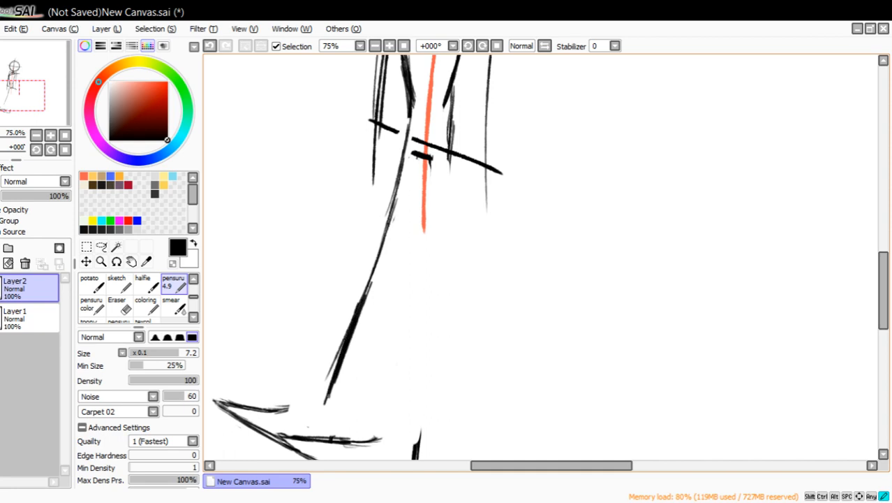
Darken the left leg's new outer line with overlapping strokes along its whole length up to the waist.
{"action": "left_click_drag", "start_coordinate": [388, 223], "coordinate": [348, 337]}
{"action": "left_click_drag", "start_coordinate": [400, 172], "coordinate": [365, 289]}
{"action": "left_click_drag", "start_coordinate": [413, 127], "coordinate": [387, 208]}
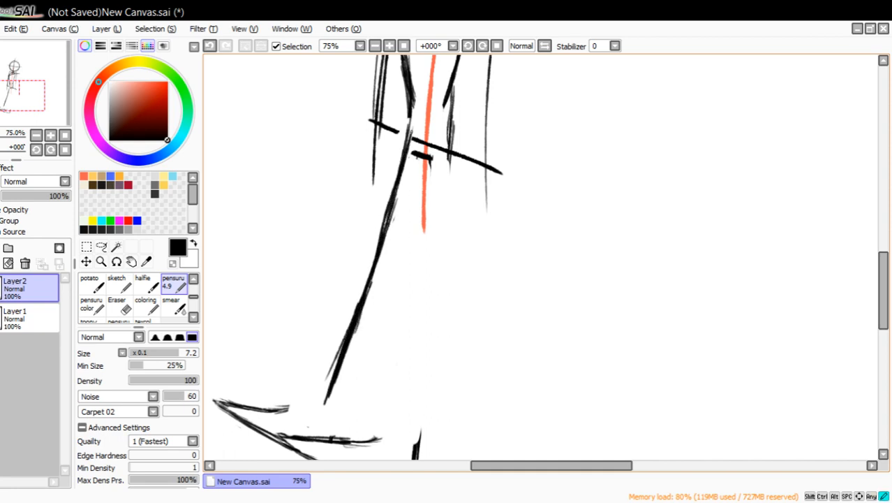
{"action": "left_click_drag", "start_coordinate": [356, 304], "coordinate": [323, 396]}
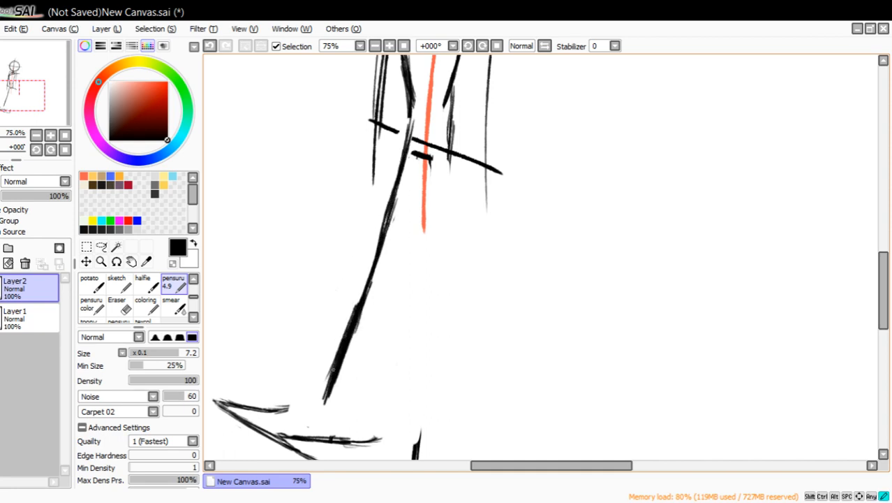
{"action": "left_click_drag", "start_coordinate": [385, 218], "coordinate": [356, 303]}
{"action": "left_click_drag", "start_coordinate": [394, 188], "coordinate": [354, 307]}
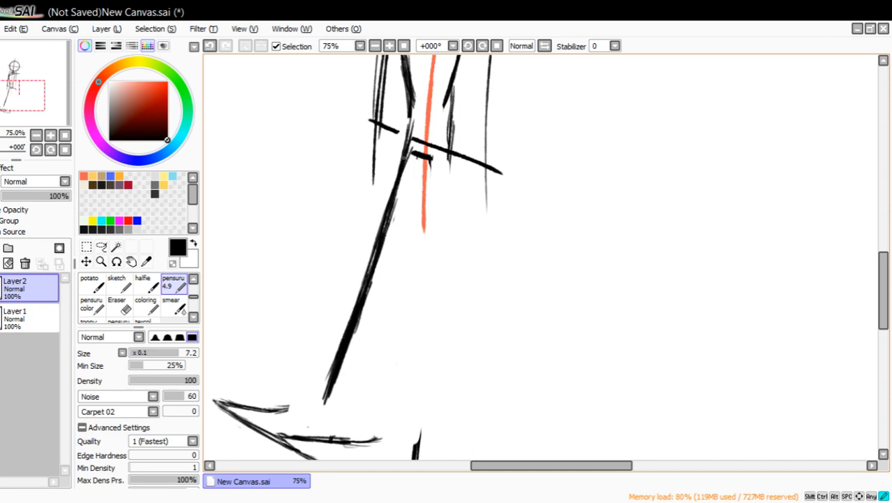
{"action": "left_click_drag", "start_coordinate": [404, 160], "coordinate": [413, 121]}
Erase along both sides of the left leg's outer line to make it a thinner, cleaner stroke.
{"action": "left_click", "coordinate": [122, 306]}
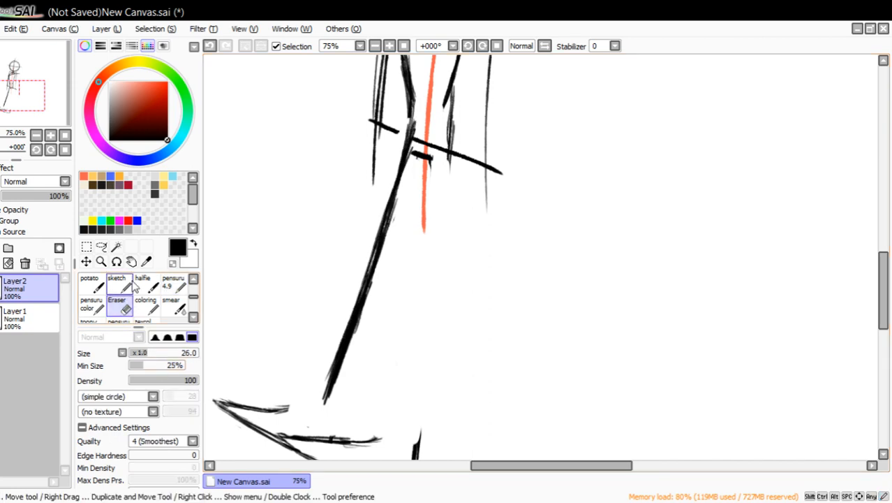
{"action": "left_click_drag", "start_coordinate": [335, 384], "coordinate": [358, 323]}
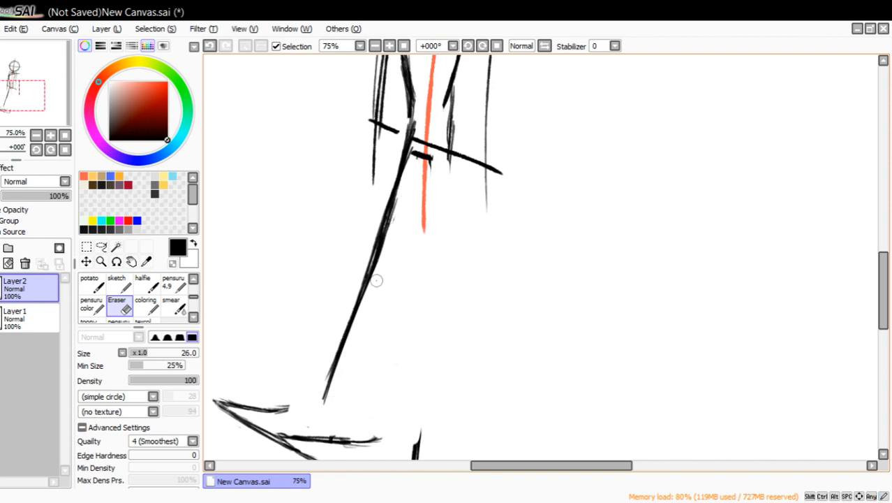
{"action": "mouse_move", "coordinate": [382, 263]}
{"action": "left_mouse_down"}
{"action": "mouse_move", "coordinate": [370, 287]}
{"action": "mouse_move", "coordinate": [400, 216]}
{"action": "mouse_move", "coordinate": [339, 385]}
{"action": "mouse_move", "coordinate": [429, 160]}
{"action": "left_mouse_up"}
{"action": "mouse_move", "coordinate": [393, 211]}
{"action": "left_mouse_down"}
{"action": "mouse_move", "coordinate": [387, 228]}
{"action": "mouse_move", "coordinate": [400, 181]}
{"action": "mouse_move", "coordinate": [356, 280]}
{"action": "left_mouse_up"}
{"action": "left_click_drag", "start_coordinate": [324, 373], "coordinate": [326, 368]}
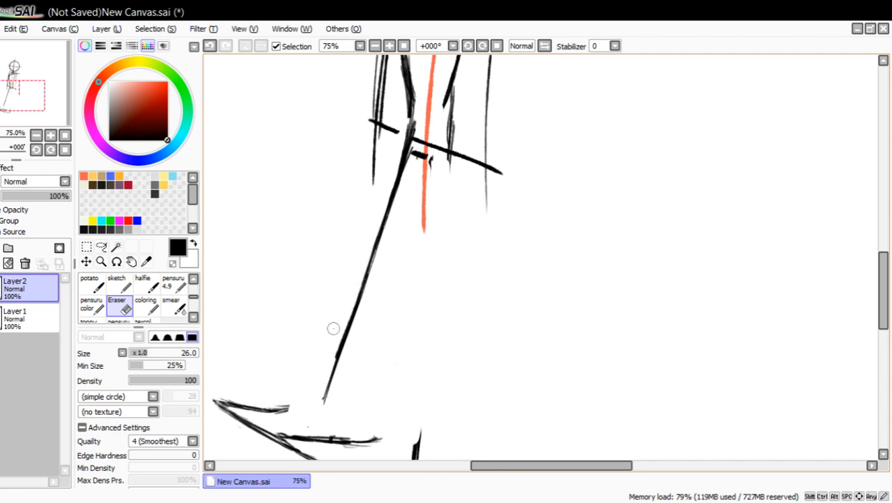
Connect the left leg's outer line to the top of the foot with a rounded ankle curve.
{"action": "left_click", "coordinate": [174, 283]}
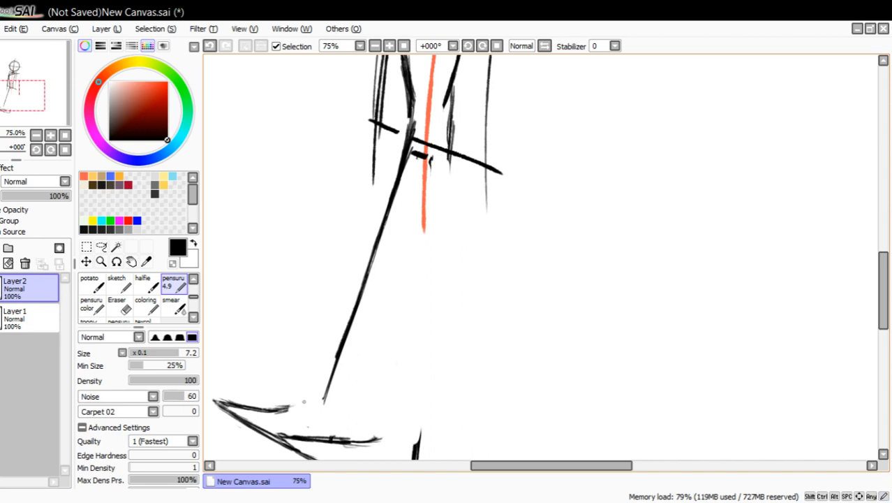
{"action": "left_click_drag", "start_coordinate": [323, 396], "coordinate": [279, 409]}
{"action": "left_click_drag", "start_coordinate": [330, 388], "coordinate": [310, 403]}
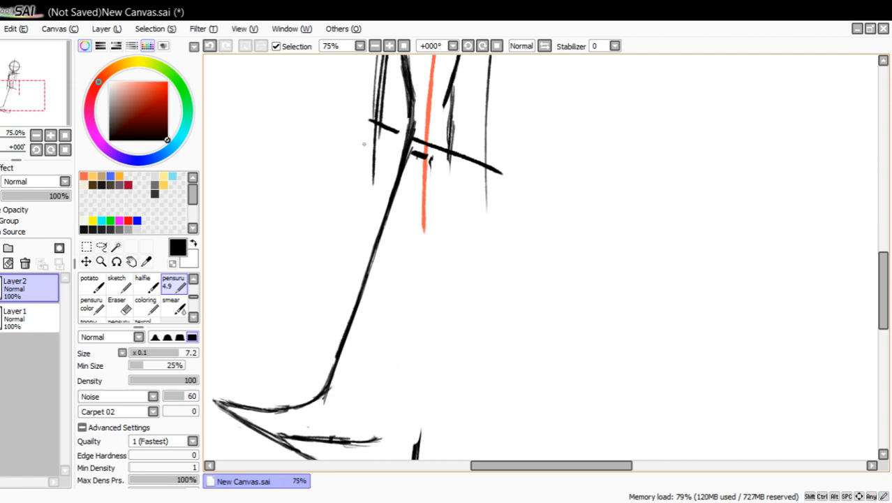
Erase the stray strokes beside the left leg's outer line at the hip and next to the short crotch mark.
{"action": "key", "text": "e"}
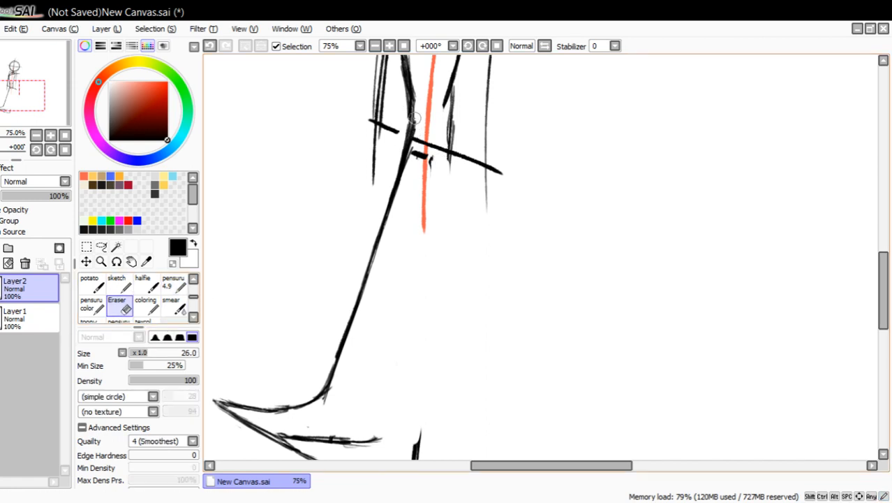
{"action": "mouse_move", "coordinate": [414, 117]}
{"action": "left_mouse_down"}
{"action": "mouse_move", "coordinate": [404, 168]}
{"action": "mouse_move", "coordinate": [419, 70]}
{"action": "mouse_move", "coordinate": [419, 111]}
{"action": "left_mouse_up"}
{"action": "left_click_drag", "start_coordinate": [420, 109], "coordinate": [411, 60]}
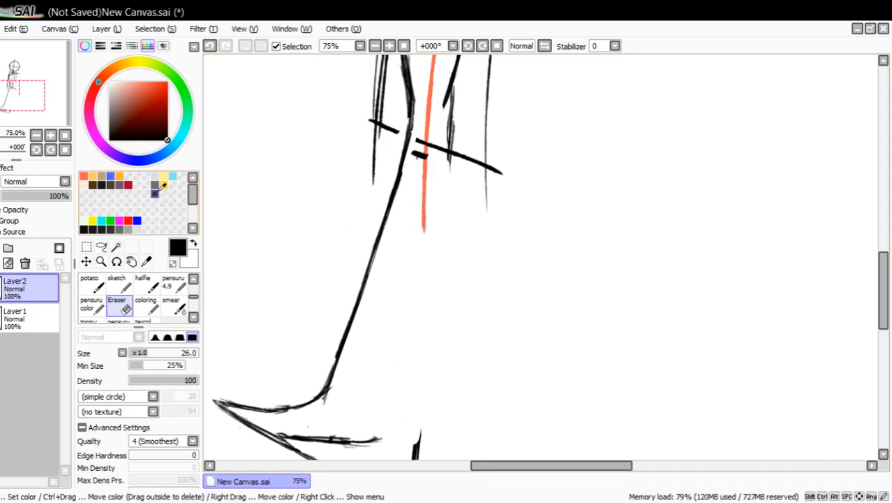
Draw the left leg's inner line from the short crotch mark down to the foot, darkening it with overlapping strokes.
{"action": "left_click", "coordinate": [171, 280]}
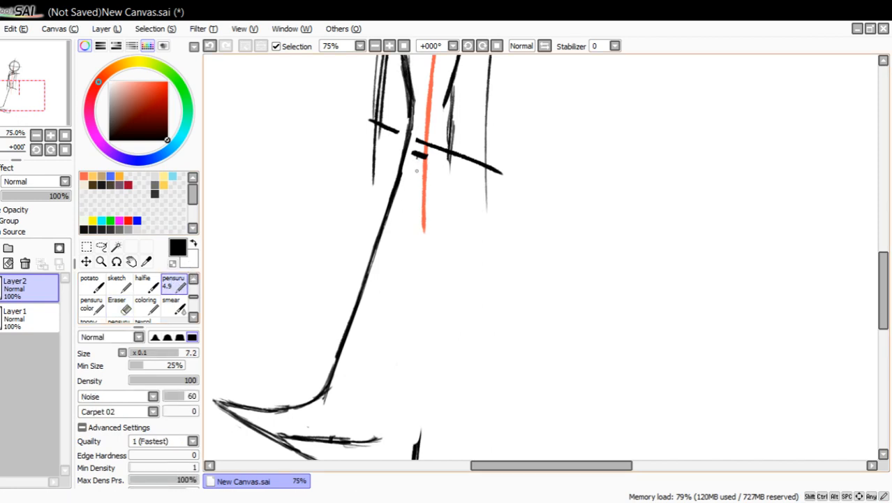
{"action": "left_click_drag", "start_coordinate": [421, 159], "coordinate": [377, 321]}
{"action": "mouse_move", "coordinate": [388, 284]}
{"action": "left_mouse_down"}
{"action": "mouse_move", "coordinate": [340, 439]}
{"action": "mouse_move", "coordinate": [370, 330]}
{"action": "left_mouse_up"}
{"action": "left_click_drag", "start_coordinate": [360, 361], "coordinate": [391, 268]}
{"action": "left_click_drag", "start_coordinate": [369, 344], "coordinate": [402, 229]}
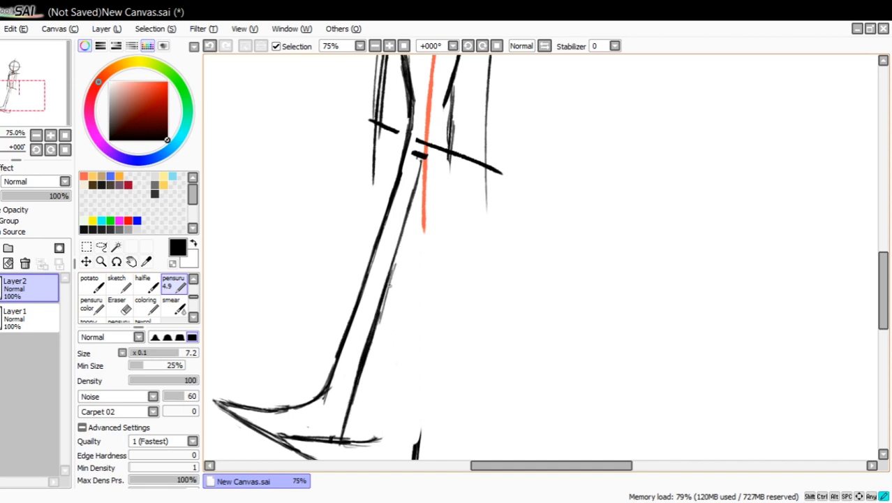
{"action": "left_click_drag", "start_coordinate": [388, 286], "coordinate": [413, 198]}
{"action": "left_click_drag", "start_coordinate": [397, 250], "coordinate": [422, 159]}
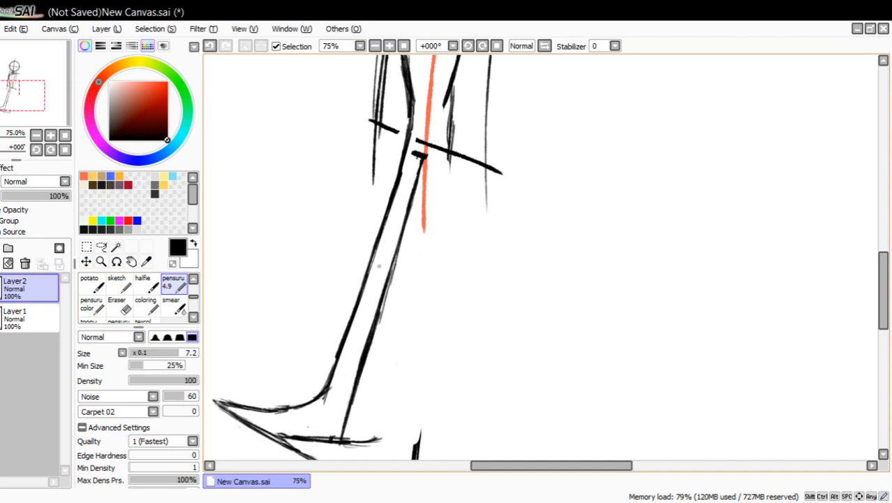
Erase the rough marks behind the left ankle curve and around the start of the front foot's sole line.
{"action": "key", "text": "e"}
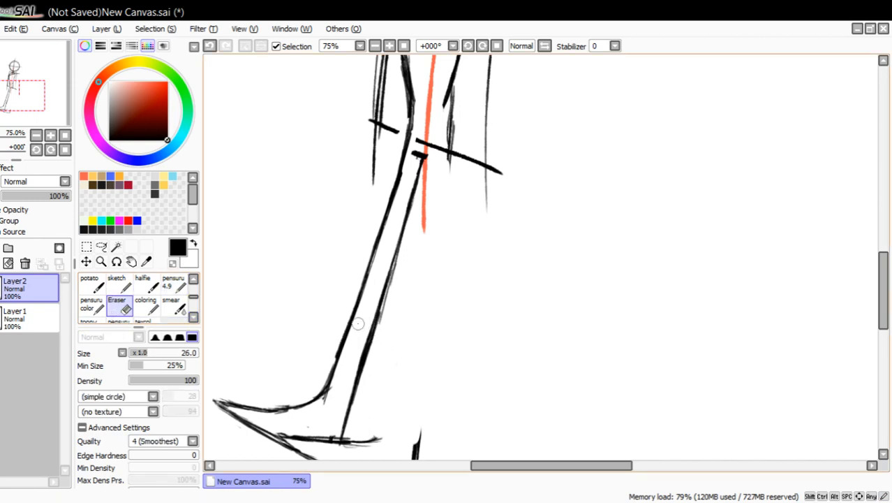
{"action": "left_click_drag", "start_coordinate": [326, 402], "coordinate": [320, 404]}
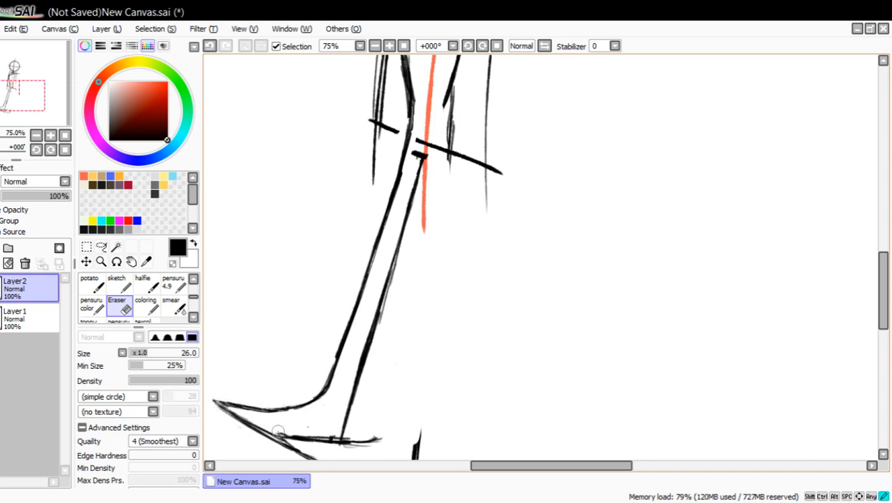
{"action": "left_click_drag", "start_coordinate": [327, 437], "coordinate": [277, 433]}
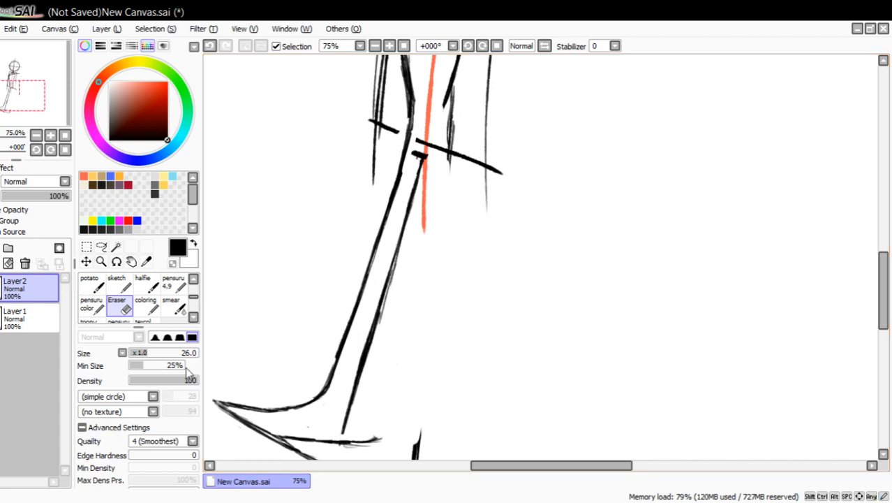
Draw the right leg's inner line from the crotch to the end of the front foot's sole with overlapping strokes.
{"action": "left_click", "coordinate": [173, 283]}
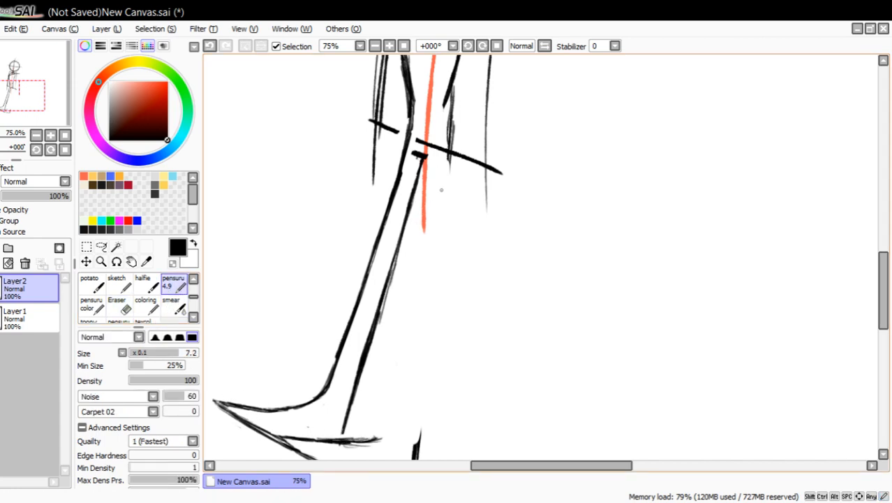
{"action": "left_click_drag", "start_coordinate": [428, 167], "coordinate": [407, 278]}
{"action": "left_click_drag", "start_coordinate": [424, 205], "coordinate": [394, 328]}
{"action": "left_click_drag", "start_coordinate": [418, 238], "coordinate": [379, 384]}
{"action": "left_click_drag", "start_coordinate": [400, 304], "coordinate": [374, 408]}
{"action": "mouse_move", "coordinate": [382, 363]}
{"action": "left_mouse_down"}
{"action": "mouse_move", "coordinate": [362, 447]}
{"action": "mouse_move", "coordinate": [372, 401]}
{"action": "left_mouse_up"}
{"action": "left_click_drag", "start_coordinate": [414, 264], "coordinate": [388, 353]}
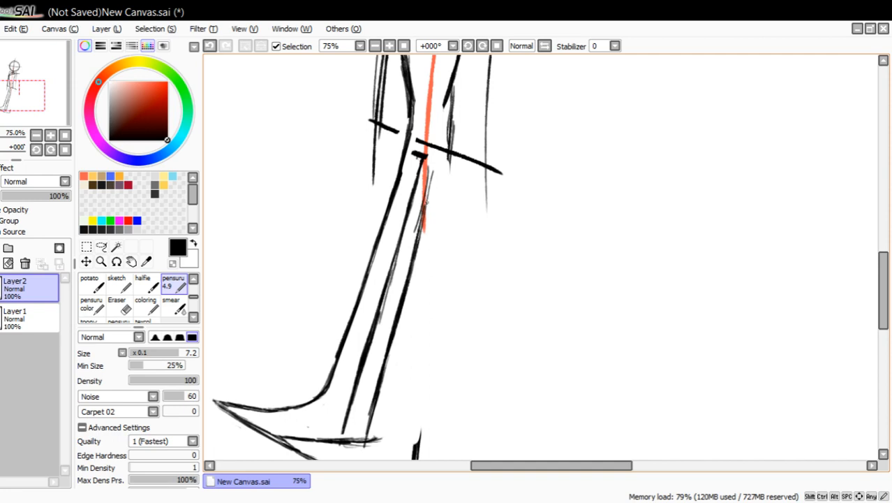
{"action": "left_click_drag", "start_coordinate": [429, 171], "coordinate": [421, 222]}
{"action": "left_click_drag", "start_coordinate": [433, 156], "coordinate": [422, 210]}
Draw the right leg's outer line parallel to the inner one, from the hip down to ankle level.
{"action": "left_click_drag", "start_coordinate": [432, 161], "coordinate": [420, 298]}
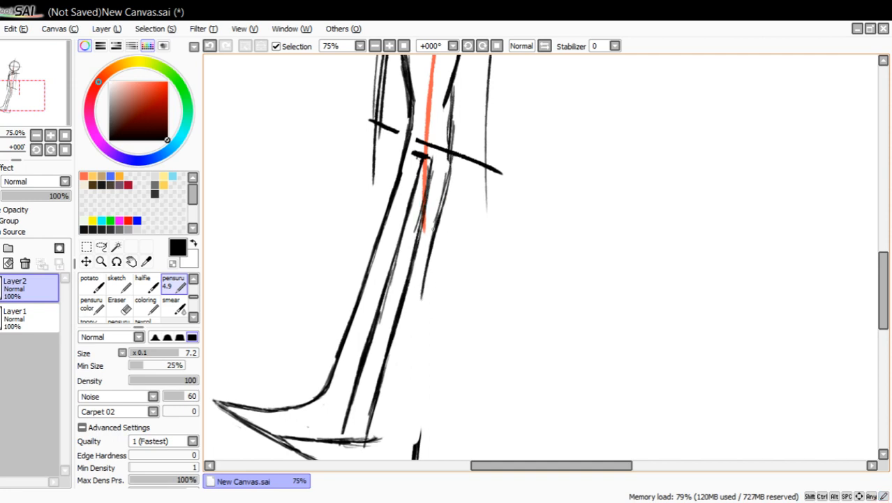
{"action": "left_click_drag", "start_coordinate": [437, 228], "coordinate": [405, 362]}
{"action": "left_click_drag", "start_coordinate": [429, 273], "coordinate": [390, 417]}
{"action": "left_click_drag", "start_coordinate": [411, 335], "coordinate": [383, 440]}
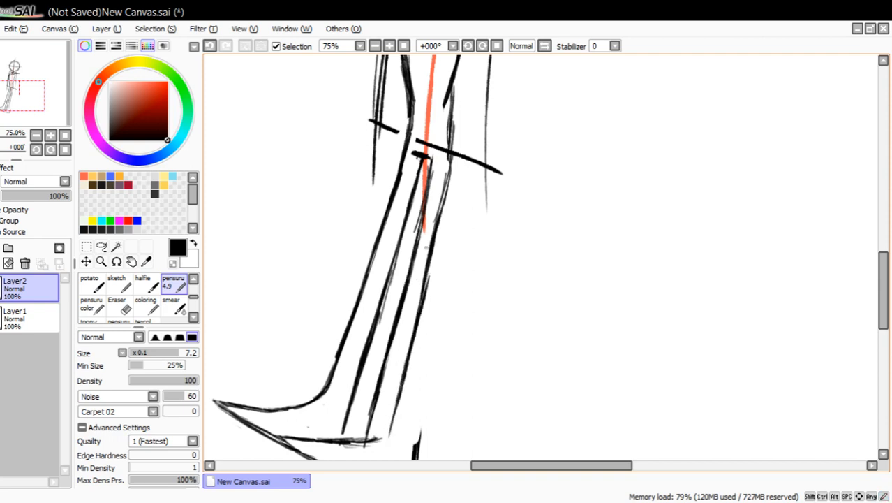
{"action": "left_click_drag", "start_coordinate": [431, 271], "coordinate": [444, 208]}
{"action": "left_click_drag", "start_coordinate": [434, 251], "coordinate": [458, 163]}
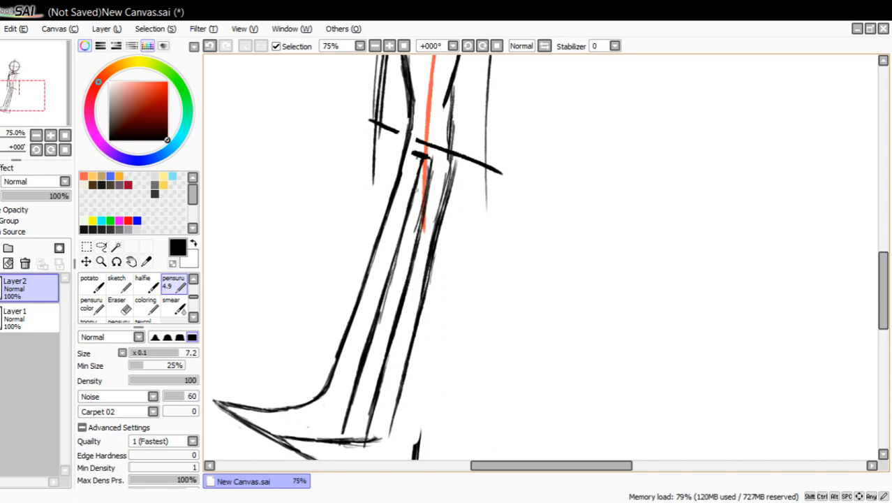
Erase the old right hip strokes with their part of the tilted hip line, and trim the front sole's overshooting end.
{"action": "left_click", "coordinate": [117, 305]}
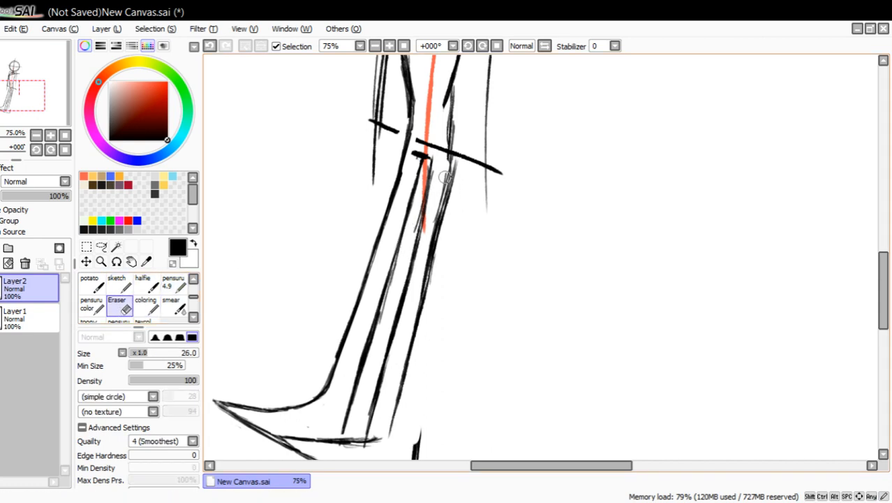
{"action": "left_click_drag", "start_coordinate": [457, 161], "coordinate": [452, 196]}
{"action": "mouse_move", "coordinate": [416, 298]}
{"action": "left_mouse_down"}
{"action": "mouse_move", "coordinate": [462, 143]}
{"action": "mouse_move", "coordinate": [454, 153]}
{"action": "mouse_move", "coordinate": [456, 138]}
{"action": "mouse_move", "coordinate": [450, 151]}
{"action": "mouse_move", "coordinate": [419, 139]}
{"action": "mouse_move", "coordinate": [508, 177]}
{"action": "mouse_move", "coordinate": [443, 163]}
{"action": "mouse_move", "coordinate": [460, 96]}
{"action": "left_mouse_up"}
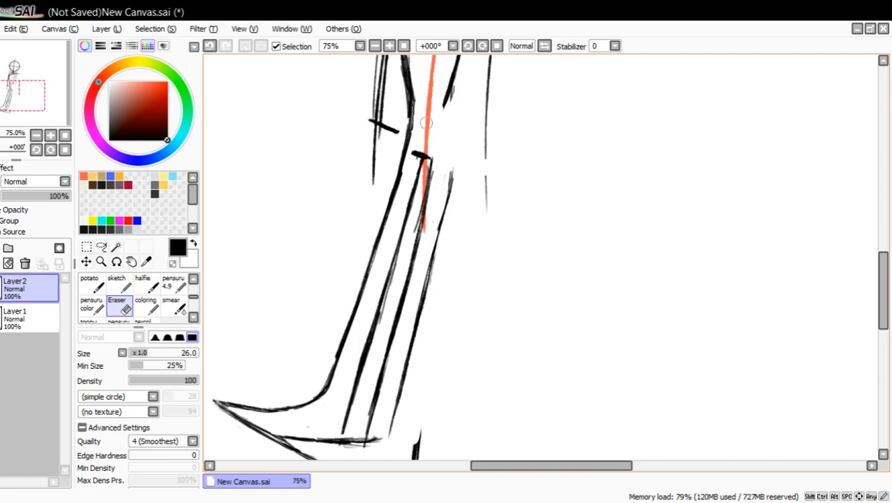
{"action": "mouse_move", "coordinate": [379, 448]}
{"action": "left_mouse_down"}
{"action": "mouse_move", "coordinate": [372, 432]}
{"action": "mouse_move", "coordinate": [371, 442]}
{"action": "left_mouse_up"}
{"action": "left_click_drag", "start_coordinate": [447, 168], "coordinate": [450, 171]}
Draw a new right hip line joining the waist to the leg, and carry it up along the torso's side.
{"action": "left_click", "coordinate": [173, 283]}
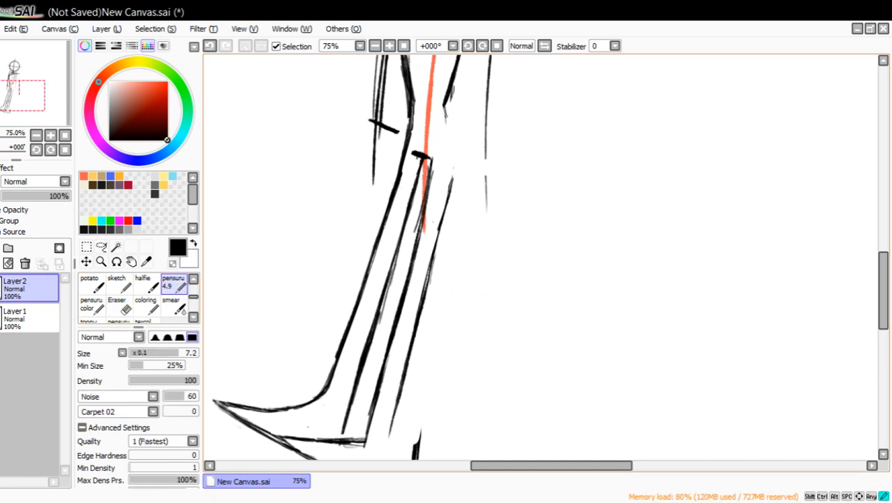
{"action": "left_click_drag", "start_coordinate": [446, 116], "coordinate": [448, 133]}
{"action": "left_click_drag", "start_coordinate": [444, 107], "coordinate": [453, 175]}
{"action": "left_click_drag", "start_coordinate": [41, 96], "coordinate": [47, 79]}
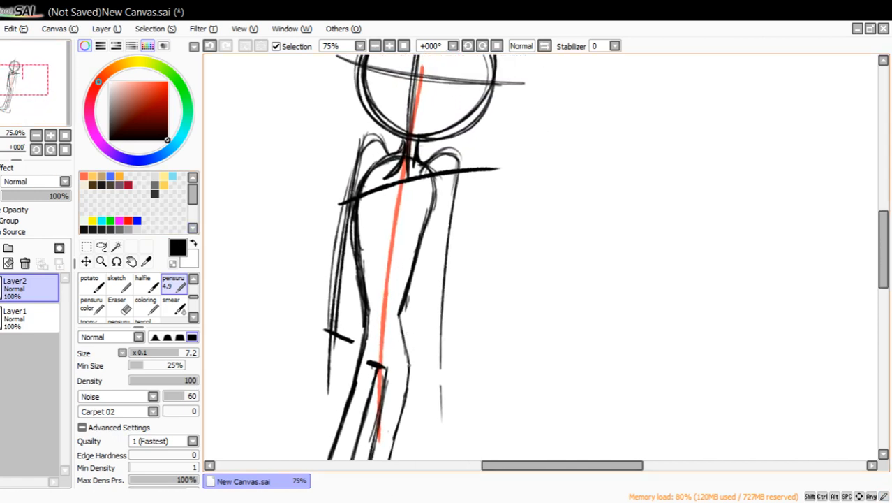
{"action": "left_click_drag", "start_coordinate": [408, 347], "coordinate": [428, 219]}
Erase the sharp old waist corners on both sides of the torso and the remaining piece of the tilted hip line.
{"action": "left_click", "coordinate": [117, 305]}
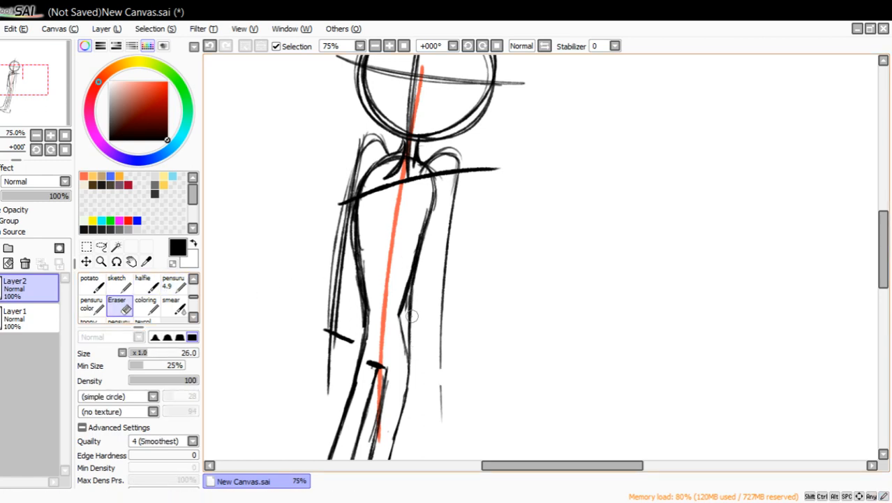
{"action": "mouse_move", "coordinate": [401, 323]}
{"action": "left_mouse_down"}
{"action": "mouse_move", "coordinate": [421, 216]}
{"action": "mouse_move", "coordinate": [414, 239]}
{"action": "left_mouse_up"}
{"action": "mouse_move", "coordinate": [396, 351]}
{"action": "left_mouse_down"}
{"action": "mouse_move", "coordinate": [376, 299]}
{"action": "mouse_move", "coordinate": [380, 320]}
{"action": "mouse_move", "coordinate": [368, 338]}
{"action": "mouse_move", "coordinate": [369, 269]}
{"action": "mouse_move", "coordinate": [383, 292]}
{"action": "mouse_move", "coordinate": [376, 309]}
{"action": "mouse_move", "coordinate": [367, 252]}
{"action": "mouse_move", "coordinate": [372, 315]}
{"action": "mouse_move", "coordinate": [361, 228]}
{"action": "left_mouse_up"}
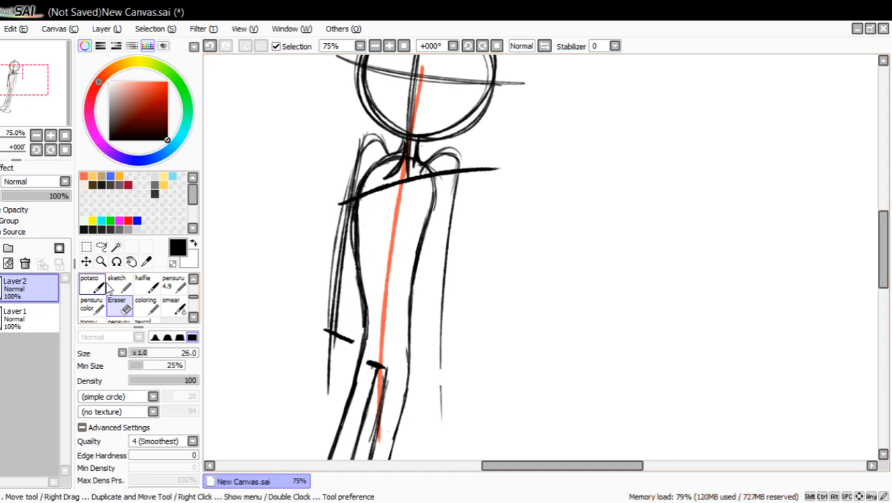
{"action": "mouse_move", "coordinate": [349, 336]}
{"action": "left_mouse_down"}
{"action": "mouse_move", "coordinate": [348, 344]}
{"action": "mouse_move", "coordinate": [341, 329]}
{"action": "mouse_move", "coordinate": [320, 326]}
{"action": "mouse_move", "coordinate": [324, 302]}
{"action": "left_mouse_up"}
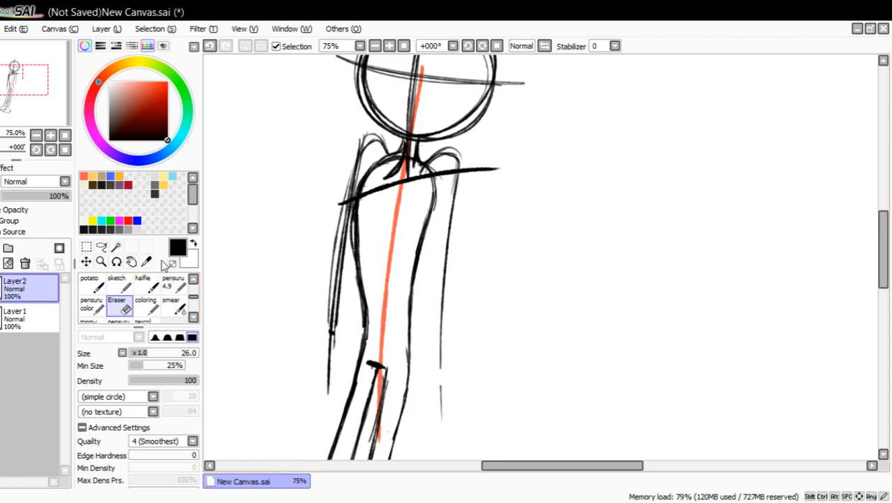
Extend the right leg's outer line down to the lower sole line of the rear foot.
{"action": "left_click", "coordinate": [173, 283]}
{"action": "left_click_drag", "start_coordinate": [65, 98], "coordinate": [61, 109]}
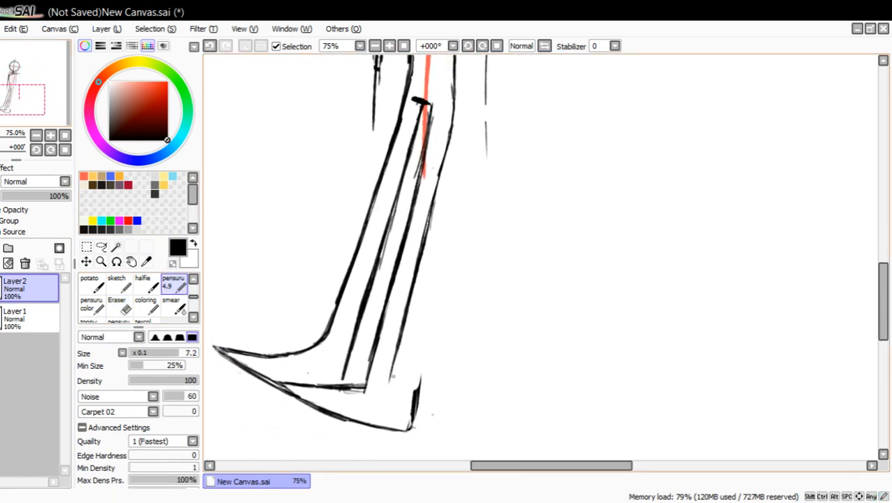
{"action": "left_click_drag", "start_coordinate": [395, 363], "coordinate": [379, 422]}
Doodle a speech bubble with a tail and handwritten words in the empty area beside the legs.
{"action": "left_click_drag", "start_coordinate": [598, 195], "coordinate": [729, 248]}
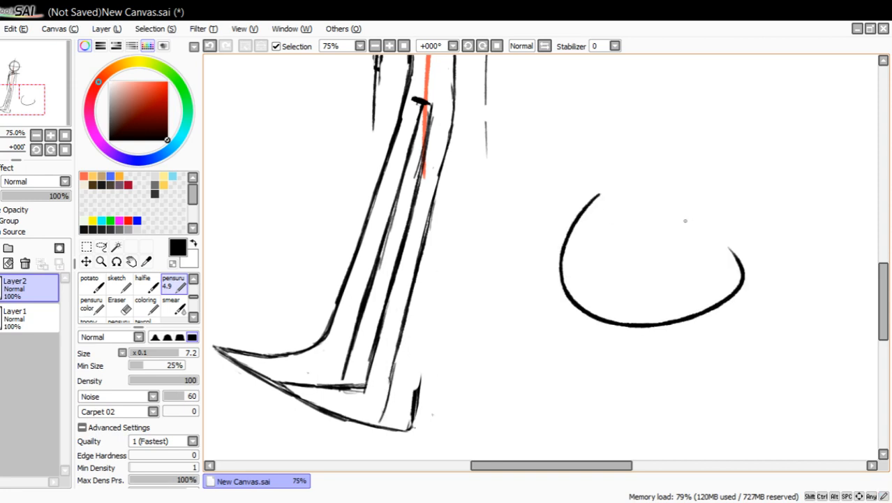
{"action": "mouse_move", "coordinate": [695, 332]}
{"action": "left_mouse_down"}
{"action": "mouse_move", "coordinate": [697, 352]}
{"action": "mouse_move", "coordinate": [750, 361]}
{"action": "left_mouse_up"}
{"action": "left_click_drag", "start_coordinate": [616, 210], "coordinate": [613, 231]}
{"action": "left_click_drag", "start_coordinate": [602, 218], "coordinate": [627, 207]}
{"action": "left_click_drag", "start_coordinate": [605, 232], "coordinate": [626, 228]}
{"action": "left_click_drag", "start_coordinate": [644, 198], "coordinate": [647, 210]}
{"action": "left_click_drag", "start_coordinate": [652, 222], "coordinate": [708, 227]}
{"action": "mouse_move", "coordinate": [588, 246]}
{"action": "left_mouse_down"}
{"action": "mouse_move", "coordinate": [583, 276]}
{"action": "mouse_move", "coordinate": [577, 272]}
{"action": "left_mouse_up"}
{"action": "left_click_drag", "start_coordinate": [606, 246], "coordinate": [608, 247]}
{"action": "mouse_move", "coordinate": [617, 249]}
{"action": "left_mouse_down"}
{"action": "mouse_move", "coordinate": [623, 262]}
{"action": "mouse_move", "coordinate": [691, 244]}
{"action": "mouse_move", "coordinate": [718, 259]}
{"action": "left_mouse_up"}
Set the eraser size to 56 and erase the speech bubble, the old heel stroke and the front sole's excess end.
{"action": "left_click", "coordinate": [117, 305]}
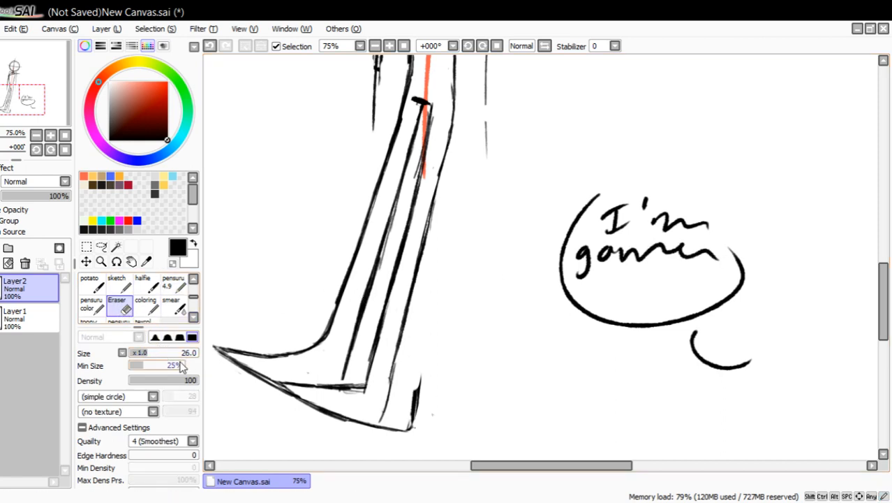
{"action": "left_click_drag", "start_coordinate": [171, 353], "coordinate": [183, 353]}
{"action": "mouse_move", "coordinate": [569, 291]}
{"action": "left_mouse_down"}
{"action": "mouse_move", "coordinate": [611, 196]}
{"action": "mouse_move", "coordinate": [593, 255]}
{"action": "mouse_move", "coordinate": [691, 235]}
{"action": "mouse_move", "coordinate": [731, 297]}
{"action": "mouse_move", "coordinate": [754, 365]}
{"action": "left_mouse_up"}
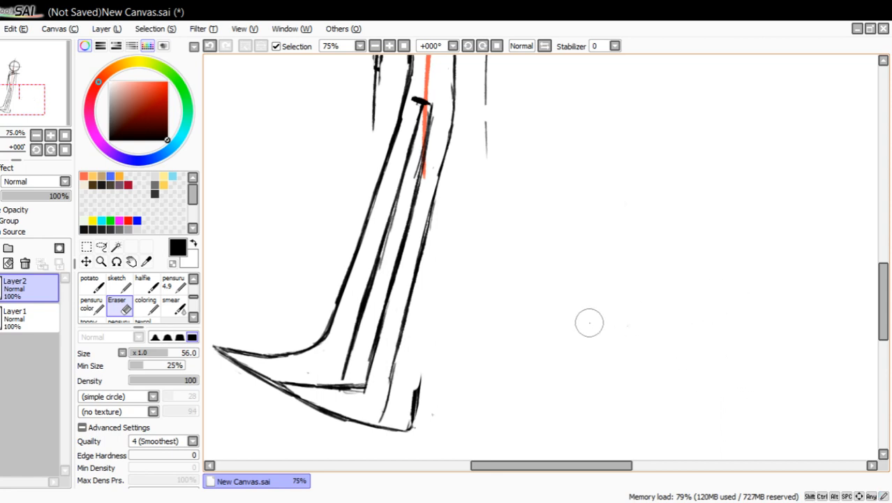
{"action": "left_click_drag", "start_coordinate": [418, 426], "coordinate": [420, 382]}
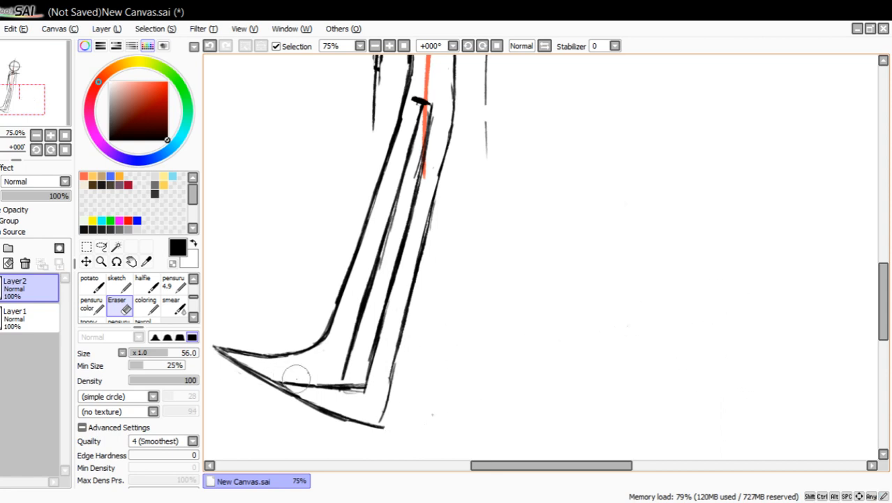
{"action": "mouse_move", "coordinate": [342, 383]}
{"action": "left_mouse_down"}
{"action": "mouse_move", "coordinate": [364, 384]}
{"action": "mouse_move", "coordinate": [339, 386]}
{"action": "left_mouse_up"}
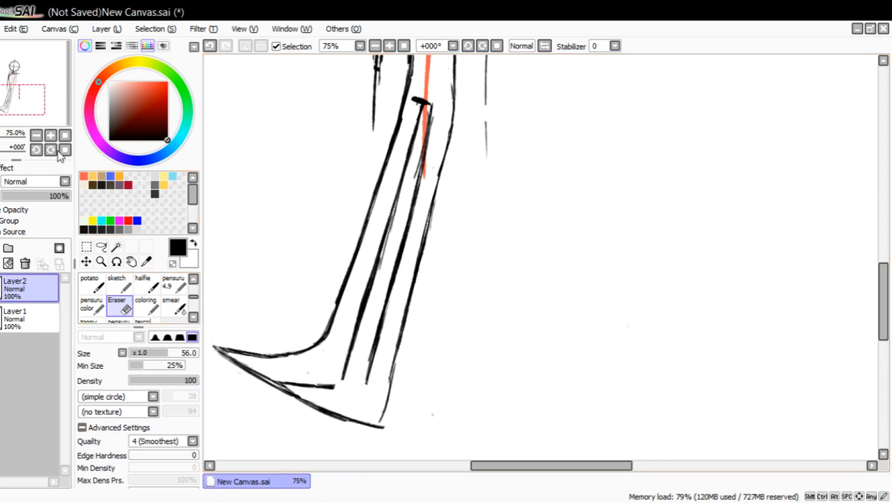
Create a second blank canvas for a separate example drawing.
{"action": "key", "text": "ctrl+n"}
{"action": "left_click", "coordinate": [228, 225]}
{"action": "left_click", "coordinate": [104, 263]}
{"action": "left_click", "coordinate": [580, 264]}
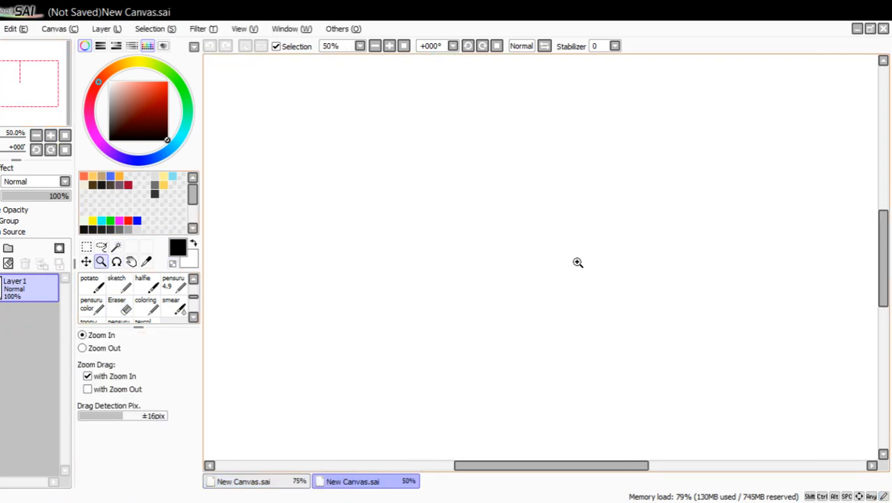
{"action": "left_click", "coordinate": [578, 261]}
Draw a round head, a narrow neck and rounded shoulder lines in dark teal with the pensuru 4.9 pen.
{"action": "left_click", "coordinate": [101, 220]}
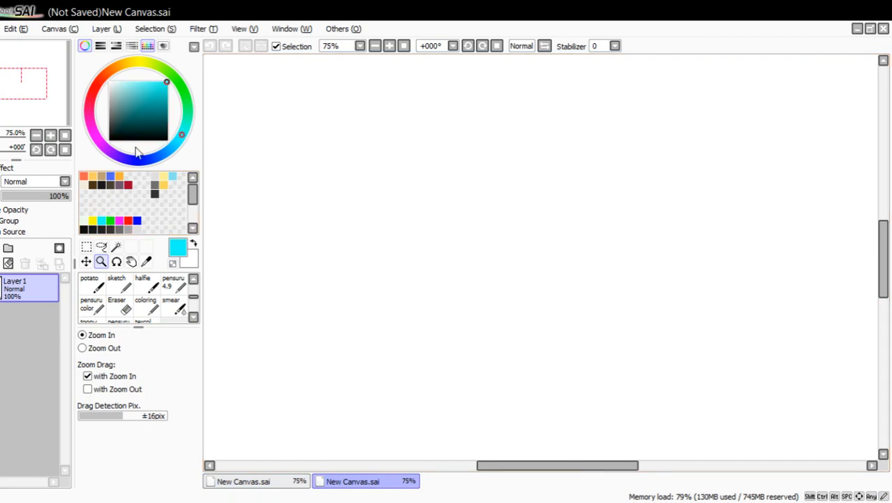
{"action": "left_click", "coordinate": [149, 114]}
{"action": "left_click", "coordinate": [152, 102]}
{"action": "left_click", "coordinate": [173, 283]}
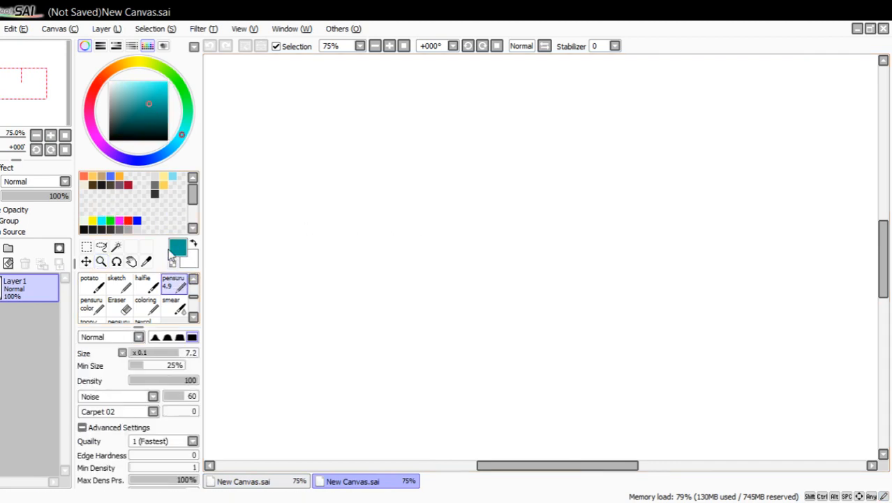
{"action": "mouse_move", "coordinate": [559, 126]}
{"action": "left_mouse_down"}
{"action": "mouse_move", "coordinate": [481, 168]}
{"action": "mouse_move", "coordinate": [605, 209]}
{"action": "left_mouse_up"}
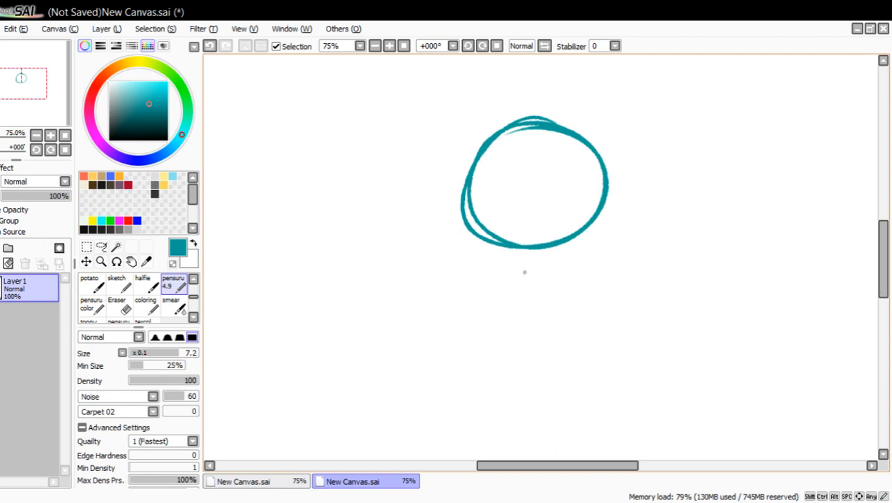
{"action": "mouse_move", "coordinate": [523, 248]}
{"action": "left_mouse_down"}
{"action": "mouse_move", "coordinate": [521, 301]}
{"action": "mouse_move", "coordinate": [546, 299]}
{"action": "mouse_move", "coordinate": [474, 377]}
{"action": "left_mouse_up"}
{"action": "left_click_drag", "start_coordinate": [549, 302], "coordinate": [583, 362]}
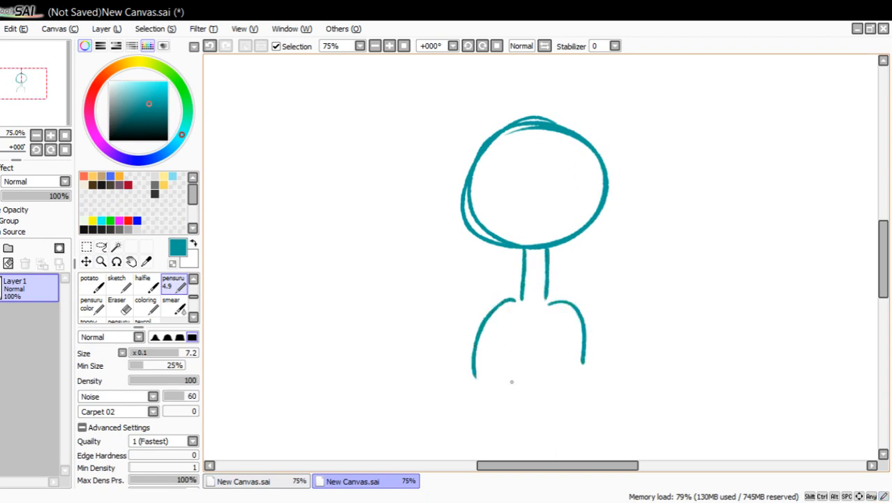
Complete the teal figure with a curved torso base, two short legs with oval feet, and a circle on each side of the neck.
{"action": "mouse_move", "coordinate": [479, 388]}
{"action": "left_mouse_down"}
{"action": "mouse_move", "coordinate": [587, 374]}
{"action": "mouse_move", "coordinate": [559, 415]}
{"action": "mouse_move", "coordinate": [599, 424]}
{"action": "left_mouse_up"}
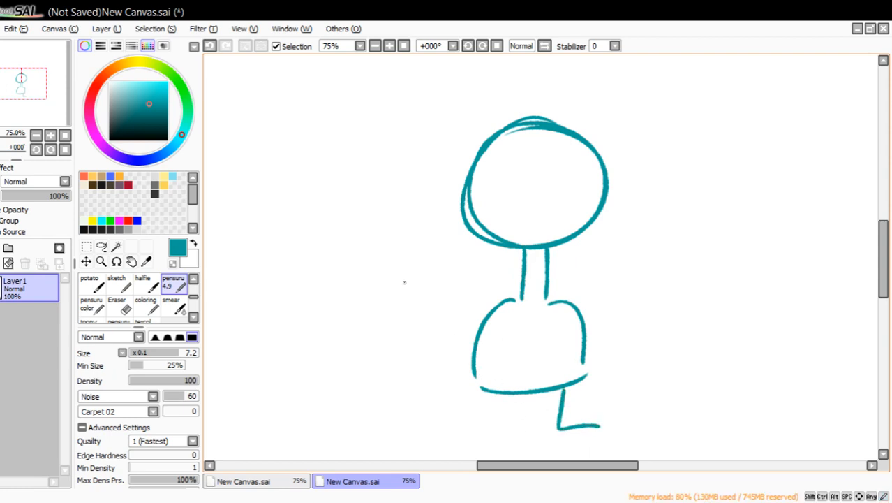
{"action": "key", "text": "ctrl+z"}
{"action": "left_click_drag", "start_coordinate": [552, 390], "coordinate": [552, 432]}
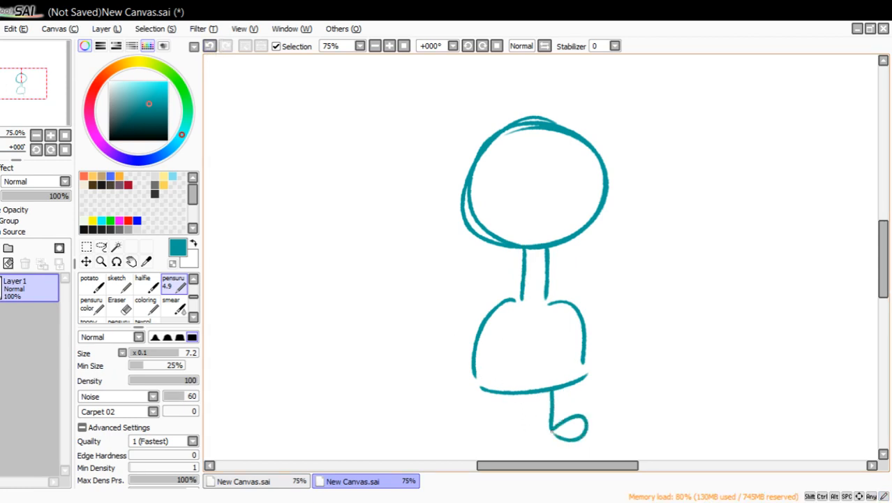
{"action": "left_click_drag", "start_coordinate": [506, 392], "coordinate": [519, 420]}
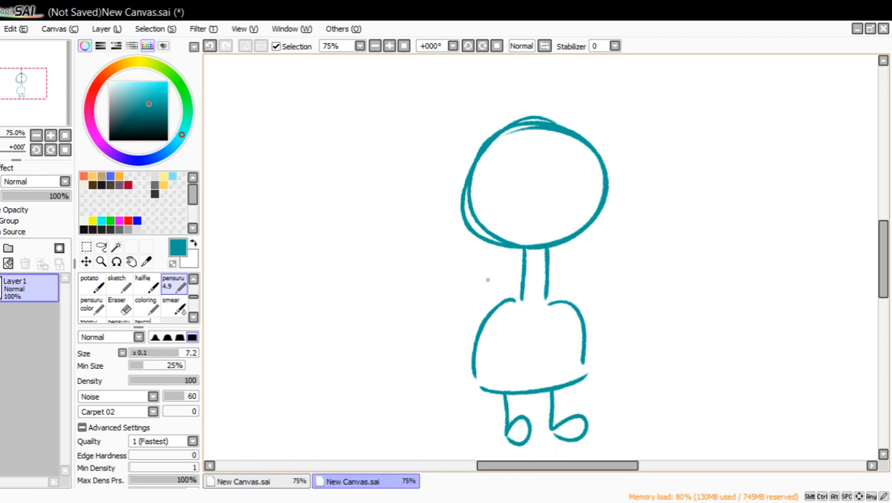
{"action": "left_click_drag", "start_coordinate": [499, 246], "coordinate": [545, 273]}
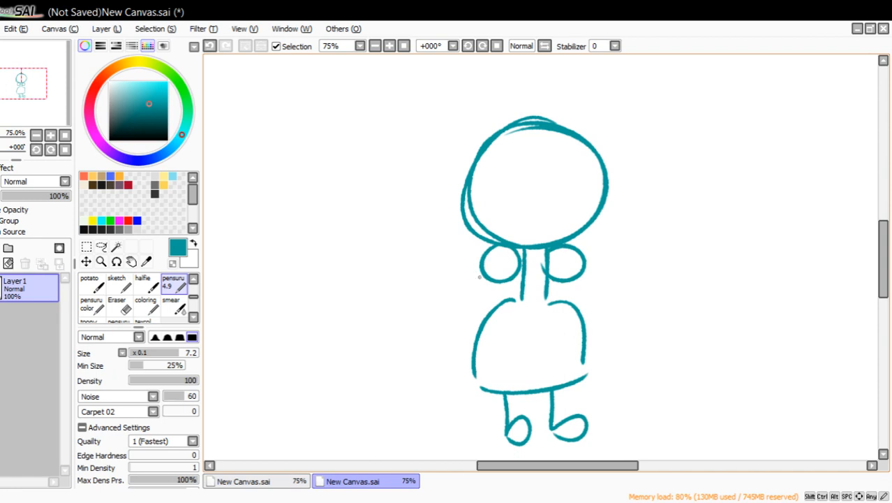
Add slanted teal arms with fingered hands to the figure and outline its head with yellow hair ending in a spiral curl on each side.
{"action": "mouse_move", "coordinate": [480, 276]}
{"action": "left_mouse_down"}
{"action": "mouse_move", "coordinate": [396, 353]}
{"action": "mouse_move", "coordinate": [419, 355]}
{"action": "left_mouse_up"}
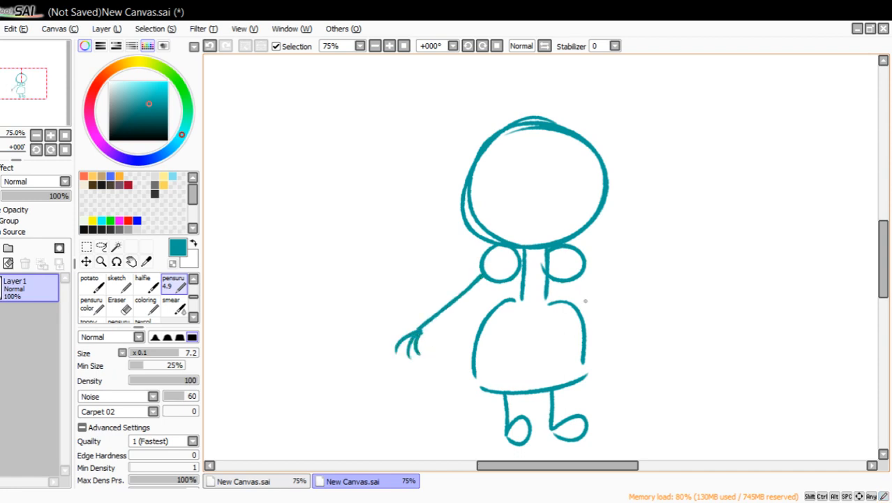
{"action": "mouse_move", "coordinate": [586, 273]}
{"action": "left_mouse_down"}
{"action": "mouse_move", "coordinate": [667, 351]}
{"action": "mouse_move", "coordinate": [638, 367]}
{"action": "left_mouse_up"}
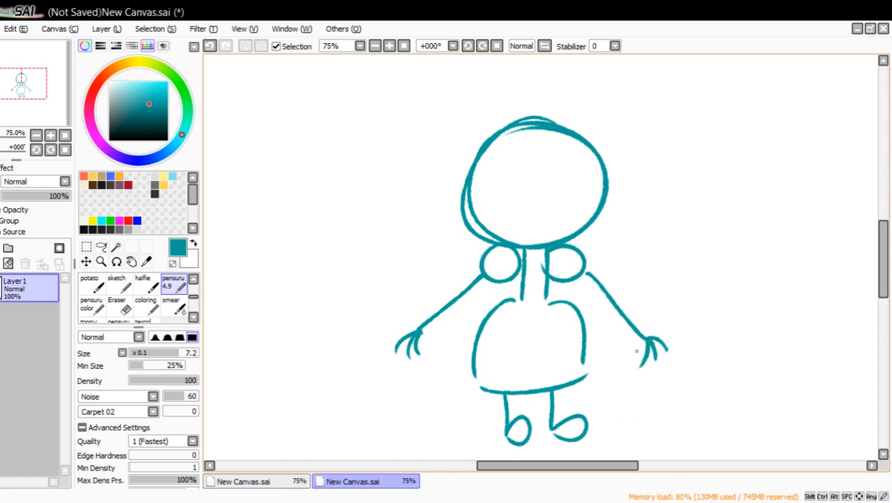
{"action": "left_click_drag", "start_coordinate": [39, 94], "coordinate": [43, 91]}
{"action": "left_click", "coordinate": [92, 176]}
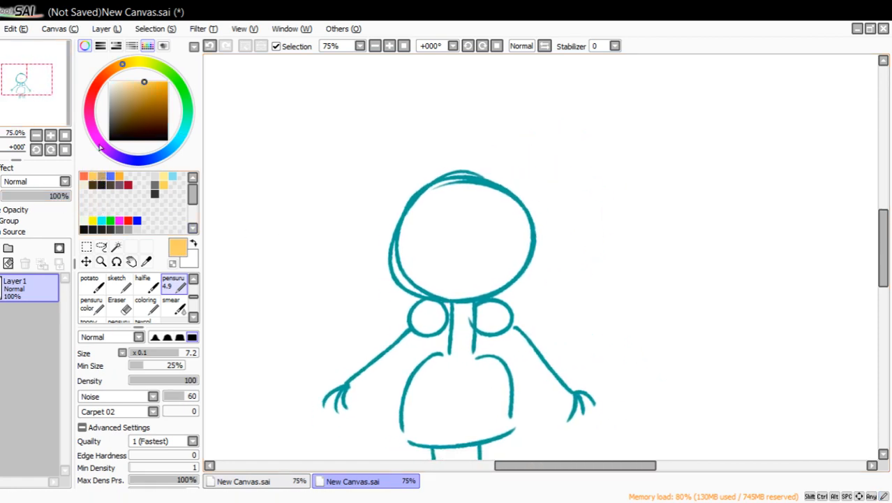
{"action": "left_click", "coordinate": [164, 178]}
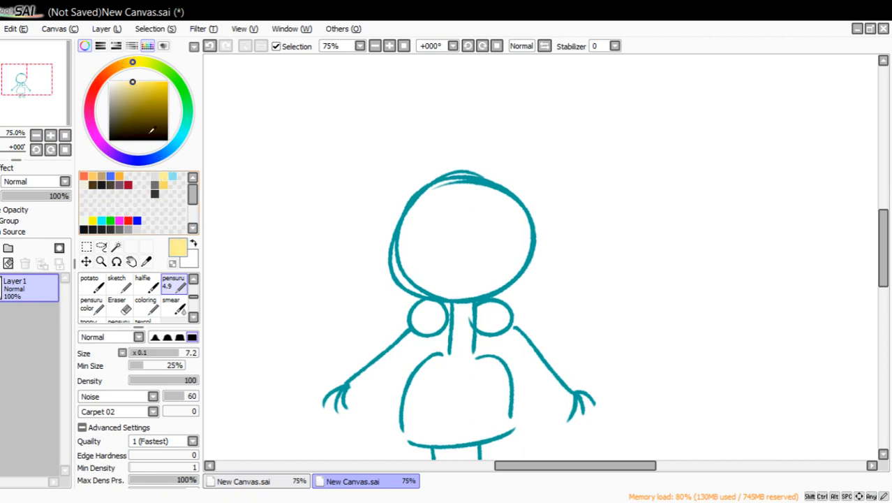
{"action": "left_click", "coordinate": [137, 64]}
{"action": "left_click_drag", "start_coordinate": [147, 89], "coordinate": [171, 74]}
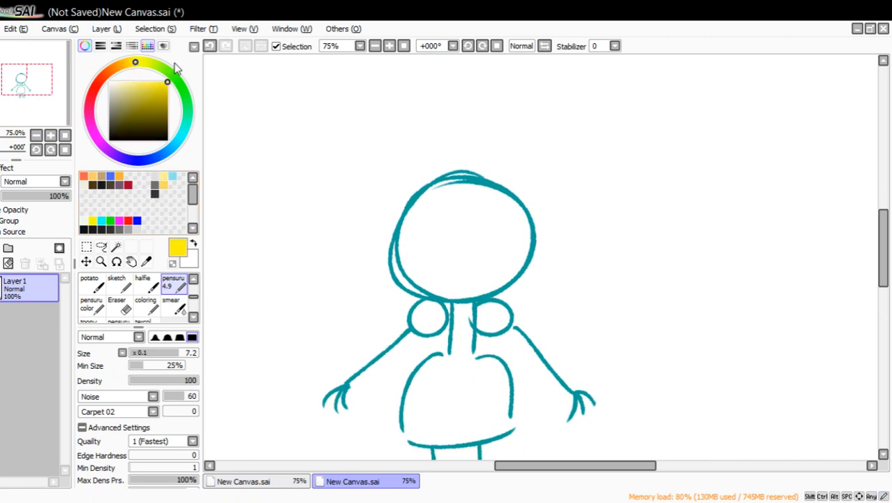
{"action": "mouse_move", "coordinate": [455, 163]}
{"action": "left_mouse_down"}
{"action": "mouse_move", "coordinate": [373, 281]}
{"action": "mouse_move", "coordinate": [319, 297]}
{"action": "mouse_move", "coordinate": [347, 279]}
{"action": "mouse_move", "coordinate": [312, 286]}
{"action": "mouse_move", "coordinate": [331, 286]}
{"action": "left_mouse_up"}
{"action": "left_click", "coordinate": [209, 45]}
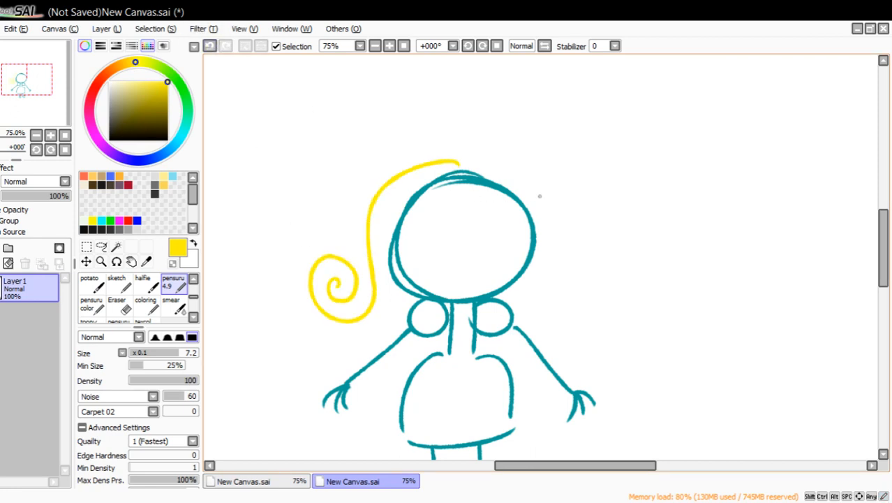
{"action": "mouse_move", "coordinate": [458, 162]}
{"action": "left_mouse_down"}
{"action": "mouse_move", "coordinate": [548, 222]}
{"action": "mouse_move", "coordinate": [544, 301]}
{"action": "mouse_move", "coordinate": [586, 313]}
{"action": "mouse_move", "coordinate": [583, 288]}
{"action": "left_mouse_up"}
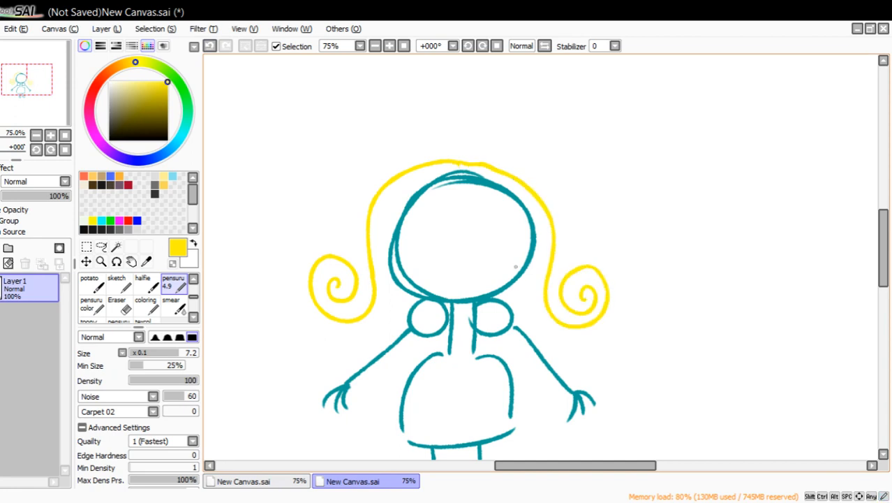
Draw two thick black eyebrows slanting down into a V across the face with the pensuru 4.9 pen.
{"action": "left_click", "coordinate": [101, 261]}
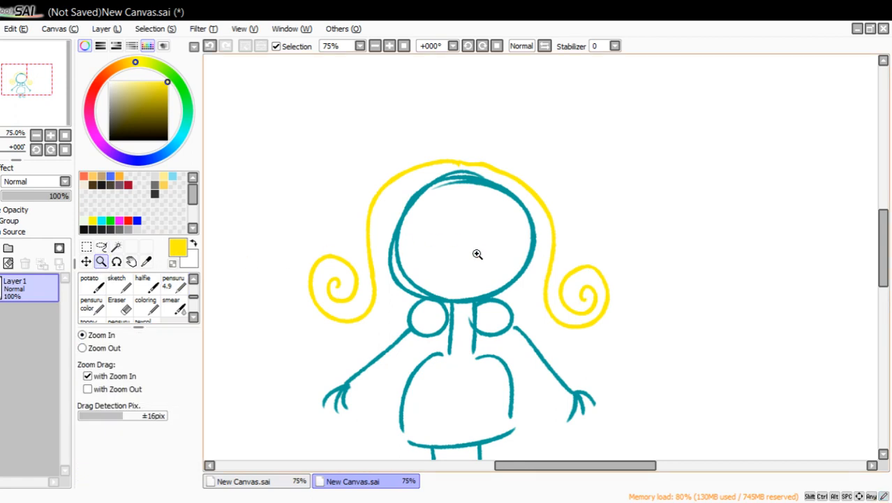
{"action": "left_click", "coordinate": [478, 253]}
{"action": "left_click", "coordinate": [167, 140]}
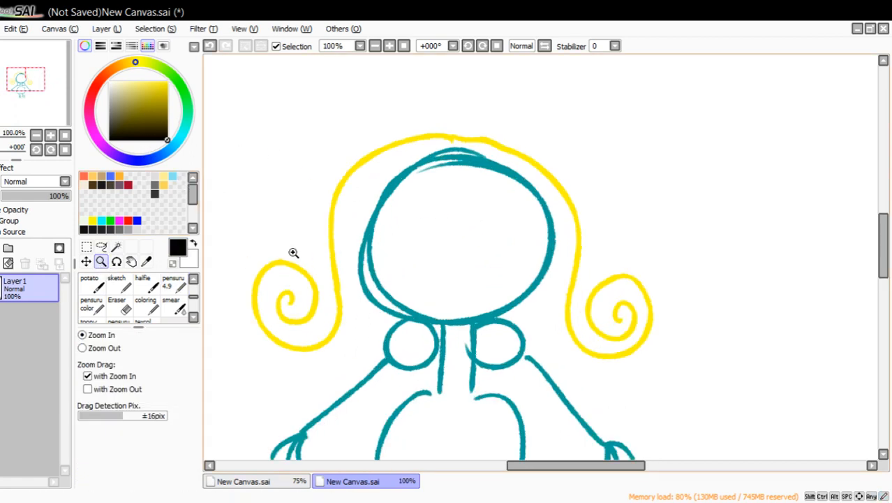
{"action": "left_click", "coordinate": [180, 285]}
{"action": "mouse_move", "coordinate": [390, 207]}
{"action": "left_mouse_down"}
{"action": "mouse_move", "coordinate": [469, 233]}
{"action": "mouse_move", "coordinate": [533, 197]}
{"action": "left_mouse_up"}
{"action": "mouse_move", "coordinate": [542, 200]}
{"action": "left_mouse_down"}
{"action": "mouse_move", "coordinate": [454, 239]}
{"action": "mouse_move", "coordinate": [545, 194]}
{"action": "left_mouse_up"}
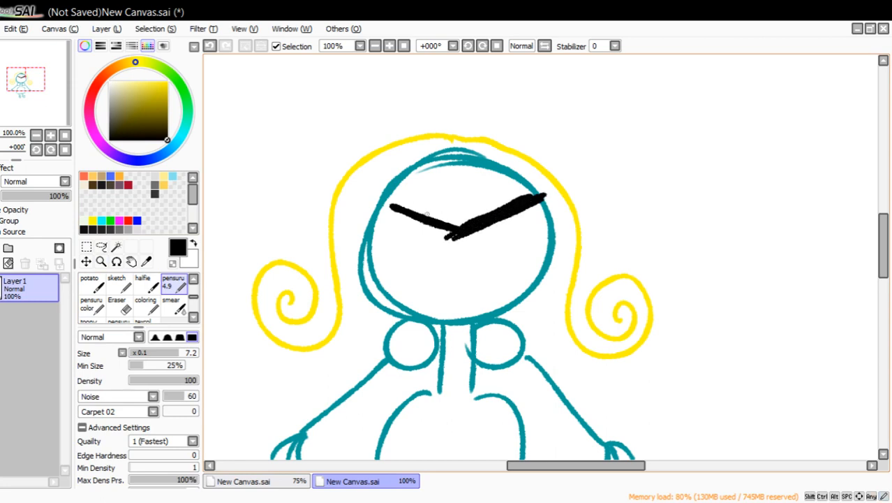
{"action": "mouse_move", "coordinate": [446, 237]}
{"action": "left_mouse_down"}
{"action": "mouse_move", "coordinate": [381, 209]}
{"action": "mouse_move", "coordinate": [450, 231]}
{"action": "left_mouse_up"}
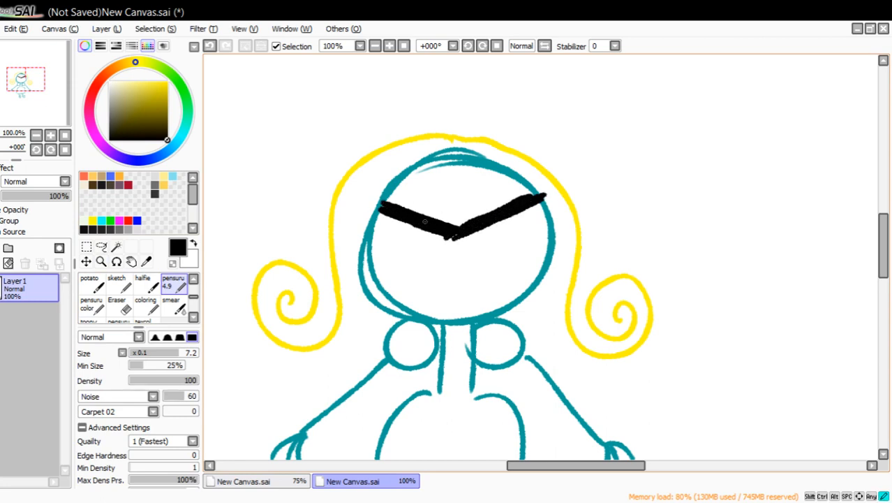
Draw filled red eyes with black pupils and a large black downturned mouth filled with jagged teeth.
{"action": "left_click", "coordinate": [127, 221]}
{"action": "mouse_move", "coordinate": [404, 257]}
{"action": "left_mouse_down"}
{"action": "mouse_move", "coordinate": [516, 221]}
{"action": "mouse_move", "coordinate": [500, 249]}
{"action": "mouse_move", "coordinate": [481, 241]}
{"action": "mouse_move", "coordinate": [492, 227]}
{"action": "mouse_move", "coordinate": [412, 241]}
{"action": "mouse_move", "coordinate": [432, 233]}
{"action": "mouse_move", "coordinate": [426, 247]}
{"action": "mouse_move", "coordinate": [421, 226]}
{"action": "mouse_move", "coordinate": [427, 244]}
{"action": "mouse_move", "coordinate": [412, 237]}
{"action": "left_mouse_up"}
{"action": "left_click", "coordinate": [167, 140]}
{"action": "left_click_drag", "start_coordinate": [492, 233], "coordinate": [504, 237]}
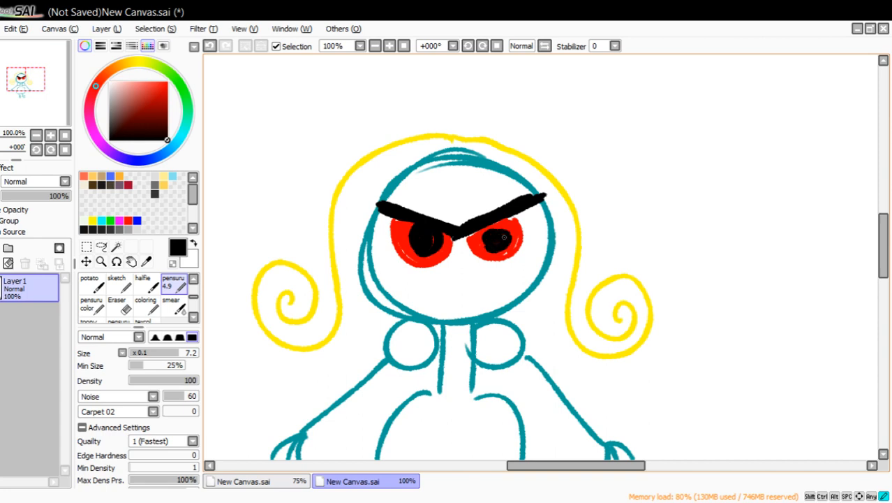
{"action": "mouse_move", "coordinate": [387, 319]}
{"action": "left_mouse_down"}
{"action": "mouse_move", "coordinate": [521, 312]}
{"action": "mouse_move", "coordinate": [390, 323]}
{"action": "mouse_move", "coordinate": [521, 321]}
{"action": "left_mouse_up"}
{"action": "mouse_move", "coordinate": [411, 280]}
{"action": "left_mouse_down"}
{"action": "mouse_move", "coordinate": [437, 265]}
{"action": "mouse_move", "coordinate": [463, 266]}
{"action": "mouse_move", "coordinate": [514, 296]}
{"action": "left_mouse_up"}
{"action": "mouse_move", "coordinate": [408, 308]}
{"action": "left_mouse_down"}
{"action": "mouse_move", "coordinate": [423, 285]}
{"action": "mouse_move", "coordinate": [481, 280]}
{"action": "mouse_move", "coordinate": [520, 300]}
{"action": "left_mouse_up"}
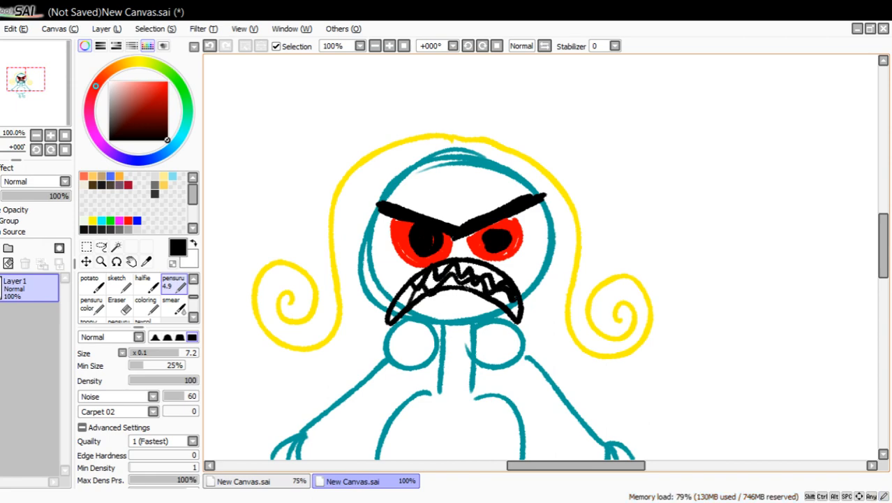
Return to the first canvas and strengthen the lower part of the right-hand arm line in black, closing its gap.
{"action": "left_click", "coordinate": [36, 135]}
{"action": "left_click", "coordinate": [36, 135]}
{"action": "left_click_drag", "start_coordinate": [41, 105], "coordinate": [43, 102]}
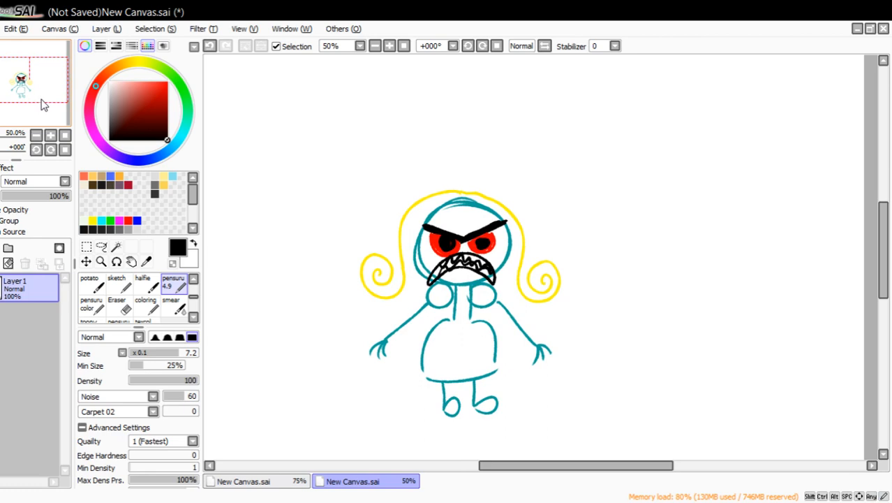
{"action": "left_click", "coordinate": [293, 480]}
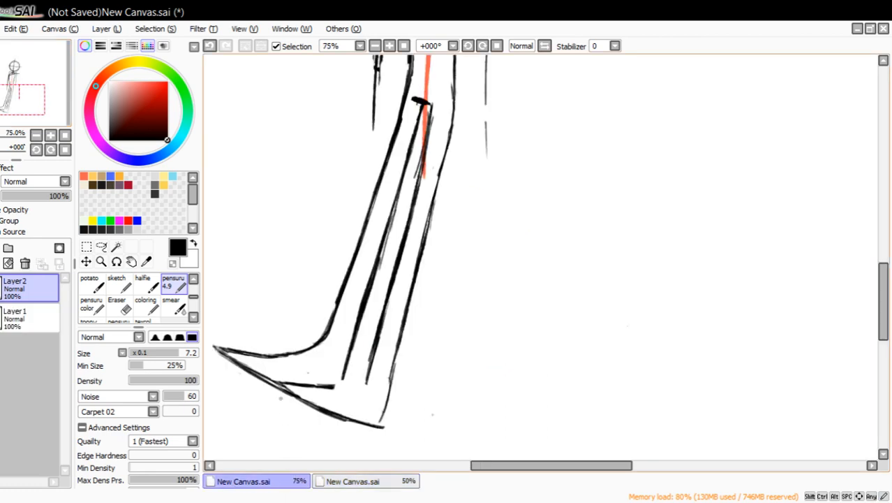
{"action": "left_click_drag", "start_coordinate": [62, 94], "coordinate": [63, 84]}
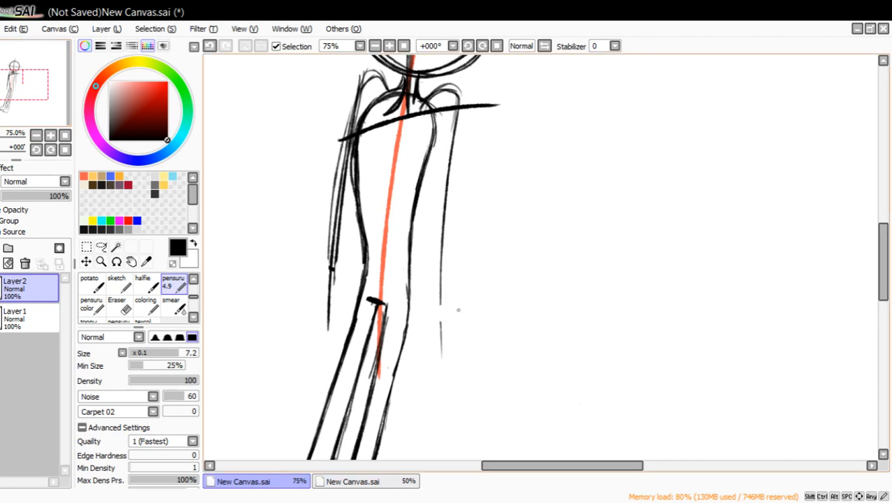
{"action": "mouse_move", "coordinate": [442, 300]}
{"action": "left_mouse_down"}
{"action": "mouse_move", "coordinate": [439, 348]}
{"action": "mouse_move", "coordinate": [446, 263]}
{"action": "mouse_move", "coordinate": [440, 343]}
{"action": "left_mouse_up"}
{"action": "left_click_drag", "start_coordinate": [441, 266], "coordinate": [440, 342]}
{"action": "left_click_drag", "start_coordinate": [444, 242], "coordinate": [441, 333]}
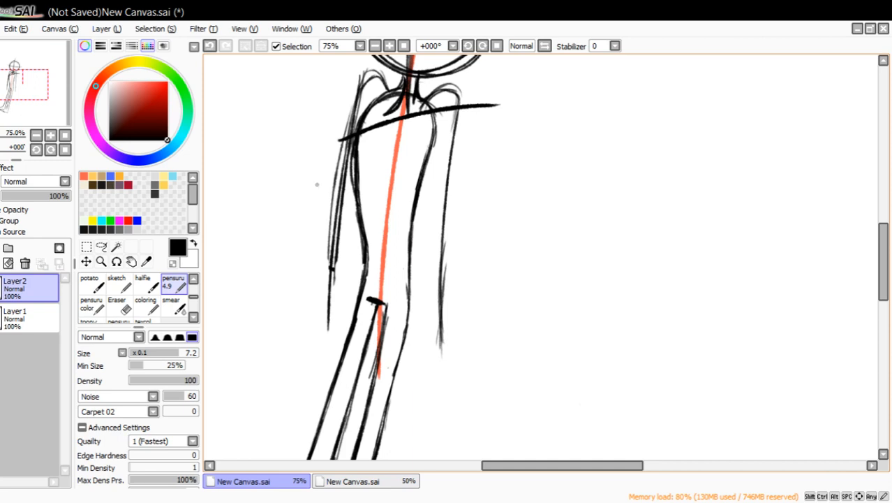
Erase the stray outer strokes along the left-hand arm up to the shoulder.
{"action": "left_click", "coordinate": [118, 304]}
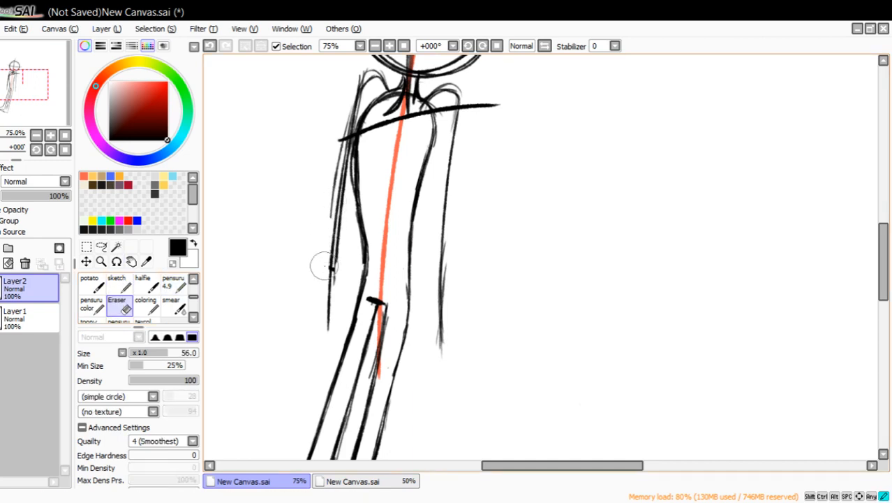
{"action": "mouse_move", "coordinate": [325, 248]}
{"action": "left_mouse_down"}
{"action": "mouse_move", "coordinate": [341, 110]}
{"action": "mouse_move", "coordinate": [328, 189]}
{"action": "mouse_move", "coordinate": [340, 129]}
{"action": "mouse_move", "coordinate": [333, 180]}
{"action": "left_mouse_up"}
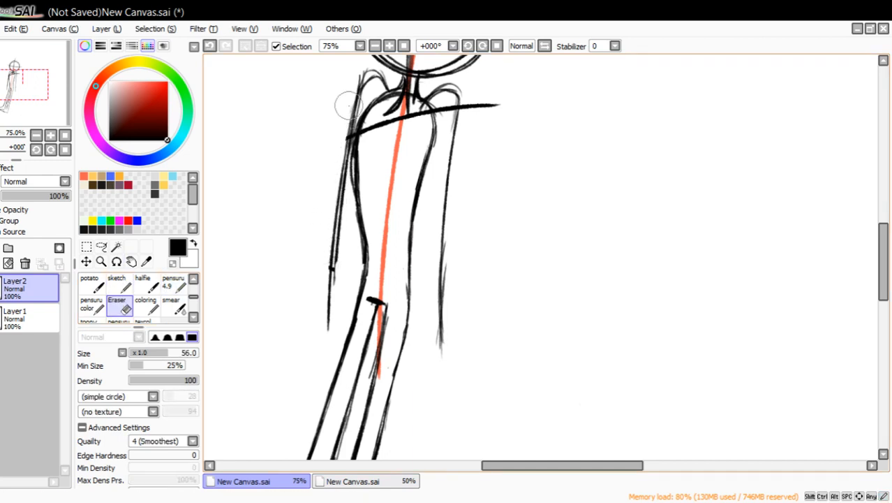
{"action": "left_click_drag", "start_coordinate": [344, 128], "coordinate": [356, 87]}
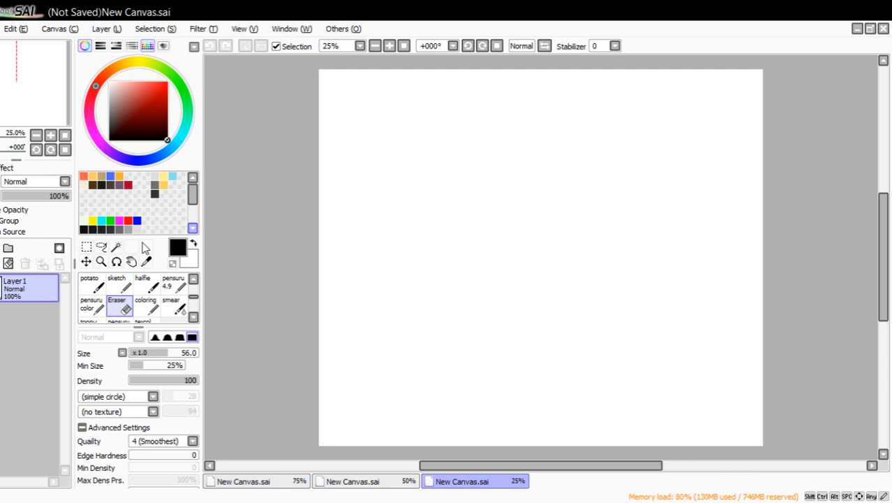
Create a third blank canvas and draw a black rounded gravestone outline with jagged grass along its base using the pensuru 4.9 pen.
{"action": "left_click", "coordinate": [102, 261]}
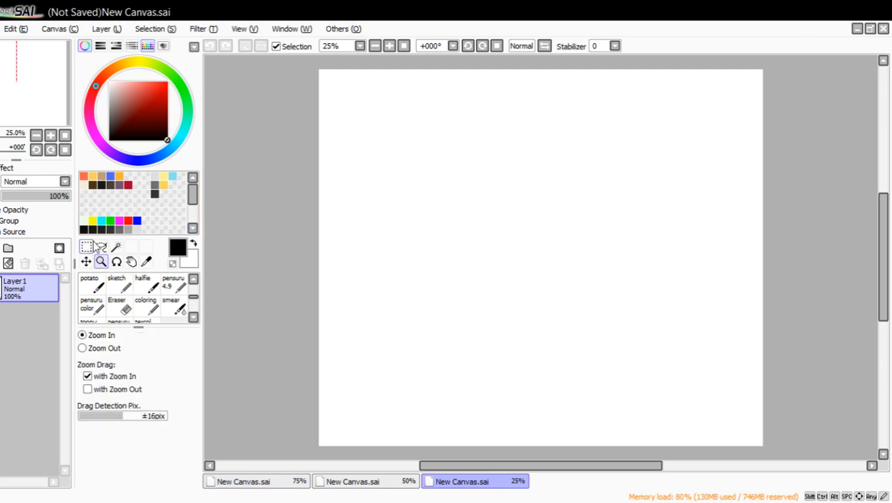
{"action": "left_click", "coordinate": [629, 245]}
{"action": "left_click", "coordinate": [430, 277]}
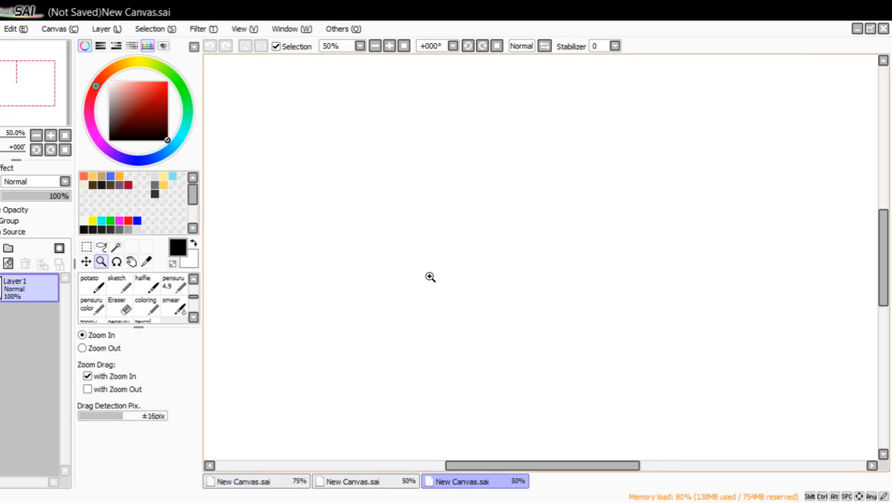
{"action": "left_click", "coordinate": [168, 282]}
{"action": "mouse_move", "coordinate": [438, 319]}
{"action": "left_mouse_down"}
{"action": "mouse_move", "coordinate": [551, 160]}
{"action": "mouse_move", "coordinate": [617, 325]}
{"action": "left_mouse_up"}
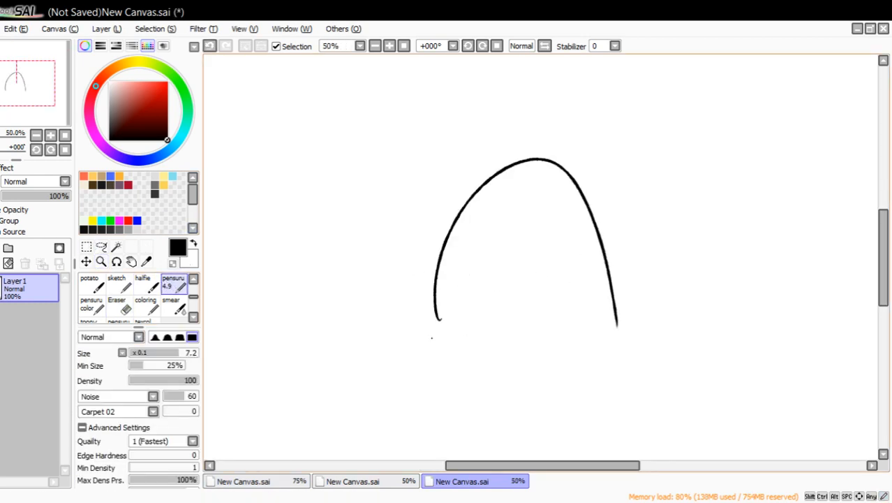
{"action": "mouse_move", "coordinate": [427, 312]}
{"action": "left_mouse_down"}
{"action": "mouse_move", "coordinate": [617, 317]}
{"action": "mouse_move", "coordinate": [629, 352]}
{"action": "left_mouse_up"}
Letter the gravestone by hand with "RIP", "LONG LIVE" and "[NAME]" on three lines.
{"action": "mouse_move", "coordinate": [468, 209]}
{"action": "left_mouse_down"}
{"action": "mouse_move", "coordinate": [468, 249]}
{"action": "mouse_move", "coordinate": [491, 243]}
{"action": "left_mouse_up"}
{"action": "left_click_drag", "start_coordinate": [507, 204], "coordinate": [504, 239]}
{"action": "left_click_drag", "start_coordinate": [498, 244], "coordinate": [525, 228]}
{"action": "mouse_move", "coordinate": [503, 204]}
{"action": "left_mouse_down"}
{"action": "mouse_move", "coordinate": [508, 236]}
{"action": "mouse_move", "coordinate": [536, 240]}
{"action": "left_mouse_up"}
{"action": "left_click_drag", "start_coordinate": [534, 207], "coordinate": [535, 219]}
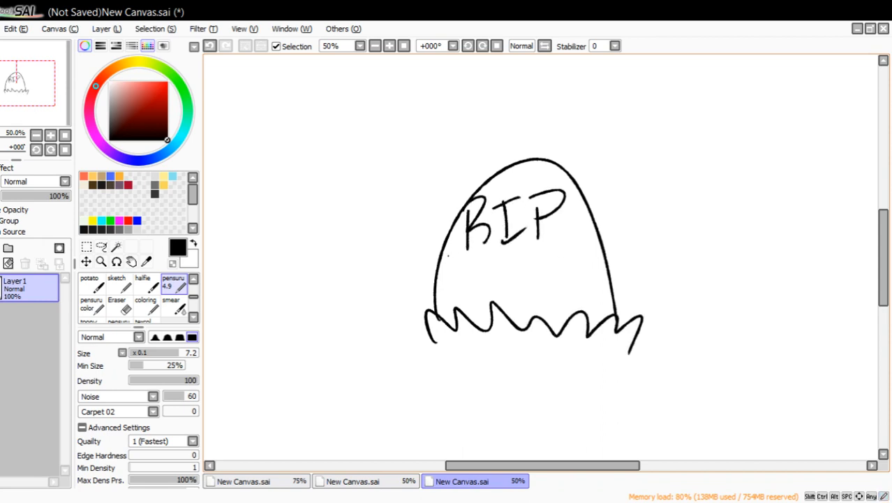
{"action": "left_click_drag", "start_coordinate": [449, 253], "coordinate": [469, 277]}
{"action": "mouse_move", "coordinate": [478, 260]}
{"action": "left_mouse_down"}
{"action": "mouse_move", "coordinate": [525, 277]}
{"action": "mouse_move", "coordinate": [544, 260]}
{"action": "mouse_move", "coordinate": [571, 273]}
{"action": "left_mouse_up"}
{"action": "left_click_drag", "start_coordinate": [564, 252], "coordinate": [581, 251]}
{"action": "mouse_move", "coordinate": [566, 274]}
{"action": "left_mouse_down"}
{"action": "mouse_move", "coordinate": [578, 275]}
{"action": "mouse_move", "coordinate": [594, 251]}
{"action": "left_mouse_up"}
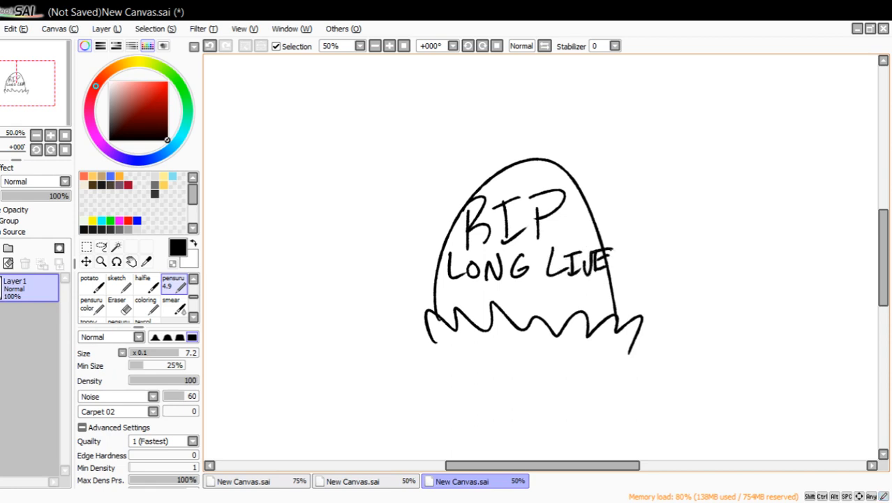
{"action": "left_click_drag", "start_coordinate": [465, 284], "coordinate": [483, 291]}
{"action": "mouse_move", "coordinate": [485, 301]}
{"action": "left_mouse_down"}
{"action": "mouse_move", "coordinate": [536, 303]}
{"action": "mouse_move", "coordinate": [526, 305]}
{"action": "left_mouse_up"}
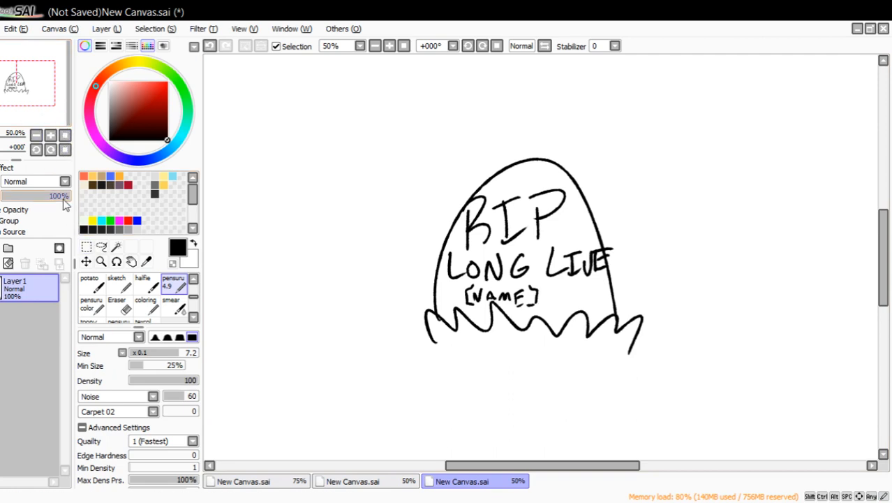
Draw a simple black figure beside the gravestone with a round head, neck, rounded body, two angular legs and two short arm lines.
{"action": "left_click_drag", "start_coordinate": [48, 107], "coordinate": [49, 99]}
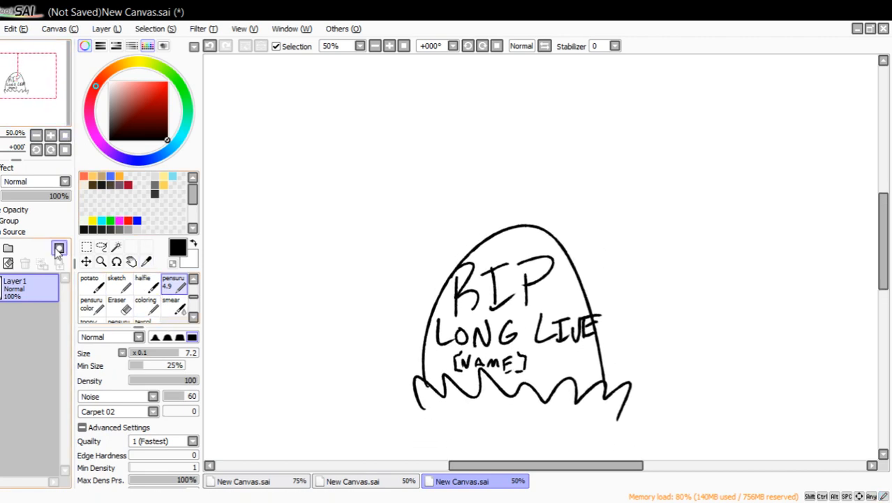
{"action": "mouse_move", "coordinate": [326, 148]}
{"action": "left_mouse_down"}
{"action": "mouse_move", "coordinate": [377, 150]}
{"action": "mouse_move", "coordinate": [391, 175]}
{"action": "mouse_move", "coordinate": [349, 154]}
{"action": "left_mouse_up"}
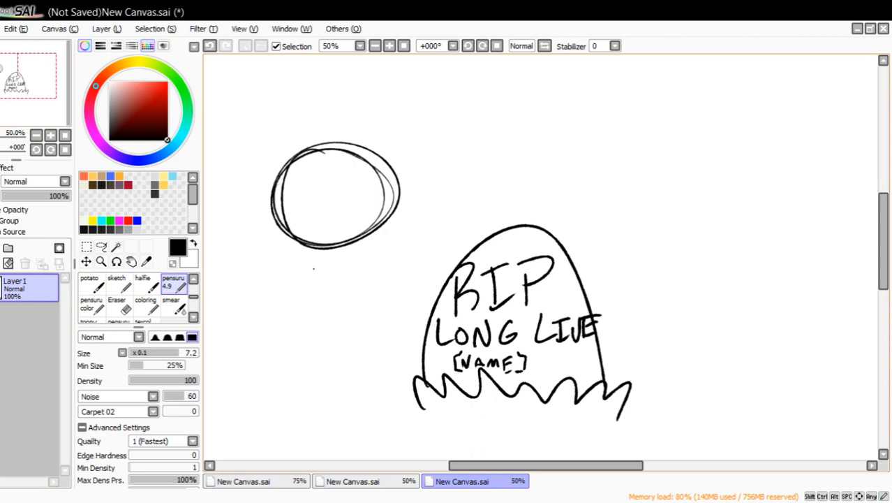
{"action": "mouse_move", "coordinate": [323, 249]}
{"action": "left_mouse_down"}
{"action": "mouse_move", "coordinate": [319, 286]}
{"action": "mouse_move", "coordinate": [334, 296]}
{"action": "mouse_move", "coordinate": [285, 356]}
{"action": "left_mouse_up"}
{"action": "mouse_move", "coordinate": [331, 294]}
{"action": "left_mouse_down"}
{"action": "mouse_move", "coordinate": [361, 322]}
{"action": "mouse_move", "coordinate": [363, 339]}
{"action": "left_mouse_up"}
{"action": "mouse_move", "coordinate": [285, 358]}
{"action": "left_mouse_down"}
{"action": "mouse_move", "coordinate": [365, 356]}
{"action": "mouse_move", "coordinate": [386, 388]}
{"action": "left_mouse_up"}
{"action": "left_click_drag", "start_coordinate": [315, 361], "coordinate": [347, 398]}
{"action": "left_click_drag", "start_coordinate": [309, 266], "coordinate": [256, 296]}
{"action": "left_click_drag", "start_coordinate": [349, 268], "coordinate": [385, 286]}
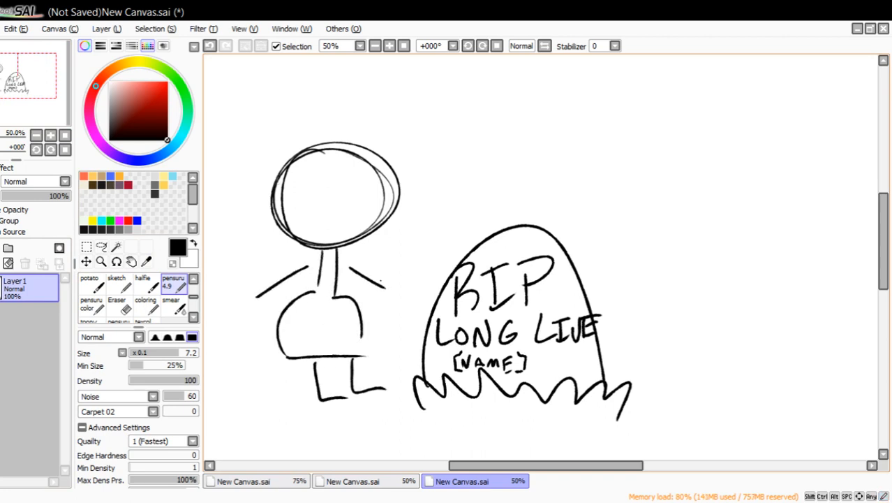
Give the figure two small eyes and a frowning mouth in black, plus a blue tear below one eye.
{"action": "left_click_drag", "start_coordinate": [315, 184], "coordinate": [318, 193]}
{"action": "left_click_drag", "start_coordinate": [358, 188], "coordinate": [359, 194]}
{"action": "left_click_drag", "start_coordinate": [318, 220], "coordinate": [358, 217]}
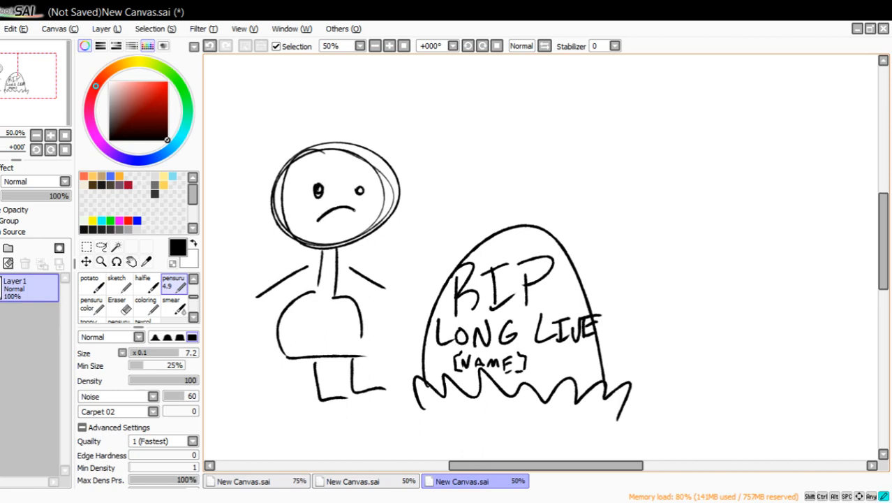
{"action": "left_click", "coordinate": [137, 221]}
{"action": "left_click_drag", "start_coordinate": [303, 201], "coordinate": [296, 224]}
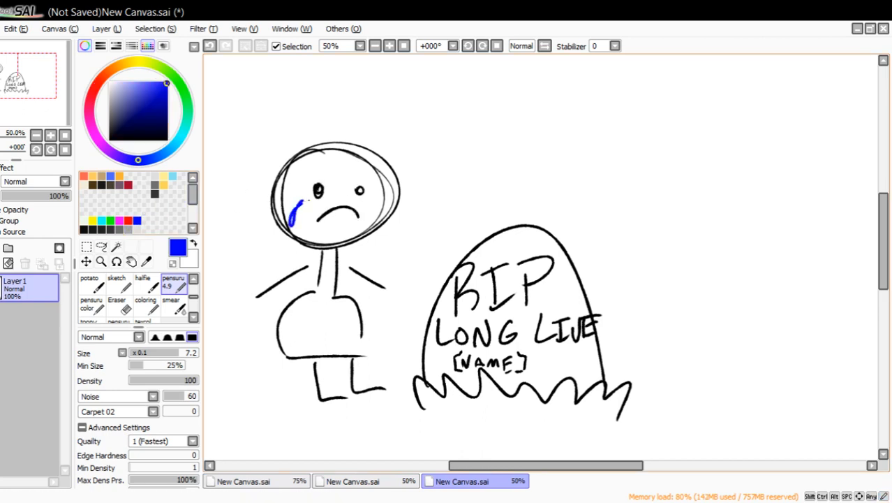
Draw a curling black ponytail tied at the back of the figure's head.
{"action": "left_click_drag", "start_coordinate": [156, 118], "coordinate": [185, 157]}
{"action": "left_click_drag", "start_coordinate": [292, 148], "coordinate": [209, 225]}
{"action": "left_click_drag", "start_coordinate": [259, 180], "coordinate": [282, 240]}
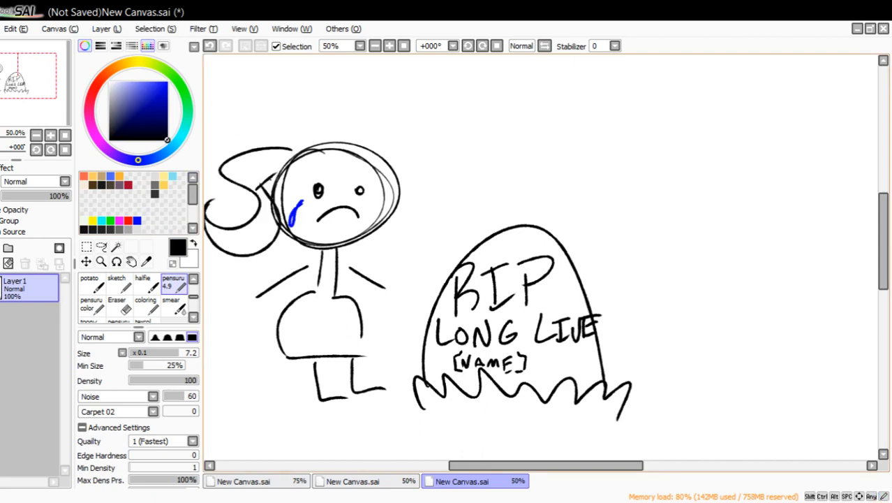
Add a new layer beneath the line drawing and scribble a dark purple background on it with the coloring brush at size 73.
{"action": "left_click", "coordinate": [2, 248]}
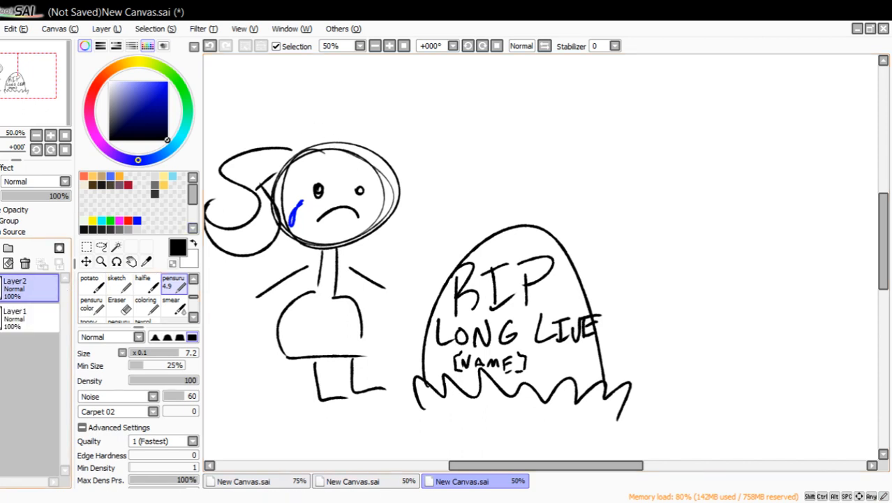
{"action": "left_click_drag", "start_coordinate": [47, 289], "coordinate": [60, 333]}
{"action": "left_click", "coordinate": [148, 307]}
{"action": "left_click", "coordinate": [173, 352]}
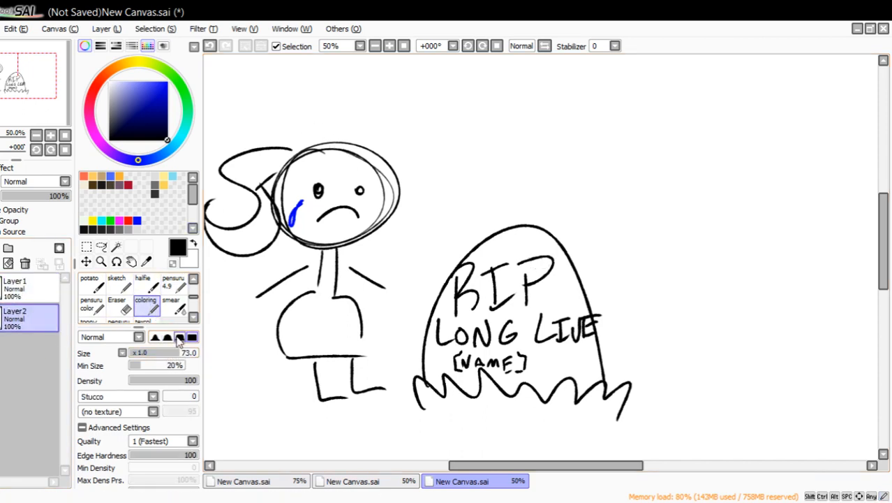
{"action": "left_click", "coordinate": [119, 221]}
{"action": "left_click", "coordinate": [137, 115]}
{"action": "mouse_move", "coordinate": [352, 59]}
{"action": "left_mouse_down"}
{"action": "mouse_move", "coordinate": [259, 150]}
{"action": "mouse_move", "coordinate": [349, 126]}
{"action": "mouse_move", "coordinate": [633, 111]}
{"action": "mouse_move", "coordinate": [796, 375]}
{"action": "mouse_move", "coordinate": [711, 201]}
{"action": "mouse_move", "coordinate": [398, 104]}
{"action": "mouse_move", "coordinate": [295, 203]}
{"action": "mouse_move", "coordinate": [488, 210]}
{"action": "mouse_move", "coordinate": [419, 335]}
{"action": "left_mouse_up"}
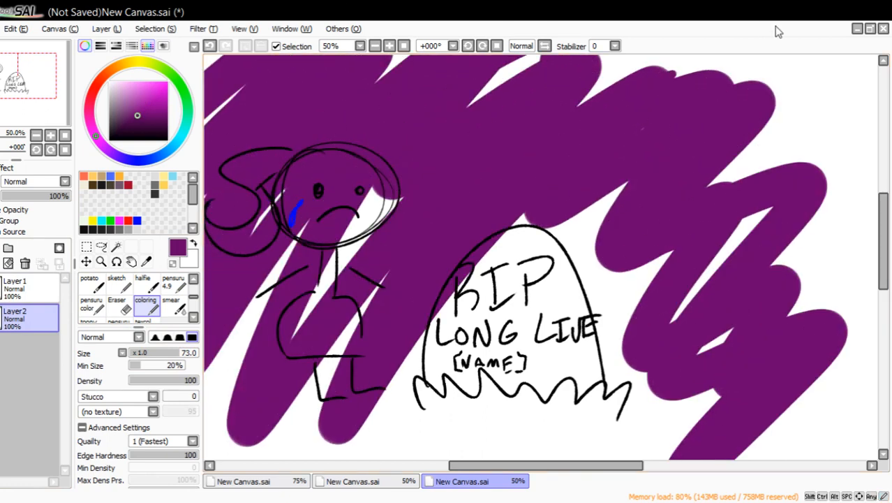
Close the gravestone example canvas without saving it.
{"action": "left_click", "coordinate": [883, 29]}
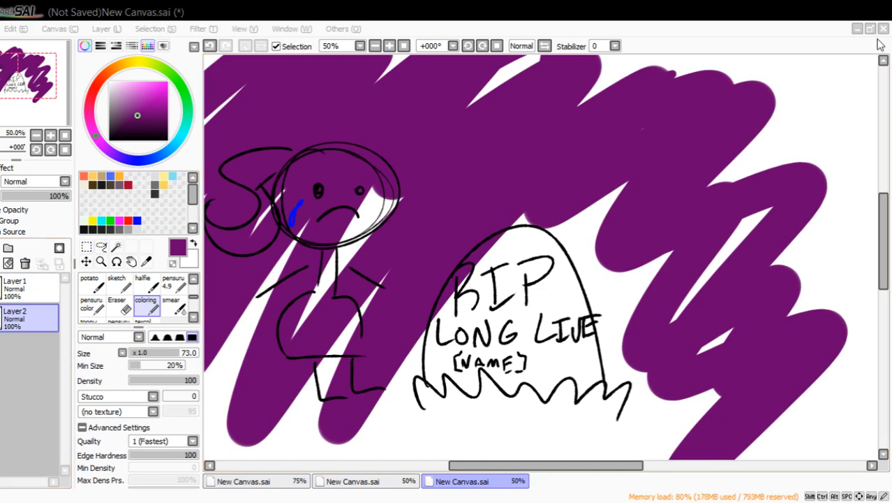
{"action": "left_click", "coordinate": [448, 310]}
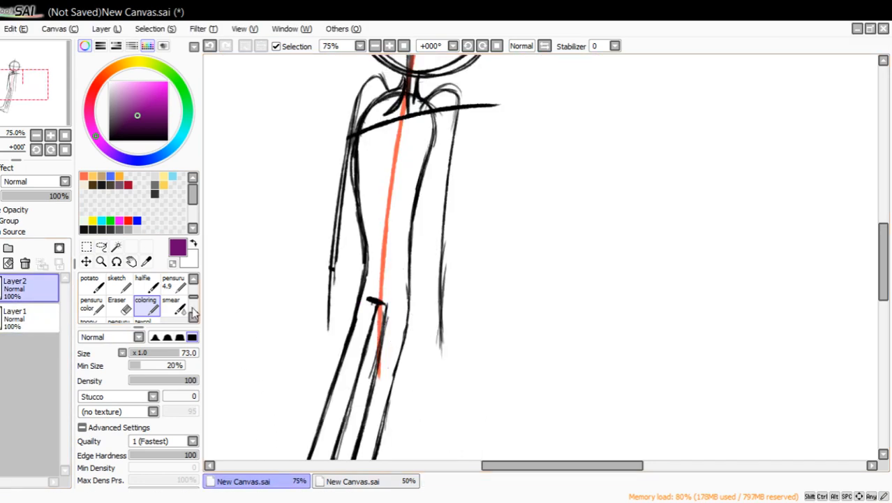
Darken the upper inner line of the standing figure's right-hand leg, just below the crotch, with the black pensuru 4.9 brush.
{"action": "left_click", "coordinate": [174, 285]}
{"action": "left_click", "coordinate": [167, 140]}
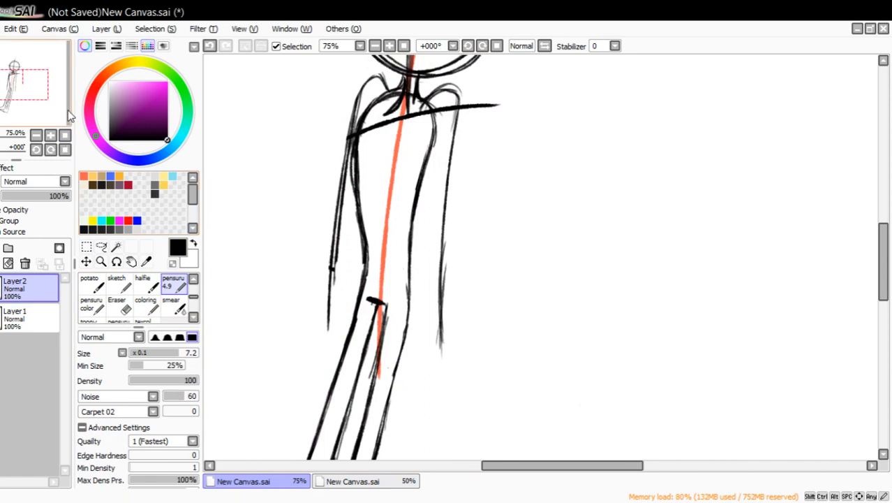
{"action": "left_click_drag", "start_coordinate": [65, 100], "coordinate": [61, 94]}
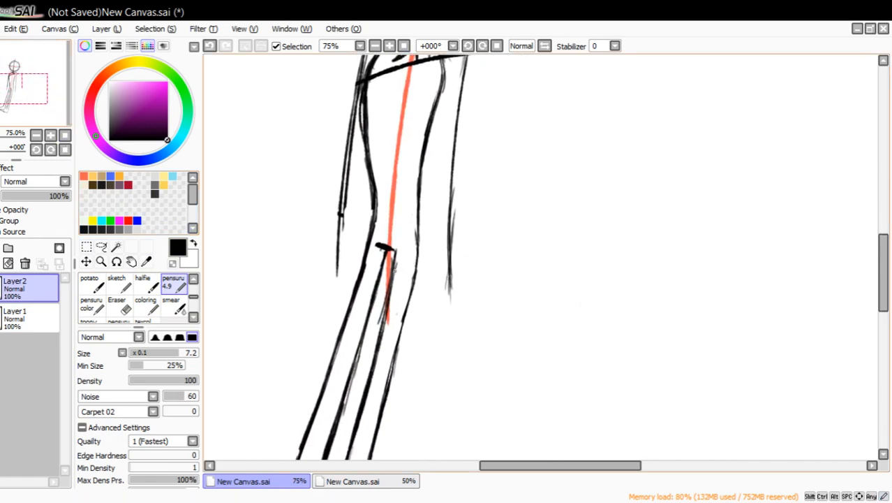
{"action": "left_click_drag", "start_coordinate": [396, 252], "coordinate": [384, 319]}
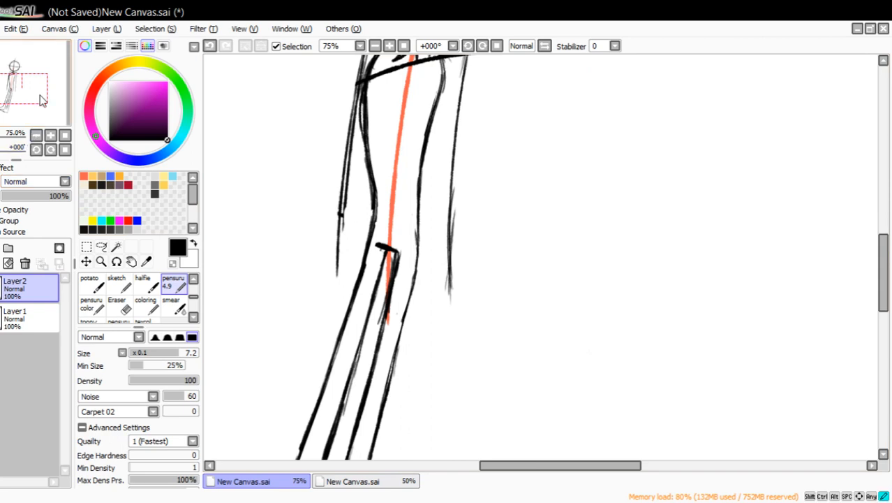
Draw the inner edges of both arms alongside the torso and retrace the outer curve of the left-hand shoulder.
{"action": "left_click_drag", "start_coordinate": [39, 100], "coordinate": [43, 95]}
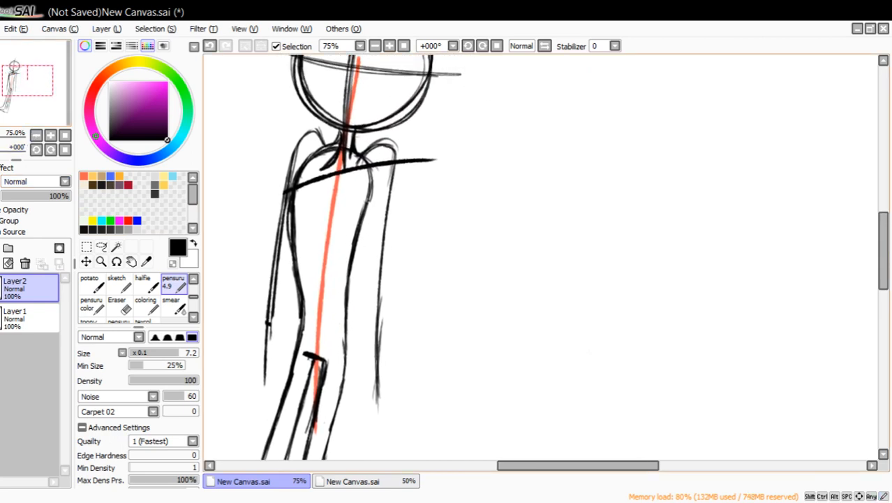
{"action": "mouse_move", "coordinate": [371, 186]}
{"action": "left_mouse_down"}
{"action": "mouse_move", "coordinate": [358, 397]}
{"action": "mouse_move", "coordinate": [364, 210]}
{"action": "mouse_move", "coordinate": [357, 326]}
{"action": "left_mouse_up"}
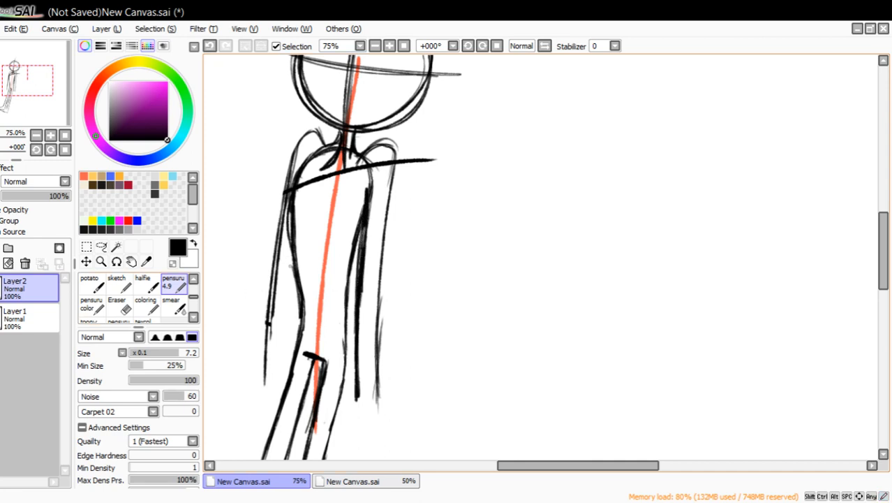
{"action": "left_click_drag", "start_coordinate": [289, 261], "coordinate": [282, 379]}
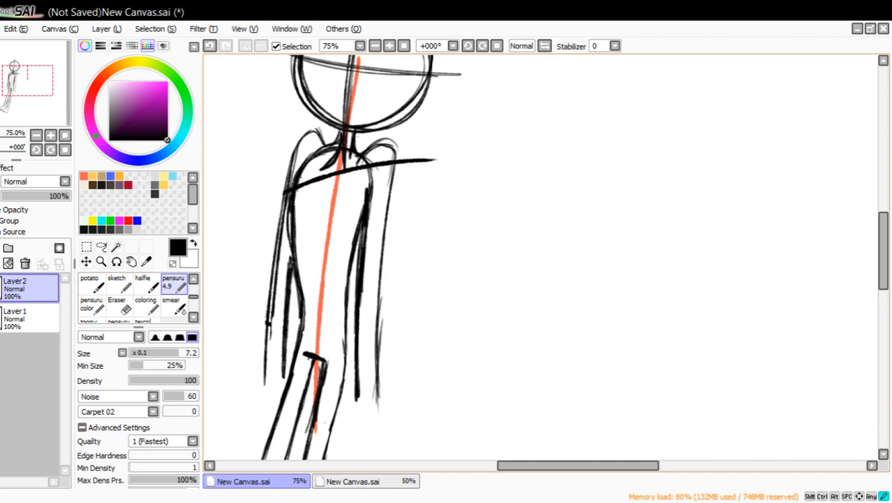
{"action": "mouse_move", "coordinate": [288, 183]}
{"action": "left_mouse_down"}
{"action": "mouse_move", "coordinate": [301, 136]}
{"action": "mouse_move", "coordinate": [311, 130]}
{"action": "left_mouse_up"}
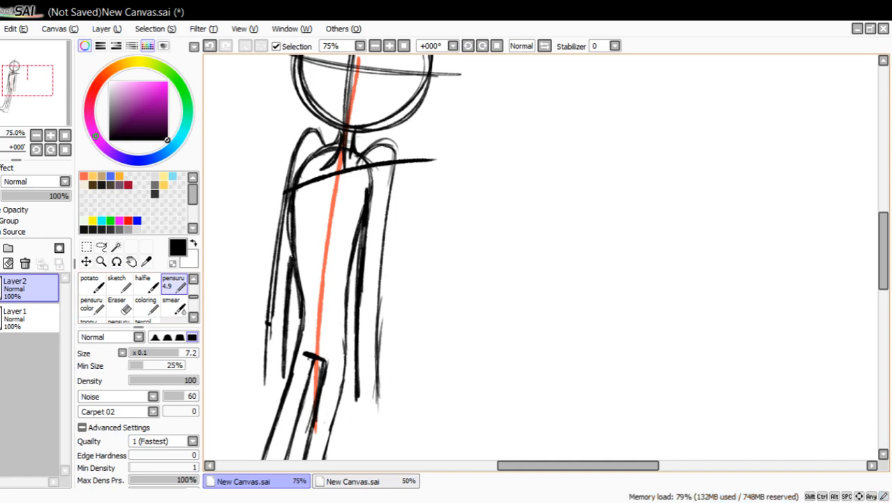
Reinforce the short line inside the figure's foot, near the ankle.
{"action": "left_click_drag", "start_coordinate": [44, 124], "coordinate": [44, 107]}
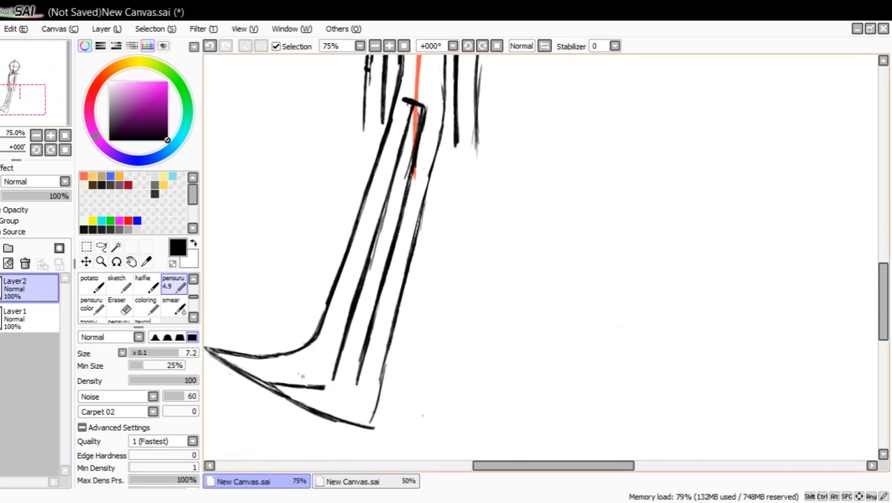
{"action": "mouse_move", "coordinate": [312, 386]}
{"action": "left_mouse_down"}
{"action": "mouse_move", "coordinate": [358, 382]}
{"action": "mouse_move", "coordinate": [286, 381]}
{"action": "left_mouse_up"}
Sketch a wavy hand outline extending outward from the end of the right-hand arm with the pensuru 4.9 brush, working at 100% zoom.
{"action": "left_click_drag", "start_coordinate": [30, 87], "coordinate": [30, 75]}
{"action": "left_click", "coordinate": [102, 262]}
{"action": "left_click", "coordinate": [477, 279]}
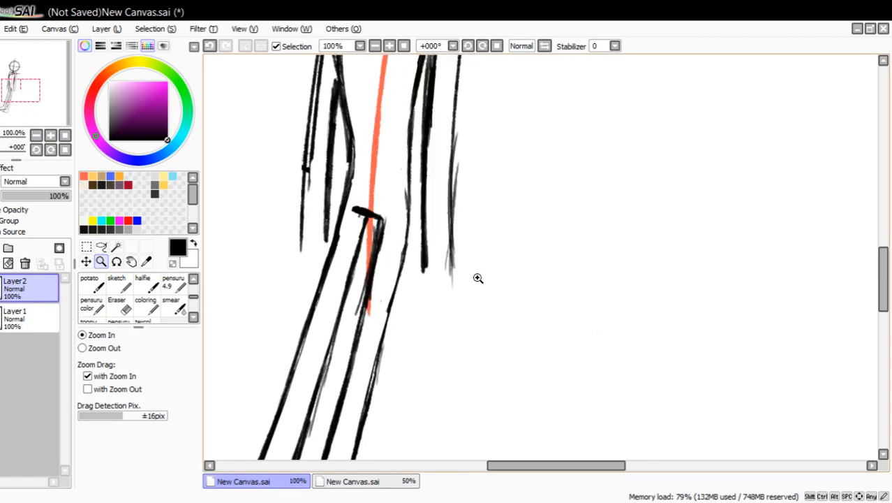
{"action": "left_click", "coordinate": [172, 282]}
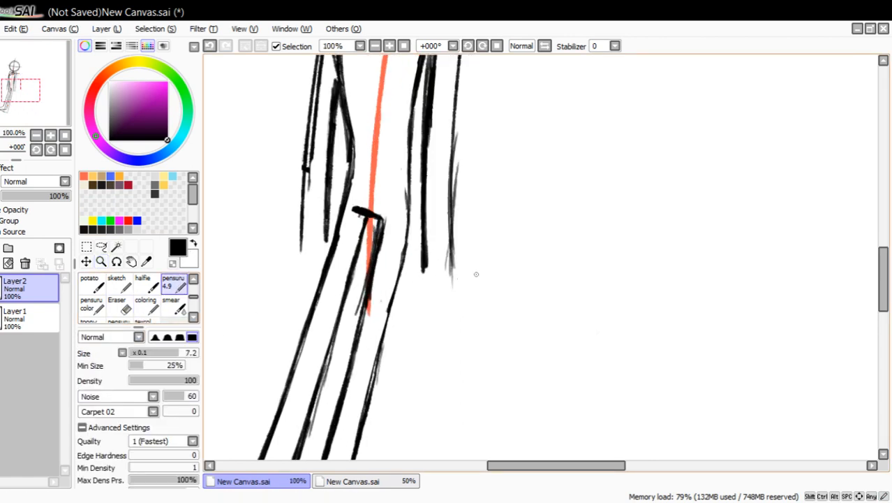
{"action": "mouse_move", "coordinate": [453, 266]}
{"action": "left_mouse_down"}
{"action": "mouse_move", "coordinate": [516, 243]}
{"action": "mouse_move", "coordinate": [540, 262]}
{"action": "mouse_move", "coordinate": [551, 288]}
{"action": "mouse_move", "coordinate": [416, 282]}
{"action": "mouse_move", "coordinate": [464, 259]}
{"action": "left_mouse_up"}
Undo the outer curve of the hand outline and redraw the hand with curved, rounded fingers extending from the wrist.
{"action": "left_click", "coordinate": [210, 47]}
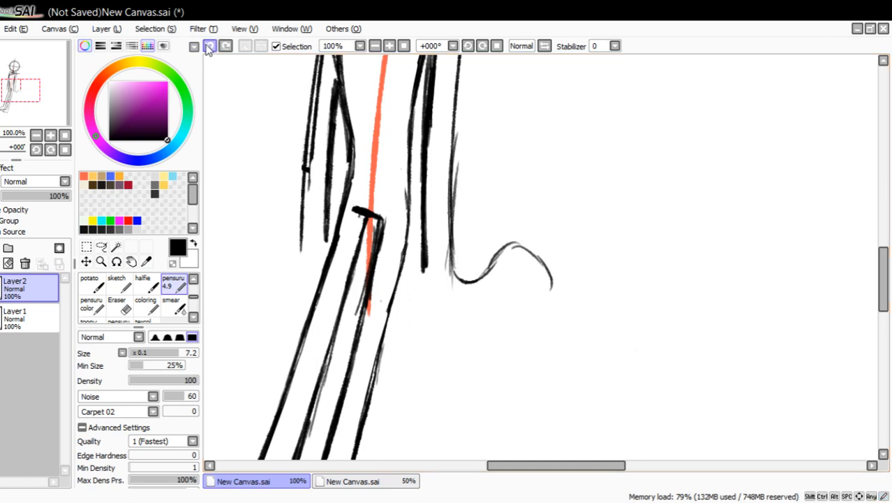
{"action": "key", "text": "ctrl+z"}
{"action": "key", "text": "ctrl+z"}
{"action": "key", "text": "ctrl+z"}
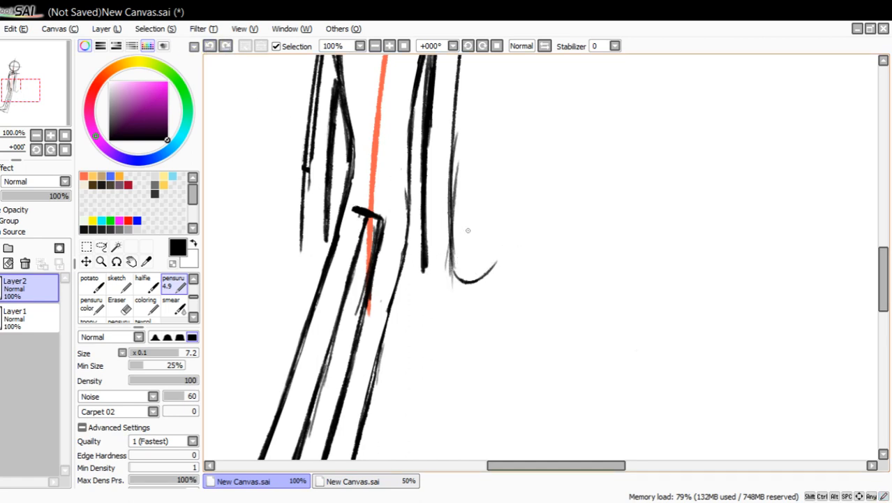
{"action": "mouse_move", "coordinate": [453, 269]}
{"action": "left_mouse_down"}
{"action": "mouse_move", "coordinate": [479, 278]}
{"action": "mouse_move", "coordinate": [516, 253]}
{"action": "mouse_move", "coordinate": [532, 265]}
{"action": "mouse_move", "coordinate": [493, 273]}
{"action": "mouse_move", "coordinate": [480, 260]}
{"action": "mouse_move", "coordinate": [508, 235]}
{"action": "mouse_move", "coordinate": [536, 253]}
{"action": "mouse_move", "coordinate": [545, 278]}
{"action": "left_mouse_up"}
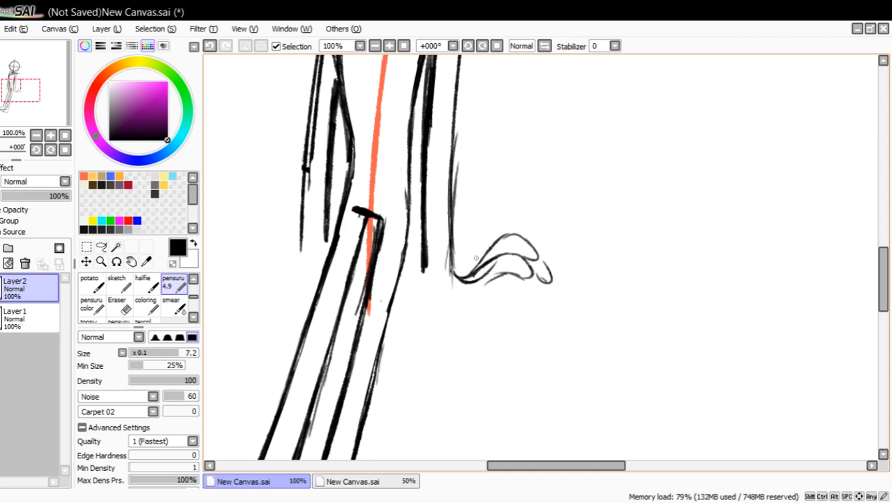
Undo the two uppermost finger strokes and draw the palm's lower edge with a rounded thumb and small fingers under the top finger.
{"action": "left_click", "coordinate": [210, 46]}
{"action": "left_click", "coordinate": [210, 45]}
{"action": "left_click", "coordinate": [209, 46]}
{"action": "left_click", "coordinate": [209, 45]}
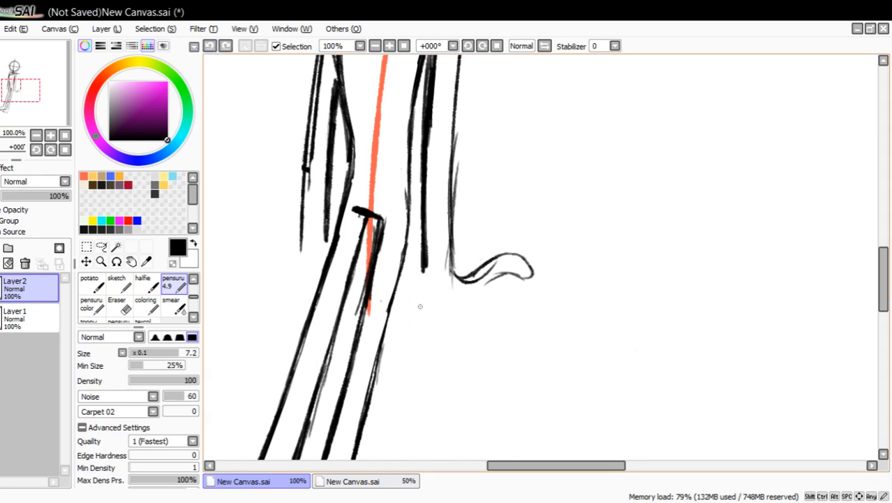
{"action": "left_click_drag", "start_coordinate": [426, 271], "coordinate": [427, 280]}
{"action": "left_click_drag", "start_coordinate": [461, 308], "coordinate": [481, 311]}
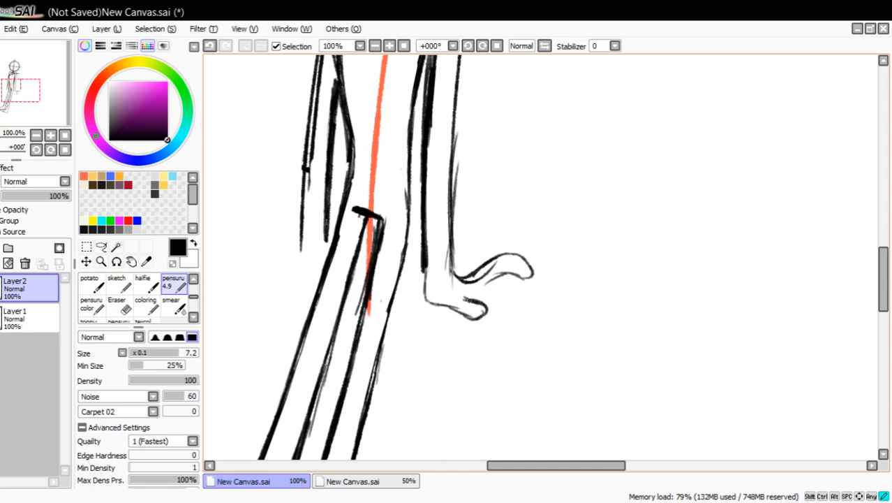
{"action": "mouse_move", "coordinate": [465, 272]}
{"action": "left_mouse_down"}
{"action": "mouse_move", "coordinate": [505, 270]}
{"action": "mouse_move", "coordinate": [512, 287]}
{"action": "mouse_move", "coordinate": [504, 289]}
{"action": "mouse_move", "coordinate": [482, 284]}
{"action": "mouse_move", "coordinate": [503, 275]}
{"action": "mouse_move", "coordinate": [502, 289]}
{"action": "mouse_move", "coordinate": [478, 286]}
{"action": "mouse_move", "coordinate": [488, 265]}
{"action": "mouse_move", "coordinate": [520, 258]}
{"action": "mouse_move", "coordinate": [529, 272]}
{"action": "mouse_move", "coordinate": [517, 279]}
{"action": "left_mouse_up"}
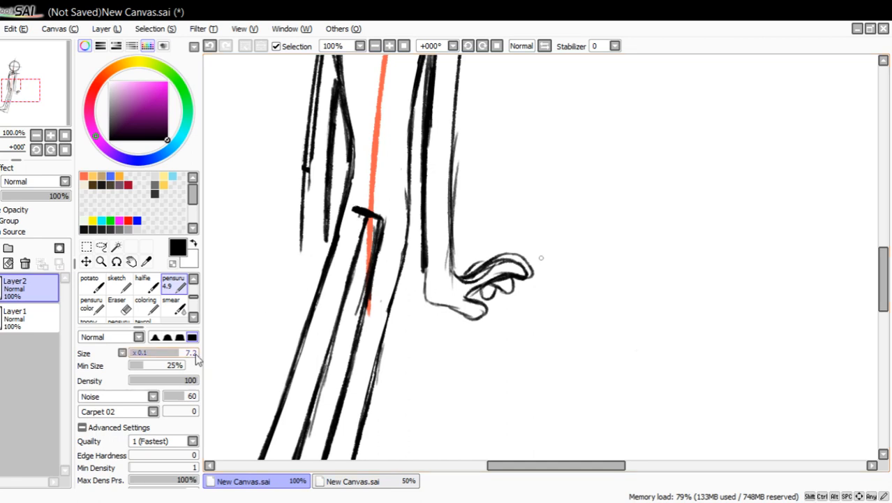
Erase the doubled outline along the top finger and the excess lines where it joins the wrist.
{"action": "left_click", "coordinate": [119, 302]}
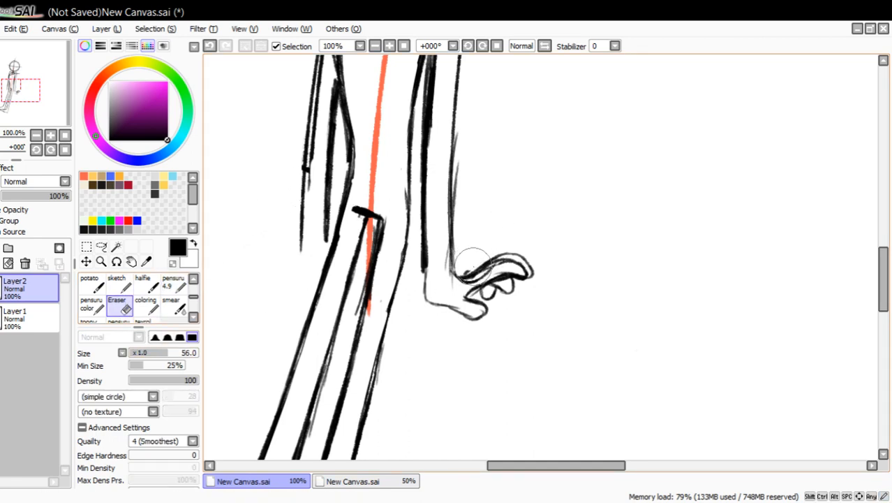
{"action": "left_click_drag", "start_coordinate": [511, 250], "coordinate": [535, 274]}
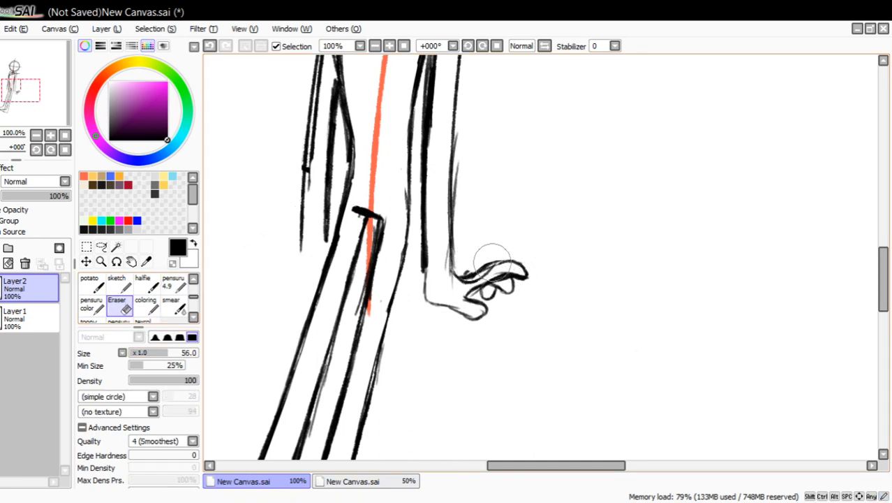
{"action": "mouse_move", "coordinate": [467, 266]}
{"action": "left_mouse_down"}
{"action": "mouse_move", "coordinate": [466, 280]}
{"action": "mouse_move", "coordinate": [476, 275]}
{"action": "left_mouse_up"}
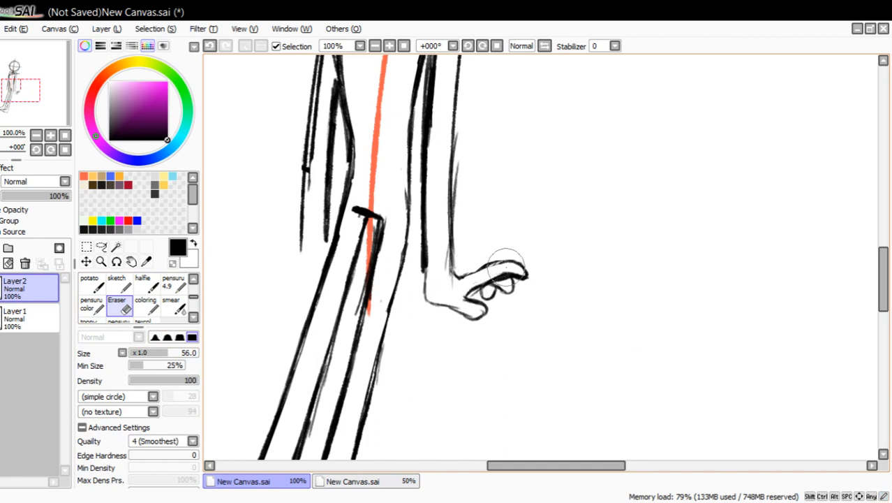
Redraw the thumb slightly longer with the pensuru 4.9 brush and clear its old tip and the thick line under the top finger.
{"action": "left_click", "coordinate": [173, 282]}
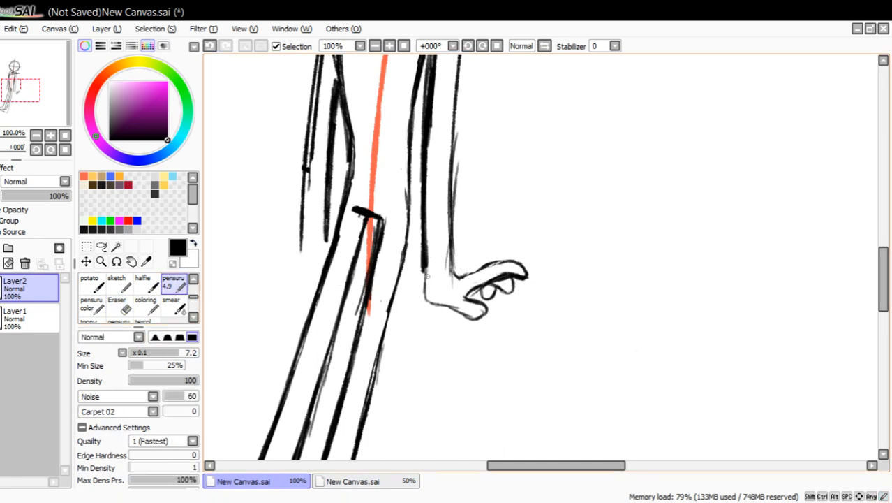
{"action": "left_click_drag", "start_coordinate": [461, 272], "coordinate": [451, 274]}
{"action": "mouse_move", "coordinate": [457, 308]}
{"action": "left_mouse_down"}
{"action": "mouse_move", "coordinate": [486, 316]}
{"action": "mouse_move", "coordinate": [492, 305]}
{"action": "mouse_move", "coordinate": [469, 294]}
{"action": "mouse_move", "coordinate": [496, 276]}
{"action": "mouse_move", "coordinate": [520, 276]}
{"action": "left_mouse_up"}
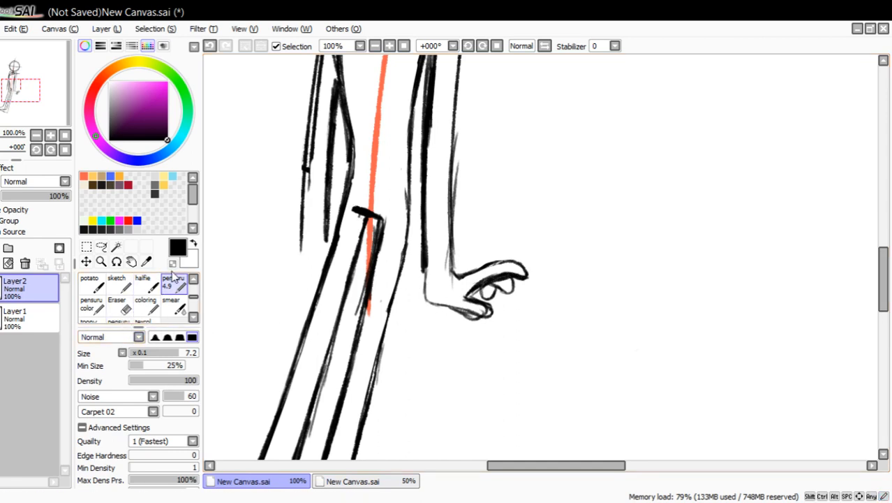
{"action": "mouse_move", "coordinate": [477, 290]}
{"action": "left_mouse_down"}
{"action": "mouse_move", "coordinate": [515, 281]}
{"action": "mouse_move", "coordinate": [487, 283]}
{"action": "mouse_move", "coordinate": [476, 309]}
{"action": "mouse_move", "coordinate": [526, 280]}
{"action": "left_mouse_up"}
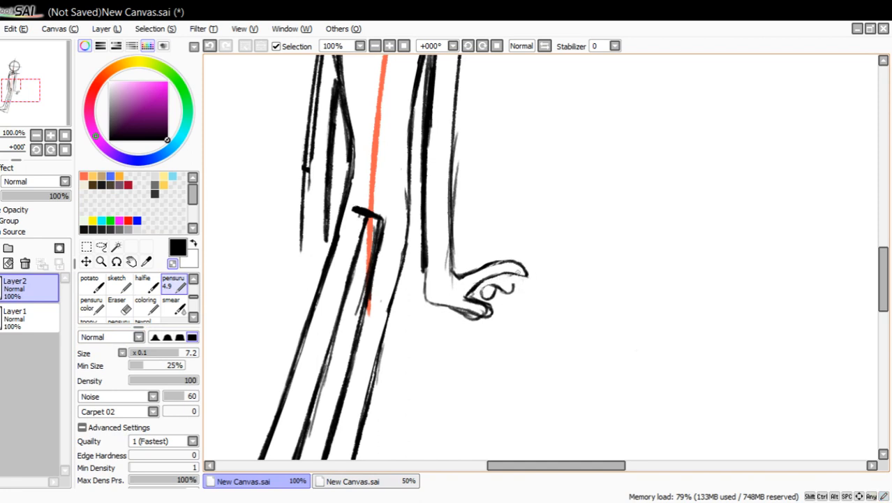
{"action": "mouse_move", "coordinate": [480, 322]}
{"action": "left_mouse_down"}
{"action": "mouse_move", "coordinate": [457, 315]}
{"action": "mouse_move", "coordinate": [481, 311]}
{"action": "mouse_move", "coordinate": [474, 304]}
{"action": "left_mouse_up"}
{"action": "left_click", "coordinate": [173, 262]}
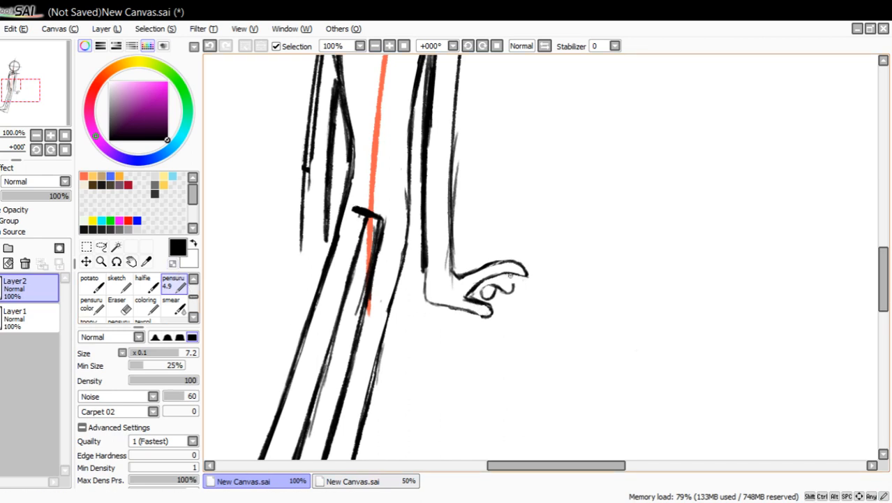
Redraw the small curled fingers between the top finger and the thumb, clearing overlapping lines with the transparent colour.
{"action": "mouse_move", "coordinate": [513, 277]}
{"action": "left_mouse_down"}
{"action": "mouse_move", "coordinate": [521, 275]}
{"action": "mouse_move", "coordinate": [487, 274]}
{"action": "mouse_move", "coordinate": [471, 296]}
{"action": "mouse_move", "coordinate": [515, 286]}
{"action": "mouse_move", "coordinate": [472, 294]}
{"action": "left_mouse_up"}
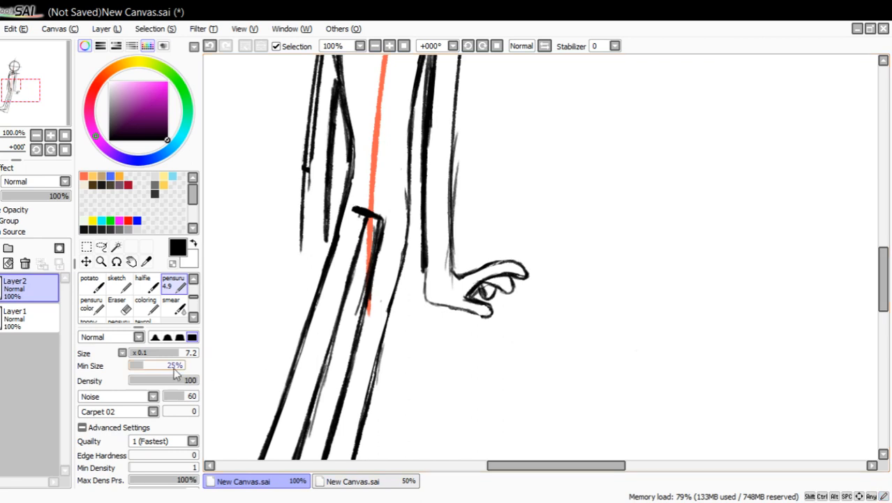
{"action": "left_click", "coordinate": [173, 264]}
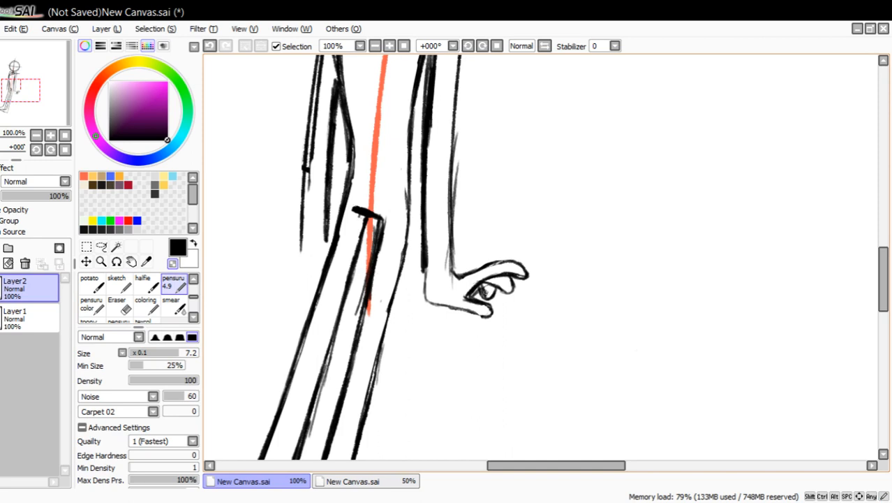
{"action": "left_click_drag", "start_coordinate": [486, 291], "coordinate": [485, 284]}
{"action": "left_click_drag", "start_coordinate": [485, 285], "coordinate": [485, 289]}
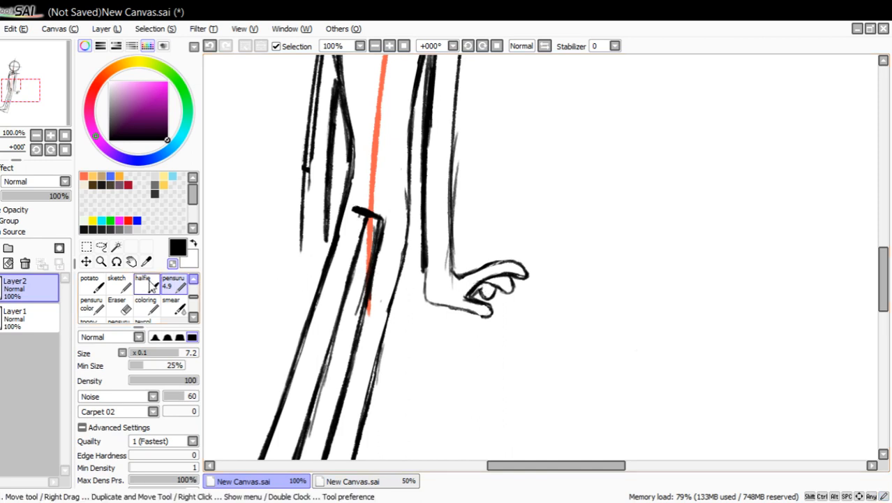
{"action": "left_click", "coordinate": [173, 264]}
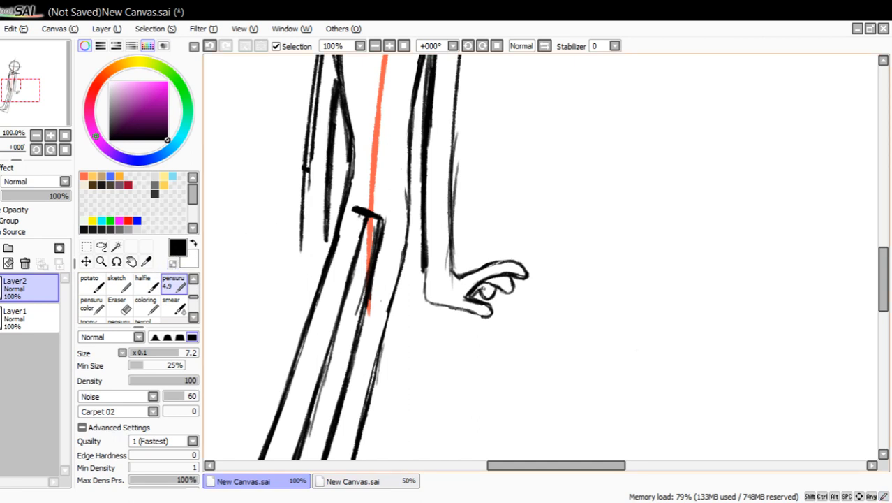
{"action": "left_click_drag", "start_coordinate": [482, 293], "coordinate": [497, 292]}
{"action": "left_click", "coordinate": [172, 264]}
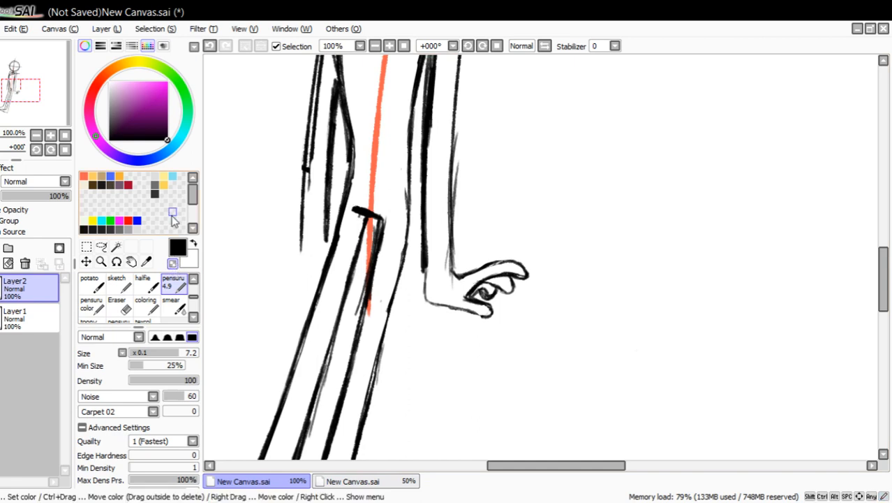
Erase the angular corner at the base of the palm and redraw it as a thick curve from the forearm into the thumb.
{"action": "mouse_move", "coordinate": [481, 298]}
{"action": "left_mouse_down"}
{"action": "mouse_move", "coordinate": [497, 298]}
{"action": "mouse_move", "coordinate": [519, 274]}
{"action": "mouse_move", "coordinate": [507, 262]}
{"action": "left_mouse_up"}
{"action": "left_click_drag", "start_coordinate": [425, 278], "coordinate": [438, 309]}
{"action": "left_click", "coordinate": [173, 264]}
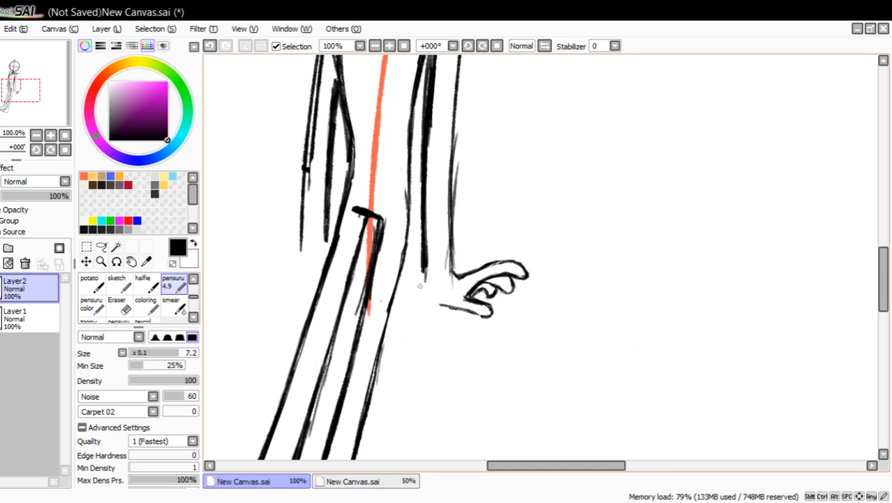
{"action": "mouse_move", "coordinate": [423, 267]}
{"action": "left_mouse_down"}
{"action": "mouse_move", "coordinate": [434, 300]}
{"action": "mouse_move", "coordinate": [457, 305]}
{"action": "mouse_move", "coordinate": [429, 287]}
{"action": "mouse_move", "coordinate": [481, 265]}
{"action": "mouse_move", "coordinate": [523, 273]}
{"action": "mouse_move", "coordinate": [517, 277]}
{"action": "left_mouse_up"}
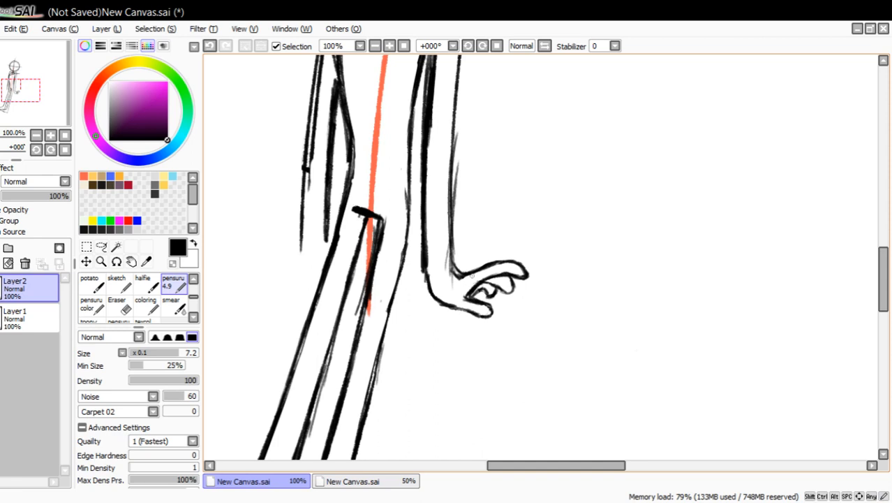
Smooth the curve joining the forearm's outer edge to the top finger and clean up the line along the forearm.
{"action": "left_click_drag", "start_coordinate": [454, 271], "coordinate": [451, 241]}
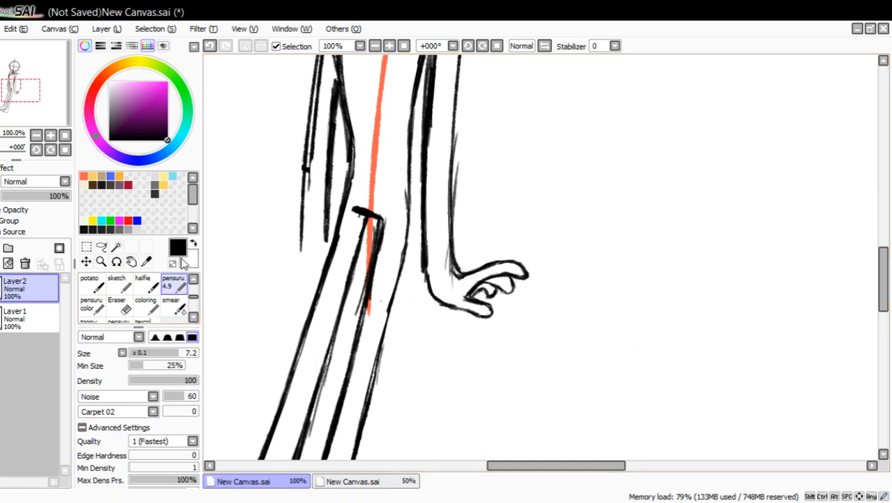
{"action": "left_click_drag", "start_coordinate": [458, 278], "coordinate": [457, 278]}
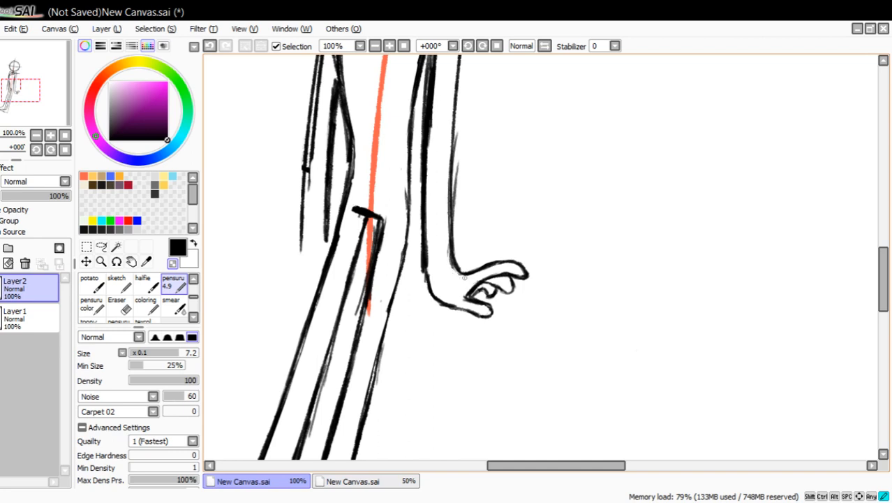
{"action": "left_click_drag", "start_coordinate": [464, 277], "coordinate": [459, 273]}
{"action": "mouse_move", "coordinate": [455, 270]}
{"action": "left_mouse_down"}
{"action": "mouse_move", "coordinate": [447, 254]}
{"action": "mouse_move", "coordinate": [461, 132]}
{"action": "left_mouse_up"}
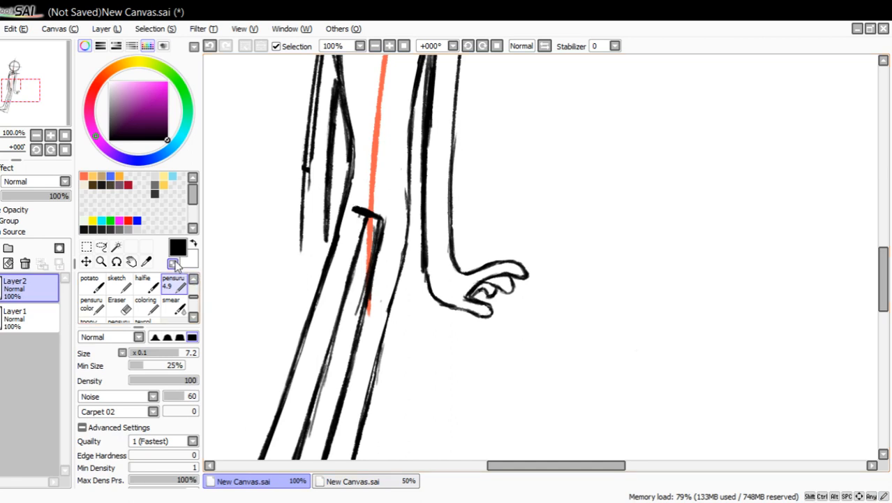
Clear the pointed corner between the thumb and fingers and redraw it as a rounded curve, reinforcing the thumb tip.
{"action": "left_click_drag", "start_coordinate": [51, 109], "coordinate": [56, 106]}
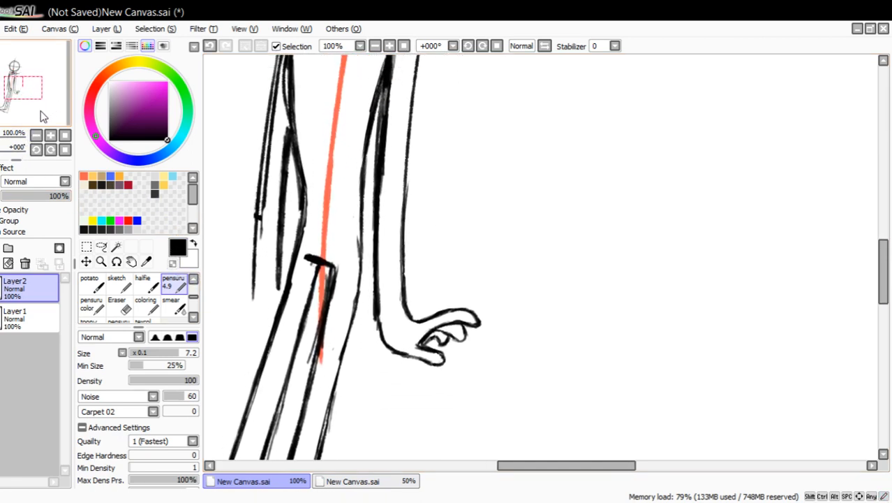
{"action": "left_click", "coordinate": [172, 263]}
{"action": "left_click_drag", "start_coordinate": [415, 344], "coordinate": [414, 340]}
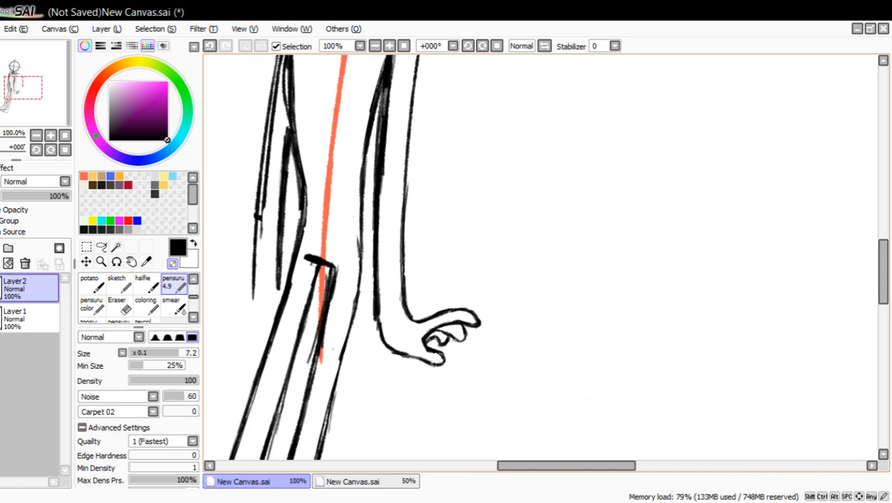
{"action": "left_click", "coordinate": [172, 264]}
{"action": "mouse_move", "coordinate": [429, 359]}
{"action": "left_mouse_down"}
{"action": "mouse_move", "coordinate": [441, 359]}
{"action": "mouse_move", "coordinate": [429, 342]}
{"action": "mouse_move", "coordinate": [463, 332]}
{"action": "left_mouse_up"}
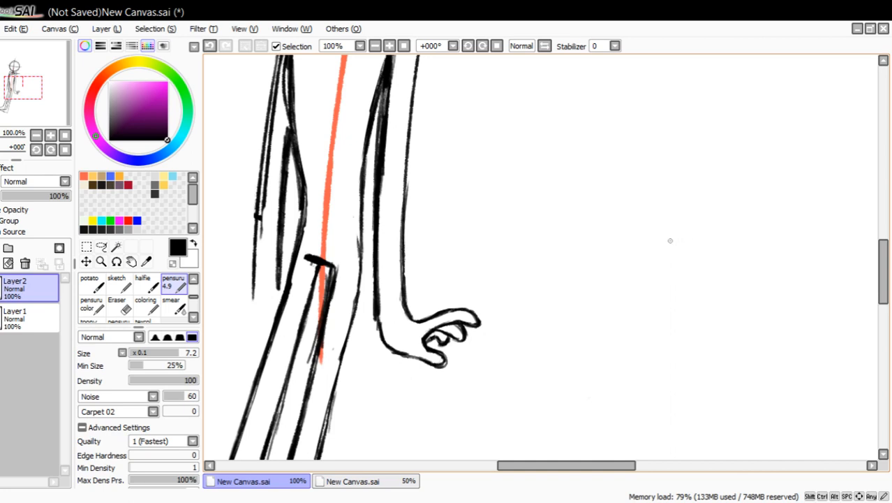
Sketch a separate example hand in the empty area beside the figure, with a tapered palm, folded fingers and one raised finger.
{"action": "mouse_move", "coordinate": [646, 247]}
{"action": "left_mouse_down"}
{"action": "mouse_move", "coordinate": [691, 202]}
{"action": "mouse_move", "coordinate": [726, 195]}
{"action": "left_mouse_up"}
{"action": "left_click_drag", "start_coordinate": [724, 196], "coordinate": [750, 269]}
{"action": "left_click_drag", "start_coordinate": [656, 254], "coordinate": [713, 307]}
{"action": "left_click_drag", "start_coordinate": [882, 271], "coordinate": [882, 261]}
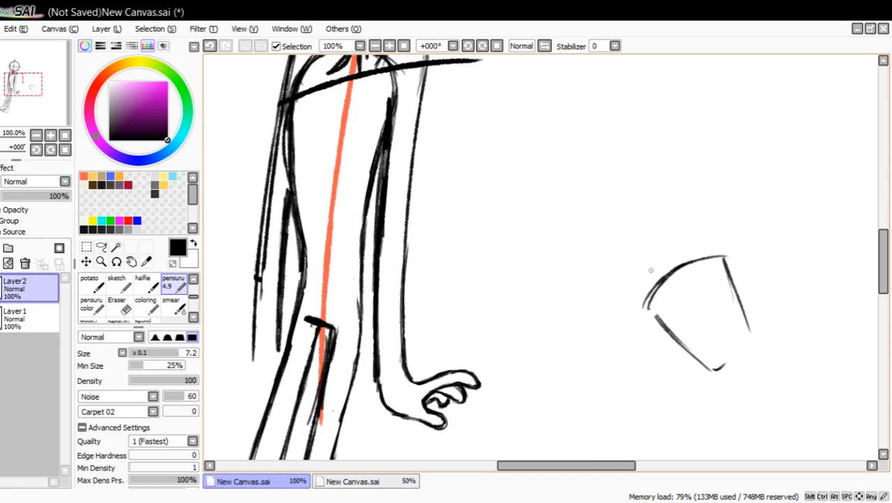
{"action": "mouse_move", "coordinate": [640, 312]}
{"action": "left_mouse_down"}
{"action": "mouse_move", "coordinate": [652, 271]}
{"action": "mouse_move", "coordinate": [691, 258]}
{"action": "mouse_move", "coordinate": [648, 210]}
{"action": "mouse_move", "coordinate": [671, 196]}
{"action": "mouse_move", "coordinate": [699, 257]}
{"action": "mouse_move", "coordinate": [726, 241]}
{"action": "mouse_move", "coordinate": [749, 281]}
{"action": "mouse_move", "coordinate": [743, 298]}
{"action": "left_mouse_up"}
{"action": "left_click_drag", "start_coordinate": [727, 265], "coordinate": [749, 333]}
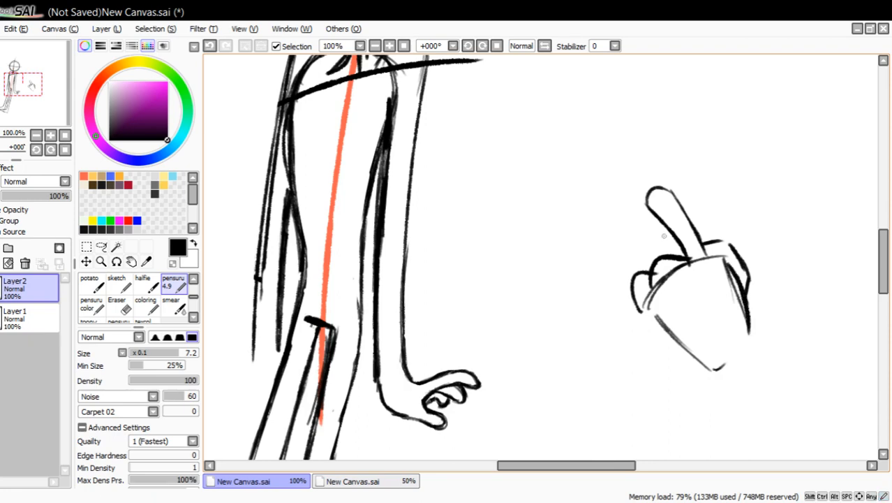
Add a fingernail and a folded thumb to the example hand and thicken the raised finger's edge.
{"action": "left_click_drag", "start_coordinate": [658, 209], "coordinate": [669, 211]}
{"action": "left_click_drag", "start_coordinate": [649, 318], "coordinate": [690, 360]}
{"action": "left_click_drag", "start_coordinate": [638, 304], "coordinate": [691, 357]}
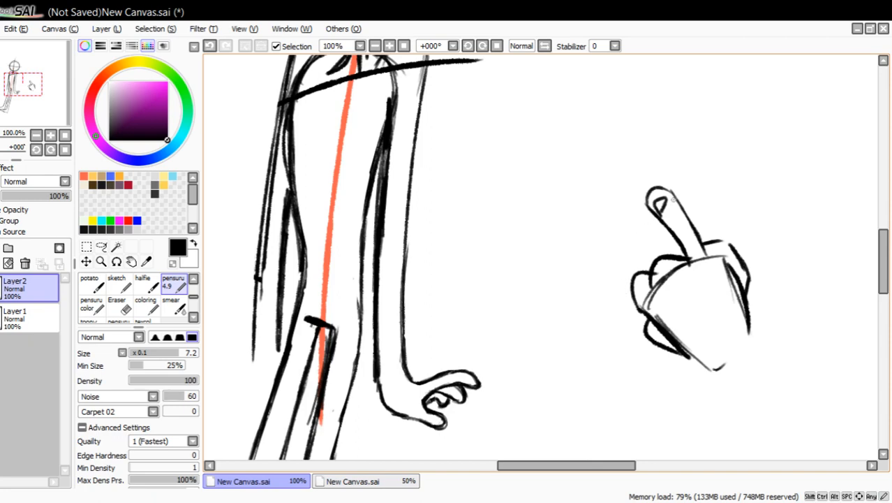
{"action": "left_click_drag", "start_coordinate": [672, 193], "coordinate": [712, 250]}
{"action": "left_click_drag", "start_coordinate": [684, 215], "coordinate": [707, 239]}
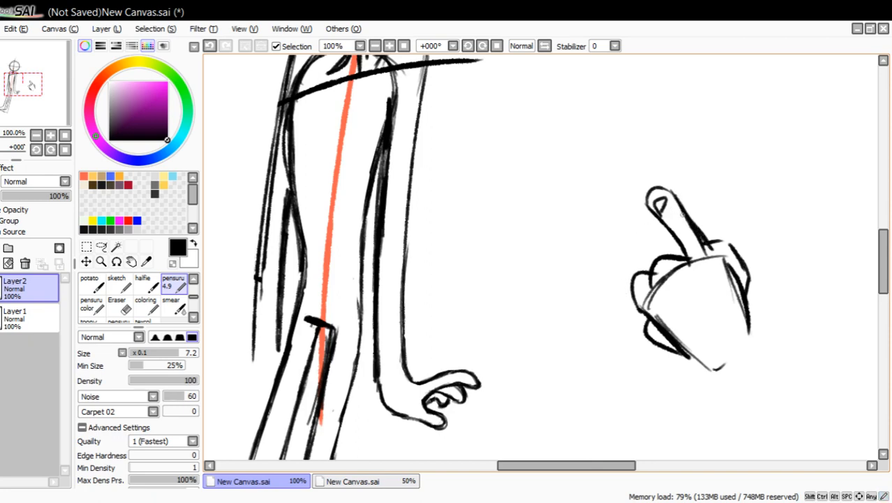
Erase the whole example hand beside the figure.
{"action": "left_click_drag", "start_coordinate": [650, 205], "coordinate": [668, 193]}
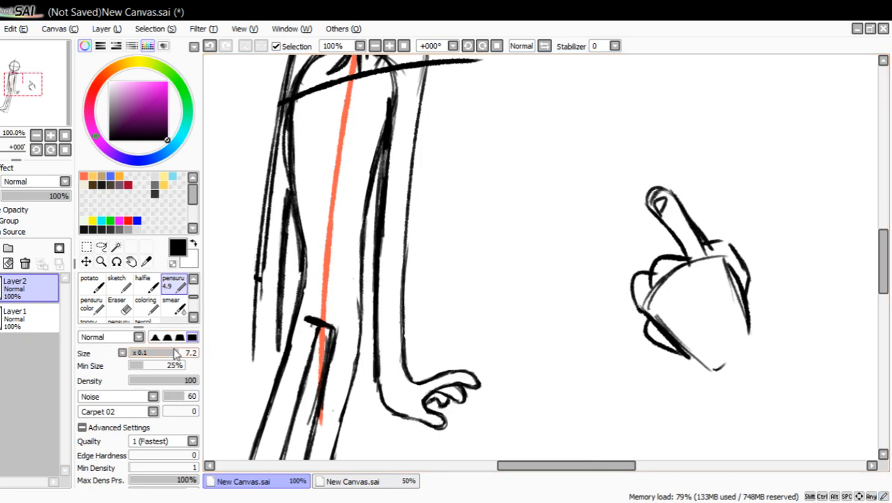
{"action": "left_click", "coordinate": [117, 305]}
{"action": "left_click_drag", "start_coordinate": [660, 197], "coordinate": [655, 222]}
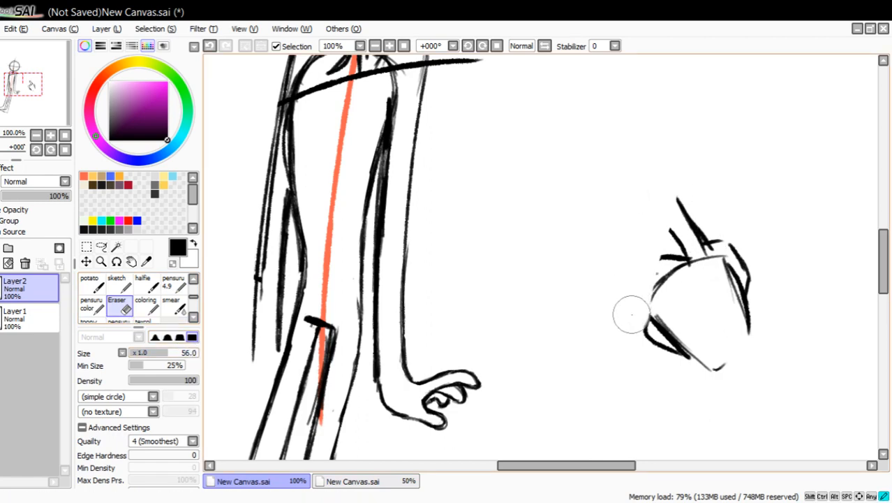
{"action": "mouse_move", "coordinate": [631, 314]}
{"action": "left_mouse_down"}
{"action": "mouse_move", "coordinate": [663, 354]}
{"action": "mouse_move", "coordinate": [713, 365]}
{"action": "mouse_move", "coordinate": [735, 314]}
{"action": "left_mouse_up"}
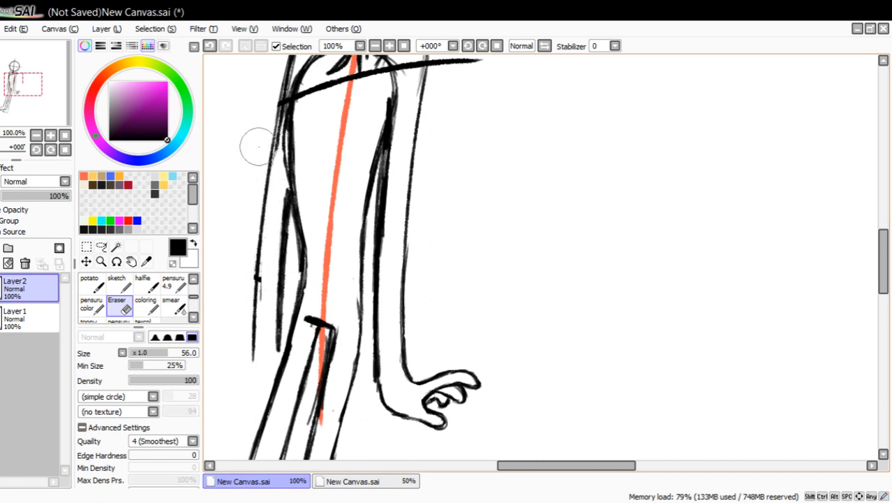
Erase the shoulder guideline, the upper ribcage curve and the overlapping lines inside the left-hand upper arm.
{"action": "left_click_drag", "start_coordinate": [258, 146], "coordinate": [333, 243]}
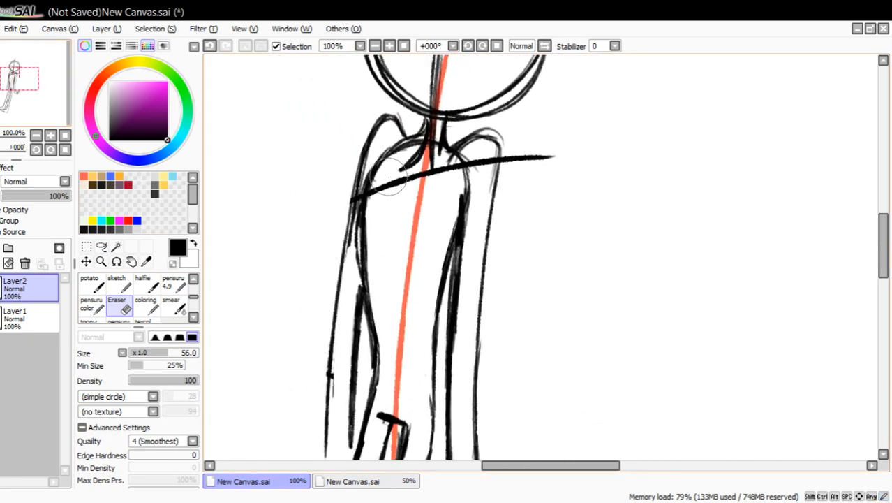
{"action": "mouse_move", "coordinate": [389, 177]}
{"action": "left_mouse_down"}
{"action": "mouse_move", "coordinate": [368, 195]}
{"action": "mouse_move", "coordinate": [390, 149]}
{"action": "mouse_move", "coordinate": [404, 155]}
{"action": "mouse_move", "coordinate": [392, 147]}
{"action": "left_mouse_up"}
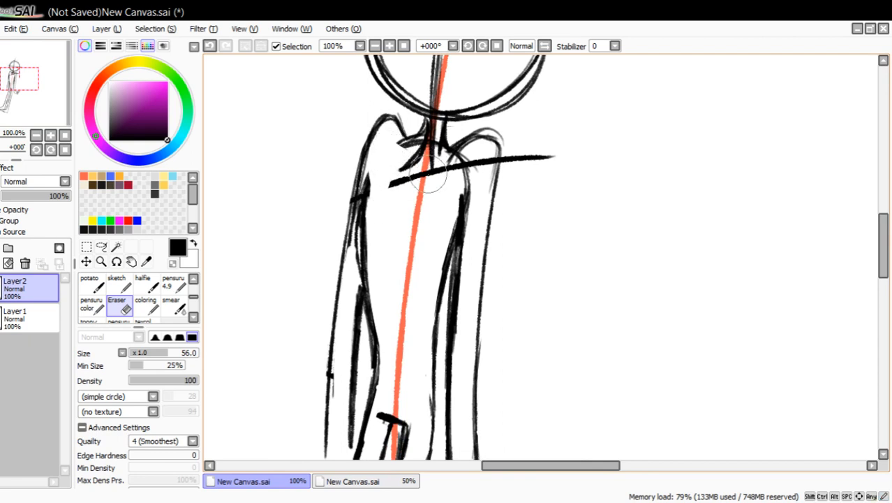
{"action": "mouse_move", "coordinate": [435, 176]}
{"action": "left_mouse_down"}
{"action": "mouse_move", "coordinate": [441, 117]}
{"action": "mouse_move", "coordinate": [430, 171]}
{"action": "mouse_move", "coordinate": [395, 183]}
{"action": "mouse_move", "coordinate": [440, 176]}
{"action": "mouse_move", "coordinate": [445, 164]}
{"action": "mouse_move", "coordinate": [468, 170]}
{"action": "mouse_move", "coordinate": [475, 157]}
{"action": "mouse_move", "coordinate": [451, 163]}
{"action": "mouse_move", "coordinate": [504, 131]}
{"action": "mouse_move", "coordinate": [522, 157]}
{"action": "mouse_move", "coordinate": [506, 165]}
{"action": "mouse_move", "coordinate": [508, 150]}
{"action": "mouse_move", "coordinate": [543, 157]}
{"action": "mouse_move", "coordinate": [484, 159]}
{"action": "left_mouse_up"}
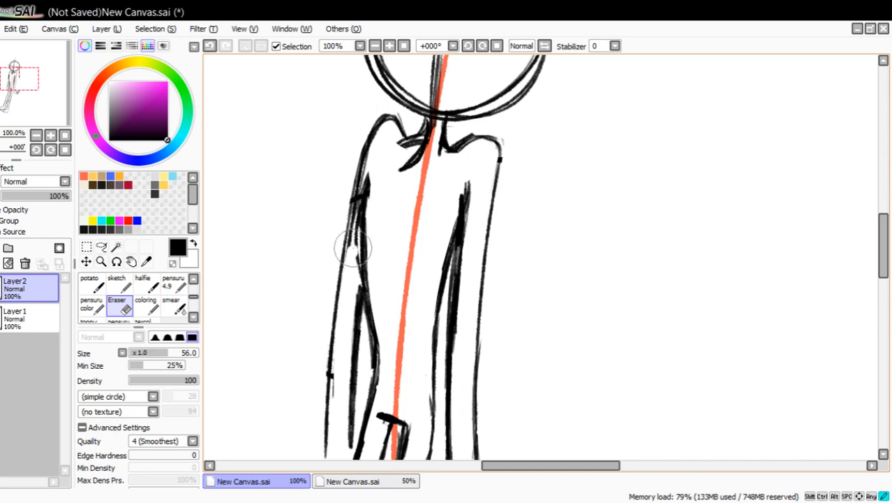
{"action": "mouse_move", "coordinate": [354, 245]}
{"action": "left_mouse_down"}
{"action": "mouse_move", "coordinate": [373, 171]}
{"action": "mouse_move", "coordinate": [358, 224]}
{"action": "left_mouse_up"}
Redraw the left-hand side of the torso from the armpit to the waist with the pensuru 4.9 brush.
{"action": "left_click", "coordinate": [180, 287]}
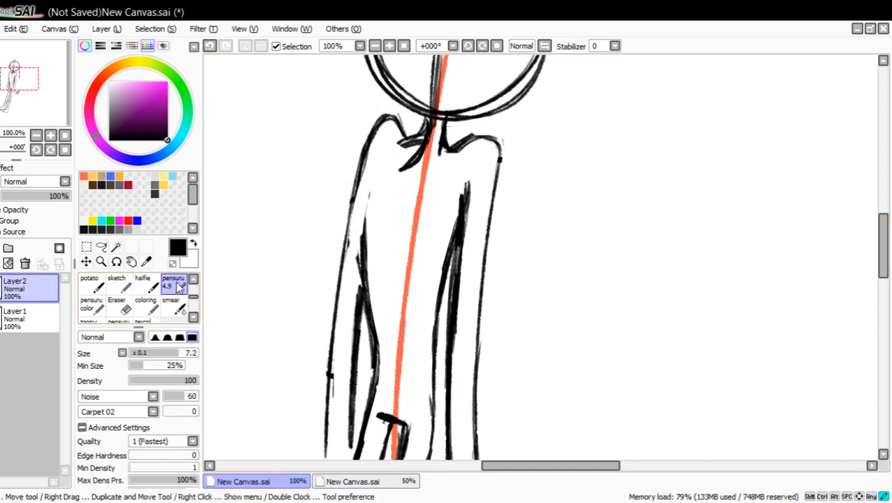
{"action": "mouse_move", "coordinate": [361, 260]}
{"action": "left_mouse_down"}
{"action": "mouse_move", "coordinate": [357, 200]}
{"action": "mouse_move", "coordinate": [358, 261]}
{"action": "left_mouse_up"}
{"action": "left_click_drag", "start_coordinate": [377, 172], "coordinate": [362, 244]}
{"action": "left_click_drag", "start_coordinate": [372, 195], "coordinate": [364, 281]}
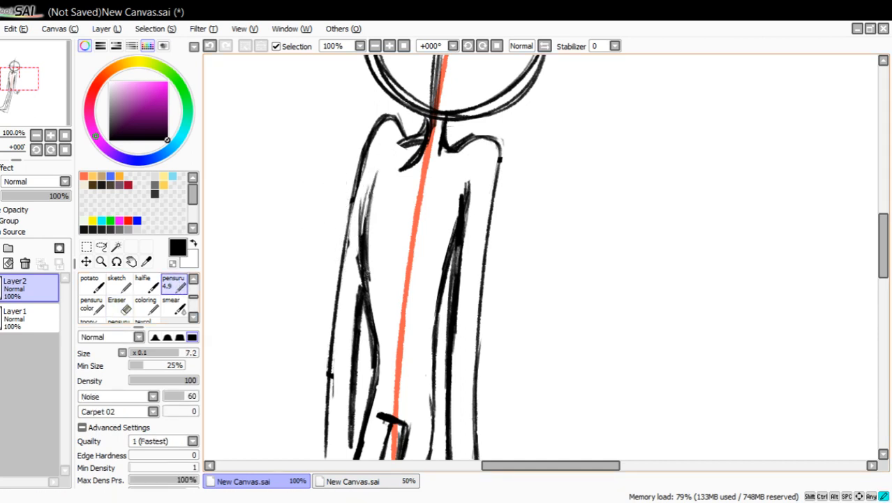
{"action": "mouse_move", "coordinate": [377, 171]}
{"action": "left_mouse_down"}
{"action": "mouse_move", "coordinate": [359, 235]}
{"action": "mouse_move", "coordinate": [362, 221]}
{"action": "mouse_move", "coordinate": [365, 327]}
{"action": "left_mouse_up"}
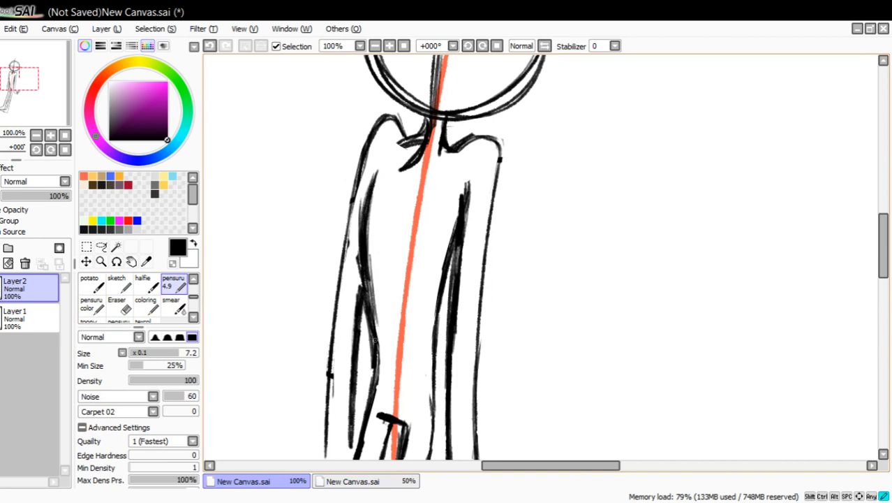
{"action": "left_click_drag", "start_coordinate": [377, 286], "coordinate": [368, 342]}
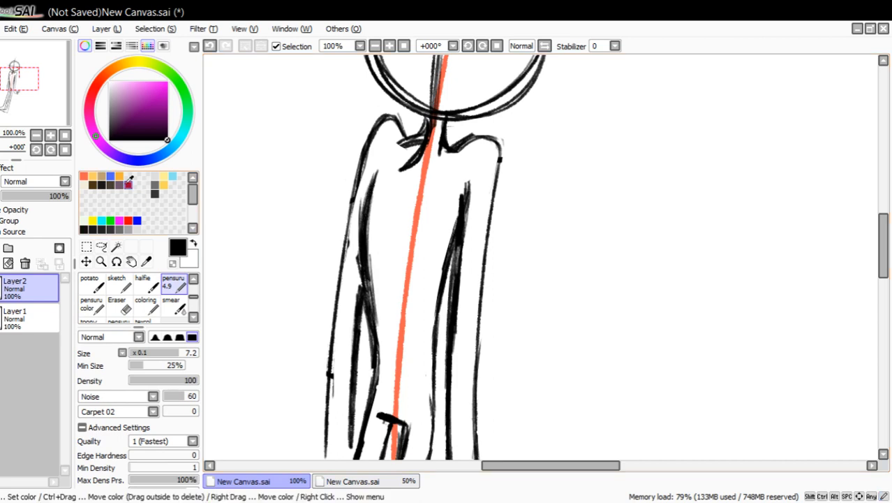
Replace the short crotch bar between the legs with a higher one and extend the inner leg lines up to it.
{"action": "mouse_move", "coordinate": [48, 106]}
{"action": "left_mouse_down"}
{"action": "mouse_move", "coordinate": [47, 128]}
{"action": "mouse_move", "coordinate": [46, 110]}
{"action": "left_mouse_up"}
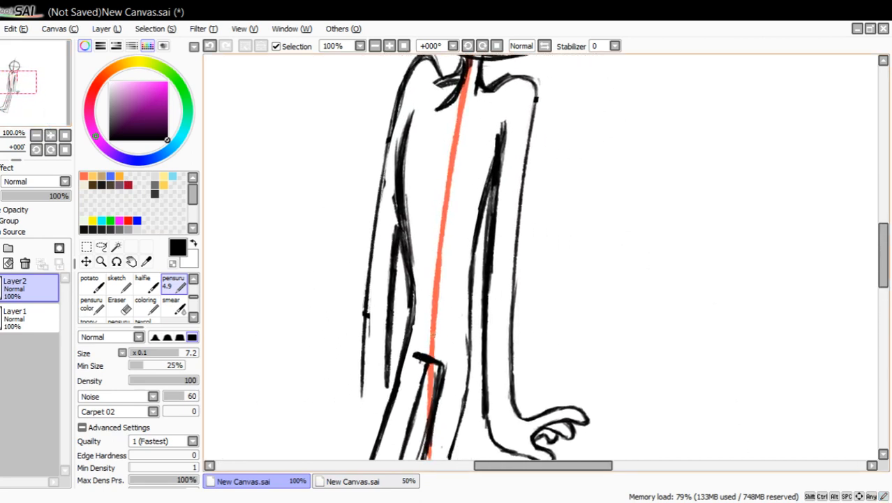
{"action": "mouse_move", "coordinate": [422, 333]}
{"action": "left_mouse_down"}
{"action": "mouse_move", "coordinate": [447, 340]}
{"action": "mouse_move", "coordinate": [423, 385]}
{"action": "mouse_move", "coordinate": [433, 356]}
{"action": "mouse_move", "coordinate": [442, 381]}
{"action": "left_mouse_up"}
{"action": "mouse_move", "coordinate": [444, 342]}
{"action": "left_mouse_down"}
{"action": "mouse_move", "coordinate": [438, 391]}
{"action": "mouse_move", "coordinate": [414, 356]}
{"action": "mouse_move", "coordinate": [423, 349]}
{"action": "mouse_move", "coordinate": [434, 358]}
{"action": "mouse_move", "coordinate": [433, 395]}
{"action": "left_mouse_up"}
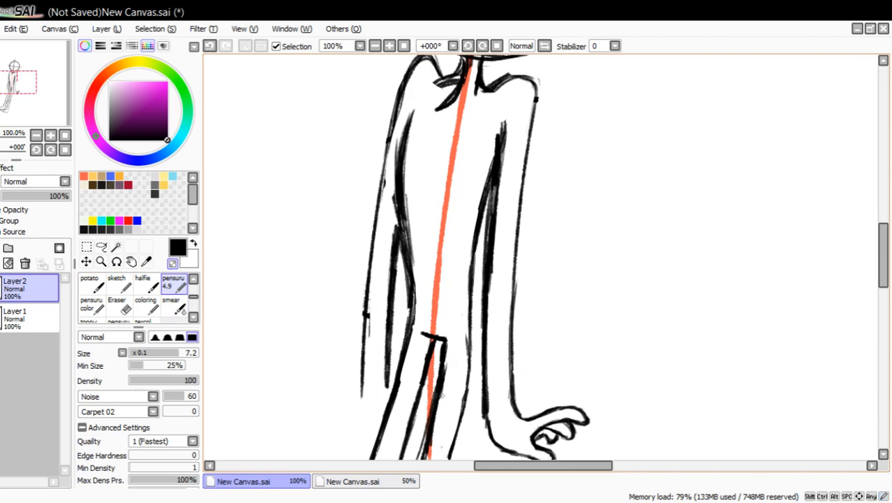
Replace the straight hip line beside the right-hand arm with an outward-curving hip that tapers into the outer thigh.
{"action": "left_click_drag", "start_coordinate": [448, 364], "coordinate": [434, 451]}
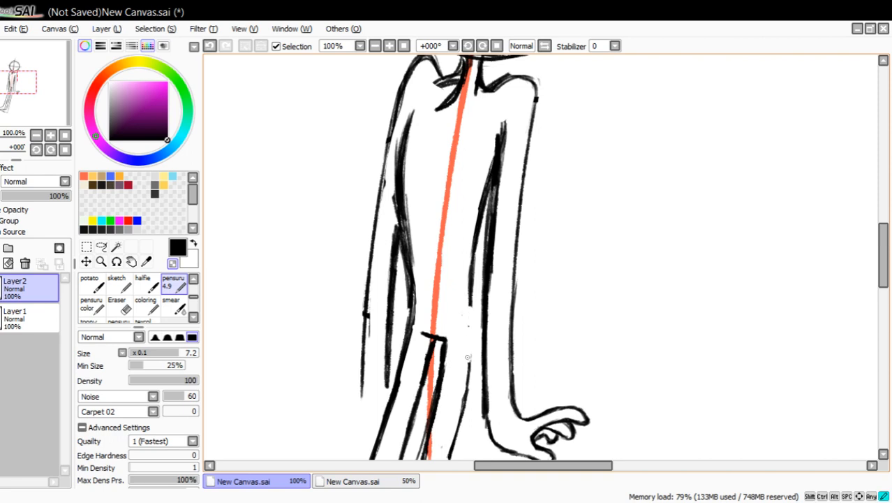
{"action": "left_click", "coordinate": [174, 263]}
{"action": "left_click_drag", "start_coordinate": [471, 291], "coordinate": [478, 358]}
{"action": "left_click_drag", "start_coordinate": [480, 326], "coordinate": [470, 384]}
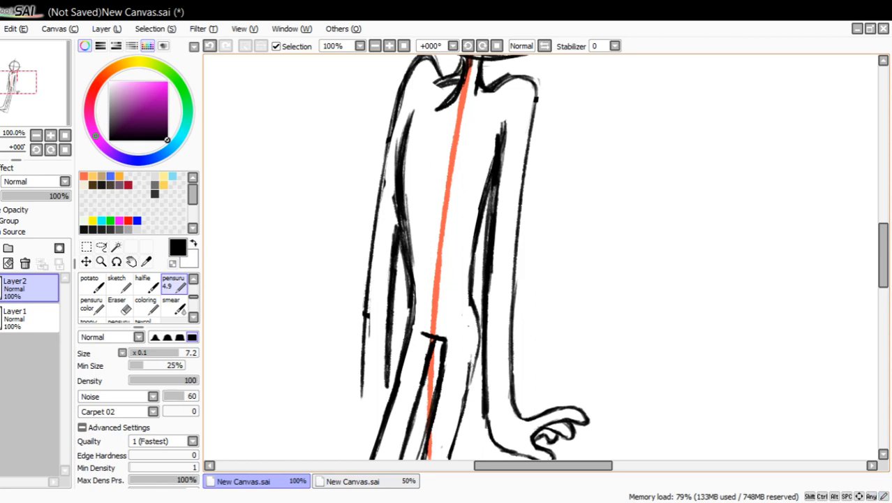
{"action": "left_click_drag", "start_coordinate": [476, 350], "coordinate": [460, 414]}
{"action": "left_click_drag", "start_coordinate": [469, 373], "coordinate": [458, 423]}
{"action": "left_click_drag", "start_coordinate": [477, 340], "coordinate": [458, 423]}
{"action": "left_click_drag", "start_coordinate": [479, 323], "coordinate": [471, 370]}
{"action": "left_click_drag", "start_coordinate": [474, 307], "coordinate": [479, 341]}
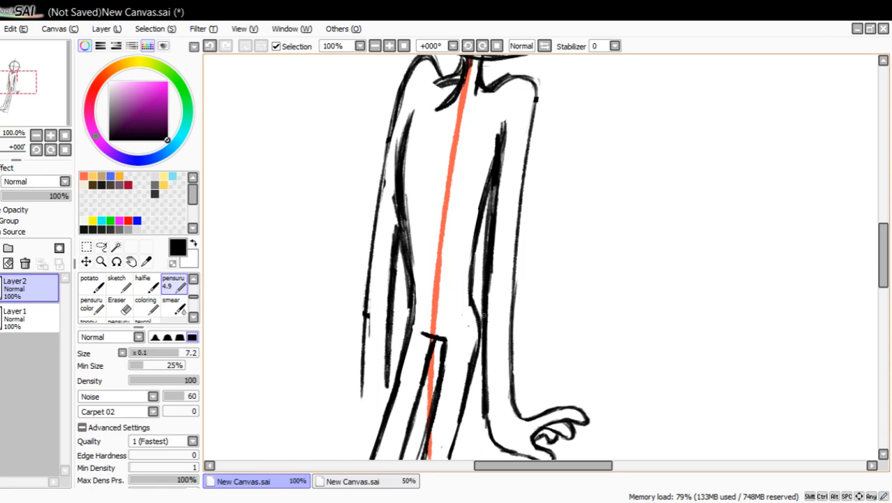
Erase the torso line overlapping the right-hand inner arm above the waist and redraw the arm line up to the armpit.
{"action": "mouse_move", "coordinate": [482, 215]}
{"action": "left_mouse_down"}
{"action": "mouse_move", "coordinate": [492, 188]}
{"action": "mouse_move", "coordinate": [476, 208]}
{"action": "mouse_move", "coordinate": [502, 129]}
{"action": "mouse_move", "coordinate": [498, 162]}
{"action": "left_mouse_up"}
{"action": "left_click", "coordinate": [172, 263]}
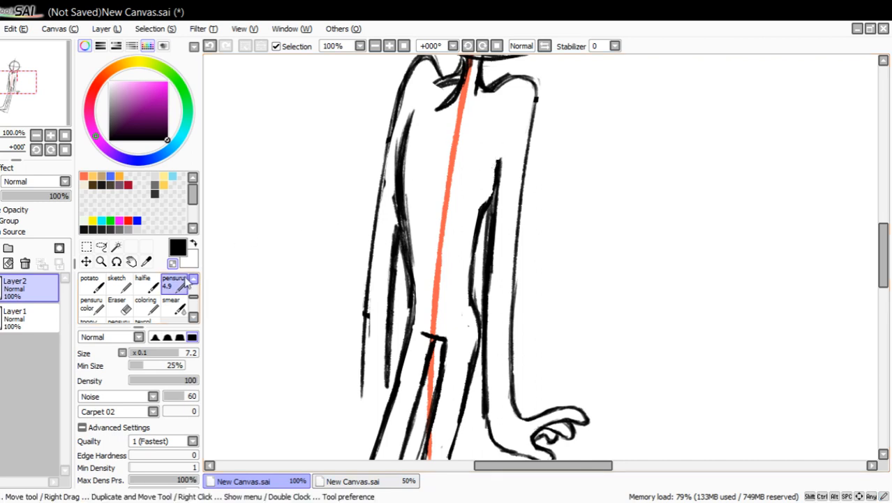
{"action": "left_click", "coordinate": [172, 262]}
{"action": "left_click_drag", "start_coordinate": [498, 169], "coordinate": [502, 139]}
Sketch an example in the empty area beside the figure: two torso side lines with a shoulder and arm on each side.
{"action": "left_click_drag", "start_coordinate": [15, 97], "coordinate": [31, 96]}
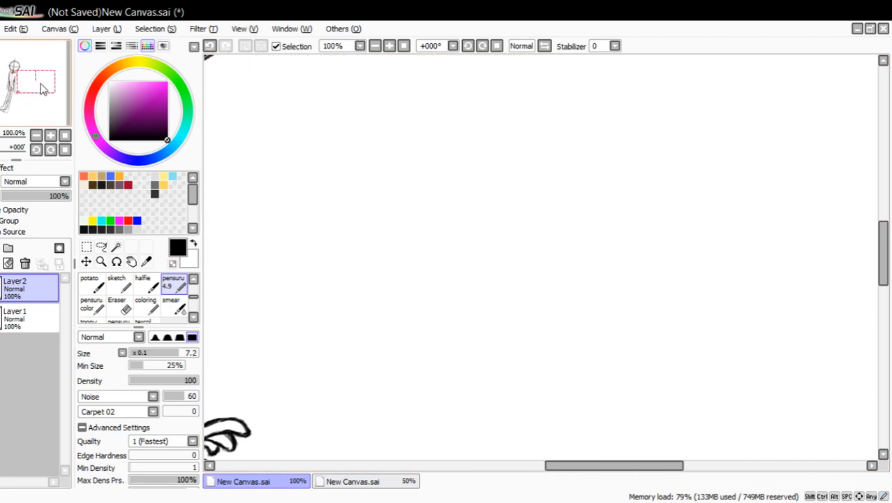
{"action": "left_click_drag", "start_coordinate": [489, 167], "coordinate": [500, 285]}
{"action": "left_click_drag", "start_coordinate": [593, 187], "coordinate": [590, 302]}
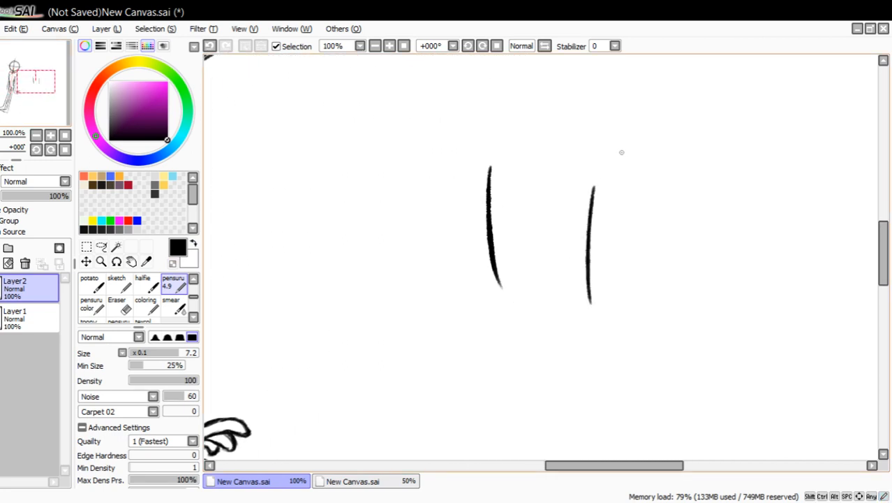
{"action": "left_click_drag", "start_coordinate": [599, 157], "coordinate": [635, 286]}
{"action": "left_click", "coordinate": [209, 46]}
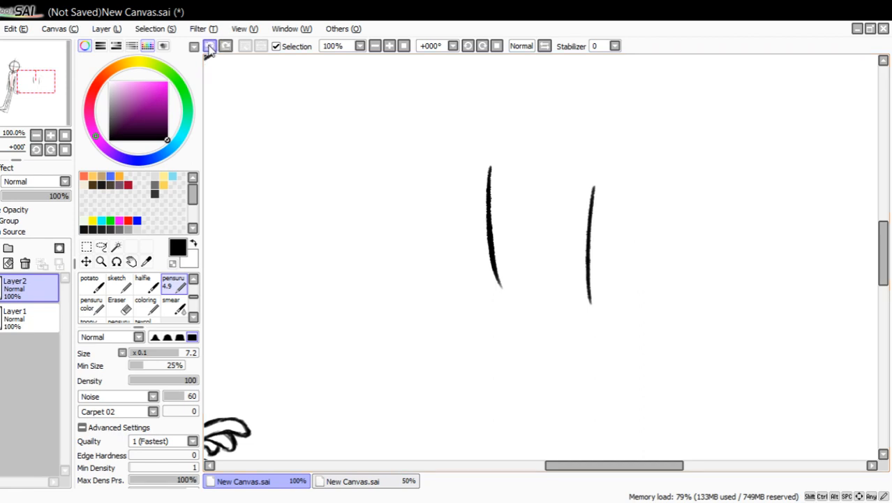
{"action": "mouse_move", "coordinate": [595, 150]}
{"action": "left_mouse_down"}
{"action": "mouse_move", "coordinate": [623, 151]}
{"action": "mouse_move", "coordinate": [674, 271]}
{"action": "left_mouse_up"}
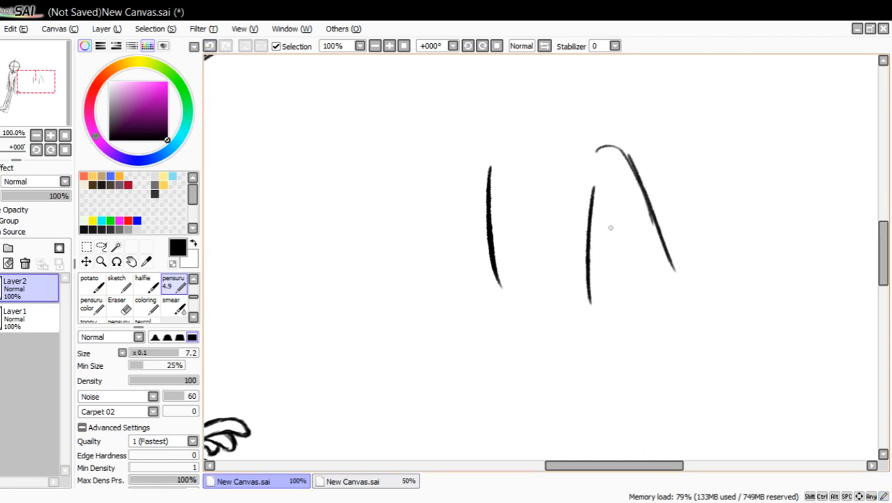
{"action": "left_click_drag", "start_coordinate": [592, 187], "coordinate": [653, 295]}
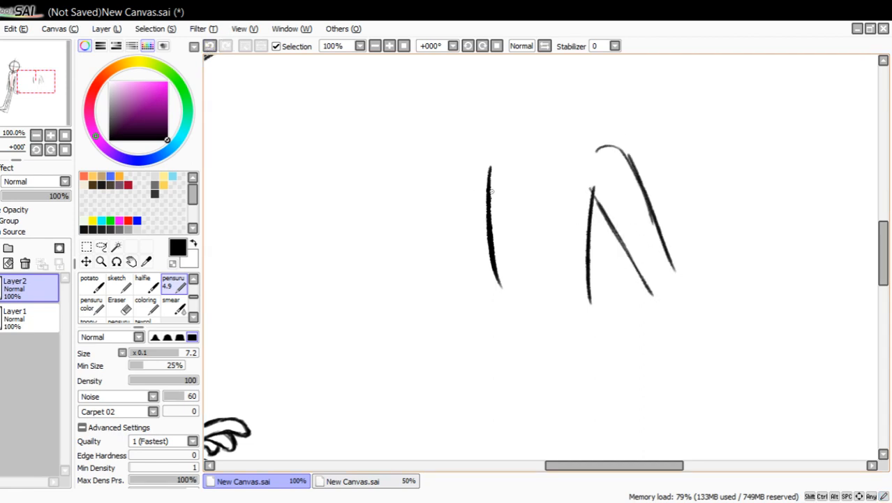
{"action": "left_click_drag", "start_coordinate": [476, 146], "coordinate": [433, 184]}
{"action": "left_click_drag", "start_coordinate": [461, 154], "coordinate": [425, 273]}
{"action": "mouse_move", "coordinate": [455, 166]}
{"action": "left_mouse_down"}
{"action": "mouse_move", "coordinate": [422, 307]}
{"action": "mouse_move", "coordinate": [470, 143]}
{"action": "left_mouse_up"}
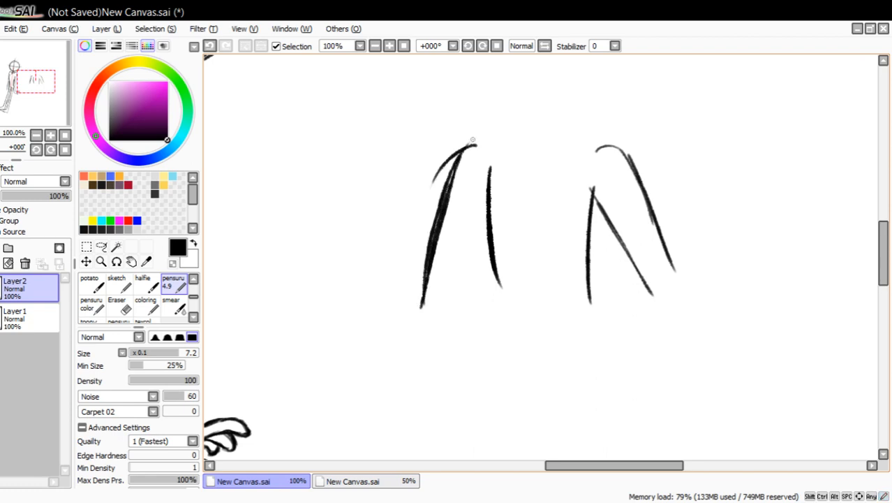
Redraw the example's right-hand torso side starting from the inner arm line, and erase its old side line and the left-hand arm.
{"action": "mouse_move", "coordinate": [603, 220]}
{"action": "left_mouse_down"}
{"action": "mouse_move", "coordinate": [591, 243]}
{"action": "mouse_move", "coordinate": [594, 298]}
{"action": "left_mouse_up"}
{"action": "left_click_drag", "start_coordinate": [592, 254], "coordinate": [595, 300]}
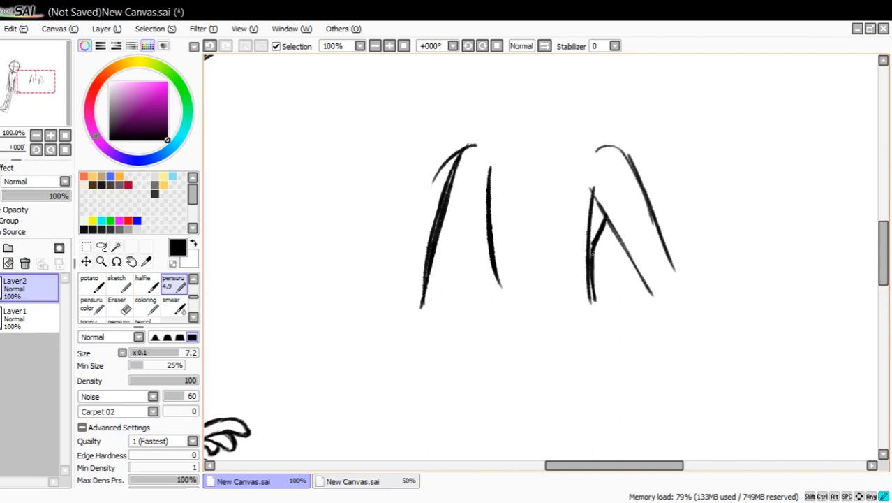
{"action": "left_click", "coordinate": [118, 307]}
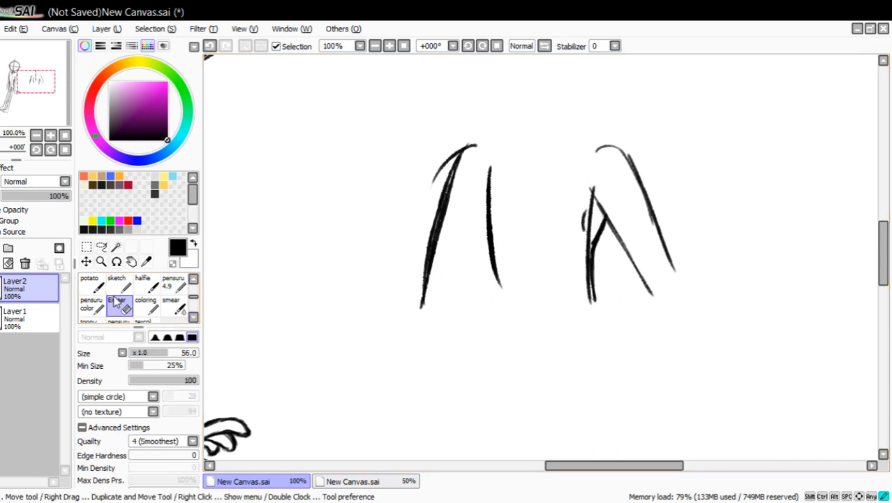
{"action": "mouse_move", "coordinate": [568, 211]}
{"action": "left_mouse_down"}
{"action": "mouse_move", "coordinate": [591, 208]}
{"action": "mouse_move", "coordinate": [577, 246]}
{"action": "mouse_move", "coordinate": [579, 296]}
{"action": "left_mouse_up"}
{"action": "mouse_move", "coordinate": [425, 328]}
{"action": "left_mouse_down"}
{"action": "mouse_move", "coordinate": [446, 178]}
{"action": "mouse_move", "coordinate": [465, 131]}
{"action": "left_mouse_up"}
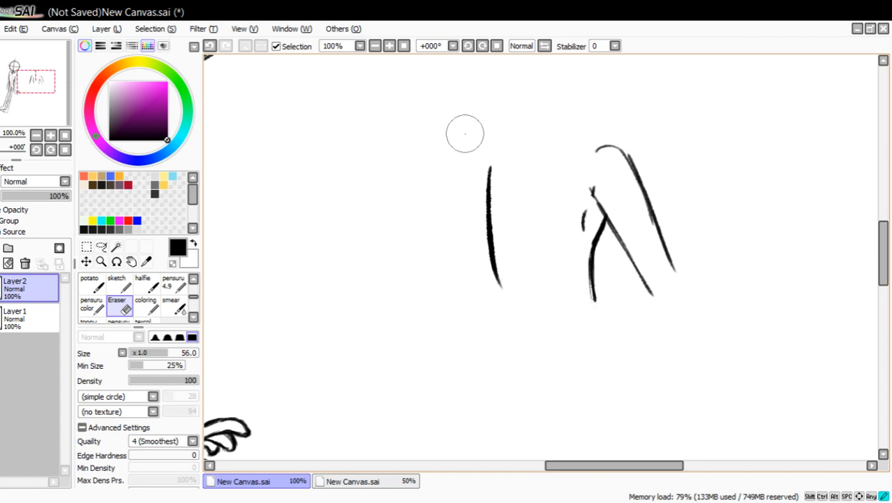
{"action": "left_click", "coordinate": [173, 282]}
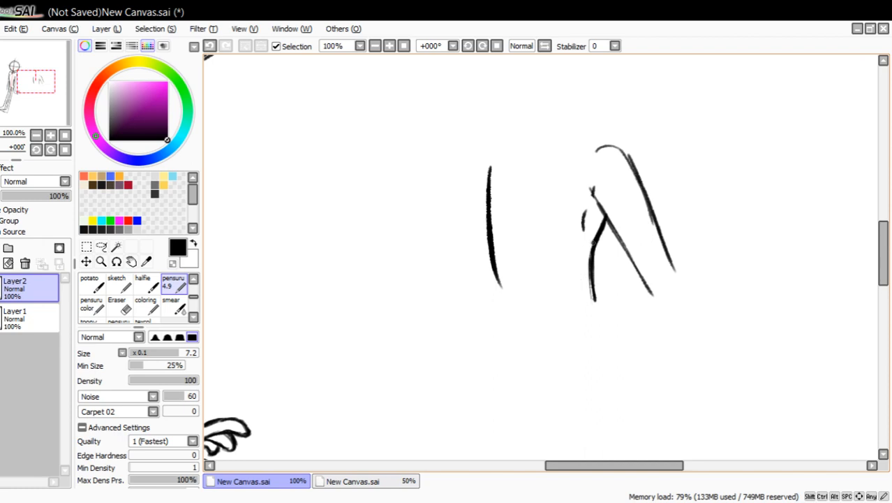
{"action": "left_click_drag", "start_coordinate": [594, 301], "coordinate": [598, 229]}
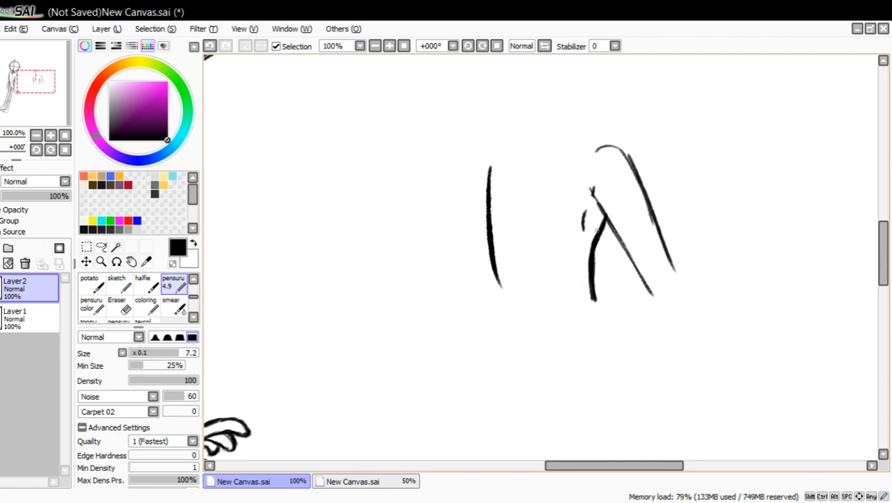
Thicken the example's shoulder and arm lines, then try a straight torso side from the armpit and undo it.
{"action": "mouse_move", "coordinate": [591, 151]}
{"action": "left_mouse_down"}
{"action": "mouse_move", "coordinate": [576, 136]}
{"action": "mouse_move", "coordinate": [625, 170]}
{"action": "mouse_move", "coordinate": [654, 230]}
{"action": "mouse_move", "coordinate": [638, 180]}
{"action": "mouse_move", "coordinate": [687, 286]}
{"action": "left_mouse_up"}
{"action": "left_click_drag", "start_coordinate": [596, 203], "coordinate": [648, 301]}
{"action": "left_click_drag", "start_coordinate": [648, 301], "coordinate": [603, 205]}
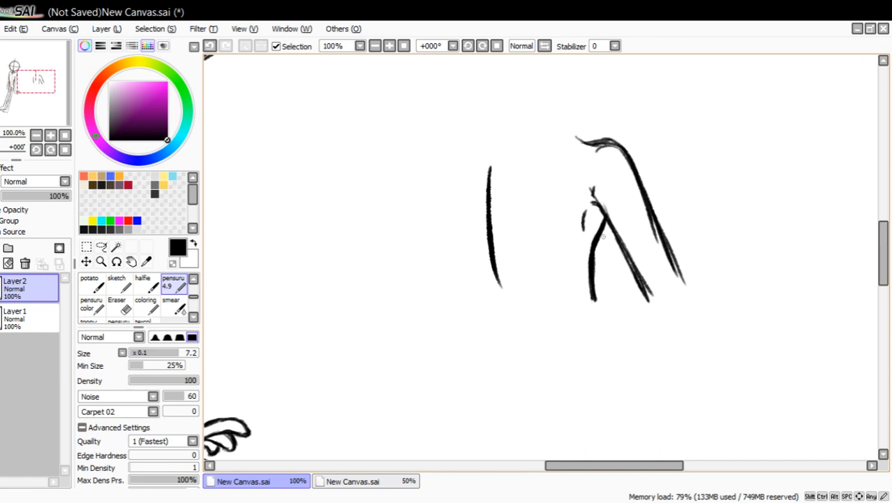
{"action": "left_click_drag", "start_coordinate": [597, 203], "coordinate": [591, 268]}
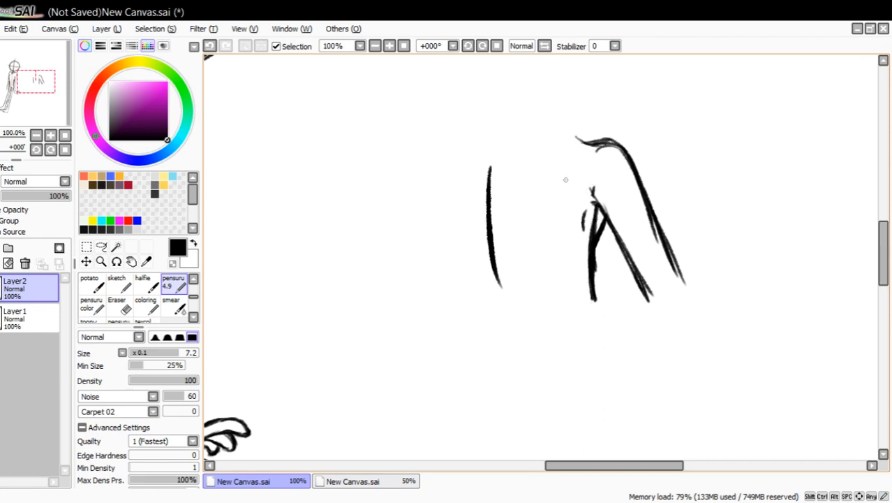
{"action": "left_click", "coordinate": [210, 46]}
Erase the whole torso and arm example beside the figure.
{"action": "left_click", "coordinate": [116, 305]}
{"action": "mouse_move", "coordinate": [491, 190]}
{"action": "left_mouse_down"}
{"action": "mouse_move", "coordinate": [478, 227]}
{"action": "mouse_move", "coordinate": [493, 283]}
{"action": "left_mouse_up"}
{"action": "mouse_move", "coordinate": [590, 128]}
{"action": "left_mouse_down"}
{"action": "mouse_move", "coordinate": [568, 138]}
{"action": "mouse_move", "coordinate": [634, 177]}
{"action": "mouse_move", "coordinate": [679, 281]}
{"action": "mouse_move", "coordinate": [665, 301]}
{"action": "mouse_move", "coordinate": [588, 172]}
{"action": "mouse_move", "coordinate": [608, 313]}
{"action": "left_mouse_up"}
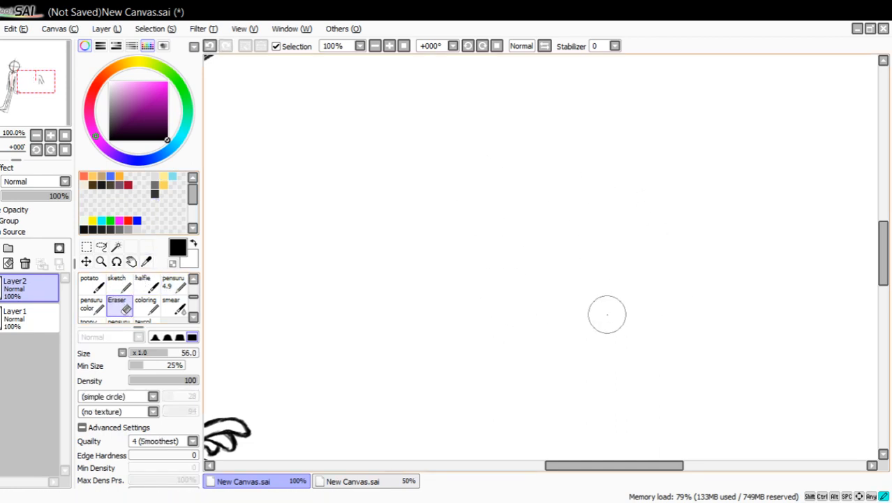
Touch up the left-hand torso line below the armpit with the pensuru 4.9 brush.
{"action": "mouse_move", "coordinate": [53, 63]}
{"action": "left_mouse_down"}
{"action": "mouse_move", "coordinate": [62, 81]}
{"action": "mouse_move", "coordinate": [45, 73]}
{"action": "left_mouse_up"}
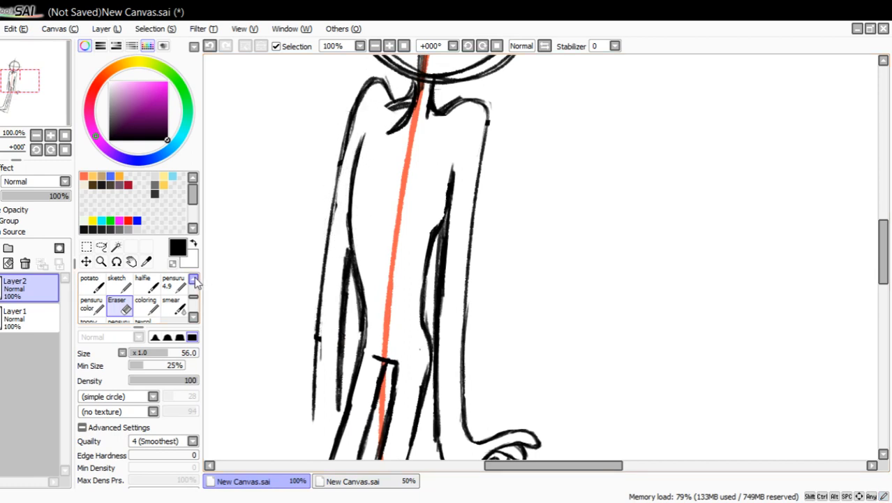
{"action": "left_click", "coordinate": [173, 282]}
{"action": "left_click_drag", "start_coordinate": [352, 162], "coordinate": [347, 208]}
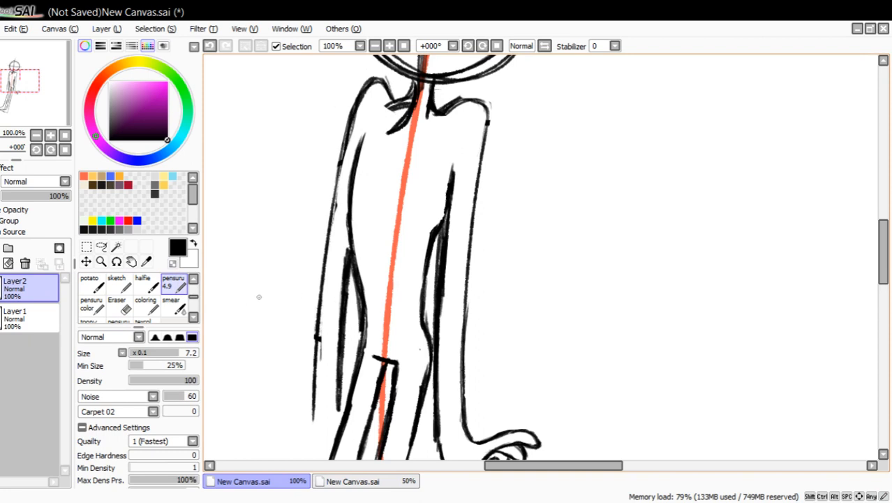
Darken the near foot's top line, the sole from the toe to the heel, and the toe tip.
{"action": "left_click_drag", "start_coordinate": [52, 106], "coordinate": [37, 124]}
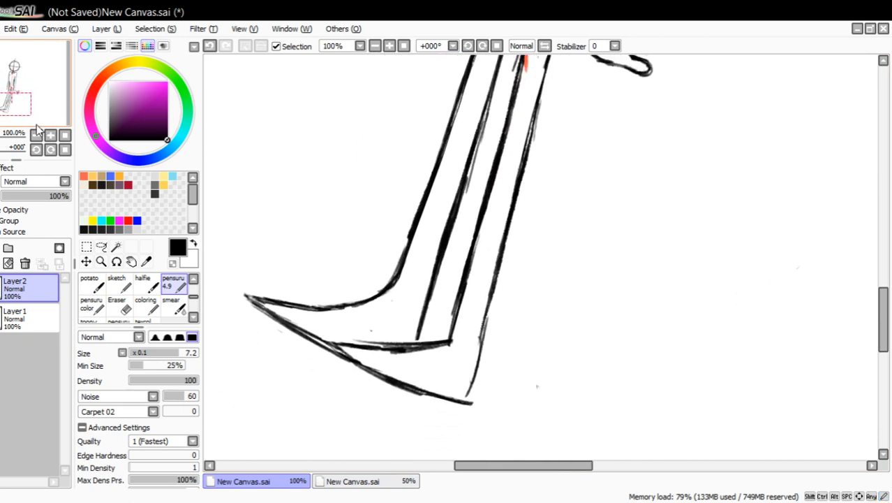
{"action": "mouse_move", "coordinate": [335, 340]}
{"action": "left_mouse_down"}
{"action": "mouse_move", "coordinate": [417, 342]}
{"action": "mouse_move", "coordinate": [385, 342]}
{"action": "left_mouse_up"}
{"action": "left_click_drag", "start_coordinate": [316, 339], "coordinate": [386, 342]}
{"action": "left_click_drag", "start_coordinate": [314, 337], "coordinate": [461, 402]}
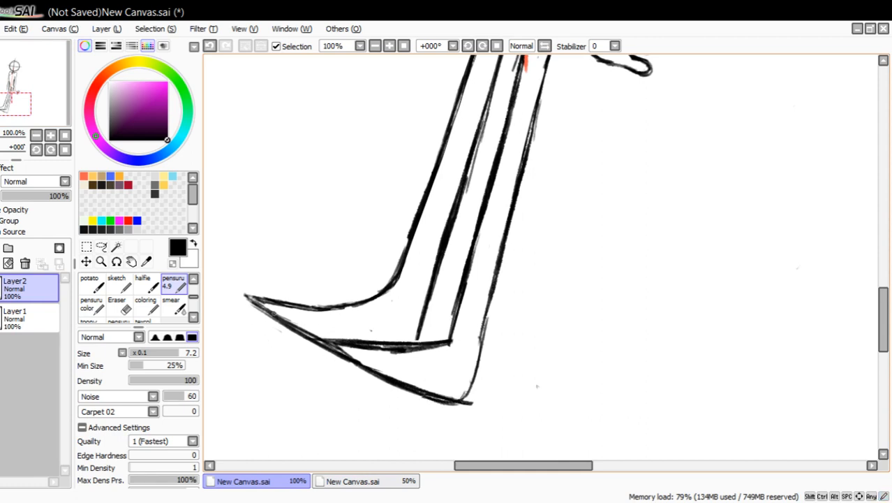
{"action": "left_click_drag", "start_coordinate": [273, 313], "coordinate": [248, 295]}
{"action": "left_click_drag", "start_coordinate": [248, 295], "coordinate": [317, 309]}
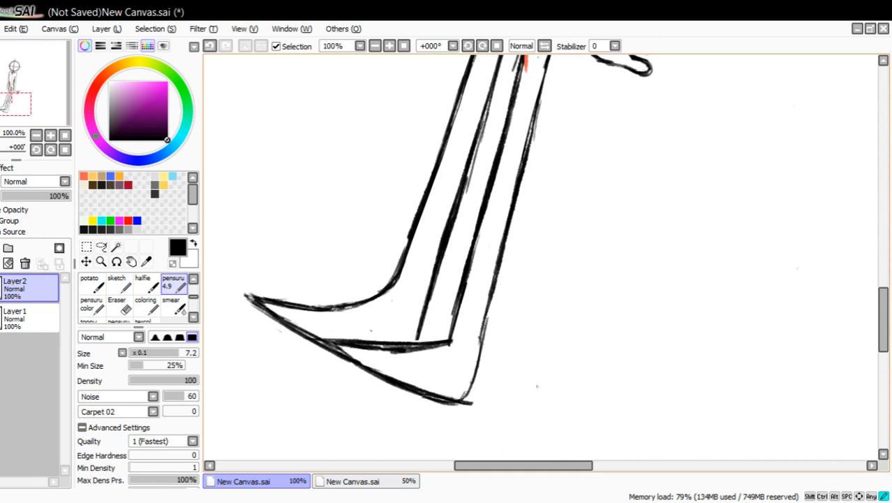
Clean up the near foot's top line with a size 29 eraser and redraw its toe end where it meets the sole.
{"action": "left_click", "coordinate": [120, 307]}
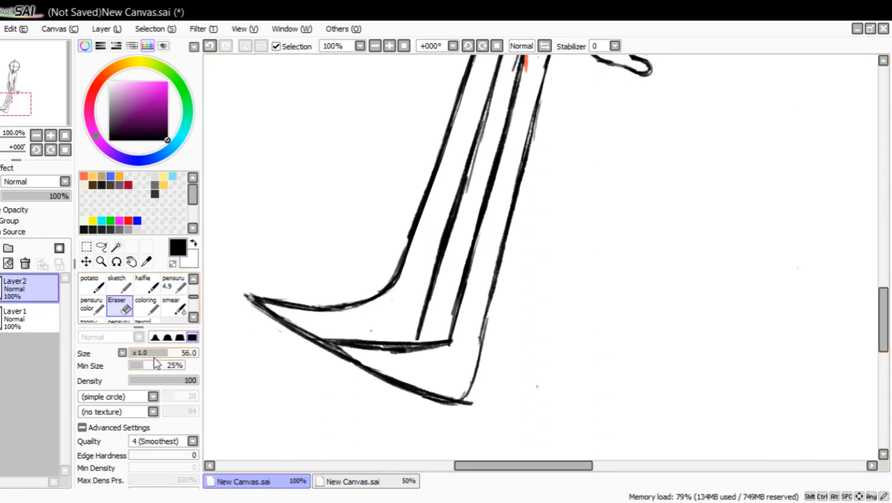
{"action": "mouse_move", "coordinate": [338, 347]}
{"action": "left_mouse_down"}
{"action": "mouse_move", "coordinate": [460, 346]}
{"action": "mouse_move", "coordinate": [354, 349]}
{"action": "left_mouse_up"}
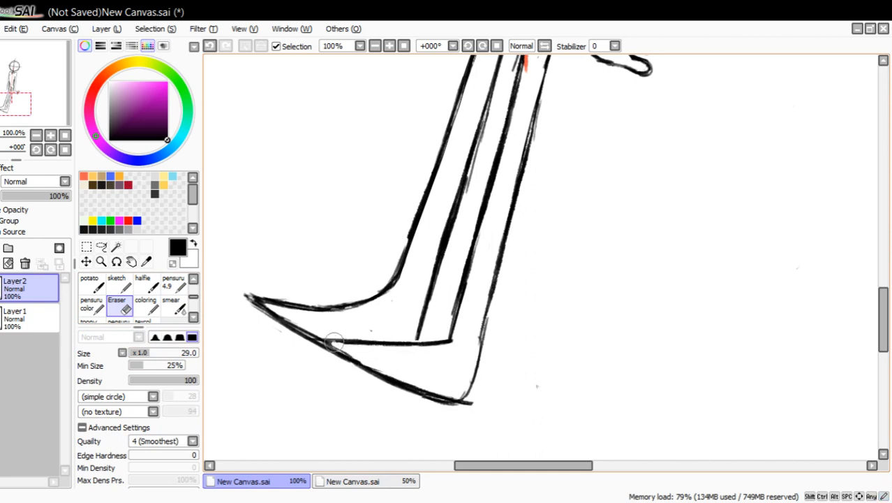
{"action": "left_click", "coordinate": [173, 283]}
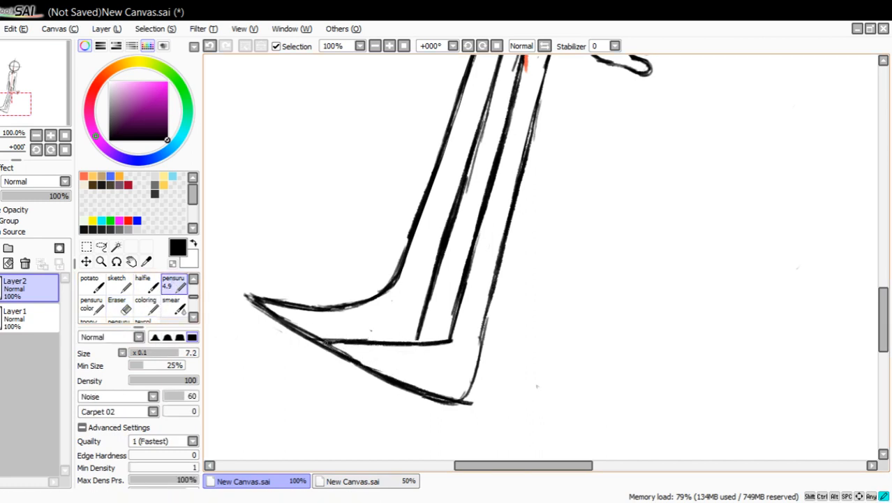
{"action": "mouse_move", "coordinate": [351, 340]}
{"action": "left_mouse_down"}
{"action": "mouse_move", "coordinate": [328, 346]}
{"action": "mouse_move", "coordinate": [399, 385]}
{"action": "mouse_move", "coordinate": [354, 364]}
{"action": "mouse_move", "coordinate": [361, 337]}
{"action": "mouse_move", "coordinate": [305, 328]}
{"action": "mouse_move", "coordinate": [360, 363]}
{"action": "left_mouse_up"}
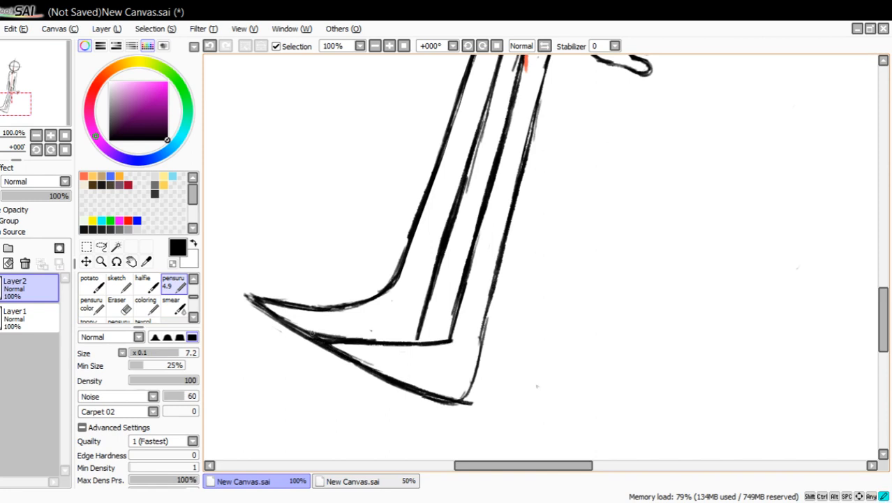
{"action": "left_click_drag", "start_coordinate": [307, 333], "coordinate": [389, 341]}
{"action": "left_click", "coordinate": [119, 305]}
{"action": "left_click", "coordinate": [174, 287]}
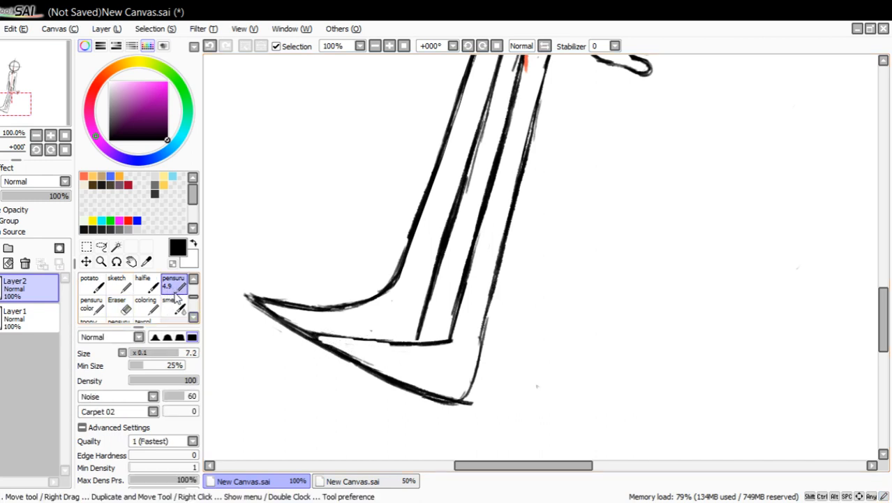
{"action": "mouse_move", "coordinate": [318, 337]}
{"action": "left_mouse_down"}
{"action": "mouse_move", "coordinate": [386, 343]}
{"action": "mouse_move", "coordinate": [311, 333]}
{"action": "mouse_move", "coordinate": [356, 363]}
{"action": "left_mouse_up"}
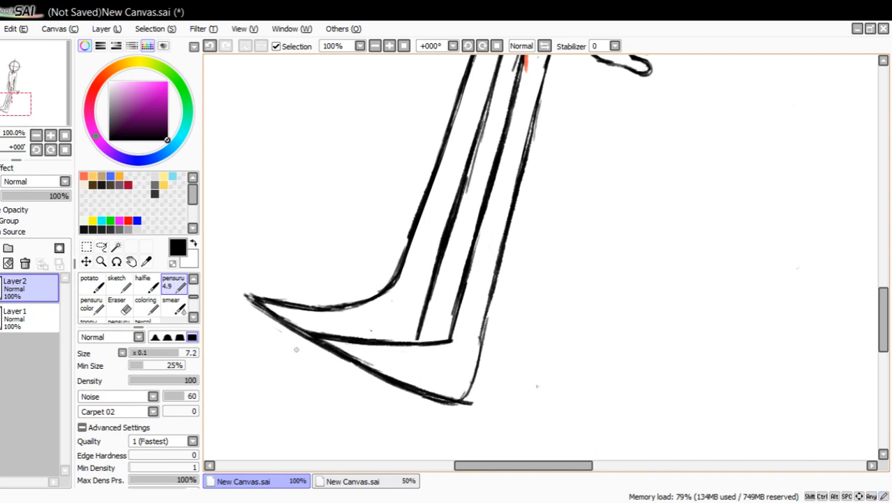
Thicken the back of the leg down to the heel and extend the inner leg line to the foot's top line.
{"action": "left_click_drag", "start_coordinate": [462, 390], "coordinate": [486, 279]}
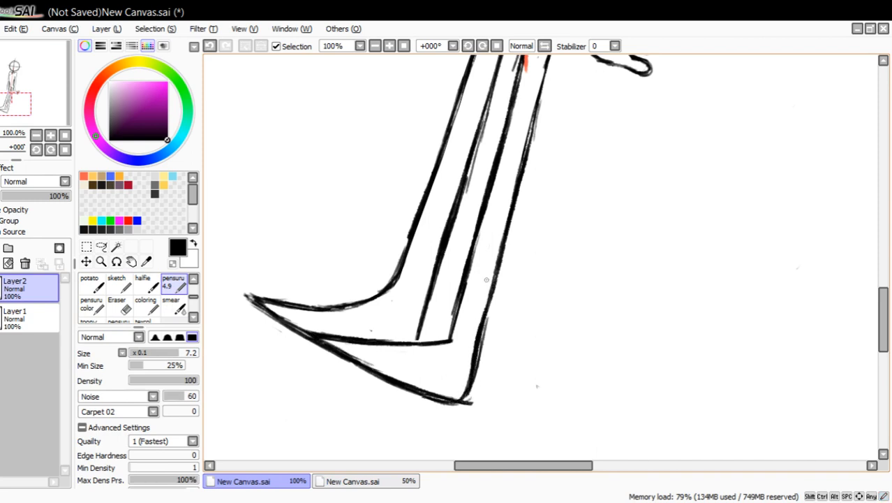
{"action": "left_click", "coordinate": [210, 46]}
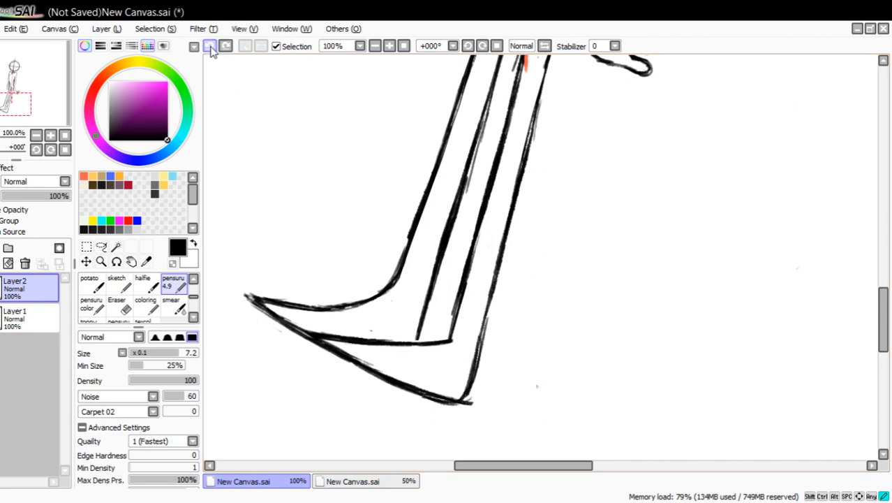
{"action": "mouse_move", "coordinate": [490, 299]}
{"action": "left_mouse_down"}
{"action": "mouse_move", "coordinate": [473, 396]}
{"action": "mouse_move", "coordinate": [496, 270]}
{"action": "left_mouse_up"}
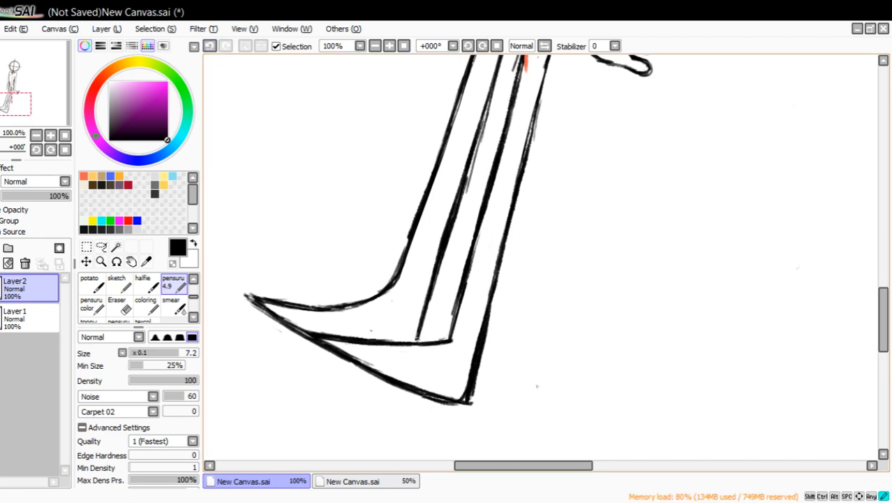
{"action": "left_click_drag", "start_coordinate": [417, 339], "coordinate": [416, 344]}
Erase the near foot's top line with the adjoining part of the sole, and redraw both slightly higher with pensuru 4.9.
{"action": "mouse_move", "coordinate": [450, 340]}
{"action": "left_mouse_down"}
{"action": "mouse_move", "coordinate": [367, 344]}
{"action": "mouse_move", "coordinate": [297, 322]}
{"action": "left_mouse_up"}
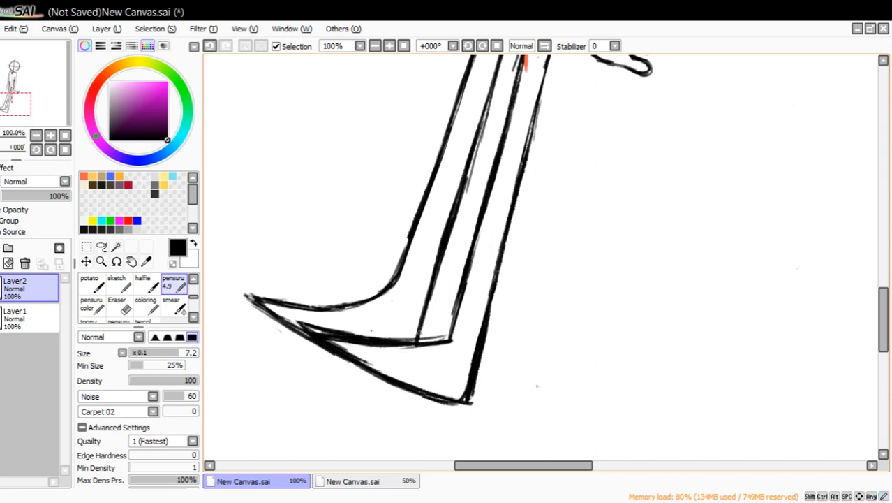
{"action": "left_click", "coordinate": [119, 305]}
{"action": "mouse_move", "coordinate": [296, 334]}
{"action": "left_mouse_down"}
{"action": "mouse_move", "coordinate": [330, 326]}
{"action": "mouse_move", "coordinate": [314, 336]}
{"action": "mouse_move", "coordinate": [307, 324]}
{"action": "mouse_move", "coordinate": [327, 339]}
{"action": "mouse_move", "coordinate": [309, 335]}
{"action": "mouse_move", "coordinate": [339, 344]}
{"action": "mouse_move", "coordinate": [405, 347]}
{"action": "mouse_move", "coordinate": [402, 335]}
{"action": "mouse_move", "coordinate": [433, 339]}
{"action": "left_mouse_up"}
{"action": "left_click", "coordinate": [173, 282]}
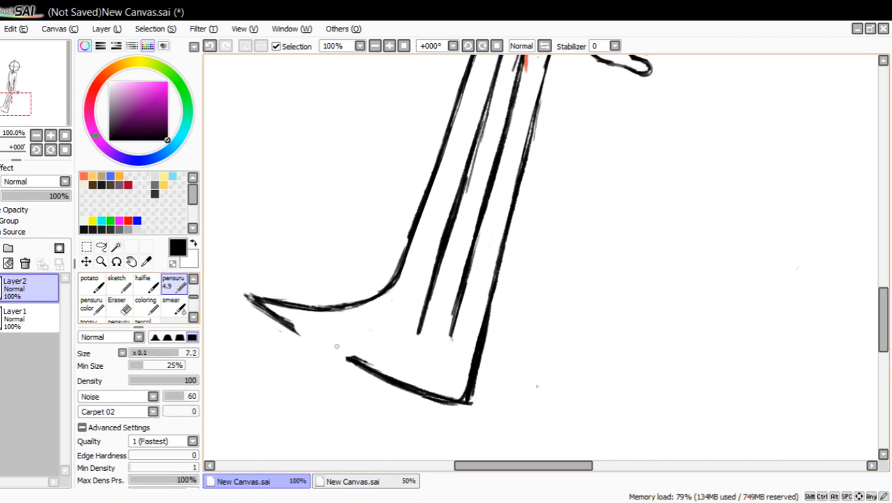
{"action": "mouse_move", "coordinate": [358, 363]}
{"action": "left_mouse_down"}
{"action": "mouse_move", "coordinate": [316, 333]}
{"action": "mouse_move", "coordinate": [432, 336]}
{"action": "mouse_move", "coordinate": [453, 328]}
{"action": "mouse_move", "coordinate": [350, 341]}
{"action": "left_mouse_up"}
{"action": "mouse_move", "coordinate": [424, 332]}
{"action": "left_mouse_down"}
{"action": "mouse_move", "coordinate": [310, 333]}
{"action": "mouse_move", "coordinate": [352, 357]}
{"action": "left_mouse_up"}
{"action": "left_click_drag", "start_coordinate": [287, 323], "coordinate": [303, 329]}
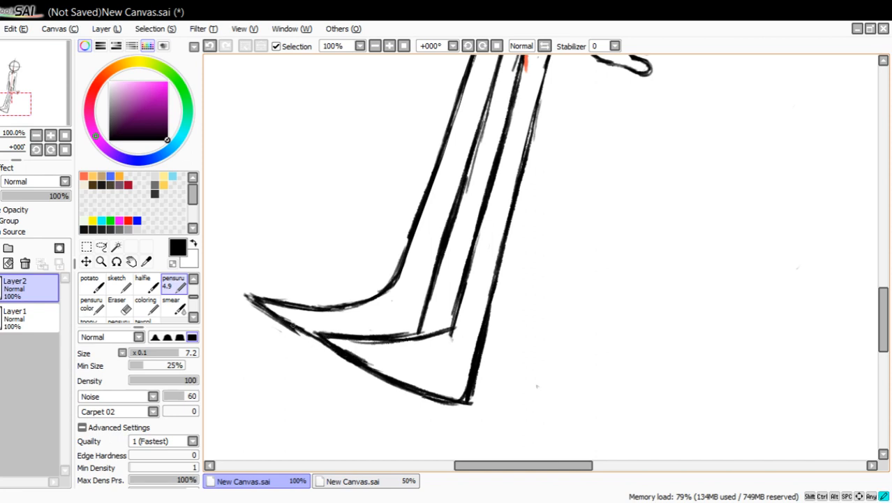
{"action": "mouse_move", "coordinate": [422, 329]}
{"action": "left_mouse_down"}
{"action": "mouse_move", "coordinate": [377, 333]}
{"action": "mouse_move", "coordinate": [387, 335]}
{"action": "left_mouse_up"}
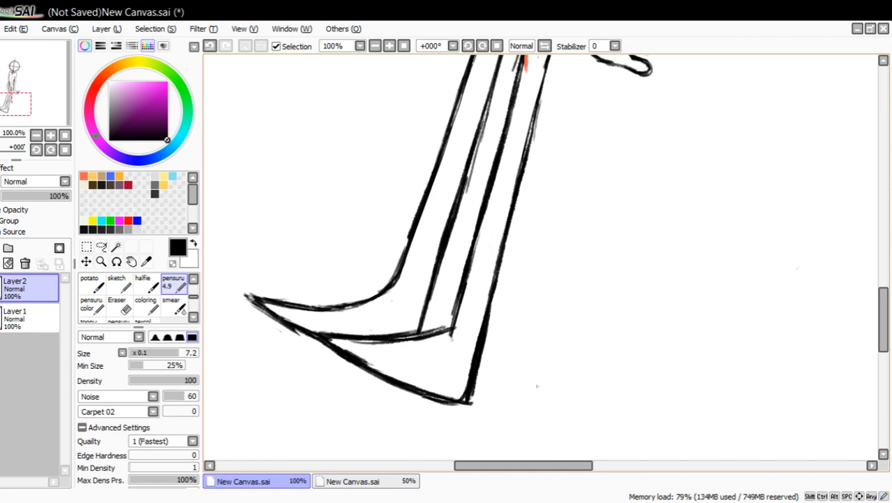
Erase the near foot's top line together with the adjoining part of the sole where the two feet meet.
{"action": "mouse_move", "coordinate": [443, 328]}
{"action": "left_mouse_down"}
{"action": "mouse_move", "coordinate": [370, 336]}
{"action": "mouse_move", "coordinate": [299, 324]}
{"action": "left_mouse_up"}
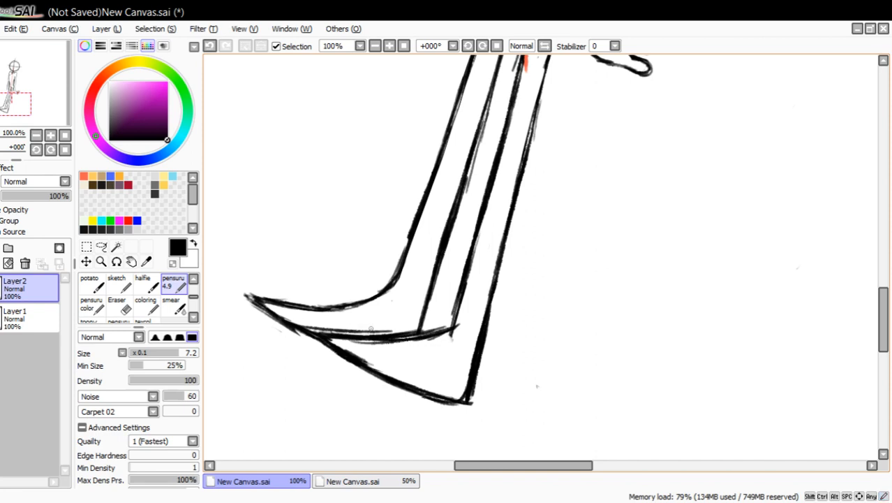
{"action": "mouse_move", "coordinate": [377, 330]}
{"action": "left_mouse_down"}
{"action": "mouse_move", "coordinate": [299, 323]}
{"action": "mouse_move", "coordinate": [443, 325]}
{"action": "left_mouse_up"}
{"action": "left_click", "coordinate": [119, 305]}
{"action": "mouse_move", "coordinate": [316, 319]}
{"action": "left_mouse_down"}
{"action": "mouse_move", "coordinate": [333, 342]}
{"action": "mouse_move", "coordinate": [297, 322]}
{"action": "mouse_move", "coordinate": [414, 342]}
{"action": "mouse_move", "coordinate": [395, 332]}
{"action": "mouse_move", "coordinate": [430, 337]}
{"action": "mouse_move", "coordinate": [442, 319]}
{"action": "left_mouse_up"}
{"action": "mouse_move", "coordinate": [376, 358]}
{"action": "left_mouse_down"}
{"action": "mouse_move", "coordinate": [340, 343]}
{"action": "mouse_move", "coordinate": [414, 361]}
{"action": "mouse_move", "coordinate": [441, 341]}
{"action": "mouse_move", "coordinate": [414, 334]}
{"action": "left_mouse_up"}
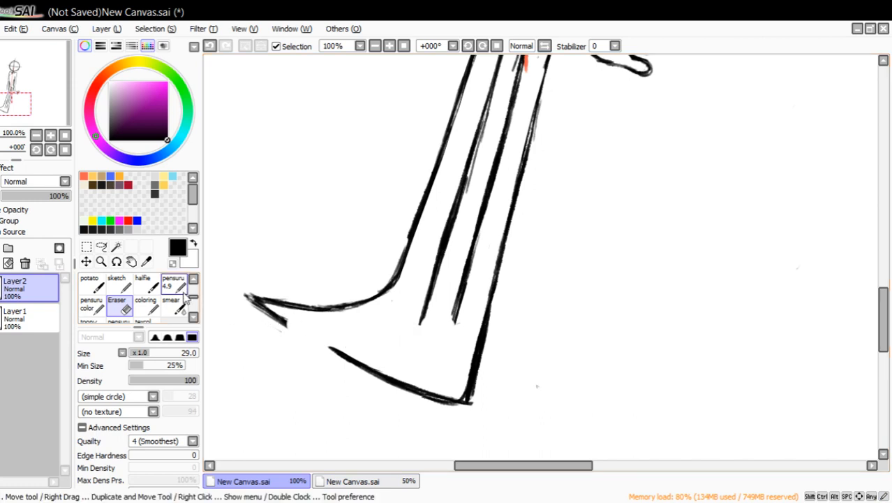
Redraw the near foot's top line lower with pensuru 4.9, curving up to the ankle, and redraw the far foot's sole to meet it.
{"action": "left_click", "coordinate": [173, 283]}
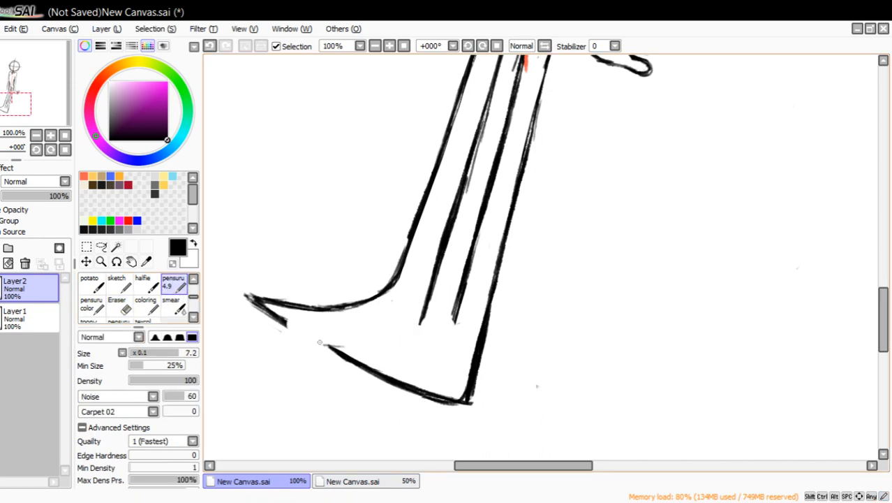
{"action": "mouse_move", "coordinate": [320, 342]}
{"action": "left_mouse_down"}
{"action": "mouse_move", "coordinate": [418, 345]}
{"action": "mouse_move", "coordinate": [409, 343]}
{"action": "mouse_move", "coordinate": [450, 323]}
{"action": "left_mouse_up"}
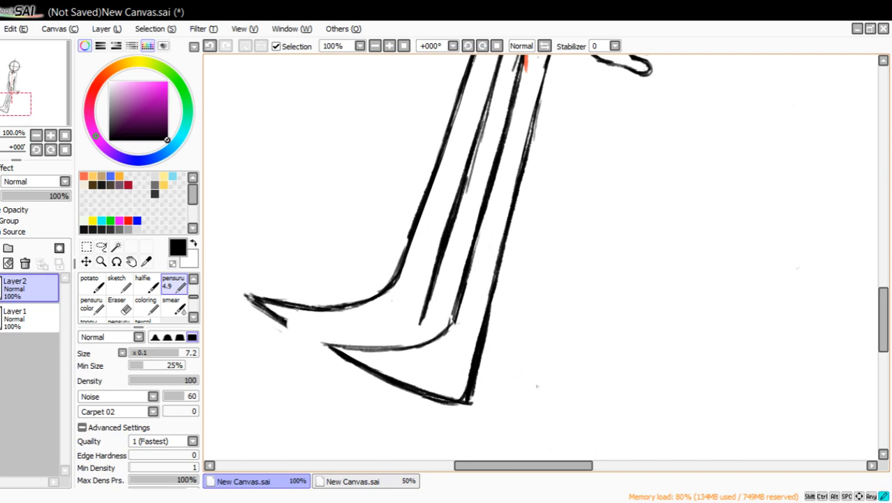
{"action": "mouse_move", "coordinate": [328, 306]}
{"action": "left_mouse_down"}
{"action": "mouse_move", "coordinate": [272, 307]}
{"action": "mouse_move", "coordinate": [350, 342]}
{"action": "left_mouse_up"}
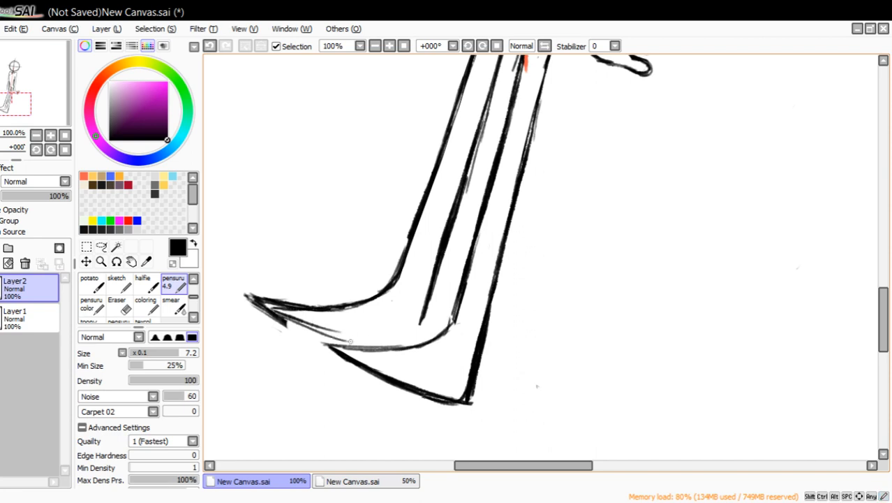
{"action": "left_click_drag", "start_coordinate": [280, 320], "coordinate": [367, 349]}
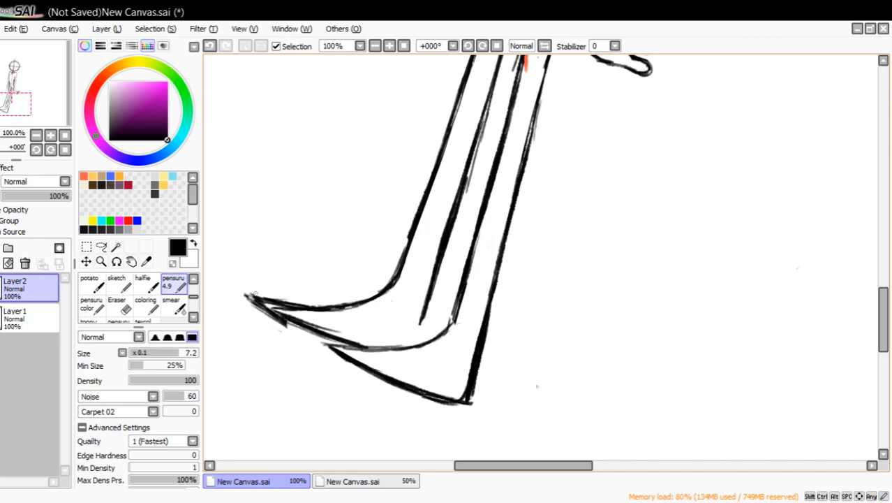
Erase the far foot's old toe tip so the foot ends shorter at the new sole line.
{"action": "left_click", "coordinate": [123, 317]}
{"action": "mouse_move", "coordinate": [289, 320]}
{"action": "left_mouse_down"}
{"action": "mouse_move", "coordinate": [294, 334]}
{"action": "mouse_move", "coordinate": [255, 285]}
{"action": "mouse_move", "coordinate": [289, 299]}
{"action": "mouse_move", "coordinate": [278, 303]}
{"action": "mouse_move", "coordinate": [304, 301]}
{"action": "left_mouse_up"}
{"action": "left_click_drag", "start_coordinate": [245, 297], "coordinate": [276, 319]}
Extend the far leg's back line to the near foot's top line with pensuru 4.9, darken that curve, and sharpen the far foot's toe tip.
{"action": "left_click", "coordinate": [173, 283]}
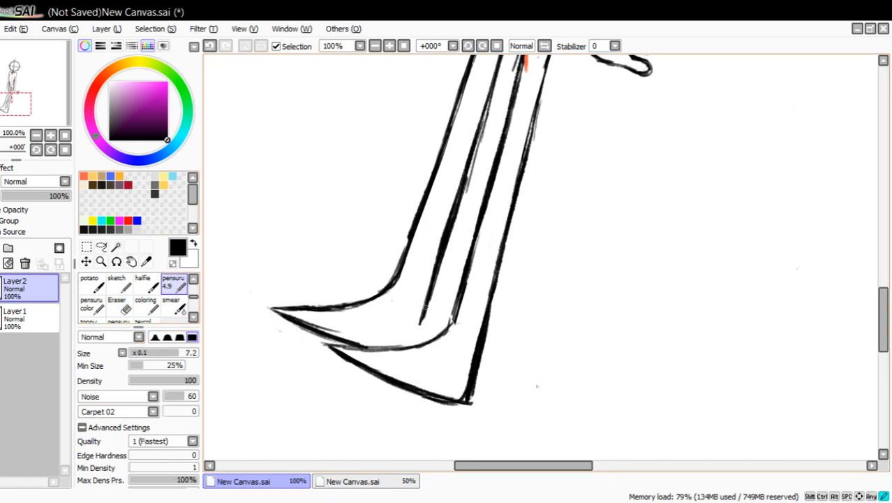
{"action": "left_click_drag", "start_coordinate": [420, 322], "coordinate": [414, 349]}
{"action": "mouse_move", "coordinate": [334, 347]}
{"action": "left_mouse_down"}
{"action": "mouse_move", "coordinate": [421, 346]}
{"action": "mouse_move", "coordinate": [444, 334]}
{"action": "mouse_move", "coordinate": [451, 303]}
{"action": "left_mouse_up"}
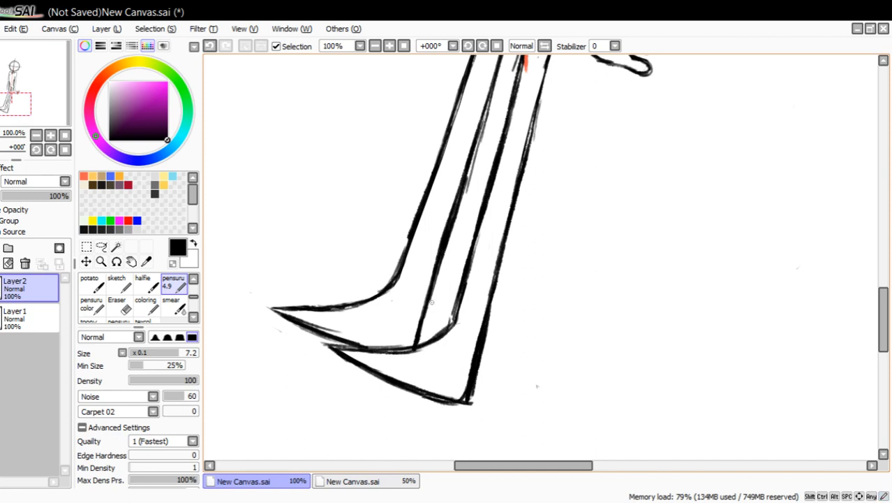
{"action": "left_click_drag", "start_coordinate": [49, 107], "coordinate": [50, 106]}
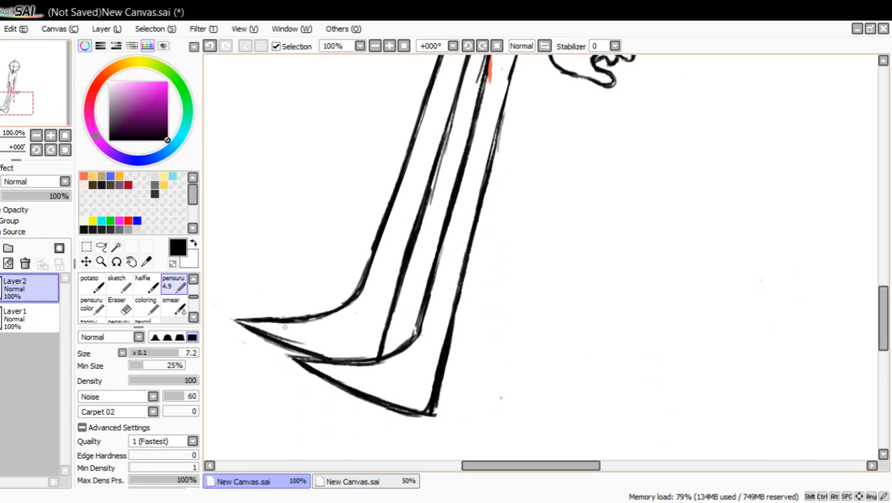
{"action": "left_click_drag", "start_coordinate": [235, 317], "coordinate": [275, 338]}
{"action": "left_click_drag", "start_coordinate": [232, 316], "coordinate": [270, 320]}
Try to sketch the far hand's first finger from the end of the forearm at 150% zoom, then erase it.
{"action": "mouse_move", "coordinate": [54, 95]}
{"action": "left_mouse_down"}
{"action": "mouse_move", "coordinate": [59, 66]}
{"action": "mouse_move", "coordinate": [55, 81]}
{"action": "left_mouse_up"}
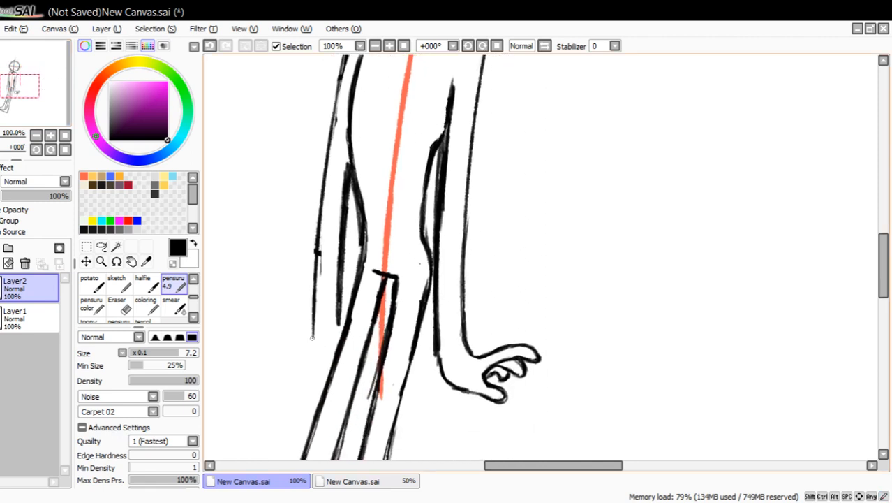
{"action": "mouse_move", "coordinate": [307, 335]}
{"action": "left_mouse_down"}
{"action": "mouse_move", "coordinate": [284, 323]}
{"action": "mouse_move", "coordinate": [264, 332]}
{"action": "mouse_move", "coordinate": [262, 345]}
{"action": "mouse_move", "coordinate": [255, 340]}
{"action": "mouse_move", "coordinate": [281, 321]}
{"action": "left_mouse_up"}
{"action": "left_click", "coordinate": [117, 305]}
{"action": "left_click_drag", "start_coordinate": [23, 100], "coordinate": [20, 100]}
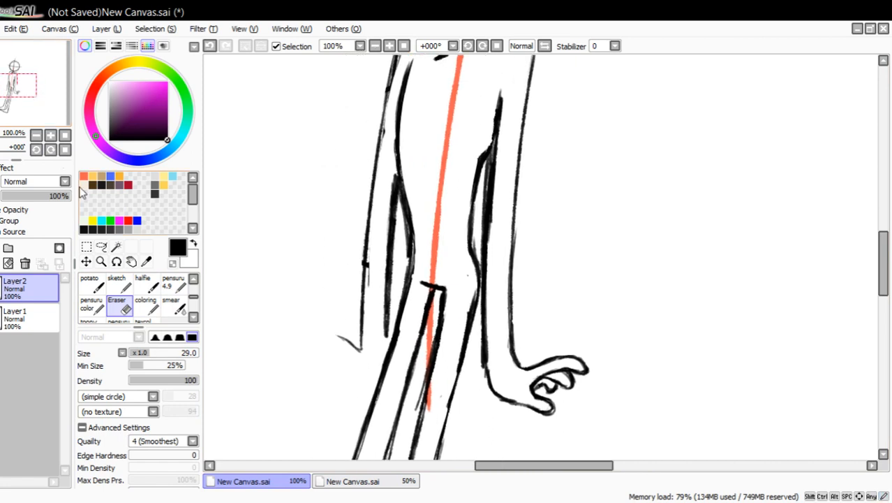
{"action": "left_click", "coordinate": [101, 262]}
{"action": "left_click", "coordinate": [256, 362]}
{"action": "left_click", "coordinate": [172, 285]}
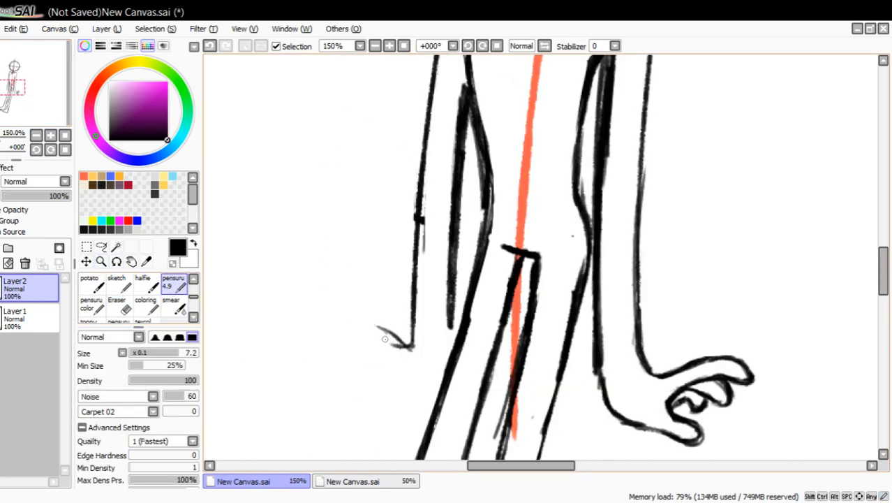
{"action": "mouse_move", "coordinate": [408, 345]}
{"action": "left_mouse_down"}
{"action": "mouse_move", "coordinate": [346, 315]}
{"action": "mouse_move", "coordinate": [321, 318]}
{"action": "mouse_move", "coordinate": [406, 366]}
{"action": "mouse_move", "coordinate": [327, 334]}
{"action": "mouse_move", "coordinate": [335, 316]}
{"action": "mouse_move", "coordinate": [389, 343]}
{"action": "mouse_move", "coordinate": [347, 325]}
{"action": "left_mouse_up"}
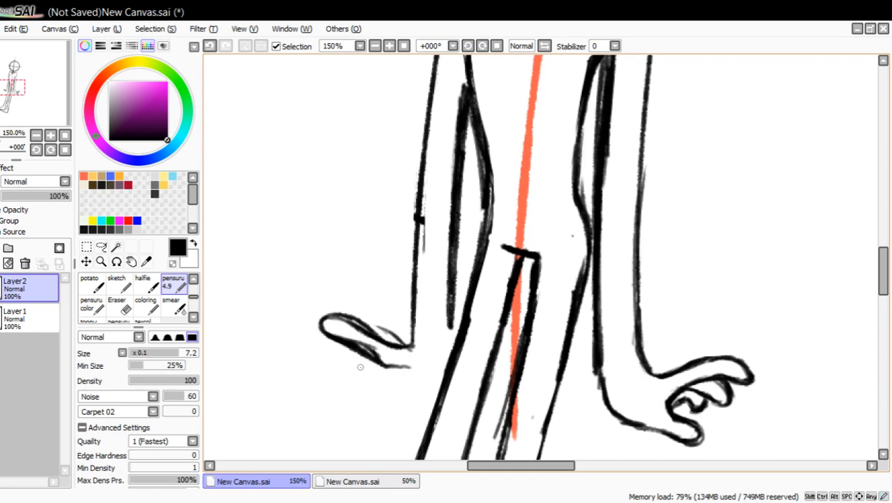
{"action": "left_click", "coordinate": [117, 305]}
{"action": "mouse_move", "coordinate": [315, 353]}
{"action": "left_mouse_down"}
{"action": "mouse_move", "coordinate": [334, 359]}
{"action": "mouse_move", "coordinate": [382, 335]}
{"action": "mouse_move", "coordinate": [297, 359]}
{"action": "left_mouse_up"}
With the view temporarily flipped horizontally, draw the far hand's outline with index finger, thumb and wrist in pensuru 4.9.
{"action": "left_click", "coordinate": [173, 283]}
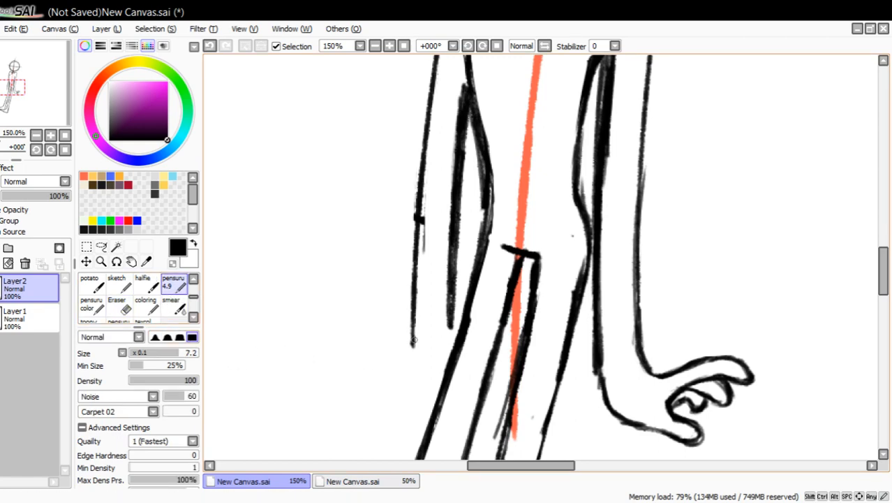
{"action": "left_click_drag", "start_coordinate": [402, 346], "coordinate": [394, 348]}
{"action": "left_click", "coordinate": [545, 45]}
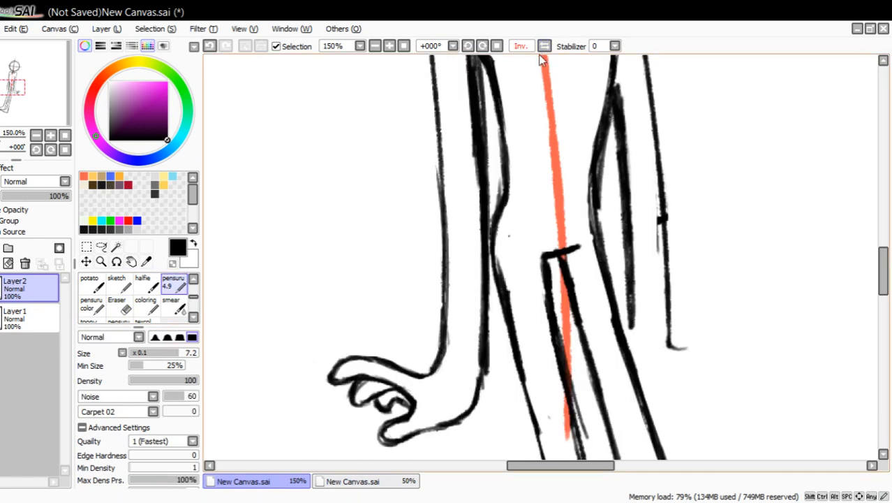
{"action": "mouse_move", "coordinate": [668, 328]}
{"action": "left_mouse_down"}
{"action": "mouse_move", "coordinate": [680, 356]}
{"action": "mouse_move", "coordinate": [739, 343]}
{"action": "mouse_move", "coordinate": [771, 354]}
{"action": "mouse_move", "coordinate": [755, 368]}
{"action": "left_mouse_up"}
{"action": "mouse_move", "coordinate": [741, 369]}
{"action": "left_mouse_down"}
{"action": "mouse_move", "coordinate": [702, 392]}
{"action": "mouse_move", "coordinate": [734, 414]}
{"action": "mouse_move", "coordinate": [710, 403]}
{"action": "mouse_move", "coordinate": [737, 417]}
{"action": "mouse_move", "coordinate": [738, 437]}
{"action": "mouse_move", "coordinate": [688, 420]}
{"action": "mouse_move", "coordinate": [657, 422]}
{"action": "mouse_move", "coordinate": [714, 430]}
{"action": "mouse_move", "coordinate": [675, 411]}
{"action": "left_mouse_up"}
{"action": "left_click_drag", "start_coordinate": [631, 308], "coordinate": [642, 377]}
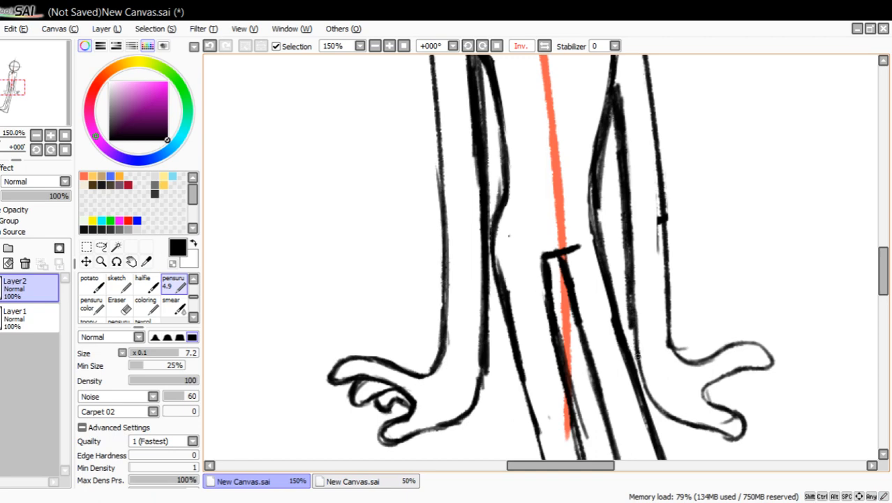
{"action": "left_click", "coordinate": [544, 45]}
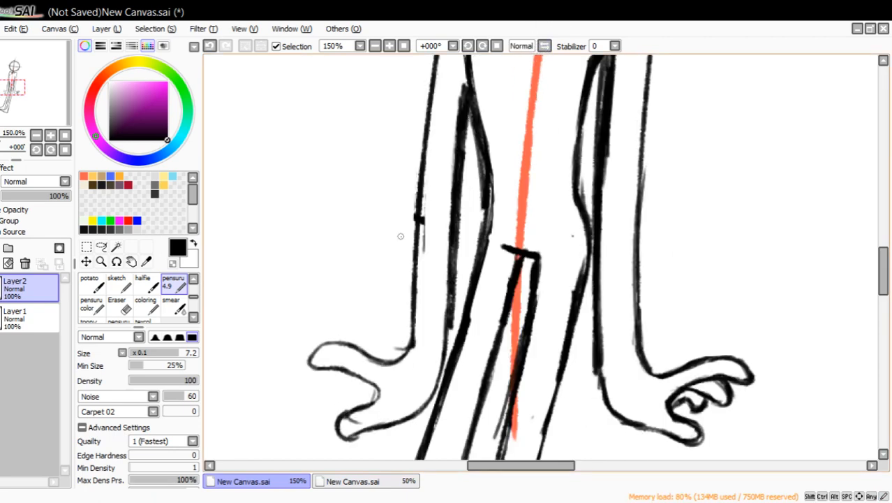
Erase the far thumb's underside, redraw it higher, thicken the finger and thumb outlines, and trim the palm's lower edge.
{"action": "left_click", "coordinate": [116, 305]}
{"action": "mouse_move", "coordinate": [325, 398]}
{"action": "left_mouse_down"}
{"action": "mouse_move", "coordinate": [352, 412]}
{"action": "mouse_move", "coordinate": [347, 428]}
{"action": "left_mouse_up"}
{"action": "left_click", "coordinate": [173, 283]}
{"action": "mouse_move", "coordinate": [368, 399]}
{"action": "left_mouse_down"}
{"action": "mouse_move", "coordinate": [349, 397]}
{"action": "mouse_move", "coordinate": [338, 418]}
{"action": "mouse_move", "coordinate": [423, 406]}
{"action": "left_mouse_up"}
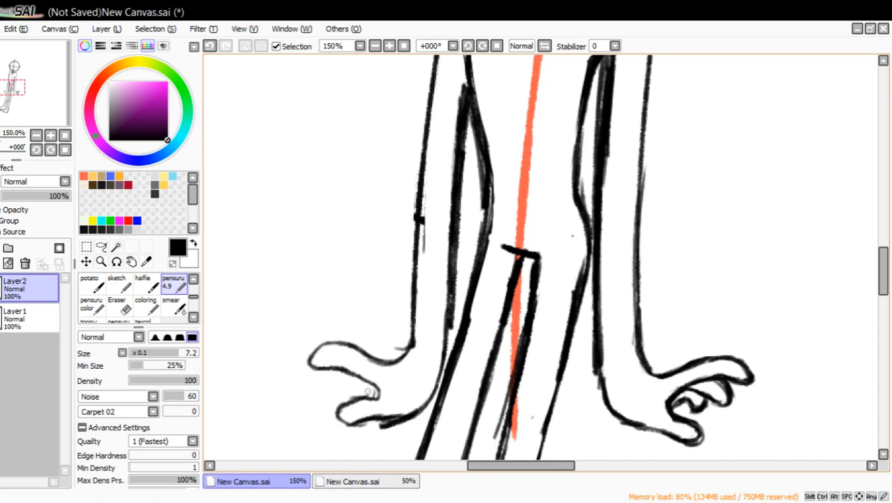
{"action": "mouse_move", "coordinate": [354, 426]}
{"action": "left_mouse_down"}
{"action": "mouse_move", "coordinate": [335, 412]}
{"action": "mouse_move", "coordinate": [374, 401]}
{"action": "mouse_move", "coordinate": [368, 380]}
{"action": "mouse_move", "coordinate": [323, 367]}
{"action": "mouse_move", "coordinate": [328, 340]}
{"action": "mouse_move", "coordinate": [386, 362]}
{"action": "left_mouse_up"}
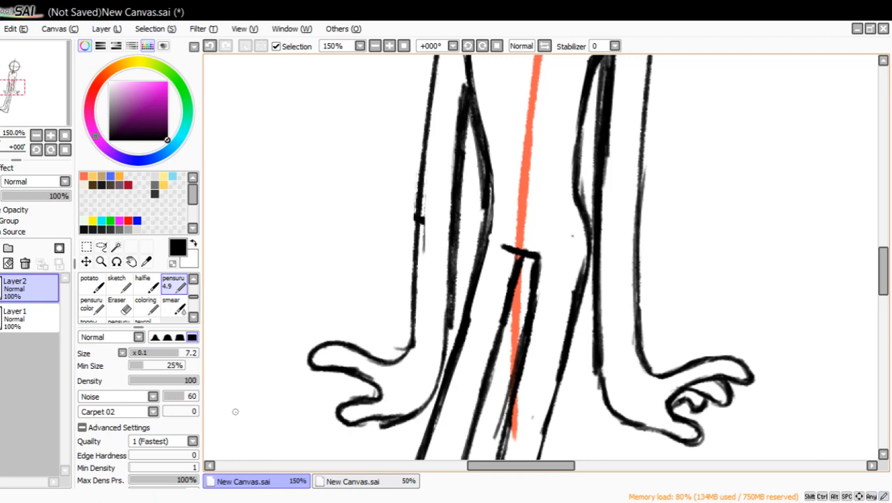
{"action": "left_click", "coordinate": [118, 307]}
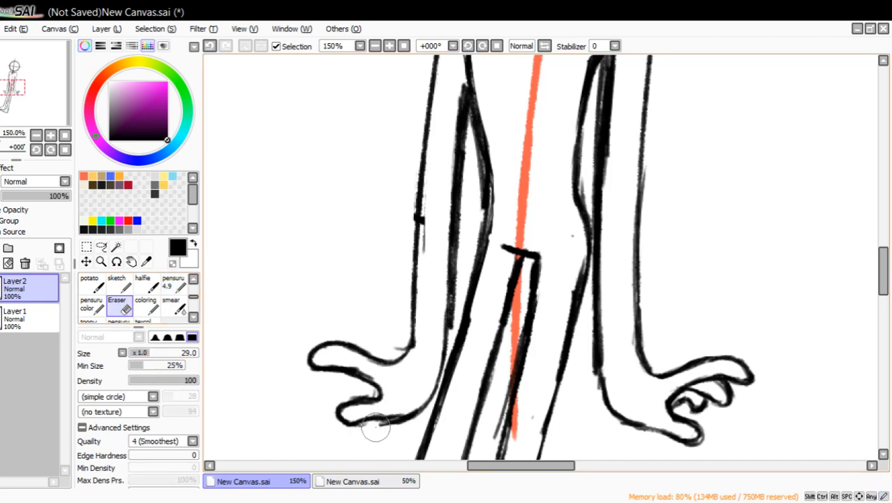
{"action": "left_click_drag", "start_coordinate": [375, 427], "coordinate": [399, 420]}
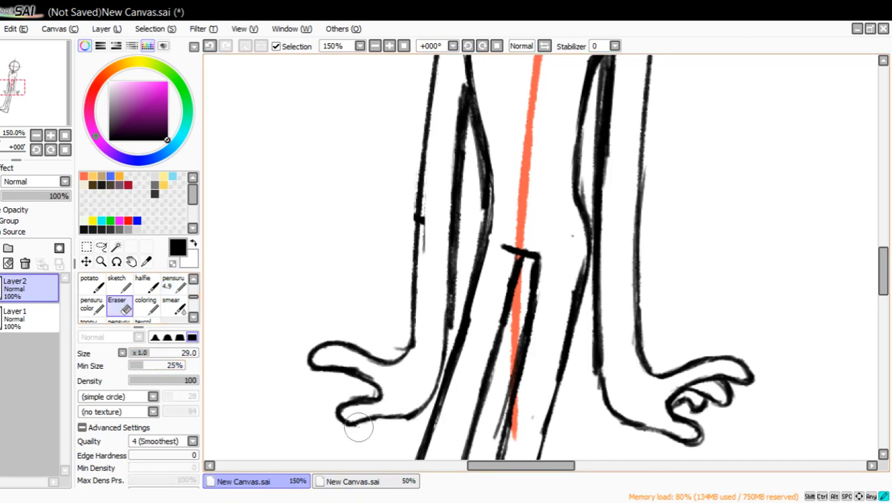
Sketch the far hand's curled fingers between the index finger and thumb, removing the first attempts and redrawing them.
{"action": "left_click", "coordinate": [174, 283]}
{"action": "left_click_drag", "start_coordinate": [336, 374], "coordinate": [335, 408]}
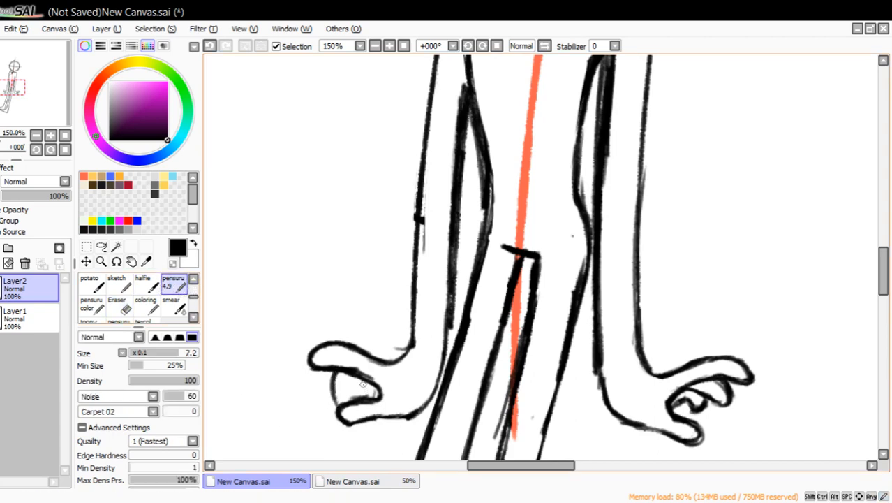
{"action": "left_click", "coordinate": [209, 47]}
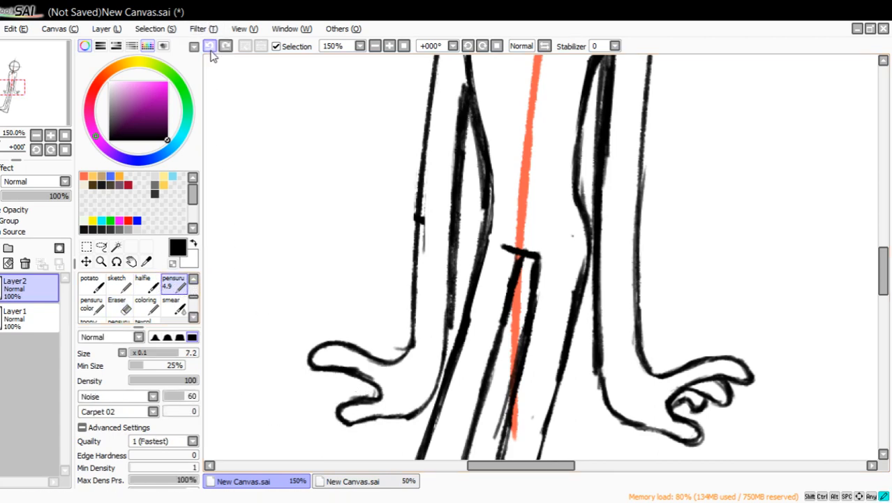
{"action": "mouse_move", "coordinate": [313, 384]}
{"action": "left_mouse_down"}
{"action": "mouse_move", "coordinate": [318, 378]}
{"action": "mouse_move", "coordinate": [323, 391]}
{"action": "mouse_move", "coordinate": [350, 377]}
{"action": "left_mouse_up"}
{"action": "mouse_move", "coordinate": [331, 390]}
{"action": "left_mouse_down"}
{"action": "mouse_move", "coordinate": [354, 377]}
{"action": "mouse_move", "coordinate": [333, 411]}
{"action": "left_mouse_up"}
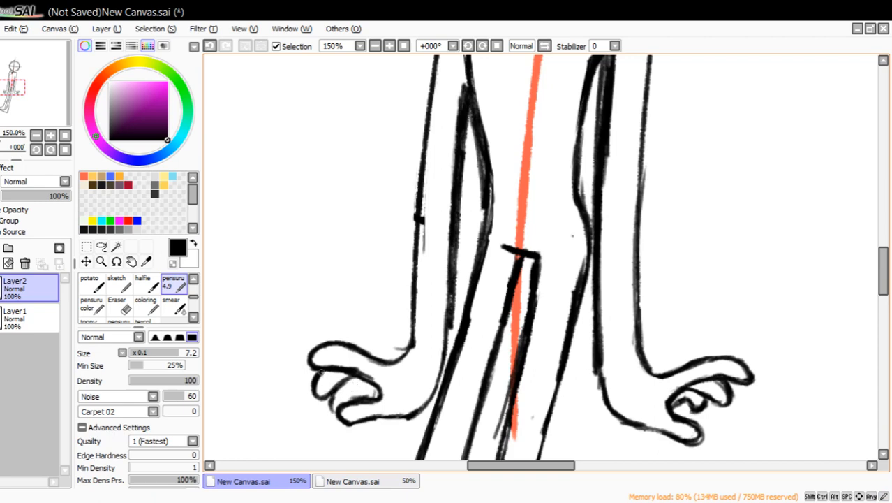
{"action": "left_click_drag", "start_coordinate": [318, 394], "coordinate": [367, 381]}
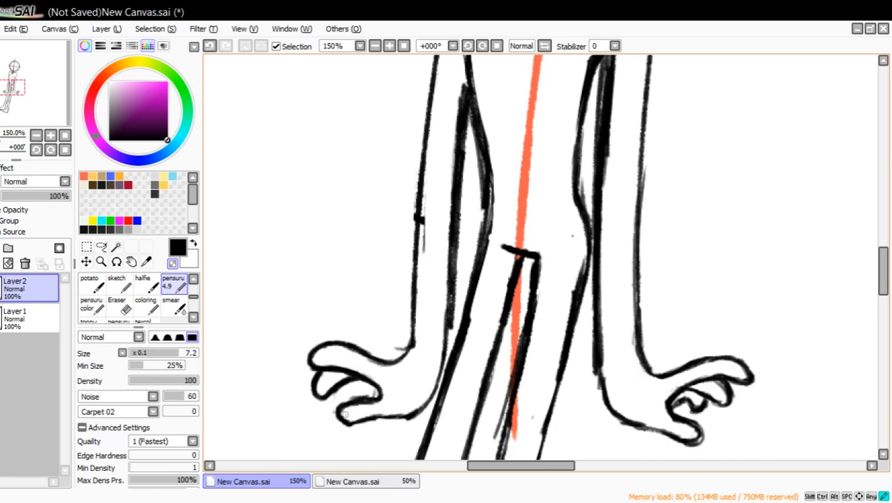
{"action": "left_click_drag", "start_coordinate": [328, 398], "coordinate": [318, 391]}
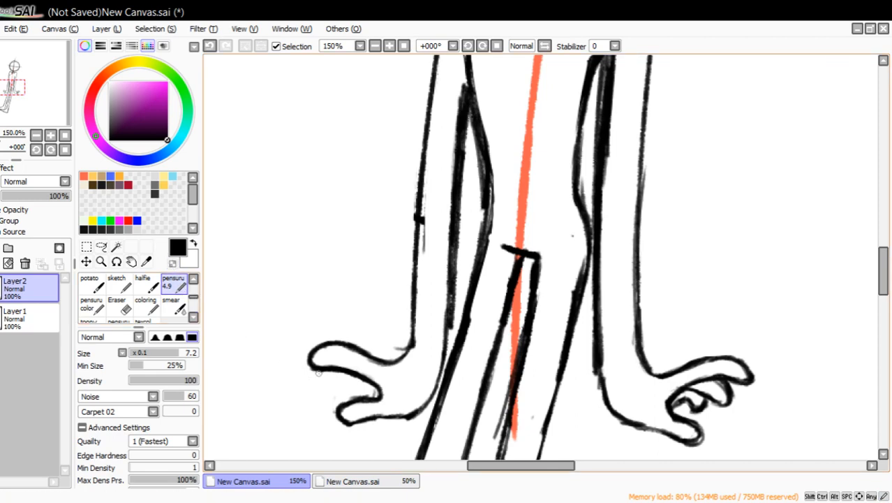
{"action": "mouse_move", "coordinate": [319, 370]}
{"action": "left_mouse_down"}
{"action": "mouse_move", "coordinate": [339, 385]}
{"action": "mouse_move", "coordinate": [327, 388]}
{"action": "mouse_move", "coordinate": [337, 402]}
{"action": "mouse_move", "coordinate": [362, 380]}
{"action": "mouse_move", "coordinate": [334, 403]}
{"action": "mouse_move", "coordinate": [334, 380]}
{"action": "mouse_move", "coordinate": [328, 387]}
{"action": "mouse_move", "coordinate": [343, 373]}
{"action": "mouse_move", "coordinate": [311, 383]}
{"action": "left_mouse_up"}
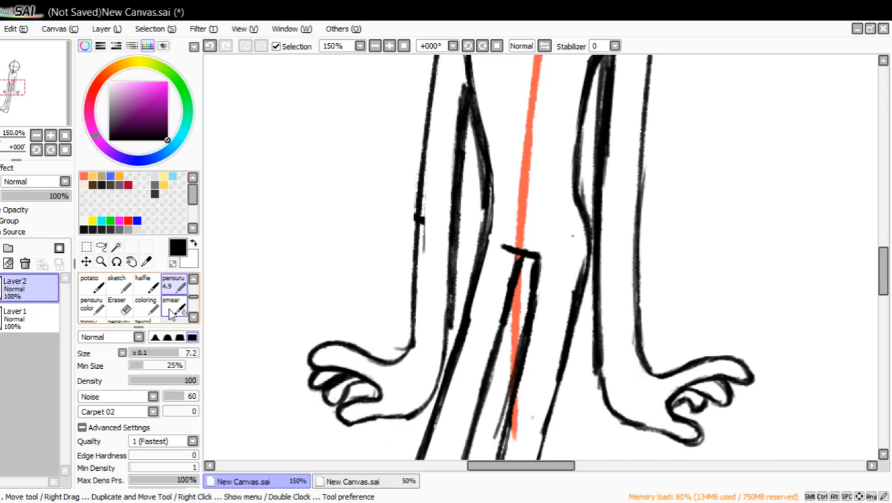
Erase the far hand up to the wrist and clean up the stray marks beside the forearm's outer line.
{"action": "left_click", "coordinate": [118, 308]}
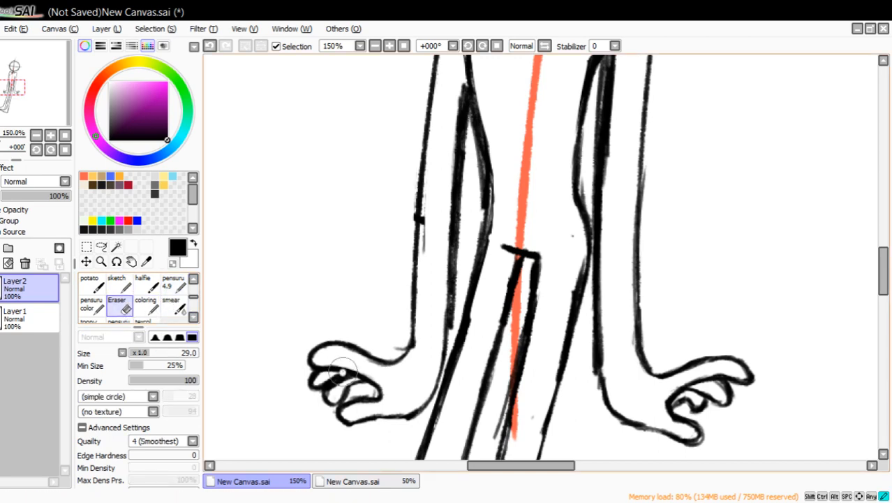
{"action": "mouse_move", "coordinate": [342, 349]}
{"action": "left_mouse_down"}
{"action": "mouse_move", "coordinate": [331, 426]}
{"action": "mouse_move", "coordinate": [370, 371]}
{"action": "mouse_move", "coordinate": [386, 397]}
{"action": "mouse_move", "coordinate": [401, 358]}
{"action": "mouse_move", "coordinate": [405, 428]}
{"action": "mouse_move", "coordinate": [383, 331]}
{"action": "left_mouse_up"}
{"action": "left_click_drag", "start_coordinate": [422, 215], "coordinate": [427, 185]}
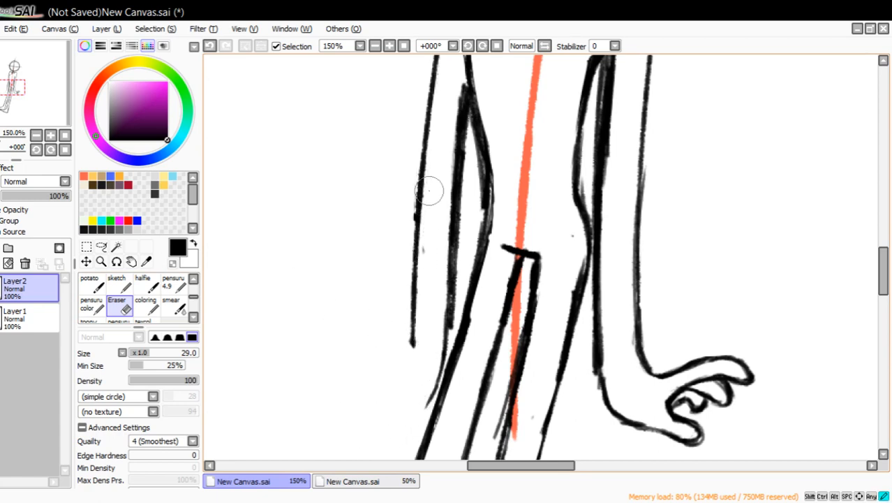
Draw a smaller index finger from the far wrist with pensuru 4.9, thicken its upper edge, and trim the excess with the size 29 eraser.
{"action": "left_click", "coordinate": [168, 281]}
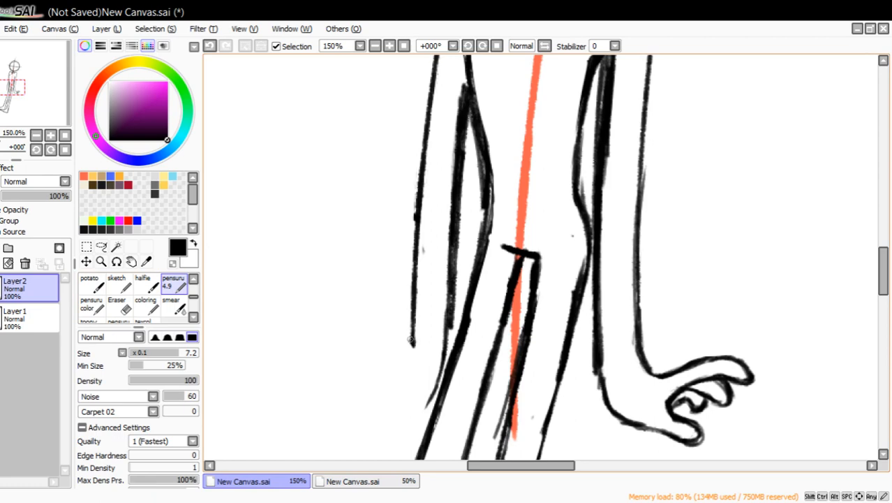
{"action": "mouse_move", "coordinate": [412, 343]}
{"action": "left_mouse_down"}
{"action": "mouse_move", "coordinate": [394, 351]}
{"action": "mouse_move", "coordinate": [364, 336]}
{"action": "mouse_move", "coordinate": [331, 352]}
{"action": "mouse_move", "coordinate": [388, 367]}
{"action": "left_mouse_up"}
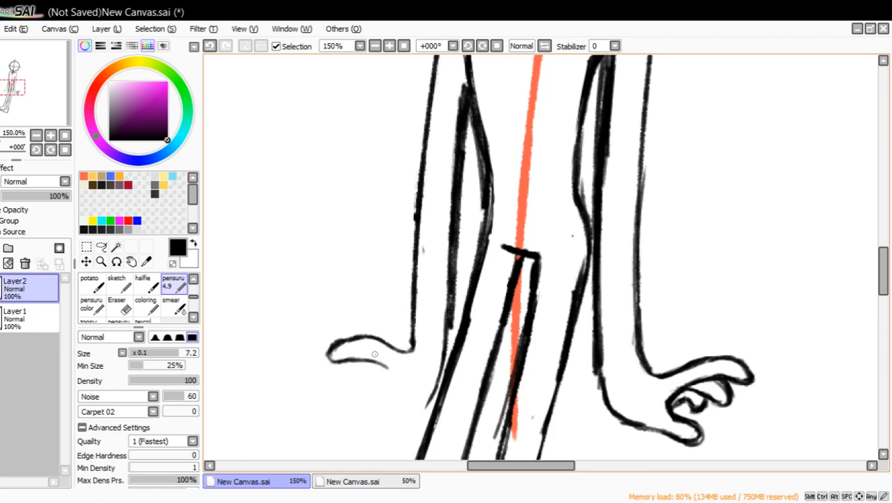
{"action": "mouse_move", "coordinate": [329, 353]}
{"action": "left_mouse_down"}
{"action": "mouse_move", "coordinate": [407, 349]}
{"action": "mouse_move", "coordinate": [413, 329]}
{"action": "mouse_move", "coordinate": [407, 348]}
{"action": "mouse_move", "coordinate": [340, 344]}
{"action": "mouse_move", "coordinate": [365, 346]}
{"action": "mouse_move", "coordinate": [330, 353]}
{"action": "left_mouse_up"}
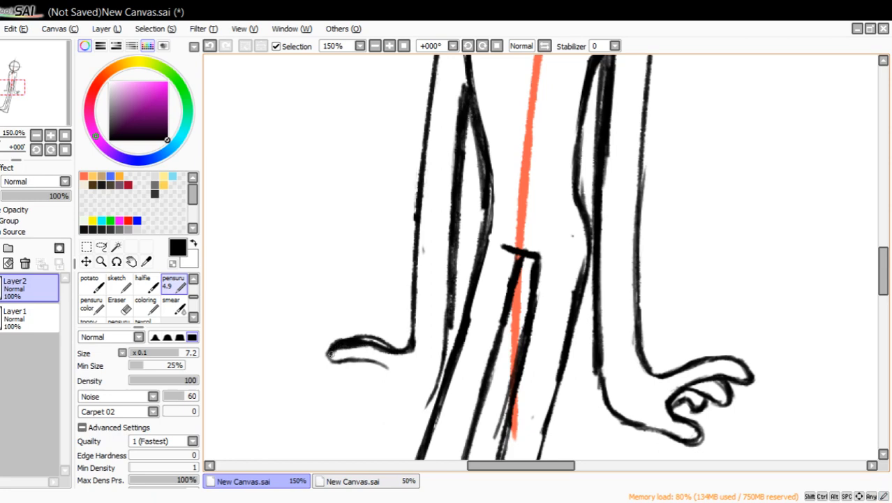
{"action": "left_click", "coordinate": [119, 305]}
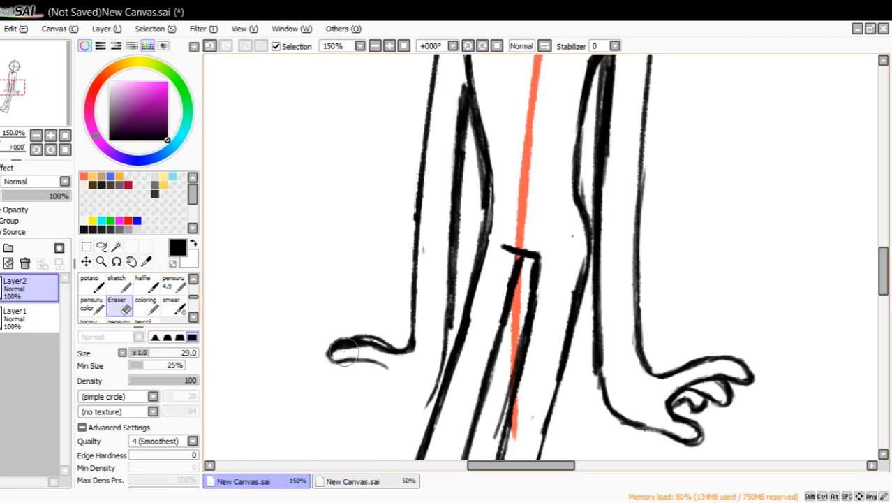
{"action": "mouse_move", "coordinate": [336, 353]}
{"action": "left_mouse_down"}
{"action": "mouse_move", "coordinate": [390, 361]}
{"action": "mouse_move", "coordinate": [383, 342]}
{"action": "mouse_move", "coordinate": [393, 343]}
{"action": "mouse_move", "coordinate": [355, 334]}
{"action": "left_mouse_up"}
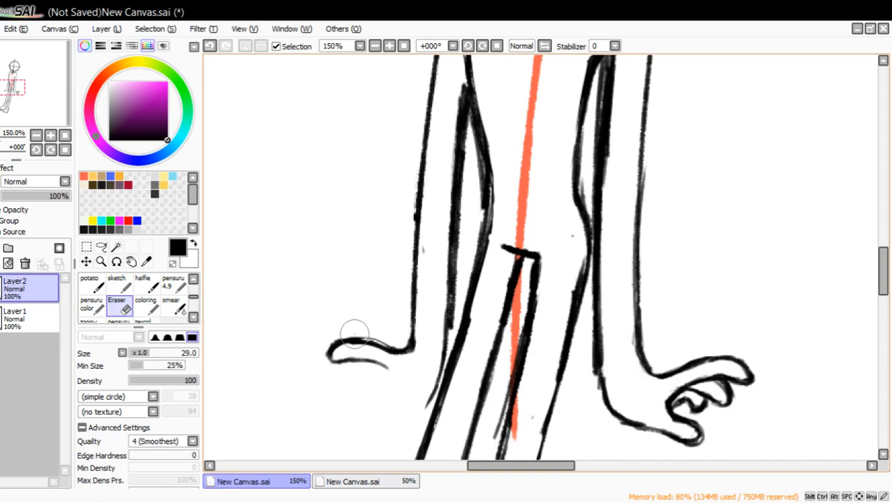
{"action": "left_click", "coordinate": [174, 286]}
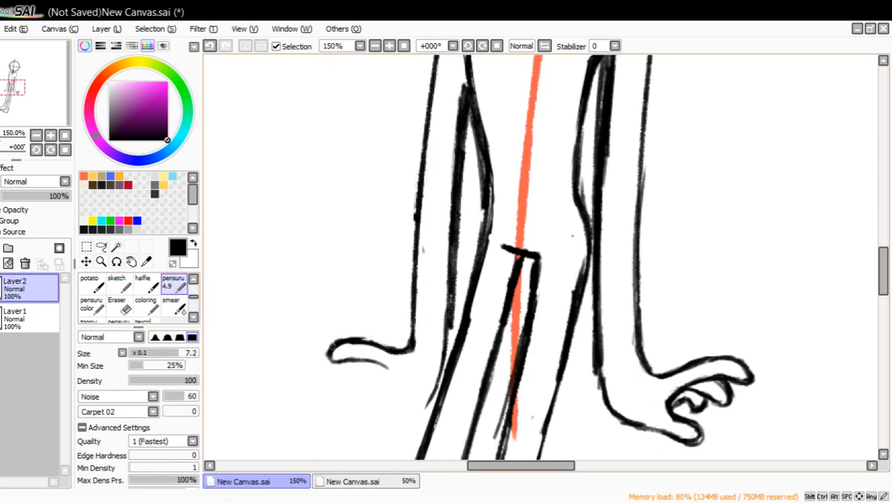
Try to draw the far hand's thumb and palm edge below the index finger, erasing the first thumb and redrawing it narrower.
{"action": "mouse_move", "coordinate": [335, 344]}
{"action": "left_mouse_down"}
{"action": "mouse_move", "coordinate": [386, 364]}
{"action": "mouse_move", "coordinate": [389, 387]}
{"action": "mouse_move", "coordinate": [369, 411]}
{"action": "left_mouse_up"}
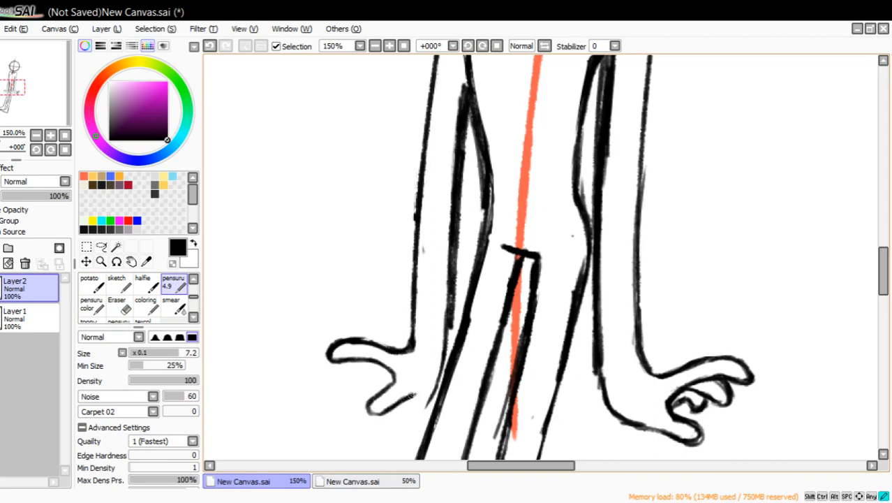
{"action": "mouse_move", "coordinate": [416, 396]}
{"action": "left_mouse_down"}
{"action": "mouse_move", "coordinate": [428, 390]}
{"action": "mouse_move", "coordinate": [364, 412]}
{"action": "mouse_move", "coordinate": [374, 422]}
{"action": "mouse_move", "coordinate": [409, 395]}
{"action": "mouse_move", "coordinate": [366, 407]}
{"action": "left_mouse_up"}
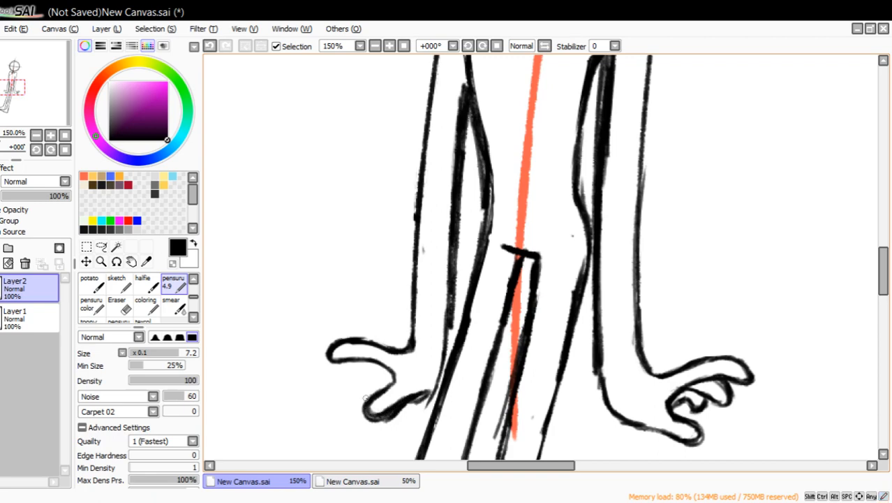
{"action": "key", "text": "e"}
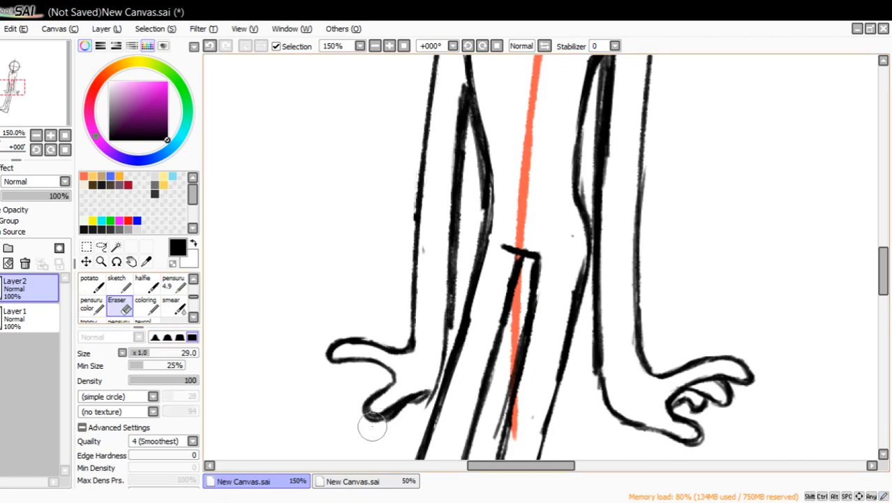
{"action": "mouse_move", "coordinate": [413, 407]}
{"action": "left_mouse_down"}
{"action": "mouse_move", "coordinate": [375, 408]}
{"action": "mouse_move", "coordinate": [396, 401]}
{"action": "mouse_move", "coordinate": [329, 377]}
{"action": "mouse_move", "coordinate": [345, 359]}
{"action": "mouse_move", "coordinate": [376, 359]}
{"action": "mouse_move", "coordinate": [372, 396]}
{"action": "mouse_move", "coordinate": [390, 382]}
{"action": "mouse_move", "coordinate": [379, 409]}
{"action": "mouse_move", "coordinate": [387, 413]}
{"action": "mouse_move", "coordinate": [352, 409]}
{"action": "left_mouse_up"}
{"action": "left_click", "coordinate": [173, 284]}
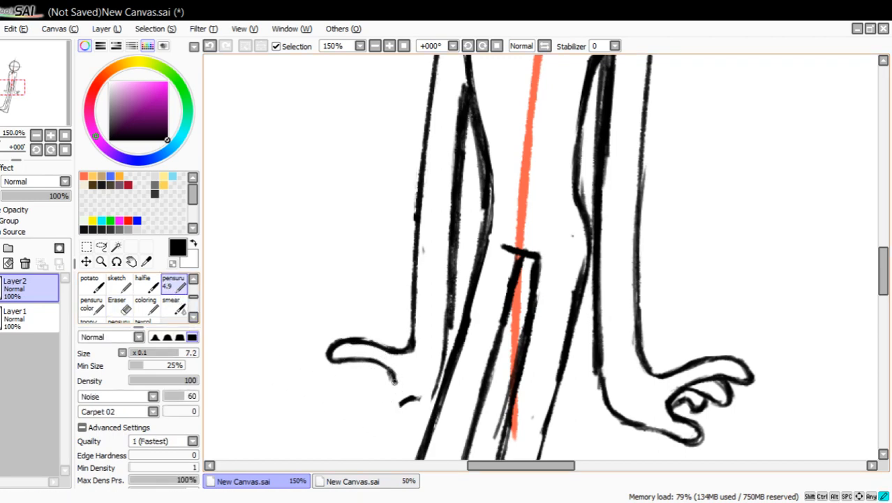
{"action": "mouse_move", "coordinate": [395, 381]}
{"action": "left_mouse_down"}
{"action": "mouse_move", "coordinate": [387, 386]}
{"action": "mouse_move", "coordinate": [398, 401]}
{"action": "mouse_move", "coordinate": [438, 374]}
{"action": "left_mouse_up"}
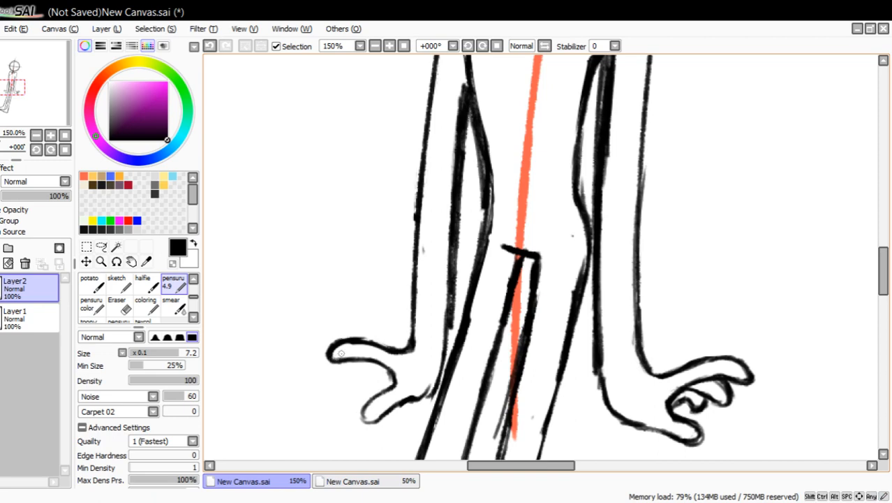
Erase the far hand up to the wrist, and copy the finished near hand onto a new layer using a lasso selection.
{"action": "left_click", "coordinate": [116, 307]}
{"action": "mouse_move", "coordinate": [370, 398]}
{"action": "left_mouse_down"}
{"action": "mouse_move", "coordinate": [379, 358]}
{"action": "mouse_move", "coordinate": [342, 348]}
{"action": "mouse_move", "coordinate": [403, 375]}
{"action": "left_mouse_up"}
{"action": "left_click", "coordinate": [101, 246]}
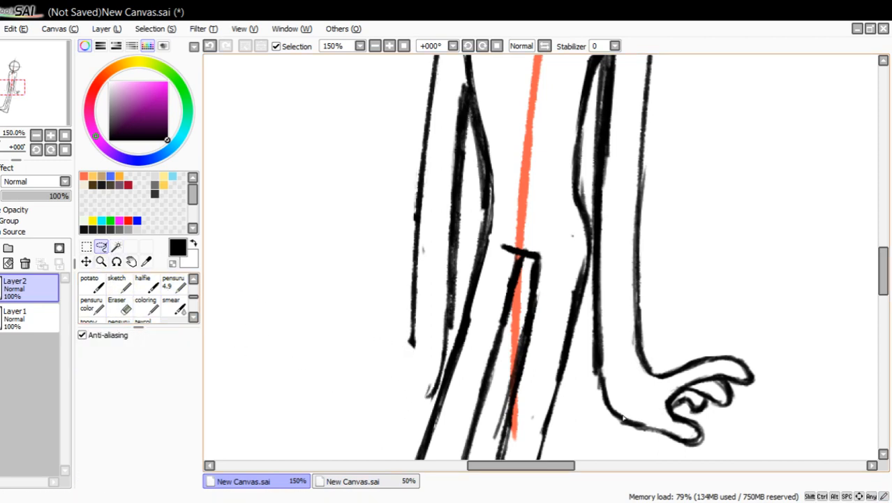
{"action": "mouse_move", "coordinate": [593, 428]}
{"action": "left_mouse_down"}
{"action": "mouse_move", "coordinate": [679, 319]}
{"action": "mouse_move", "coordinate": [781, 344]}
{"action": "mouse_move", "coordinate": [711, 472]}
{"action": "mouse_move", "coordinate": [597, 427]}
{"action": "left_mouse_up"}
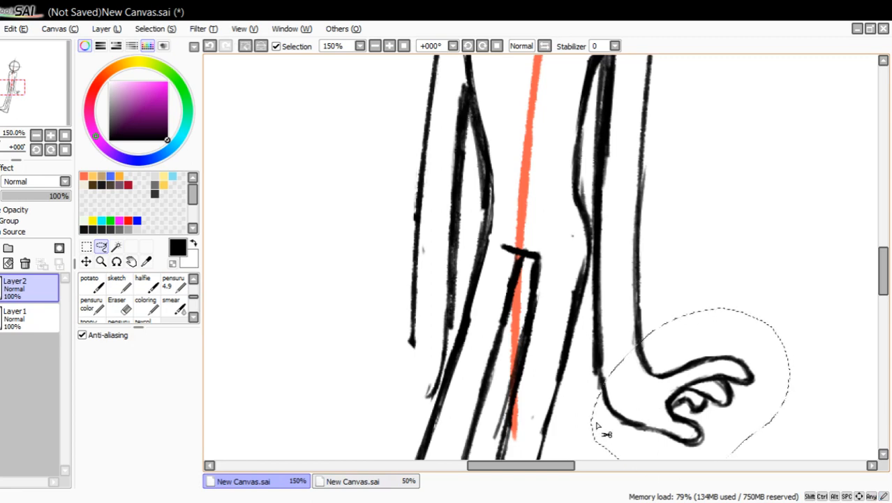
{"action": "key", "text": "ctrl+c"}
{"action": "key", "text": "ctrl+v"}
Flip the copied hand horizontally, place it at the end of the far forearm, and deselect it.
{"action": "left_click", "coordinate": [86, 261]}
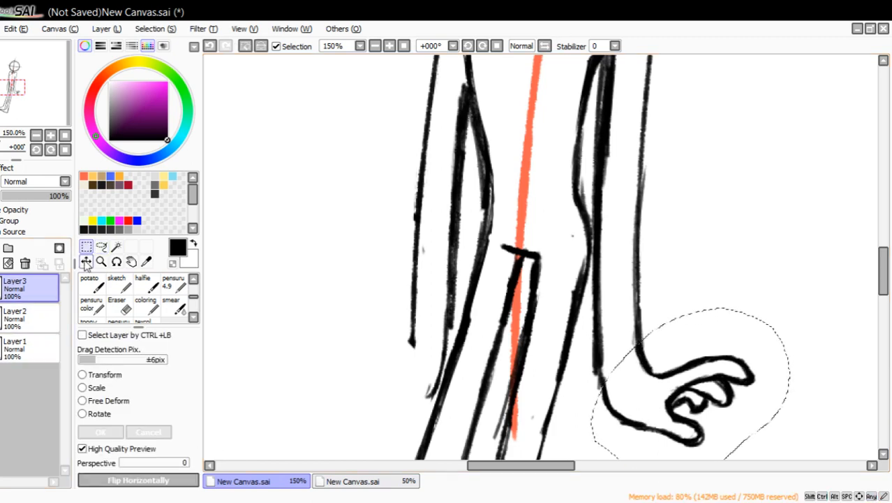
{"action": "left_click", "coordinate": [91, 413]}
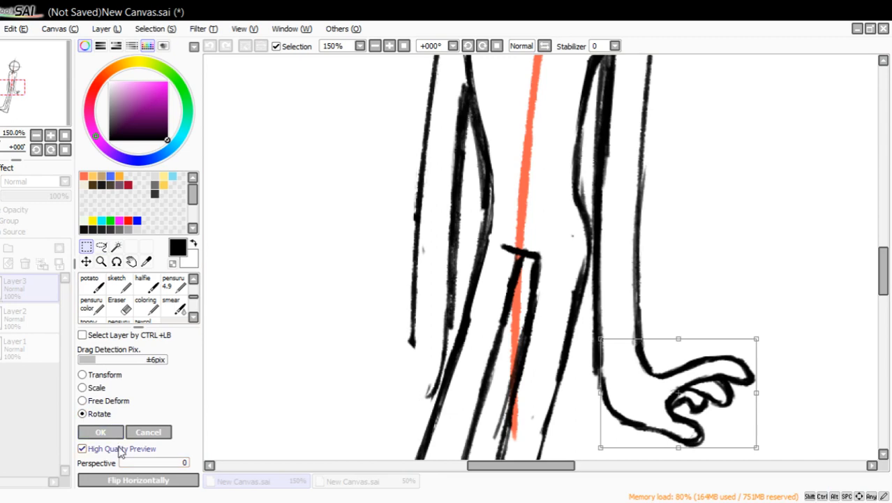
{"action": "left_click", "coordinate": [101, 432]}
{"action": "left_click", "coordinate": [132, 480]}
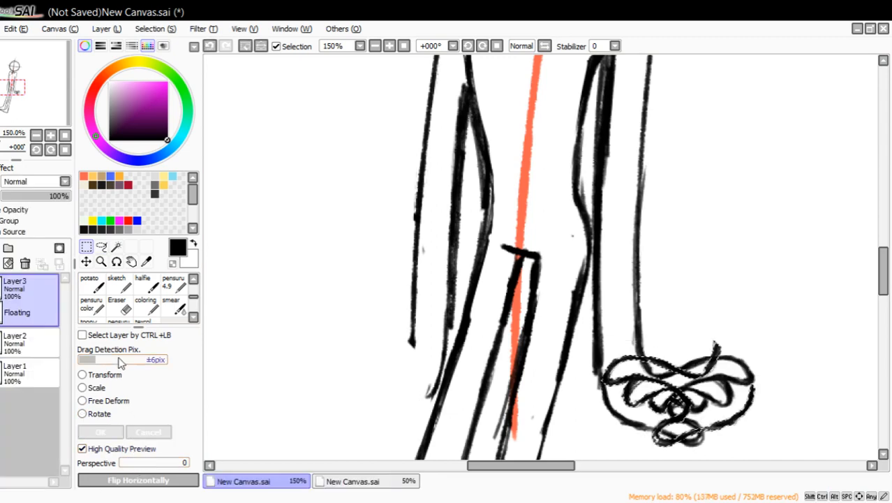
{"action": "left_click", "coordinate": [86, 263]}
{"action": "left_click_drag", "start_coordinate": [309, 396], "coordinate": [165, 373]}
{"action": "left_click_drag", "start_coordinate": [307, 368], "coordinate": [222, 368]}
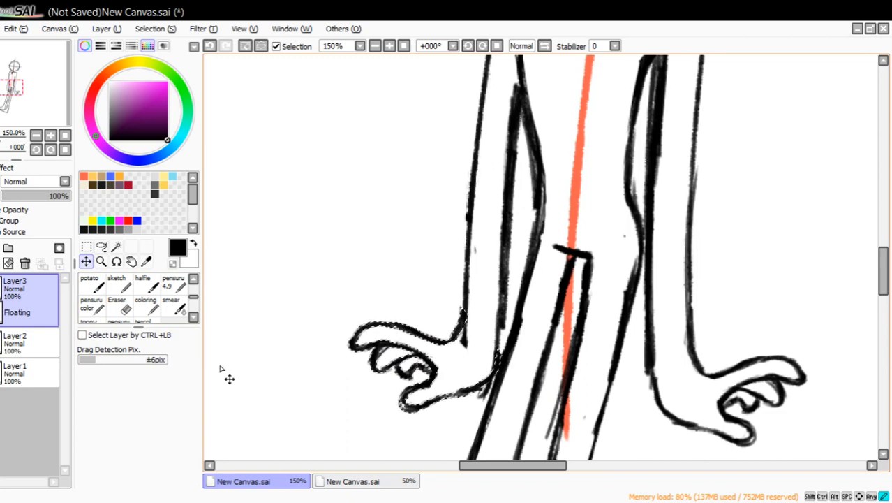
{"action": "left_click", "coordinate": [245, 46]}
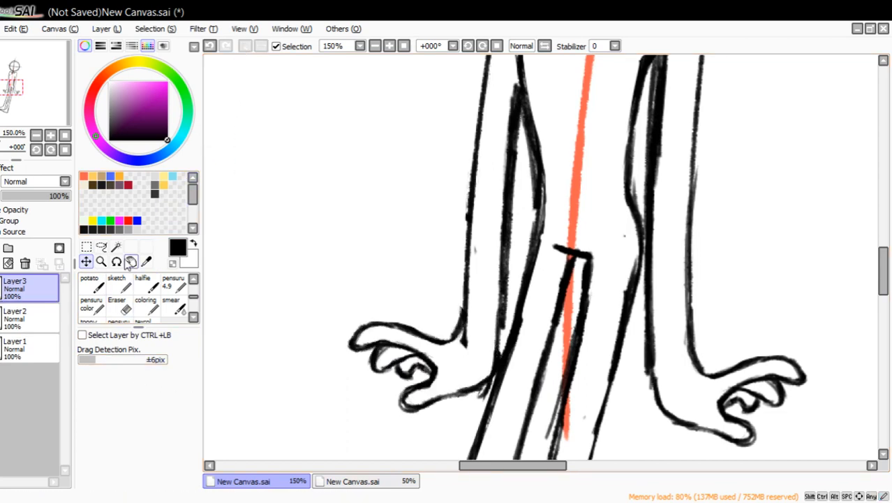
Merge the copied hand into Layer2 and erase the overlapping line ends around the far wrist with the size 29 eraser.
{"action": "left_click", "coordinate": [118, 305]}
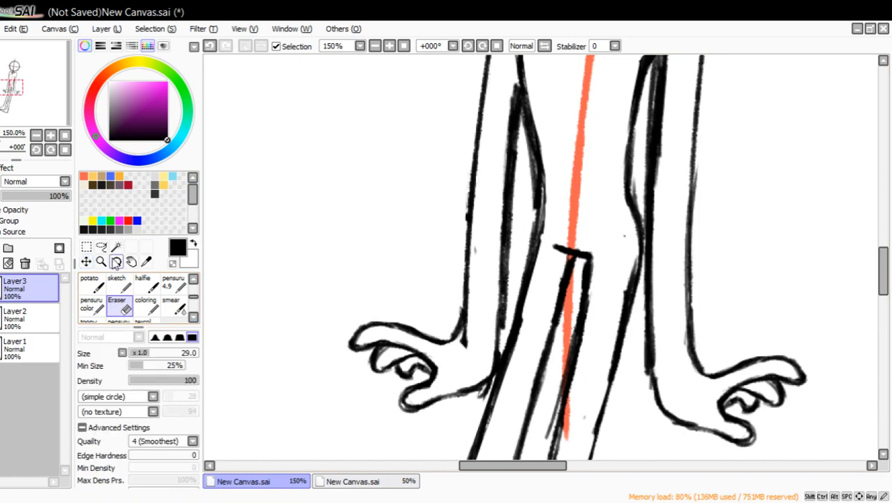
{"action": "left_click", "coordinate": [1, 265]}
{"action": "left_click_drag", "start_coordinate": [469, 340], "coordinate": [469, 328]}
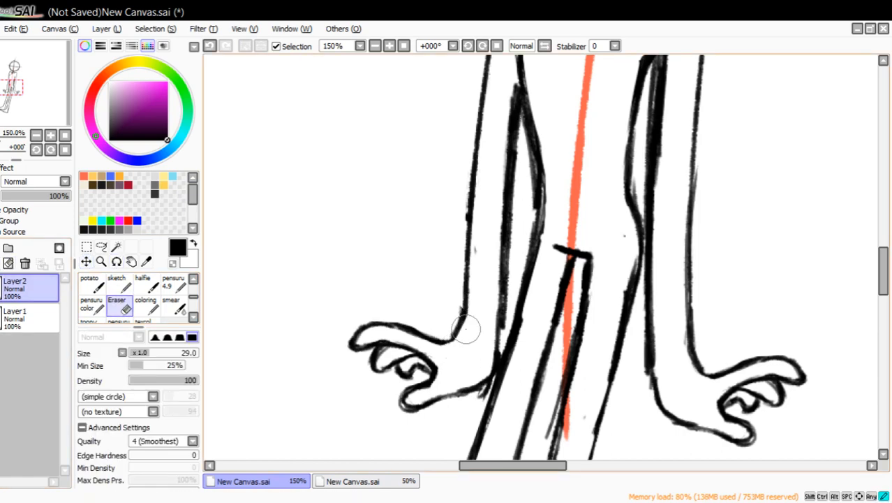
{"action": "left_click_drag", "start_coordinate": [475, 406], "coordinate": [487, 397]}
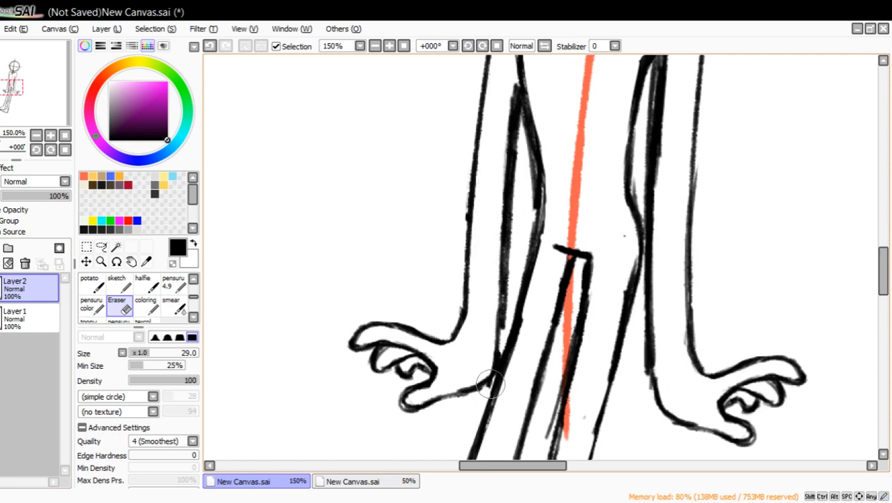
Thin the far arm's inner line from the wrist up to where it meets the waist.
{"action": "mouse_move", "coordinate": [501, 315]}
{"action": "left_mouse_down"}
{"action": "mouse_move", "coordinate": [506, 320]}
{"action": "mouse_move", "coordinate": [515, 241]}
{"action": "left_mouse_up"}
{"action": "left_click_drag", "start_coordinate": [508, 271], "coordinate": [519, 152]}
{"action": "left_click_drag", "start_coordinate": [514, 208], "coordinate": [520, 150]}
{"action": "left_click_drag", "start_coordinate": [515, 183], "coordinate": [517, 146]}
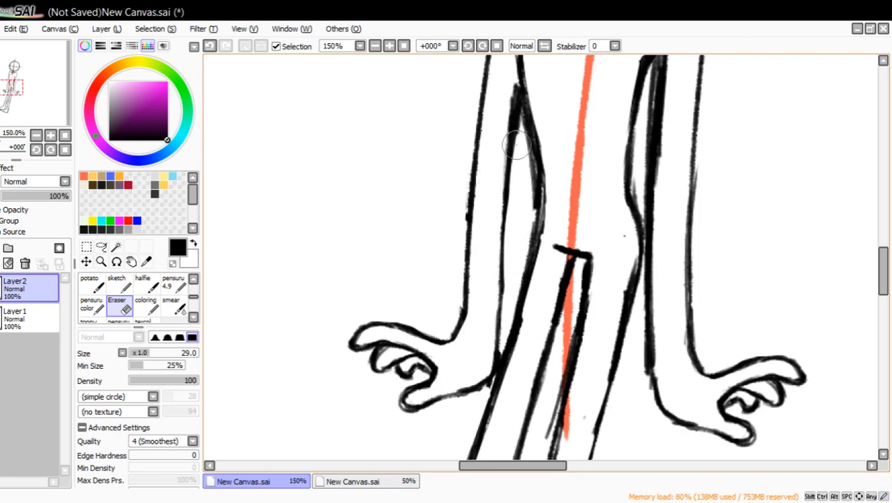
{"action": "left_click_drag", "start_coordinate": [502, 104], "coordinate": [510, 86]}
{"action": "mouse_move", "coordinate": [502, 130]}
{"action": "left_mouse_down"}
{"action": "mouse_move", "coordinate": [513, 88]}
{"action": "mouse_move", "coordinate": [509, 102]}
{"action": "left_mouse_up"}
{"action": "left_click_drag", "start_coordinate": [492, 174], "coordinate": [511, 102]}
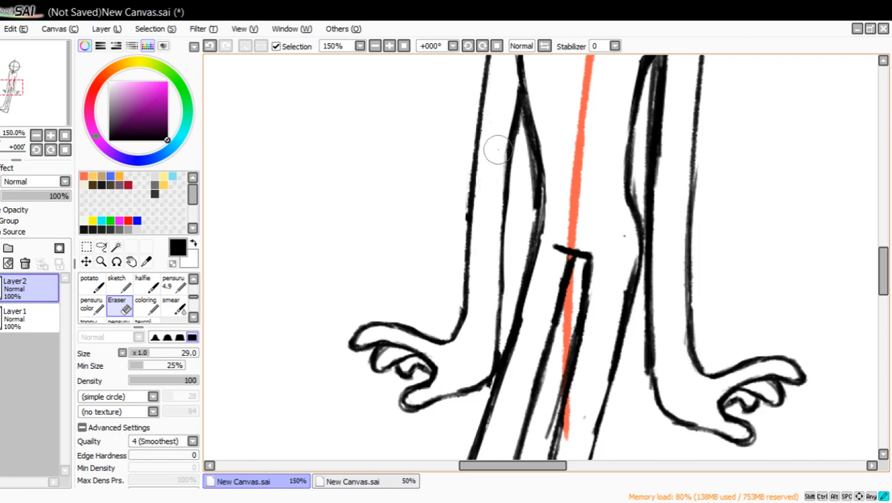
Thin the torso outline beside the far arm by erasing along both sides of the waist and hip line.
{"action": "mouse_move", "coordinate": [532, 211]}
{"action": "left_mouse_down"}
{"action": "mouse_move", "coordinate": [541, 243]}
{"action": "mouse_move", "coordinate": [542, 143]}
{"action": "left_mouse_up"}
{"action": "left_click_drag", "start_coordinate": [545, 185], "coordinate": [527, 82]}
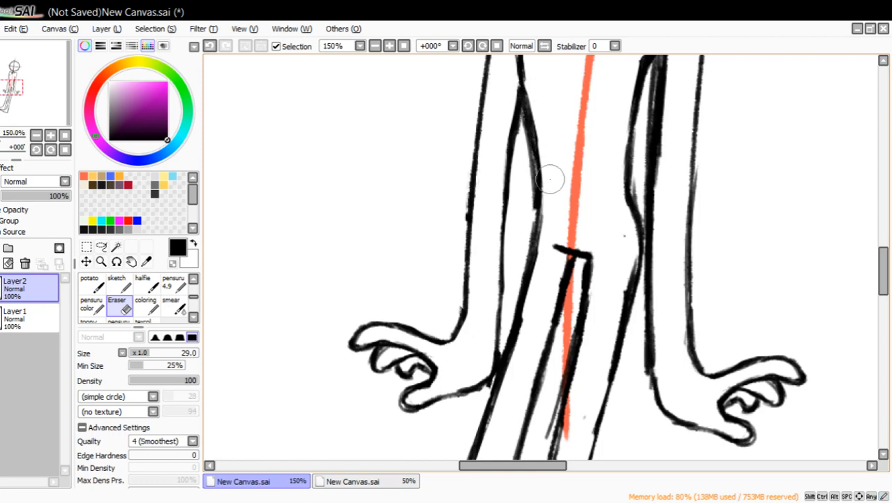
{"action": "left_click_drag", "start_coordinate": [550, 180], "coordinate": [526, 66]}
{"action": "left_click_drag", "start_coordinate": [539, 122], "coordinate": [531, 91]}
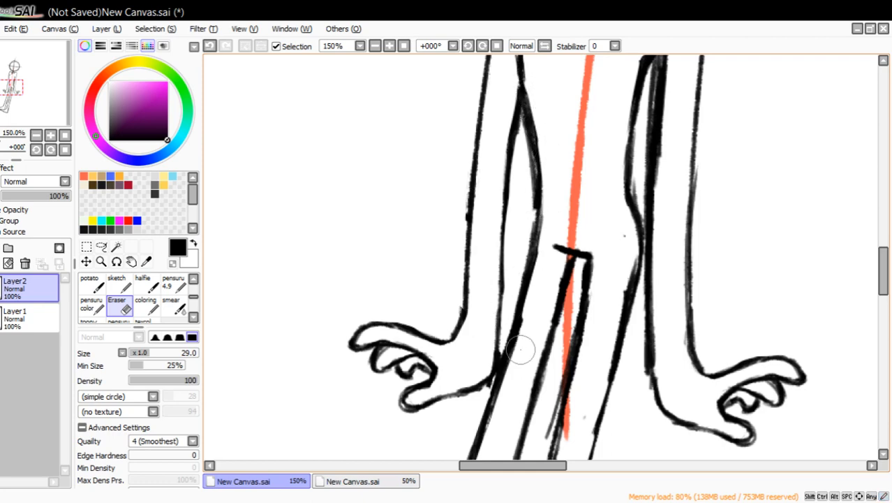
Erase the far palm's heel where it crosses the thigh line and redraw it with pensuru 4.9 as a curve into the wrist.
{"action": "mouse_move", "coordinate": [510, 371]}
{"action": "left_mouse_down"}
{"action": "mouse_move", "coordinate": [531, 288]}
{"action": "mouse_move", "coordinate": [480, 387]}
{"action": "mouse_move", "coordinate": [502, 338]}
{"action": "left_mouse_up"}
{"action": "left_click", "coordinate": [179, 287]}
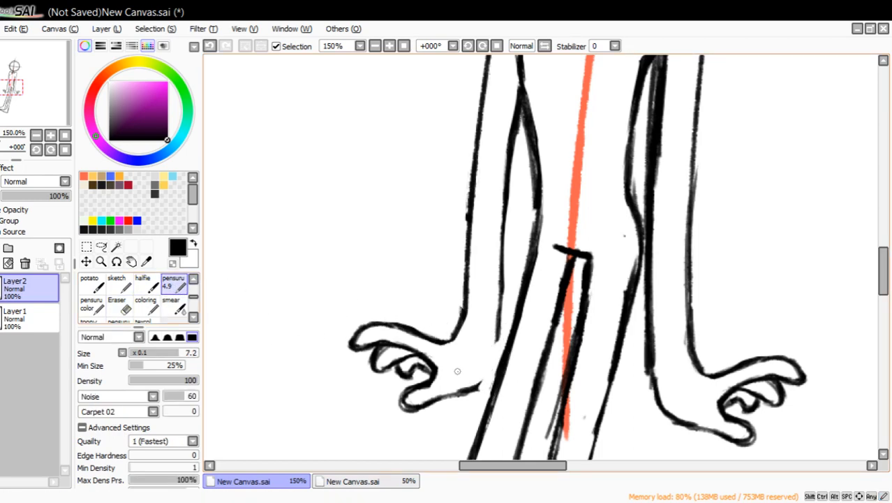
{"action": "left_click_drag", "start_coordinate": [478, 385], "coordinate": [500, 335]}
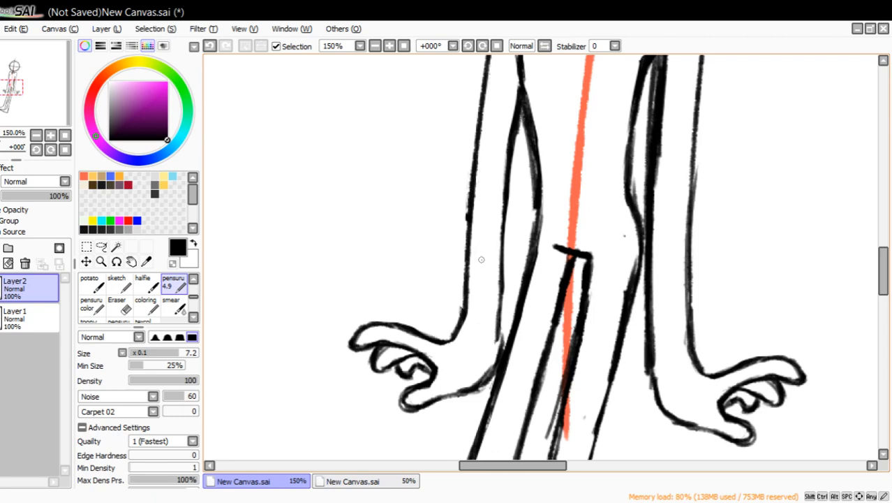
Try a new outer line for the far forearm, slanting inward from the wrist toward the elbow.
{"action": "left_click_drag", "start_coordinate": [465, 313], "coordinate": [477, 243]}
{"action": "left_click_drag", "start_coordinate": [468, 296], "coordinate": [490, 182]}
{"action": "left_click_drag", "start_coordinate": [480, 244], "coordinate": [494, 132]}
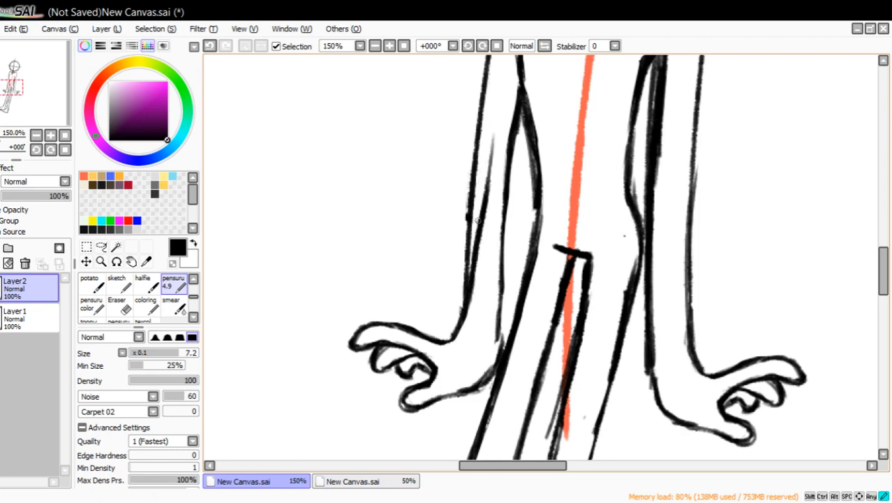
{"action": "left_click_drag", "start_coordinate": [476, 223], "coordinate": [491, 96]}
Erase the far arm's inner and outer lines from the wrist up to the upper arm.
{"action": "left_click_drag", "start_coordinate": [53, 103], "coordinate": [58, 95]}
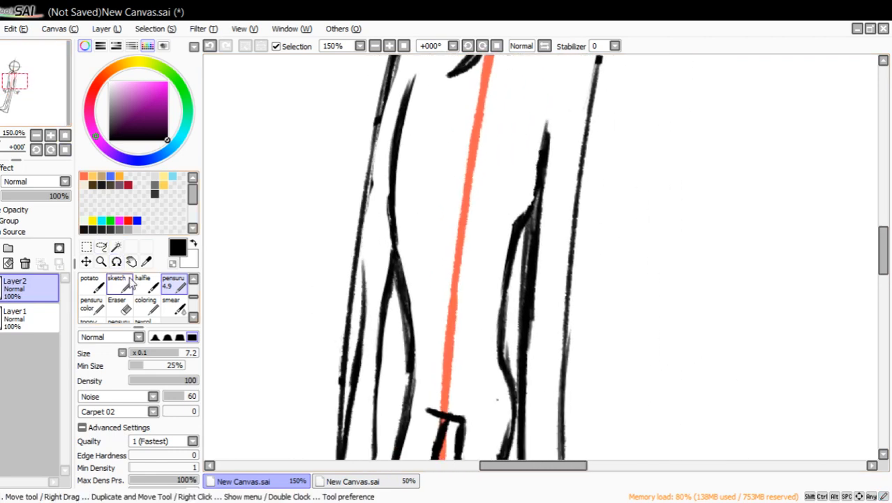
{"action": "left_click", "coordinate": [35, 135]}
{"action": "left_click", "coordinate": [117, 305]}
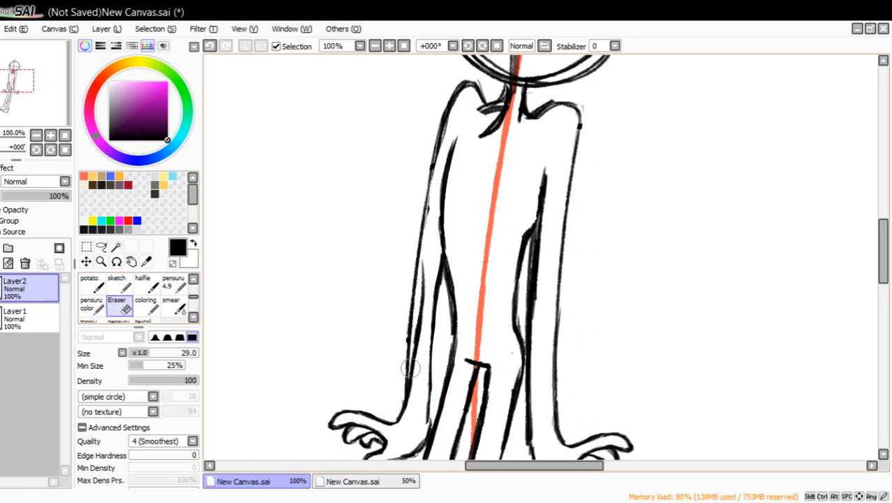
{"action": "mouse_move", "coordinate": [409, 405]}
{"action": "left_mouse_down"}
{"action": "mouse_move", "coordinate": [425, 367]}
{"action": "mouse_move", "coordinate": [418, 299]}
{"action": "mouse_move", "coordinate": [412, 330]}
{"action": "left_mouse_up"}
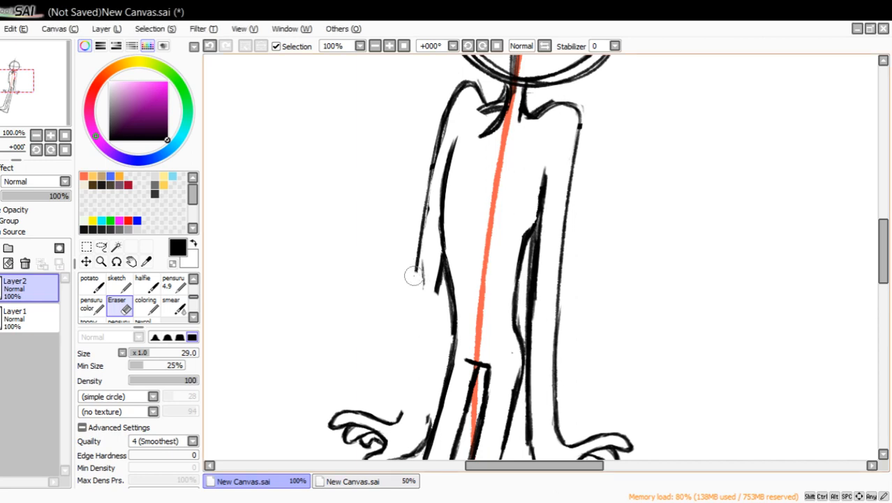
{"action": "left_click_drag", "start_coordinate": [413, 275], "coordinate": [422, 230]}
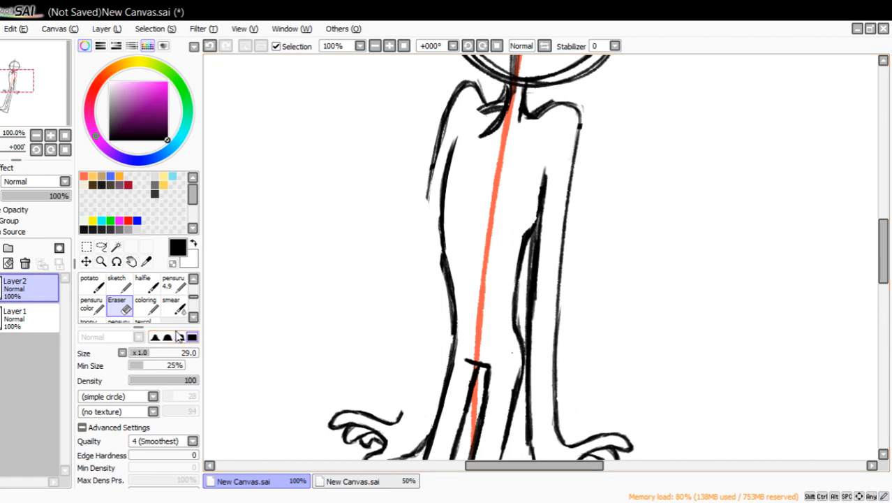
Draw a new outer forearm line with pensuru 4.9, curving from the far wrist up toward the waist.
{"action": "left_click", "coordinate": [174, 302]}
{"action": "left_click", "coordinate": [178, 286]}
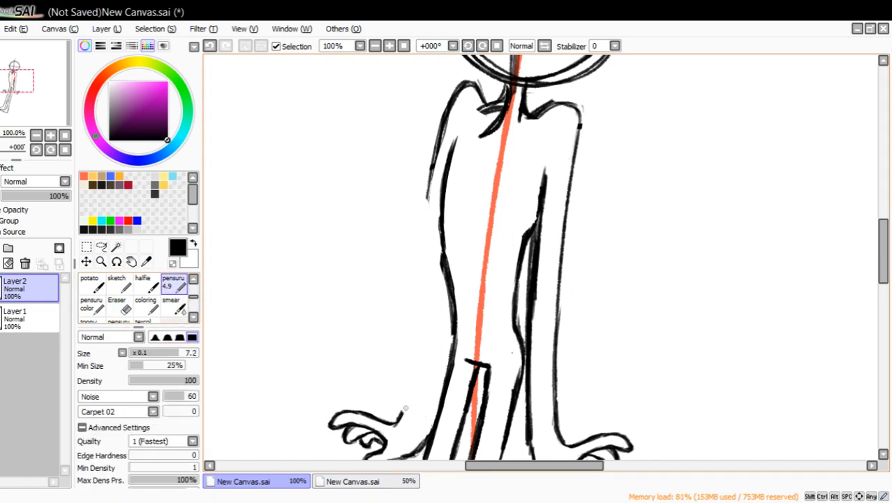
{"action": "left_click_drag", "start_coordinate": [402, 417], "coordinate": [418, 363]}
{"action": "left_click_drag", "start_coordinate": [405, 407], "coordinate": [427, 305]}
Lasso the far hand together with its forearm line, move it slightly higher and closer to the body, and deselect.
{"action": "mouse_move", "coordinate": [38, 92]}
{"action": "left_mouse_down"}
{"action": "mouse_move", "coordinate": [44, 105]}
{"action": "mouse_move", "coordinate": [37, 95]}
{"action": "left_mouse_up"}
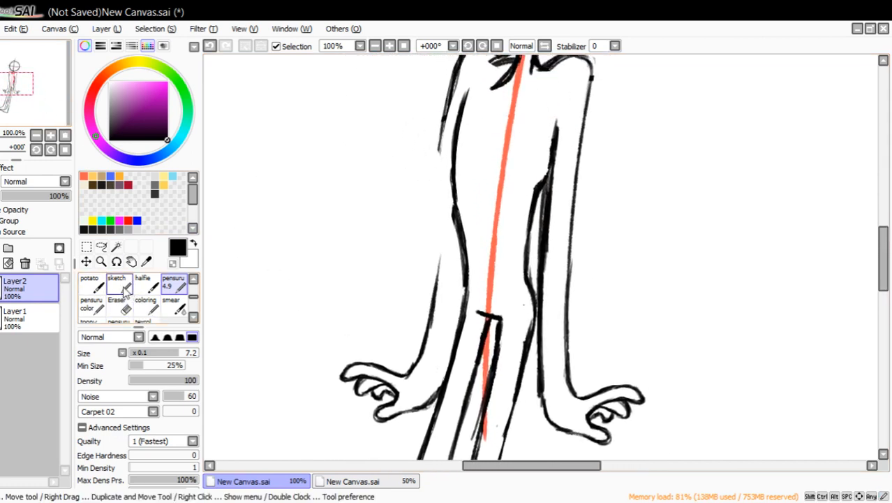
{"action": "left_click", "coordinate": [101, 246]}
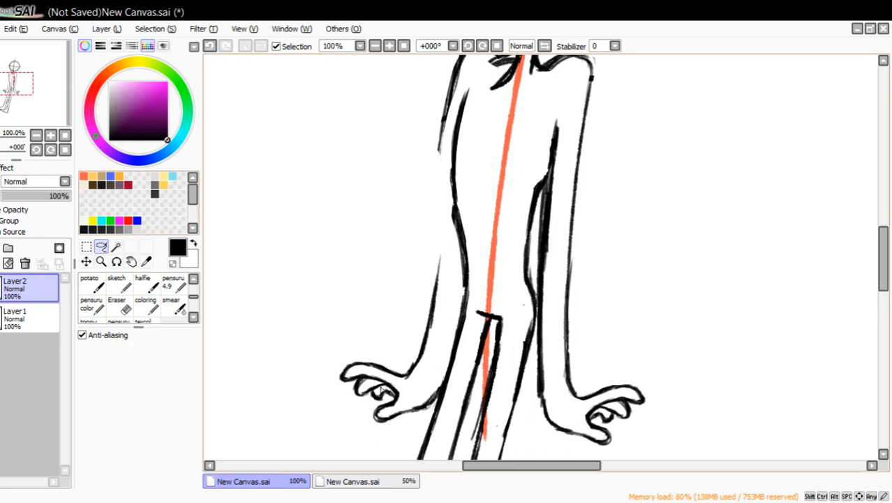
{"action": "mouse_move", "coordinate": [356, 438]}
{"action": "left_mouse_down"}
{"action": "mouse_move", "coordinate": [328, 322]}
{"action": "mouse_move", "coordinate": [409, 240]}
{"action": "mouse_move", "coordinate": [442, 249]}
{"action": "left_mouse_up"}
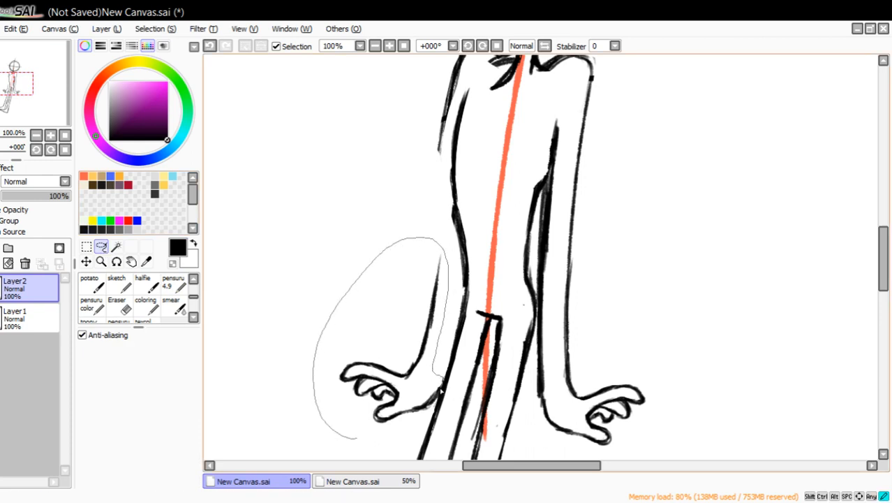
{"action": "left_click_drag", "start_coordinate": [396, 442], "coordinate": [383, 444]}
{"action": "left_click_drag", "start_coordinate": [402, 363], "coordinate": [403, 350]}
{"action": "key", "text": "ctrl+d"}
Erase the far upper arm's remaining outer line below the shoulder, and draw the forearm's inner line from the hip down to the palm.
{"action": "left_click", "coordinate": [118, 305]}
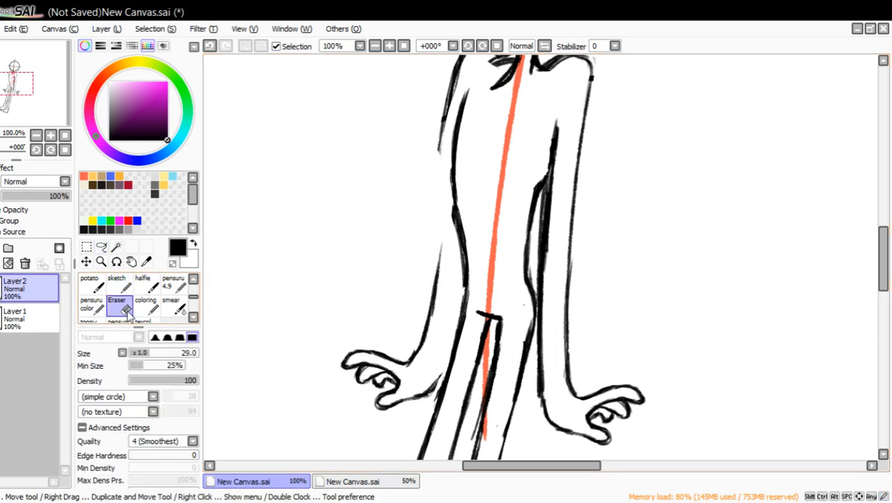
{"action": "left_click_drag", "start_coordinate": [428, 149], "coordinate": [454, 63]}
{"action": "left_click", "coordinate": [174, 284]}
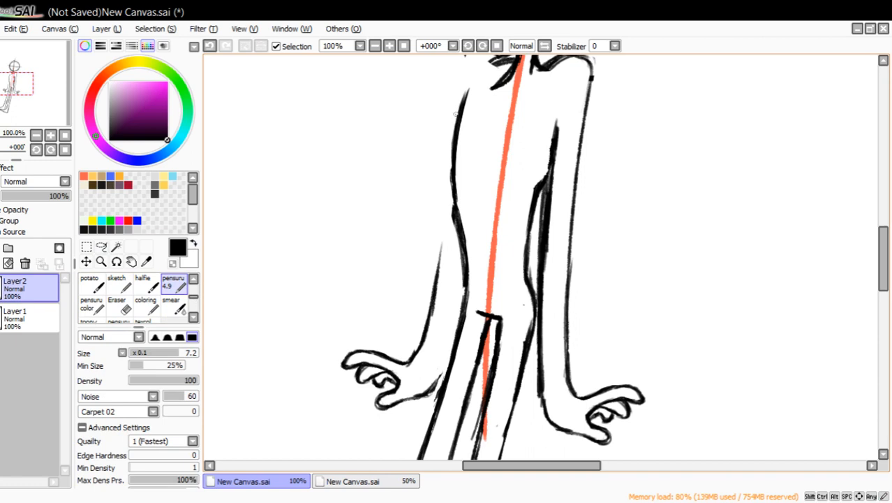
{"action": "left_click_drag", "start_coordinate": [34, 116], "coordinate": [42, 96]}
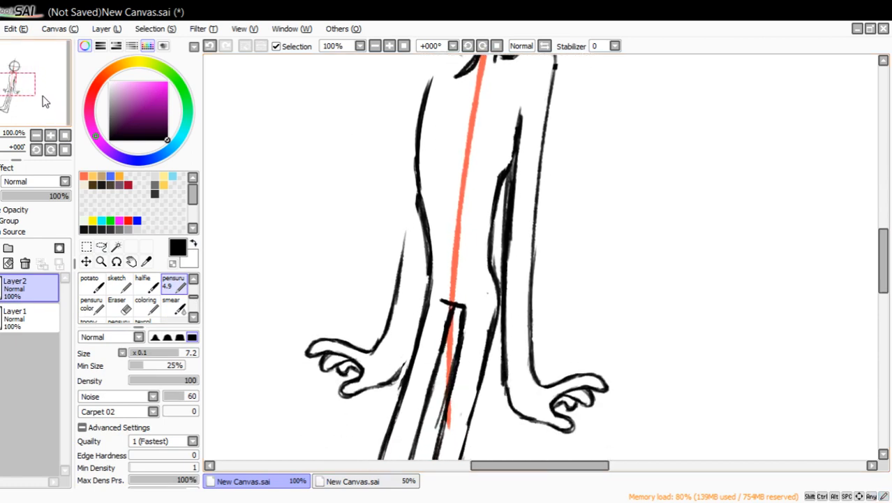
{"action": "left_click_drag", "start_coordinate": [425, 253], "coordinate": [411, 323]}
{"action": "left_click_drag", "start_coordinate": [422, 258], "coordinate": [410, 346]}
{"action": "left_click_drag", "start_coordinate": [419, 286], "coordinate": [396, 372]}
{"action": "left_click_drag", "start_coordinate": [408, 338], "coordinate": [400, 368]}
{"action": "left_click_drag", "start_coordinate": [421, 276], "coordinate": [426, 247]}
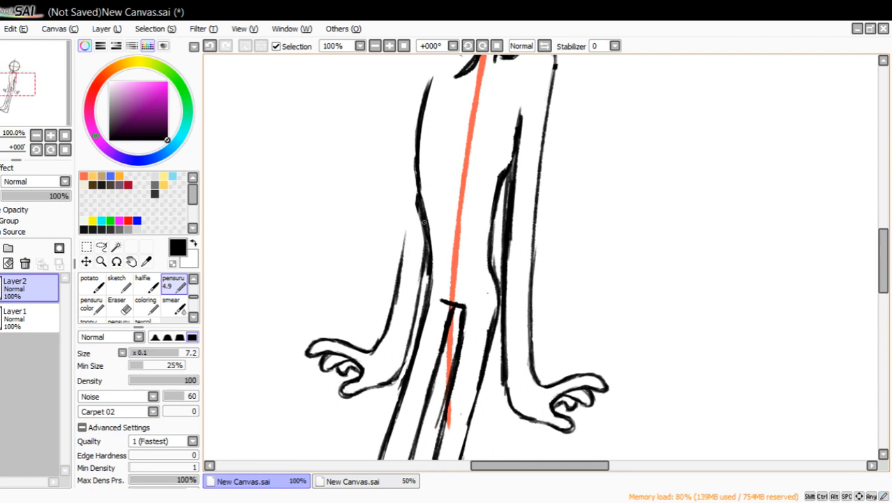
{"action": "left_click_drag", "start_coordinate": [51, 96], "coordinate": [54, 86]}
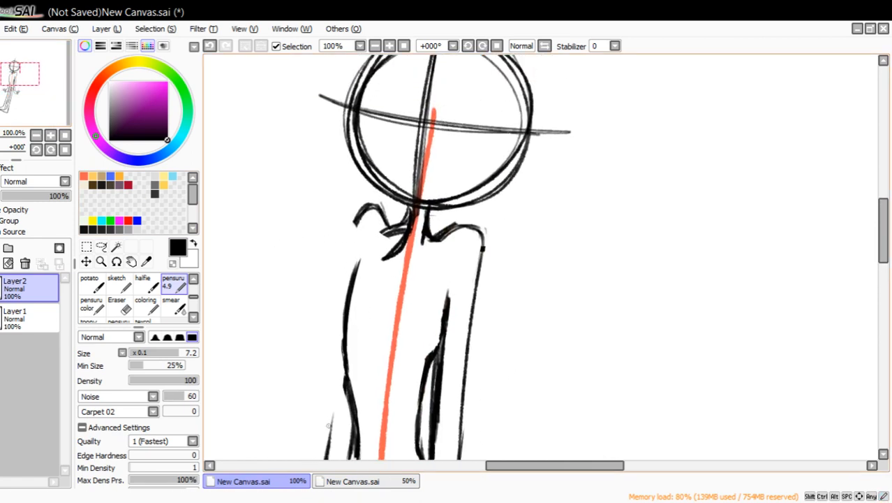
Draw the far upper arm's outer line from the forearm up to the far shoulder and thicken it near the shoulder.
{"action": "left_click_drag", "start_coordinate": [329, 412], "coordinate": [352, 257]}
{"action": "left_click_drag", "start_coordinate": [337, 334], "coordinate": [363, 234]}
{"action": "mouse_move", "coordinate": [355, 265]}
{"action": "left_mouse_down"}
{"action": "mouse_move", "coordinate": [373, 219]}
{"action": "mouse_move", "coordinate": [385, 225]}
{"action": "mouse_move", "coordinate": [371, 219]}
{"action": "mouse_move", "coordinate": [356, 261]}
{"action": "left_mouse_up"}
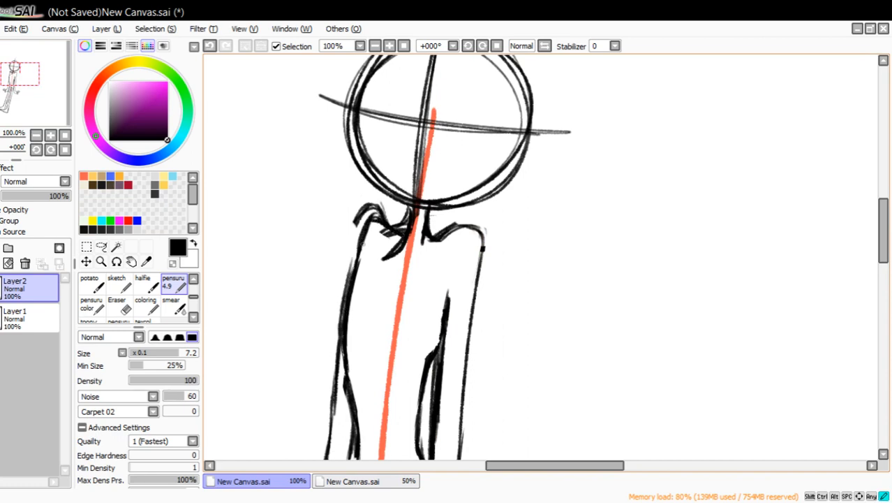
{"action": "left_click_drag", "start_coordinate": [366, 228], "coordinate": [348, 278]}
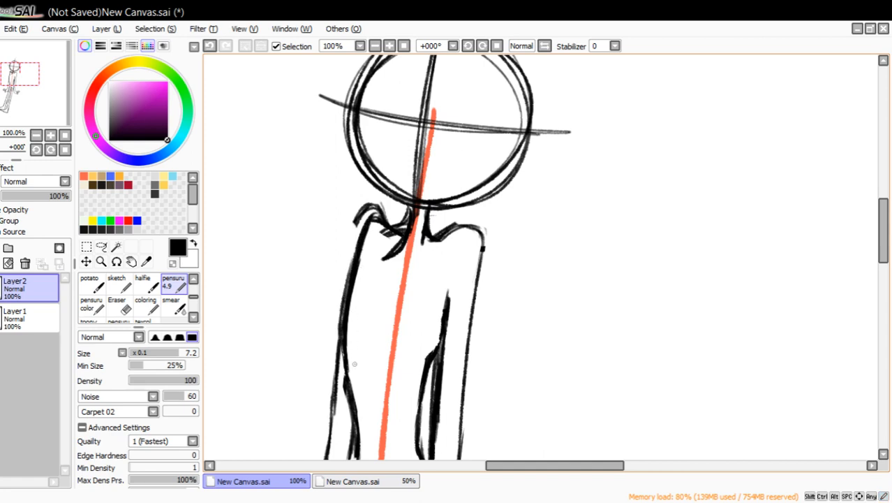
Draw the torso's far side line just inside the far arm, curving from the waist up toward the armpit.
{"action": "left_click_drag", "start_coordinate": [351, 384], "coordinate": [351, 304]}
{"action": "left_click_drag", "start_coordinate": [347, 386], "coordinate": [359, 267]}
{"action": "left_click_drag", "start_coordinate": [349, 351], "coordinate": [365, 266]}
{"action": "left_click_drag", "start_coordinate": [353, 300], "coordinate": [364, 265]}
{"action": "left_click_drag", "start_coordinate": [363, 270], "coordinate": [352, 318]}
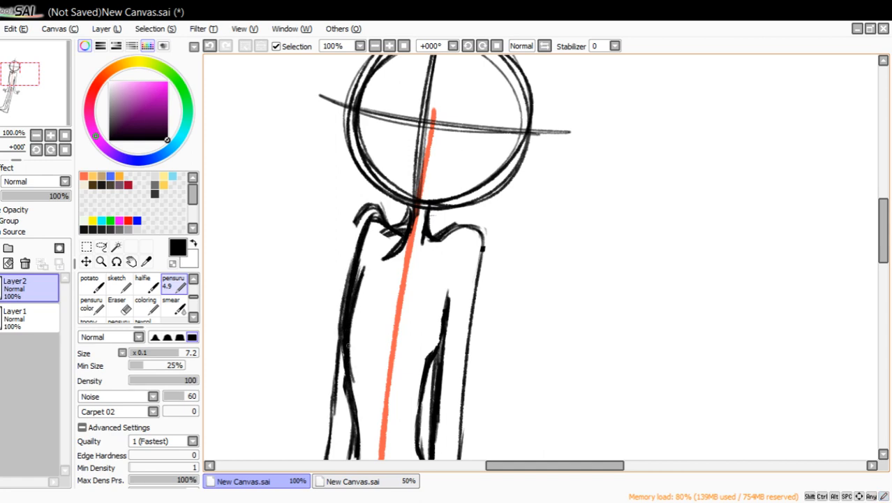
Erase the overlap between the far arm and torso, the old far shoulder bump, and the excess on the near shoulder line.
{"action": "left_click", "coordinate": [120, 314]}
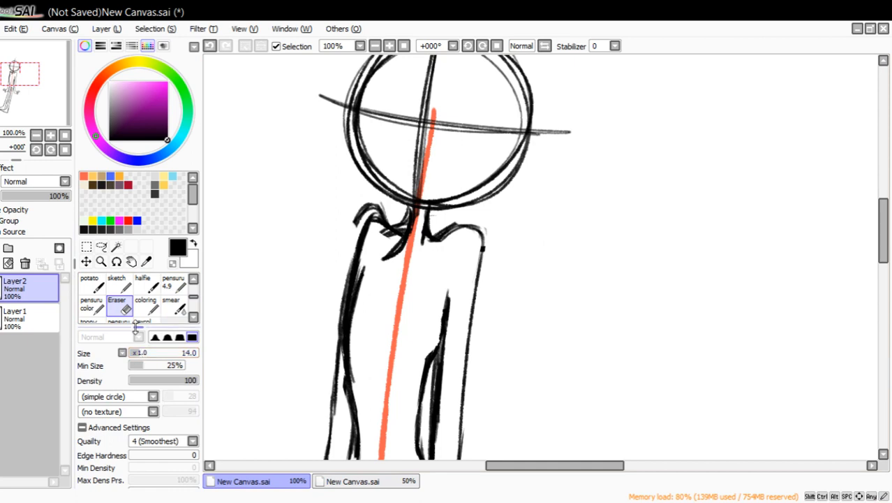
{"action": "mouse_move", "coordinate": [340, 330]}
{"action": "left_mouse_down"}
{"action": "mouse_move", "coordinate": [343, 316]}
{"action": "mouse_move", "coordinate": [342, 374]}
{"action": "mouse_move", "coordinate": [364, 253]}
{"action": "mouse_move", "coordinate": [342, 388]}
{"action": "mouse_move", "coordinate": [340, 381]}
{"action": "left_mouse_up"}
{"action": "mouse_move", "coordinate": [346, 235]}
{"action": "left_mouse_down"}
{"action": "mouse_move", "coordinate": [375, 204]}
{"action": "mouse_move", "coordinate": [356, 190]}
{"action": "mouse_move", "coordinate": [356, 222]}
{"action": "mouse_move", "coordinate": [399, 225]}
{"action": "left_mouse_up"}
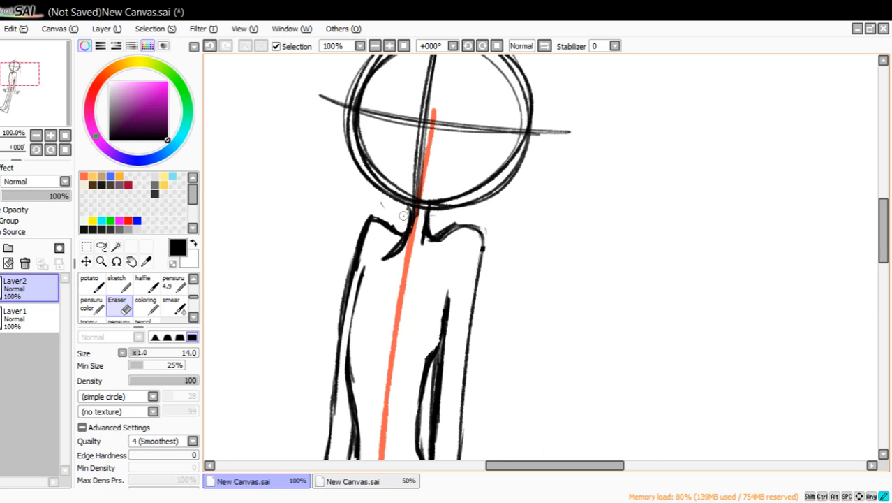
{"action": "left_click_drag", "start_coordinate": [393, 221], "coordinate": [386, 214]}
{"action": "left_click_drag", "start_coordinate": [433, 232], "coordinate": [453, 222]}
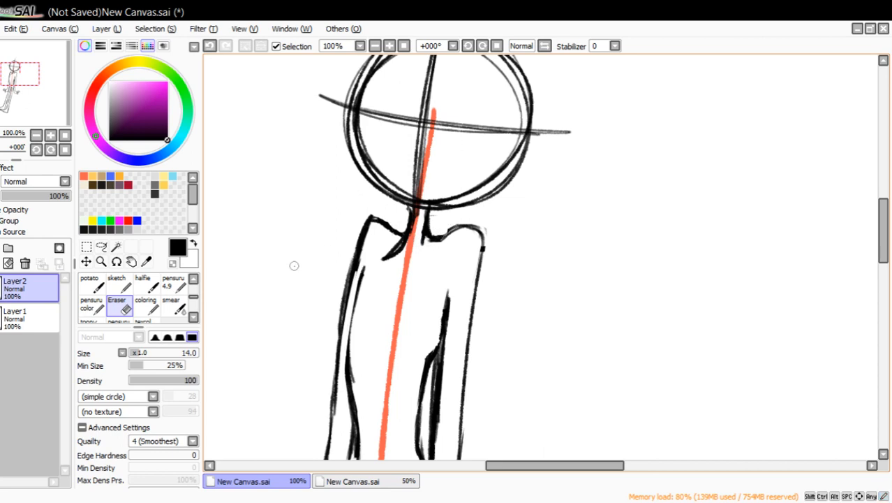
Redraw the neck's near side with pensuru 4.9 so it curves into the near shoulder, erasing its old line.
{"action": "left_click", "coordinate": [175, 284]}
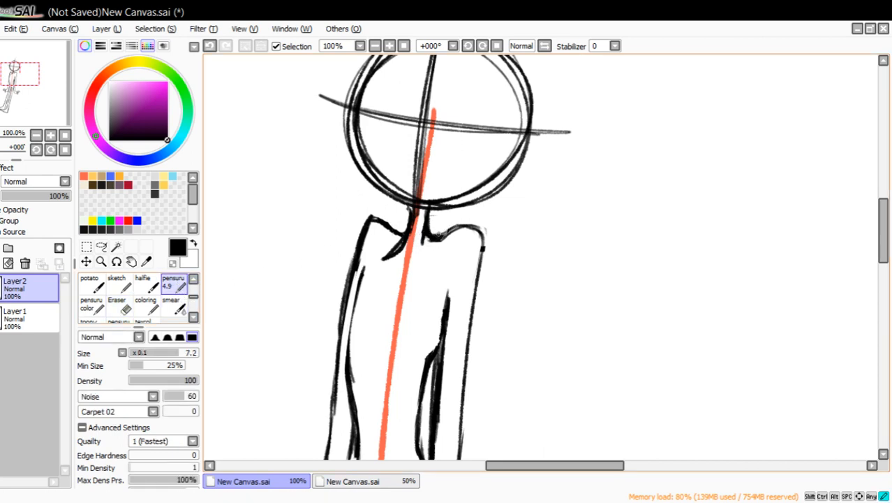
{"action": "mouse_move", "coordinate": [454, 236]}
{"action": "left_mouse_down"}
{"action": "mouse_move", "coordinate": [441, 222]}
{"action": "mouse_move", "coordinate": [439, 237]}
{"action": "left_mouse_up"}
{"action": "key", "text": "e"}
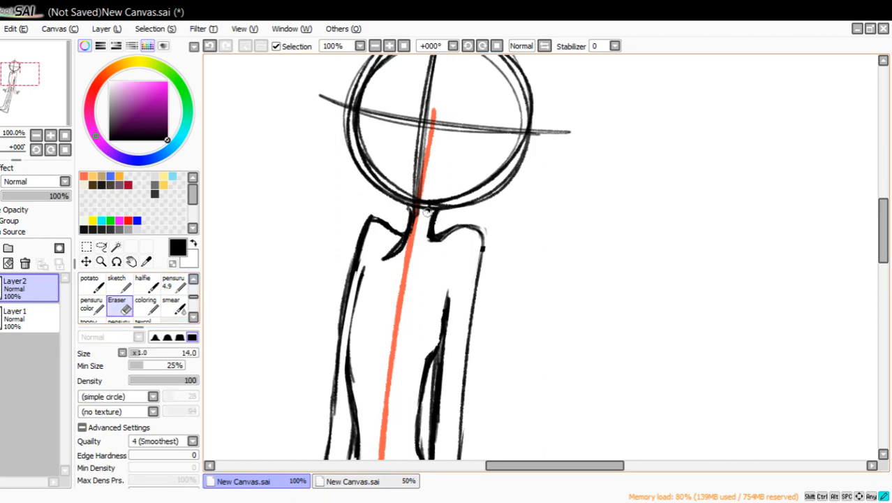
{"action": "left_click_drag", "start_coordinate": [428, 213], "coordinate": [422, 215]}
{"action": "mouse_move", "coordinate": [459, 235]}
{"action": "left_mouse_down"}
{"action": "mouse_move", "coordinate": [441, 245]}
{"action": "mouse_move", "coordinate": [484, 228]}
{"action": "left_mouse_up"}
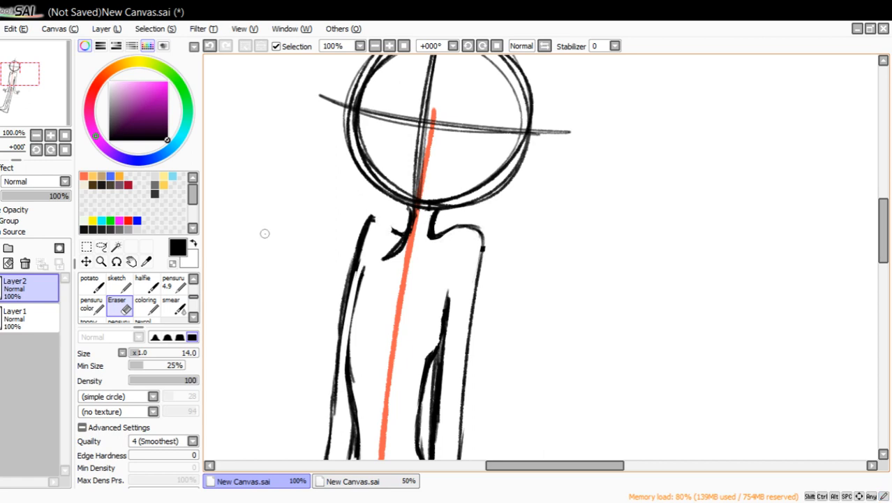
{"action": "left_click", "coordinate": [173, 283]}
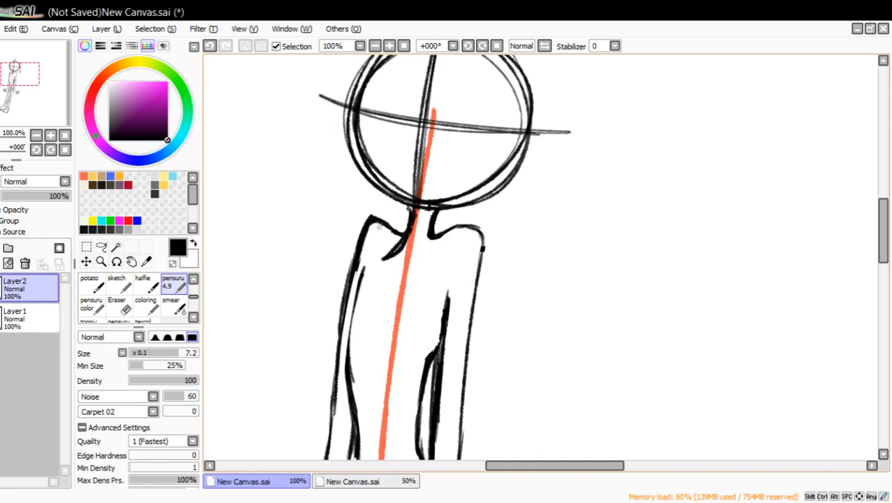
{"action": "left_click_drag", "start_coordinate": [434, 238], "coordinate": [467, 230]}
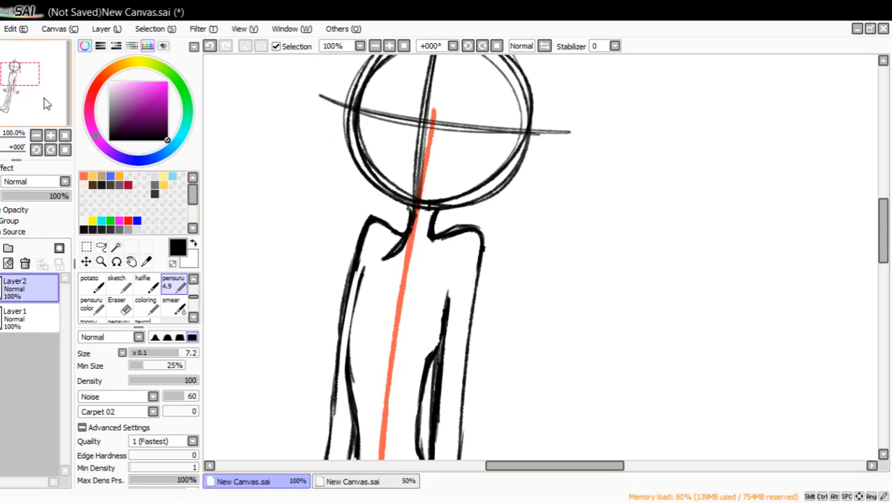
Darken the torso's far side line from the armpit down to the waist.
{"action": "left_click_drag", "start_coordinate": [44, 98], "coordinate": [49, 101]}
{"action": "left_click_drag", "start_coordinate": [375, 248], "coordinate": [372, 294]}
{"action": "left_click_drag", "start_coordinate": [379, 239], "coordinate": [372, 293]}
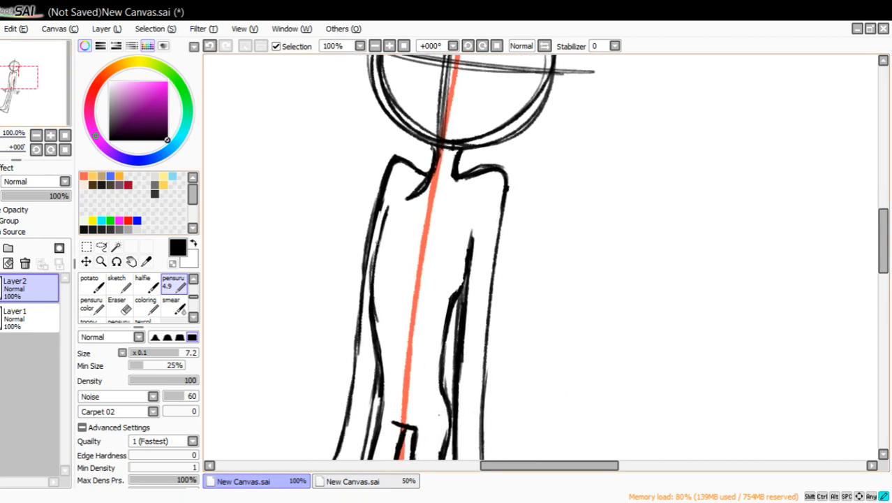
{"action": "left_click_drag", "start_coordinate": [388, 208], "coordinate": [376, 314]}
{"action": "left_click_drag", "start_coordinate": [377, 275], "coordinate": [380, 347]}
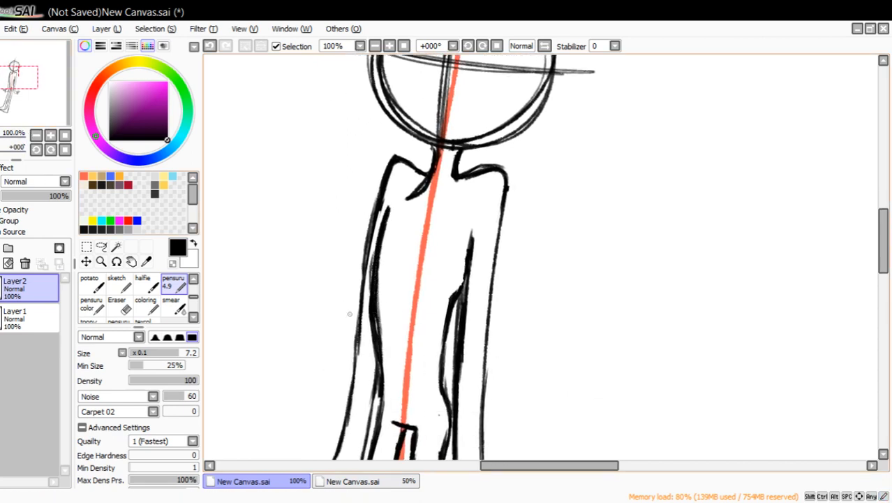
Erase the outer edge of the torso's far side line and the far arm's outer line between shoulder and elbow.
{"action": "left_click", "coordinate": [117, 305]}
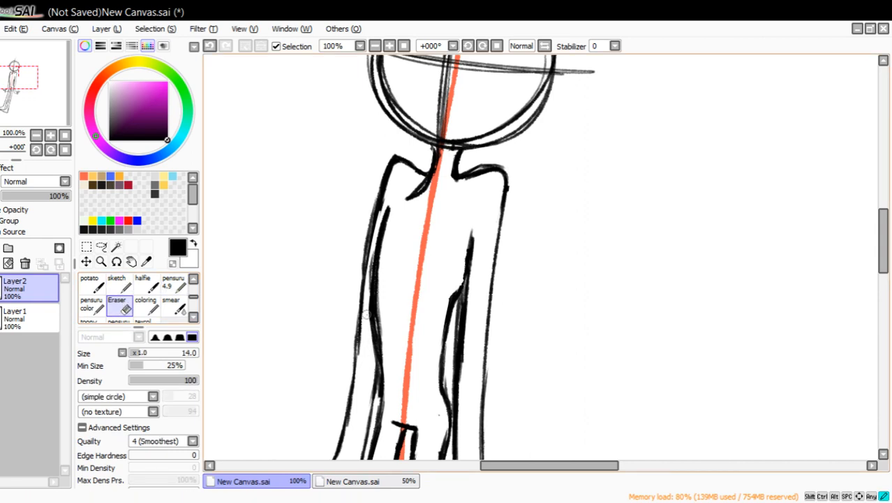
{"action": "left_click_drag", "start_coordinate": [371, 353], "coordinate": [370, 297]}
{"action": "left_click_drag", "start_coordinate": [374, 351], "coordinate": [370, 265]}
{"action": "left_click_drag", "start_coordinate": [371, 318], "coordinate": [374, 229]}
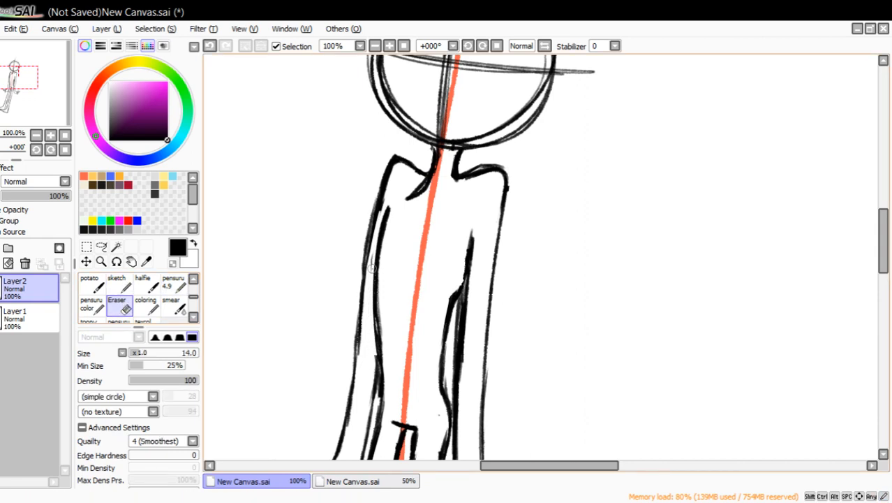
{"action": "mouse_move", "coordinate": [371, 270]}
{"action": "left_mouse_down"}
{"action": "mouse_move", "coordinate": [381, 213]}
{"action": "mouse_move", "coordinate": [378, 241]}
{"action": "left_mouse_up"}
{"action": "left_click_drag", "start_coordinate": [386, 208], "coordinate": [375, 241]}
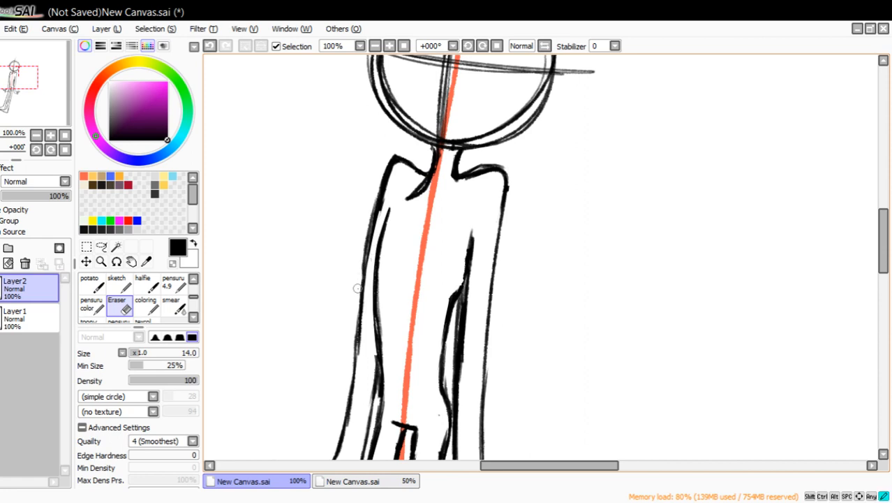
{"action": "mouse_move", "coordinate": [364, 342]}
{"action": "left_mouse_down"}
{"action": "mouse_move", "coordinate": [360, 289]}
{"action": "mouse_move", "coordinate": [377, 199]}
{"action": "left_mouse_up"}
Redraw the far arm's outer line with pensuru 4.9 from the elbow up to the shoulder.
{"action": "left_click", "coordinate": [173, 283]}
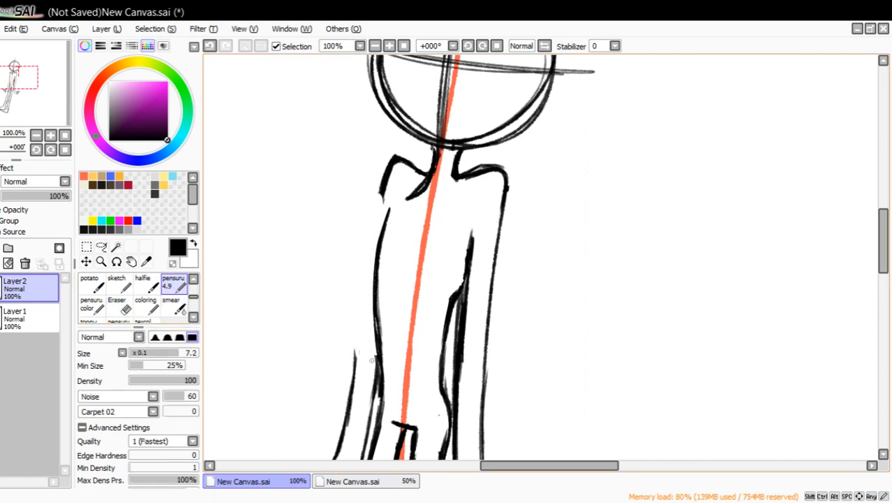
{"action": "left_click_drag", "start_coordinate": [357, 345], "coordinate": [381, 197]}
{"action": "left_click_drag", "start_coordinate": [379, 229], "coordinate": [382, 193]}
{"action": "left_click_drag", "start_coordinate": [379, 224], "coordinate": [386, 184]}
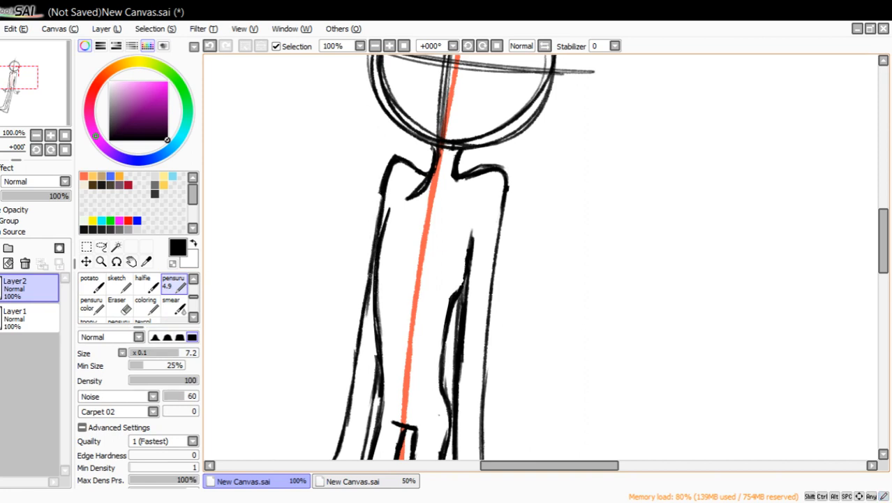
Thin the far upper arm's outer line with the Eraser from the elbow up to the shoulder.
{"action": "left_click_drag", "start_coordinate": [42, 115], "coordinate": [39, 120]}
{"action": "left_click", "coordinate": [119, 303]}
{"action": "mouse_move", "coordinate": [382, 208]}
{"action": "left_mouse_down"}
{"action": "mouse_move", "coordinate": [384, 254]}
{"action": "mouse_move", "coordinate": [376, 292]}
{"action": "mouse_move", "coordinate": [384, 242]}
{"action": "mouse_move", "coordinate": [373, 294]}
{"action": "mouse_move", "coordinate": [377, 257]}
{"action": "left_mouse_up"}
{"action": "left_click", "coordinate": [173, 282]}
{"action": "left_click", "coordinate": [116, 307]}
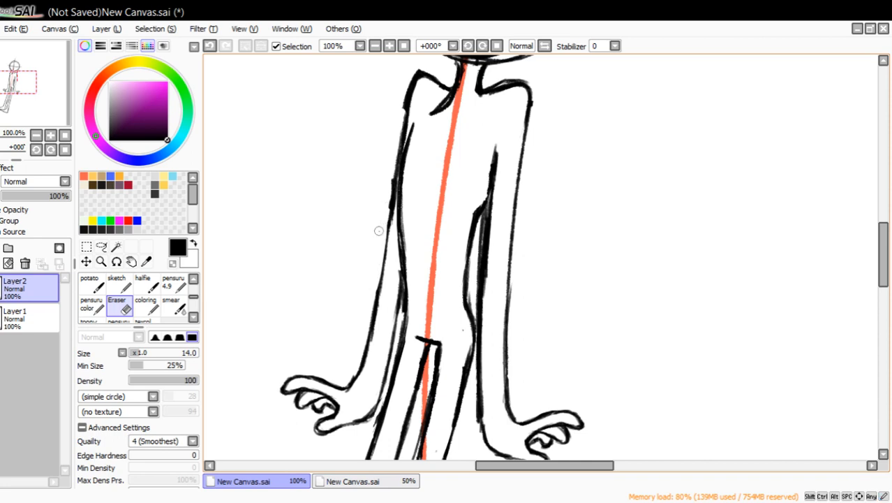
{"action": "left_click_drag", "start_coordinate": [387, 212], "coordinate": [412, 75]}
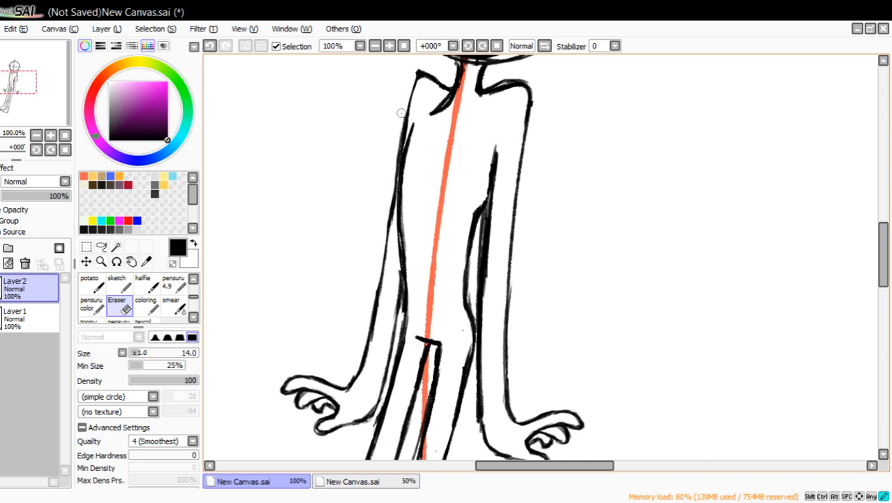
Thicken the far hip and thigh line beside the far forearm with pensuru 4.9.
{"action": "left_click", "coordinate": [178, 285]}
{"action": "left_click_drag", "start_coordinate": [403, 313], "coordinate": [377, 395]}
{"action": "mouse_move", "coordinate": [376, 406]}
{"action": "left_mouse_down"}
{"action": "mouse_move", "coordinate": [402, 288]}
{"action": "mouse_move", "coordinate": [384, 240]}
{"action": "mouse_move", "coordinate": [400, 172]}
{"action": "left_mouse_up"}
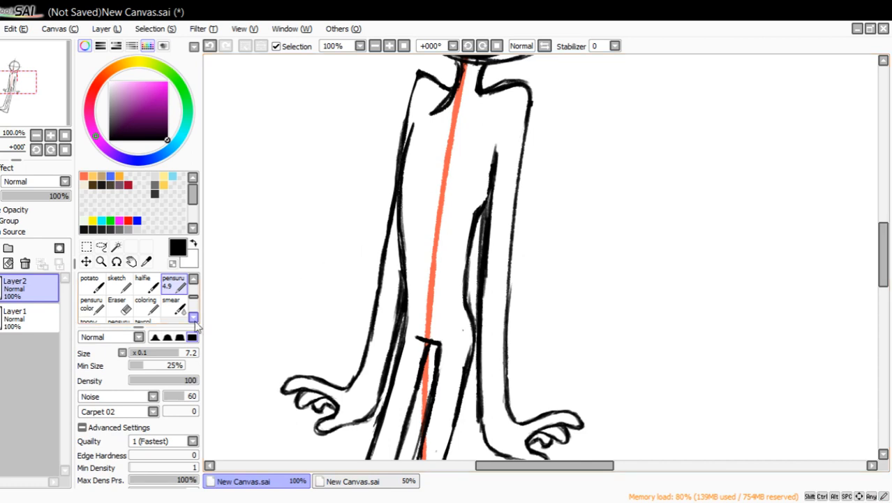
Trim the far arm's outer edge near the elbow and refine the top contours of both shoulders.
{"action": "left_click", "coordinate": [120, 307]}
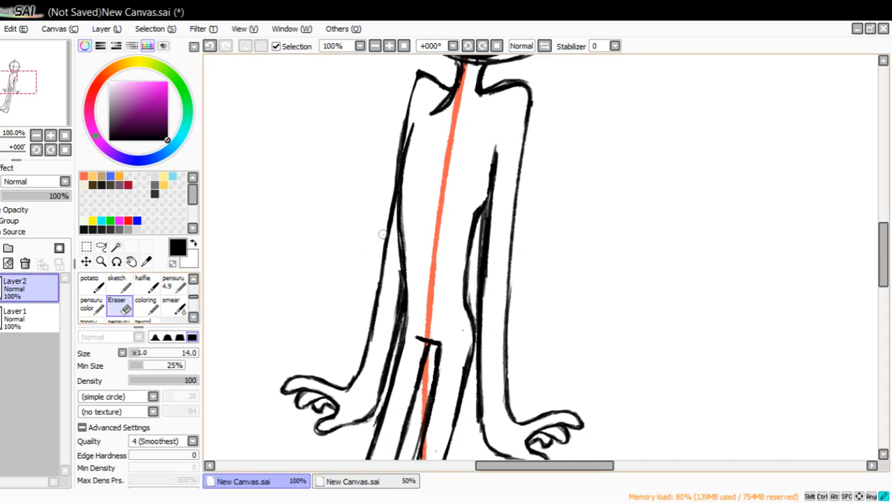
{"action": "left_click_drag", "start_coordinate": [382, 235], "coordinate": [386, 209]}
{"action": "left_click", "coordinate": [173, 283]}
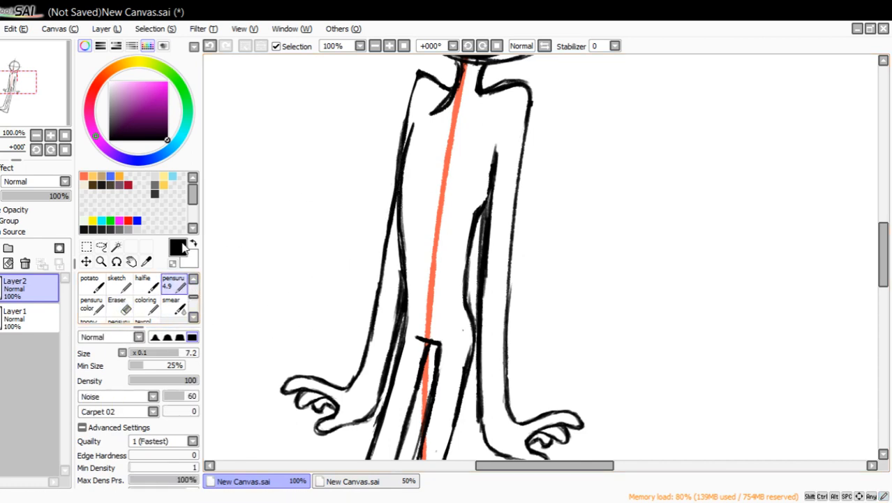
{"action": "mouse_move", "coordinate": [398, 177]}
{"action": "left_mouse_down"}
{"action": "mouse_move", "coordinate": [417, 97]}
{"action": "mouse_move", "coordinate": [452, 79]}
{"action": "left_mouse_up"}
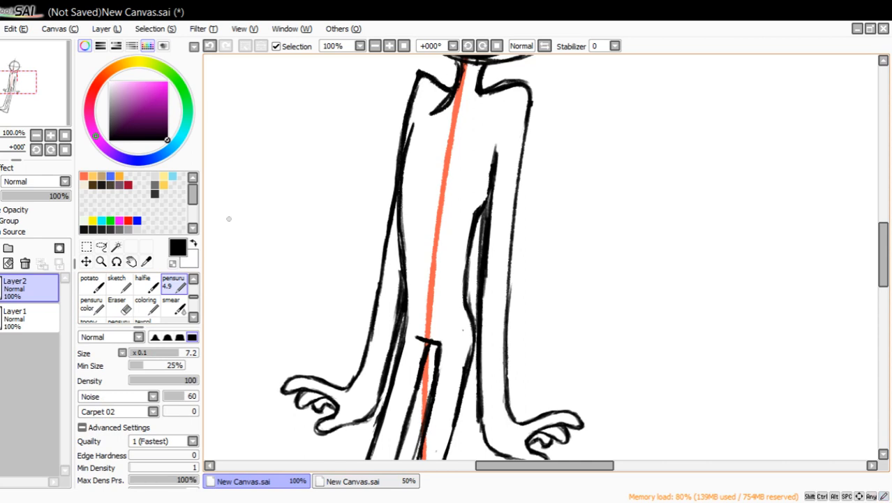
{"action": "left_click", "coordinate": [120, 305]}
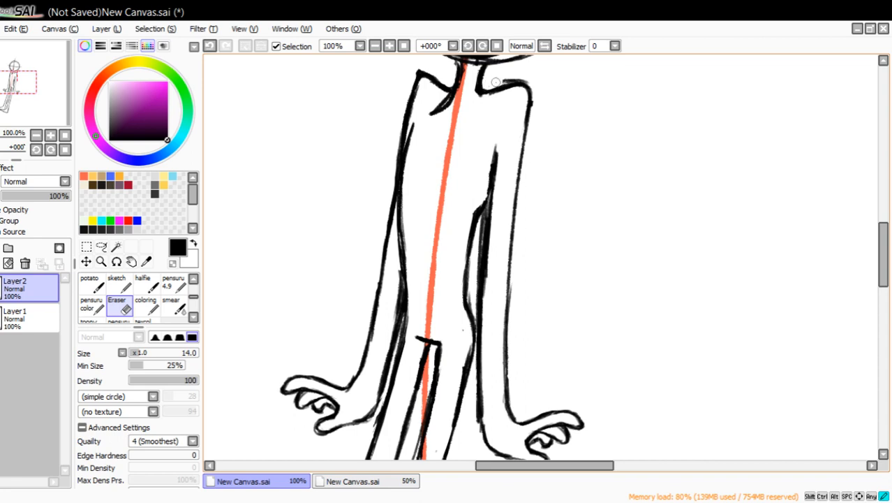
{"action": "left_click_drag", "start_coordinate": [515, 76], "coordinate": [535, 84]}
{"action": "left_click_drag", "start_coordinate": [423, 68], "coordinate": [413, 75]}
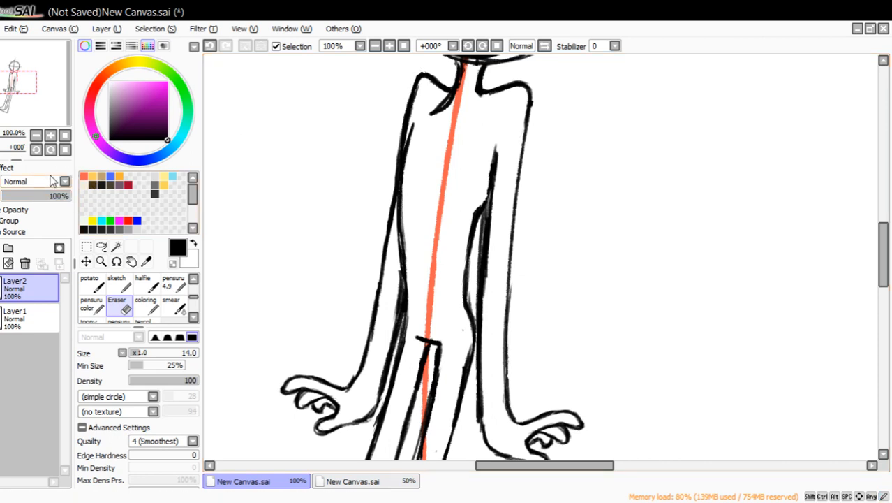
Thin the near upper arm's inner line with the Eraser and redraw it from the armpit to below the elbow.
{"action": "left_click_drag", "start_coordinate": [483, 287], "coordinate": [483, 203]}
{"action": "left_click", "coordinate": [174, 284]}
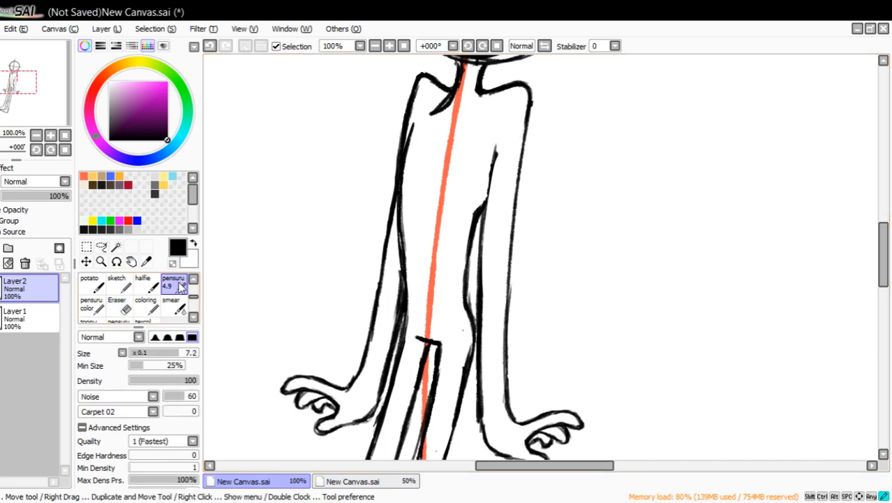
{"action": "left_click_drag", "start_coordinate": [495, 159], "coordinate": [487, 222]}
{"action": "left_click_drag", "start_coordinate": [494, 166], "coordinate": [485, 267]}
{"action": "mouse_move", "coordinate": [490, 203]}
{"action": "left_mouse_down"}
{"action": "mouse_move", "coordinate": [484, 298]}
{"action": "mouse_move", "coordinate": [487, 220]}
{"action": "left_mouse_up"}
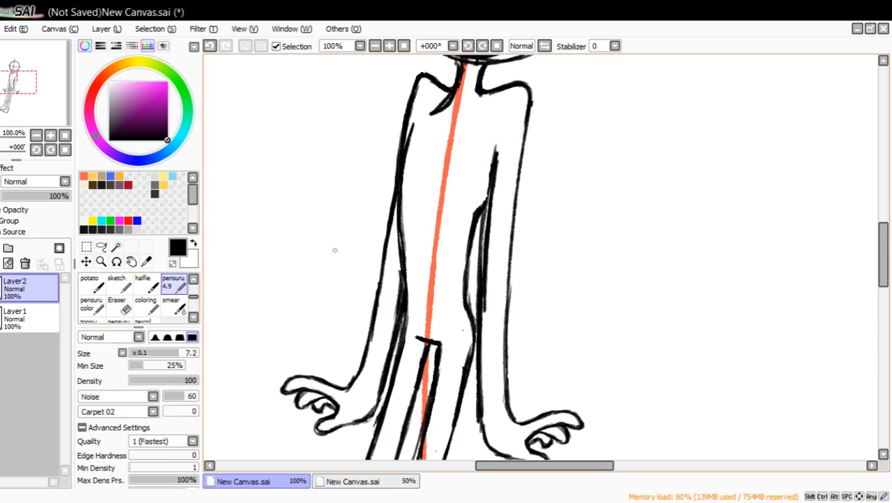
Erase the doubled edges along the near arm's inner line beside the waist and up to the armpit.
{"action": "left_click", "coordinate": [120, 305]}
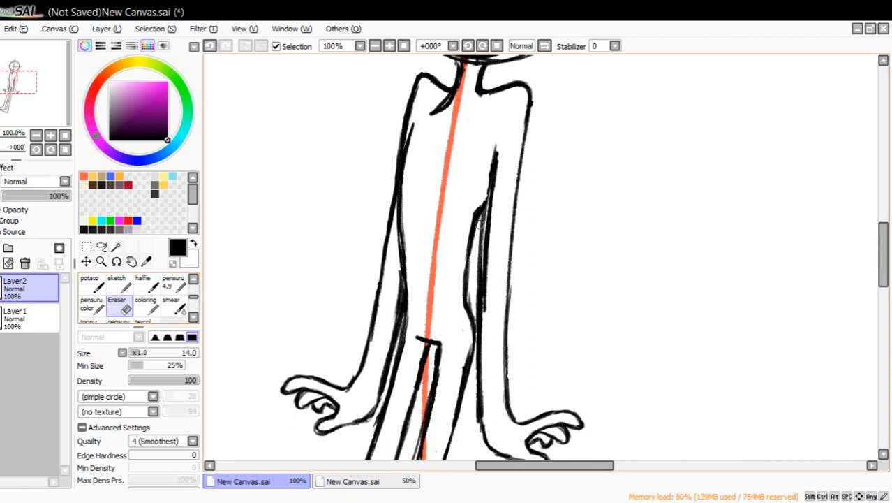
{"action": "mouse_move", "coordinate": [478, 219]}
{"action": "left_mouse_down"}
{"action": "mouse_move", "coordinate": [474, 342]}
{"action": "mouse_move", "coordinate": [489, 259]}
{"action": "left_mouse_up"}
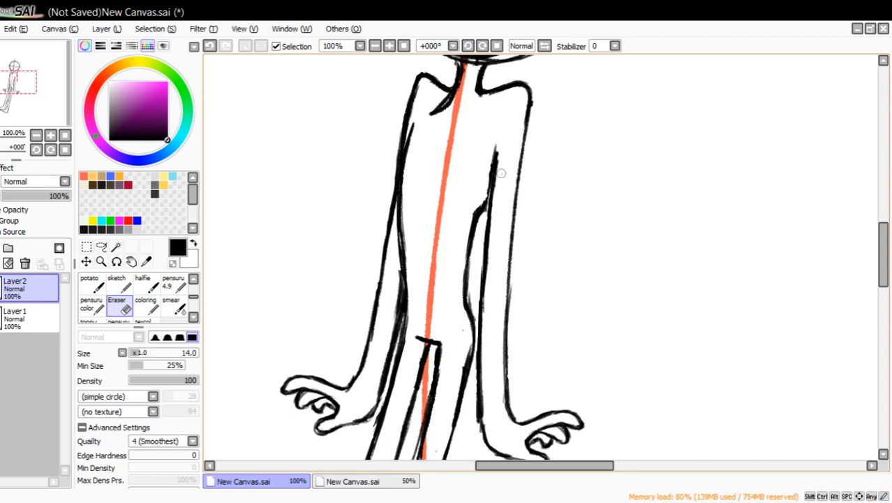
{"action": "left_click_drag", "start_coordinate": [497, 144], "coordinate": [499, 139]}
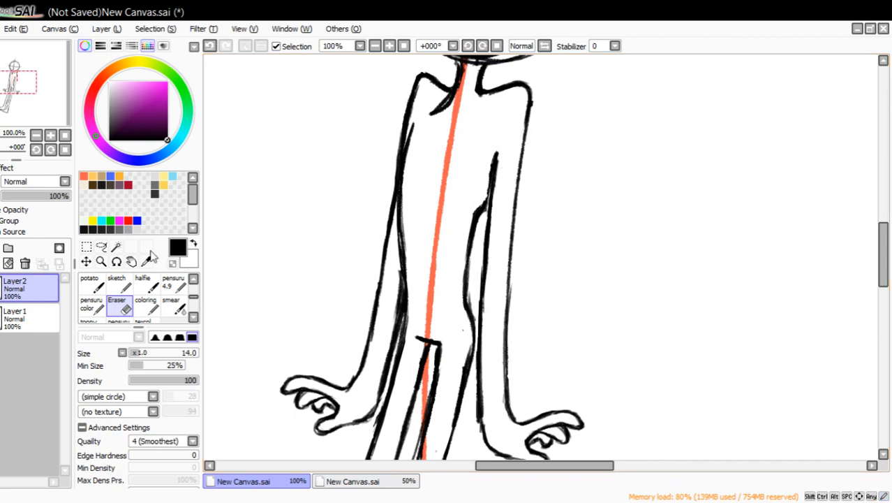
{"action": "left_click_drag", "start_coordinate": [21, 112], "coordinate": [51, 107]}
{"action": "left_click", "coordinate": [37, 135]}
{"action": "left_click", "coordinate": [37, 135]}
{"action": "left_click", "coordinate": [100, 261]}
{"action": "left_click", "coordinate": [461, 180]}
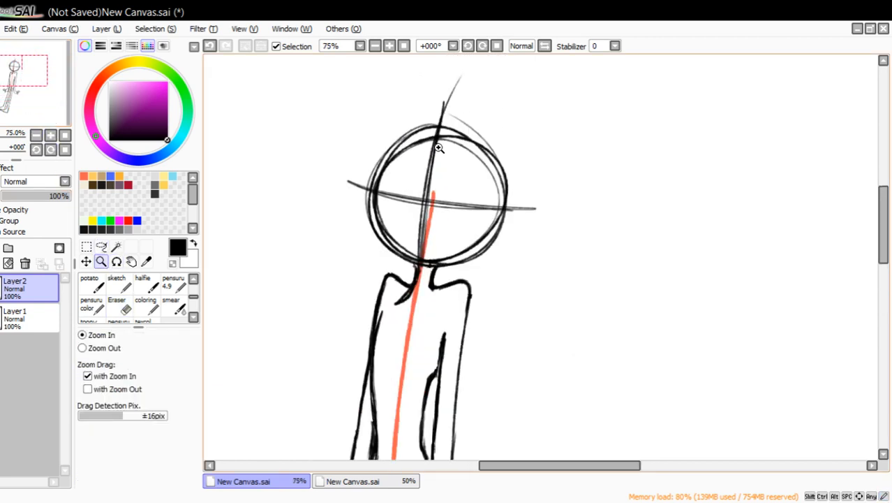
{"action": "left_click", "coordinate": [418, 140]}
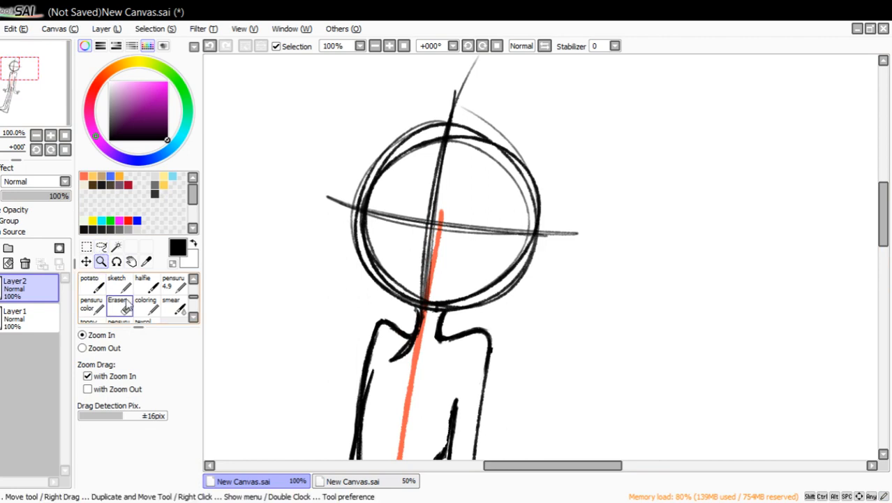
Add a new layer at 48% opacity and paint a blue patch below the near armpit with the coloring brush at size 35.
{"action": "left_click_drag", "start_coordinate": [47, 96], "coordinate": [49, 119]}
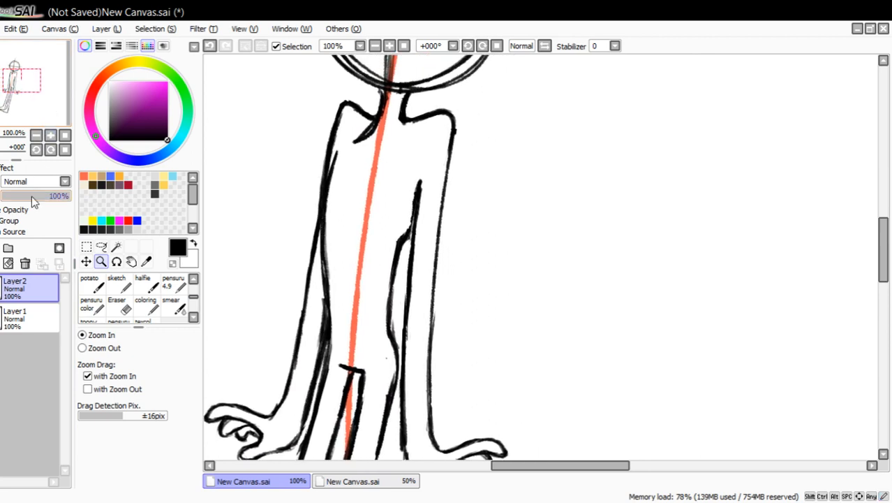
{"action": "left_click", "coordinate": [0, 248]}
{"action": "left_click", "coordinate": [137, 221]}
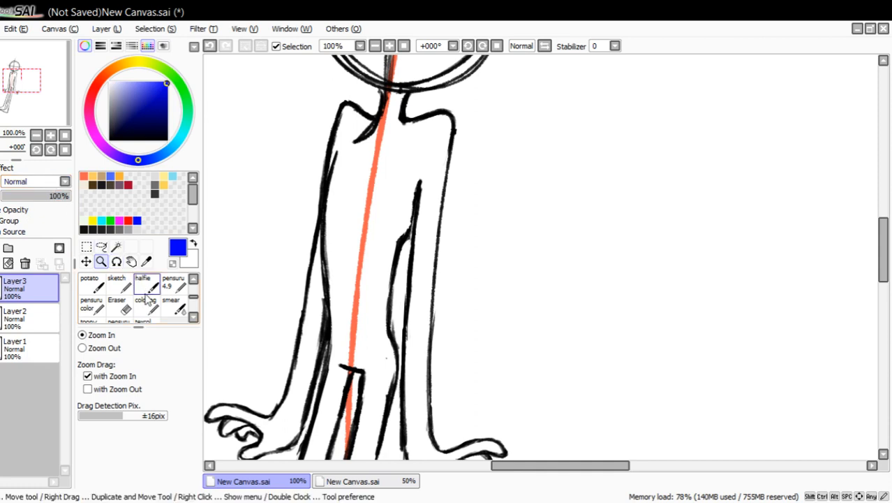
{"action": "left_click", "coordinate": [148, 306]}
{"action": "left_click", "coordinate": [35, 196]}
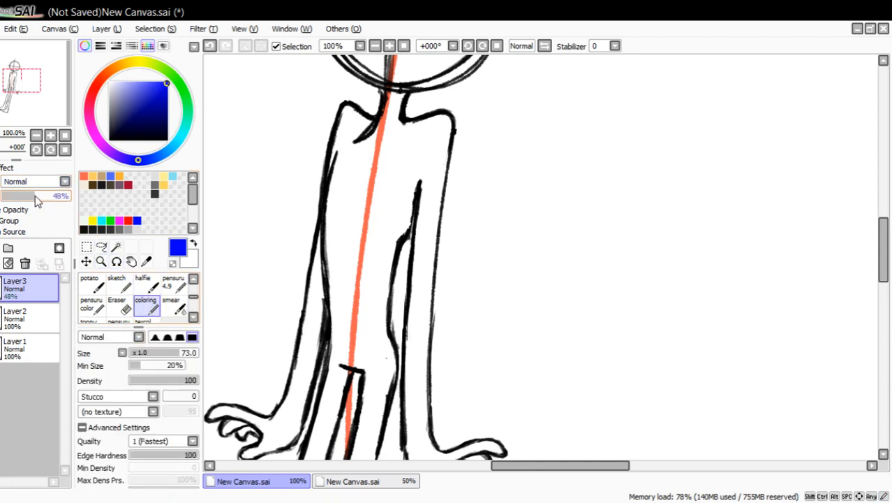
{"action": "left_click_drag", "start_coordinate": [158, 358], "coordinate": [143, 354]}
{"action": "left_click_drag", "start_coordinate": [412, 229], "coordinate": [372, 259]}
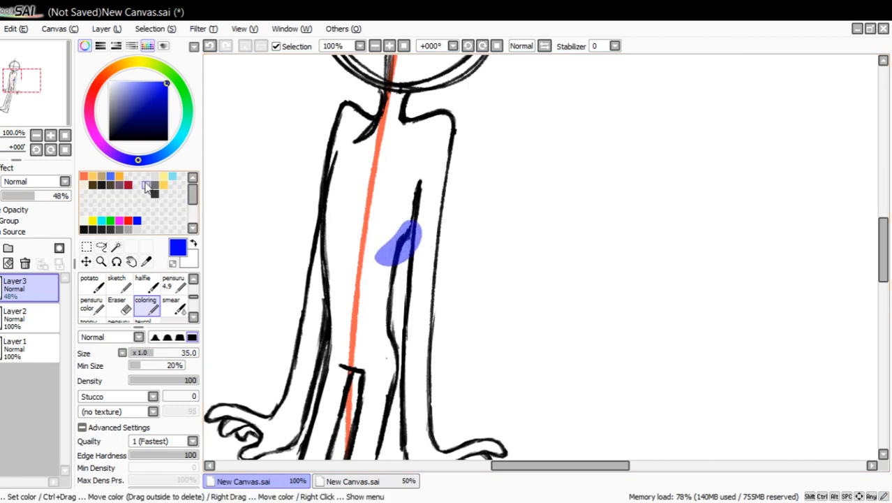
Paint a second translucent blue patch over the torso's near edge at the waist and hip.
{"action": "left_click_drag", "start_coordinate": [58, 112], "coordinate": [54, 120]}
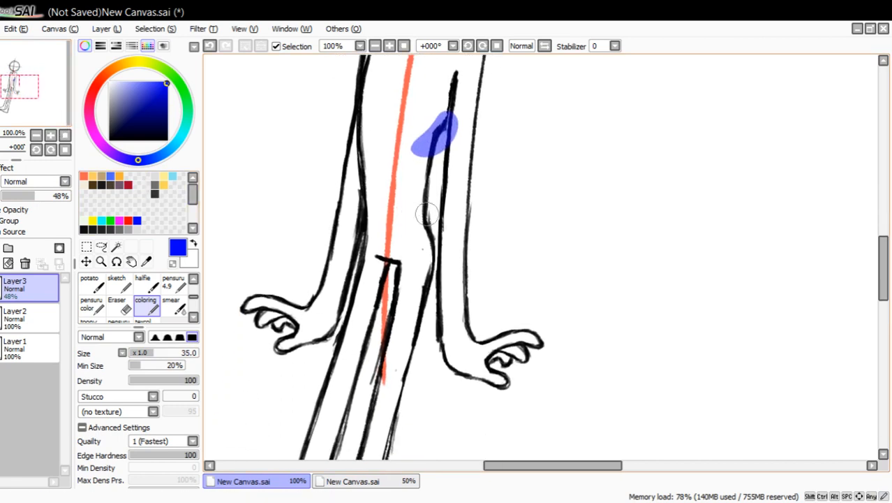
{"action": "left_click_drag", "start_coordinate": [417, 208], "coordinate": [432, 266]}
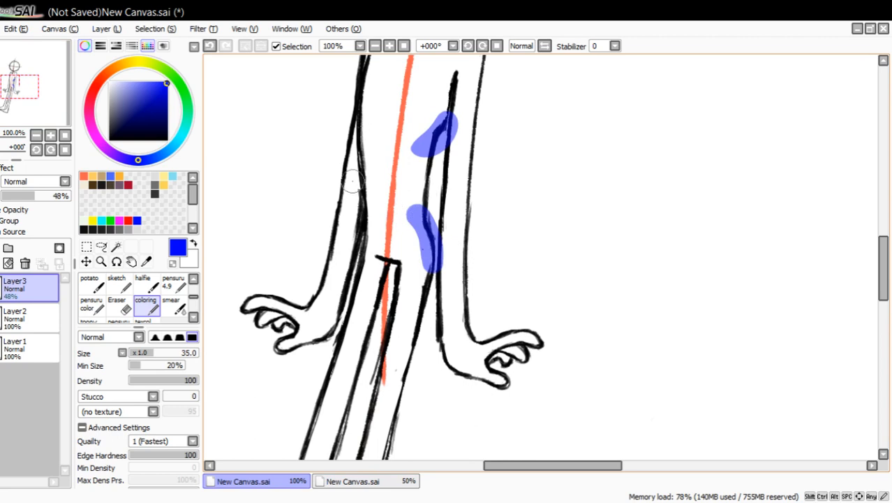
{"action": "mouse_move", "coordinate": [52, 95]}
{"action": "left_mouse_down"}
{"action": "mouse_move", "coordinate": [47, 111]}
{"action": "mouse_move", "coordinate": [62, 85]}
{"action": "left_mouse_up"}
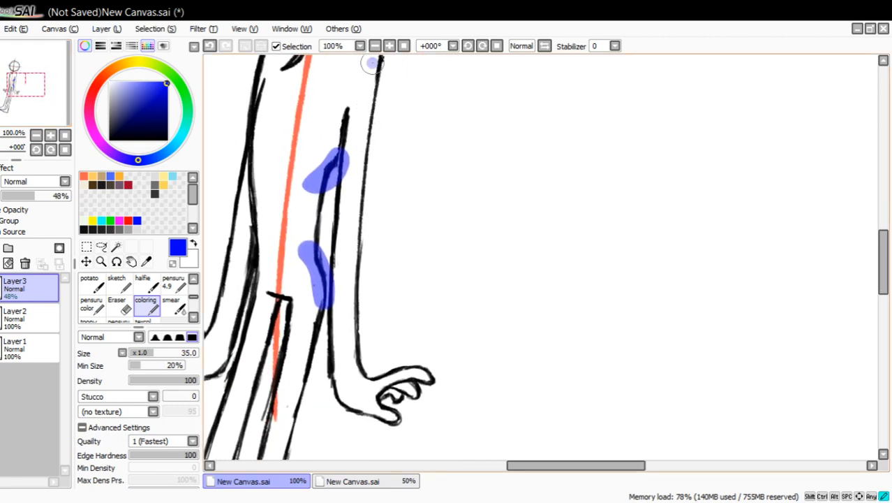
{"action": "left_click_drag", "start_coordinate": [370, 63], "coordinate": [357, 343]}
{"action": "left_click", "coordinate": [210, 46]}
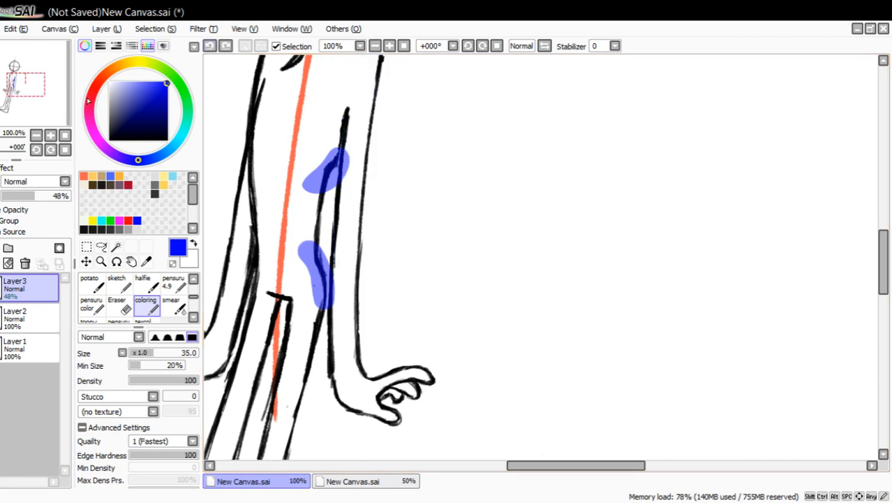
{"action": "left_click_drag", "start_coordinate": [36, 97], "coordinate": [32, 96]}
{"action": "left_click_drag", "start_coordinate": [442, 227], "coordinate": [506, 300]}
{"action": "left_click", "coordinate": [209, 45]}
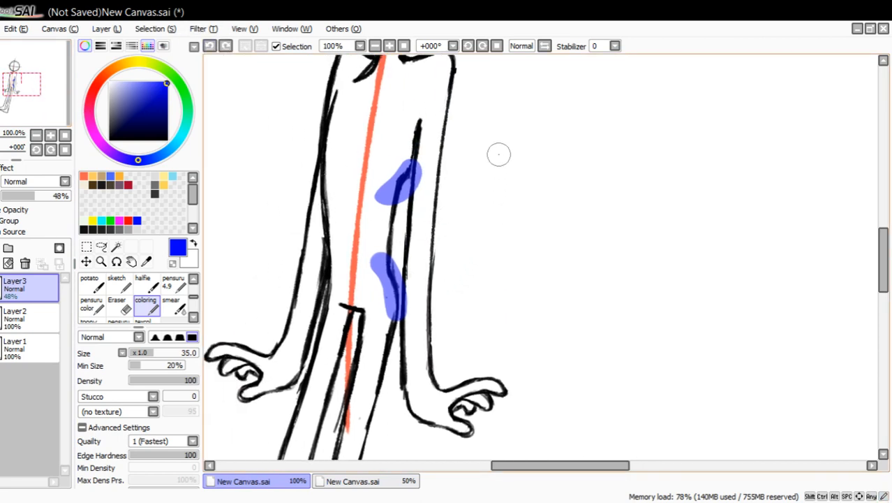
{"action": "left_click_drag", "start_coordinate": [501, 128], "coordinate": [576, 358]}
{"action": "left_click", "coordinate": [209, 45]}
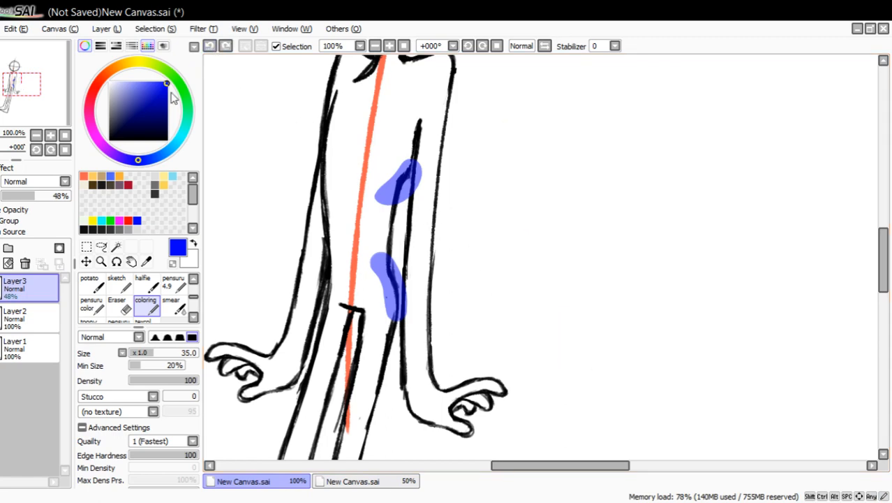
{"action": "left_click_drag", "start_coordinate": [16, 127], "coordinate": [31, 116]}
{"action": "left_click", "coordinate": [37, 135]}
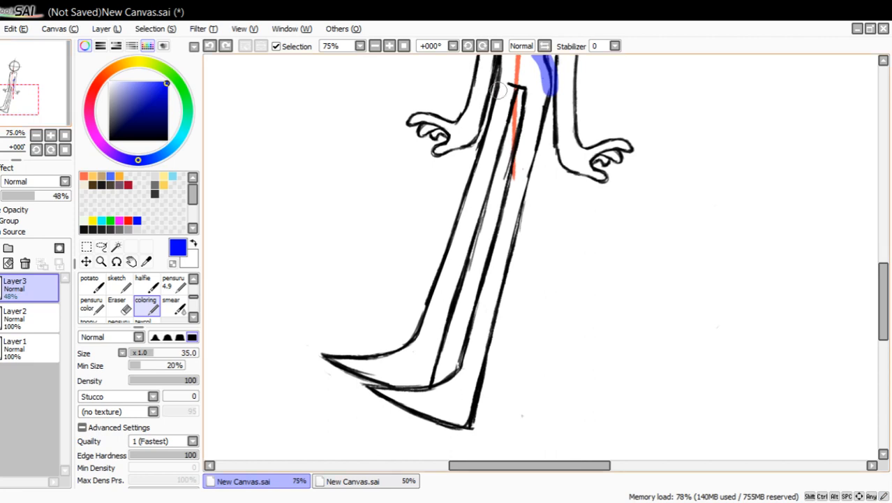
{"action": "left_click_drag", "start_coordinate": [506, 80], "coordinate": [403, 402]}
{"action": "left_click", "coordinate": [209, 46]}
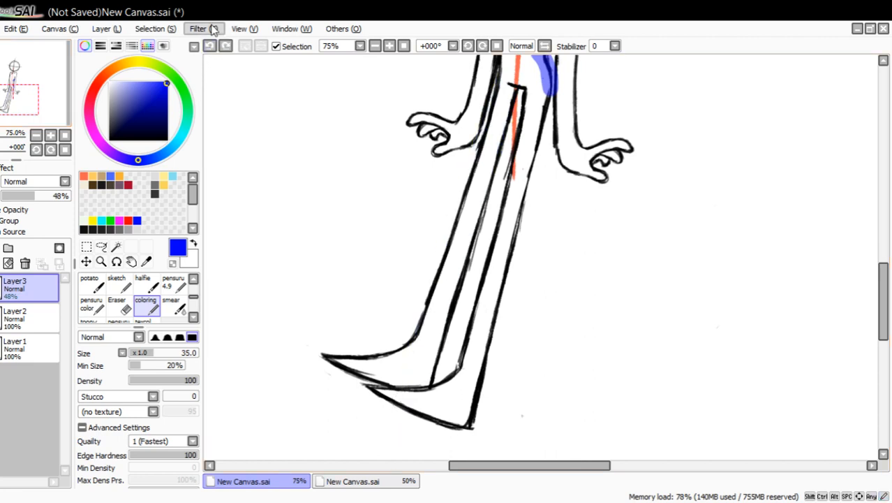
{"action": "mouse_move", "coordinate": [363, 126]}
{"action": "left_mouse_down"}
{"action": "mouse_move", "coordinate": [363, 258]}
{"action": "mouse_move", "coordinate": [391, 83]}
{"action": "left_mouse_up"}
{"action": "left_click", "coordinate": [212, 46]}
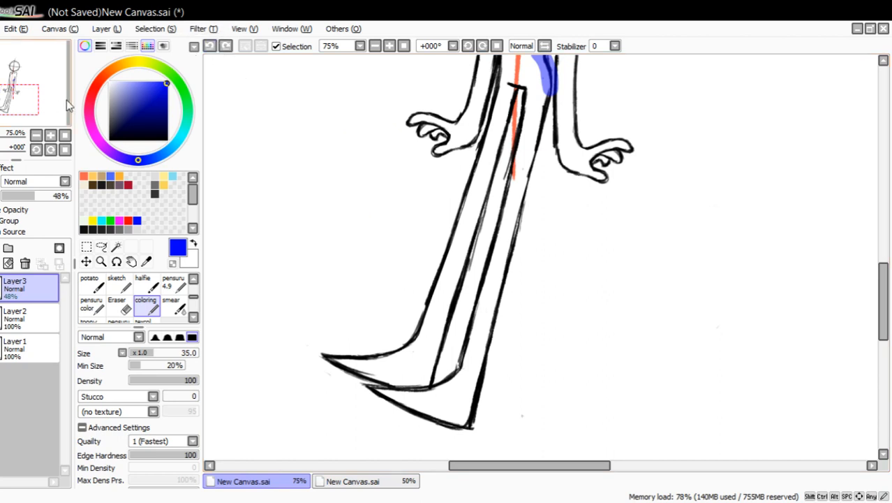
Delete the 48% opacity layer holding the blue body markings.
{"action": "left_click_drag", "start_coordinate": [42, 104], "coordinate": [57, 97]}
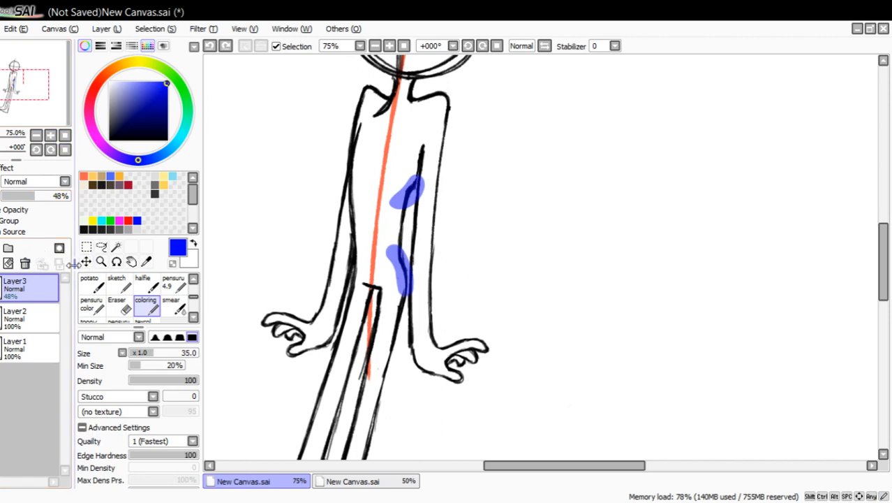
{"action": "left_click", "coordinate": [25, 263]}
{"action": "mouse_move", "coordinate": [52, 91]}
{"action": "left_mouse_down"}
{"action": "mouse_move", "coordinate": [52, 110]}
{"action": "mouse_move", "coordinate": [50, 81]}
{"action": "mouse_move", "coordinate": [47, 121]}
{"action": "mouse_move", "coordinate": [45, 107]}
{"action": "left_mouse_up"}
{"action": "scroll", "coordinate": [45, 106], "scroll_direction": "down", "scroll_amount": 2}
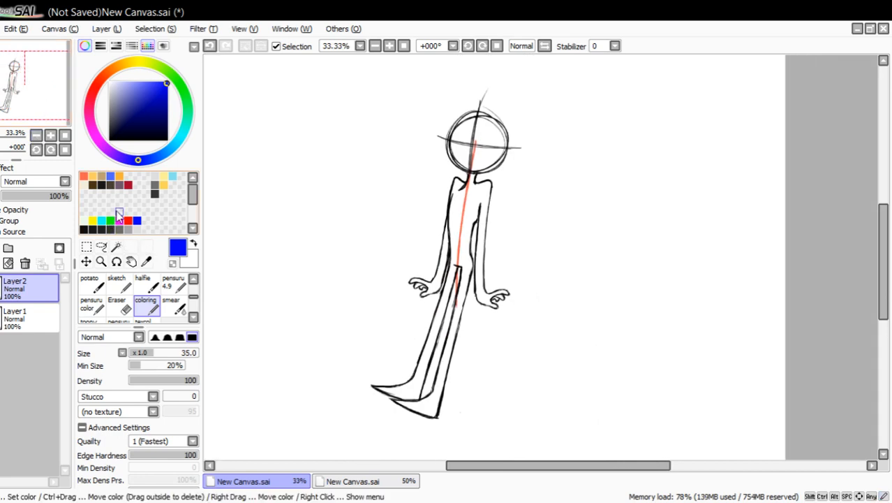
Examine the figure's stance and balance with the canvas tilted to -22° and back upright at 0°.
{"action": "left_click", "coordinate": [35, 150]}
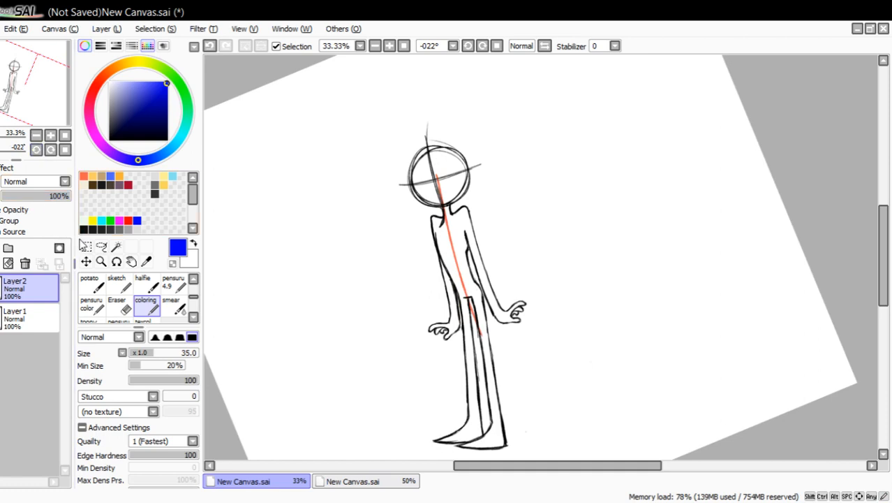
{"action": "mouse_move", "coordinate": [56, 102]}
{"action": "left_mouse_down"}
{"action": "mouse_move", "coordinate": [57, 116]}
{"action": "mouse_move", "coordinate": [54, 110]}
{"action": "left_mouse_up"}
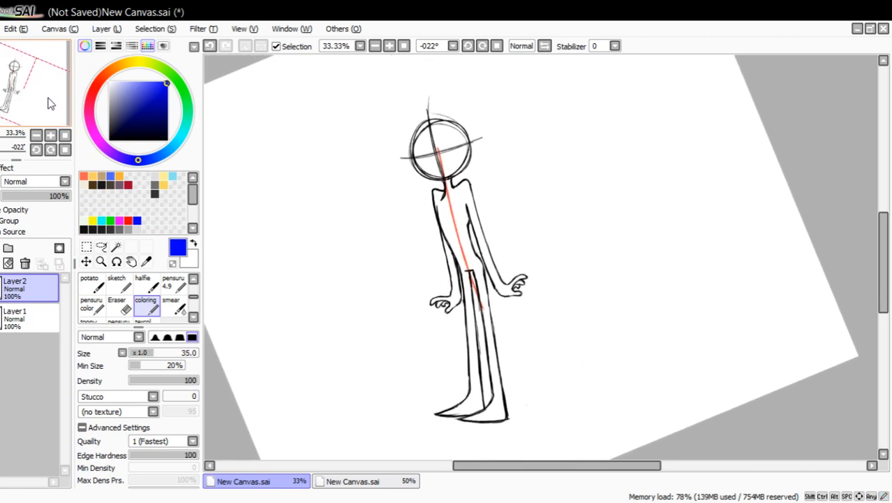
{"action": "left_click", "coordinate": [52, 139]}
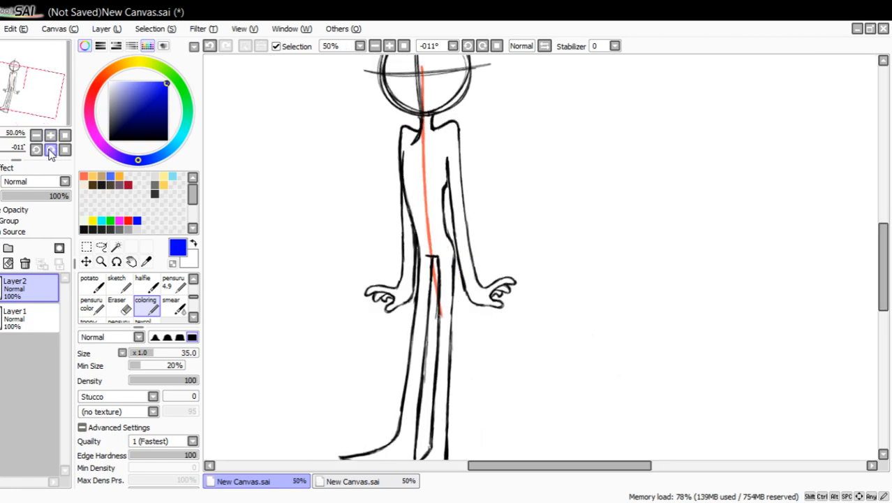
{"action": "left_click", "coordinate": [50, 150]}
{"action": "left_click_drag", "start_coordinate": [44, 108], "coordinate": [39, 74]}
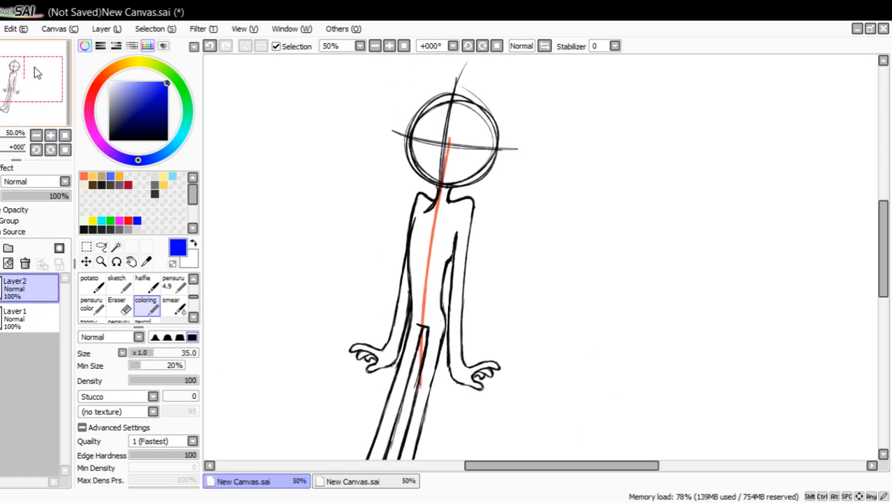
{"action": "left_click", "coordinate": [94, 279]}
{"action": "left_click", "coordinate": [101, 261]}
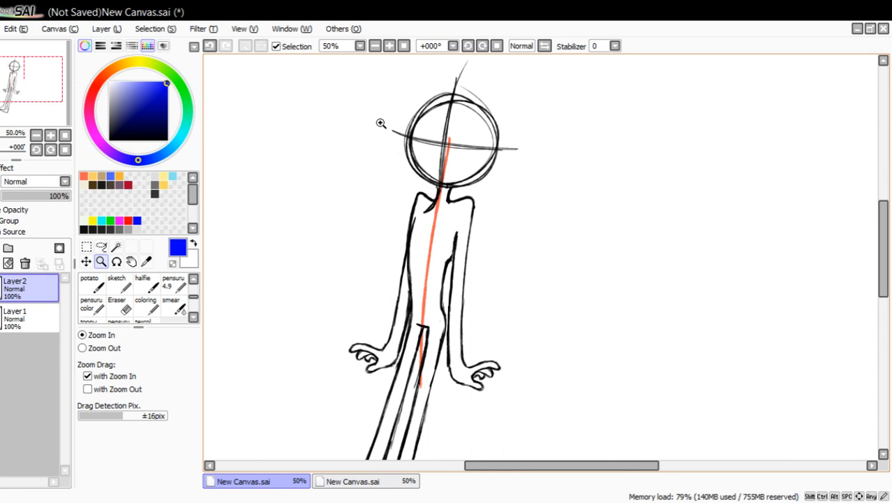
Create a new blank canvas for another pose study.
{"action": "mouse_move", "coordinate": [35, 112]}
{"action": "left_mouse_down"}
{"action": "mouse_move", "coordinate": [67, 100]}
{"action": "mouse_move", "coordinate": [82, 120]}
{"action": "left_mouse_up"}
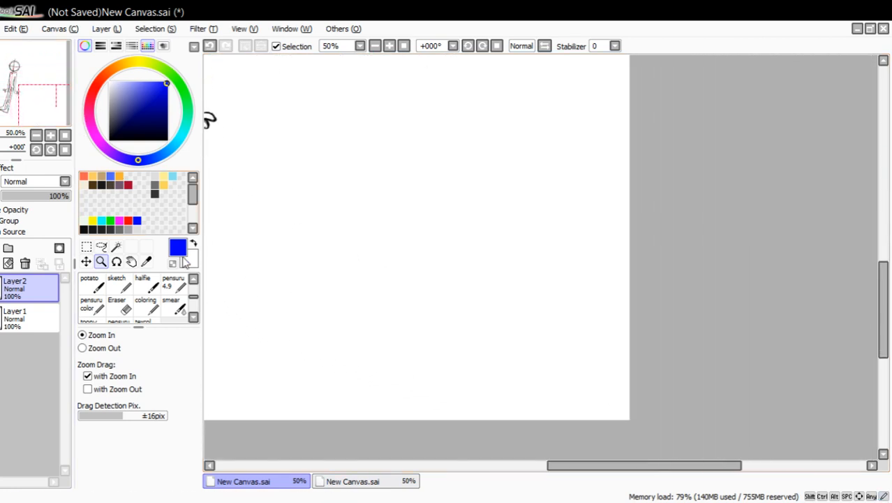
{"action": "left_click", "coordinate": [174, 284]}
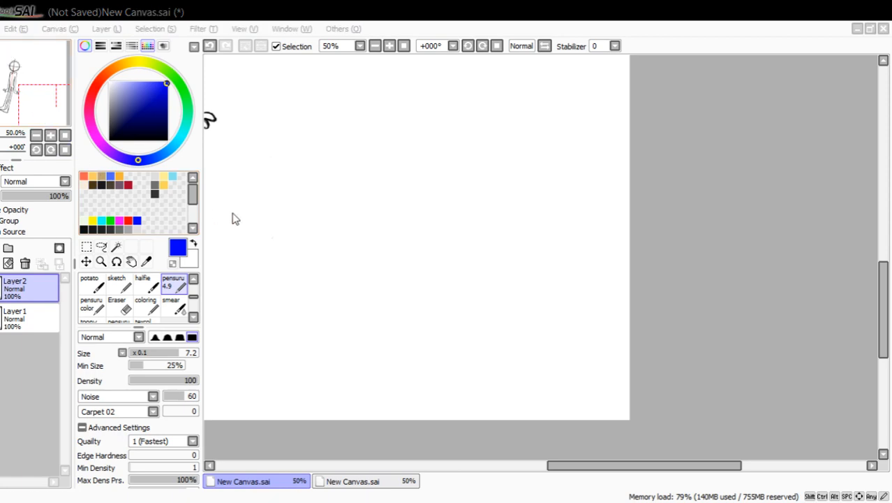
{"action": "key", "text": "Return"}
{"action": "left_click", "coordinate": [101, 262]}
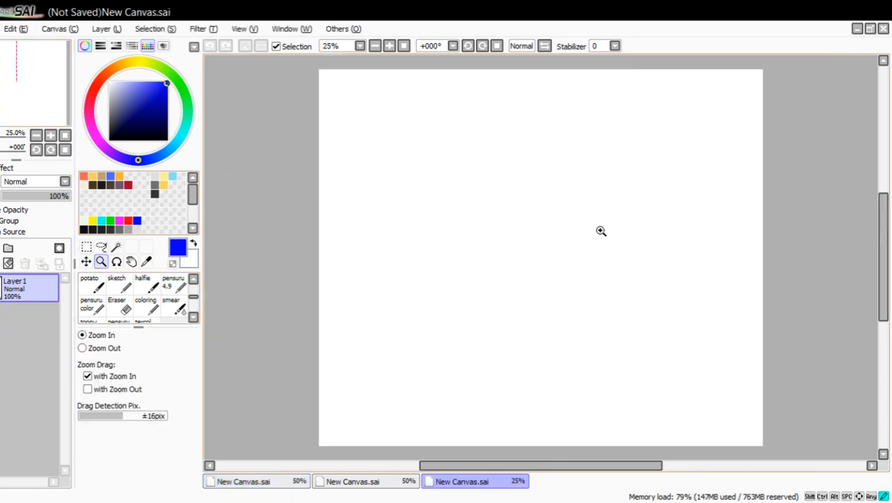
Sketch a blue head circle with crossing tilted guidelines, using the pensuru 4.9 brush at size 7.2.
{"action": "left_click", "coordinate": [601, 231]}
{"action": "left_click", "coordinate": [171, 286]}
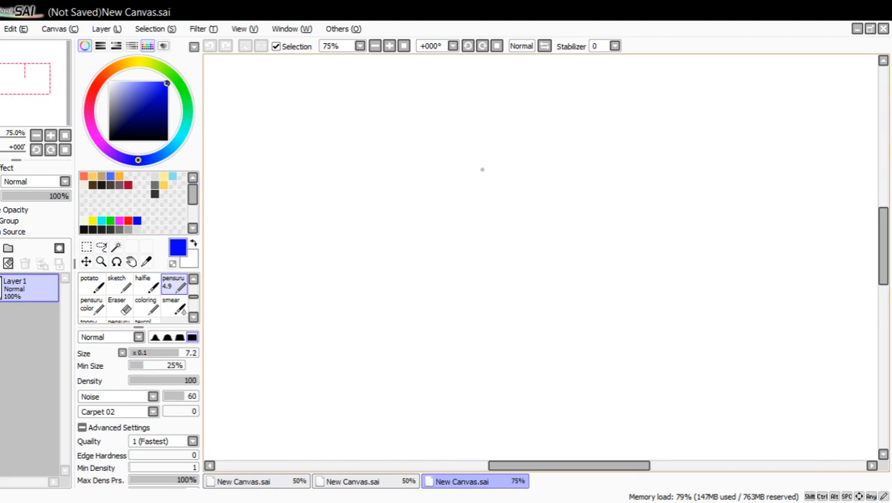
{"action": "mouse_move", "coordinate": [492, 138]}
{"action": "left_mouse_down"}
{"action": "mouse_move", "coordinate": [461, 150]}
{"action": "mouse_move", "coordinate": [541, 167]}
{"action": "left_mouse_up"}
{"action": "mouse_move", "coordinate": [486, 118]}
{"action": "left_mouse_down"}
{"action": "mouse_move", "coordinate": [500, 222]}
{"action": "mouse_move", "coordinate": [516, 246]}
{"action": "left_mouse_up"}
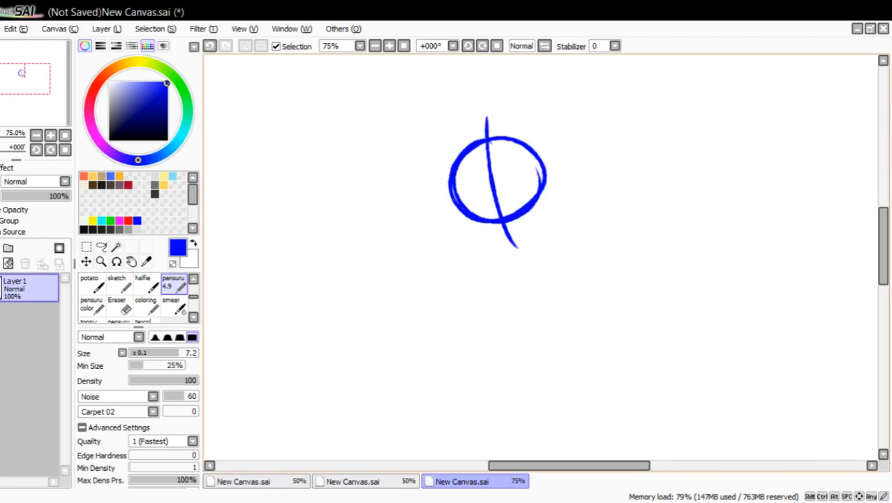
{"action": "left_click_drag", "start_coordinate": [431, 207], "coordinate": [562, 165]}
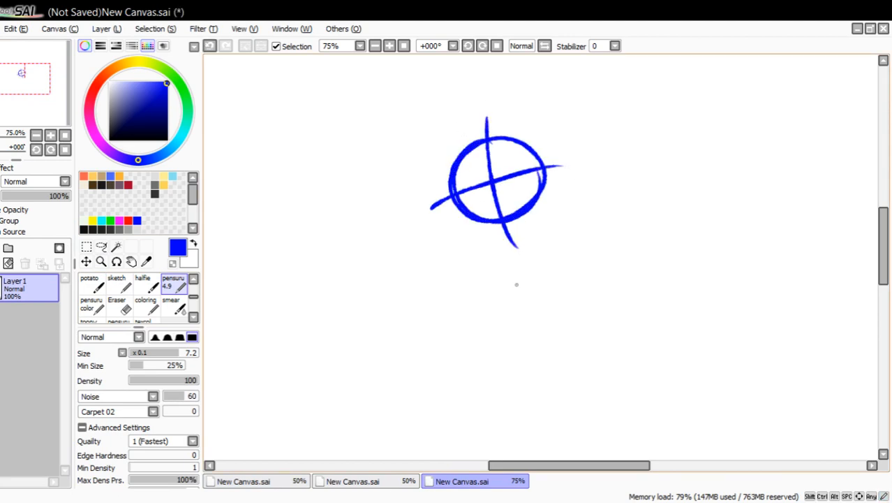
Sketch the torso as an elongated oval below the head, narrowing to the hips, and undo the stray shoulder strokes.
{"action": "mouse_move", "coordinate": [509, 260]}
{"action": "left_mouse_down"}
{"action": "mouse_move", "coordinate": [529, 245]}
{"action": "mouse_move", "coordinate": [569, 245]}
{"action": "mouse_move", "coordinate": [559, 239]}
{"action": "mouse_move", "coordinate": [571, 272]}
{"action": "left_mouse_up"}
{"action": "mouse_move", "coordinate": [558, 240]}
{"action": "left_mouse_down"}
{"action": "mouse_move", "coordinate": [569, 293]}
{"action": "mouse_move", "coordinate": [532, 296]}
{"action": "mouse_move", "coordinate": [535, 319]}
{"action": "mouse_move", "coordinate": [567, 309]}
{"action": "left_mouse_up"}
{"action": "left_click_drag", "start_coordinate": [506, 233], "coordinate": [501, 312]}
{"action": "mouse_move", "coordinate": [535, 220]}
{"action": "left_mouse_down"}
{"action": "mouse_move", "coordinate": [602, 264]}
{"action": "mouse_move", "coordinate": [588, 282]}
{"action": "left_mouse_up"}
{"action": "left_click", "coordinate": [210, 45]}
{"action": "left_click", "coordinate": [210, 46]}
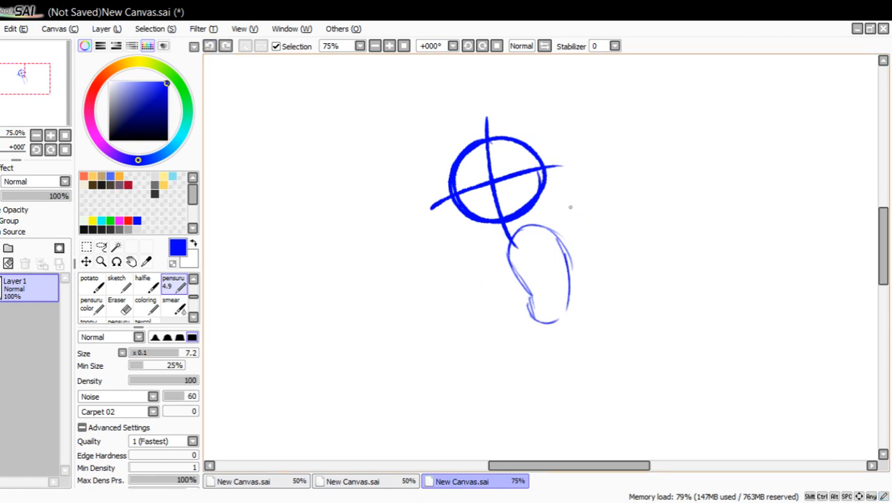
Sketch the bent arm behind the back with curved outer and inner lines from the shoulder to the hip.
{"action": "mouse_move", "coordinate": [536, 226]}
{"action": "left_mouse_down"}
{"action": "mouse_move", "coordinate": [578, 224]}
{"action": "mouse_move", "coordinate": [599, 244]}
{"action": "mouse_move", "coordinate": [607, 263]}
{"action": "mouse_move", "coordinate": [571, 311]}
{"action": "left_mouse_up"}
{"action": "left_click_drag", "start_coordinate": [606, 269], "coordinate": [572, 310]}
{"action": "left_click_drag", "start_coordinate": [609, 251], "coordinate": [595, 286]}
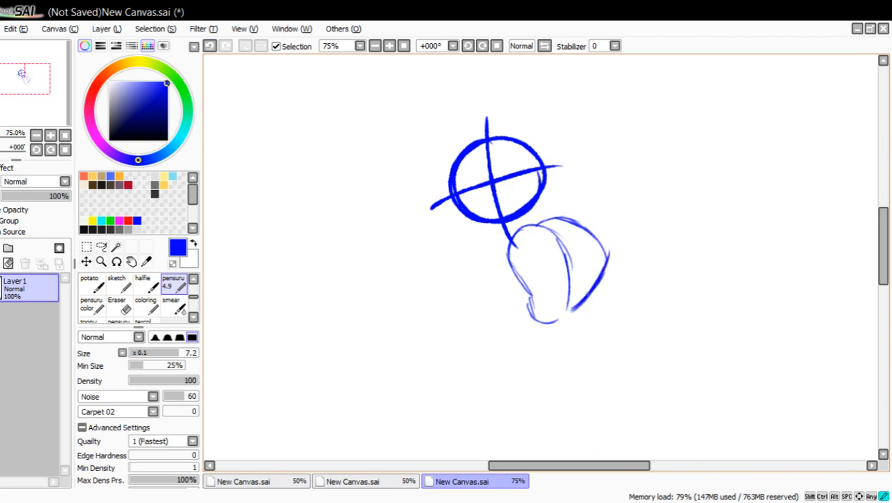
{"action": "left_click_drag", "start_coordinate": [585, 222], "coordinate": [601, 285]}
{"action": "mouse_move", "coordinate": [558, 238]}
{"action": "left_mouse_down"}
{"action": "mouse_move", "coordinate": [583, 250]}
{"action": "mouse_move", "coordinate": [580, 288]}
{"action": "left_mouse_up"}
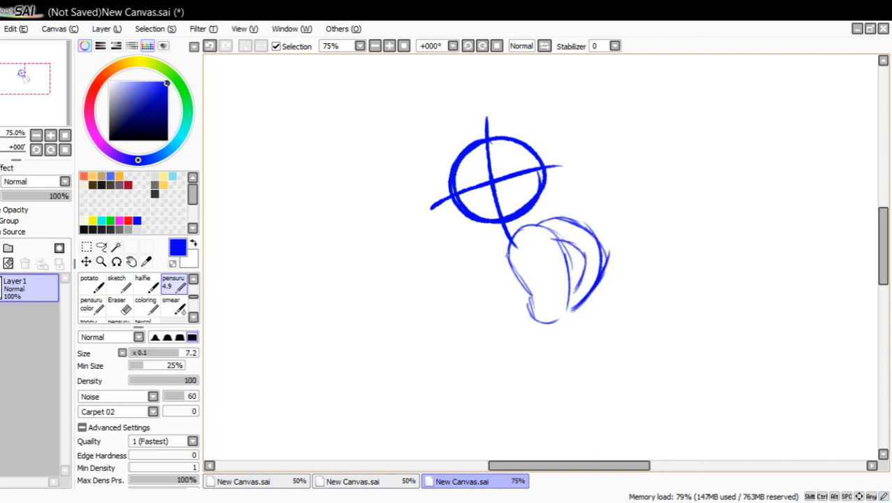
Sketch the upper and lower edges of the forward-reaching arm, curving from the chest out past the head.
{"action": "mouse_move", "coordinate": [510, 240]}
{"action": "left_mouse_down"}
{"action": "mouse_move", "coordinate": [489, 277]}
{"action": "mouse_move", "coordinate": [445, 270]}
{"action": "mouse_move", "coordinate": [423, 249]}
{"action": "mouse_move", "coordinate": [472, 279]}
{"action": "left_mouse_up"}
{"action": "mouse_move", "coordinate": [428, 259]}
{"action": "left_mouse_down"}
{"action": "mouse_move", "coordinate": [494, 277]}
{"action": "mouse_move", "coordinate": [500, 257]}
{"action": "mouse_move", "coordinate": [483, 291]}
{"action": "left_mouse_up"}
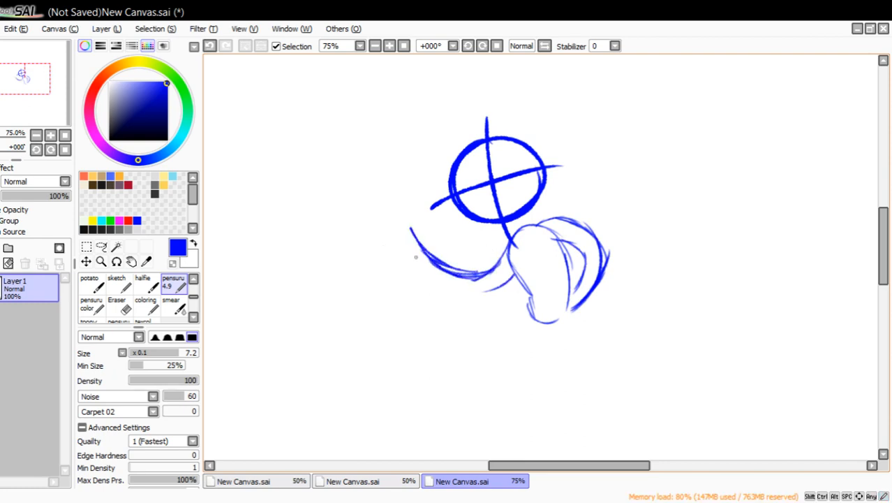
{"action": "mouse_move", "coordinate": [402, 248]}
{"action": "left_mouse_down"}
{"action": "mouse_move", "coordinate": [484, 283]}
{"action": "mouse_move", "coordinate": [507, 281]}
{"action": "left_mouse_up"}
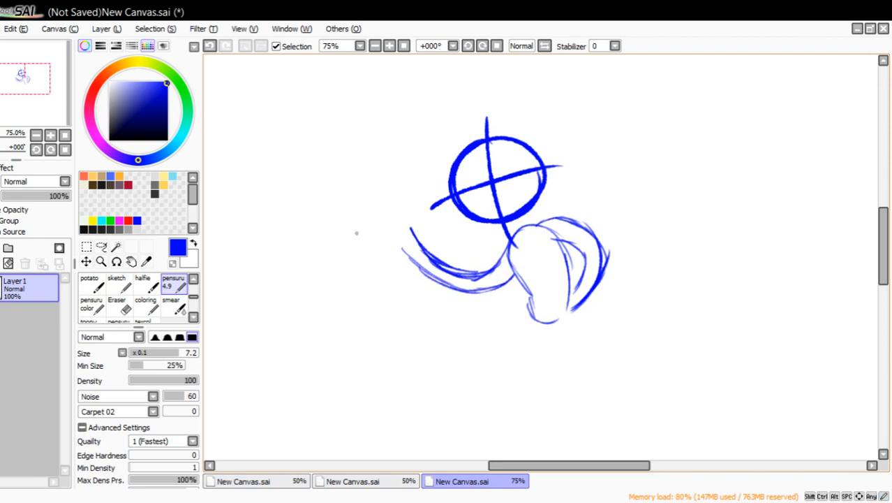
Draw the outstretched arm's open hand with thumb and fingers, and join the forearm lines to the wrist.
{"action": "mouse_move", "coordinate": [373, 239]}
{"action": "left_mouse_down"}
{"action": "mouse_move", "coordinate": [357, 261]}
{"action": "mouse_move", "coordinate": [353, 235]}
{"action": "mouse_move", "coordinate": [389, 221]}
{"action": "mouse_move", "coordinate": [336, 257]}
{"action": "mouse_move", "coordinate": [376, 191]}
{"action": "mouse_move", "coordinate": [418, 246]}
{"action": "left_mouse_up"}
{"action": "left_click_drag", "start_coordinate": [392, 216], "coordinate": [431, 255]}
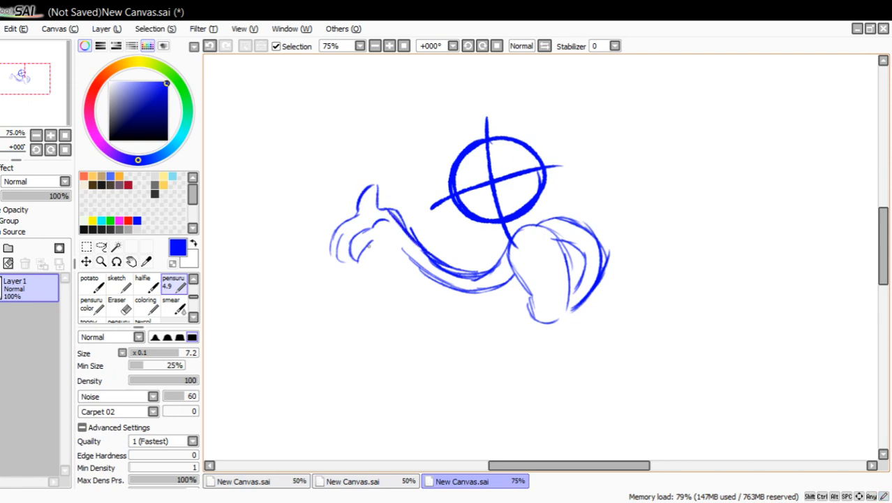
{"action": "left_click_drag", "start_coordinate": [367, 240], "coordinate": [424, 267]}
{"action": "left_click", "coordinate": [363, 214]}
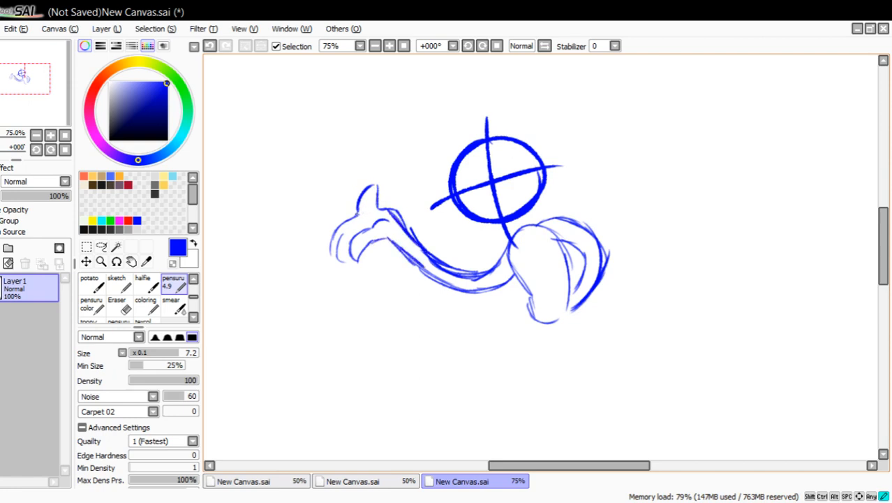
{"action": "mouse_move", "coordinate": [358, 198]}
{"action": "left_mouse_down"}
{"action": "mouse_move", "coordinate": [380, 189]}
{"action": "mouse_move", "coordinate": [381, 210]}
{"action": "mouse_move", "coordinate": [334, 236]}
{"action": "mouse_move", "coordinate": [340, 261]}
{"action": "left_mouse_up"}
{"action": "left_click_drag", "start_coordinate": [337, 257], "coordinate": [349, 262]}
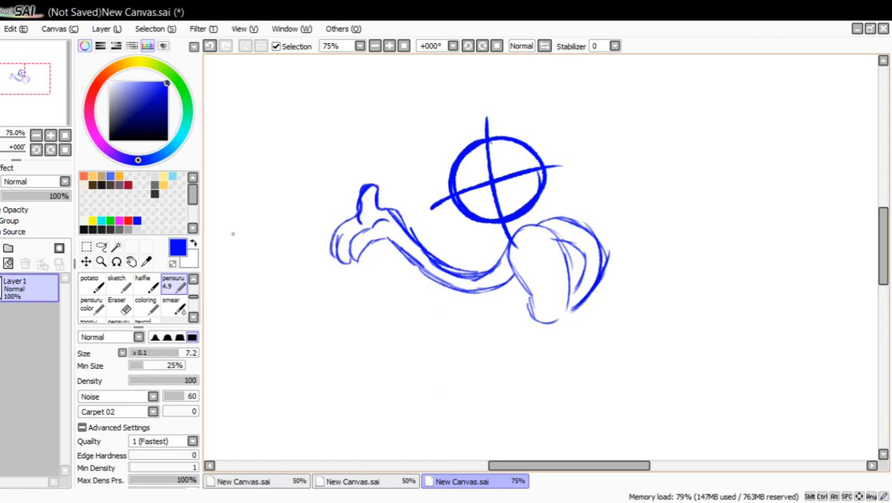
Sketch the bent front leg from the hip through the knee to a flat foot, closing its inner thigh line.
{"action": "left_click_drag", "start_coordinate": [35, 97], "coordinate": [45, 100]}
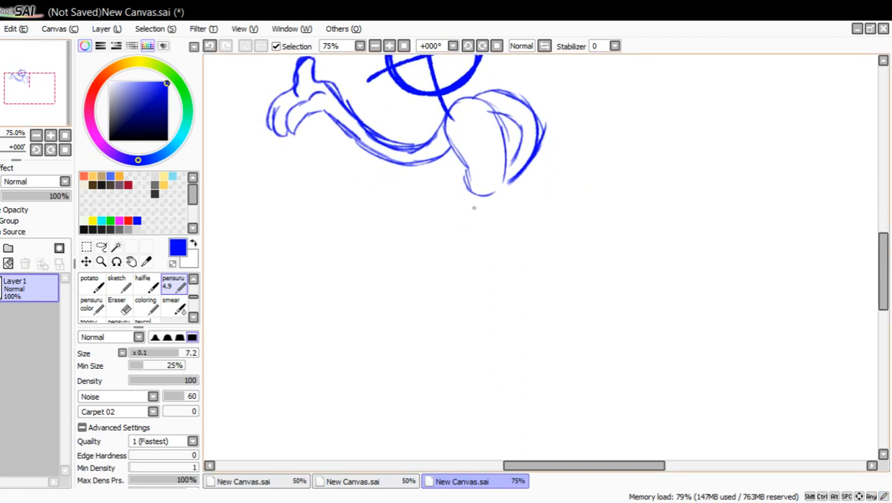
{"action": "left_click_drag", "start_coordinate": [499, 195], "coordinate": [539, 292]}
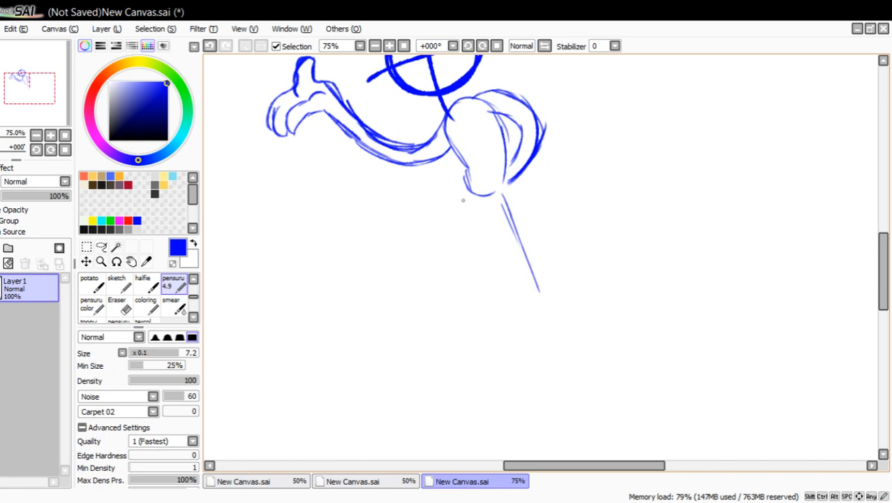
{"action": "mouse_move", "coordinate": [466, 191]}
{"action": "left_mouse_down"}
{"action": "mouse_move", "coordinate": [421, 245]}
{"action": "mouse_move", "coordinate": [415, 277]}
{"action": "mouse_move", "coordinate": [450, 365]}
{"action": "mouse_move", "coordinate": [412, 388]}
{"action": "mouse_move", "coordinate": [470, 395]}
{"action": "left_mouse_up"}
{"action": "mouse_move", "coordinate": [405, 394]}
{"action": "left_mouse_down"}
{"action": "mouse_move", "coordinate": [512, 388]}
{"action": "mouse_move", "coordinate": [487, 372]}
{"action": "mouse_move", "coordinate": [433, 286]}
{"action": "mouse_move", "coordinate": [461, 223]}
{"action": "left_mouse_up"}
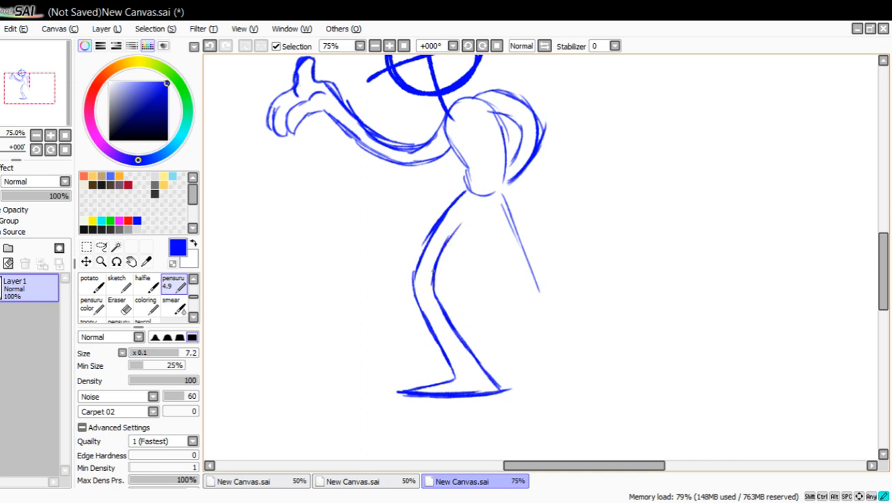
{"action": "mouse_move", "coordinate": [436, 267]}
{"action": "left_mouse_down"}
{"action": "mouse_move", "coordinate": [482, 192]}
{"action": "mouse_move", "coordinate": [549, 280]}
{"action": "left_mouse_up"}
Extend the rear leg's back line diagonally from the hip to the heel and sketch the sole of its foot.
{"action": "left_click_drag", "start_coordinate": [518, 223], "coordinate": [578, 331]}
{"action": "left_click_drag", "start_coordinate": [533, 254], "coordinate": [595, 367]}
{"action": "mouse_move", "coordinate": [571, 328]}
{"action": "left_mouse_down"}
{"action": "mouse_move", "coordinate": [614, 392]}
{"action": "mouse_move", "coordinate": [667, 431]}
{"action": "left_mouse_up"}
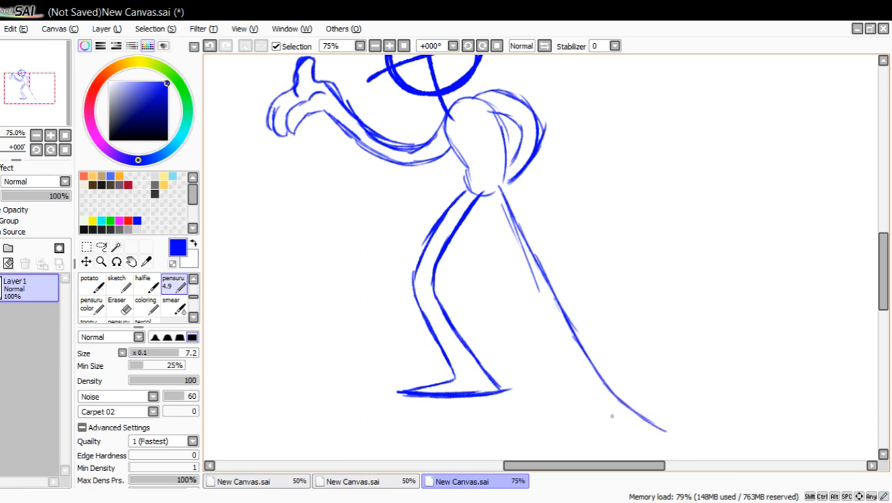
{"action": "left_click_drag", "start_coordinate": [578, 417], "coordinate": [669, 431]}
{"action": "left_click_drag", "start_coordinate": [610, 423], "coordinate": [660, 430]}
{"action": "left_click_drag", "start_coordinate": [663, 374], "coordinate": [746, 372]}
{"action": "left_click_drag", "start_coordinate": [745, 372], "coordinate": [723, 395]}
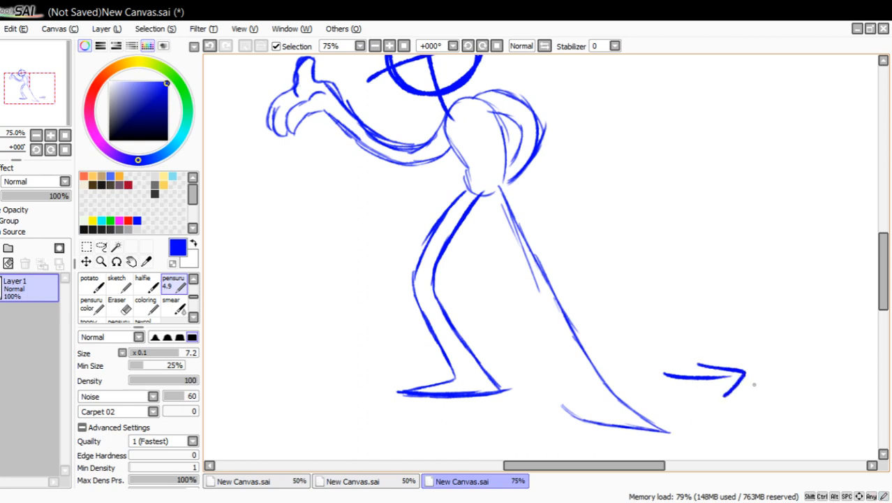
{"action": "left_click", "coordinate": [209, 46]}
{"action": "left_click", "coordinate": [209, 46]}
Undo the last sole strokes and redraw the rear foot's outline from the heel to the pointed toe and back to the ankle.
{"action": "left_click", "coordinate": [209, 46]}
{"action": "left_click", "coordinate": [210, 45]}
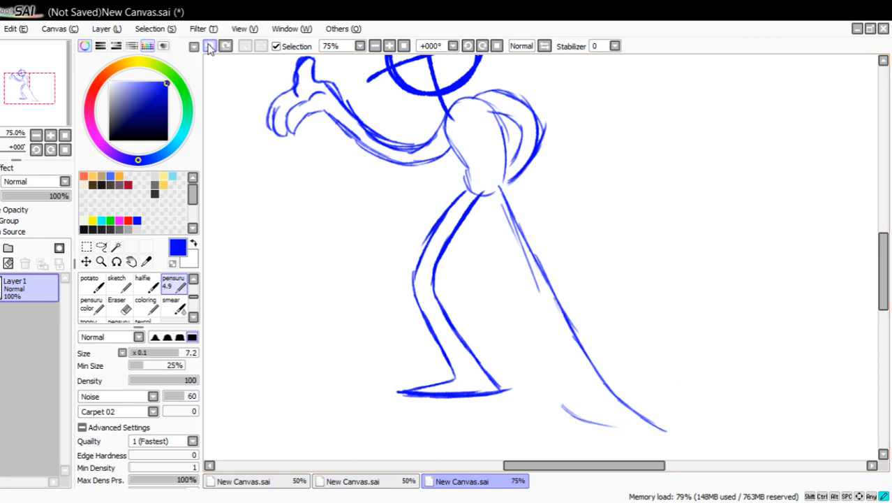
{"action": "left_click", "coordinate": [210, 45]}
{"action": "left_click", "coordinate": [209, 46]}
{"action": "left_click", "coordinate": [210, 45]}
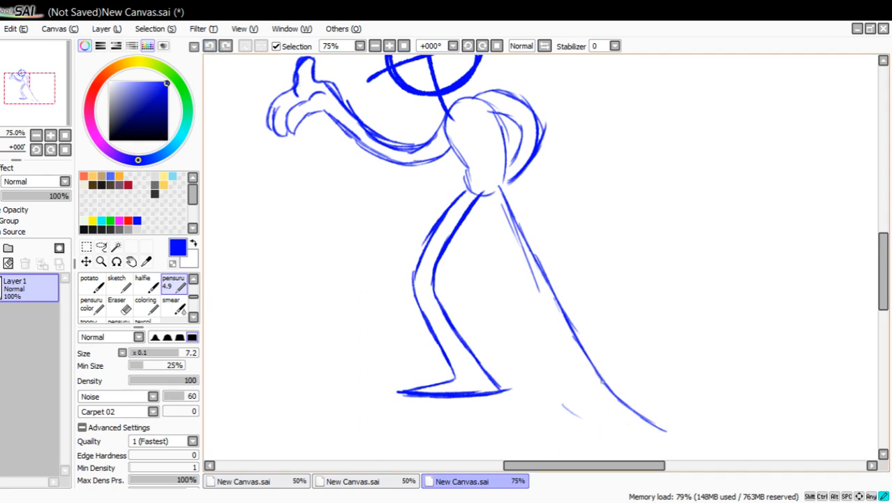
{"action": "left_click_drag", "start_coordinate": [599, 377], "coordinate": [647, 433]}
{"action": "left_click_drag", "start_coordinate": [652, 437], "coordinate": [577, 411]}
{"action": "mouse_move", "coordinate": [618, 425]}
{"action": "left_mouse_down"}
{"action": "mouse_move", "coordinate": [565, 403]}
{"action": "mouse_move", "coordinate": [556, 346]}
{"action": "left_mouse_up"}
Sketch the rear leg's inner line from the crotch down to the ankle, reinforcing it with overlapping strokes.
{"action": "left_click_drag", "start_coordinate": [488, 197], "coordinate": [515, 244]}
{"action": "left_click_drag", "start_coordinate": [491, 204], "coordinate": [559, 352]}
{"action": "mouse_move", "coordinate": [525, 284]}
{"action": "left_mouse_down"}
{"action": "mouse_move", "coordinate": [563, 362]}
{"action": "mouse_move", "coordinate": [554, 331]}
{"action": "left_mouse_up"}
{"action": "left_click_drag", "start_coordinate": [492, 201], "coordinate": [543, 303]}
Erase the stray sketch line inside the rear thigh and the excess line at the rear foot's tip.
{"action": "left_click", "coordinate": [117, 305]}
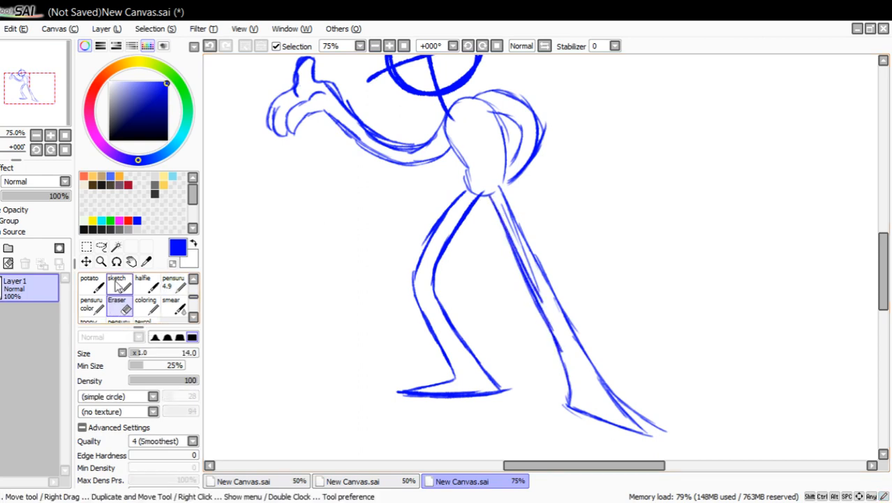
{"action": "mouse_move", "coordinate": [527, 263]}
{"action": "left_mouse_down"}
{"action": "mouse_move", "coordinate": [539, 299]}
{"action": "mouse_move", "coordinate": [503, 213]}
{"action": "mouse_move", "coordinate": [531, 301]}
{"action": "mouse_move", "coordinate": [505, 234]}
{"action": "left_mouse_up"}
{"action": "mouse_move", "coordinate": [673, 427]}
{"action": "left_mouse_down"}
{"action": "mouse_move", "coordinate": [639, 413]}
{"action": "mouse_move", "coordinate": [607, 384]}
{"action": "left_mouse_up"}
Tidy the torso by clearing rough hip lines, redrawing its front contour and crotch line, and add neck lines under the head.
{"action": "mouse_move", "coordinate": [47, 116]}
{"action": "left_mouse_down"}
{"action": "mouse_move", "coordinate": [51, 92]}
{"action": "mouse_move", "coordinate": [58, 110]}
{"action": "left_mouse_up"}
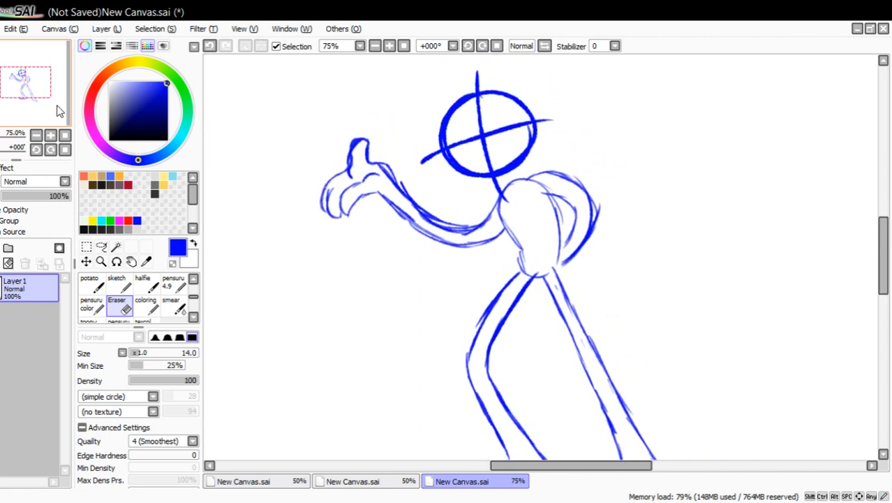
{"action": "mouse_move", "coordinate": [531, 271]}
{"action": "left_mouse_down"}
{"action": "mouse_move", "coordinate": [548, 271]}
{"action": "mouse_move", "coordinate": [504, 224]}
{"action": "mouse_move", "coordinate": [502, 188]}
{"action": "mouse_move", "coordinate": [521, 177]}
{"action": "mouse_move", "coordinate": [565, 176]}
{"action": "left_mouse_up"}
{"action": "left_click", "coordinate": [174, 284]}
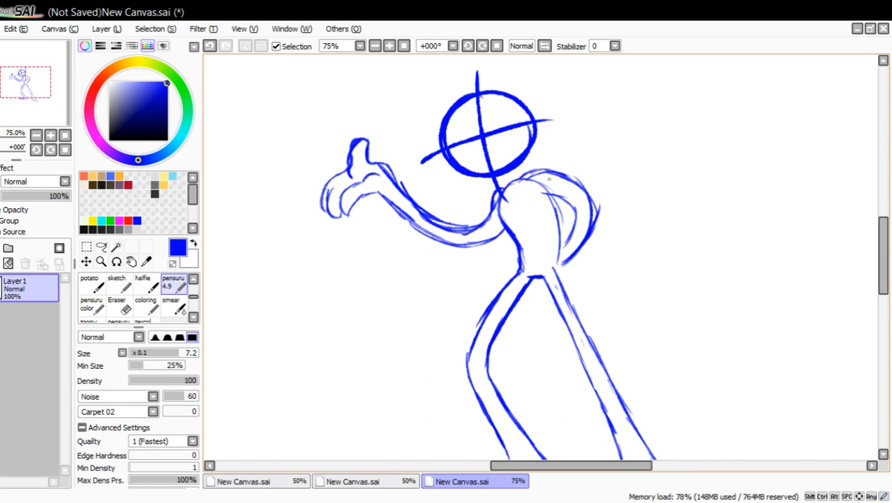
{"action": "mouse_move", "coordinate": [504, 180]}
{"action": "left_mouse_down"}
{"action": "mouse_move", "coordinate": [510, 200]}
{"action": "mouse_move", "coordinate": [504, 181]}
{"action": "mouse_move", "coordinate": [536, 171]}
{"action": "left_mouse_up"}
Erase the doubled lines along the outstretched arm, at the neck and on the bent elbow behind the back.
{"action": "left_click", "coordinate": [119, 305]}
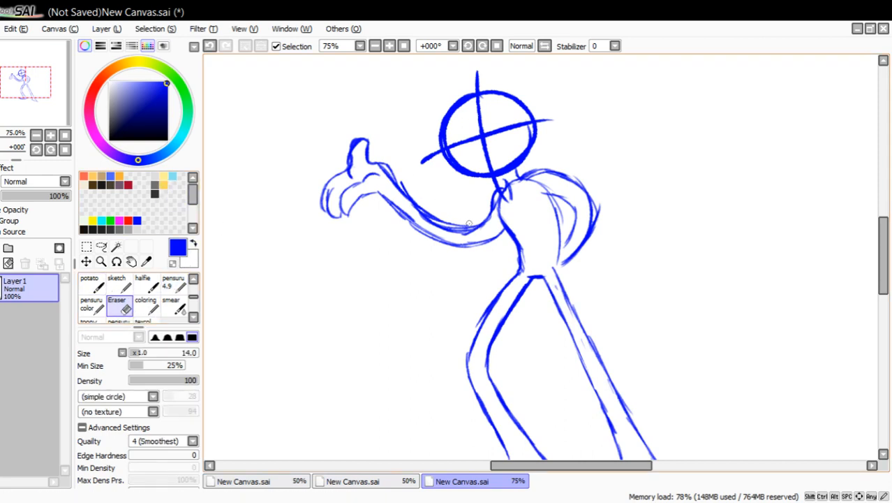
{"action": "mouse_move", "coordinate": [469, 224]}
{"action": "left_mouse_down"}
{"action": "mouse_move", "coordinate": [471, 234]}
{"action": "mouse_move", "coordinate": [407, 208]}
{"action": "mouse_move", "coordinate": [446, 227]}
{"action": "left_mouse_up"}
{"action": "left_click_drag", "start_coordinate": [535, 190], "coordinate": [474, 227]}
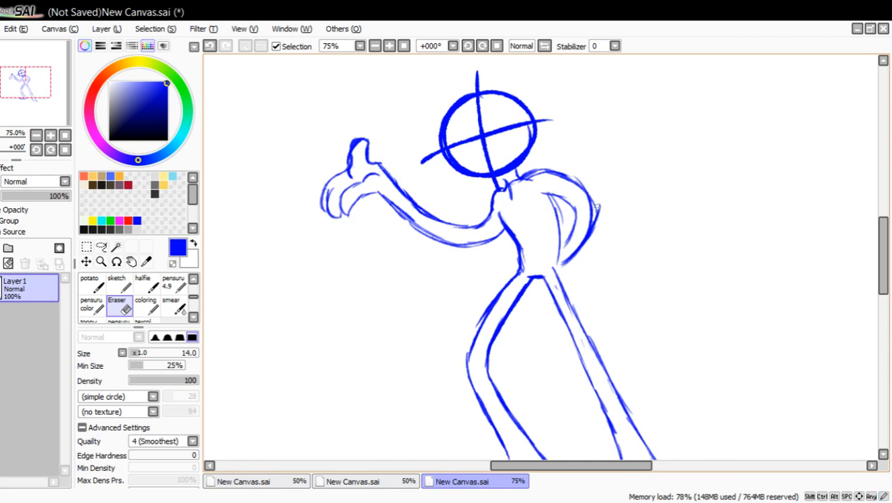
{"action": "left_click_drag", "start_coordinate": [597, 229], "coordinate": [593, 243]}
Check the dynamic pose in a mirrored view, restore the normal orientation and review the full figure.
{"action": "mouse_move", "coordinate": [27, 86]}
{"action": "left_mouse_down"}
{"action": "mouse_move", "coordinate": [39, 99]}
{"action": "mouse_move", "coordinate": [31, 87]}
{"action": "mouse_move", "coordinate": [30, 100]}
{"action": "left_mouse_up"}
{"action": "left_click", "coordinate": [546, 47]}
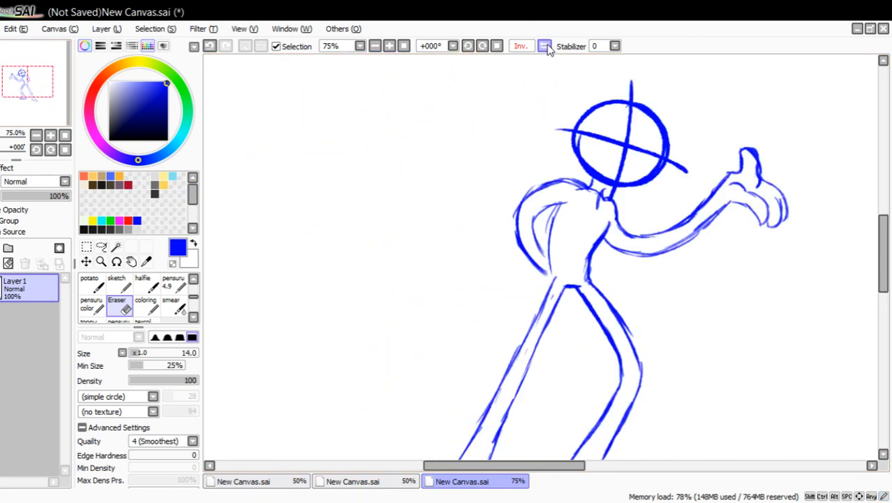
{"action": "left_click", "coordinate": [545, 46]}
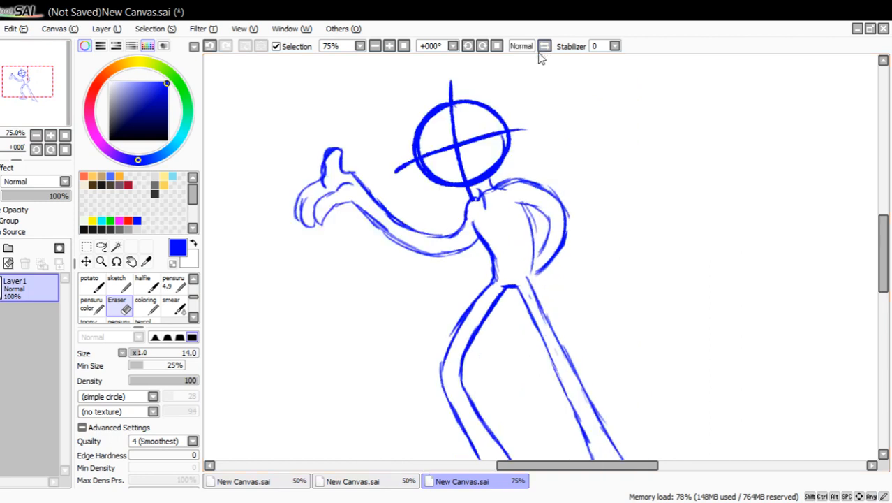
{"action": "left_click_drag", "start_coordinate": [48, 93], "coordinate": [55, 101]}
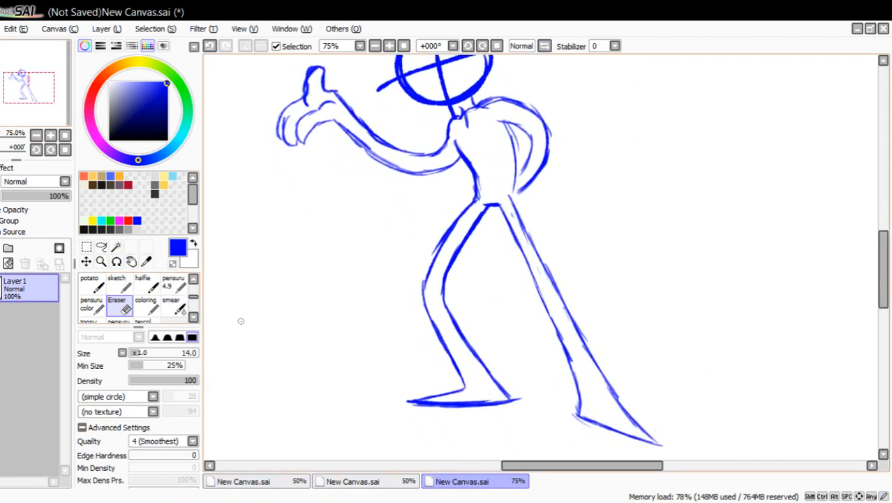
Switch to the first canvas with the standing figure and lower Layer2's opacity to 40%.
{"action": "left_click", "coordinate": [279, 484]}
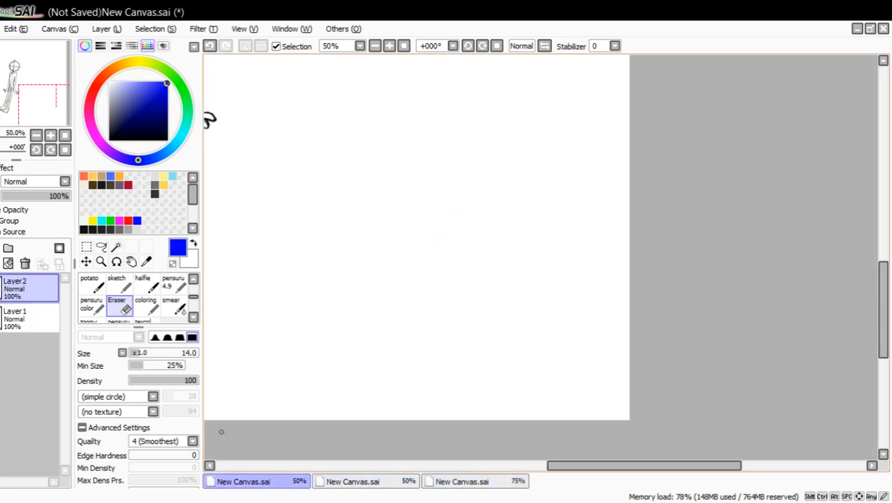
{"action": "left_click_drag", "start_coordinate": [32, 98], "coordinate": [23, 78]}
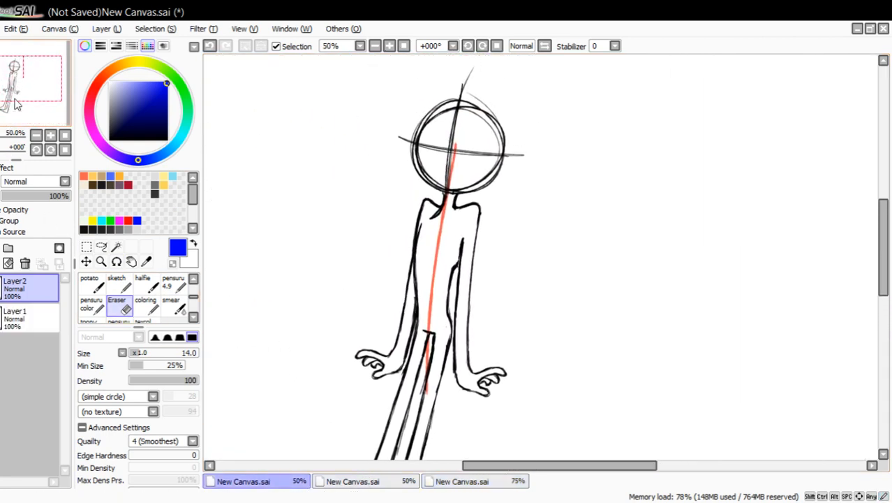
{"action": "left_click", "coordinate": [100, 261]}
{"action": "left_click", "coordinate": [420, 81]}
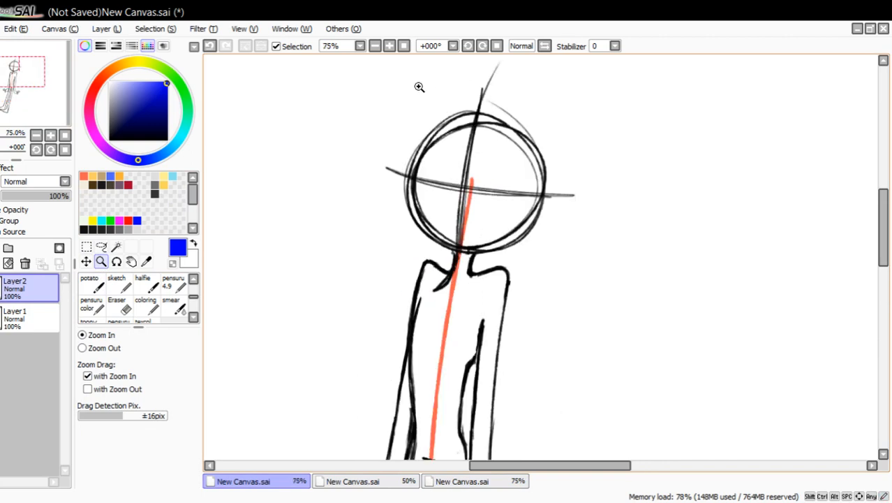
{"action": "left_click", "coordinate": [30, 195]}
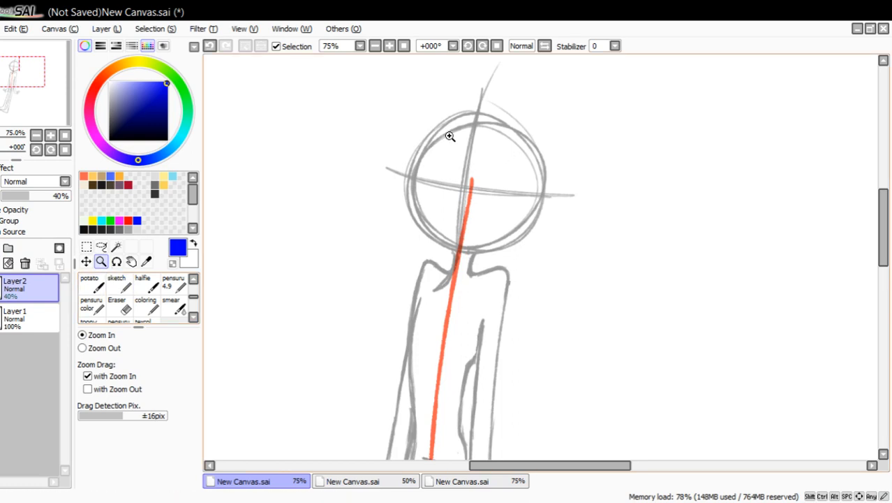
Add a new layer above Layer2 and set the pensuru 4.9 pen's color to black for drawing the face.
{"action": "left_click", "coordinate": [513, 87]}
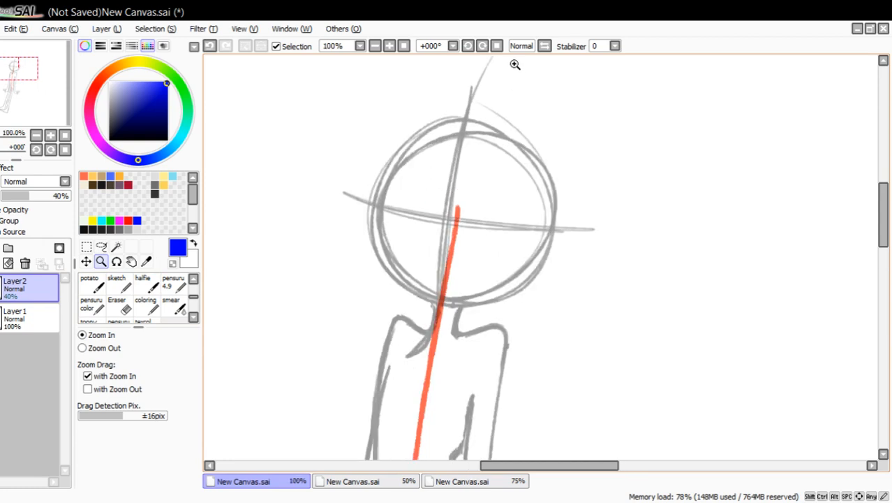
{"action": "left_click", "coordinate": [173, 282]}
{"action": "left_click", "coordinate": [41, 323]}
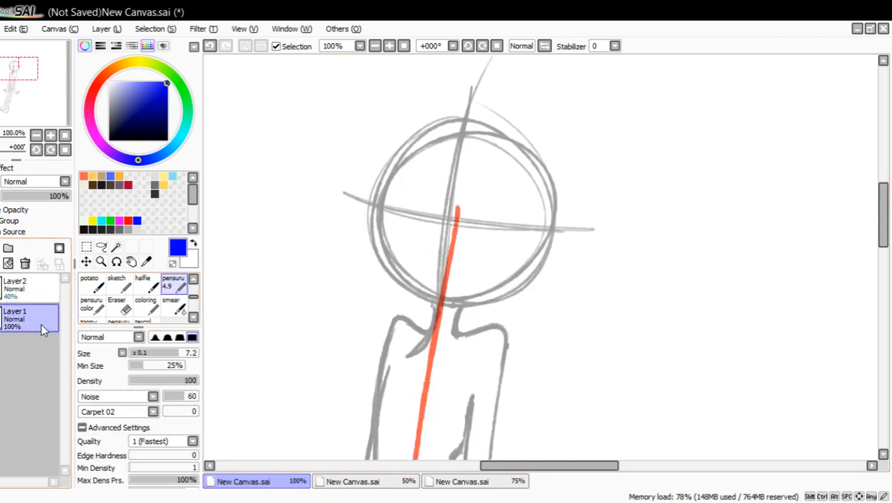
{"action": "left_click", "coordinate": [23, 288]}
{"action": "left_click", "coordinate": [2, 248]}
{"action": "left_click_drag", "start_coordinate": [155, 106], "coordinate": [170, 143]}
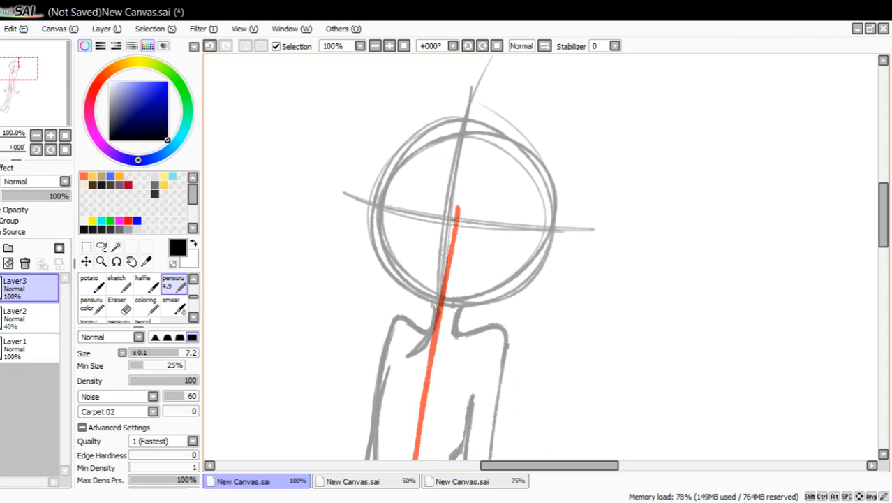
Draw two oval eyes on the head's guide lines, the far one narrower, and add a small vertical pupil in each.
{"action": "mouse_move", "coordinate": [454, 231]}
{"action": "left_mouse_down"}
{"action": "mouse_move", "coordinate": [465, 176]}
{"action": "mouse_move", "coordinate": [480, 169]}
{"action": "mouse_move", "coordinate": [494, 174]}
{"action": "mouse_move", "coordinate": [511, 218]}
{"action": "left_mouse_up"}
{"action": "mouse_move", "coordinate": [457, 217]}
{"action": "left_mouse_down"}
{"action": "mouse_move", "coordinate": [466, 240]}
{"action": "mouse_move", "coordinate": [483, 246]}
{"action": "mouse_move", "coordinate": [500, 242]}
{"action": "mouse_move", "coordinate": [512, 210]}
{"action": "mouse_move", "coordinate": [504, 234]}
{"action": "mouse_move", "coordinate": [473, 244]}
{"action": "mouse_move", "coordinate": [493, 244]}
{"action": "mouse_move", "coordinate": [510, 229]}
{"action": "mouse_move", "coordinate": [469, 241]}
{"action": "left_mouse_up"}
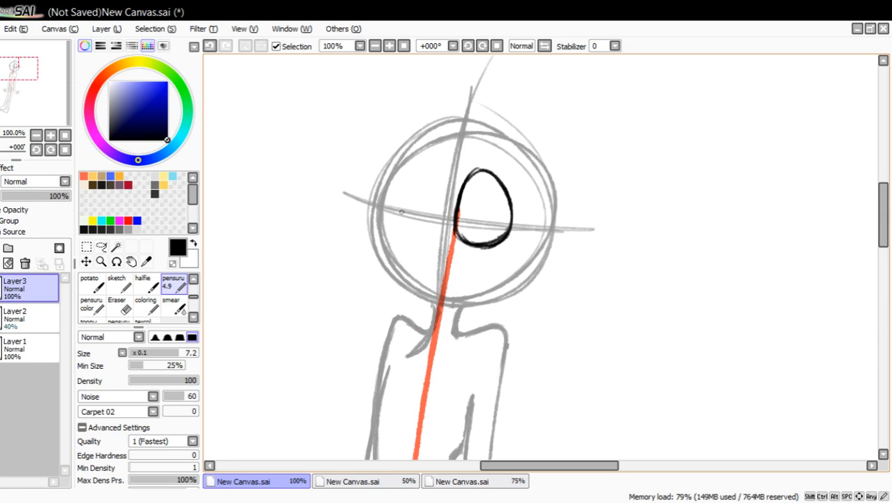
{"action": "mouse_move", "coordinate": [400, 205]}
{"action": "left_mouse_down"}
{"action": "mouse_move", "coordinate": [397, 221]}
{"action": "mouse_move", "coordinate": [411, 173]}
{"action": "mouse_move", "coordinate": [426, 161]}
{"action": "mouse_move", "coordinate": [437, 170]}
{"action": "mouse_move", "coordinate": [433, 218]}
{"action": "mouse_move", "coordinate": [439, 173]}
{"action": "mouse_move", "coordinate": [437, 204]}
{"action": "left_mouse_up"}
{"action": "mouse_move", "coordinate": [440, 161]}
{"action": "left_mouse_down"}
{"action": "mouse_move", "coordinate": [407, 215]}
{"action": "mouse_move", "coordinate": [422, 226]}
{"action": "mouse_move", "coordinate": [411, 232]}
{"action": "mouse_move", "coordinate": [430, 217]}
{"action": "mouse_move", "coordinate": [405, 225]}
{"action": "left_mouse_up"}
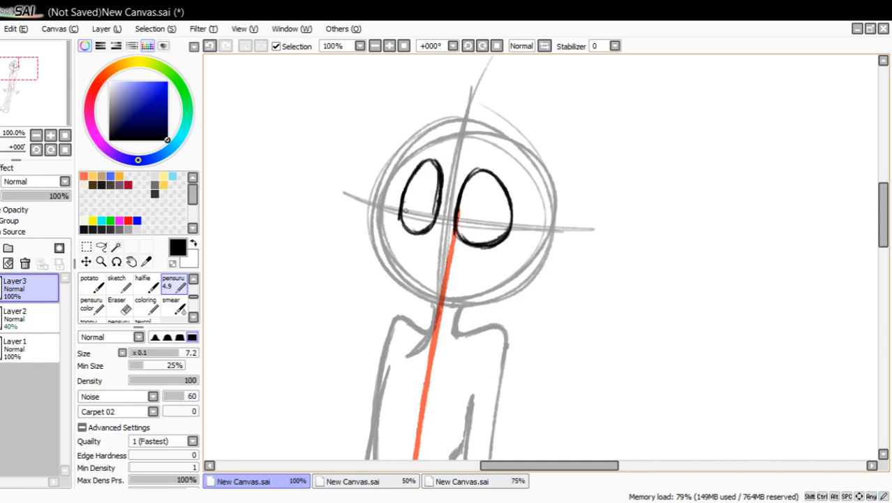
{"action": "left_click_drag", "start_coordinate": [428, 191], "coordinate": [429, 206]}
{"action": "mouse_move", "coordinate": [468, 201]}
{"action": "left_mouse_down"}
{"action": "mouse_move", "coordinate": [468, 216]}
{"action": "mouse_move", "coordinate": [443, 192]}
{"action": "mouse_move", "coordinate": [440, 171]}
{"action": "left_mouse_up"}
Widen the far eye's outer edge with extra strokes and trim the excess inner lines using transparent color.
{"action": "mouse_move", "coordinate": [424, 162]}
{"action": "left_mouse_down"}
{"action": "mouse_move", "coordinate": [401, 183]}
{"action": "mouse_move", "coordinate": [403, 229]}
{"action": "left_mouse_up"}
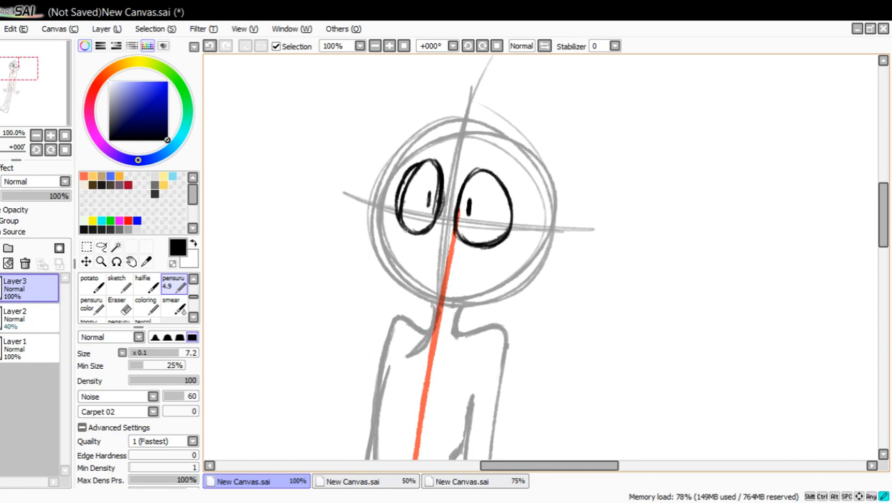
{"action": "mouse_move", "coordinate": [395, 188]}
{"action": "left_mouse_down"}
{"action": "mouse_move", "coordinate": [411, 232]}
{"action": "mouse_move", "coordinate": [426, 161]}
{"action": "left_mouse_up"}
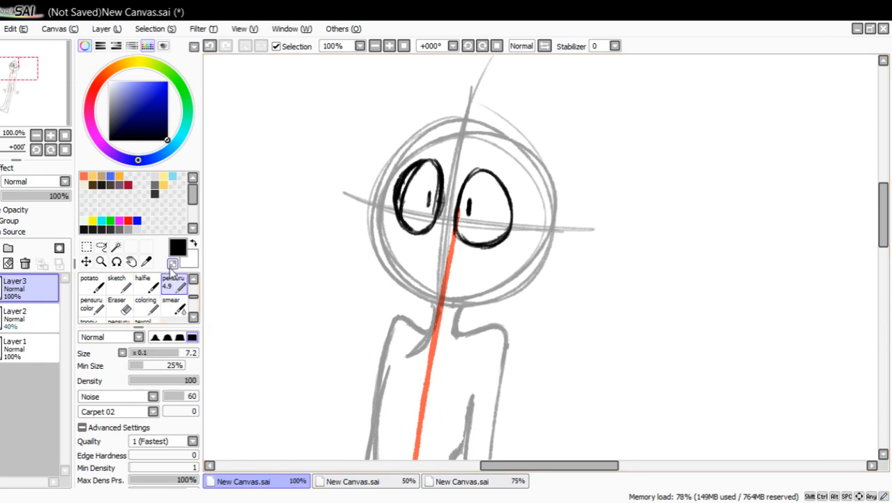
{"action": "left_click", "coordinate": [173, 264]}
{"action": "mouse_move", "coordinate": [411, 220]}
{"action": "left_mouse_down"}
{"action": "mouse_move", "coordinate": [397, 211]}
{"action": "mouse_move", "coordinate": [411, 175]}
{"action": "mouse_move", "coordinate": [409, 216]}
{"action": "left_mouse_up"}
{"action": "left_click_drag", "start_coordinate": [417, 169], "coordinate": [422, 168]}
{"action": "left_click_drag", "start_coordinate": [434, 208], "coordinate": [436, 189]}
{"action": "mouse_move", "coordinate": [436, 189]}
{"action": "left_mouse_down"}
{"action": "mouse_move", "coordinate": [434, 175]}
{"action": "mouse_move", "coordinate": [436, 198]}
{"action": "mouse_move", "coordinate": [438, 182]}
{"action": "left_mouse_up"}
{"action": "left_click_drag", "start_coordinate": [445, 211], "coordinate": [448, 187]}
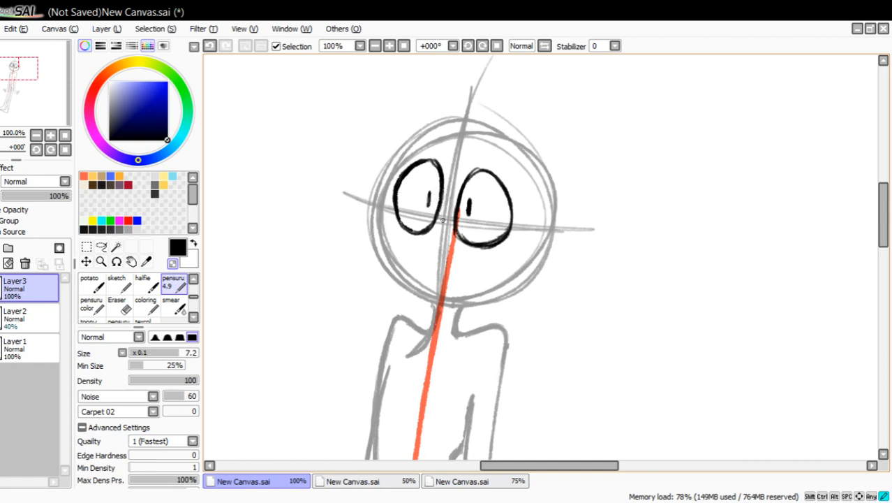
Clear the far eye's lower outer edge and redraw it in black as a single curve.
{"action": "left_click_drag", "start_coordinate": [442, 221], "coordinate": [440, 177]}
{"action": "left_click_drag", "start_coordinate": [401, 211], "coordinate": [401, 203]}
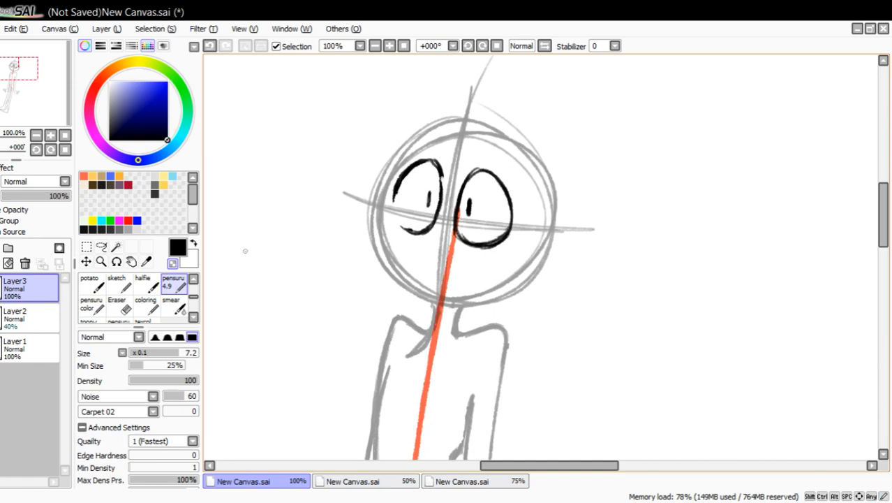
{"action": "left_click", "coordinate": [178, 243]}
{"action": "left_click_drag", "start_coordinate": [396, 189], "coordinate": [403, 230]}
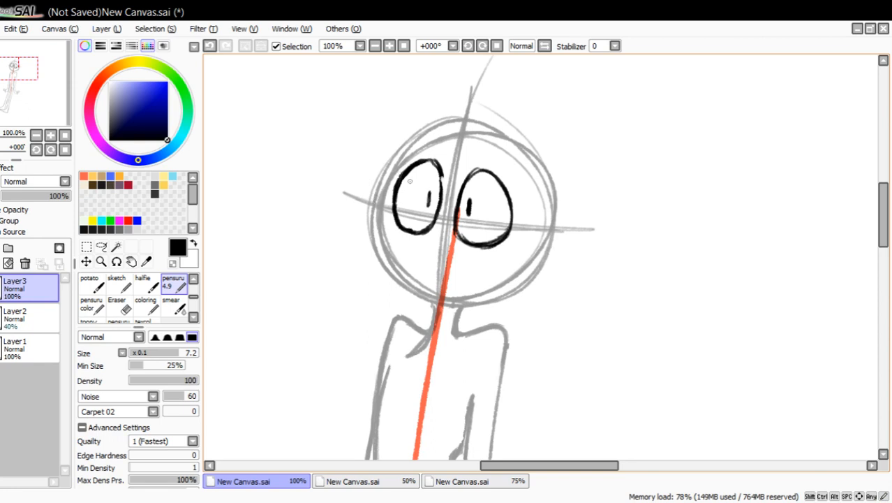
Narrow the far eye by redrawing its outer edge further inward, erasing the wider outline and closing the oval.
{"action": "mouse_move", "coordinate": [415, 167]}
{"action": "left_mouse_down"}
{"action": "mouse_move", "coordinate": [405, 225]}
{"action": "mouse_move", "coordinate": [402, 171]}
{"action": "mouse_move", "coordinate": [414, 163]}
{"action": "mouse_move", "coordinate": [398, 190]}
{"action": "mouse_move", "coordinate": [429, 154]}
{"action": "mouse_move", "coordinate": [441, 174]}
{"action": "mouse_move", "coordinate": [430, 167]}
{"action": "left_mouse_up"}
{"action": "left_click", "coordinate": [119, 307]}
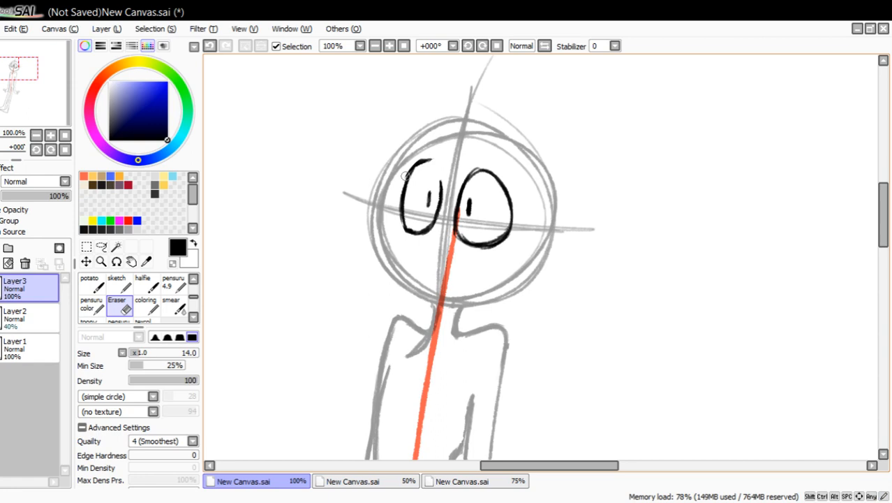
{"action": "left_click", "coordinate": [173, 283]}
{"action": "mouse_move", "coordinate": [406, 179]}
{"action": "left_mouse_down"}
{"action": "mouse_move", "coordinate": [422, 161]}
{"action": "mouse_move", "coordinate": [434, 162]}
{"action": "mouse_move", "coordinate": [440, 198]}
{"action": "left_mouse_up"}
{"action": "left_click_drag", "start_coordinate": [404, 225], "coordinate": [418, 232]}
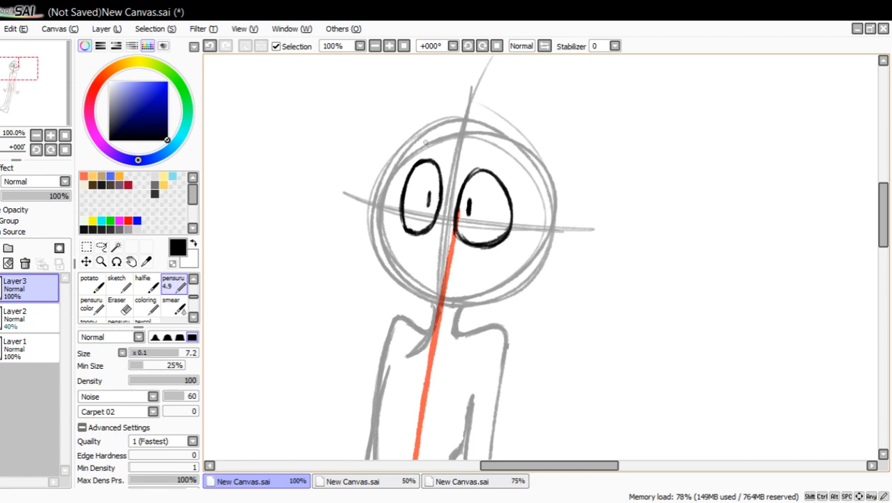
Check the eyes in a mirrored view, restore the orientation, lower the far eye's top and smooth the near eye's outline.
{"action": "left_click", "coordinate": [545, 46]}
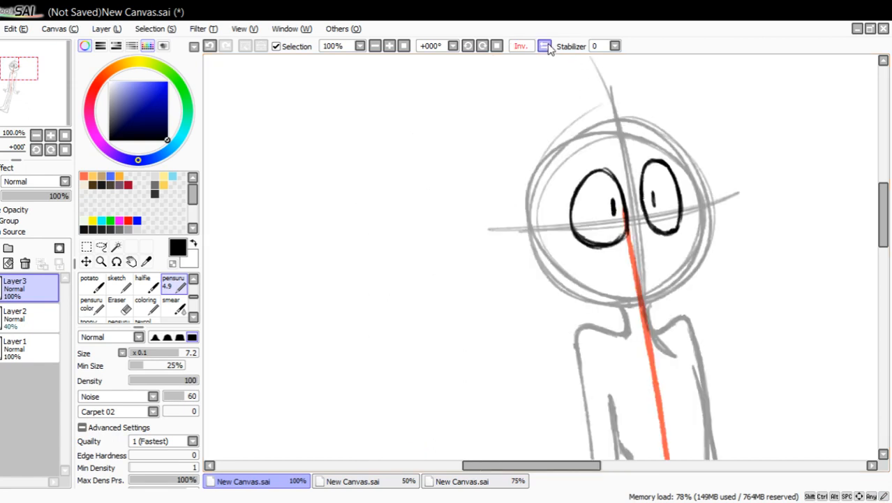
{"action": "left_click", "coordinate": [545, 46]}
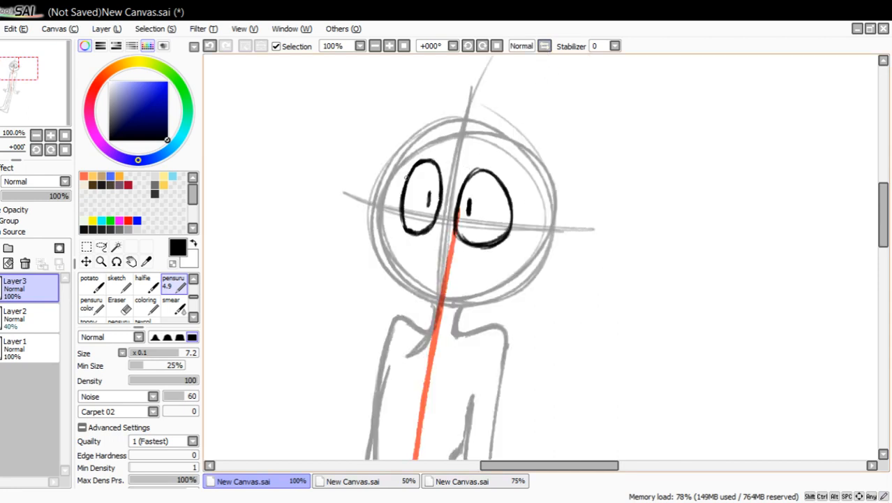
{"action": "mouse_move", "coordinate": [407, 178]}
{"action": "left_mouse_down"}
{"action": "mouse_move", "coordinate": [434, 167]}
{"action": "mouse_move", "coordinate": [419, 163]}
{"action": "mouse_move", "coordinate": [428, 161]}
{"action": "mouse_move", "coordinate": [443, 171]}
{"action": "left_mouse_up"}
{"action": "mouse_move", "coordinate": [416, 222]}
{"action": "left_mouse_down"}
{"action": "mouse_move", "coordinate": [464, 236]}
{"action": "mouse_move", "coordinate": [506, 228]}
{"action": "mouse_move", "coordinate": [449, 234]}
{"action": "mouse_move", "coordinate": [453, 221]}
{"action": "left_mouse_up"}
{"action": "mouse_move", "coordinate": [469, 185]}
{"action": "left_mouse_down"}
{"action": "mouse_move", "coordinate": [483, 173]}
{"action": "mouse_move", "coordinate": [480, 183]}
{"action": "mouse_move", "coordinate": [475, 171]}
{"action": "mouse_move", "coordinate": [490, 170]}
{"action": "left_mouse_up"}
Trim the far eye's outer edge with transparent color to thin and slightly narrow its outline, and restore black drawing.
{"action": "left_click", "coordinate": [173, 263]}
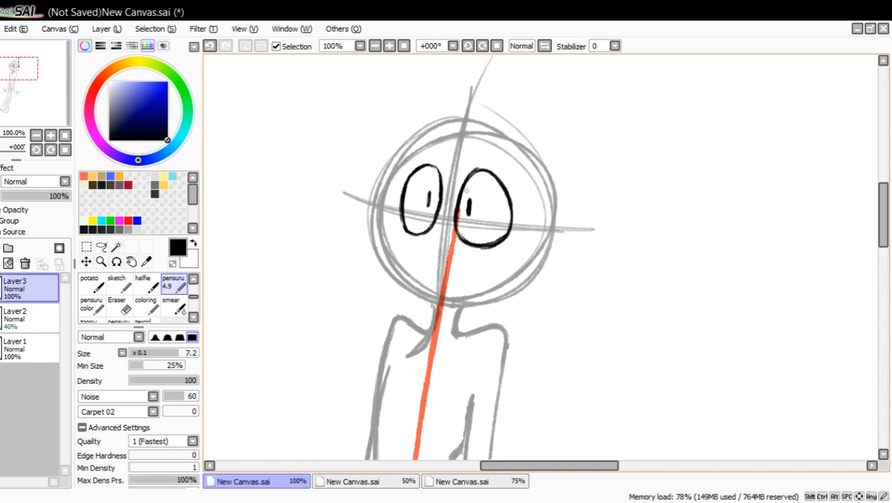
{"action": "mouse_move", "coordinate": [409, 200]}
{"action": "left_mouse_down"}
{"action": "mouse_move", "coordinate": [399, 225]}
{"action": "mouse_move", "coordinate": [423, 234]}
{"action": "mouse_move", "coordinate": [407, 199]}
{"action": "mouse_move", "coordinate": [415, 173]}
{"action": "mouse_move", "coordinate": [402, 230]}
{"action": "left_mouse_up"}
{"action": "left_click", "coordinate": [173, 263]}
{"action": "left_click_drag", "start_coordinate": [413, 165], "coordinate": [404, 187]}
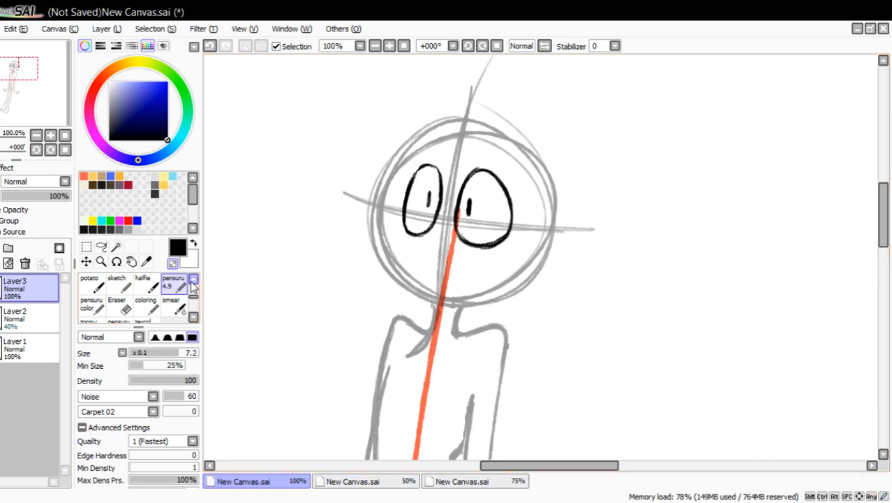
{"action": "left_click", "coordinate": [172, 263]}
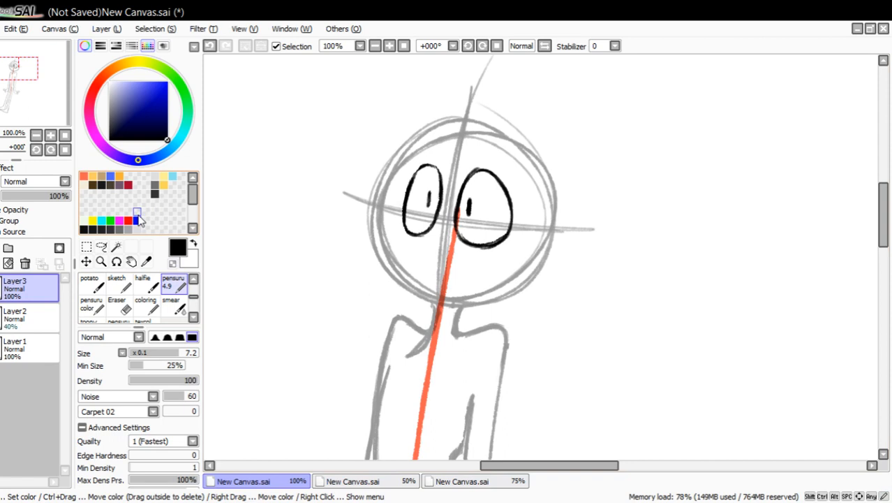
Draw the face outline from the forehead into the brow dent, around the bulging cheek and along the chin to the jaw.
{"action": "mouse_move", "coordinate": [423, 146]}
{"action": "left_mouse_down"}
{"action": "mouse_move", "coordinate": [400, 167]}
{"action": "mouse_move", "coordinate": [378, 220]}
{"action": "left_mouse_up"}
{"action": "mouse_move", "coordinate": [398, 177]}
{"action": "left_mouse_down"}
{"action": "mouse_move", "coordinate": [387, 203]}
{"action": "mouse_move", "coordinate": [400, 177]}
{"action": "mouse_move", "coordinate": [434, 141]}
{"action": "left_mouse_up"}
{"action": "mouse_move", "coordinate": [387, 210]}
{"action": "left_mouse_down"}
{"action": "mouse_move", "coordinate": [368, 226]}
{"action": "mouse_move", "coordinate": [377, 238]}
{"action": "mouse_move", "coordinate": [372, 227]}
{"action": "mouse_move", "coordinate": [364, 267]}
{"action": "mouse_move", "coordinate": [434, 311]}
{"action": "mouse_move", "coordinate": [401, 298]}
{"action": "mouse_move", "coordinate": [369, 268]}
{"action": "left_mouse_up"}
{"action": "mouse_move", "coordinate": [397, 295]}
{"action": "left_mouse_down"}
{"action": "mouse_move", "coordinate": [367, 233]}
{"action": "mouse_move", "coordinate": [384, 216]}
{"action": "left_mouse_up"}
{"action": "left_click_drag", "start_coordinate": [384, 215], "coordinate": [365, 261]}
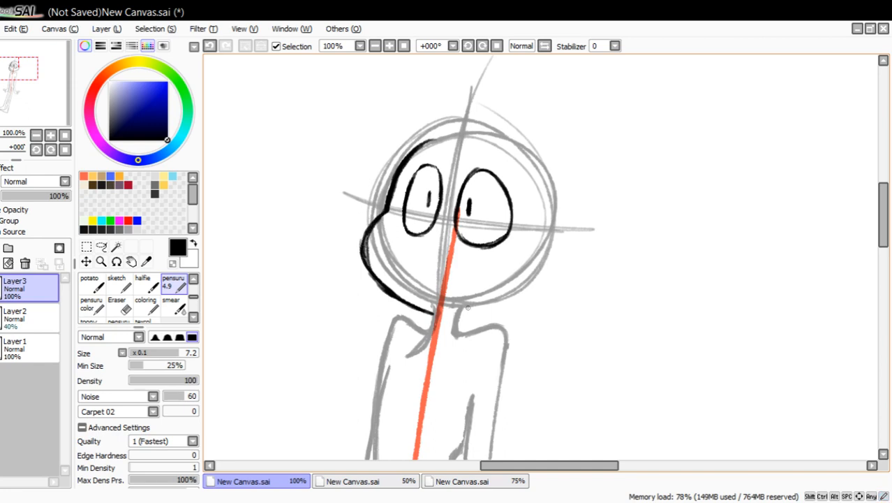
{"action": "left_click_drag", "start_coordinate": [440, 319], "coordinate": [515, 292]}
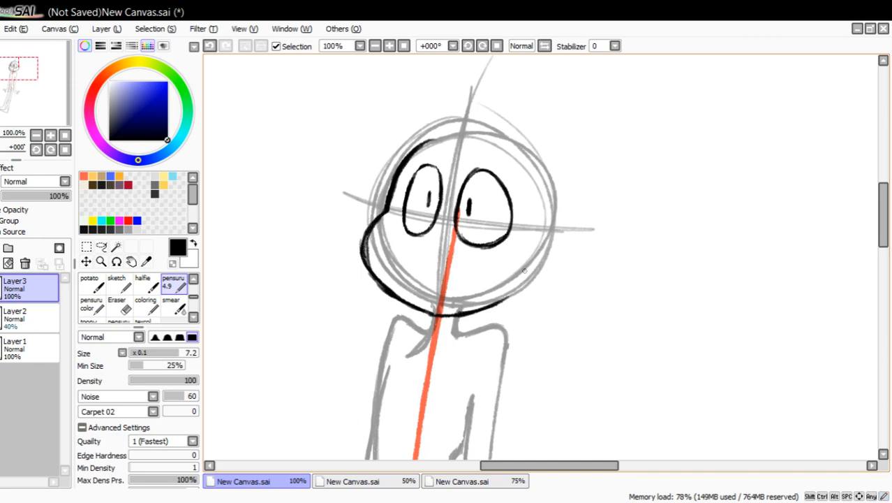
{"action": "left_click_drag", "start_coordinate": [532, 260], "coordinate": [501, 296]}
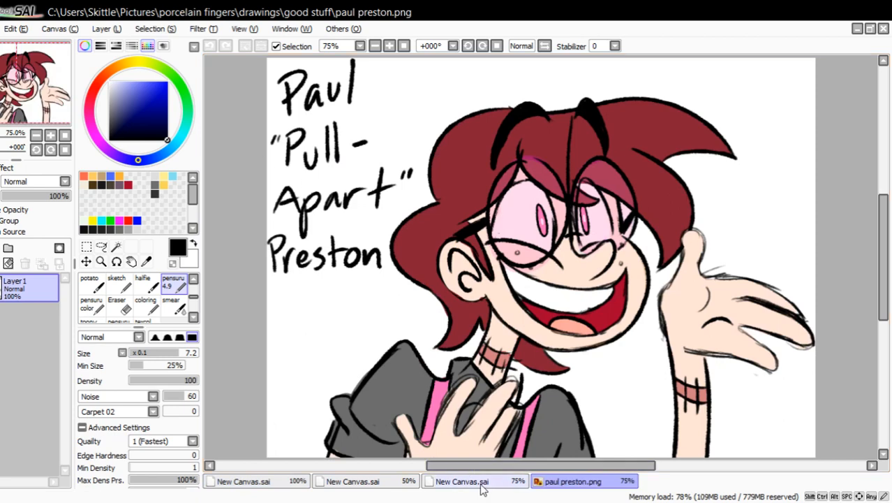
Return from the reference picture to the standing figure's canvas and thicken the outline from the cheek to the chin.
{"action": "left_click", "coordinate": [297, 482]}
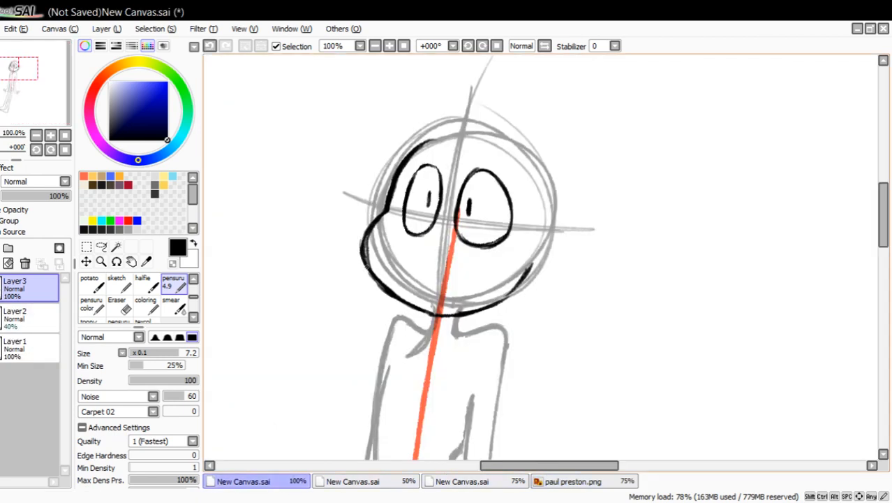
{"action": "left_click_drag", "start_coordinate": [366, 266], "coordinate": [384, 288]}
{"action": "mouse_move", "coordinate": [370, 274]}
{"action": "left_mouse_down"}
{"action": "mouse_move", "coordinate": [405, 305]}
{"action": "mouse_move", "coordinate": [436, 312]}
{"action": "left_mouse_up"}
{"action": "mouse_move", "coordinate": [393, 299]}
{"action": "left_mouse_down"}
{"action": "mouse_move", "coordinate": [413, 307]}
{"action": "mouse_move", "coordinate": [389, 296]}
{"action": "mouse_move", "coordinate": [370, 268]}
{"action": "mouse_move", "coordinate": [366, 235]}
{"action": "mouse_move", "coordinate": [383, 217]}
{"action": "mouse_move", "coordinate": [368, 269]}
{"action": "mouse_move", "coordinate": [413, 308]}
{"action": "mouse_move", "coordinate": [403, 305]}
{"action": "left_mouse_up"}
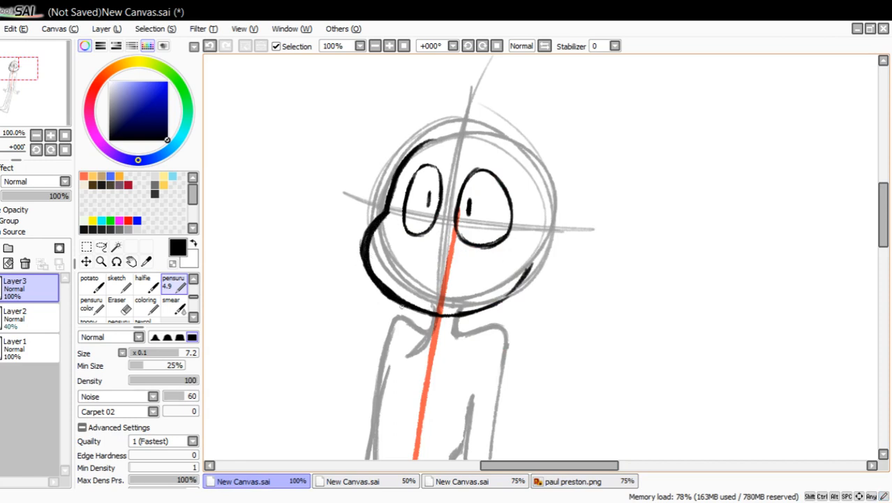
Trim the inner edge of the face outline along the cheek, chin and forehead with transparent color, and restore black drawing.
{"action": "key", "text": "x"}
{"action": "left_click_drag", "start_coordinate": [377, 270], "coordinate": [373, 237]}
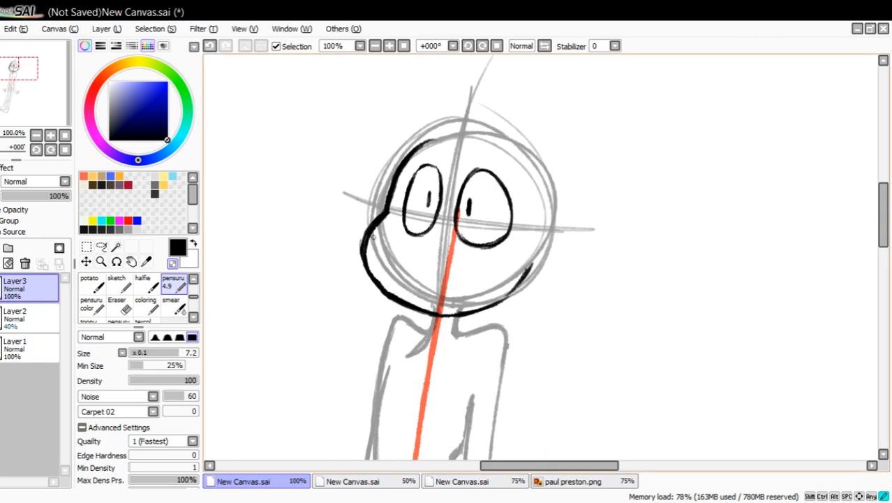
{"action": "left_click_drag", "start_coordinate": [383, 279], "coordinate": [432, 308]}
{"action": "mouse_move", "coordinate": [425, 307]}
{"action": "left_mouse_down"}
{"action": "mouse_move", "coordinate": [375, 261]}
{"action": "mouse_move", "coordinate": [369, 242]}
{"action": "mouse_move", "coordinate": [393, 213]}
{"action": "mouse_move", "coordinate": [408, 157]}
{"action": "mouse_move", "coordinate": [442, 139]}
{"action": "left_mouse_up"}
{"action": "left_click", "coordinate": [173, 263]}
Extend the head outline from the forehead over the crown to the back of the head and add a round ear.
{"action": "left_click_drag", "start_coordinate": [416, 154], "coordinate": [451, 135]}
{"action": "left_click_drag", "start_coordinate": [410, 159], "coordinate": [458, 133]}
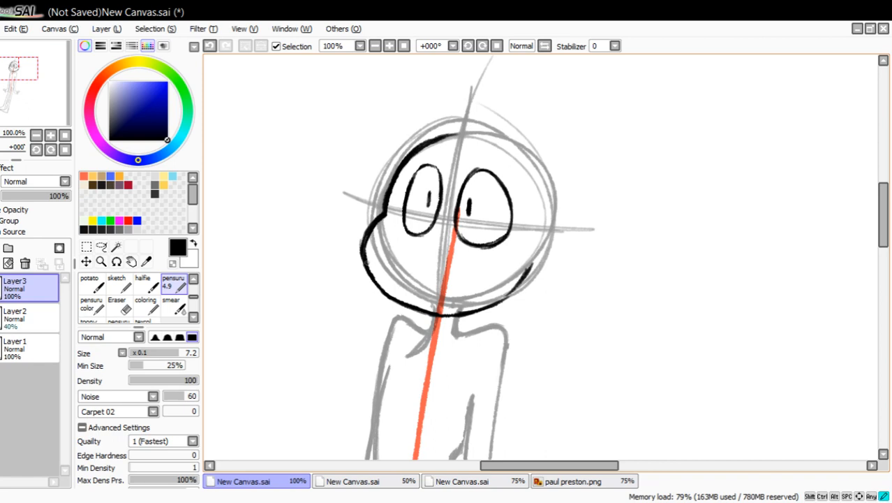
{"action": "mouse_move", "coordinate": [363, 261]}
{"action": "left_mouse_down"}
{"action": "mouse_move", "coordinate": [387, 293]}
{"action": "mouse_move", "coordinate": [408, 302]}
{"action": "left_mouse_up"}
{"action": "mouse_move", "coordinate": [450, 134]}
{"action": "left_mouse_down"}
{"action": "mouse_move", "coordinate": [532, 150]}
{"action": "mouse_move", "coordinate": [519, 142]}
{"action": "mouse_move", "coordinate": [557, 177]}
{"action": "left_mouse_up"}
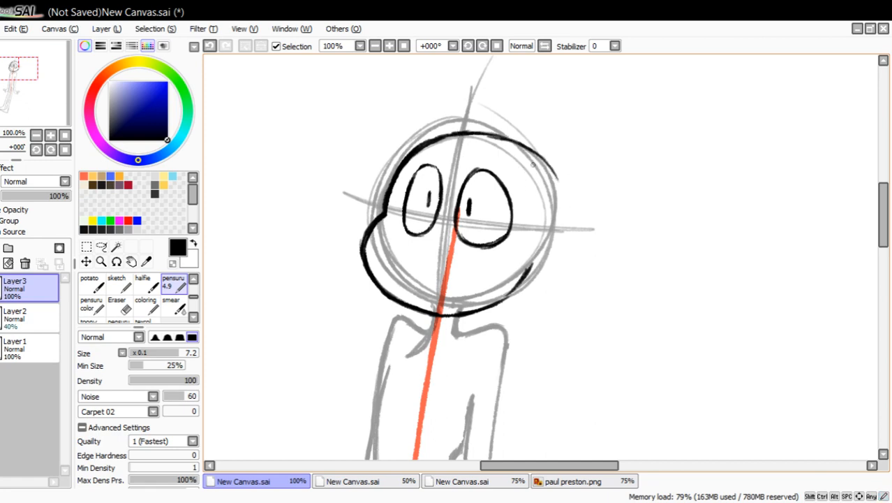
{"action": "mouse_move", "coordinate": [522, 145]}
{"action": "left_mouse_down"}
{"action": "mouse_move", "coordinate": [552, 173]}
{"action": "mouse_move", "coordinate": [564, 210]}
{"action": "mouse_move", "coordinate": [549, 256]}
{"action": "mouse_move", "coordinate": [532, 244]}
{"action": "mouse_move", "coordinate": [555, 228]}
{"action": "mouse_move", "coordinate": [567, 241]}
{"action": "mouse_move", "coordinate": [566, 271]}
{"action": "mouse_move", "coordinate": [574, 231]}
{"action": "left_mouse_up"}
{"action": "mouse_move", "coordinate": [532, 252]}
{"action": "left_mouse_down"}
{"action": "mouse_move", "coordinate": [548, 231]}
{"action": "mouse_move", "coordinate": [552, 239]}
{"action": "mouse_move", "coordinate": [535, 236]}
{"action": "mouse_move", "coordinate": [530, 252]}
{"action": "mouse_move", "coordinate": [561, 231]}
{"action": "left_mouse_up"}
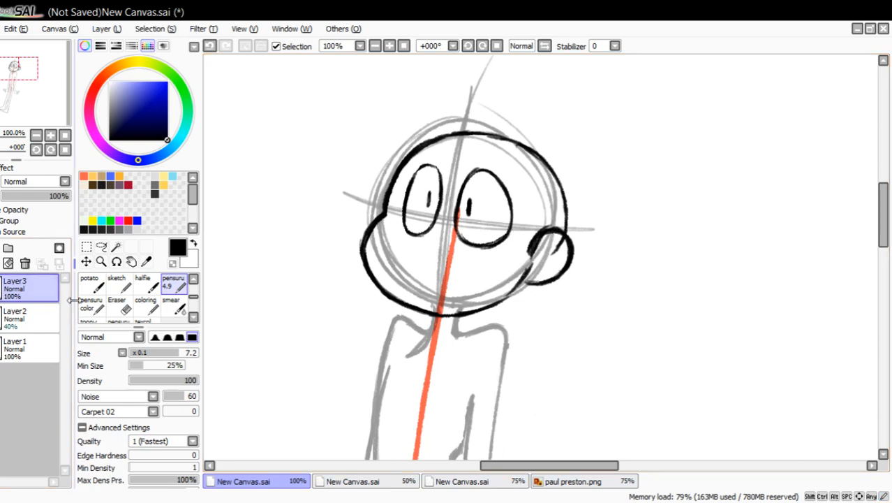
Redraw the forehead and crown line, trim its inner edge with transparent color, and erase the jaw line's overlap at the ear.
{"action": "mouse_move", "coordinate": [391, 180]}
{"action": "left_mouse_down"}
{"action": "mouse_move", "coordinate": [434, 132]}
{"action": "mouse_move", "coordinate": [428, 143]}
{"action": "mouse_move", "coordinate": [469, 130]}
{"action": "mouse_move", "coordinate": [501, 132]}
{"action": "mouse_move", "coordinate": [519, 145]}
{"action": "left_mouse_up"}
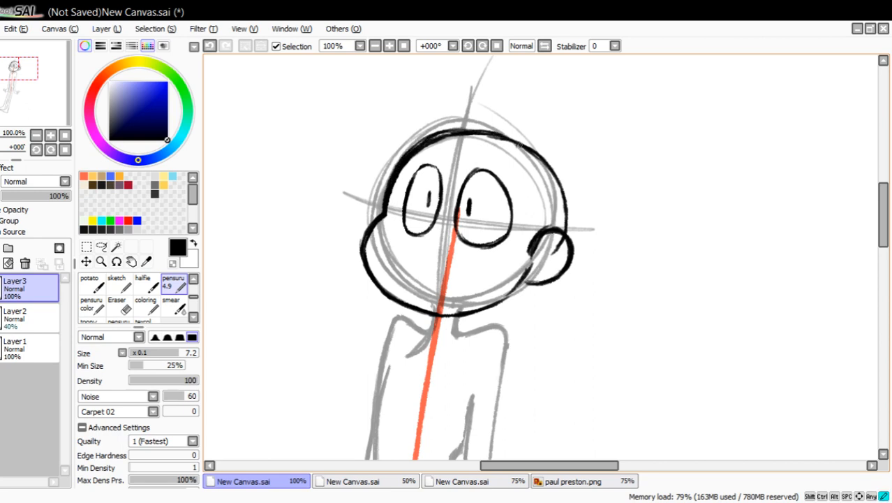
{"action": "left_click", "coordinate": [173, 263]}
{"action": "mouse_move", "coordinate": [391, 192]}
{"action": "left_mouse_down"}
{"action": "mouse_move", "coordinate": [420, 148]}
{"action": "mouse_move", "coordinate": [405, 165]}
{"action": "mouse_move", "coordinate": [451, 138]}
{"action": "mouse_move", "coordinate": [436, 147]}
{"action": "mouse_move", "coordinate": [488, 137]}
{"action": "left_mouse_up"}
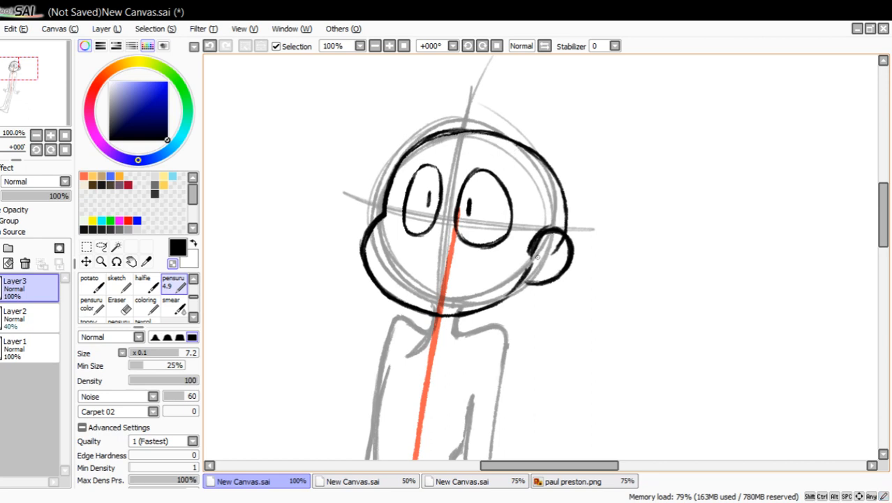
{"action": "mouse_move", "coordinate": [528, 257]}
{"action": "left_mouse_down"}
{"action": "mouse_move", "coordinate": [539, 229]}
{"action": "mouse_move", "coordinate": [554, 252]}
{"action": "mouse_move", "coordinate": [538, 231]}
{"action": "mouse_move", "coordinate": [558, 226]}
{"action": "mouse_move", "coordinate": [528, 262]}
{"action": "left_mouse_up"}
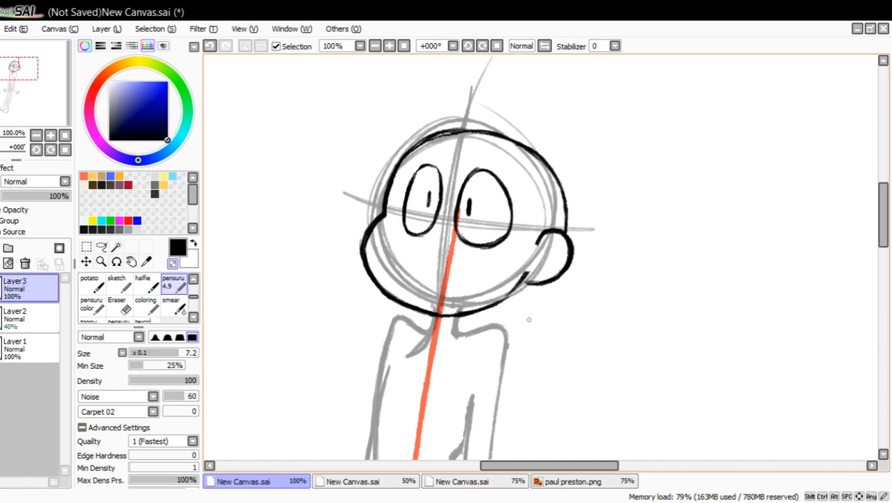
Trim the bulging cheek's outline on both sides and touch up the line under the chin and at the jaw.
{"action": "left_click_drag", "start_coordinate": [357, 246], "coordinate": [359, 239]}
{"action": "mouse_move", "coordinate": [366, 281]}
{"action": "left_mouse_down"}
{"action": "mouse_move", "coordinate": [399, 308]}
{"action": "mouse_move", "coordinate": [362, 277]}
{"action": "left_mouse_up"}
{"action": "mouse_move", "coordinate": [379, 247]}
{"action": "left_mouse_down"}
{"action": "mouse_move", "coordinate": [371, 251]}
{"action": "mouse_move", "coordinate": [371, 235]}
{"action": "mouse_move", "coordinate": [368, 250]}
{"action": "mouse_move", "coordinate": [372, 239]}
{"action": "left_mouse_up"}
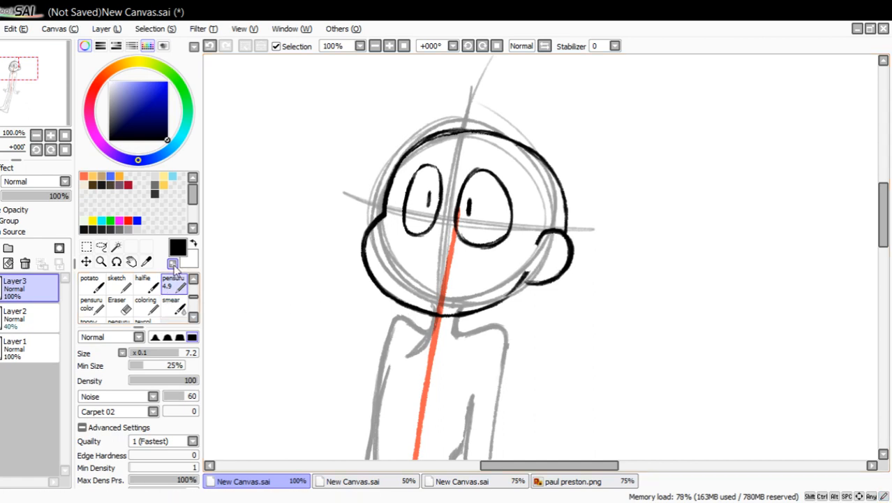
{"action": "left_click_drag", "start_coordinate": [439, 311], "coordinate": [457, 312]}
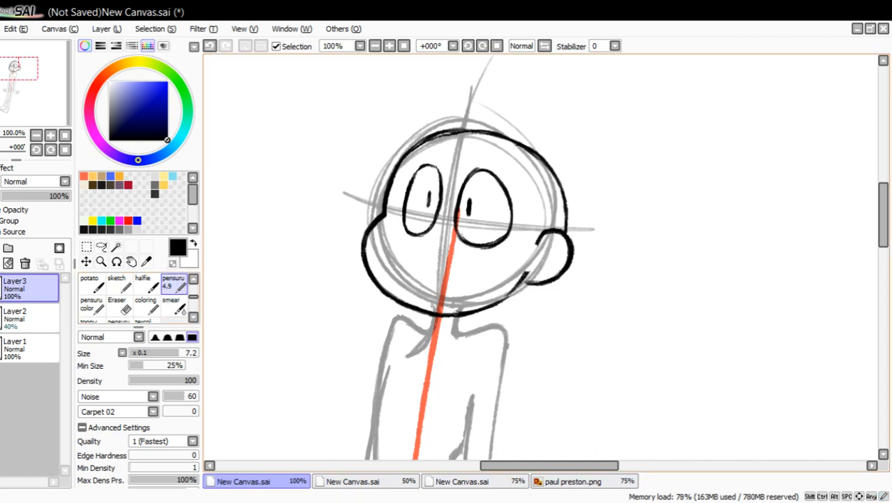
{"action": "mouse_move", "coordinate": [518, 285]}
{"action": "left_mouse_down"}
{"action": "mouse_move", "coordinate": [507, 298]}
{"action": "mouse_move", "coordinate": [524, 280]}
{"action": "left_mouse_up"}
Reinforce the crown line and the join above the ear, trim the crown's inner edge with transparent color, and restore black drawing.
{"action": "mouse_move", "coordinate": [417, 145]}
{"action": "left_mouse_down"}
{"action": "mouse_move", "coordinate": [459, 135]}
{"action": "mouse_move", "coordinate": [523, 148]}
{"action": "left_mouse_up"}
{"action": "left_click_drag", "start_coordinate": [567, 214], "coordinate": [563, 223]}
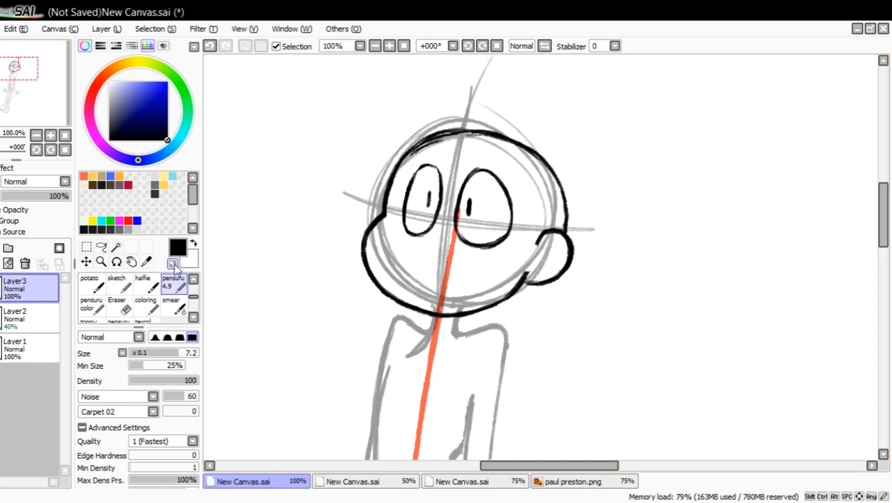
{"action": "left_click", "coordinate": [173, 264]}
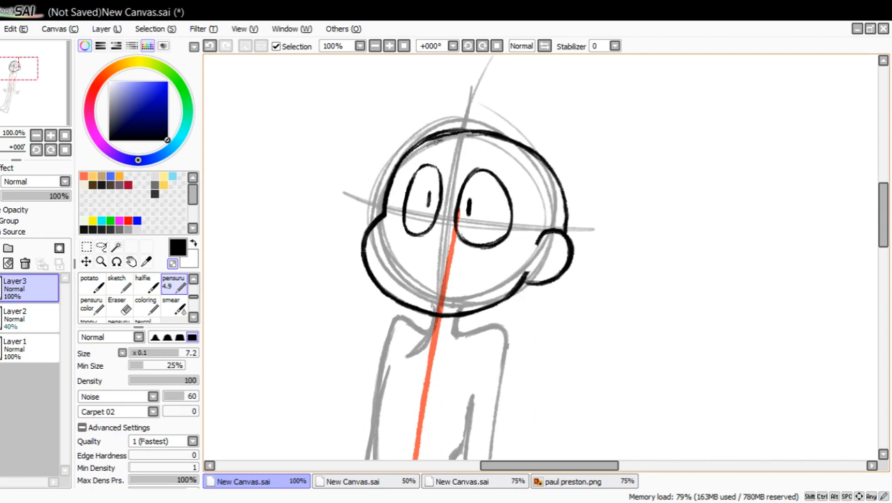
{"action": "left_click_drag", "start_coordinate": [425, 145], "coordinate": [456, 137]}
{"action": "left_click_drag", "start_coordinate": [447, 139], "coordinate": [470, 137]}
{"action": "left_click", "coordinate": [171, 262]}
{"action": "mouse_move", "coordinate": [56, 99]}
{"action": "left_mouse_down"}
{"action": "mouse_move", "coordinate": [56, 115]}
{"action": "mouse_move", "coordinate": [56, 105]}
{"action": "left_mouse_up"}
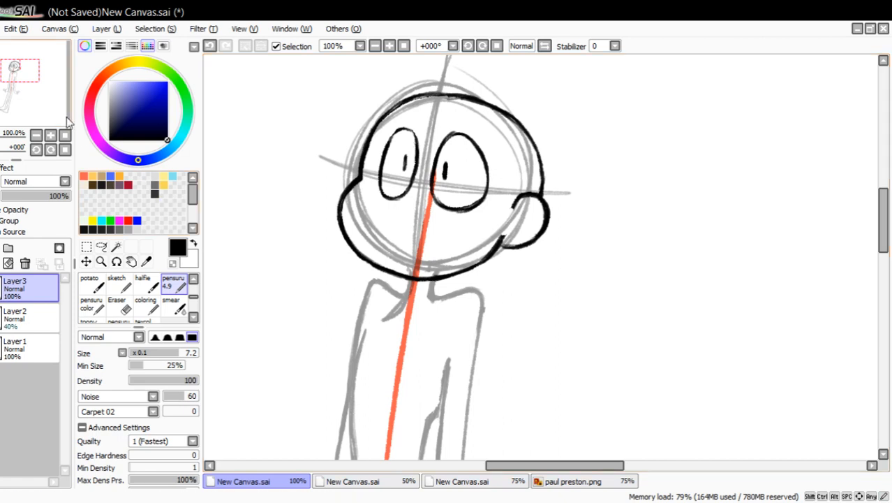
Draw the neck and ear-side shoulder in black and extend the arm's outer line down toward the elbow.
{"action": "mouse_move", "coordinate": [46, 98]}
{"action": "left_mouse_down"}
{"action": "mouse_move", "coordinate": [47, 129]}
{"action": "mouse_move", "coordinate": [54, 97]}
{"action": "left_mouse_up"}
{"action": "mouse_move", "coordinate": [393, 198]}
{"action": "left_mouse_down"}
{"action": "mouse_move", "coordinate": [395, 209]}
{"action": "mouse_move", "coordinate": [434, 213]}
{"action": "mouse_move", "coordinate": [431, 286]}
{"action": "left_mouse_up"}
{"action": "key", "text": "ctrl+z"}
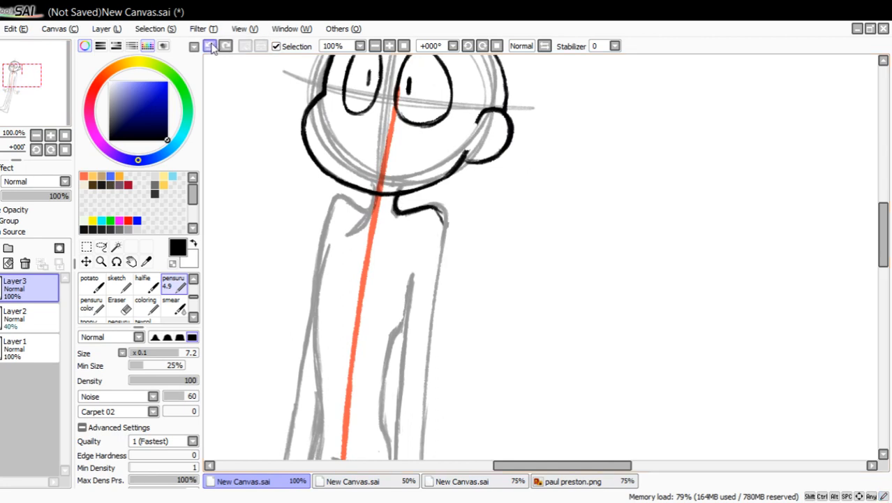
{"action": "mouse_move", "coordinate": [429, 208]}
{"action": "left_mouse_down"}
{"action": "mouse_move", "coordinate": [442, 217]}
{"action": "mouse_move", "coordinate": [434, 262]}
{"action": "left_mouse_up"}
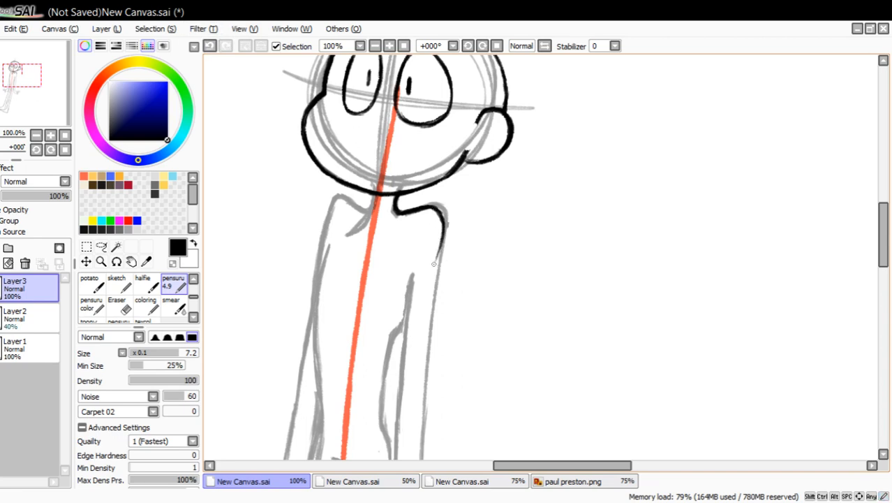
{"action": "left_click_drag", "start_coordinate": [444, 228], "coordinate": [430, 322]}
{"action": "left_click_drag", "start_coordinate": [439, 262], "coordinate": [426, 377]}
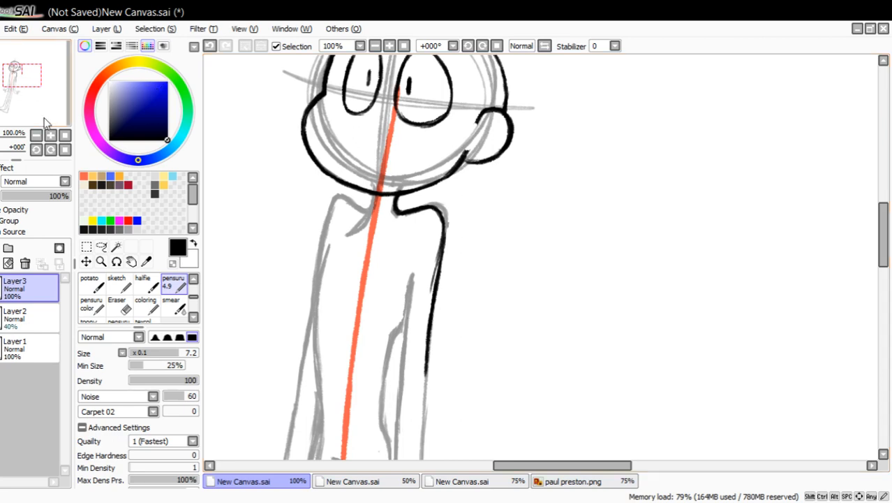
Continue the ear-side arm's outer line toward the wrist and thicken it along the elbow and upper arm.
{"action": "left_click_drag", "start_coordinate": [62, 88], "coordinate": [60, 97]}
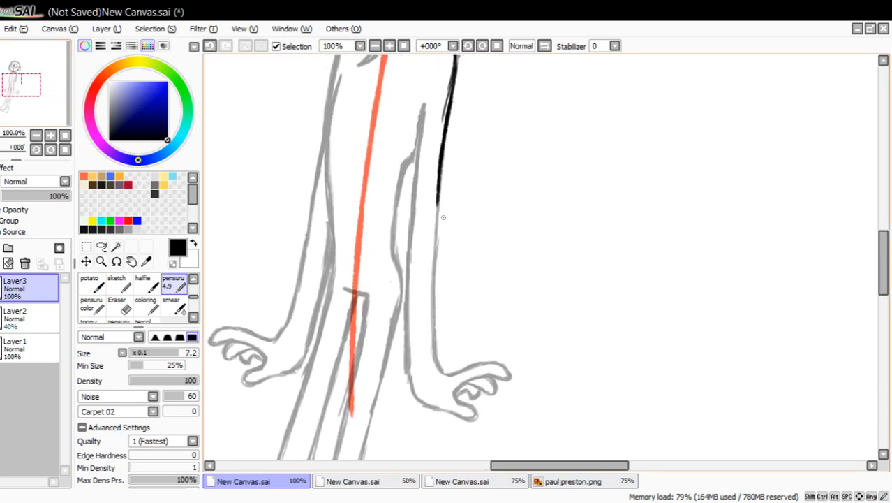
{"action": "left_click_drag", "start_coordinate": [438, 197], "coordinate": [429, 326]}
{"action": "left_click_drag", "start_coordinate": [434, 224], "coordinate": [431, 339]}
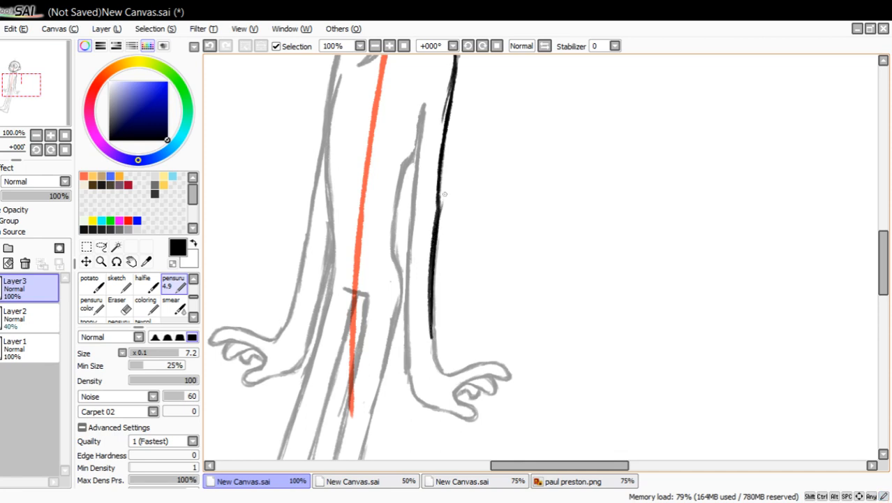
{"action": "left_click_drag", "start_coordinate": [443, 165], "coordinate": [431, 235]}
{"action": "left_click_drag", "start_coordinate": [437, 195], "coordinate": [430, 239]}
{"action": "left_click_drag", "start_coordinate": [443, 180], "coordinate": [447, 149]}
{"action": "mouse_move", "coordinate": [451, 119]}
{"action": "left_mouse_down"}
{"action": "mouse_move", "coordinate": [442, 171]}
{"action": "mouse_move", "coordinate": [450, 105]}
{"action": "left_mouse_up"}
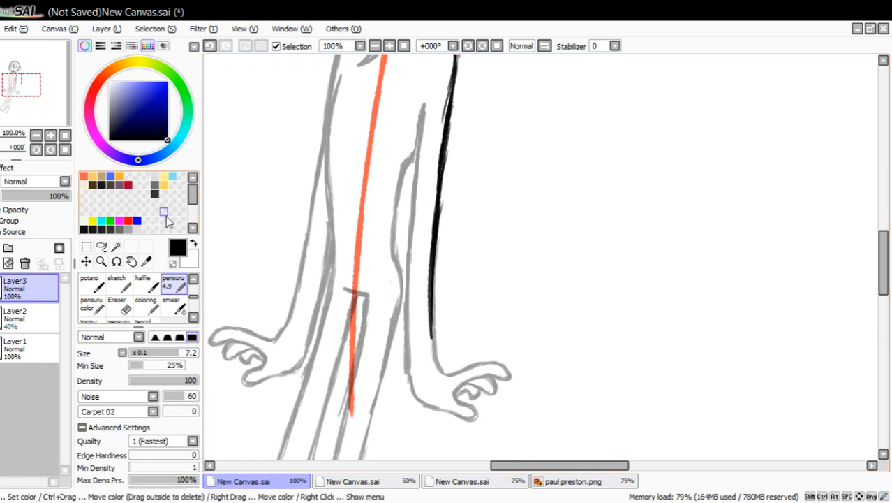
Erase the rough edges on both sides of the ear-side arm's outer line.
{"action": "left_click", "coordinate": [117, 304]}
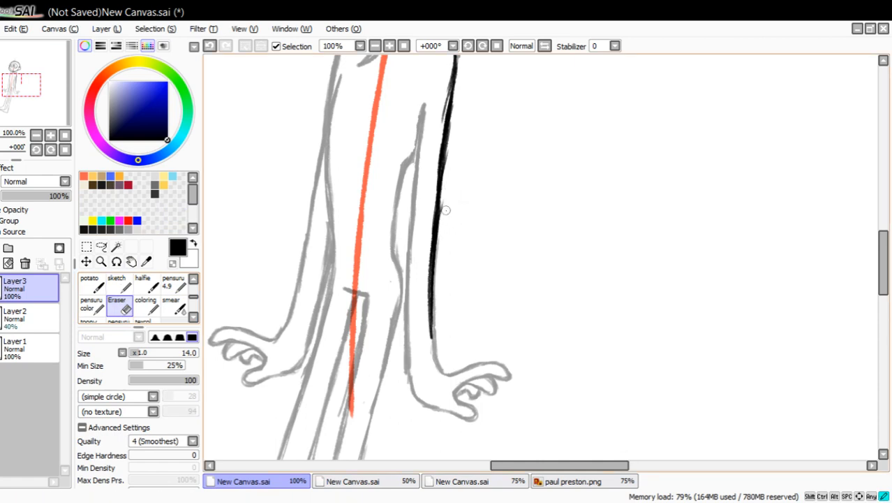
{"action": "left_click_drag", "start_coordinate": [437, 274], "coordinate": [444, 182]}
{"action": "mouse_move", "coordinate": [432, 119]}
{"action": "left_mouse_down"}
{"action": "mouse_move", "coordinate": [446, 77]}
{"action": "mouse_move", "coordinate": [444, 100]}
{"action": "left_mouse_up"}
Outline the ear-side hand's thumb and finger shape and draw the arm's inner line up toward the armpit.
{"action": "mouse_move", "coordinate": [50, 110]}
{"action": "left_mouse_down"}
{"action": "mouse_move", "coordinate": [44, 94]}
{"action": "mouse_move", "coordinate": [52, 113]}
{"action": "left_mouse_up"}
{"action": "left_click", "coordinate": [173, 282]}
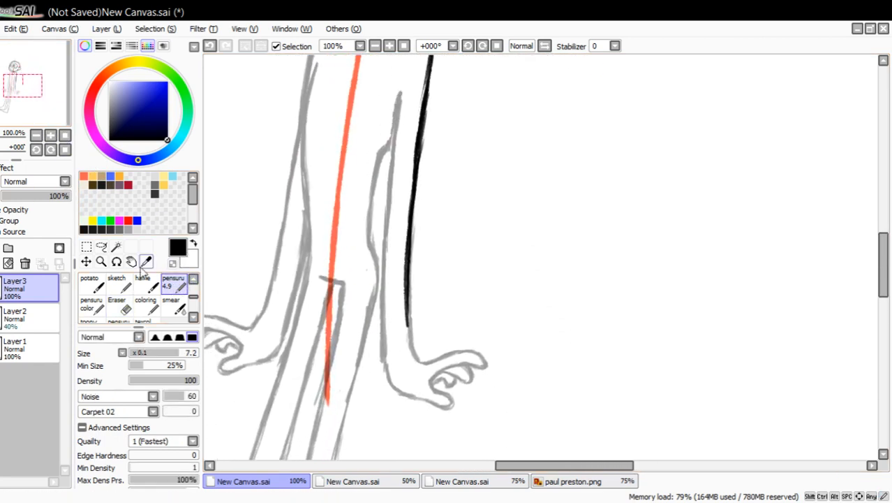
{"action": "mouse_move", "coordinate": [408, 324]}
{"action": "left_mouse_down"}
{"action": "mouse_move", "coordinate": [424, 360]}
{"action": "mouse_move", "coordinate": [460, 350]}
{"action": "mouse_move", "coordinate": [481, 360]}
{"action": "mouse_move", "coordinate": [437, 378]}
{"action": "mouse_move", "coordinate": [453, 395]}
{"action": "mouse_move", "coordinate": [447, 409]}
{"action": "mouse_move", "coordinate": [408, 398]}
{"action": "mouse_move", "coordinate": [393, 381]}
{"action": "mouse_move", "coordinate": [384, 254]}
{"action": "mouse_move", "coordinate": [391, 190]}
{"action": "left_mouse_up"}
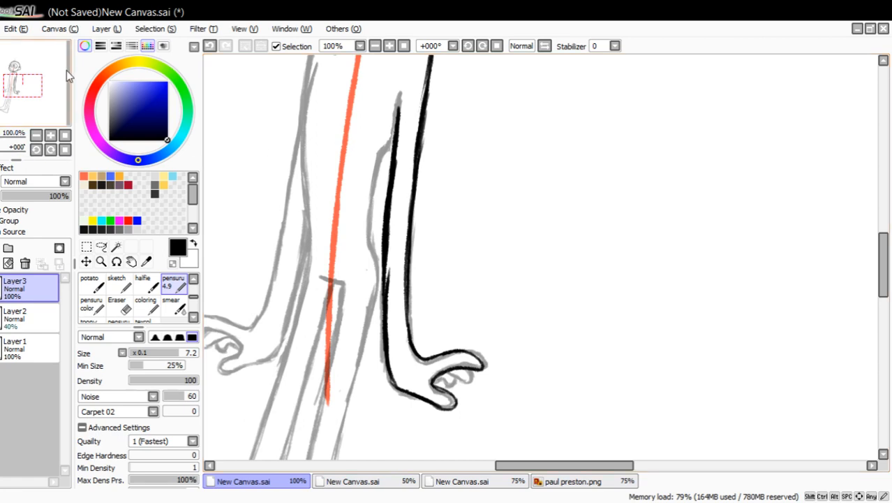
{"action": "left_click_drag", "start_coordinate": [54, 101], "coordinate": [50, 82]}
{"action": "left_click", "coordinate": [101, 261]}
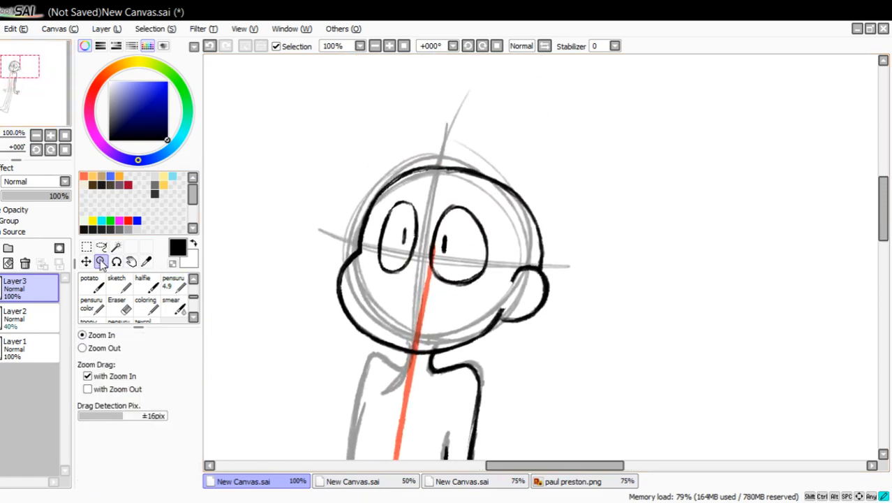
{"action": "left_click", "coordinate": [404, 287]}
{"action": "left_click", "coordinate": [176, 281]}
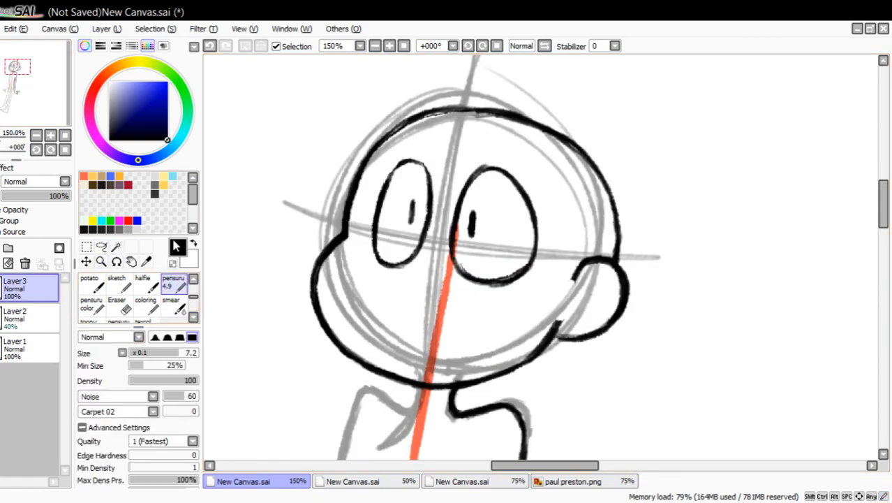
{"action": "mouse_move", "coordinate": [463, 106]}
{"action": "left_mouse_down"}
{"action": "mouse_move", "coordinate": [377, 276]}
{"action": "mouse_move", "coordinate": [391, 286]}
{"action": "left_mouse_up"}
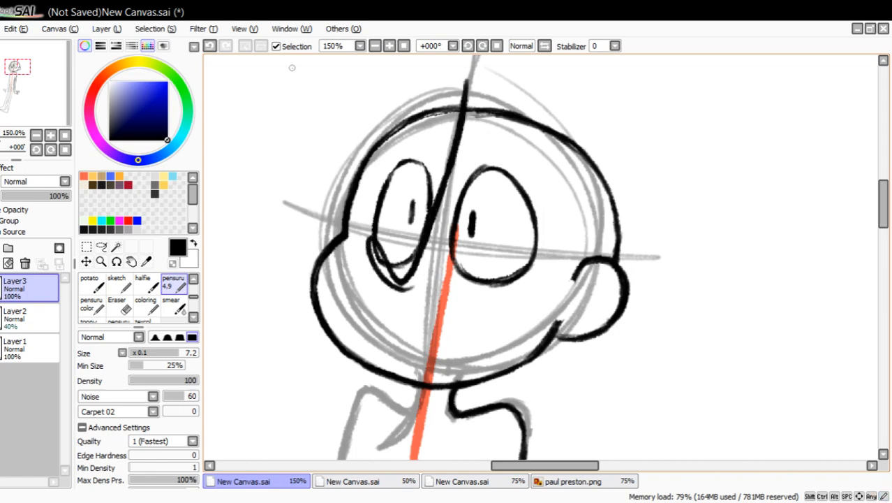
{"action": "left_click", "coordinate": [209, 46]}
{"action": "left_click_drag", "start_coordinate": [470, 76], "coordinate": [413, 291]}
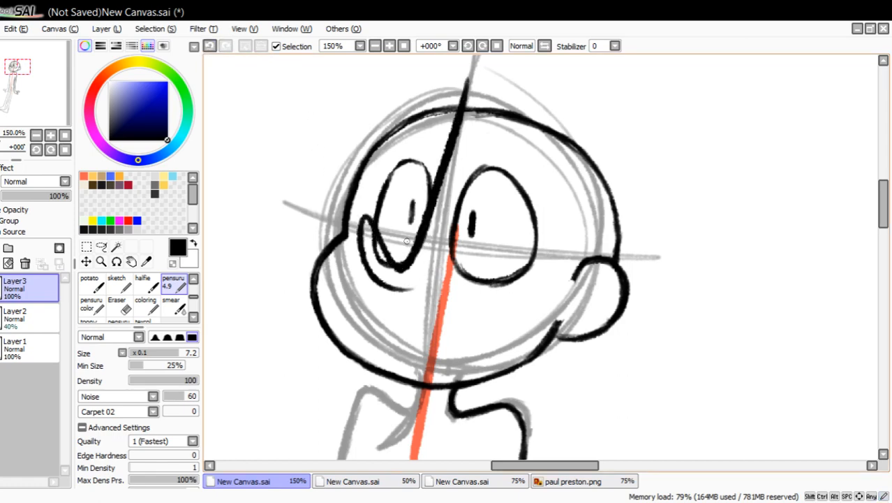
{"action": "left_click", "coordinate": [211, 46]}
{"action": "mouse_move", "coordinate": [460, 84]}
{"action": "left_mouse_down"}
{"action": "mouse_move", "coordinate": [448, 208]}
{"action": "mouse_move", "coordinate": [394, 248]}
{"action": "left_mouse_up"}
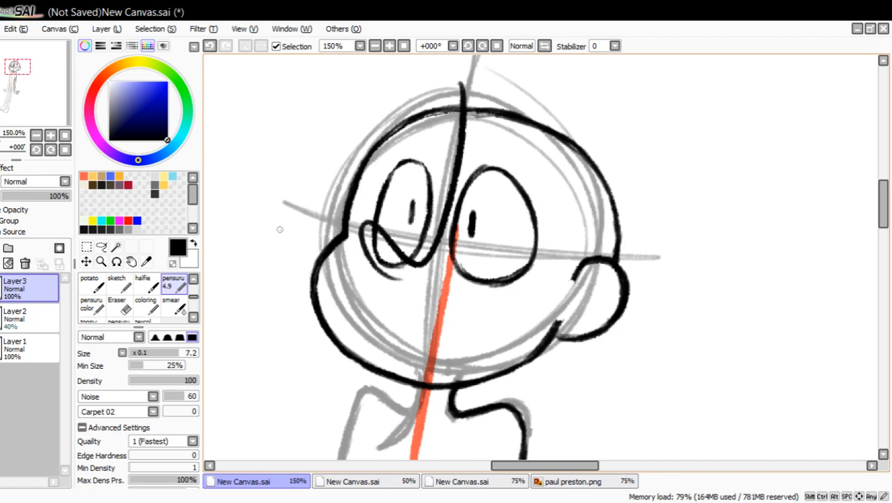
{"action": "left_click", "coordinate": [210, 46]}
{"action": "mouse_move", "coordinate": [463, 87]}
{"action": "left_mouse_down"}
{"action": "mouse_move", "coordinate": [426, 272]}
{"action": "mouse_move", "coordinate": [362, 238]}
{"action": "left_mouse_up"}
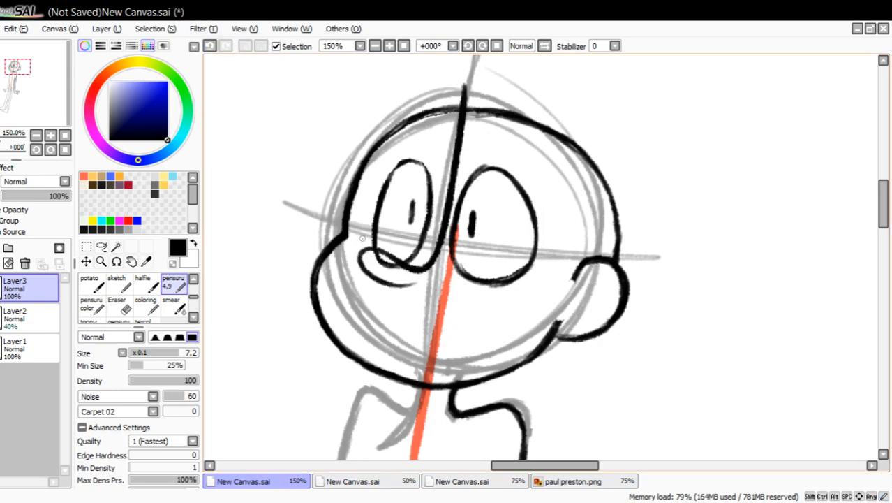
{"action": "left_click", "coordinate": [210, 46]}
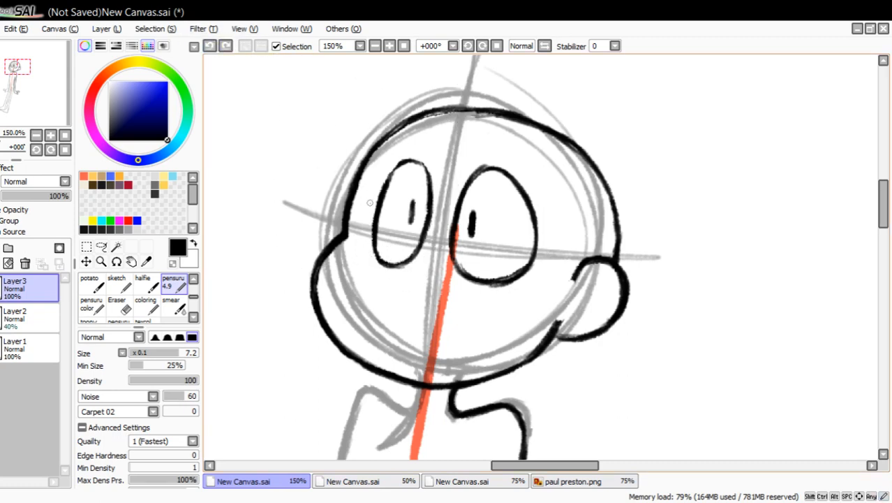
{"action": "mouse_move", "coordinate": [49, 95]}
{"action": "left_mouse_down"}
{"action": "mouse_move", "coordinate": [32, 137]}
{"action": "mouse_move", "coordinate": [51, 102]}
{"action": "left_mouse_up"}
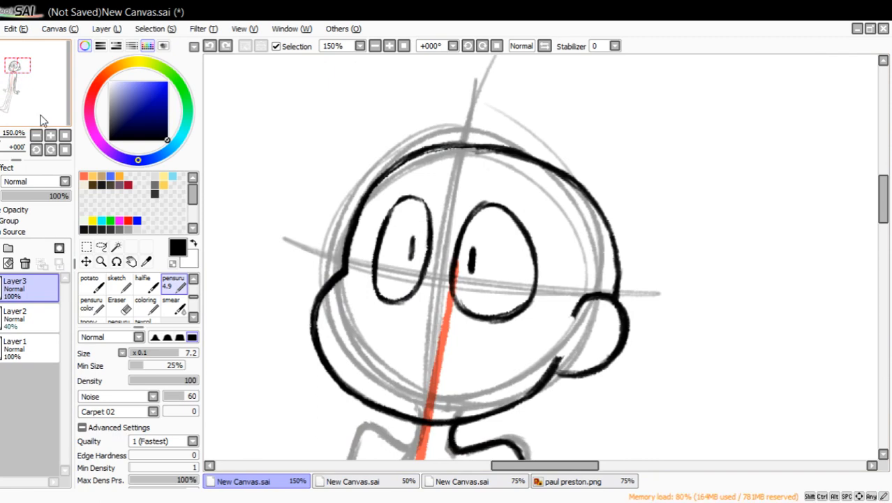
{"action": "left_click_drag", "start_coordinate": [27, 92], "coordinate": [61, 61]}
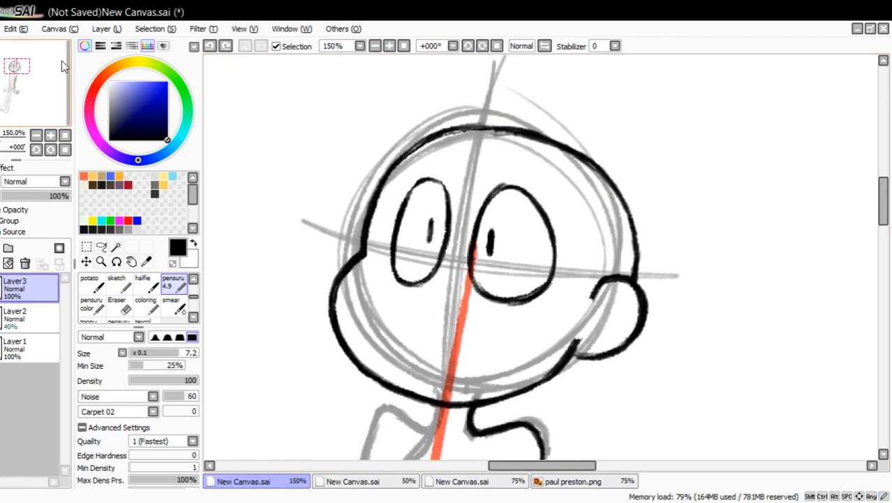
{"action": "left_click_drag", "start_coordinate": [485, 109], "coordinate": [395, 264]}
{"action": "mouse_move", "coordinate": [387, 261]}
{"action": "left_mouse_down"}
{"action": "mouse_move", "coordinate": [383, 294]}
{"action": "mouse_move", "coordinate": [422, 315]}
{"action": "left_mouse_up"}
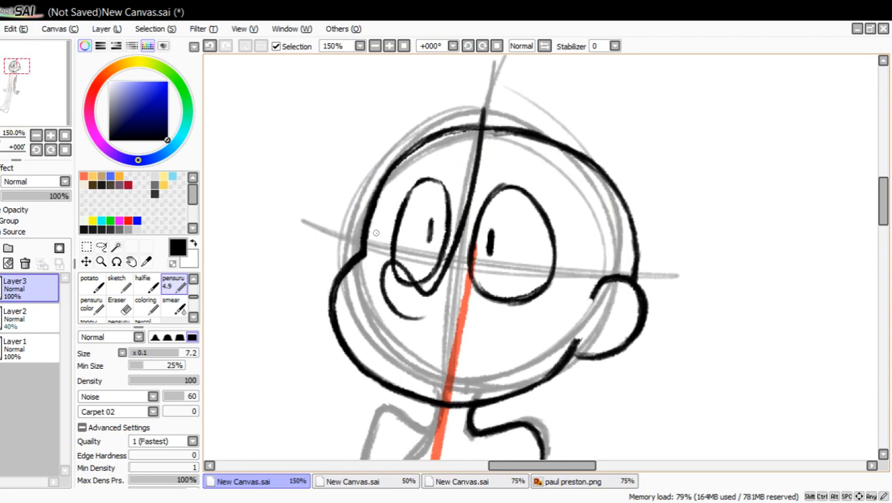
{"action": "double_click", "coordinate": [210, 46]}
{"action": "mouse_move", "coordinate": [474, 106]}
{"action": "left_mouse_down"}
{"action": "mouse_move", "coordinate": [461, 213]}
{"action": "mouse_move", "coordinate": [395, 278]}
{"action": "left_mouse_up"}
{"action": "left_click_drag", "start_coordinate": [387, 260], "coordinate": [429, 307]}
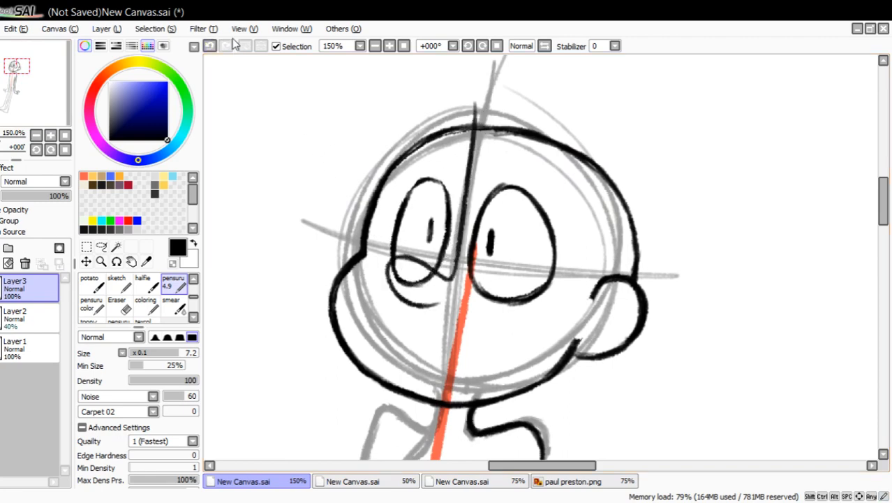
{"action": "double_click", "coordinate": [210, 46]}
{"action": "left_click_drag", "start_coordinate": [474, 125], "coordinate": [441, 301]}
{"action": "left_click_drag", "start_coordinate": [386, 278], "coordinate": [435, 305]}
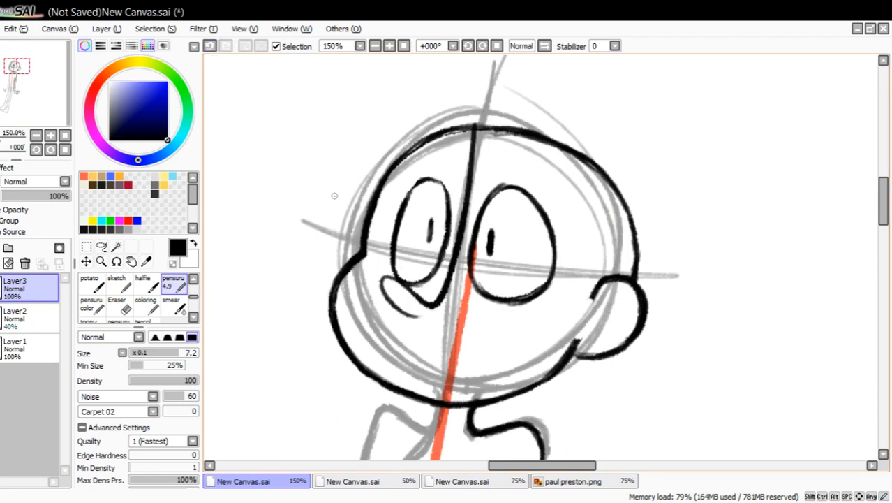
{"action": "double_click", "coordinate": [210, 46]}
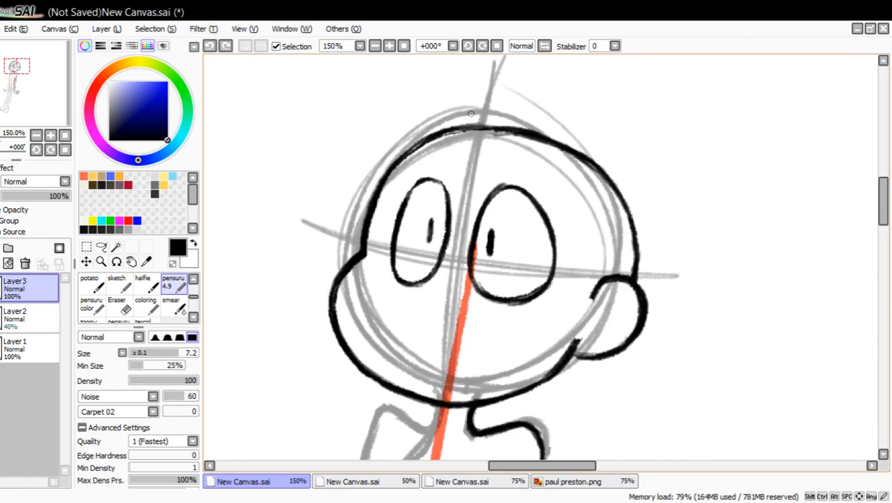
{"action": "left_click_drag", "start_coordinate": [471, 117], "coordinate": [427, 291]}
{"action": "left_click", "coordinate": [210, 46]}
{"action": "left_click_drag", "start_coordinate": [478, 120], "coordinate": [431, 301]}
{"action": "mouse_move", "coordinate": [472, 102]}
{"action": "left_mouse_down"}
{"action": "mouse_move", "coordinate": [418, 282]}
{"action": "mouse_move", "coordinate": [426, 312]}
{"action": "left_mouse_up"}
{"action": "left_click", "coordinate": [210, 45]}
{"action": "mouse_move", "coordinate": [477, 106]}
{"action": "left_mouse_down"}
{"action": "mouse_move", "coordinate": [464, 279]}
{"action": "mouse_move", "coordinate": [444, 295]}
{"action": "left_mouse_up"}
{"action": "left_click", "coordinate": [210, 46]}
Draw a line from the crown down between the eyes into a hooked nose and clear the eye outline inside the nose with transparent color.
{"action": "left_click_drag", "start_coordinate": [484, 103], "coordinate": [444, 289]}
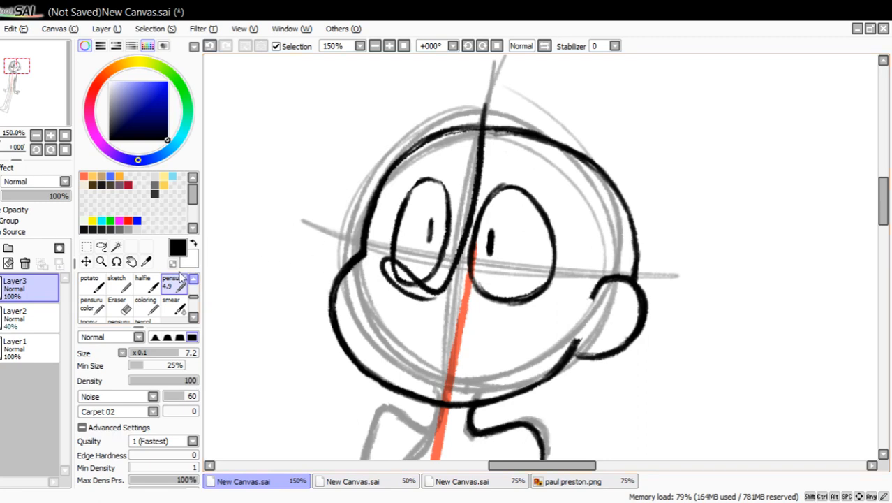
{"action": "left_click_drag", "start_coordinate": [428, 298], "coordinate": [405, 283]}
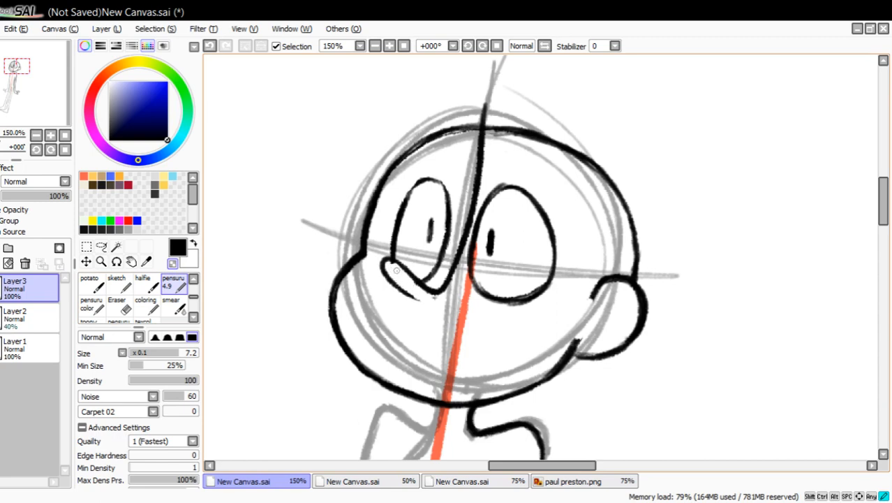
Lasso the nose and its long line up to the crown, shift them slightly downward, and clear the selection.
{"action": "left_click", "coordinate": [102, 246]}
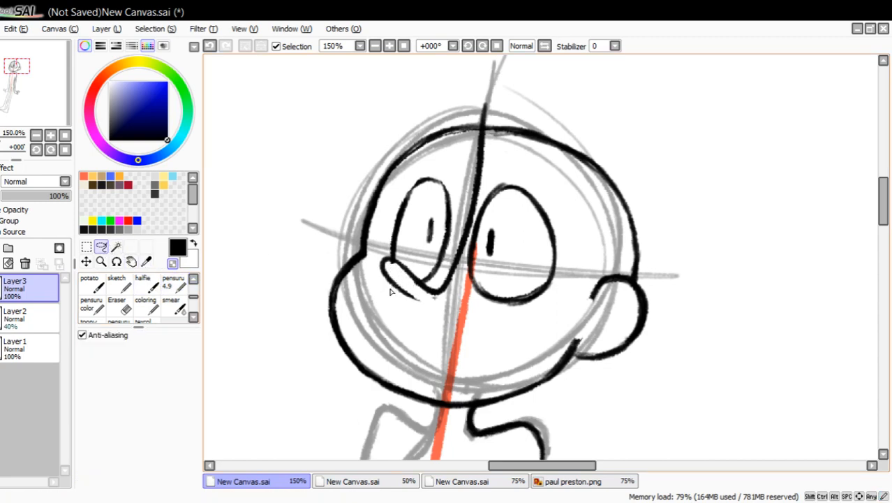
{"action": "left_click_drag", "start_coordinate": [391, 291], "coordinate": [380, 258]}
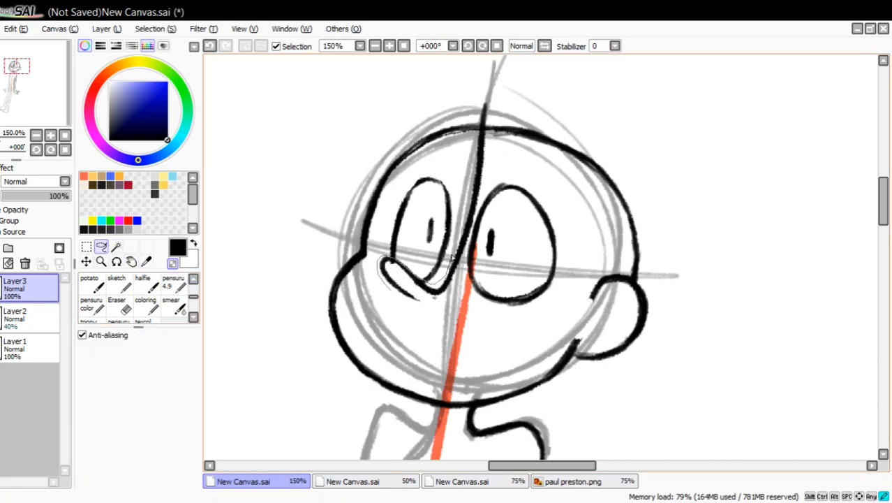
{"action": "left_click_drag", "start_coordinate": [452, 258], "coordinate": [468, 156]}
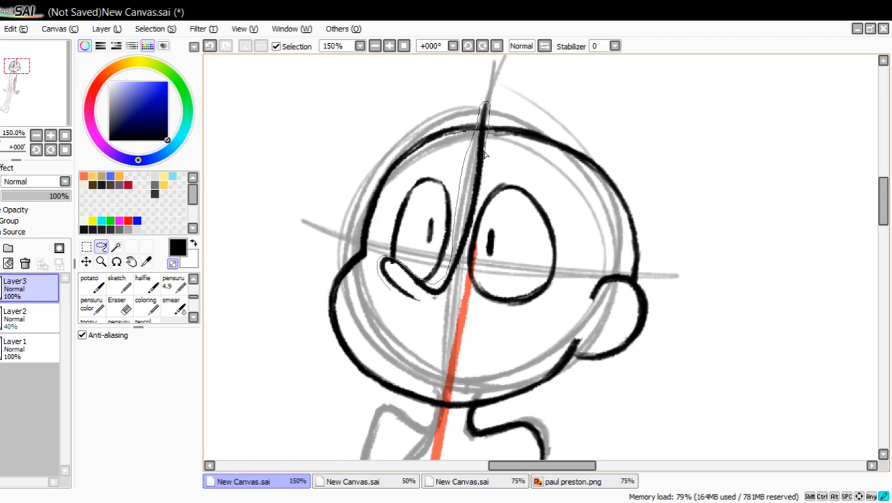
{"action": "mouse_move", "coordinate": [403, 309]}
{"action": "left_mouse_down"}
{"action": "mouse_move", "coordinate": [443, 313]}
{"action": "mouse_move", "coordinate": [385, 266]}
{"action": "mouse_move", "coordinate": [381, 314]}
{"action": "mouse_move", "coordinate": [436, 318]}
{"action": "left_mouse_up"}
{"action": "key", "text": "ctrl+d"}
{"action": "left_click_drag", "start_coordinate": [412, 308], "coordinate": [426, 309]}
{"action": "key", "text": "ctrl+d"}
Erase the leftover marks around the moved nose and redraw the narrow eye's outline down to the nose.
{"action": "left_click", "coordinate": [121, 305]}
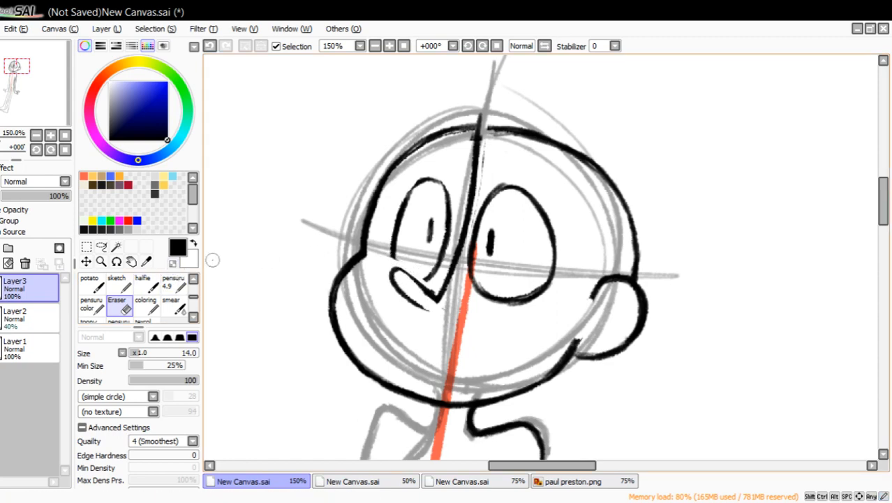
{"action": "left_click", "coordinate": [173, 283]}
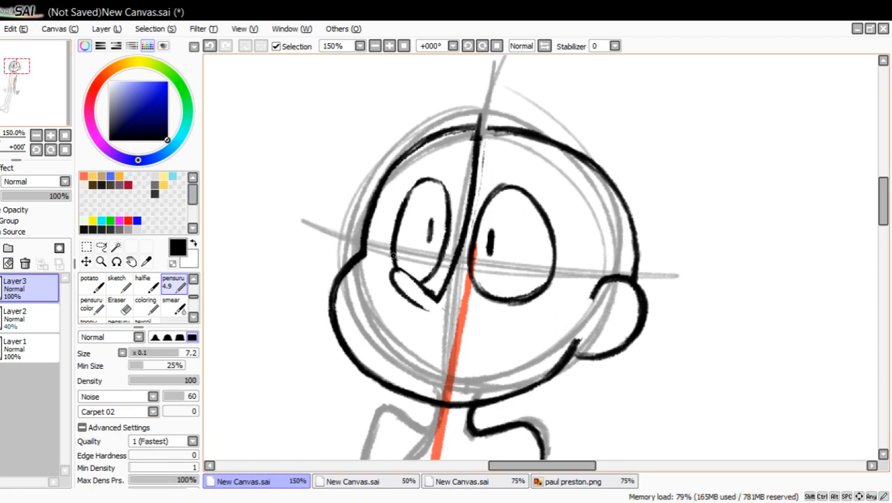
{"action": "mouse_move", "coordinate": [391, 267]}
{"action": "left_mouse_down"}
{"action": "mouse_move", "coordinate": [407, 192]}
{"action": "mouse_move", "coordinate": [421, 180]}
{"action": "mouse_move", "coordinate": [443, 197]}
{"action": "left_mouse_up"}
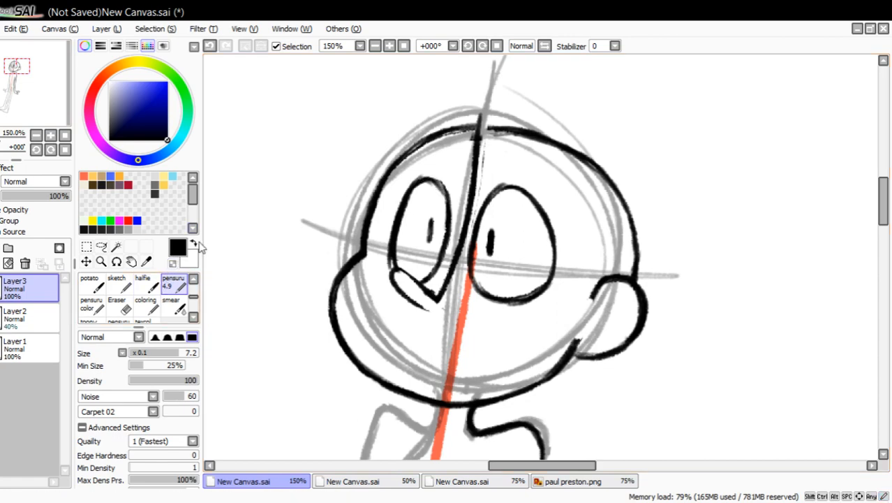
Thin the narrow eye's redrawn outline along its inner edge and above the nose with transparent color.
{"action": "left_click", "coordinate": [172, 262]}
{"action": "mouse_move", "coordinate": [400, 260]}
{"action": "left_mouse_down"}
{"action": "mouse_move", "coordinate": [395, 242]}
{"action": "mouse_move", "coordinate": [418, 191]}
{"action": "left_mouse_up"}
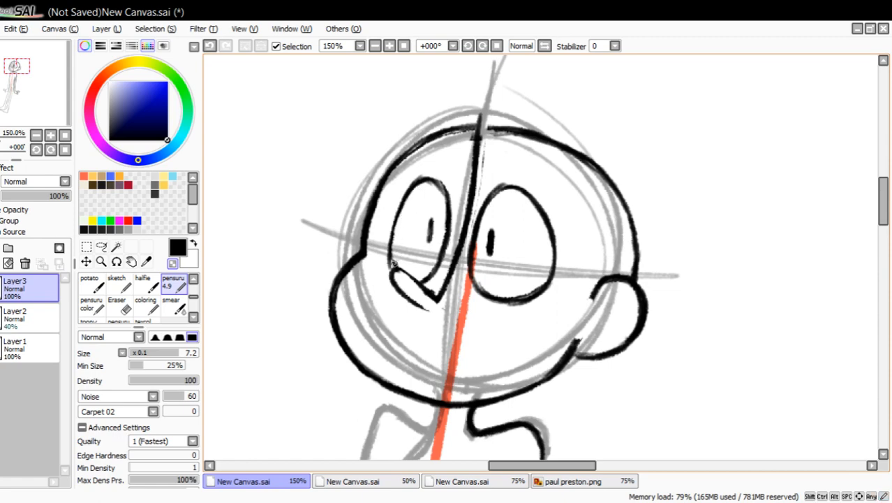
{"action": "left_click_drag", "start_coordinate": [393, 264], "coordinate": [395, 258]}
Draw the front of the neck with its curved collar line, the far shoulder, and the start of that arm's outer line in black.
{"action": "left_click_drag", "start_coordinate": [43, 98], "coordinate": [41, 105]}
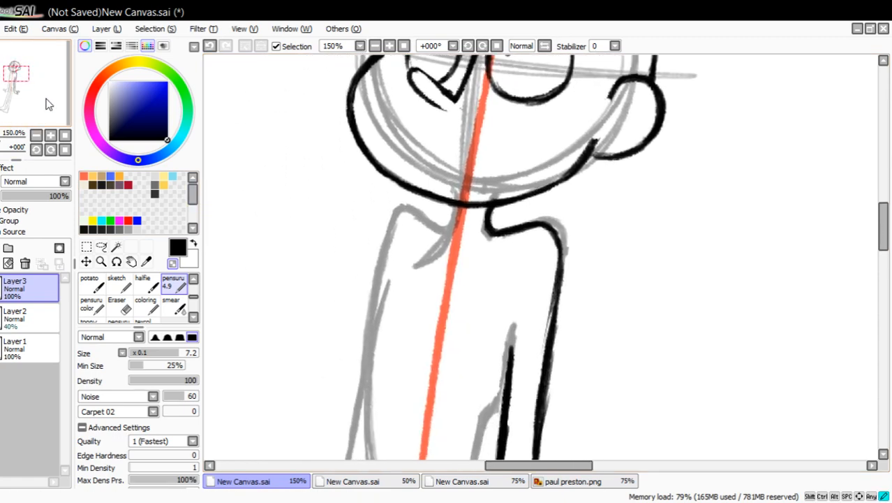
{"action": "left_click", "coordinate": [172, 262]}
{"action": "left_click_drag", "start_coordinate": [458, 204], "coordinate": [417, 274]}
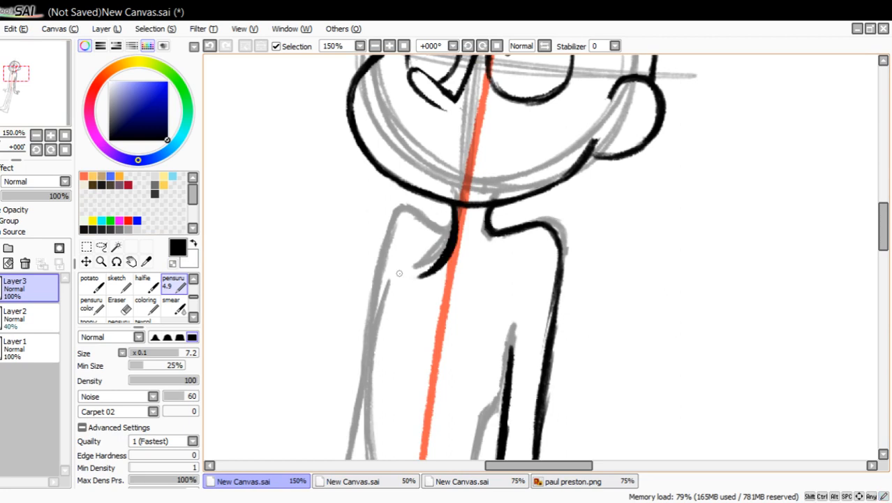
{"action": "mouse_move", "coordinate": [449, 230]}
{"action": "left_mouse_down"}
{"action": "mouse_move", "coordinate": [422, 215]}
{"action": "mouse_move", "coordinate": [435, 228]}
{"action": "mouse_move", "coordinate": [390, 217]}
{"action": "mouse_move", "coordinate": [399, 209]}
{"action": "mouse_move", "coordinate": [375, 281]}
{"action": "left_mouse_up"}
{"action": "mouse_move", "coordinate": [387, 236]}
{"action": "left_mouse_down"}
{"action": "mouse_move", "coordinate": [369, 311]}
{"action": "mouse_move", "coordinate": [411, 210]}
{"action": "left_mouse_up"}
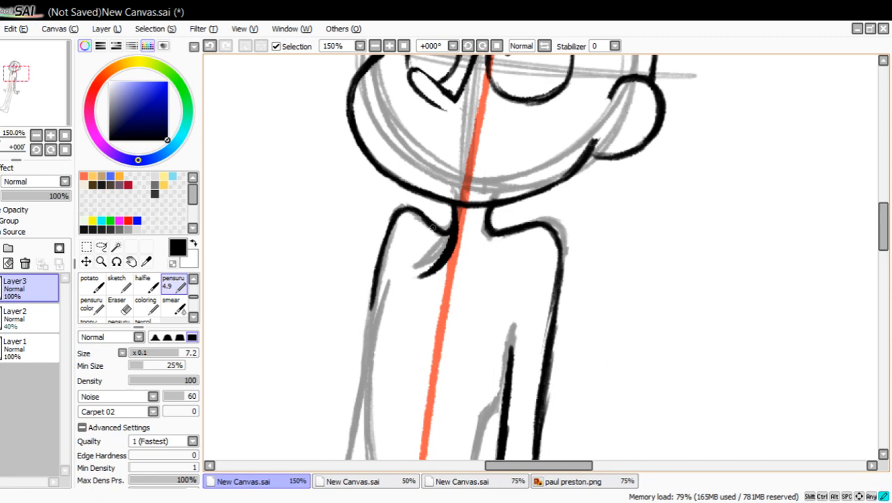
{"action": "left_click_drag", "start_coordinate": [395, 224], "coordinate": [372, 293]}
{"action": "left_click_drag", "start_coordinate": [379, 260], "coordinate": [370, 320]}
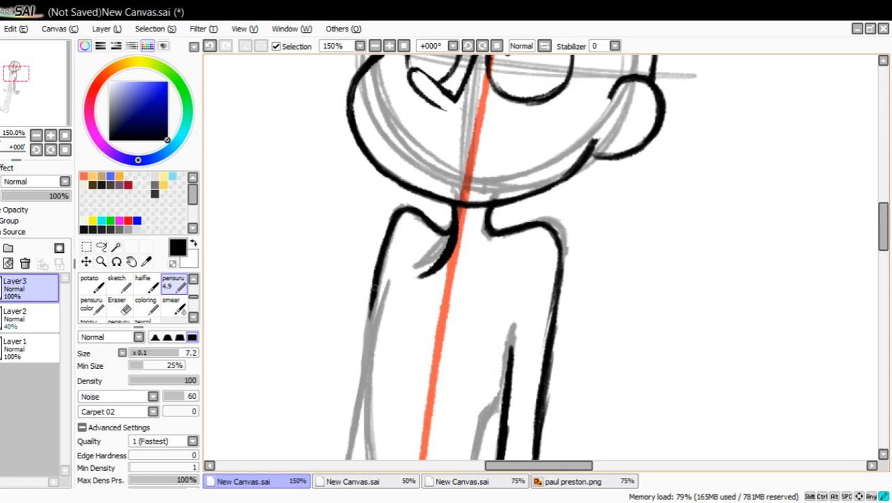
Trim the lower end of the curved collar line at the front of the neck with transparent color, and return to black.
{"action": "left_click_drag", "start_coordinate": [400, 215], "coordinate": [382, 265]}
{"action": "left_click", "coordinate": [173, 262]}
{"action": "mouse_move", "coordinate": [440, 238]}
{"action": "left_mouse_down"}
{"action": "mouse_move", "coordinate": [417, 280]}
{"action": "mouse_move", "coordinate": [456, 239]}
{"action": "mouse_move", "coordinate": [446, 261]}
{"action": "mouse_move", "coordinate": [462, 218]}
{"action": "left_mouse_up"}
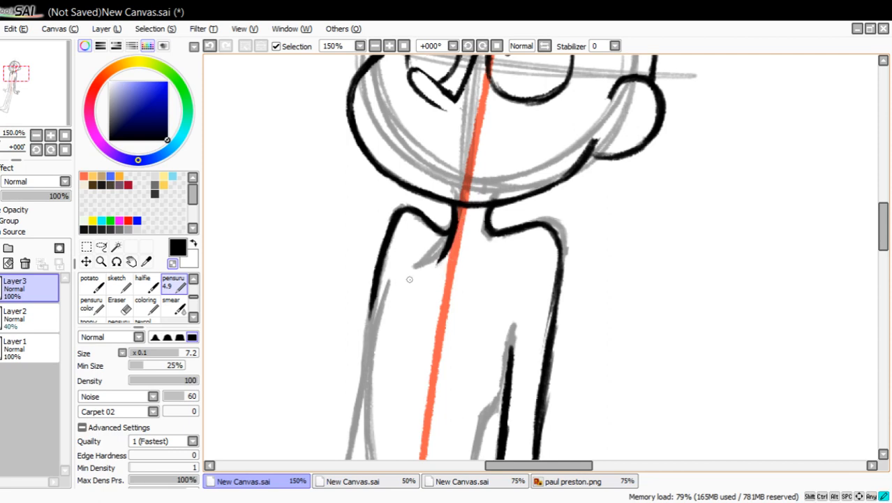
{"action": "left_click", "coordinate": [173, 263]}
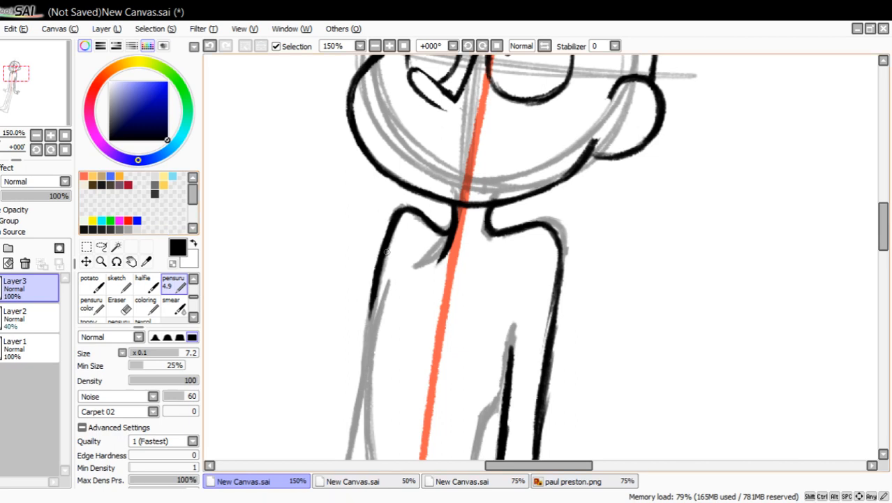
Draw arrows pointing at the tops of both shoulders as a demonstration, and undo them.
{"action": "left_click_drag", "start_coordinate": [309, 168], "coordinate": [384, 197]}
{"action": "left_click_drag", "start_coordinate": [384, 197], "coordinate": [358, 204]}
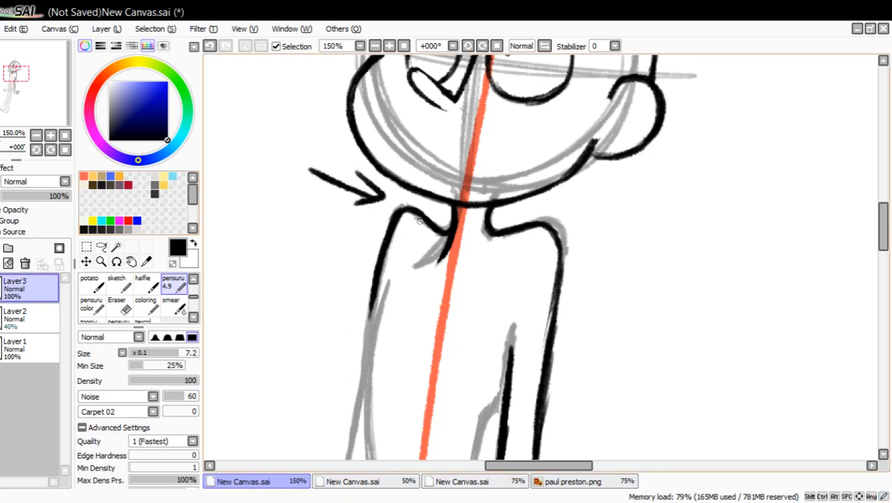
{"action": "mouse_move", "coordinate": [685, 217]}
{"action": "left_mouse_down"}
{"action": "mouse_move", "coordinate": [585, 229]}
{"action": "mouse_move", "coordinate": [615, 240]}
{"action": "left_mouse_up"}
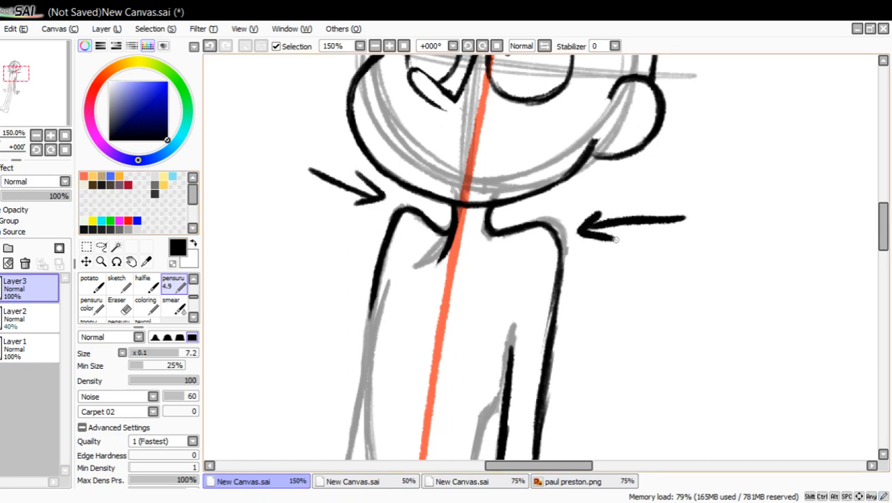
{"action": "left_click", "coordinate": [209, 45]}
{"action": "left_click", "coordinate": [209, 46]}
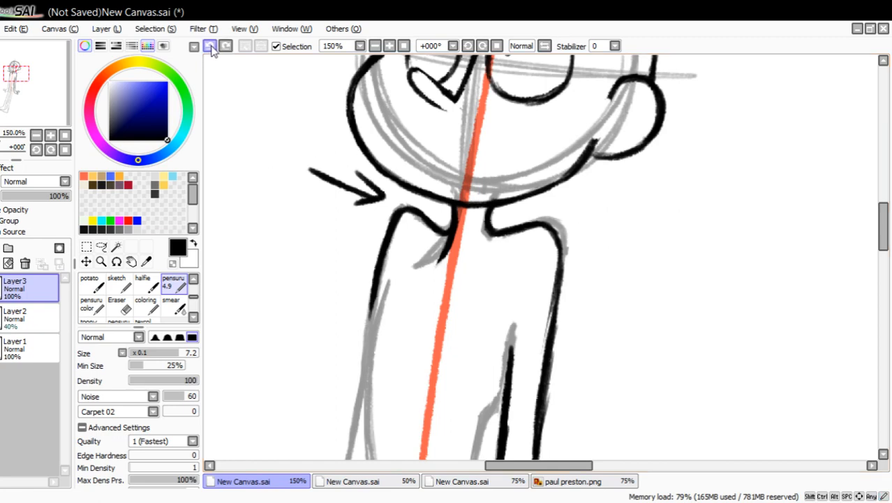
{"action": "left_click", "coordinate": [209, 46]}
{"action": "left_click", "coordinate": [210, 45]}
{"action": "left_click", "coordinate": [210, 46]}
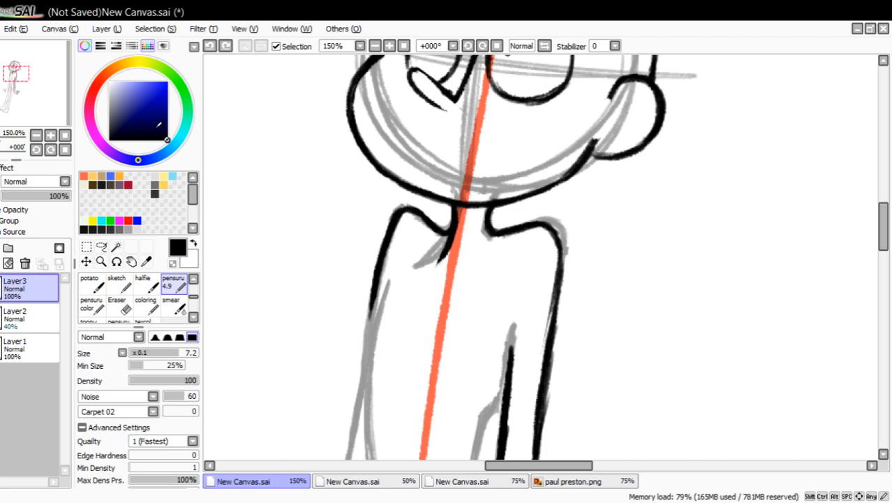
Sketch circles inside both shoulders and a short mark beside the near one as a demonstration, and undo them.
{"action": "mouse_move", "coordinate": [523, 224]}
{"action": "left_mouse_down"}
{"action": "mouse_move", "coordinate": [511, 268]}
{"action": "mouse_move", "coordinate": [558, 244]}
{"action": "mouse_move", "coordinate": [527, 241]}
{"action": "left_mouse_up"}
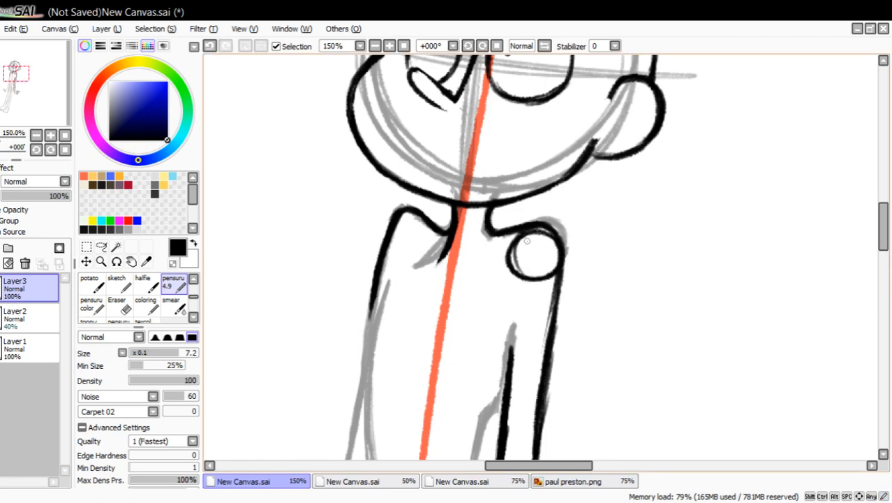
{"action": "mouse_move", "coordinate": [408, 217]}
{"action": "left_mouse_down"}
{"action": "mouse_move", "coordinate": [388, 250]}
{"action": "mouse_move", "coordinate": [403, 252]}
{"action": "mouse_move", "coordinate": [398, 208]}
{"action": "left_mouse_up"}
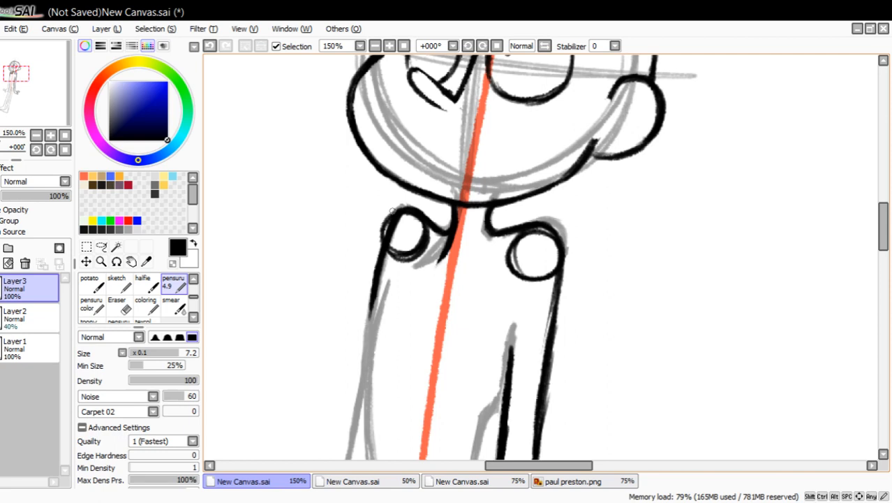
{"action": "left_click", "coordinate": [210, 46]}
{"action": "left_click", "coordinate": [209, 46]}
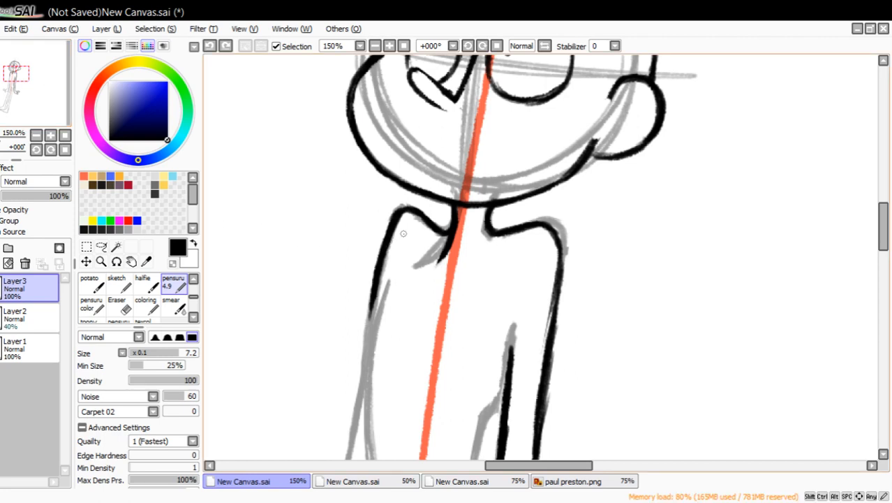
{"action": "mouse_move", "coordinate": [417, 223]}
{"action": "left_mouse_down"}
{"action": "mouse_move", "coordinate": [411, 249]}
{"action": "mouse_move", "coordinate": [418, 220]}
{"action": "left_mouse_up"}
{"action": "mouse_move", "coordinate": [539, 230]}
{"action": "left_mouse_down"}
{"action": "mouse_move", "coordinate": [518, 241]}
{"action": "mouse_move", "coordinate": [533, 233]}
{"action": "left_mouse_up"}
{"action": "left_click", "coordinate": [209, 46]}
{"action": "left_click", "coordinate": [209, 45]}
{"action": "mouse_move", "coordinate": [613, 207]}
{"action": "left_mouse_down"}
{"action": "mouse_move", "coordinate": [573, 230]}
{"action": "mouse_move", "coordinate": [592, 231]}
{"action": "left_mouse_up"}
{"action": "left_click", "coordinate": [209, 45]}
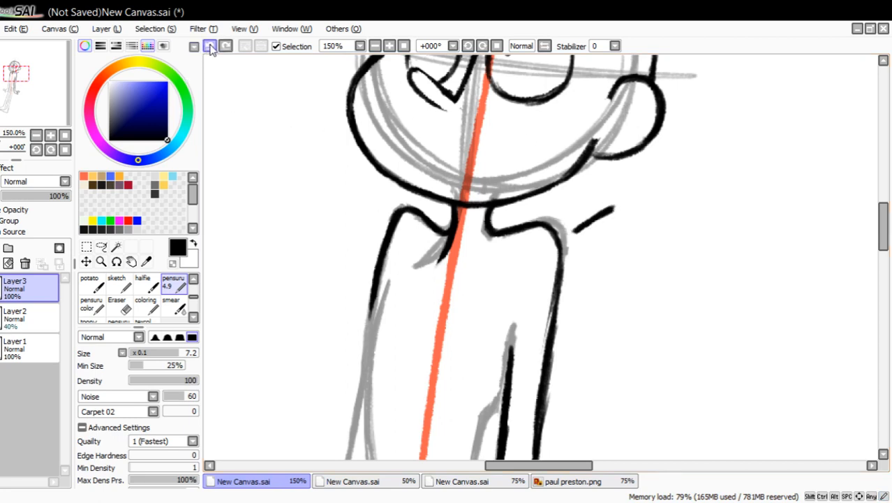
{"action": "left_click", "coordinate": [209, 46]}
Erase the pupils of both eyes and redraw them in black as short strokes slanted along the head's tilt.
{"action": "mouse_move", "coordinate": [55, 89]}
{"action": "left_mouse_down"}
{"action": "mouse_move", "coordinate": [56, 108]}
{"action": "mouse_move", "coordinate": [54, 79]}
{"action": "mouse_move", "coordinate": [55, 89]}
{"action": "left_mouse_up"}
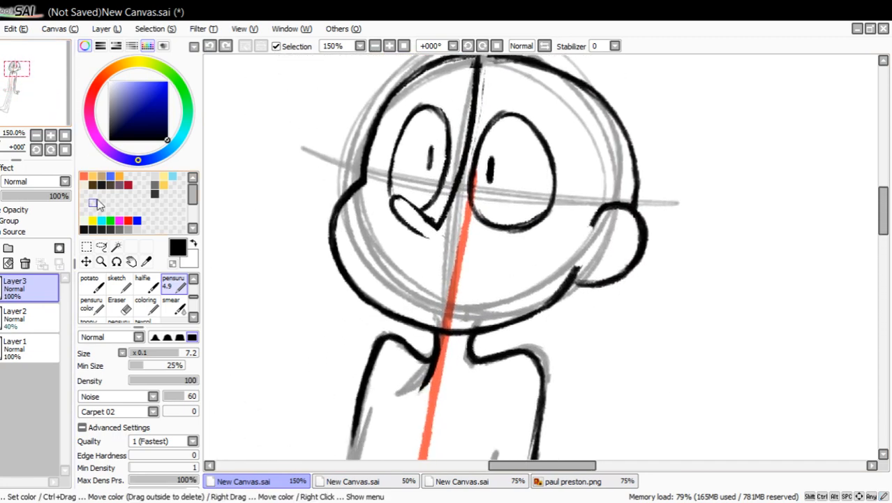
{"action": "left_click", "coordinate": [118, 305]}
{"action": "left_click_drag", "start_coordinate": [424, 171], "coordinate": [433, 148]}
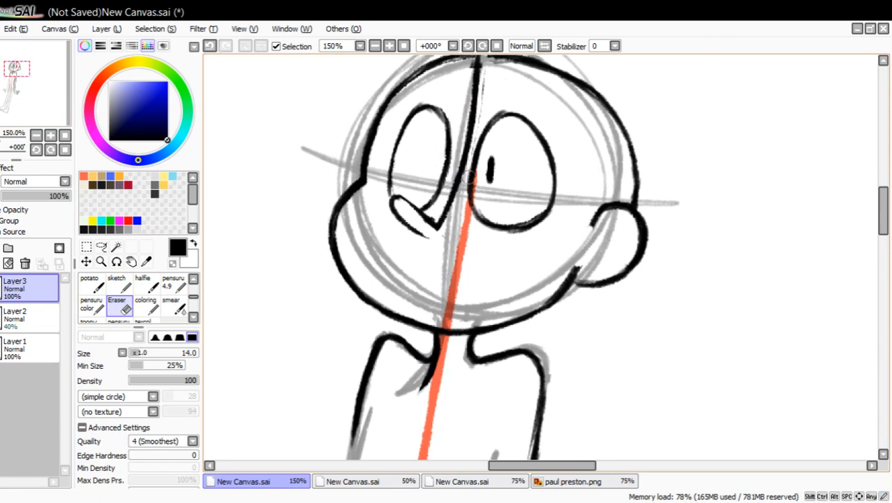
{"action": "left_click", "coordinate": [176, 282]}
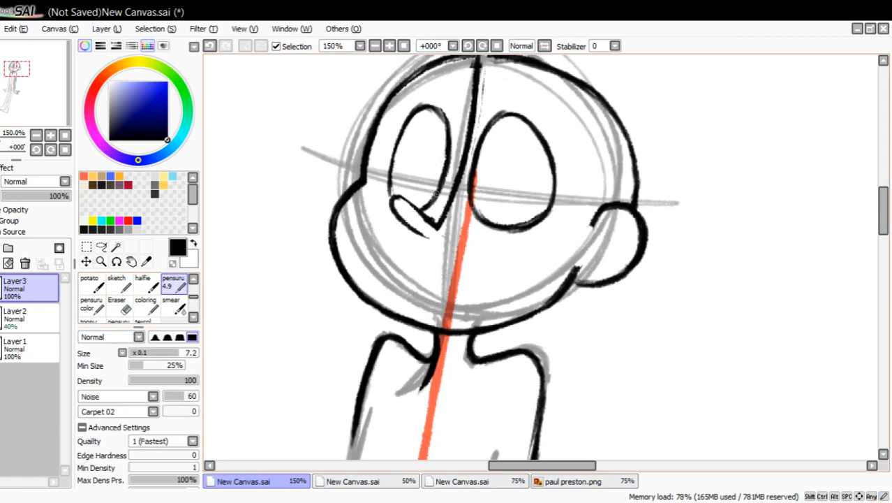
{"action": "left_click_drag", "start_coordinate": [437, 161], "coordinate": [432, 176]}
{"action": "left_click_drag", "start_coordinate": [489, 155], "coordinate": [483, 180]}
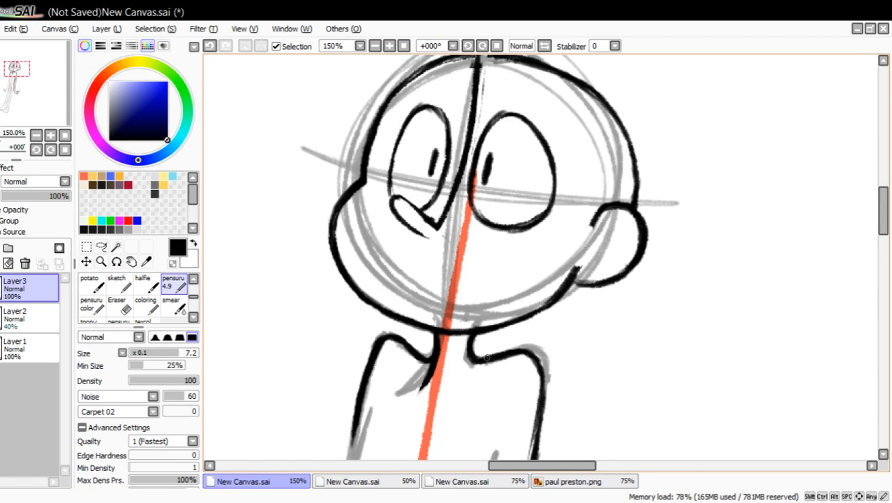
{"action": "mouse_move", "coordinate": [470, 333]}
{"action": "left_mouse_down"}
{"action": "mouse_move", "coordinate": [474, 357]}
{"action": "mouse_move", "coordinate": [481, 338]}
{"action": "left_mouse_up"}
{"action": "left_click_drag", "start_coordinate": [529, 351], "coordinate": [540, 376]}
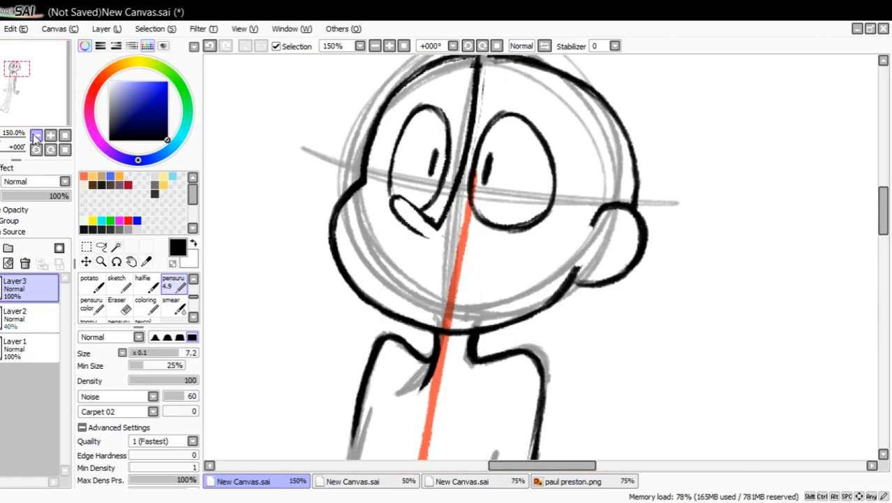
{"action": "left_click_drag", "start_coordinate": [397, 200], "coordinate": [416, 210]}
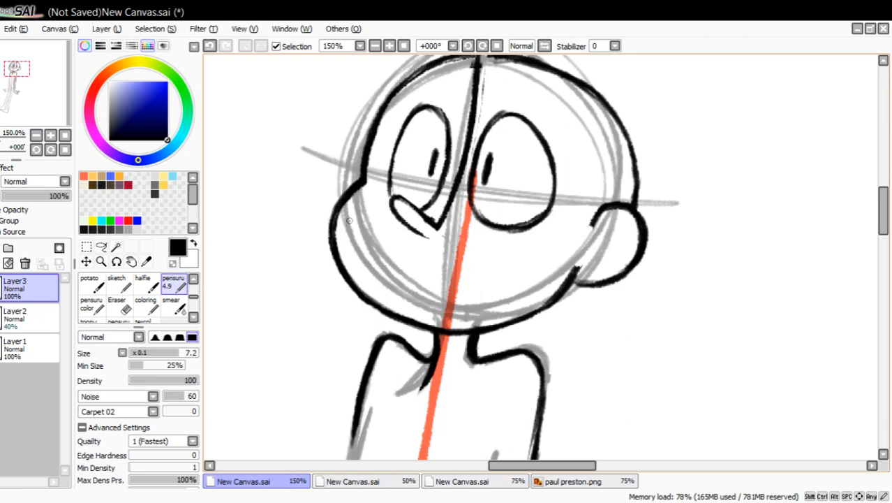
Clean up the long nose line where it crosses the crown and redraw the head outline beside it in black.
{"action": "left_click_drag", "start_coordinate": [45, 99], "coordinate": [35, 85]}
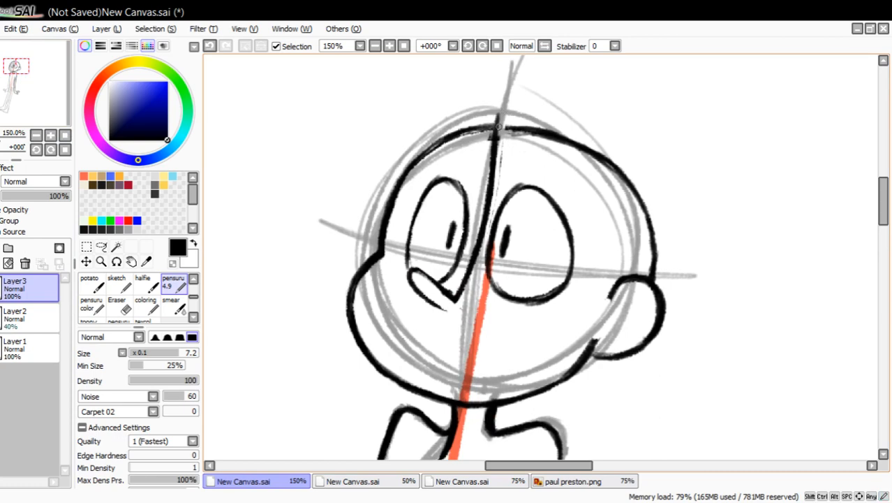
{"action": "left_click_drag", "start_coordinate": [495, 150], "coordinate": [495, 109]}
{"action": "mouse_move", "coordinate": [503, 169]}
{"action": "left_mouse_down"}
{"action": "mouse_move", "coordinate": [502, 113]}
{"action": "mouse_move", "coordinate": [501, 159]}
{"action": "left_mouse_up"}
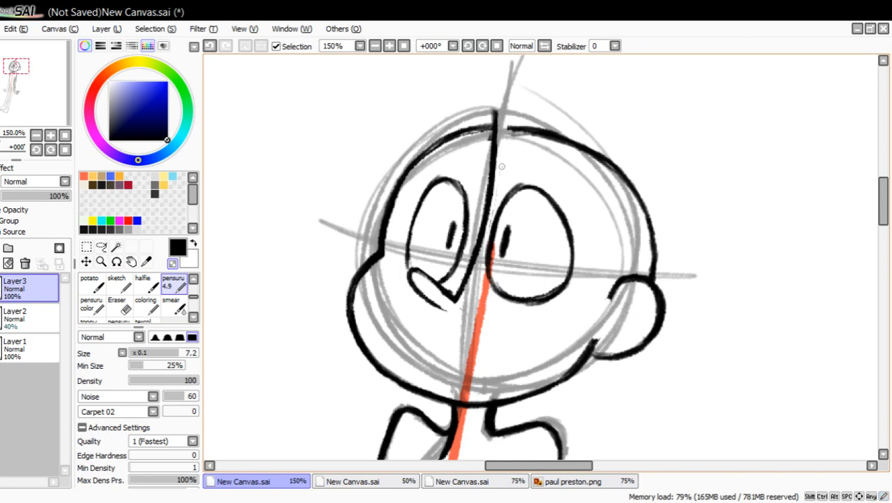
{"action": "left_click", "coordinate": [173, 262]}
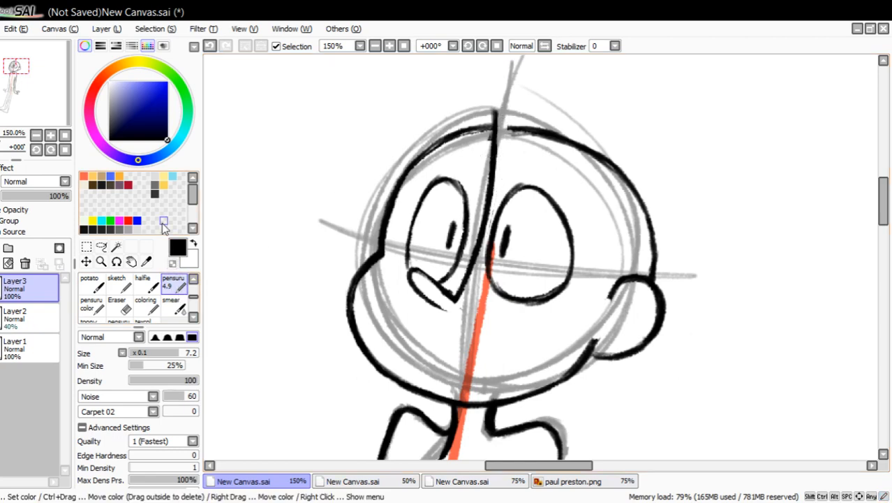
{"action": "left_click_drag", "start_coordinate": [495, 125], "coordinate": [541, 130]}
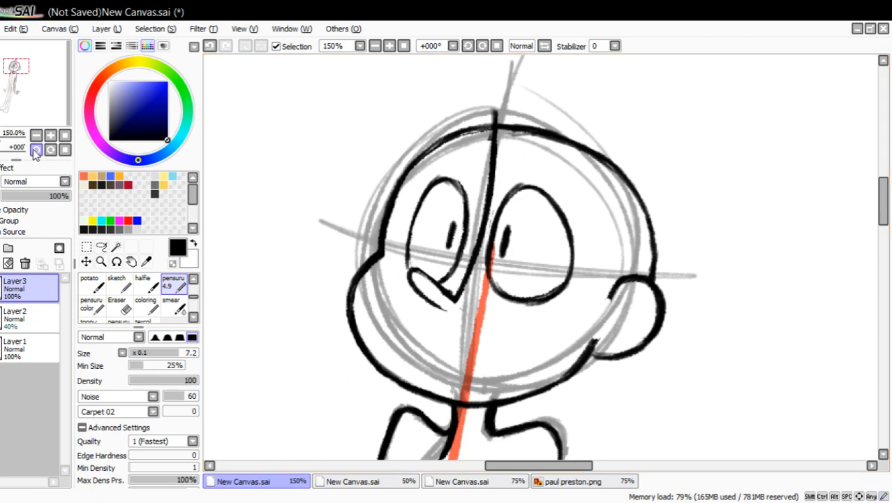
Draw a taller, fuller skull outline in black from the brow over the crown and down the back to the ear.
{"action": "left_click_drag", "start_coordinate": [26, 104], "coordinate": [30, 103]}
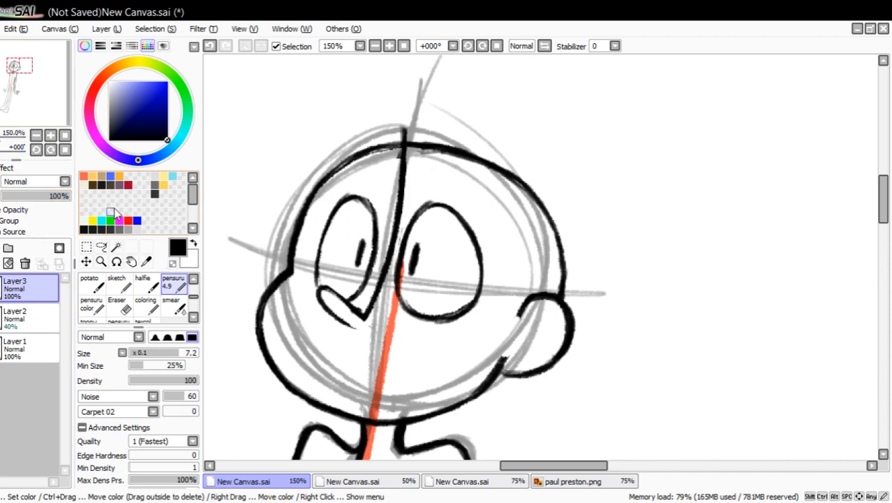
{"action": "left_click_drag", "start_coordinate": [289, 262], "coordinate": [311, 184]}
{"action": "left_click_drag", "start_coordinate": [296, 227], "coordinate": [326, 155]}
{"action": "left_click_drag", "start_coordinate": [303, 205], "coordinate": [337, 151]}
{"action": "mouse_move", "coordinate": [306, 196]}
{"action": "left_mouse_down"}
{"action": "mouse_move", "coordinate": [384, 126]}
{"action": "mouse_move", "coordinate": [342, 150]}
{"action": "mouse_move", "coordinate": [415, 138]}
{"action": "mouse_move", "coordinate": [408, 132]}
{"action": "mouse_move", "coordinate": [522, 177]}
{"action": "left_mouse_up"}
{"action": "left_click_drag", "start_coordinate": [482, 149], "coordinate": [564, 219]}
{"action": "mouse_move", "coordinate": [541, 187]}
{"action": "left_mouse_down"}
{"action": "mouse_move", "coordinate": [569, 237]}
{"action": "mouse_move", "coordinate": [566, 267]}
{"action": "left_mouse_up"}
{"action": "left_click_drag", "start_coordinate": [566, 245], "coordinate": [559, 293]}
{"action": "mouse_move", "coordinate": [567, 241]}
{"action": "left_mouse_down"}
{"action": "mouse_move", "coordinate": [562, 282]}
{"action": "mouse_move", "coordinate": [567, 222]}
{"action": "mouse_move", "coordinate": [566, 247]}
{"action": "left_mouse_up"}
{"action": "left_click_drag", "start_coordinate": [562, 232], "coordinate": [536, 180]}
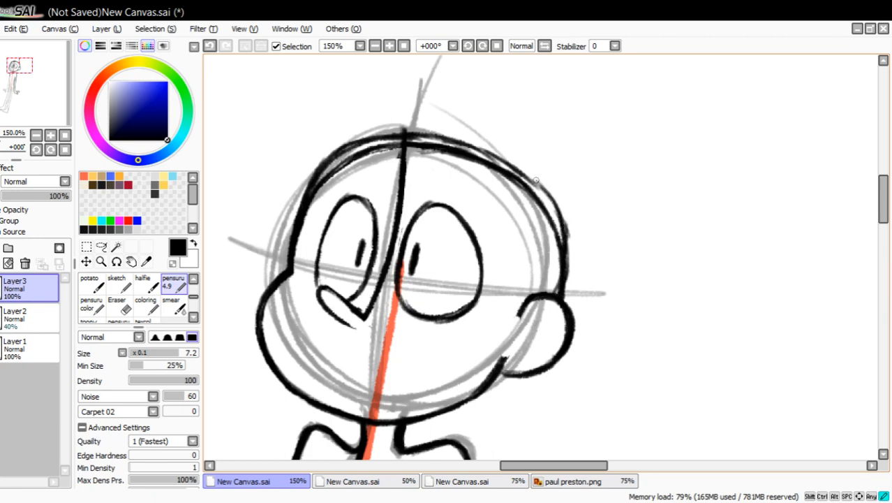
{"action": "left_click_drag", "start_coordinate": [559, 213], "coordinate": [498, 155]}
{"action": "mouse_move", "coordinate": [412, 133]}
{"action": "left_mouse_down"}
{"action": "mouse_move", "coordinate": [483, 145]}
{"action": "mouse_move", "coordinate": [528, 178]}
{"action": "left_mouse_up"}
{"action": "mouse_move", "coordinate": [368, 137]}
{"action": "left_mouse_down"}
{"action": "mouse_move", "coordinate": [341, 145]}
{"action": "mouse_move", "coordinate": [416, 129]}
{"action": "mouse_move", "coordinate": [446, 134]}
{"action": "left_mouse_up"}
Remove the old inner skull outline with transparent color and restore the nose line up through the new crown in black.
{"action": "left_click", "coordinate": [172, 283]}
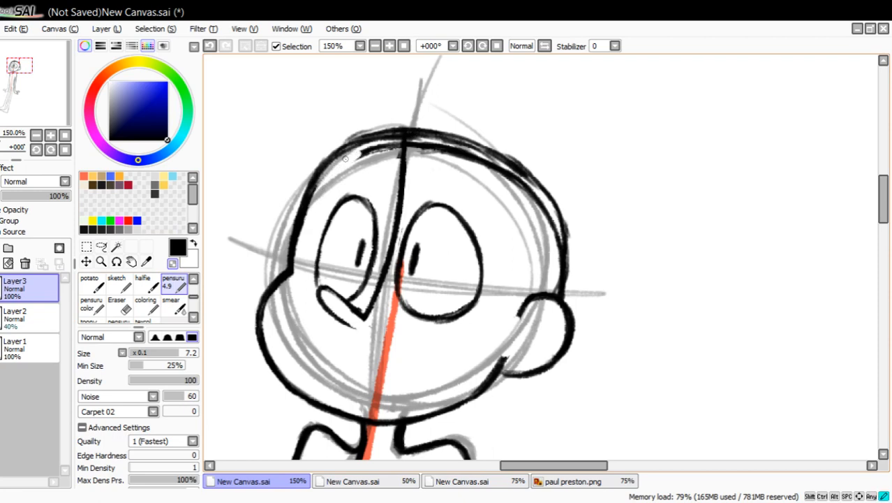
{"action": "left_click_drag", "start_coordinate": [374, 147], "coordinate": [395, 158]}
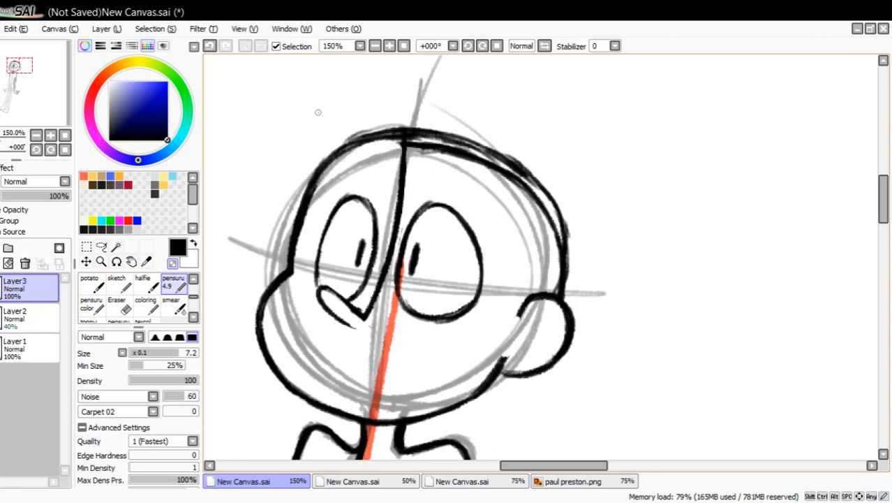
{"action": "mouse_move", "coordinate": [335, 140]}
{"action": "left_mouse_down"}
{"action": "mouse_move", "coordinate": [426, 129]}
{"action": "mouse_move", "coordinate": [411, 147]}
{"action": "mouse_move", "coordinate": [477, 158]}
{"action": "mouse_move", "coordinate": [533, 190]}
{"action": "mouse_move", "coordinate": [489, 168]}
{"action": "left_mouse_up"}
{"action": "left_click_drag", "start_coordinate": [421, 152], "coordinate": [427, 158]}
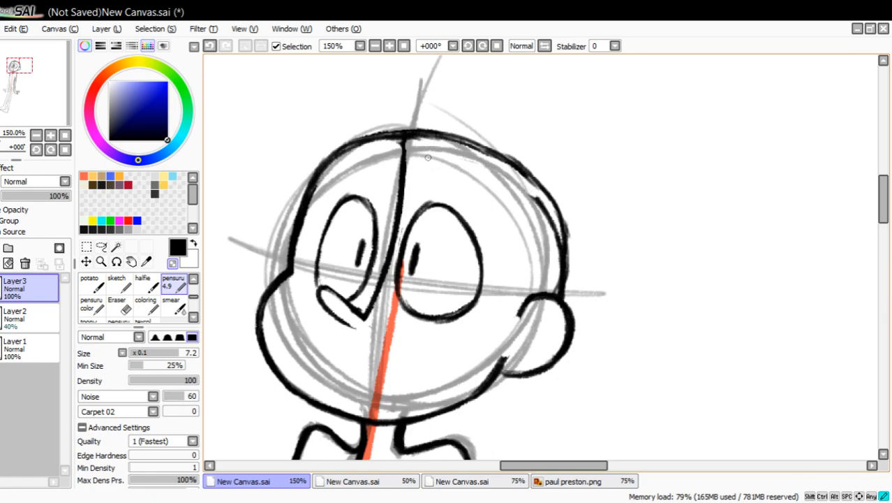
{"action": "mouse_move", "coordinate": [528, 199]}
{"action": "left_mouse_down"}
{"action": "mouse_move", "coordinate": [545, 213]}
{"action": "mouse_move", "coordinate": [556, 286]}
{"action": "left_mouse_up"}
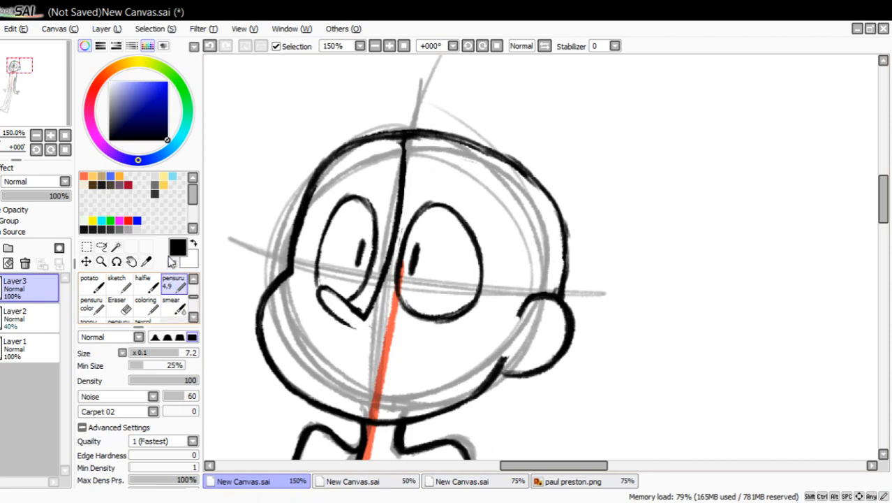
{"action": "left_click_drag", "start_coordinate": [405, 155], "coordinate": [403, 148]}
Draw an arched lower lid across the larger eye and erase the part of the eye outline below it.
{"action": "left_click_drag", "start_coordinate": [46, 94], "coordinate": [28, 73]}
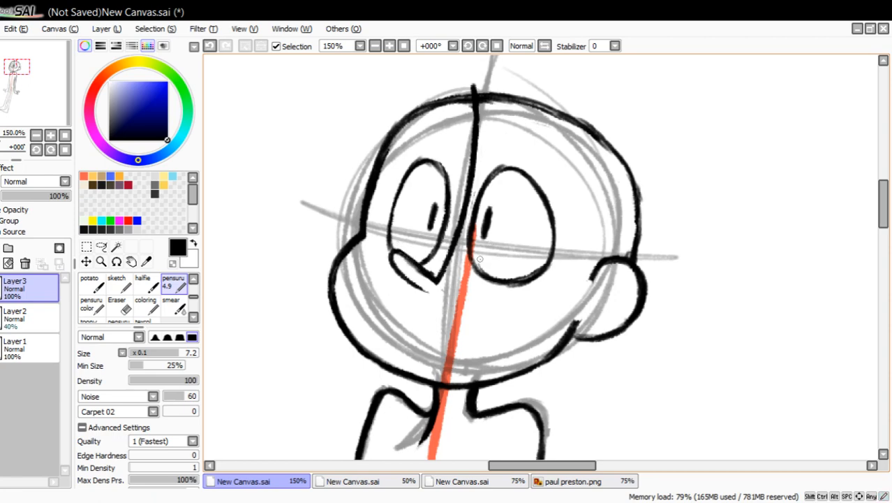
{"action": "left_click_drag", "start_coordinate": [469, 246], "coordinate": [583, 240]}
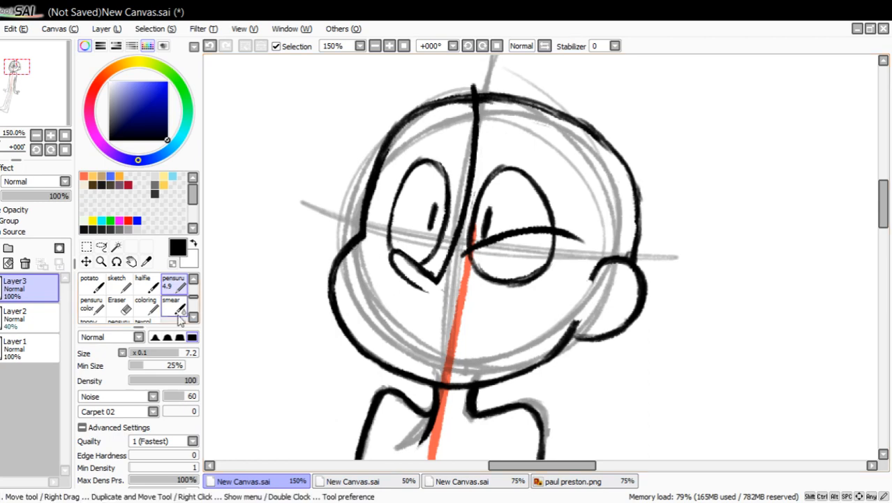
{"action": "left_click", "coordinate": [117, 305]}
{"action": "mouse_move", "coordinate": [479, 277]}
{"action": "left_mouse_down"}
{"action": "mouse_move", "coordinate": [507, 265]}
{"action": "mouse_move", "coordinate": [506, 274]}
{"action": "mouse_move", "coordinate": [517, 271]}
{"action": "mouse_move", "coordinate": [526, 282]}
{"action": "mouse_move", "coordinate": [573, 239]}
{"action": "left_mouse_up"}
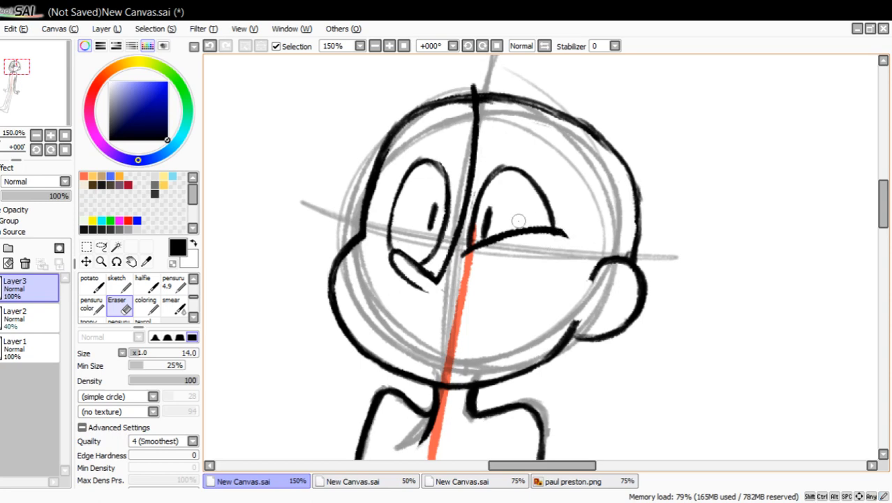
Draw a wavy mouth line rising into a cheek bulge under the larger eye, and undo the last stroke.
{"action": "left_click", "coordinate": [178, 282]}
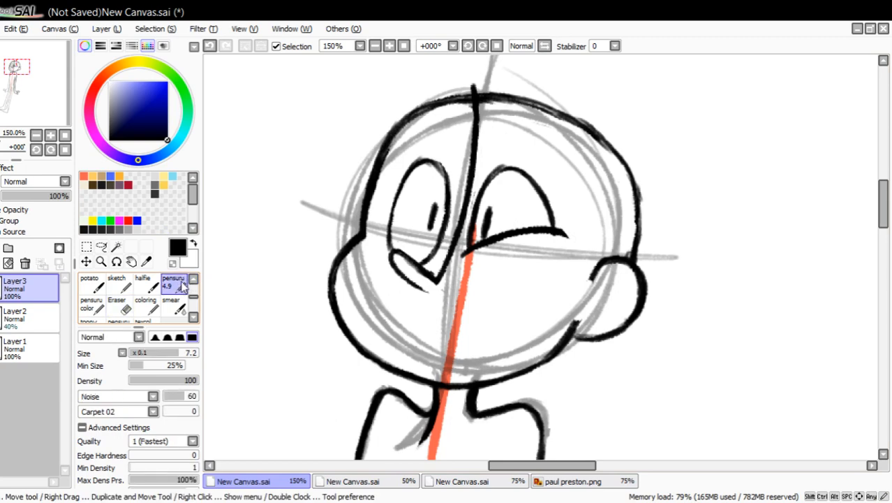
{"action": "mouse_move", "coordinate": [362, 315]}
{"action": "left_mouse_down"}
{"action": "mouse_move", "coordinate": [367, 306]}
{"action": "mouse_move", "coordinate": [467, 319]}
{"action": "mouse_move", "coordinate": [561, 283]}
{"action": "mouse_move", "coordinate": [565, 305]}
{"action": "left_mouse_up"}
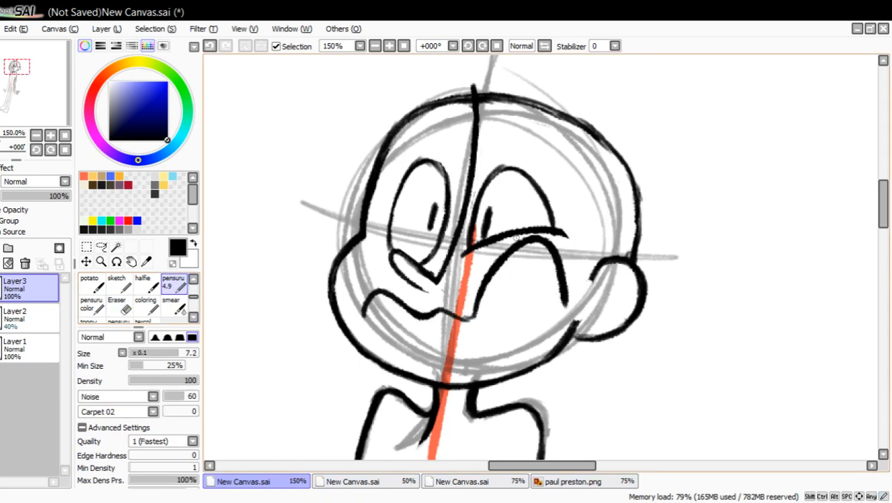
{"action": "mouse_move", "coordinate": [517, 235]}
{"action": "left_mouse_down"}
{"action": "mouse_move", "coordinate": [553, 235]}
{"action": "mouse_move", "coordinate": [518, 234]}
{"action": "mouse_move", "coordinate": [555, 226]}
{"action": "left_mouse_up"}
{"action": "left_click", "coordinate": [209, 46]}
On a new layer, draw a second head in black in the blank area beside the figure, with its ear and long-lined nose.
{"action": "left_click_drag", "start_coordinate": [39, 100], "coordinate": [55, 116]}
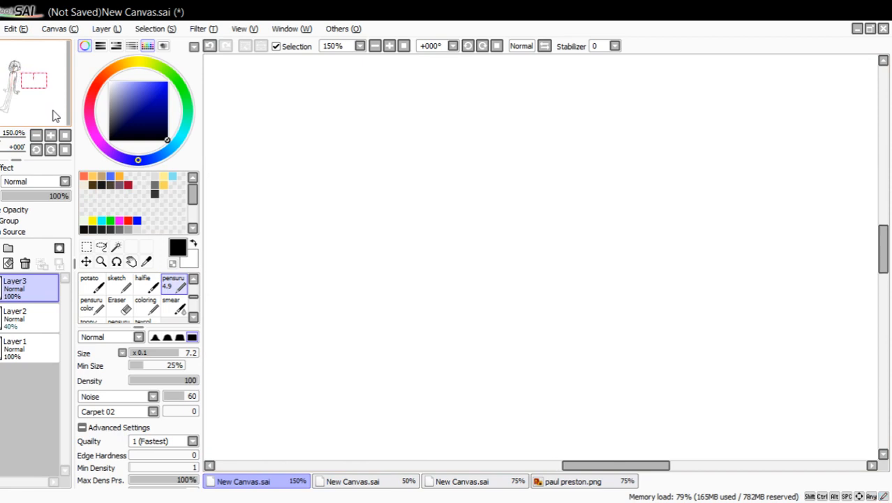
{"action": "left_click", "coordinate": [0, 248]}
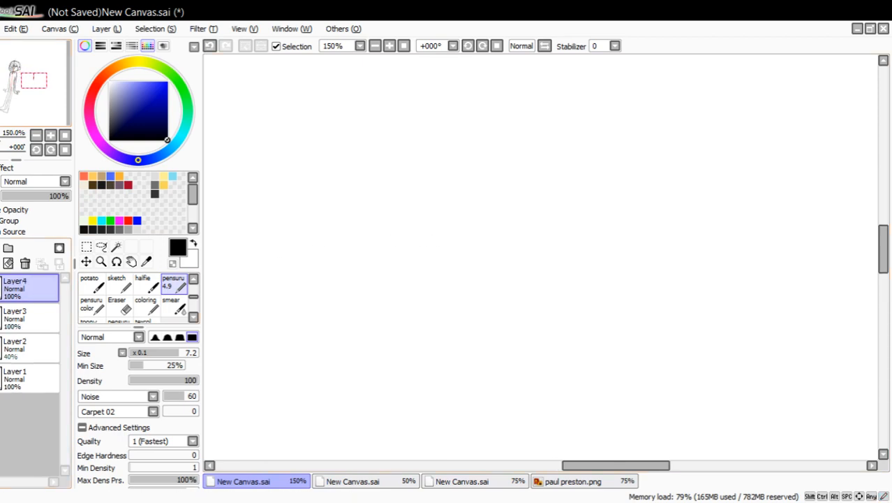
{"action": "left_click_drag", "start_coordinate": [466, 252], "coordinate": [592, 128]}
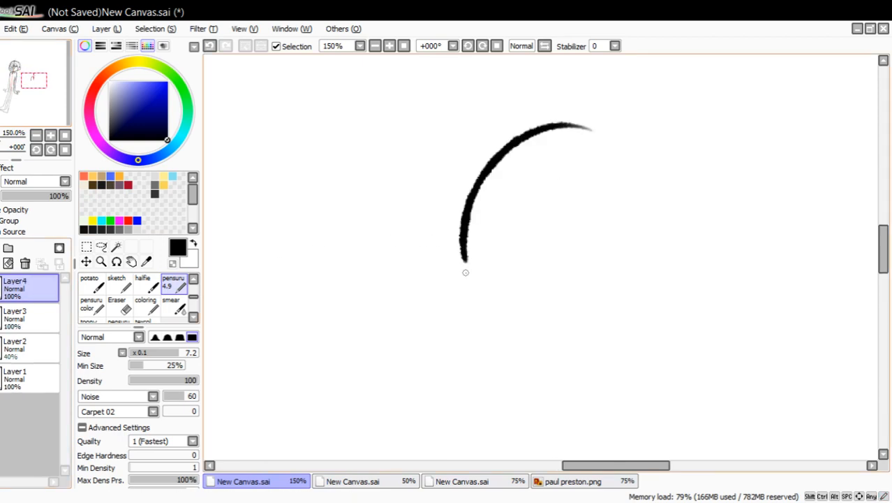
{"action": "mouse_move", "coordinate": [465, 263]}
{"action": "left_mouse_down"}
{"action": "mouse_move", "coordinate": [523, 365]}
{"action": "mouse_move", "coordinate": [513, 364]}
{"action": "mouse_move", "coordinate": [564, 378]}
{"action": "mouse_move", "coordinate": [662, 333]}
{"action": "left_mouse_up"}
{"action": "mouse_move", "coordinate": [609, 362]}
{"action": "left_mouse_down"}
{"action": "mouse_move", "coordinate": [671, 311]}
{"action": "mouse_move", "coordinate": [668, 290]}
{"action": "left_mouse_up"}
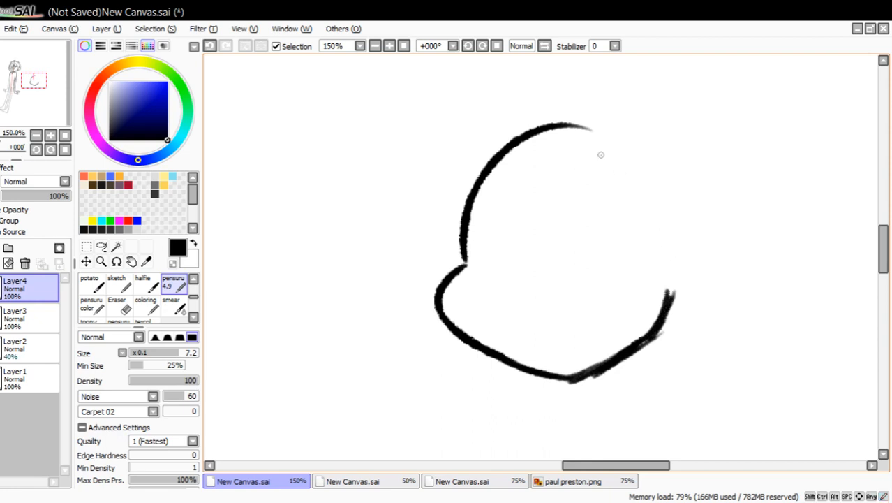
{"action": "mouse_move", "coordinate": [571, 138]}
{"action": "left_mouse_down"}
{"action": "mouse_move", "coordinate": [644, 133]}
{"action": "mouse_move", "coordinate": [628, 132]}
{"action": "mouse_move", "coordinate": [679, 161]}
{"action": "mouse_move", "coordinate": [707, 213]}
{"action": "mouse_move", "coordinate": [698, 262]}
{"action": "left_mouse_up"}
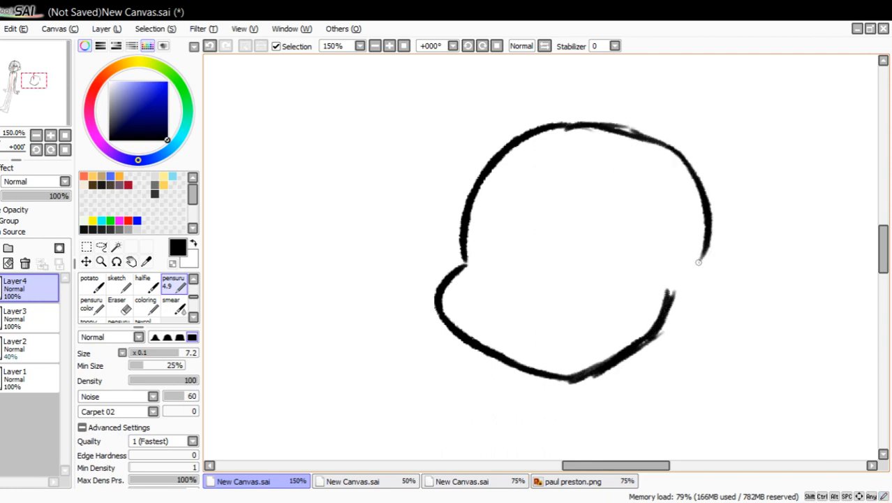
{"action": "left_click_drag", "start_coordinate": [666, 292], "coordinate": [689, 312]}
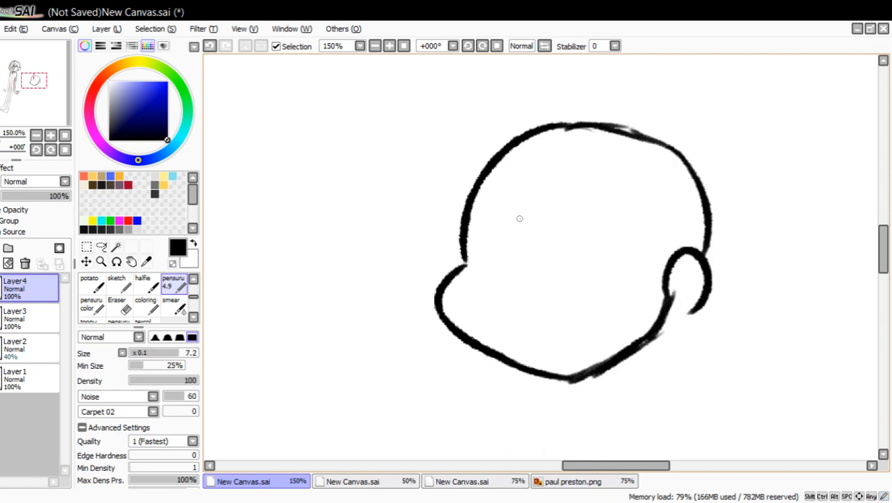
{"action": "left_click_drag", "start_coordinate": [550, 100], "coordinate": [557, 268]}
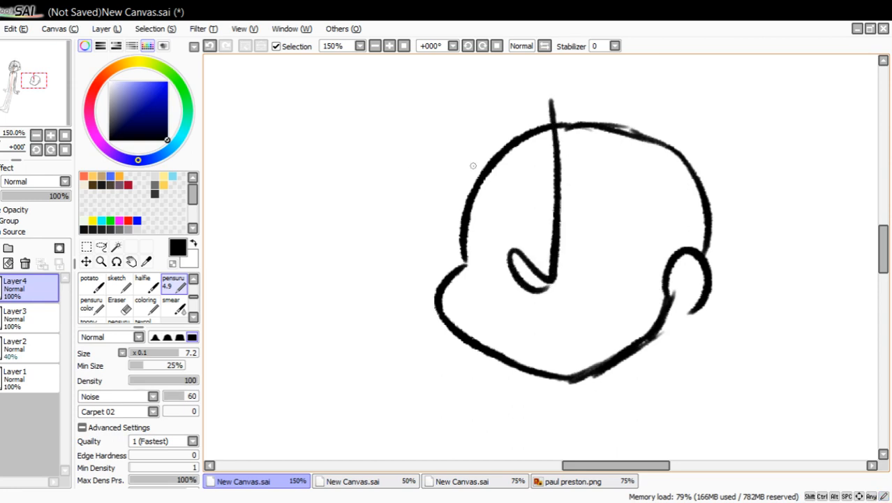
Draw a pointed tuft and a large curved lock of hair in black rising from the second head's forehead, and undo the last stroke.
{"action": "mouse_move", "coordinate": [461, 227]}
{"action": "left_mouse_down"}
{"action": "mouse_move", "coordinate": [450, 222]}
{"action": "mouse_move", "coordinate": [438, 161]}
{"action": "mouse_move", "coordinate": [481, 147]}
{"action": "mouse_move", "coordinate": [558, 71]}
{"action": "mouse_move", "coordinate": [624, 58]}
{"action": "left_mouse_up"}
{"action": "left_click_drag", "start_coordinate": [628, 61], "coordinate": [608, 98]}
{"action": "left_click", "coordinate": [210, 46]}
{"action": "left_click", "coordinate": [209, 46]}
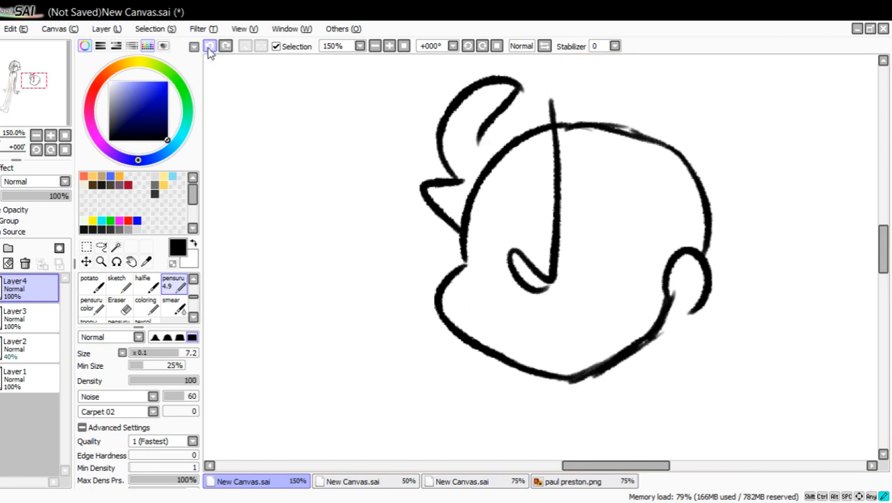
{"action": "left_click_drag", "start_coordinate": [24, 105], "coordinate": [26, 103]}
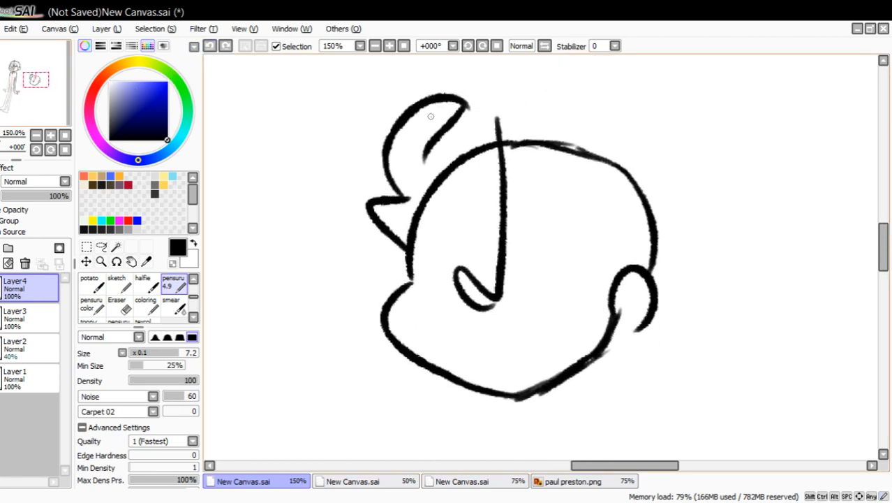
Continue the jagged hair outline over the crown and down behind the ear, finishing with small flicks at the nape.
{"action": "mouse_move", "coordinate": [423, 164]}
{"action": "left_mouse_down"}
{"action": "mouse_move", "coordinate": [584, 98]}
{"action": "mouse_move", "coordinate": [578, 91]}
{"action": "mouse_move", "coordinate": [594, 123]}
{"action": "mouse_move", "coordinate": [570, 125]}
{"action": "mouse_move", "coordinate": [657, 119]}
{"action": "mouse_move", "coordinate": [682, 131]}
{"action": "left_mouse_up"}
{"action": "mouse_move", "coordinate": [680, 133]}
{"action": "left_mouse_down"}
{"action": "mouse_move", "coordinate": [673, 150]}
{"action": "mouse_move", "coordinate": [711, 215]}
{"action": "left_mouse_up"}
{"action": "left_click_drag", "start_coordinate": [723, 223], "coordinate": [671, 308]}
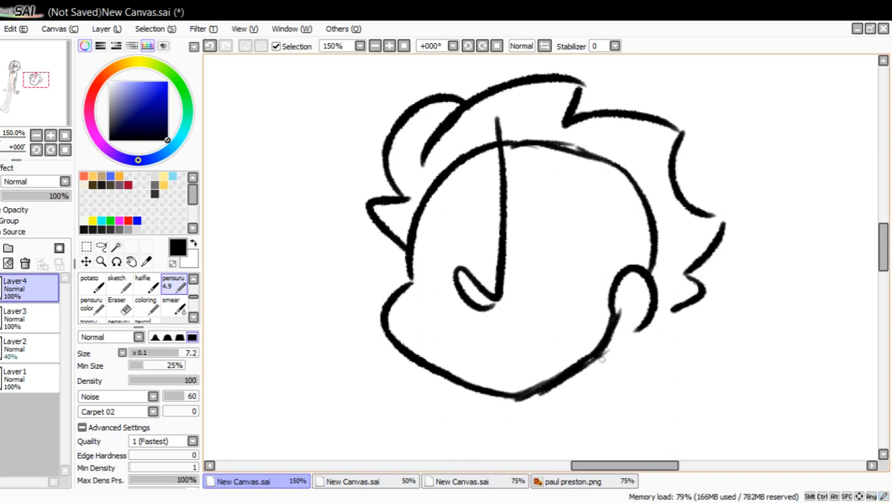
{"action": "left_click_drag", "start_coordinate": [602, 359], "coordinate": [656, 379]}
{"action": "mouse_move", "coordinate": [631, 358]}
{"action": "left_mouse_down"}
{"action": "mouse_move", "coordinate": [681, 340]}
{"action": "mouse_move", "coordinate": [702, 321]}
{"action": "left_mouse_up"}
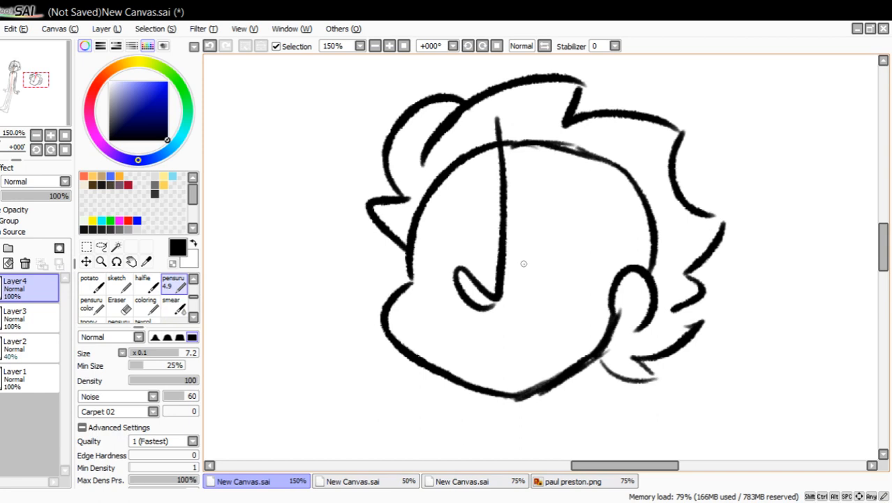
Draw two tall oval eyes, one on each side of the long nose line.
{"action": "mouse_move", "coordinate": [523, 263]}
{"action": "left_mouse_down"}
{"action": "mouse_move", "coordinate": [529, 207]}
{"action": "mouse_move", "coordinate": [548, 190]}
{"action": "mouse_move", "coordinate": [582, 205]}
{"action": "mouse_move", "coordinate": [597, 260]}
{"action": "mouse_move", "coordinate": [540, 282]}
{"action": "mouse_move", "coordinate": [566, 286]}
{"action": "mouse_move", "coordinate": [590, 269]}
{"action": "left_mouse_up"}
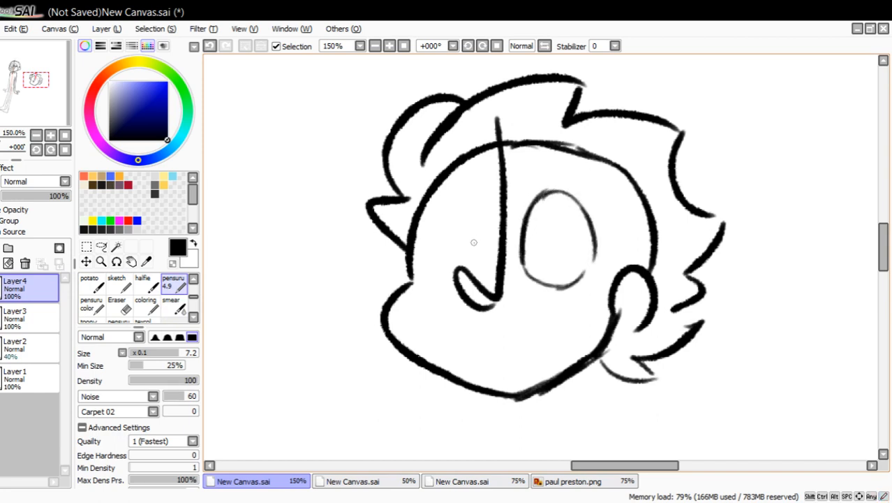
{"action": "mouse_move", "coordinate": [442, 259]}
{"action": "left_mouse_down"}
{"action": "mouse_move", "coordinate": [455, 204]}
{"action": "mouse_move", "coordinate": [480, 187]}
{"action": "mouse_move", "coordinate": [500, 228]}
{"action": "left_mouse_up"}
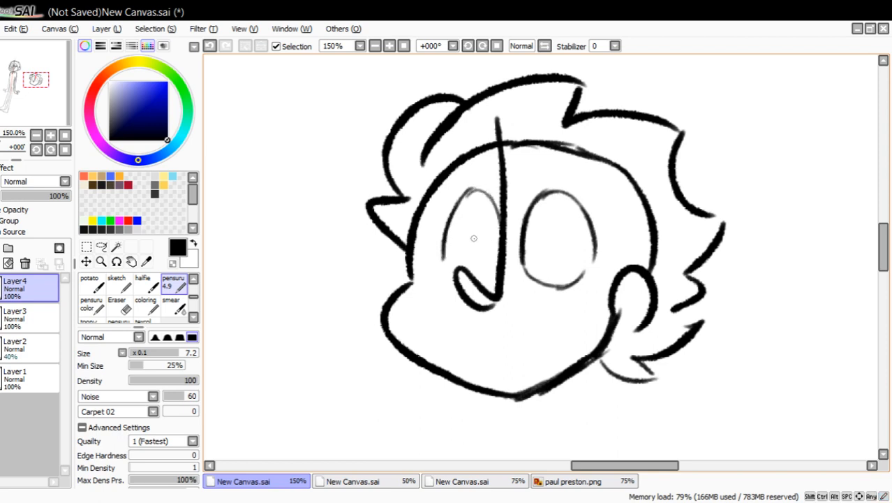
{"action": "left_click_drag", "start_coordinate": [487, 276], "coordinate": [499, 254]}
{"action": "mouse_move", "coordinate": [522, 144]}
{"action": "left_mouse_down"}
{"action": "mouse_move", "coordinate": [588, 161]}
{"action": "mouse_move", "coordinate": [523, 153]}
{"action": "mouse_move", "coordinate": [588, 160]}
{"action": "mouse_move", "coordinate": [558, 123]}
{"action": "left_mouse_up"}
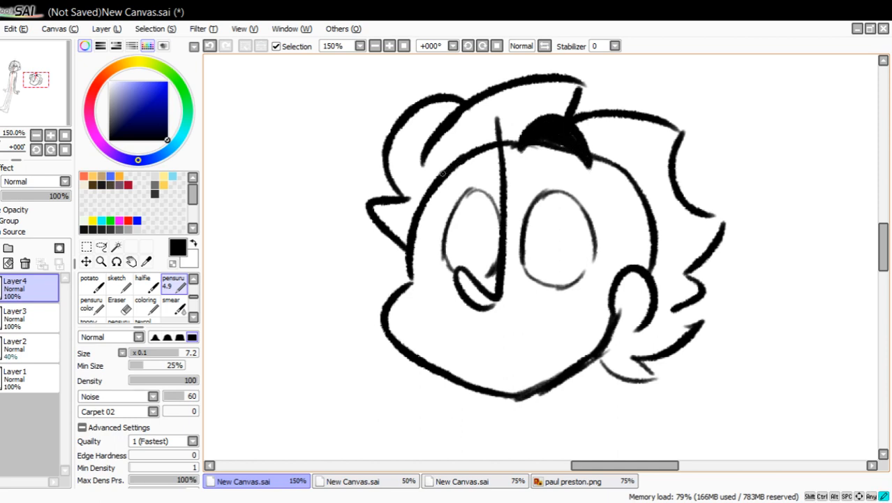
{"action": "mouse_move", "coordinate": [488, 148]}
{"action": "left_mouse_down"}
{"action": "mouse_move", "coordinate": [457, 149]}
{"action": "mouse_move", "coordinate": [487, 152]}
{"action": "mouse_move", "coordinate": [453, 143]}
{"action": "mouse_move", "coordinate": [479, 141]}
{"action": "left_mouse_up"}
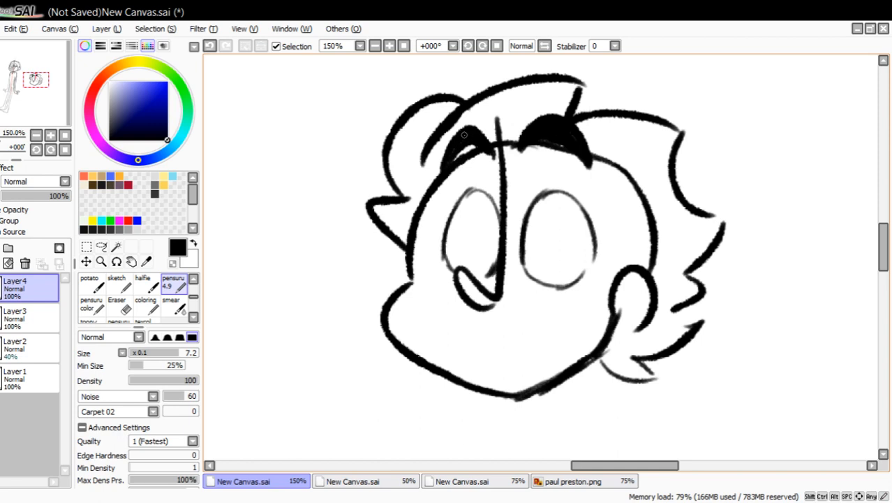
{"action": "left_click_drag", "start_coordinate": [429, 337], "coordinate": [566, 335]}
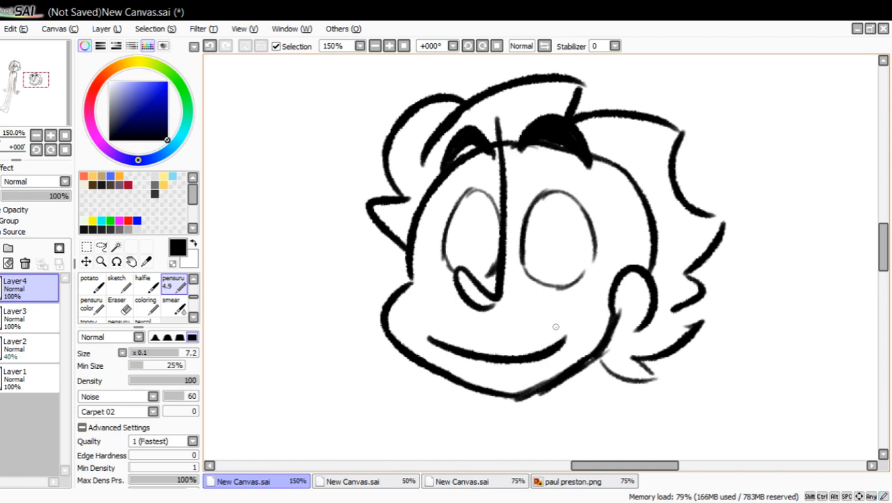
{"action": "left_click", "coordinate": [210, 46]}
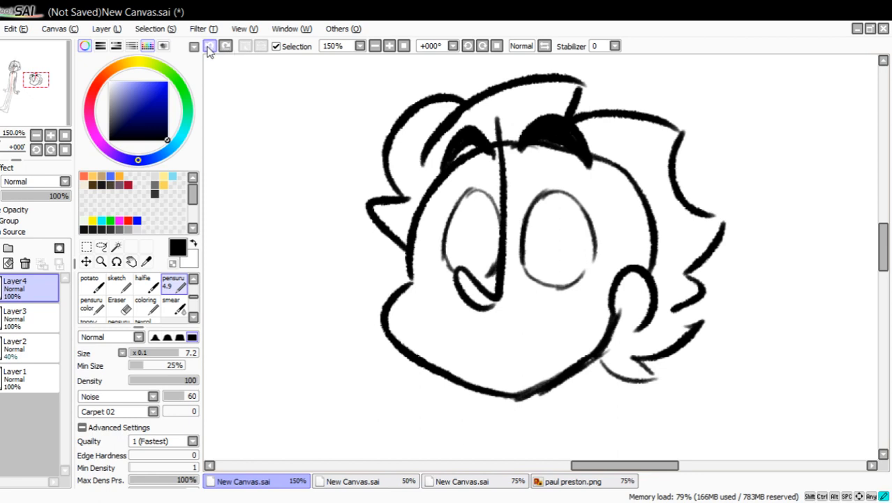
{"action": "left_click", "coordinate": [209, 46]}
{"action": "left_click", "coordinate": [210, 46]}
{"action": "left_click", "coordinate": [209, 46]}
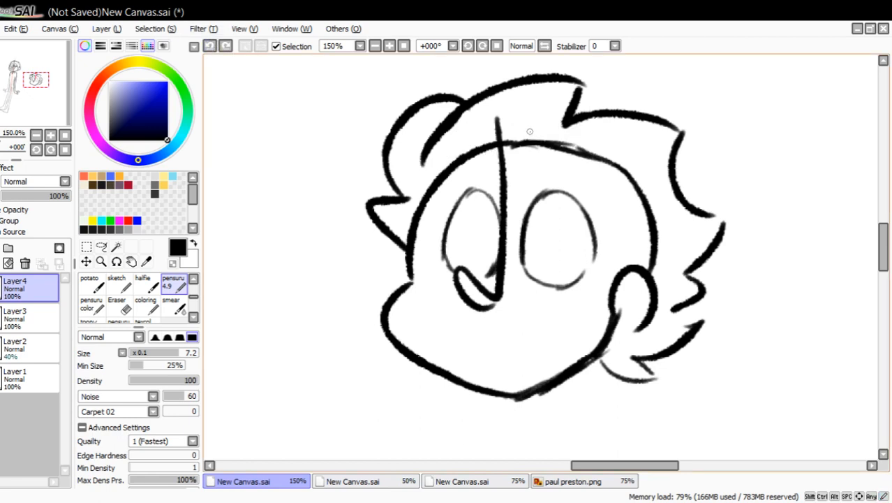
Draw high arched black brows above both eyes, thickened along their upper edges.
{"action": "mouse_move", "coordinate": [524, 139]}
{"action": "left_mouse_down"}
{"action": "mouse_move", "coordinate": [592, 162]}
{"action": "mouse_move", "coordinate": [590, 150]}
{"action": "left_mouse_up"}
{"action": "mouse_move", "coordinate": [531, 129]}
{"action": "left_mouse_down"}
{"action": "mouse_move", "coordinate": [564, 123]}
{"action": "mouse_move", "coordinate": [549, 122]}
{"action": "left_mouse_up"}
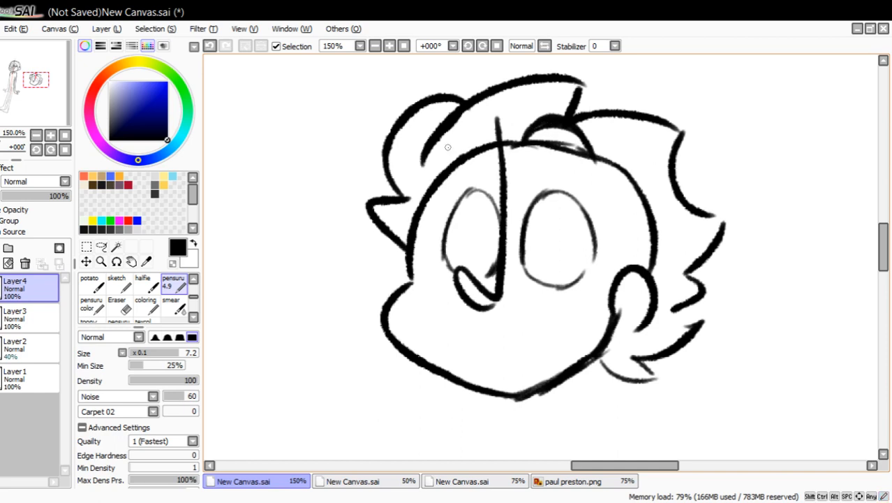
{"action": "left_click_drag", "start_coordinate": [434, 161], "coordinate": [495, 161]}
{"action": "mouse_move", "coordinate": [435, 157]}
{"action": "left_mouse_down"}
{"action": "mouse_move", "coordinate": [495, 158]}
{"action": "mouse_move", "coordinate": [467, 133]}
{"action": "mouse_move", "coordinate": [445, 142]}
{"action": "mouse_move", "coordinate": [464, 129]}
{"action": "left_mouse_up"}
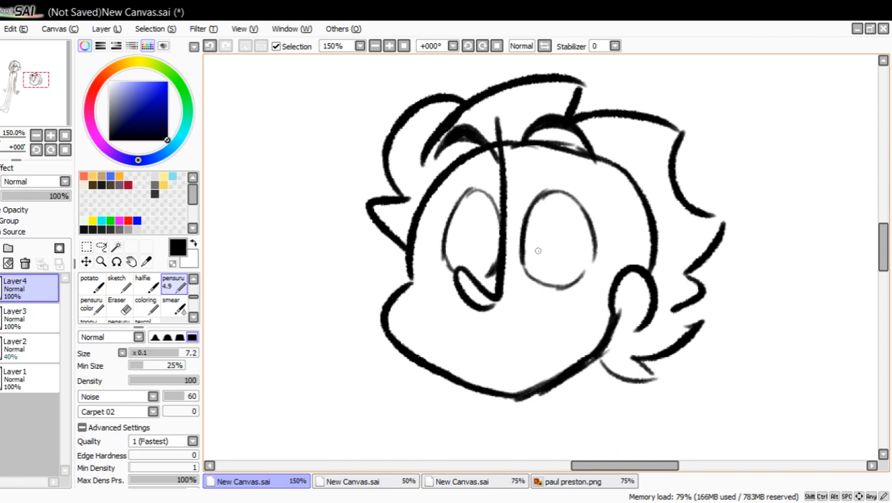
Fill narrow upright pupils in both eyes, and add a curved sideburn above the ear with short lines in front of it.
{"action": "mouse_move", "coordinate": [537, 250]}
{"action": "left_mouse_down"}
{"action": "mouse_move", "coordinate": [537, 224]}
{"action": "mouse_move", "coordinate": [541, 248]}
{"action": "left_mouse_up"}
{"action": "left_click_drag", "start_coordinate": [483, 225], "coordinate": [488, 250]}
{"action": "left_click_drag", "start_coordinate": [629, 218], "coordinate": [627, 264]}
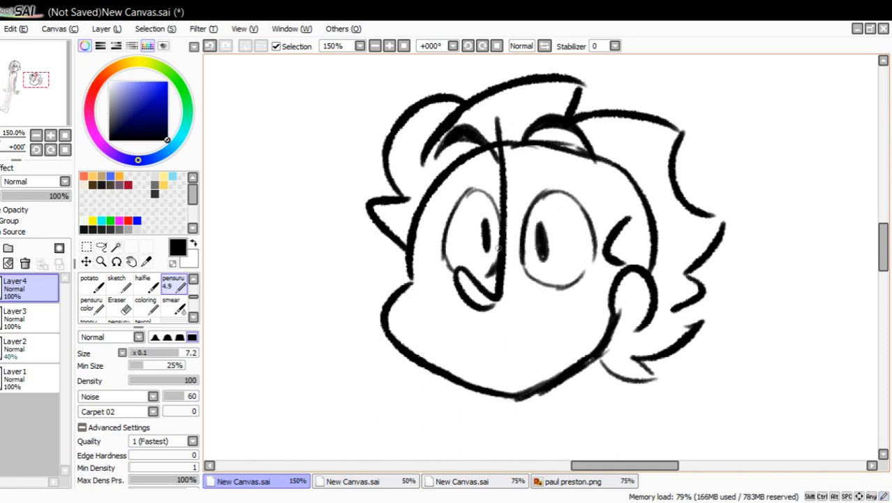
{"action": "left_click_drag", "start_coordinate": [486, 249], "coordinate": [482, 224]}
{"action": "mouse_move", "coordinate": [594, 282]}
{"action": "left_mouse_down"}
{"action": "mouse_move", "coordinate": [616, 282]}
{"action": "mouse_move", "coordinate": [614, 293]}
{"action": "left_mouse_up"}
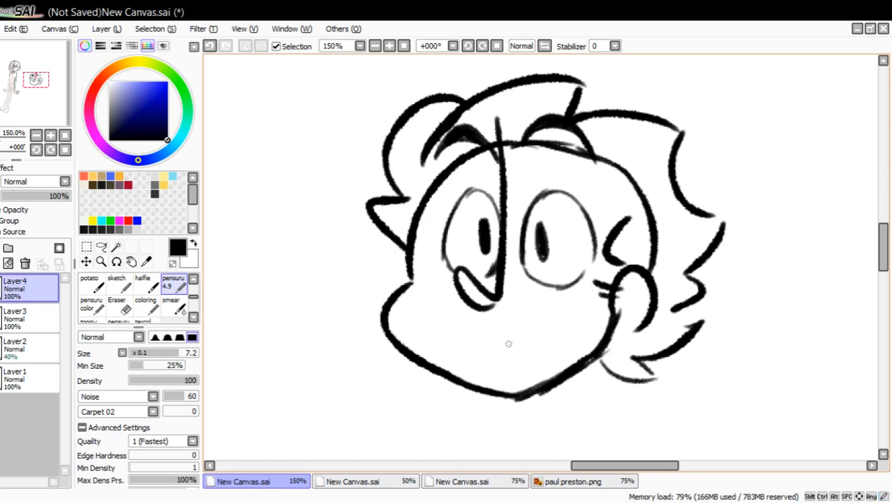
Draw an open grin with vertical tooth lines across the lower face, and add short neck lines under the chin.
{"action": "mouse_move", "coordinate": [439, 324]}
{"action": "left_mouse_down"}
{"action": "mouse_move", "coordinate": [489, 338]}
{"action": "mouse_move", "coordinate": [537, 334]}
{"action": "mouse_move", "coordinate": [577, 308]}
{"action": "left_mouse_up"}
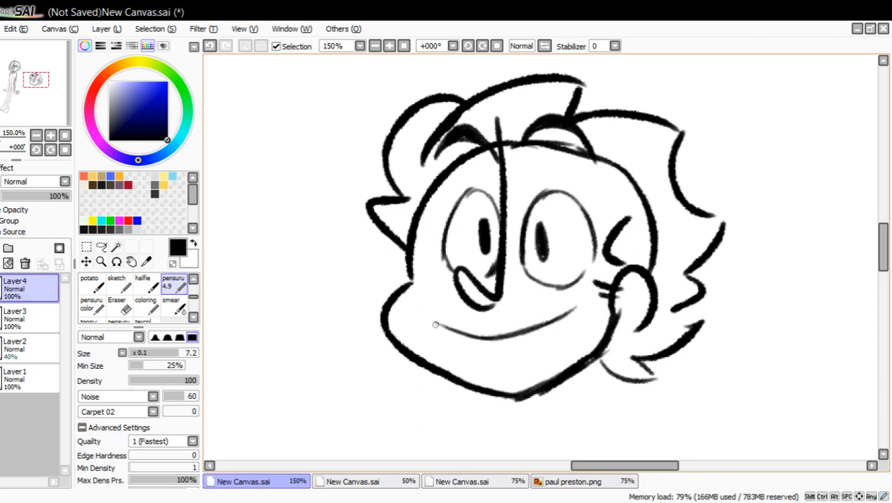
{"action": "mouse_move", "coordinate": [435, 324]}
{"action": "left_mouse_down"}
{"action": "mouse_move", "coordinate": [490, 354]}
{"action": "mouse_move", "coordinate": [478, 350]}
{"action": "mouse_move", "coordinate": [516, 358]}
{"action": "mouse_move", "coordinate": [578, 301]}
{"action": "left_mouse_up"}
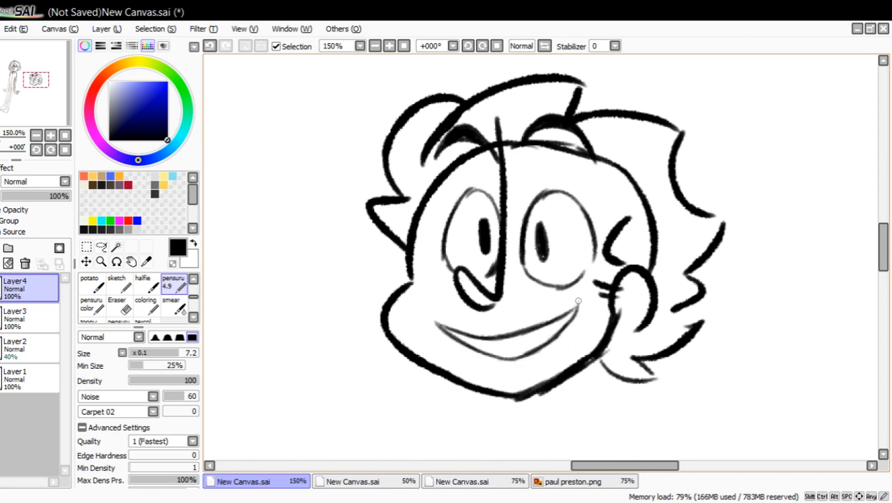
{"action": "left_click_drag", "start_coordinate": [480, 391], "coordinate": [468, 414]}
{"action": "mouse_move", "coordinate": [488, 394]}
{"action": "left_mouse_down"}
{"action": "mouse_move", "coordinate": [480, 410]}
{"action": "mouse_move", "coordinate": [502, 409]}
{"action": "left_mouse_up"}
{"action": "mouse_move", "coordinate": [469, 338]}
{"action": "left_mouse_down"}
{"action": "mouse_move", "coordinate": [472, 350]}
{"action": "mouse_move", "coordinate": [498, 352]}
{"action": "left_mouse_up"}
{"action": "mouse_move", "coordinate": [520, 334]}
{"action": "left_mouse_down"}
{"action": "mouse_move", "coordinate": [522, 349]}
{"action": "mouse_move", "coordinate": [552, 338]}
{"action": "left_mouse_up"}
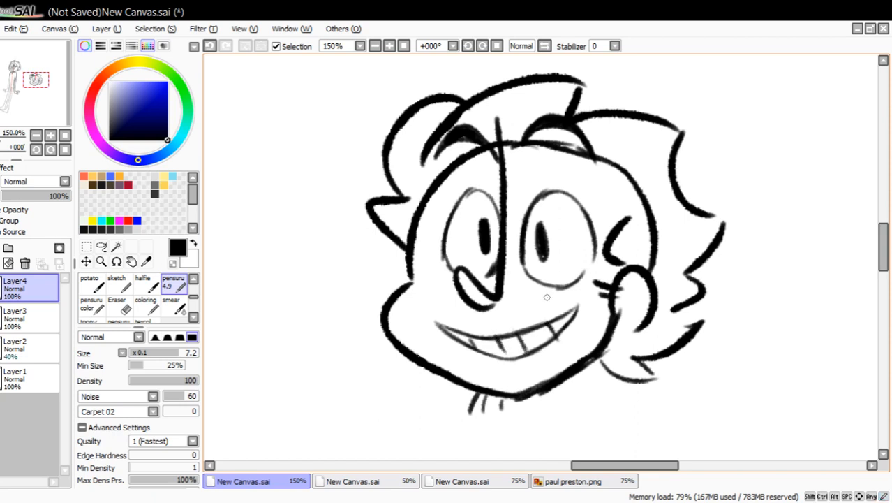
Erase the skull outline inside the hair, from the forehead over the crown to the ear, leaving the brows intact.
{"action": "left_click", "coordinate": [117, 305]}
{"action": "mouse_move", "coordinate": [437, 187]}
{"action": "left_mouse_down"}
{"action": "mouse_move", "coordinate": [457, 155]}
{"action": "mouse_move", "coordinate": [469, 152]}
{"action": "mouse_move", "coordinate": [472, 162]}
{"action": "mouse_move", "coordinate": [539, 141]}
{"action": "mouse_move", "coordinate": [508, 140]}
{"action": "left_mouse_up"}
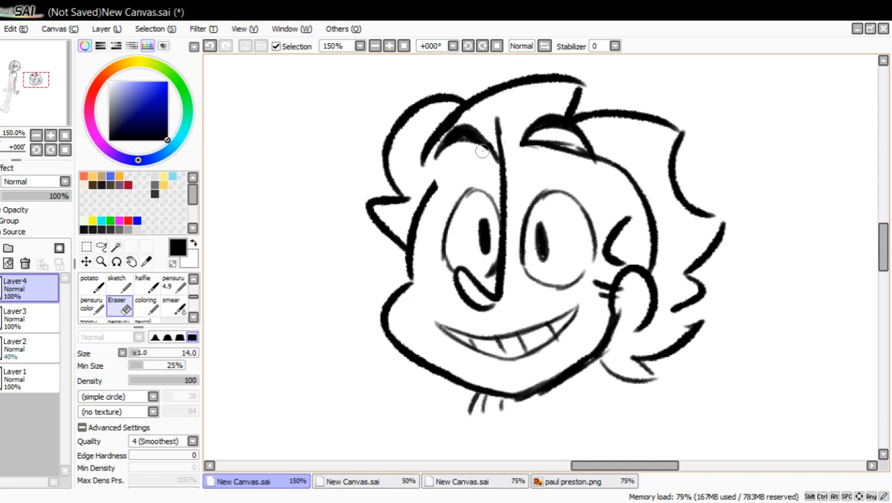
{"action": "mouse_move", "coordinate": [529, 148]}
{"action": "left_mouse_down"}
{"action": "mouse_move", "coordinate": [518, 145]}
{"action": "mouse_move", "coordinate": [552, 140]}
{"action": "mouse_move", "coordinate": [576, 150]}
{"action": "mouse_move", "coordinate": [581, 165]}
{"action": "mouse_move", "coordinate": [580, 158]}
{"action": "mouse_move", "coordinate": [598, 161]}
{"action": "mouse_move", "coordinate": [626, 174]}
{"action": "mouse_move", "coordinate": [660, 272]}
{"action": "left_mouse_up"}
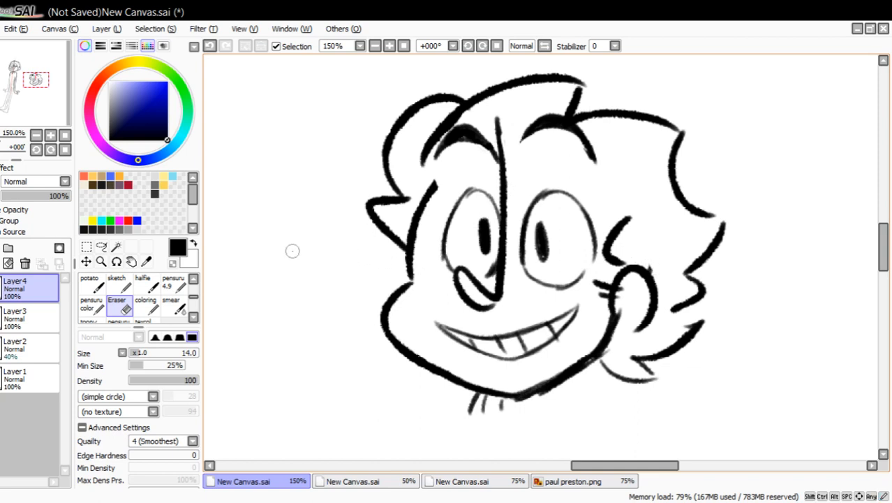
Erase the smaller eye and redraw it narrower and farther from the nose line, with a slim upright pupil.
{"action": "mouse_move", "coordinate": [454, 252]}
{"action": "left_mouse_down"}
{"action": "mouse_move", "coordinate": [446, 260]}
{"action": "mouse_move", "coordinate": [469, 203]}
{"action": "mouse_move", "coordinate": [485, 238]}
{"action": "mouse_move", "coordinate": [488, 195]}
{"action": "left_mouse_up"}
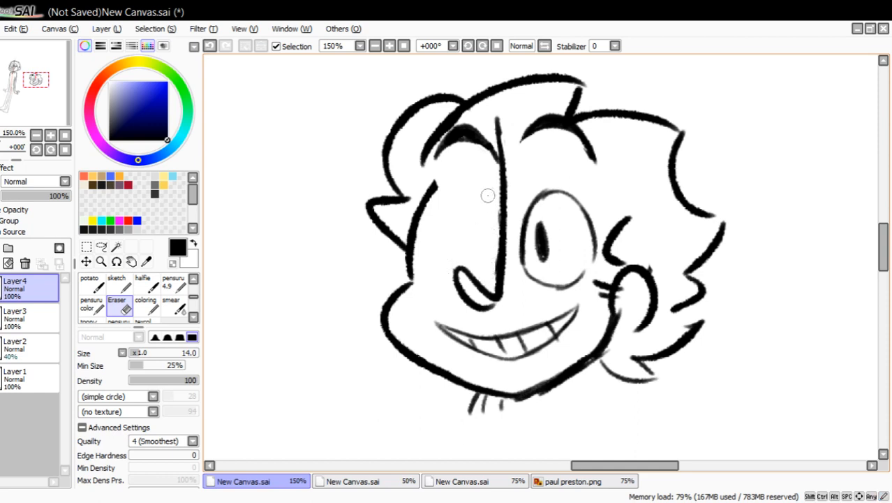
{"action": "left_click", "coordinate": [173, 282]}
{"action": "mouse_move", "coordinate": [438, 258]}
{"action": "left_mouse_down"}
{"action": "mouse_move", "coordinate": [436, 270]}
{"action": "mouse_move", "coordinate": [443, 209]}
{"action": "mouse_move", "coordinate": [476, 197]}
{"action": "mouse_move", "coordinate": [488, 222]}
{"action": "mouse_move", "coordinate": [493, 279]}
{"action": "left_mouse_up"}
{"action": "left_click_drag", "start_coordinate": [481, 230], "coordinate": [479, 259]}
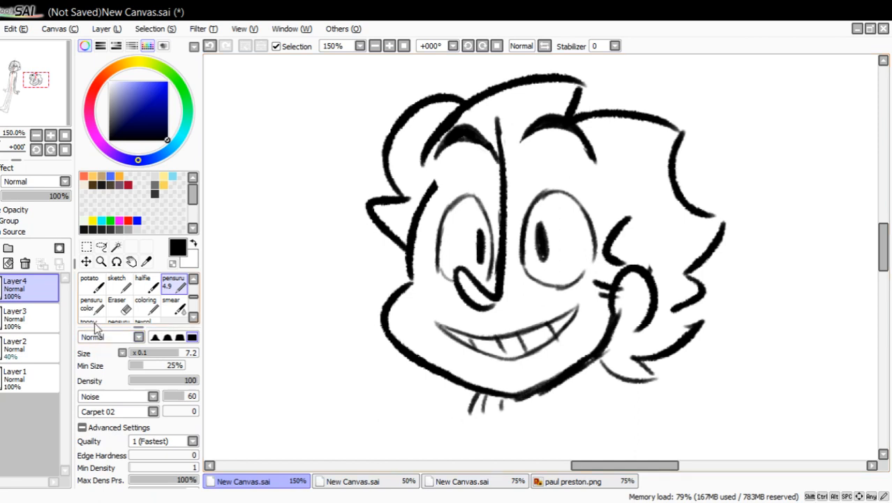
Erase both eyes, the grin and the brows, keeping the head outline, nose, ear and hair.
{"action": "left_click", "coordinate": [117, 307]}
{"action": "mouse_move", "coordinate": [436, 271]}
{"action": "left_mouse_down"}
{"action": "mouse_move", "coordinate": [483, 230]}
{"action": "mouse_move", "coordinate": [488, 268]}
{"action": "mouse_move", "coordinate": [475, 202]}
{"action": "mouse_move", "coordinate": [442, 233]}
{"action": "mouse_move", "coordinate": [487, 212]}
{"action": "left_mouse_up"}
{"action": "mouse_move", "coordinate": [538, 277]}
{"action": "left_mouse_down"}
{"action": "mouse_move", "coordinate": [520, 257]}
{"action": "mouse_move", "coordinate": [560, 189]}
{"action": "mouse_move", "coordinate": [591, 243]}
{"action": "mouse_move", "coordinate": [568, 285]}
{"action": "mouse_move", "coordinate": [514, 321]}
{"action": "mouse_move", "coordinate": [464, 341]}
{"action": "mouse_move", "coordinate": [454, 331]}
{"action": "mouse_move", "coordinate": [496, 346]}
{"action": "mouse_move", "coordinate": [561, 325]}
{"action": "mouse_move", "coordinate": [574, 307]}
{"action": "left_mouse_up"}
{"action": "mouse_move", "coordinate": [480, 154]}
{"action": "left_mouse_down"}
{"action": "mouse_move", "coordinate": [443, 143]}
{"action": "mouse_move", "coordinate": [467, 128]}
{"action": "mouse_move", "coordinate": [487, 145]}
{"action": "mouse_move", "coordinate": [536, 143]}
{"action": "mouse_move", "coordinate": [534, 132]}
{"action": "mouse_move", "coordinate": [556, 114]}
{"action": "mouse_move", "coordinate": [565, 140]}
{"action": "mouse_move", "coordinate": [590, 160]}
{"action": "left_mouse_up"}
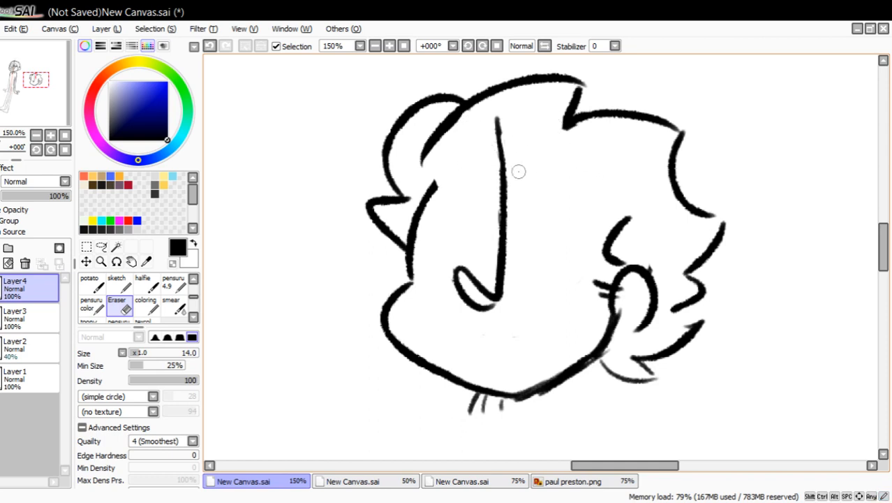
Draw a half-closed eye with a raised lower lid beside the ear and a tall oval eye opposite, both with tiny dot pupils.
{"action": "left_click", "coordinate": [173, 284]}
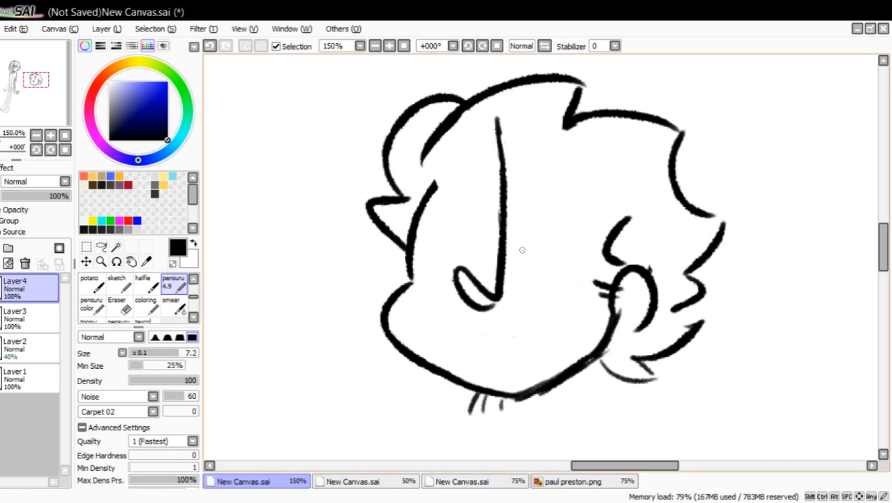
{"action": "mouse_move", "coordinate": [519, 248]}
{"action": "left_mouse_down"}
{"action": "mouse_move", "coordinate": [547, 190]}
{"action": "mouse_move", "coordinate": [569, 197]}
{"action": "mouse_move", "coordinate": [590, 229]}
{"action": "left_mouse_up"}
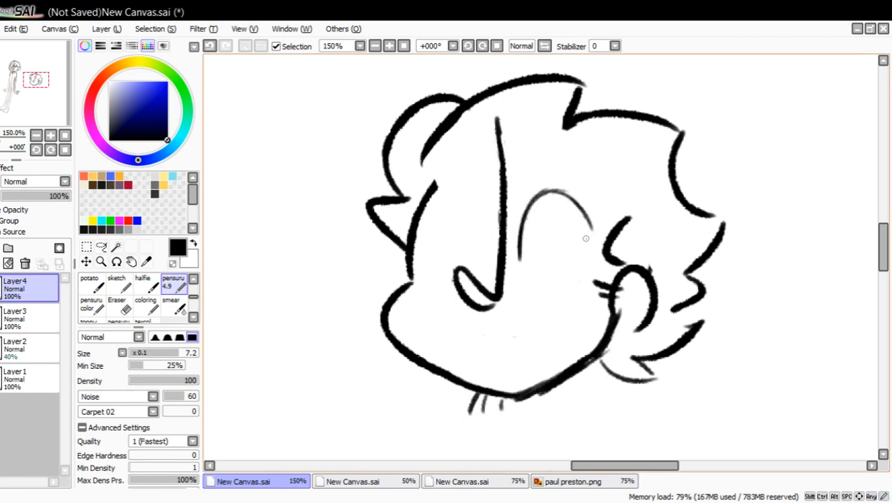
{"action": "left_click_drag", "start_coordinate": [514, 268], "coordinate": [585, 259]}
{"action": "key", "text": "ctrl+z"}
{"action": "left_click_drag", "start_coordinate": [515, 266], "coordinate": [596, 237]}
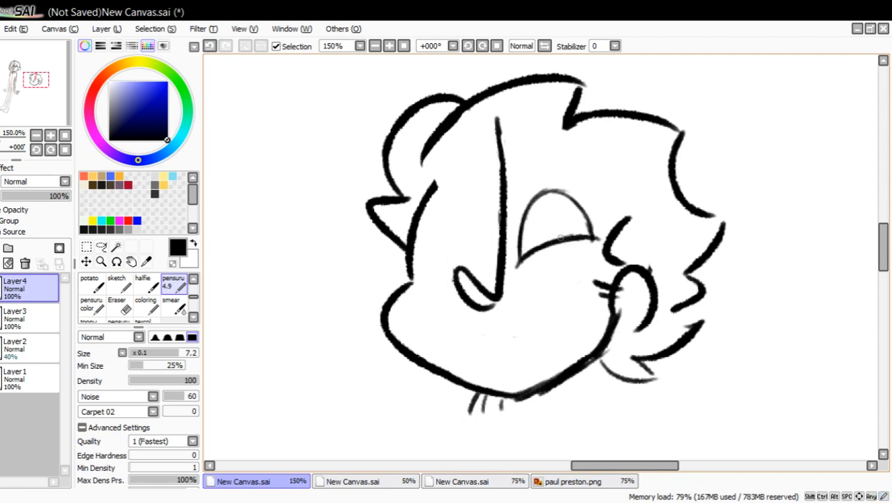
{"action": "left_click_drag", "start_coordinate": [517, 263], "coordinate": [524, 204]}
{"action": "left_click_drag", "start_coordinate": [518, 260], "coordinate": [539, 196]}
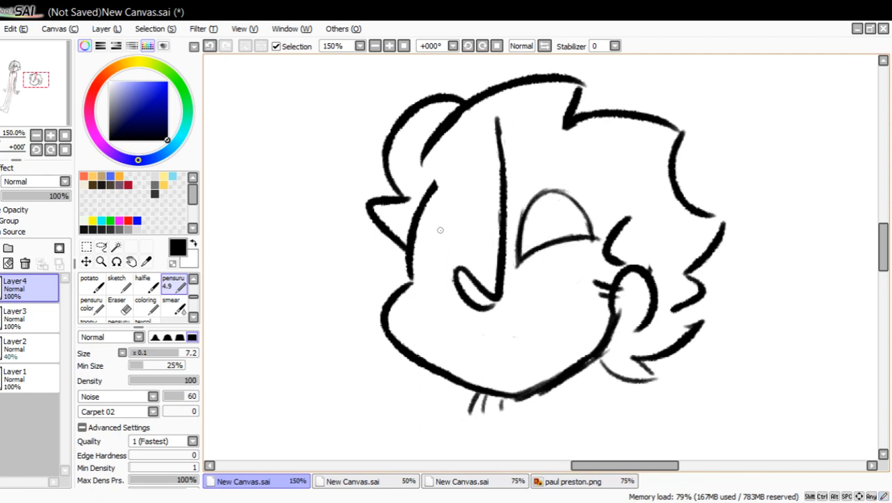
{"action": "mouse_move", "coordinate": [435, 263]}
{"action": "left_mouse_down"}
{"action": "mouse_move", "coordinate": [452, 183]}
{"action": "mouse_move", "coordinate": [483, 199]}
{"action": "mouse_move", "coordinate": [497, 239]}
{"action": "mouse_move", "coordinate": [472, 182]}
{"action": "left_mouse_up"}
{"action": "left_click_drag", "start_coordinate": [477, 273], "coordinate": [529, 241]}
Draw thick, strongly arched black brows high over both eyes, overlapping the hair outline.
{"action": "mouse_move", "coordinate": [515, 109]}
{"action": "left_mouse_down"}
{"action": "mouse_move", "coordinate": [569, 81]}
{"action": "mouse_move", "coordinate": [604, 146]}
{"action": "mouse_move", "coordinate": [574, 88]}
{"action": "left_mouse_up"}
{"action": "mouse_move", "coordinate": [524, 100]}
{"action": "left_mouse_down"}
{"action": "mouse_move", "coordinate": [558, 84]}
{"action": "mouse_move", "coordinate": [571, 91]}
{"action": "left_mouse_up"}
{"action": "mouse_move", "coordinate": [419, 122]}
{"action": "left_mouse_down"}
{"action": "mouse_move", "coordinate": [433, 98]}
{"action": "mouse_move", "coordinate": [481, 111]}
{"action": "left_mouse_up"}
{"action": "mouse_move", "coordinate": [447, 89]}
{"action": "left_mouse_down"}
{"action": "mouse_move", "coordinate": [456, 92]}
{"action": "mouse_move", "coordinate": [414, 125]}
{"action": "left_mouse_up"}
{"action": "left_click_drag", "start_coordinate": [427, 105], "coordinate": [463, 87]}
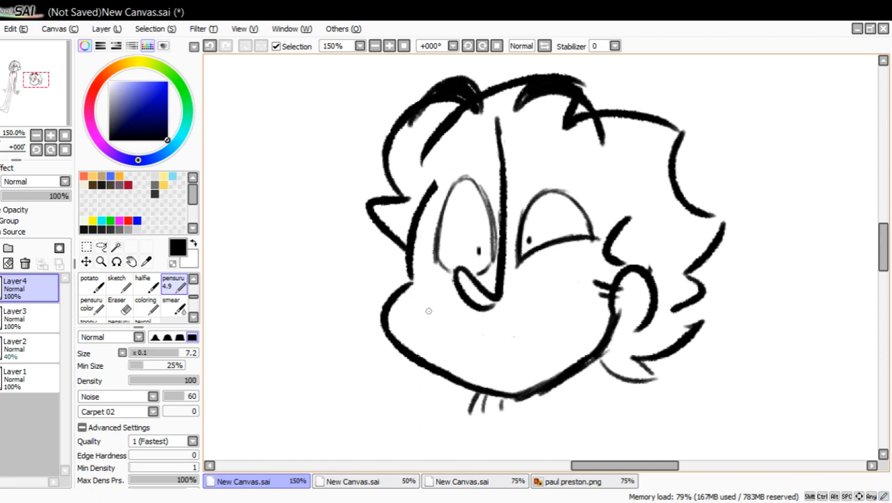
Draw a wide lopsided grin rising toward the half-closed eye, with an inner teeth line and a crease at each corner.
{"action": "mouse_move", "coordinate": [419, 303]}
{"action": "left_mouse_down"}
{"action": "mouse_move", "coordinate": [500, 329]}
{"action": "mouse_move", "coordinate": [554, 289]}
{"action": "mouse_move", "coordinate": [560, 250]}
{"action": "mouse_move", "coordinate": [580, 314]}
{"action": "mouse_move", "coordinate": [574, 341]}
{"action": "left_mouse_up"}
{"action": "mouse_move", "coordinate": [423, 311]}
{"action": "left_mouse_down"}
{"action": "mouse_move", "coordinate": [465, 352]}
{"action": "mouse_move", "coordinate": [556, 341]}
{"action": "mouse_move", "coordinate": [573, 330]}
{"action": "left_mouse_up"}
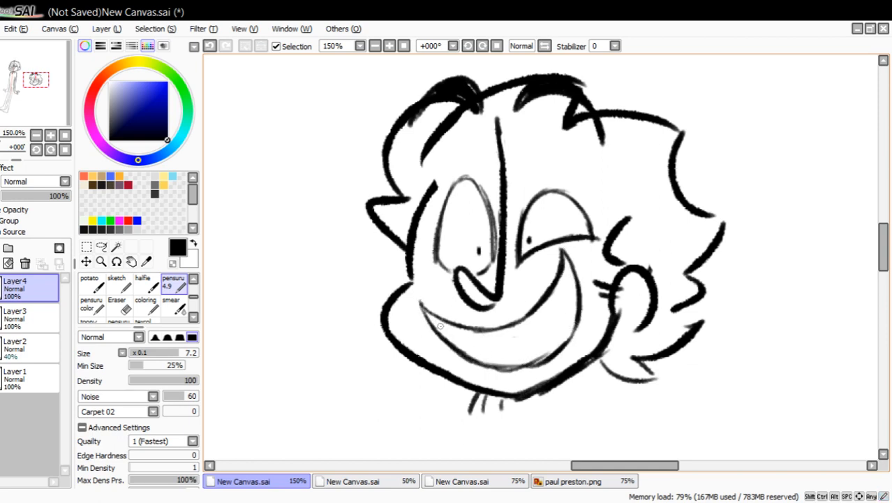
{"action": "mouse_move", "coordinate": [443, 320]}
{"action": "left_mouse_down"}
{"action": "mouse_move", "coordinate": [501, 343]}
{"action": "mouse_move", "coordinate": [569, 305]}
{"action": "mouse_move", "coordinate": [564, 293]}
{"action": "mouse_move", "coordinate": [576, 272]}
{"action": "mouse_move", "coordinate": [561, 242]}
{"action": "mouse_move", "coordinate": [578, 254]}
{"action": "left_mouse_up"}
{"action": "left_click_drag", "start_coordinate": [413, 318], "coordinate": [426, 283]}
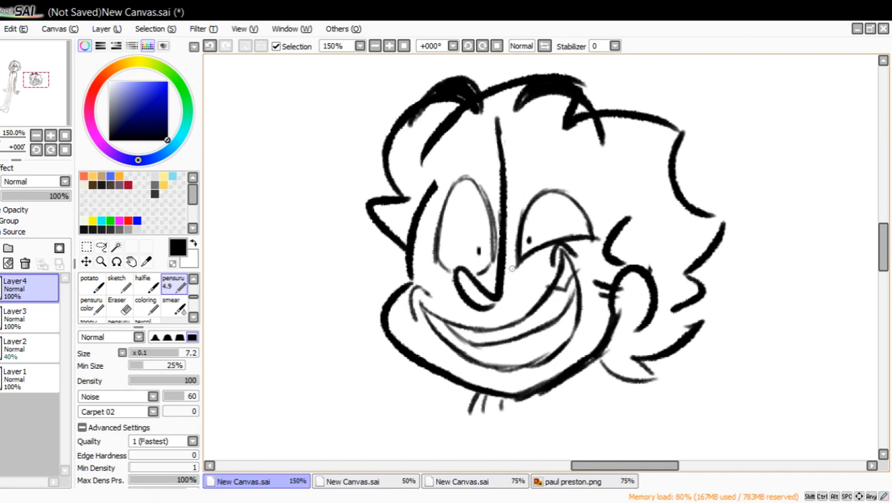
Erase the grin's raised corner and redraw it closer to the ear, with its cheek crease and the teeth line extended to match.
{"action": "left_click", "coordinate": [124, 301]}
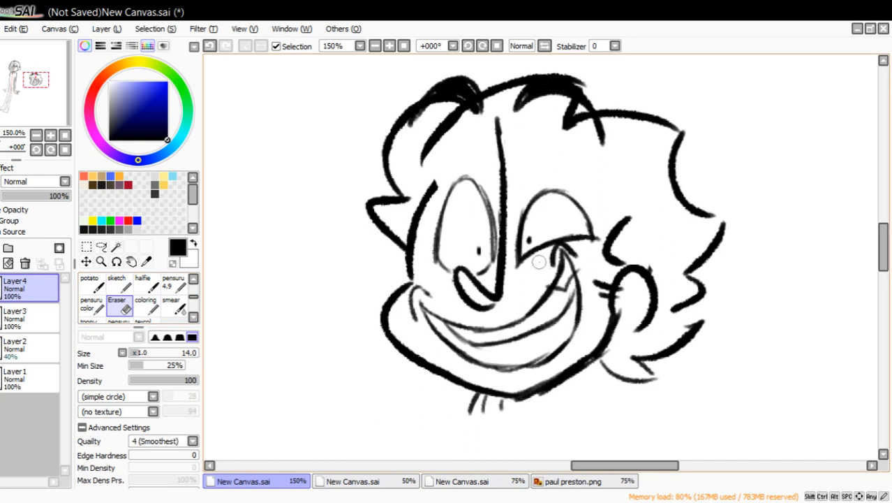
{"action": "mouse_move", "coordinate": [534, 262]}
{"action": "left_mouse_down"}
{"action": "mouse_move", "coordinate": [548, 264]}
{"action": "mouse_move", "coordinate": [564, 246]}
{"action": "mouse_move", "coordinate": [555, 265]}
{"action": "mouse_move", "coordinate": [569, 251]}
{"action": "mouse_move", "coordinate": [546, 308]}
{"action": "mouse_move", "coordinate": [576, 285]}
{"action": "mouse_move", "coordinate": [547, 324]}
{"action": "mouse_move", "coordinate": [587, 239]}
{"action": "mouse_move", "coordinate": [601, 254]}
{"action": "mouse_move", "coordinate": [579, 326]}
{"action": "mouse_move", "coordinate": [557, 359]}
{"action": "mouse_move", "coordinate": [555, 349]}
{"action": "mouse_move", "coordinate": [588, 308]}
{"action": "left_mouse_up"}
{"action": "left_click", "coordinate": [174, 284]}
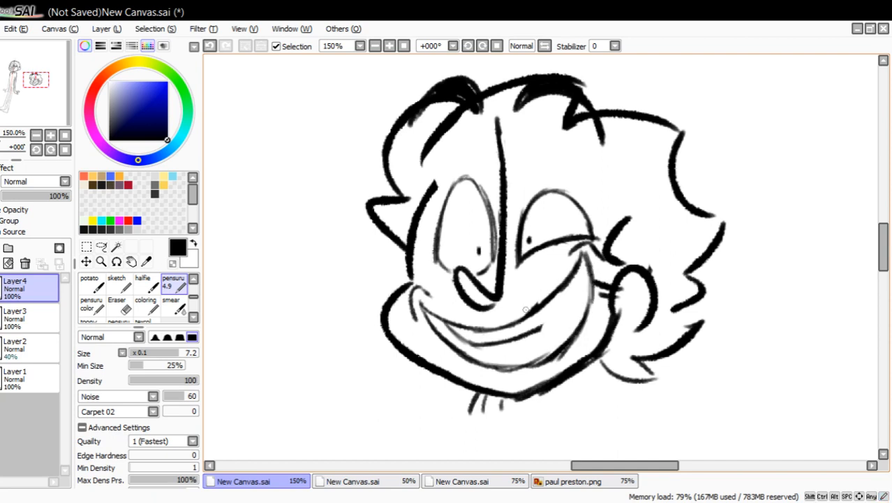
{"action": "mouse_move", "coordinate": [464, 329]}
{"action": "left_mouse_down"}
{"action": "mouse_move", "coordinate": [517, 338]}
{"action": "mouse_move", "coordinate": [580, 288]}
{"action": "left_mouse_up"}
{"action": "mouse_move", "coordinate": [544, 325]}
{"action": "left_mouse_down"}
{"action": "mouse_move", "coordinate": [587, 271]}
{"action": "mouse_move", "coordinate": [560, 318]}
{"action": "left_mouse_up"}
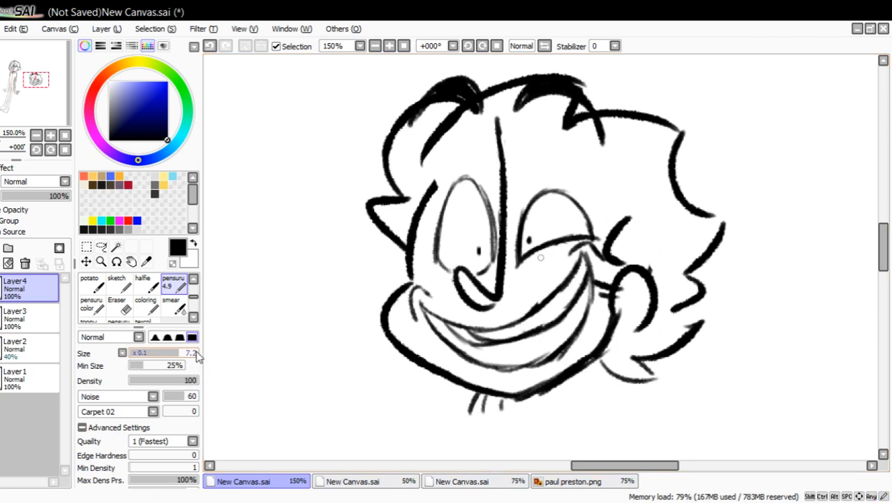
Clean up the stray stroke at the teeth line's far end with transparent color and rework the half-closed eye's pupil against the lower lid.
{"action": "left_click", "coordinate": [173, 263]}
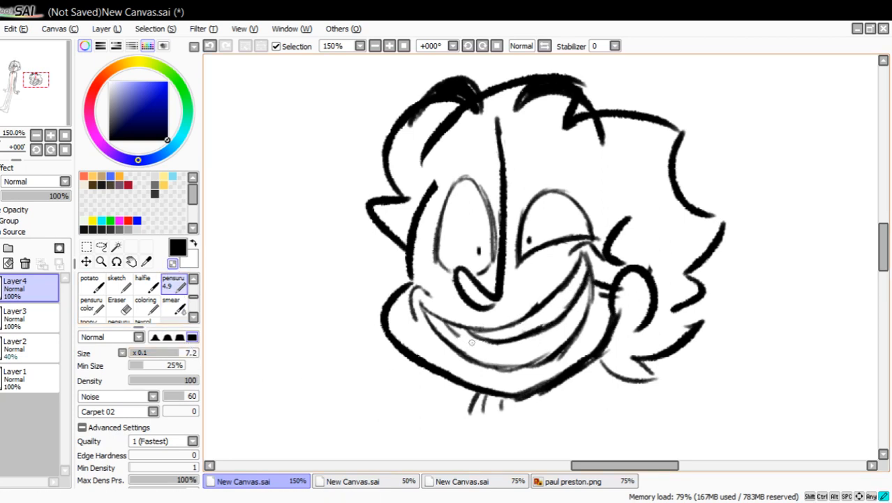
{"action": "left_click", "coordinate": [173, 263]}
{"action": "left_click", "coordinate": [173, 263]}
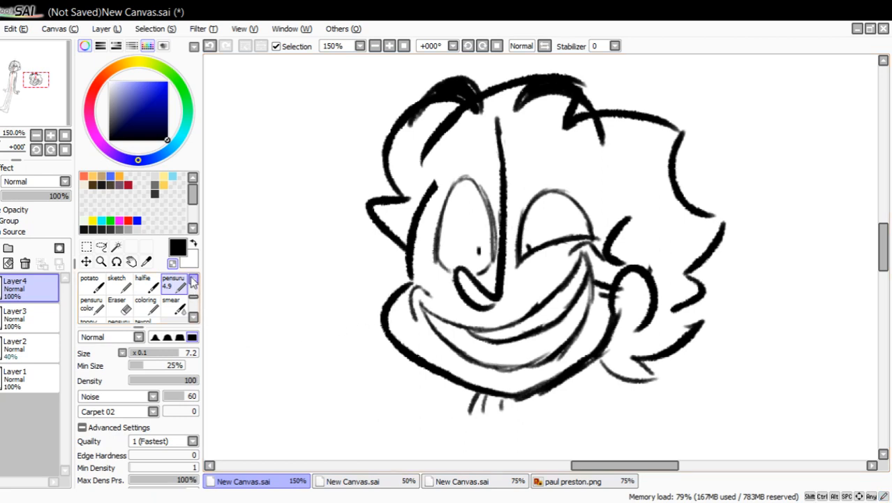
Add a tongue inside the open grin and a crease under the lower lip, and hatch the mouth interior dark.
{"action": "mouse_move", "coordinate": [498, 363]}
{"action": "left_mouse_down"}
{"action": "mouse_move", "coordinate": [537, 344]}
{"action": "mouse_move", "coordinate": [549, 351]}
{"action": "left_mouse_up"}
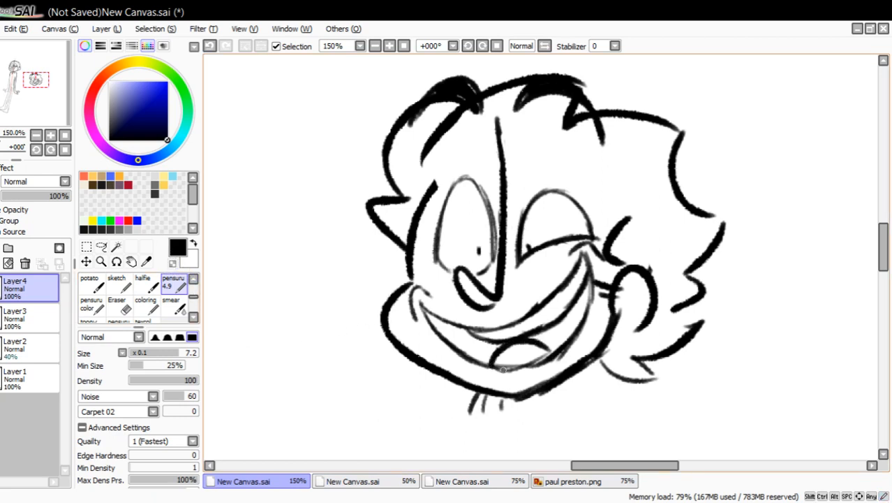
{"action": "left_click_drag", "start_coordinate": [487, 380], "coordinate": [532, 370]}
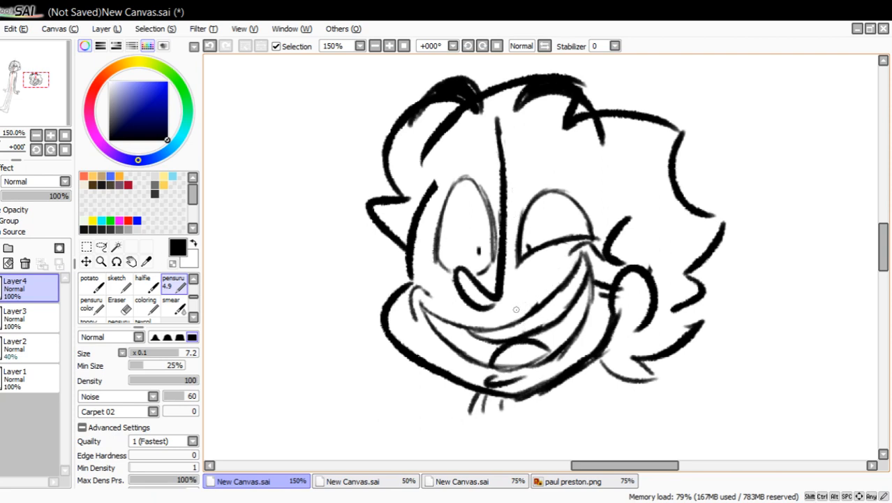
{"action": "mouse_move", "coordinate": [432, 315]}
{"action": "left_mouse_down"}
{"action": "mouse_move", "coordinate": [491, 346]}
{"action": "mouse_move", "coordinate": [551, 325]}
{"action": "mouse_move", "coordinate": [554, 344]}
{"action": "mouse_move", "coordinate": [549, 324]}
{"action": "mouse_move", "coordinate": [566, 329]}
{"action": "mouse_move", "coordinate": [592, 278]}
{"action": "mouse_move", "coordinate": [581, 323]}
{"action": "mouse_move", "coordinate": [562, 343]}
{"action": "mouse_move", "coordinate": [548, 323]}
{"action": "mouse_move", "coordinate": [536, 338]}
{"action": "mouse_move", "coordinate": [514, 329]}
{"action": "mouse_move", "coordinate": [481, 366]}
{"action": "mouse_move", "coordinate": [474, 339]}
{"action": "mouse_move", "coordinate": [463, 353]}
{"action": "mouse_move", "coordinate": [434, 321]}
{"action": "left_mouse_up"}
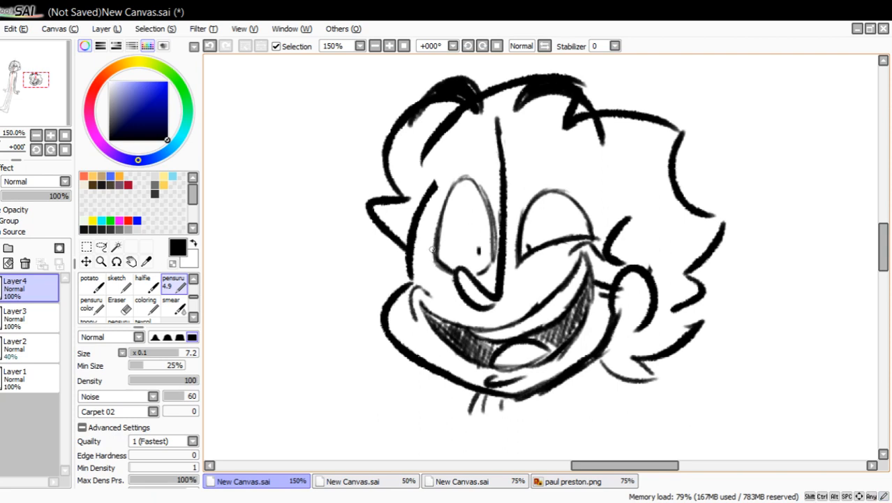
Thicken the outlines of the open eye and the half-closed eye with heavier black strokes.
{"action": "left_click_drag", "start_coordinate": [479, 270], "coordinate": [483, 203]}
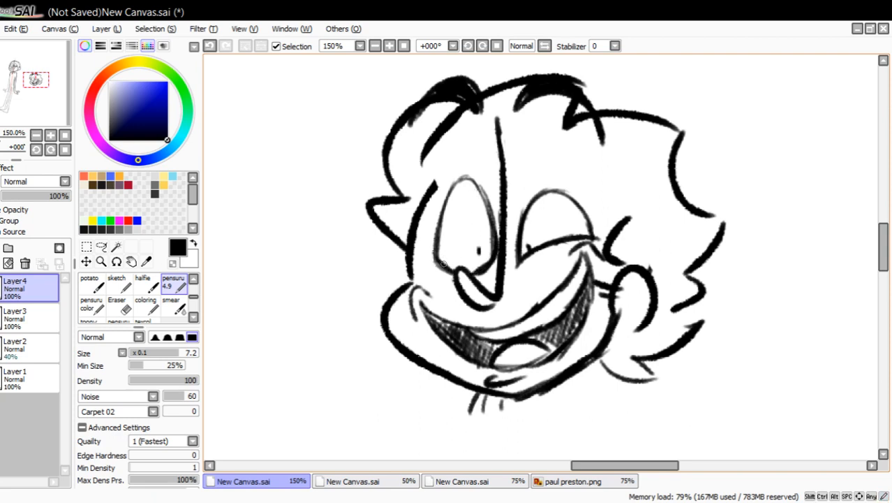
{"action": "mouse_move", "coordinate": [443, 263]}
{"action": "left_mouse_down"}
{"action": "mouse_move", "coordinate": [441, 204]}
{"action": "mouse_move", "coordinate": [467, 176]}
{"action": "mouse_move", "coordinate": [489, 210]}
{"action": "mouse_move", "coordinate": [498, 251]}
{"action": "mouse_move", "coordinate": [546, 188]}
{"action": "mouse_move", "coordinate": [574, 203]}
{"action": "mouse_move", "coordinate": [593, 233]}
{"action": "left_mouse_up"}
{"action": "left_click_drag", "start_coordinate": [578, 203], "coordinate": [598, 237]}
{"action": "left_click_drag", "start_coordinate": [515, 272], "coordinate": [530, 254]}
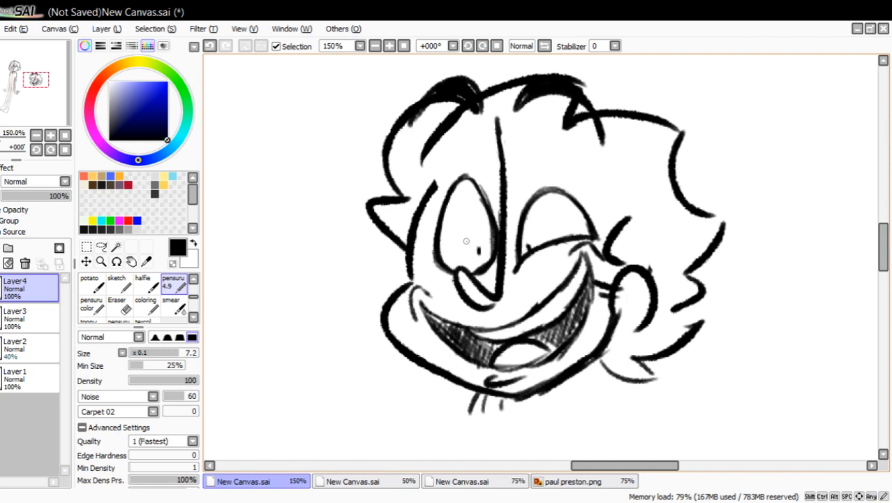
Erase the entire example head from Layer4 with the Eraser at size 56.
{"action": "left_click", "coordinate": [119, 307]}
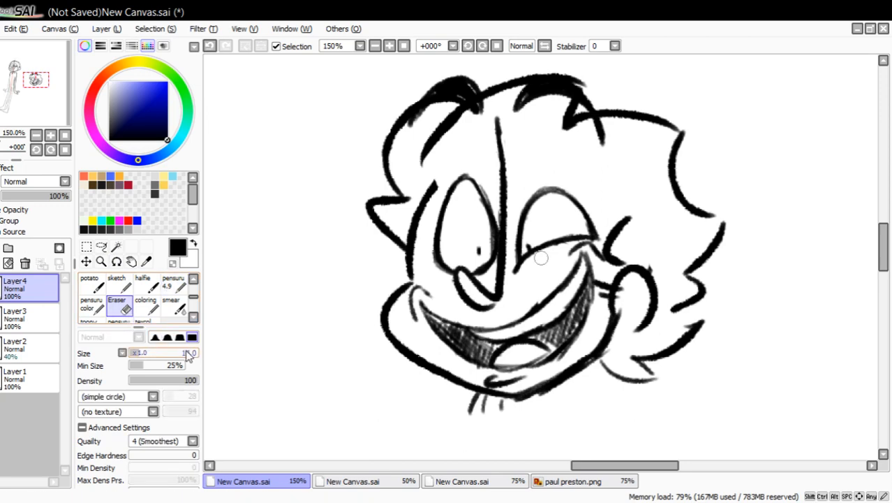
{"action": "left_click", "coordinate": [168, 353]}
{"action": "mouse_move", "coordinate": [406, 294]}
{"action": "left_mouse_down"}
{"action": "mouse_move", "coordinate": [357, 298]}
{"action": "mouse_move", "coordinate": [388, 175]}
{"action": "mouse_move", "coordinate": [513, 65]}
{"action": "mouse_move", "coordinate": [482, 159]}
{"action": "mouse_move", "coordinate": [428, 440]}
{"action": "mouse_move", "coordinate": [548, 256]}
{"action": "mouse_move", "coordinate": [661, 139]}
{"action": "mouse_move", "coordinate": [595, 280]}
{"action": "mouse_move", "coordinate": [626, 350]}
{"action": "mouse_move", "coordinate": [681, 399]}
{"action": "left_mouse_up"}
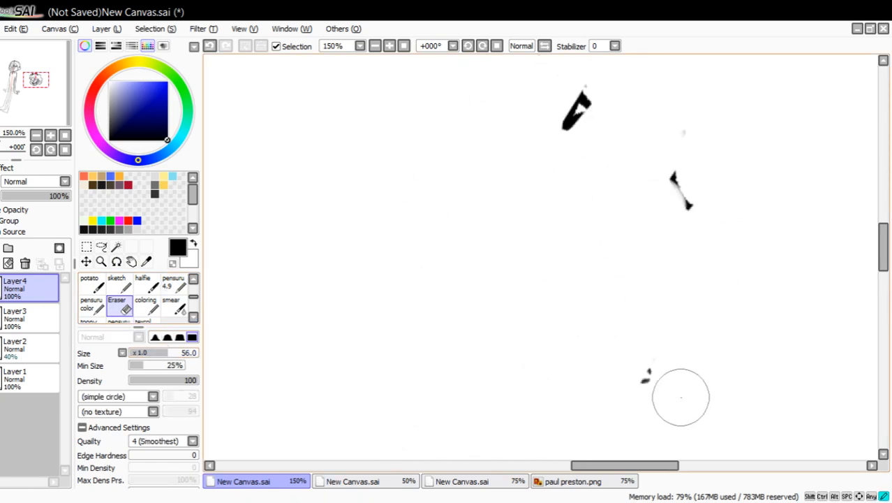
{"action": "mouse_move", "coordinate": [677, 320]}
{"action": "left_mouse_down"}
{"action": "mouse_move", "coordinate": [625, 148]}
{"action": "mouse_move", "coordinate": [558, 102]}
{"action": "mouse_move", "coordinate": [690, 139]}
{"action": "mouse_move", "coordinate": [484, 99]}
{"action": "left_mouse_up"}
Draw a simple face with the pensuru 4.9 brush: two tall bar eyes, a small curved smile and two thin arched brows.
{"action": "left_click", "coordinate": [173, 286]}
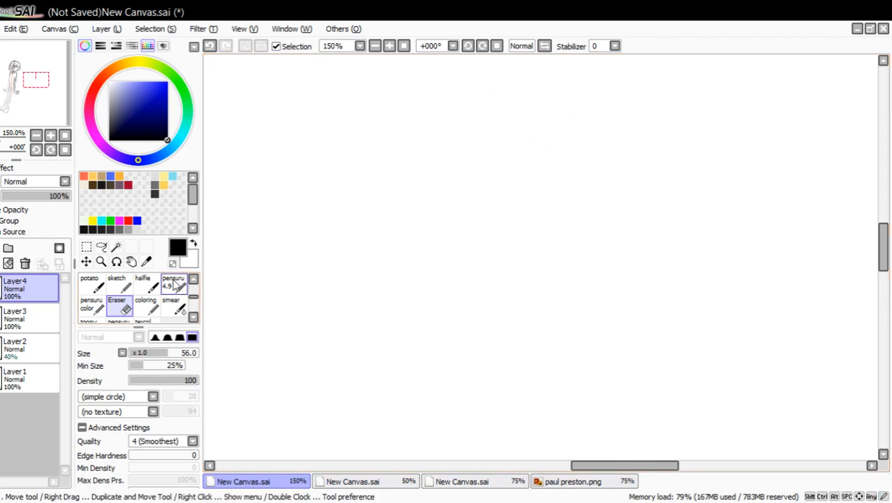
{"action": "left_click_drag", "start_coordinate": [353, 165], "coordinate": [351, 240]}
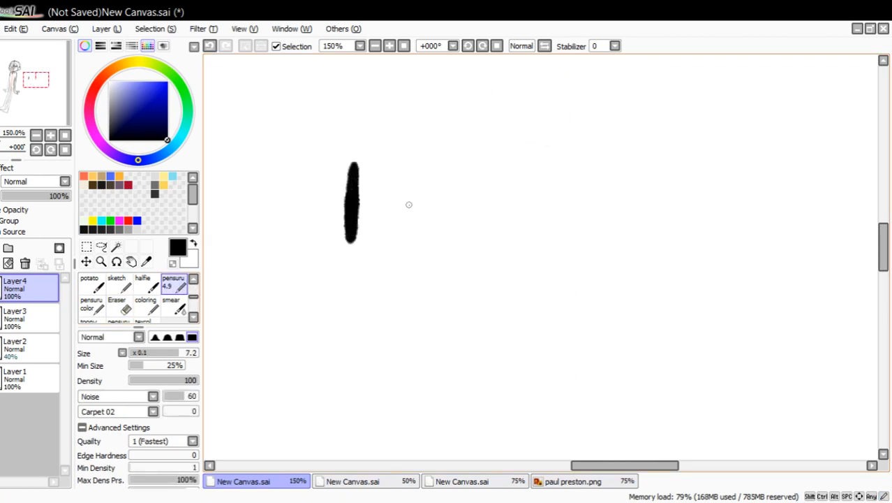
{"action": "left_click_drag", "start_coordinate": [410, 162], "coordinate": [410, 235]}
{"action": "left_click_drag", "start_coordinate": [314, 266], "coordinate": [423, 278]}
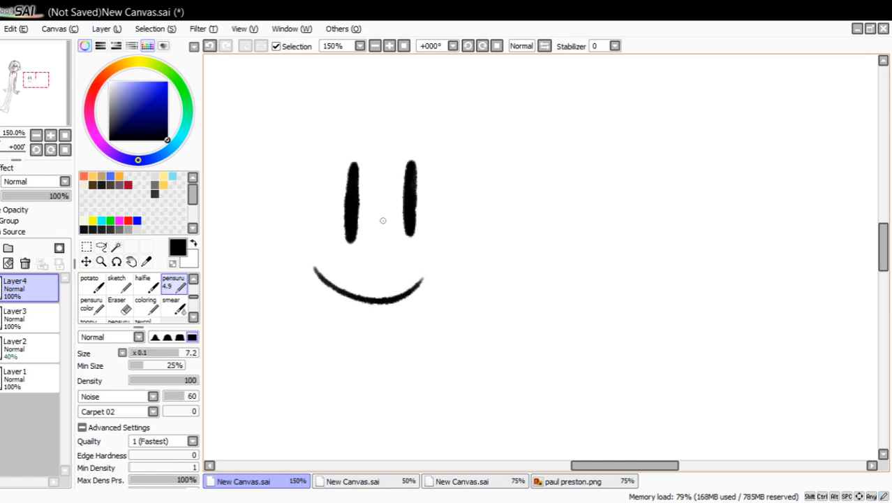
{"action": "left_click_drag", "start_coordinate": [322, 145], "coordinate": [363, 106]}
{"action": "left_click_drag", "start_coordinate": [378, 104], "coordinate": [423, 115]}
Start an exaggerated face beside the simple one with one tall bar eye and one half eye squashed by a raised lower lid.
{"action": "left_click_drag", "start_coordinate": [599, 173], "coordinate": [595, 253]}
{"action": "left_click_drag", "start_coordinate": [653, 233], "coordinate": [701, 221]}
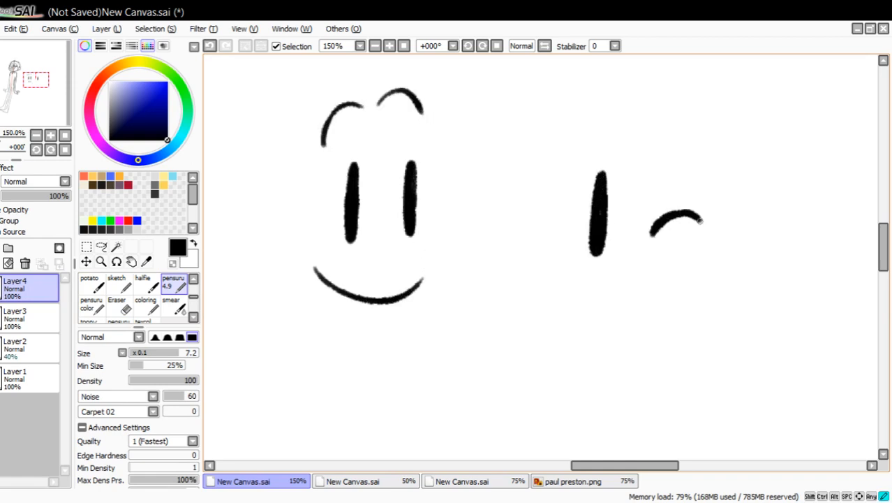
{"action": "mouse_move", "coordinate": [668, 183]}
{"action": "left_mouse_down"}
{"action": "mouse_move", "coordinate": [672, 212]}
{"action": "mouse_move", "coordinate": [663, 180]}
{"action": "left_mouse_up"}
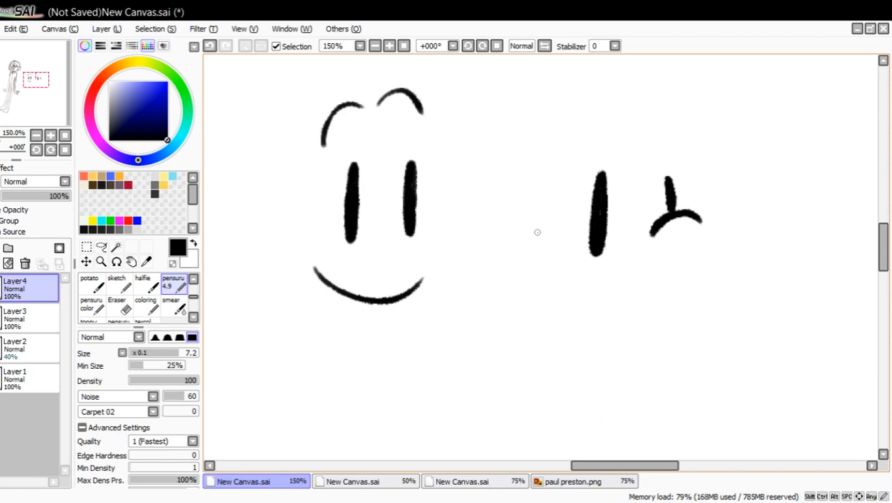
Give the exaggerated face a wide lopsided grin with corner creases and a lower lip, plus tall, thick arched brows.
{"action": "mouse_move", "coordinate": [543, 239]}
{"action": "left_mouse_down"}
{"action": "mouse_move", "coordinate": [741, 182]}
{"action": "mouse_move", "coordinate": [729, 299]}
{"action": "left_mouse_up"}
{"action": "mouse_move", "coordinate": [542, 241]}
{"action": "left_mouse_down"}
{"action": "mouse_move", "coordinate": [621, 324]}
{"action": "mouse_move", "coordinate": [549, 217]}
{"action": "left_mouse_up"}
{"action": "left_click_drag", "start_coordinate": [721, 189], "coordinate": [742, 173]}
{"action": "mouse_move", "coordinate": [548, 139]}
{"action": "left_mouse_down"}
{"action": "mouse_move", "coordinate": [598, 105]}
{"action": "mouse_move", "coordinate": [598, 91]}
{"action": "mouse_move", "coordinate": [696, 133]}
{"action": "left_mouse_up"}
{"action": "left_click_drag", "start_coordinate": [645, 88], "coordinate": [691, 125]}
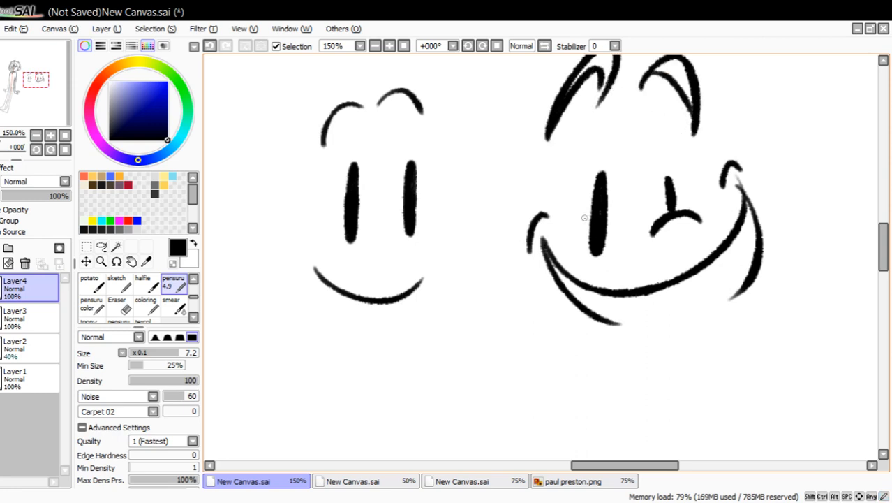
{"action": "mouse_move", "coordinate": [670, 211]}
{"action": "left_mouse_down"}
{"action": "mouse_move", "coordinate": [667, 178]}
{"action": "mouse_move", "coordinate": [675, 210]}
{"action": "left_mouse_up"}
{"action": "mouse_move", "coordinate": [604, 322]}
{"action": "left_mouse_down"}
{"action": "mouse_move", "coordinate": [684, 324]}
{"action": "mouse_move", "coordinate": [733, 289]}
{"action": "left_mouse_up"}
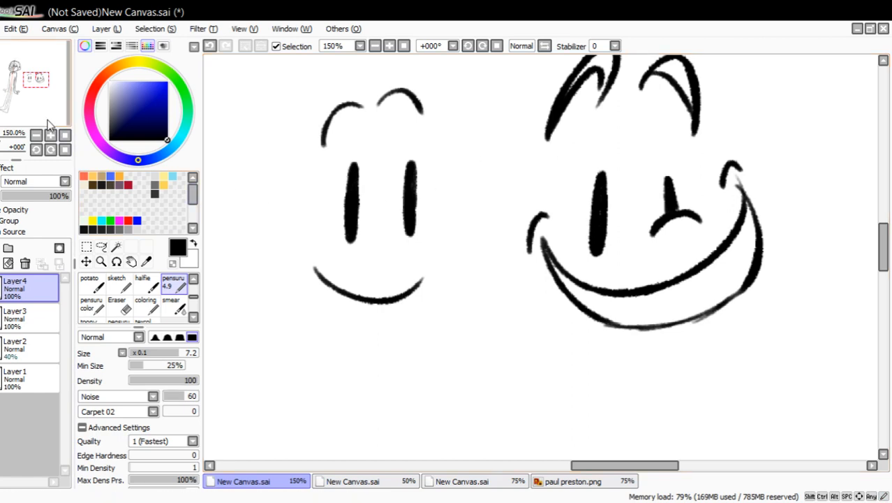
Draw a tall, stretched, tapering arch below the exaggerated face and a short rounded arch below the simple face for comparison.
{"action": "left_click_drag", "start_coordinate": [48, 119], "coordinate": [48, 128]}
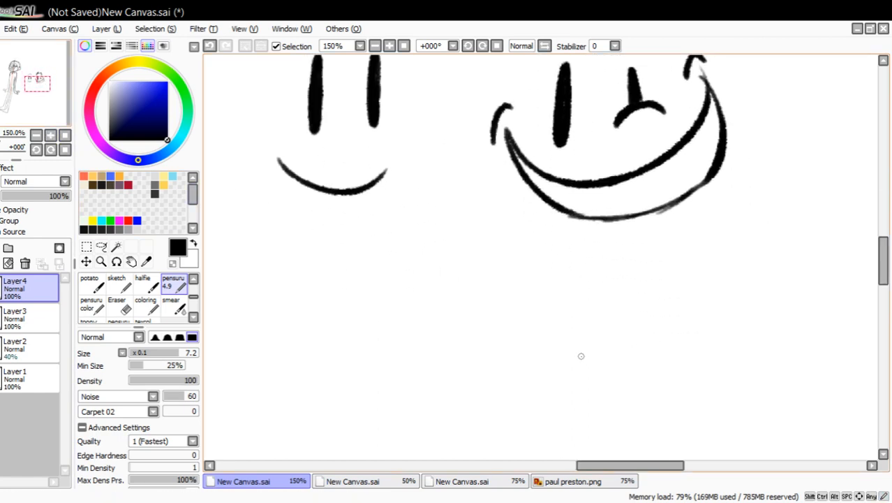
{"action": "mouse_move", "coordinate": [580, 356]}
{"action": "left_mouse_down"}
{"action": "mouse_move", "coordinate": [589, 305]}
{"action": "mouse_move", "coordinate": [625, 266]}
{"action": "left_mouse_up"}
{"action": "left_click_drag", "start_coordinate": [598, 319], "coordinate": [582, 375]}
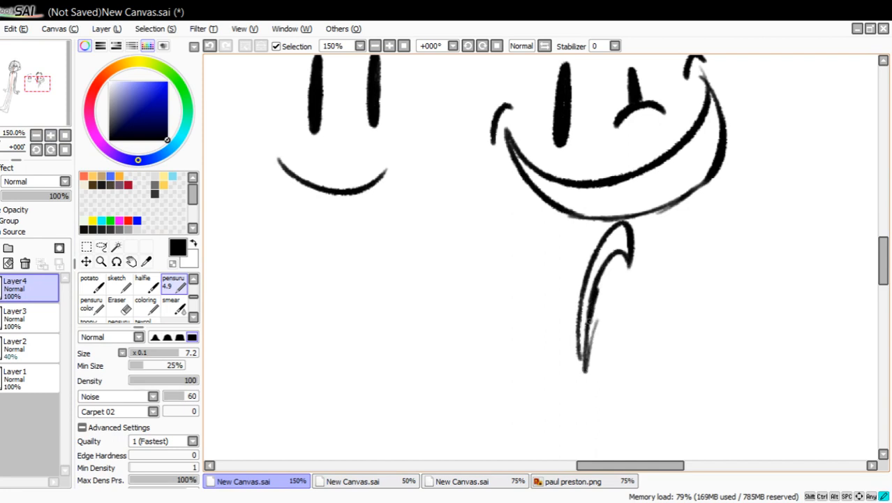
{"action": "left_click_drag", "start_coordinate": [612, 260], "coordinate": [578, 376]}
{"action": "mouse_move", "coordinate": [307, 364]}
{"action": "left_mouse_down"}
{"action": "mouse_move", "coordinate": [367, 319]}
{"action": "mouse_move", "coordinate": [377, 346]}
{"action": "mouse_move", "coordinate": [363, 319]}
{"action": "mouse_move", "coordinate": [342, 314]}
{"action": "left_mouse_up"}
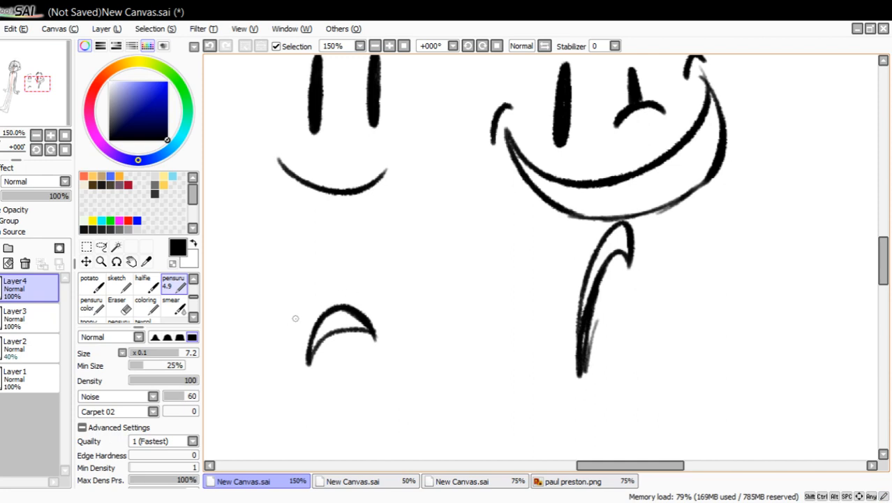
{"action": "mouse_move", "coordinate": [307, 342]}
{"action": "left_mouse_down"}
{"action": "mouse_move", "coordinate": [334, 310]}
{"action": "mouse_move", "coordinate": [334, 335]}
{"action": "mouse_move", "coordinate": [342, 323]}
{"action": "mouse_move", "coordinate": [364, 326]}
{"action": "left_mouse_up"}
Delete Layer4 with the practice faces and zoom in on the posed figure's head.
{"action": "left_click_drag", "start_coordinate": [42, 122], "coordinate": [42, 119]}
{"action": "left_click", "coordinate": [64, 135]}
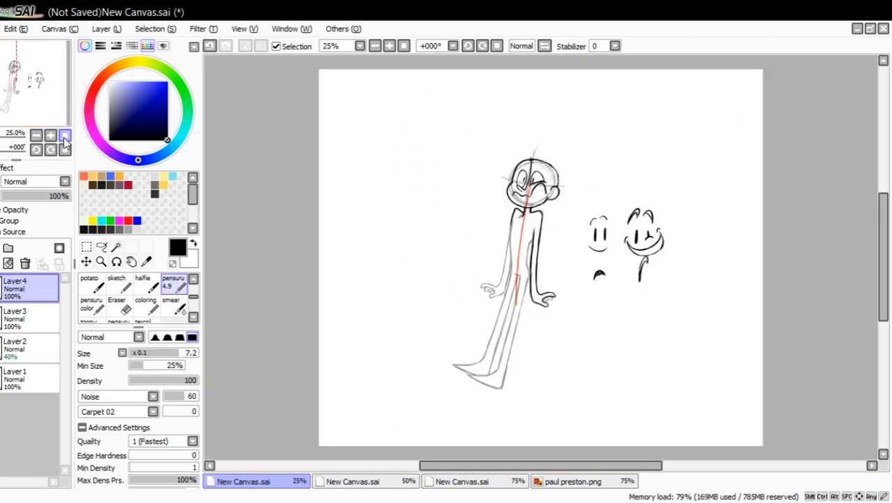
{"action": "left_click", "coordinate": [51, 136]}
{"action": "left_click", "coordinate": [51, 136]}
{"action": "left_click", "coordinate": [51, 137]}
{"action": "left_click", "coordinate": [51, 137]}
{"action": "mouse_move", "coordinate": [46, 102]}
{"action": "left_mouse_down"}
{"action": "mouse_move", "coordinate": [57, 95]}
{"action": "mouse_move", "coordinate": [20, 111]}
{"action": "left_mouse_up"}
{"action": "left_click", "coordinate": [26, 263]}
{"action": "left_click", "coordinate": [100, 261]}
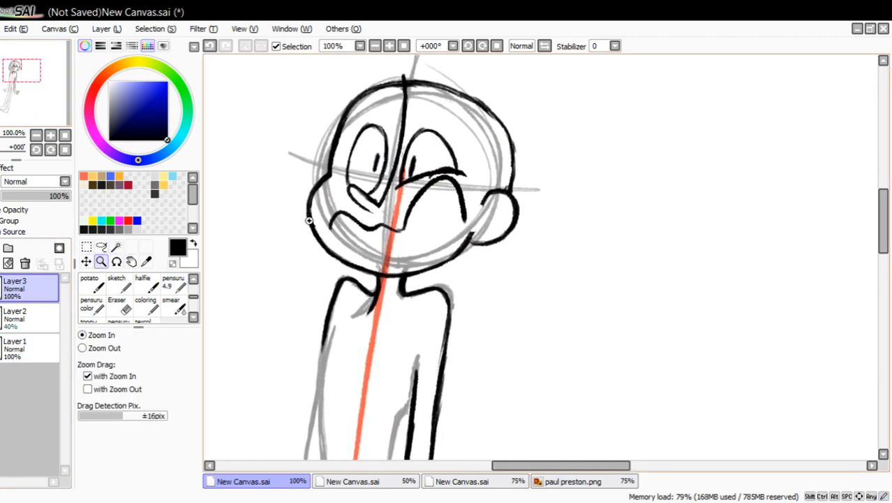
{"action": "left_click", "coordinate": [264, 159]}
Try a nearly straight lower mouth line across the figure's face, and remove it again.
{"action": "left_click", "coordinate": [176, 290]}
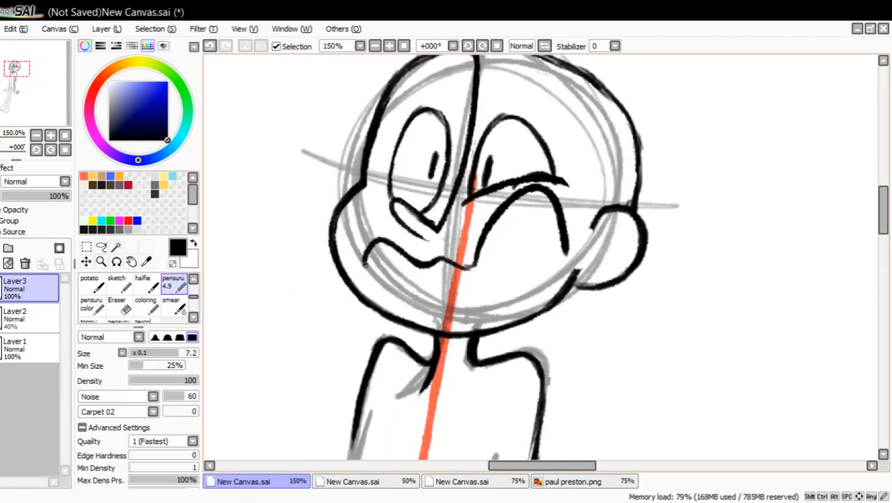
{"action": "mouse_move", "coordinate": [363, 263]}
{"action": "left_mouse_down"}
{"action": "mouse_move", "coordinate": [495, 275]}
{"action": "mouse_move", "coordinate": [452, 275]}
{"action": "mouse_move", "coordinate": [548, 284]}
{"action": "left_mouse_up"}
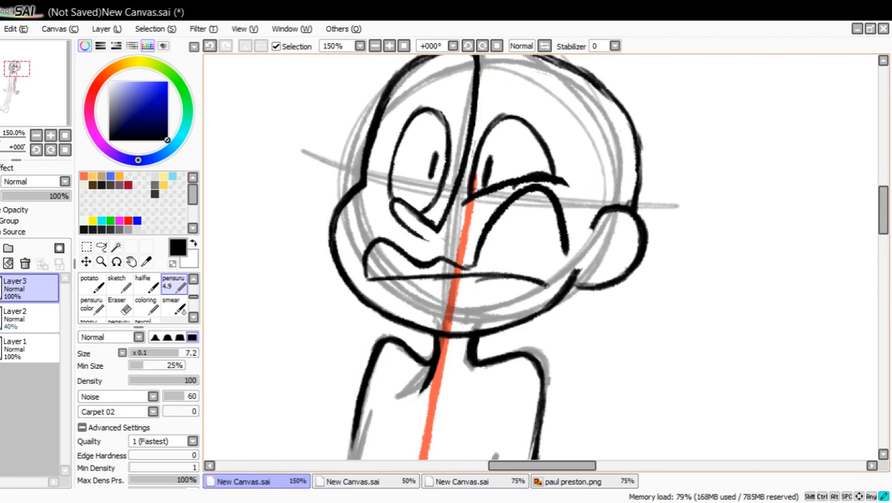
{"action": "left_click", "coordinate": [116, 305]}
{"action": "mouse_move", "coordinate": [368, 279]}
{"action": "left_mouse_down"}
{"action": "mouse_move", "coordinate": [501, 276]}
{"action": "mouse_move", "coordinate": [555, 286]}
{"action": "left_mouse_up"}
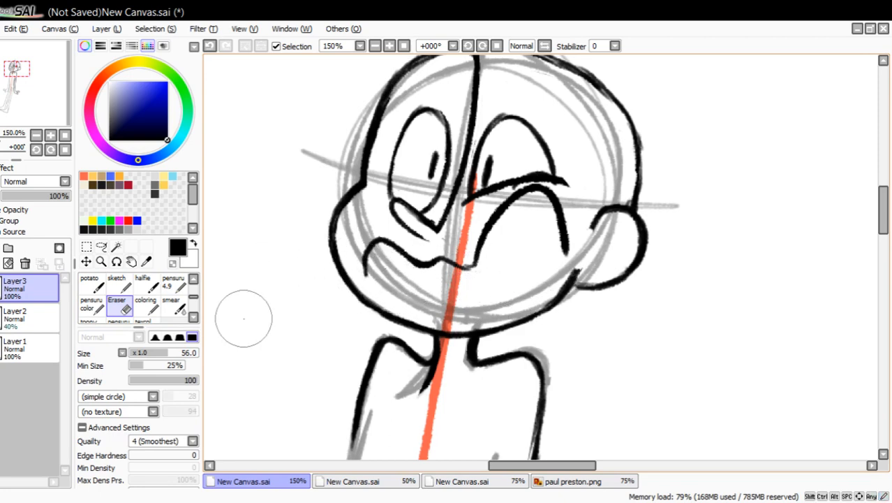
Erase the mouth's corner on the far cheek and redraw it higher and wider with a small crease.
{"action": "mouse_move", "coordinate": [372, 296]}
{"action": "left_mouse_down"}
{"action": "mouse_move", "coordinate": [369, 219]}
{"action": "mouse_move", "coordinate": [401, 250]}
{"action": "mouse_move", "coordinate": [362, 217]}
{"action": "mouse_move", "coordinate": [355, 258]}
{"action": "left_mouse_up"}
{"action": "left_click", "coordinate": [174, 282]}
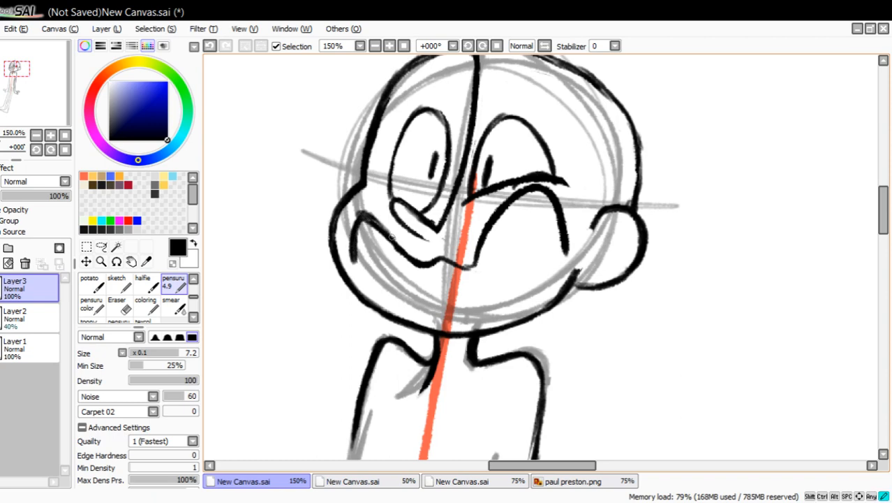
{"action": "left_click_drag", "start_coordinate": [358, 213], "coordinate": [367, 215]}
Close the mouth with a curved lower line, draw a jutting jaw corner below the ear, and clear the overlapping old line with transparent color.
{"action": "mouse_move", "coordinate": [354, 249]}
{"action": "left_mouse_down"}
{"action": "mouse_move", "coordinate": [384, 271]}
{"action": "mouse_move", "coordinate": [514, 286]}
{"action": "mouse_move", "coordinate": [555, 314]}
{"action": "left_mouse_up"}
{"action": "mouse_move", "coordinate": [565, 250]}
{"action": "left_mouse_down"}
{"action": "mouse_move", "coordinate": [556, 329]}
{"action": "mouse_move", "coordinate": [570, 336]}
{"action": "left_mouse_up"}
{"action": "mouse_move", "coordinate": [574, 288]}
{"action": "left_mouse_down"}
{"action": "mouse_move", "coordinate": [552, 334]}
{"action": "mouse_move", "coordinate": [513, 318]}
{"action": "mouse_move", "coordinate": [548, 322]}
{"action": "mouse_move", "coordinate": [546, 310]}
{"action": "left_mouse_up"}
{"action": "left_click", "coordinate": [172, 263]}
{"action": "mouse_move", "coordinate": [572, 266]}
{"action": "left_mouse_down"}
{"action": "mouse_move", "coordinate": [571, 282]}
{"action": "mouse_move", "coordinate": [577, 265]}
{"action": "left_mouse_up"}
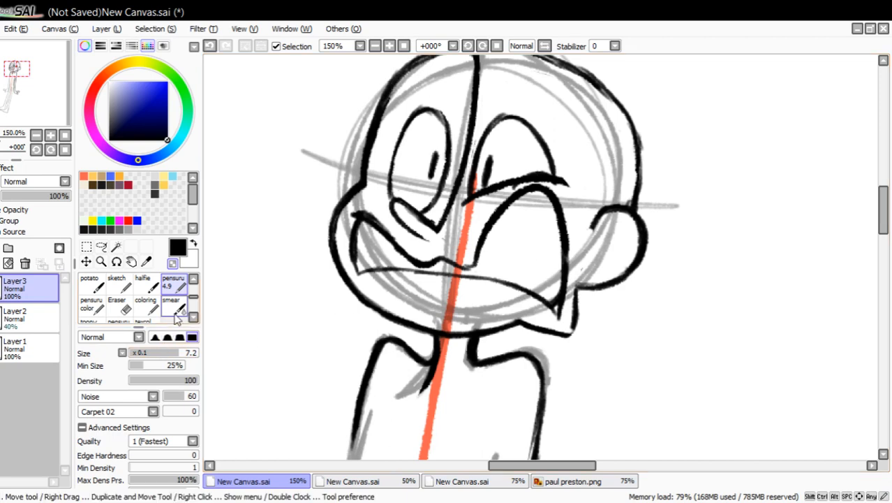
Draw a raised cheek bulge pushing into the half-closed eye's lower lid and clear the lid lines beneath it with transparent color.
{"action": "left_click", "coordinate": [173, 262]}
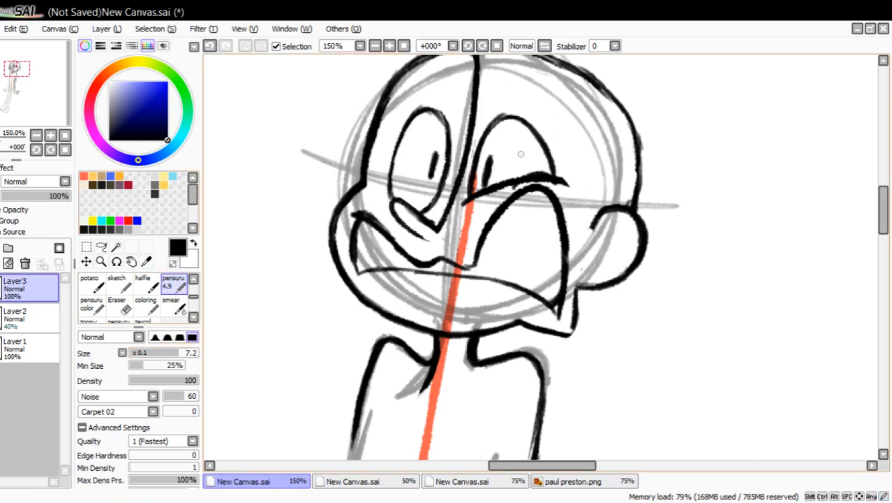
{"action": "mouse_move", "coordinate": [517, 187]}
{"action": "left_mouse_down"}
{"action": "mouse_move", "coordinate": [552, 164]}
{"action": "mouse_move", "coordinate": [571, 185]}
{"action": "left_mouse_up"}
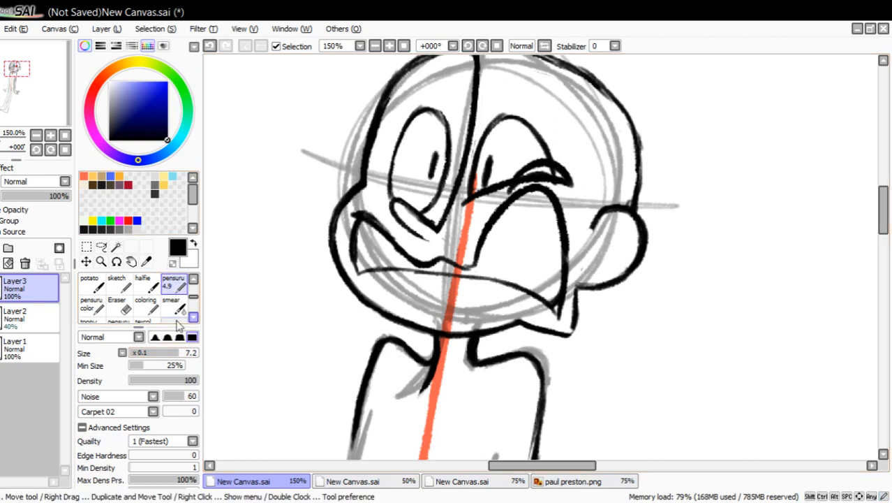
{"action": "left_click_drag", "start_coordinate": [509, 187], "coordinate": [502, 194]}
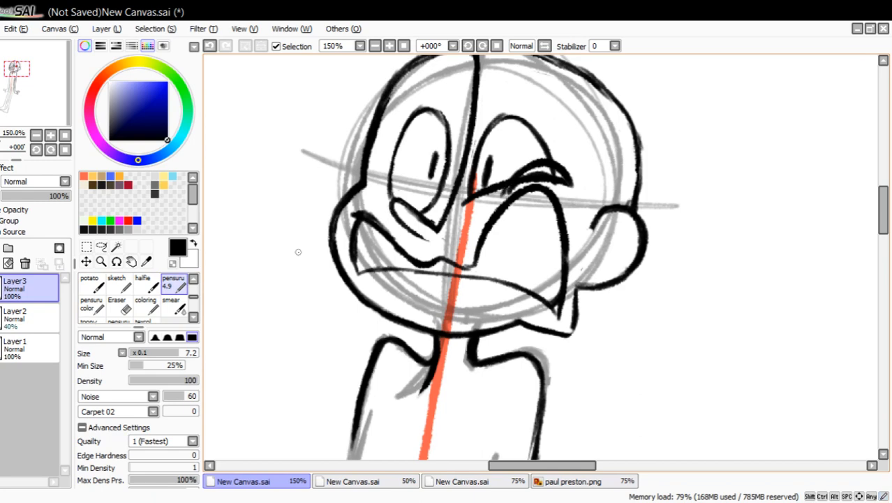
{"action": "left_click", "coordinate": [173, 262]}
{"action": "mouse_move", "coordinate": [520, 189]}
{"action": "left_mouse_down"}
{"action": "mouse_move", "coordinate": [515, 179]}
{"action": "mouse_move", "coordinate": [525, 174]}
{"action": "mouse_move", "coordinate": [558, 178]}
{"action": "mouse_move", "coordinate": [546, 178]}
{"action": "mouse_move", "coordinate": [553, 173]}
{"action": "left_mouse_up"}
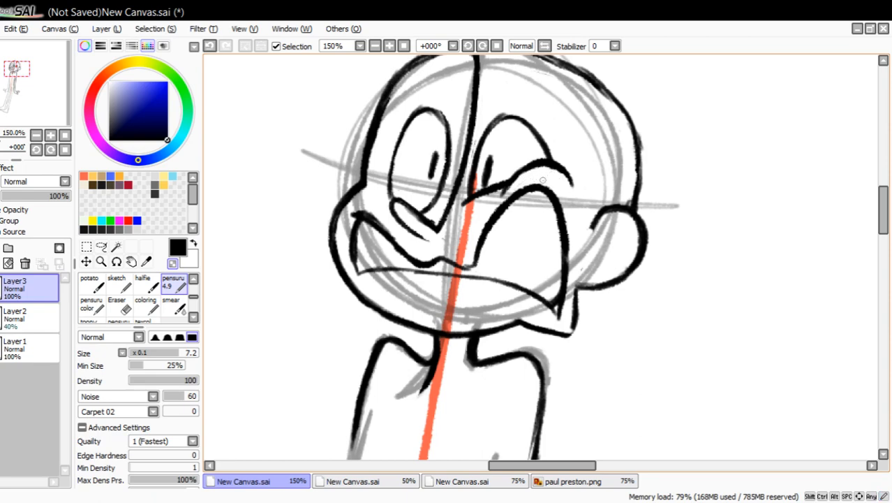
Strengthen the crease at the far mouth corner and redraw the jaw below it with an angular notch, clearing the old outline.
{"action": "left_click", "coordinate": [173, 262]}
{"action": "mouse_move", "coordinate": [358, 215]}
{"action": "left_mouse_down"}
{"action": "mouse_move", "coordinate": [350, 214]}
{"action": "mouse_move", "coordinate": [363, 222]}
{"action": "left_mouse_up"}
{"action": "left_click_drag", "start_coordinate": [343, 270], "coordinate": [369, 283]}
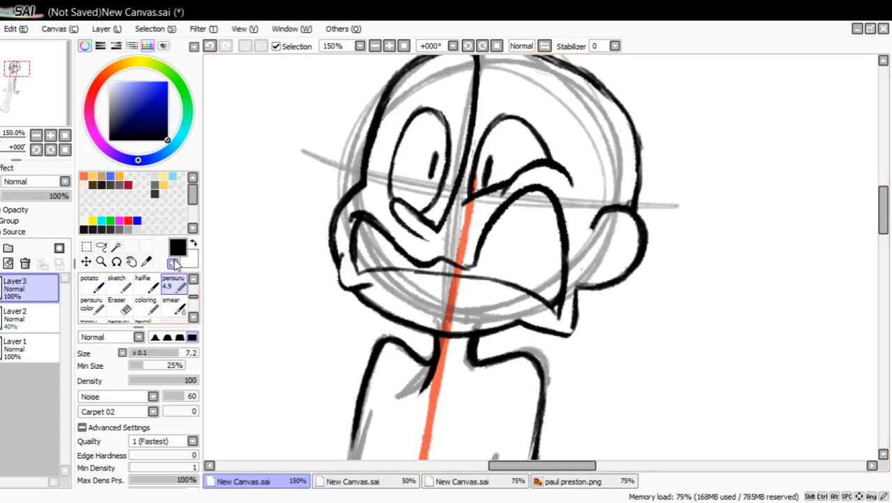
{"action": "mouse_move", "coordinate": [342, 283]}
{"action": "left_mouse_down"}
{"action": "mouse_move", "coordinate": [341, 253]}
{"action": "mouse_move", "coordinate": [357, 275]}
{"action": "left_mouse_up"}
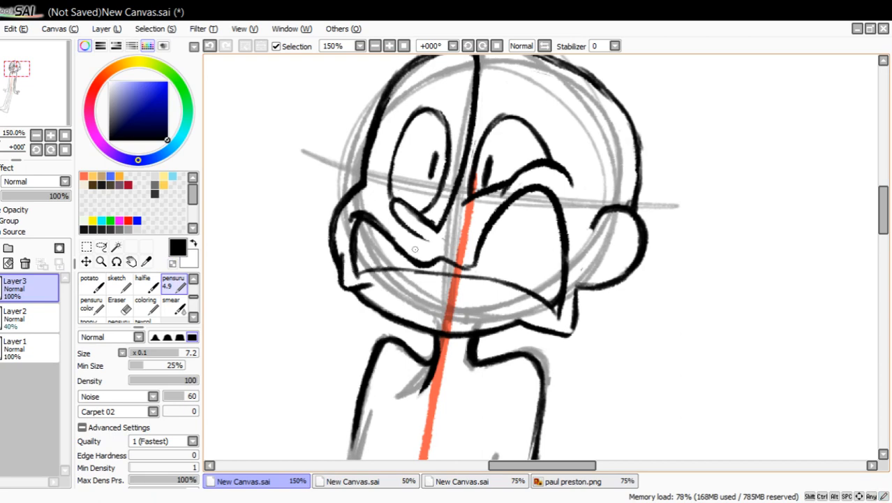
Draw the gum notch and vertical dividing lines between the teeth across the whole grimacing mouth.
{"action": "mouse_move", "coordinate": [516, 204]}
{"action": "left_mouse_down"}
{"action": "mouse_move", "coordinate": [526, 218]}
{"action": "mouse_move", "coordinate": [532, 209]}
{"action": "left_mouse_up"}
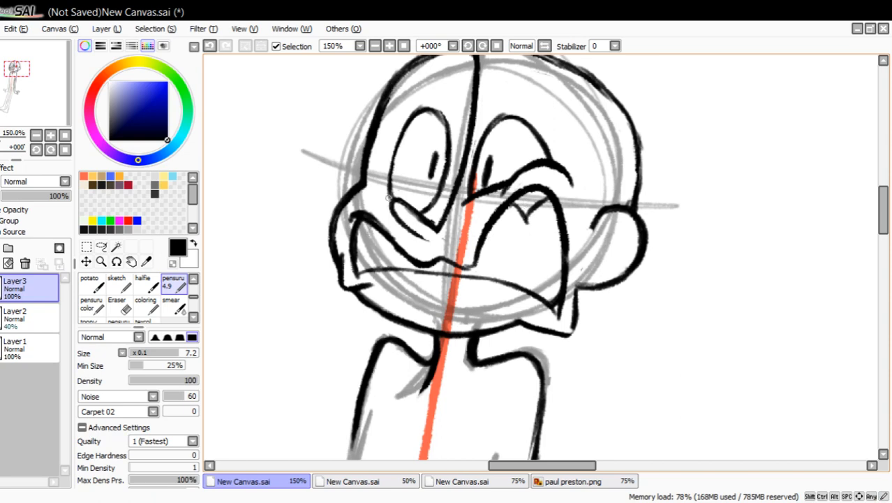
{"action": "left_click_drag", "start_coordinate": [527, 216], "coordinate": [523, 280]}
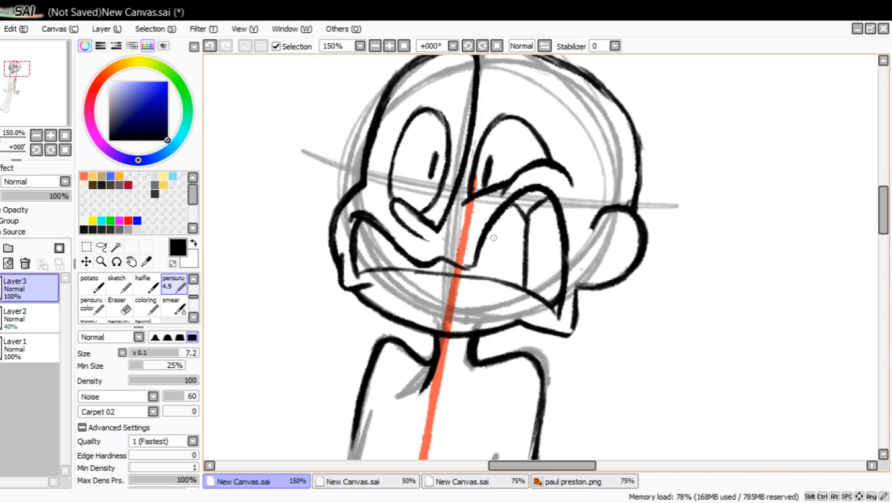
{"action": "mouse_move", "coordinate": [494, 218]}
{"action": "left_mouse_down"}
{"action": "mouse_move", "coordinate": [487, 282]}
{"action": "mouse_move", "coordinate": [462, 275]}
{"action": "left_mouse_up"}
{"action": "left_click_drag", "start_coordinate": [442, 260], "coordinate": [441, 278]}
{"action": "left_click_drag", "start_coordinate": [375, 232], "coordinate": [372, 269]}
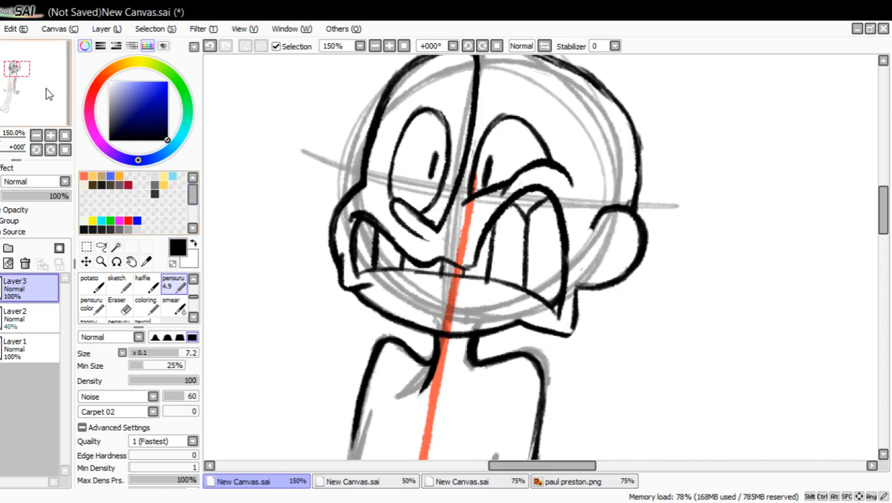
Draw a curved, raised eyebrow outline floating above the head over the wide-open eye, redoing its inner edge.
{"action": "left_click_drag", "start_coordinate": [45, 89], "coordinate": [48, 84]}
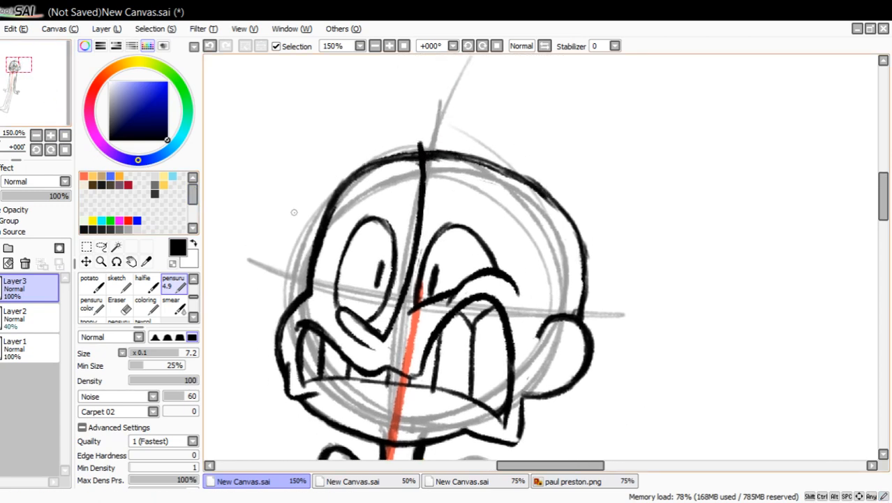
{"action": "left_click_drag", "start_coordinate": [312, 159], "coordinate": [402, 125]}
{"action": "left_click_drag", "start_coordinate": [379, 93], "coordinate": [377, 181]}
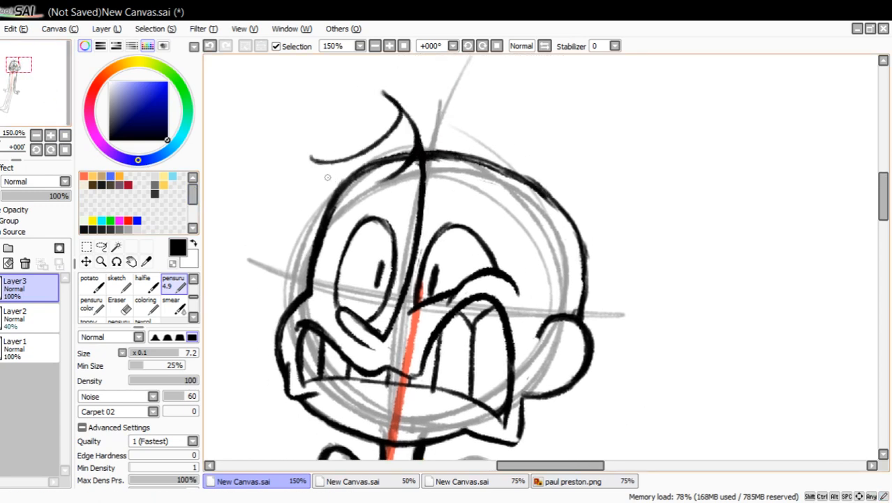
{"action": "left_click", "coordinate": [209, 46]}
{"action": "left_click_drag", "start_coordinate": [383, 94], "coordinate": [411, 142]}
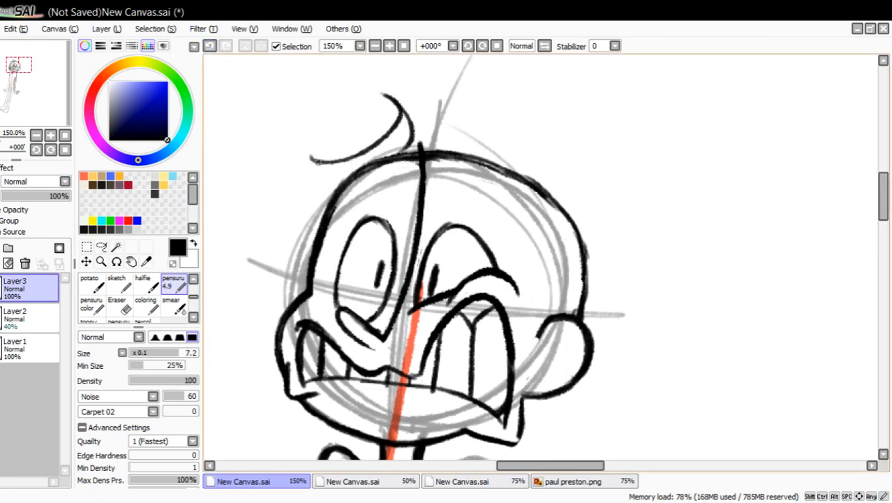
{"action": "mouse_move", "coordinate": [318, 162]}
{"action": "left_mouse_down"}
{"action": "mouse_move", "coordinate": [371, 168]}
{"action": "mouse_move", "coordinate": [411, 148]}
{"action": "left_mouse_up"}
Draw a lowered, slanting eyebrow outline above the squinting eye and fill both eyebrows with black hatching.
{"action": "left_click_drag", "start_coordinate": [437, 209], "coordinate": [425, 169]}
{"action": "left_click_drag", "start_coordinate": [429, 164], "coordinate": [457, 197]}
{"action": "left_click_drag", "start_coordinate": [429, 209], "coordinate": [520, 223]}
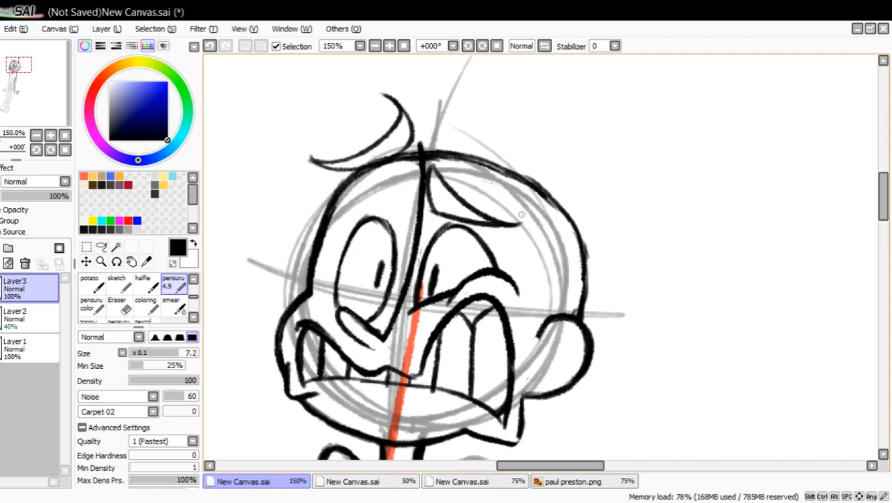
{"action": "left_click", "coordinate": [209, 45]}
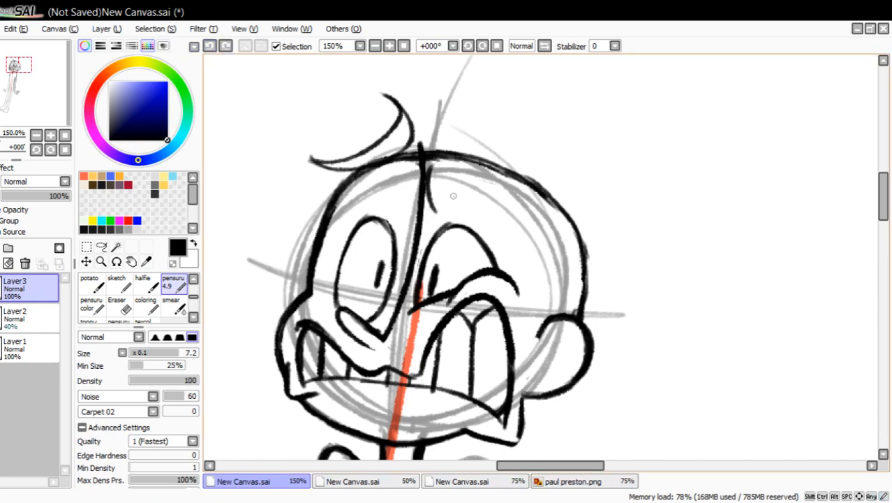
{"action": "mouse_move", "coordinate": [428, 197]}
{"action": "left_mouse_down"}
{"action": "mouse_move", "coordinate": [466, 219]}
{"action": "mouse_move", "coordinate": [504, 224]}
{"action": "mouse_move", "coordinate": [461, 219]}
{"action": "left_mouse_up"}
{"action": "mouse_move", "coordinate": [429, 169]}
{"action": "left_mouse_down"}
{"action": "mouse_move", "coordinate": [477, 211]}
{"action": "mouse_move", "coordinate": [512, 225]}
{"action": "left_mouse_up"}
{"action": "left_click_drag", "start_coordinate": [447, 215], "coordinate": [492, 223]}
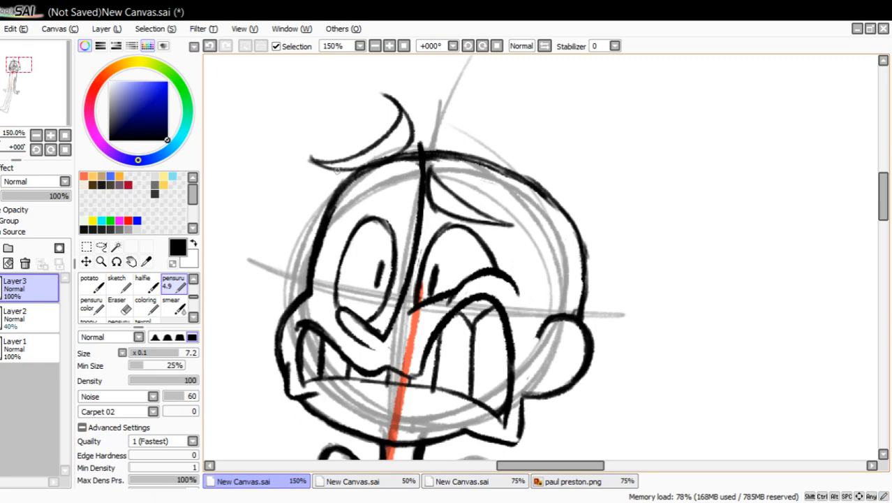
{"action": "mouse_move", "coordinate": [337, 170]}
{"action": "left_mouse_down"}
{"action": "mouse_move", "coordinate": [373, 161]}
{"action": "mouse_move", "coordinate": [361, 153]}
{"action": "mouse_move", "coordinate": [379, 144]}
{"action": "mouse_move", "coordinate": [398, 148]}
{"action": "mouse_move", "coordinate": [406, 121]}
{"action": "left_mouse_up"}
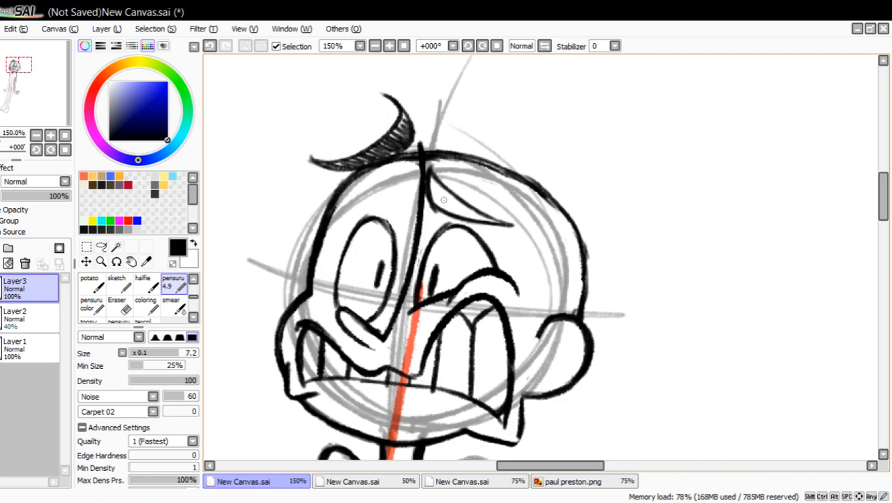
{"action": "mouse_move", "coordinate": [443, 200]}
{"action": "left_mouse_down"}
{"action": "mouse_move", "coordinate": [489, 220]}
{"action": "mouse_move", "coordinate": [447, 202]}
{"action": "mouse_move", "coordinate": [432, 182]}
{"action": "left_mouse_up"}
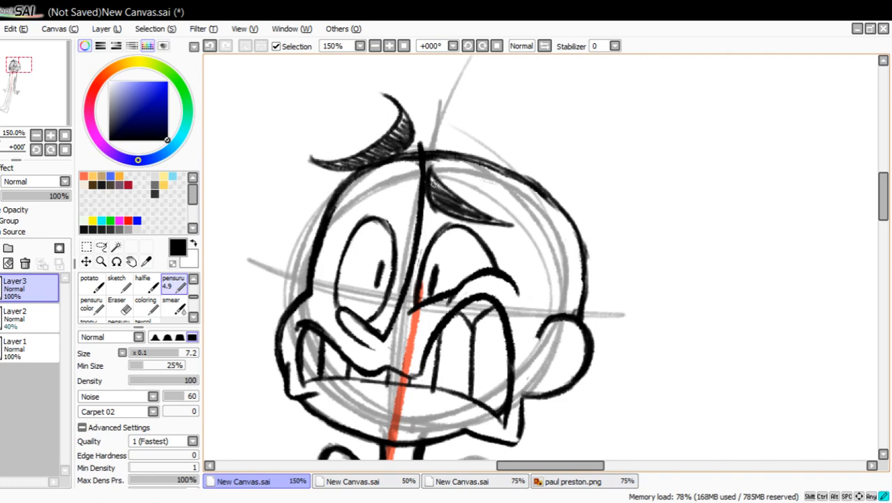
Mark the raised eyebrow with an upward arrow and the lowered one with a downward arrow, and undo both arrows.
{"action": "mouse_move", "coordinate": [272, 202]}
{"action": "left_mouse_down"}
{"action": "mouse_move", "coordinate": [262, 126]}
{"action": "mouse_move", "coordinate": [274, 103]}
{"action": "left_mouse_up"}
{"action": "mouse_move", "coordinate": [258, 139]}
{"action": "left_mouse_down"}
{"action": "mouse_move", "coordinate": [274, 95]}
{"action": "mouse_move", "coordinate": [285, 114]}
{"action": "left_mouse_up"}
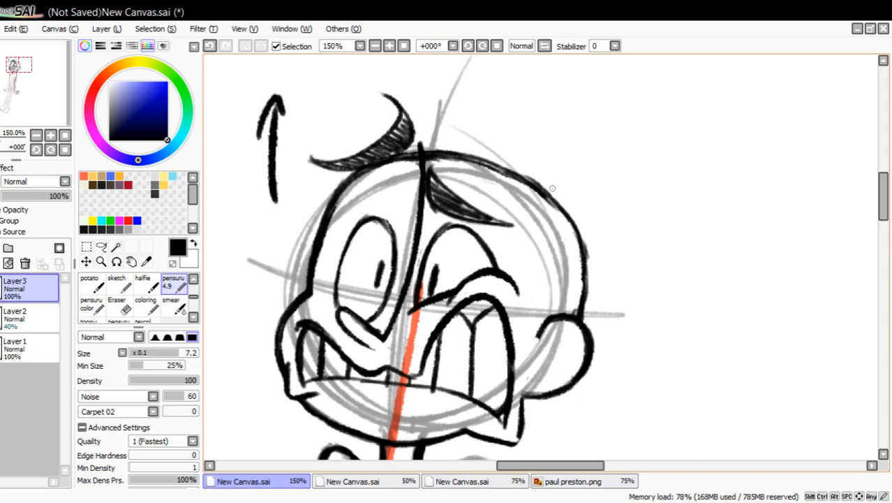
{"action": "mouse_move", "coordinate": [548, 146]}
{"action": "left_mouse_down"}
{"action": "mouse_move", "coordinate": [548, 233]}
{"action": "mouse_move", "coordinate": [566, 202]}
{"action": "left_mouse_up"}
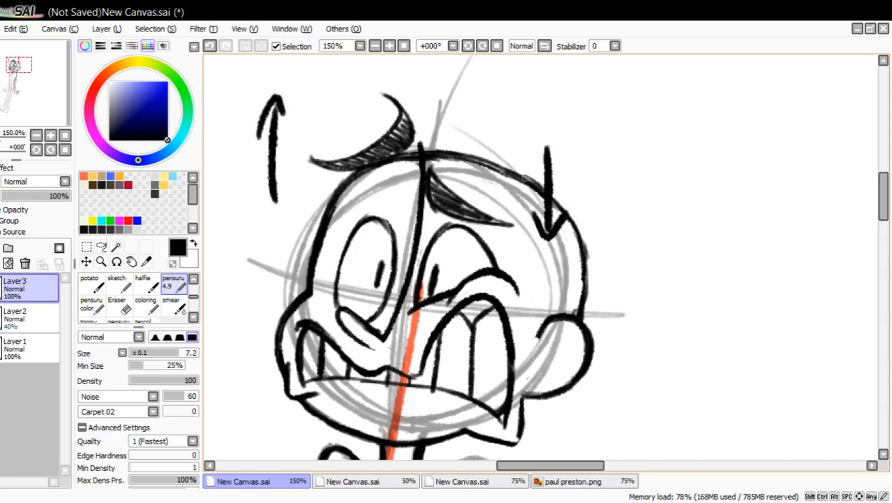
{"action": "left_click", "coordinate": [209, 45]}
{"action": "left_click", "coordinate": [209, 45]}
{"action": "left_click", "coordinate": [209, 45]}
{"action": "left_click", "coordinate": [209, 45]}
{"action": "left_click", "coordinate": [209, 45]}
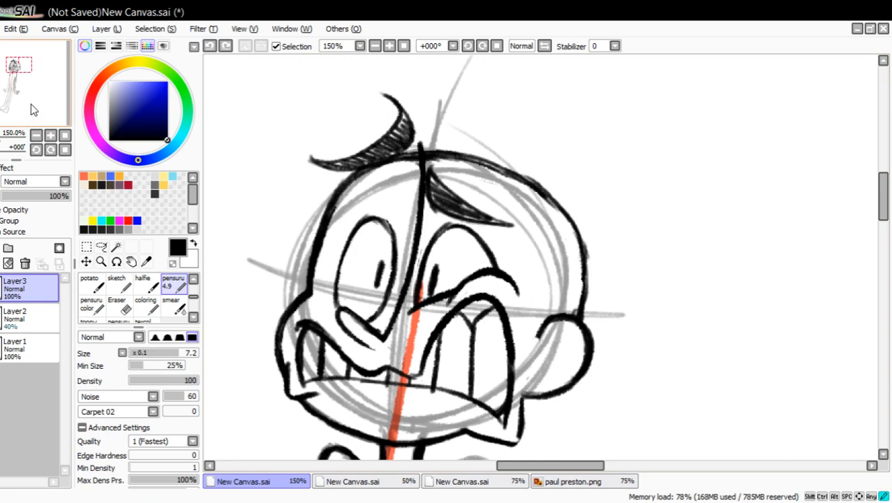
Add a new layer above Layer3 and pick the orange-red swatch as the drawing color for the hair.
{"action": "left_click_drag", "start_coordinate": [30, 104], "coordinate": [18, 103]}
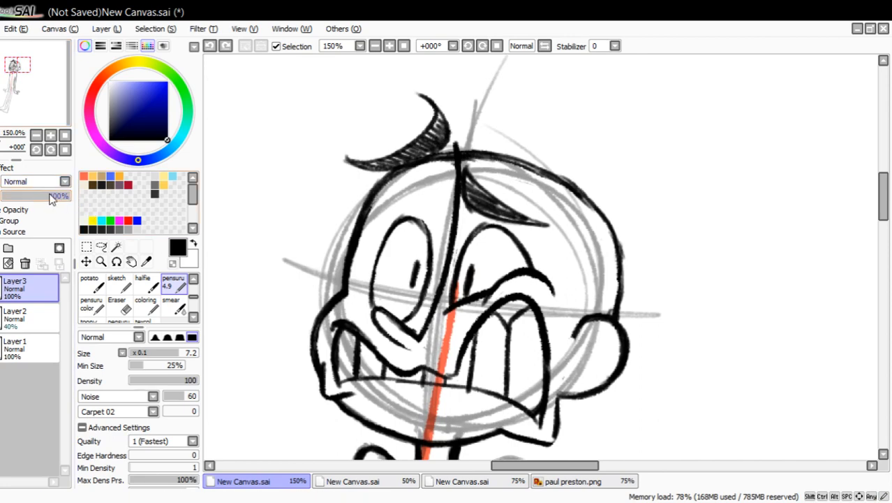
{"action": "left_click", "coordinate": [0, 248]}
{"action": "left_click", "coordinate": [129, 219]}
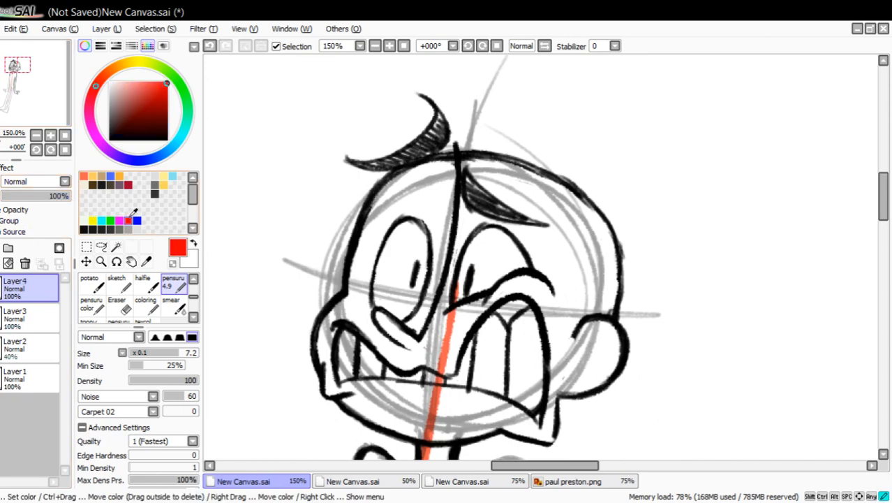
{"action": "left_click", "coordinate": [84, 176]}
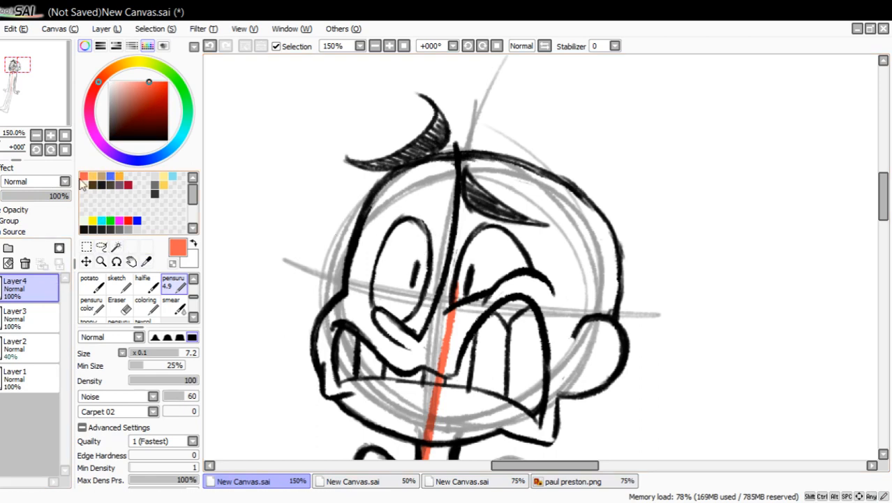
{"action": "left_click", "coordinate": [482, 481]}
{"action": "left_click", "coordinate": [564, 482]}
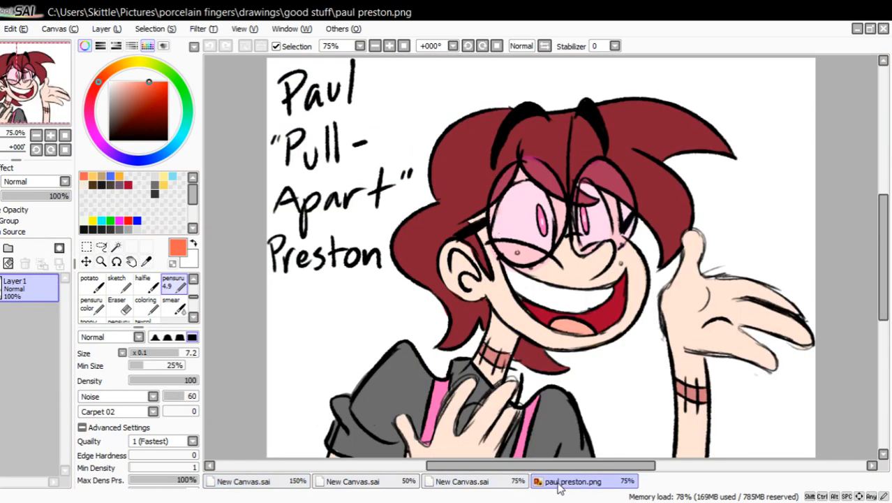
{"action": "left_click", "coordinate": [545, 46]}
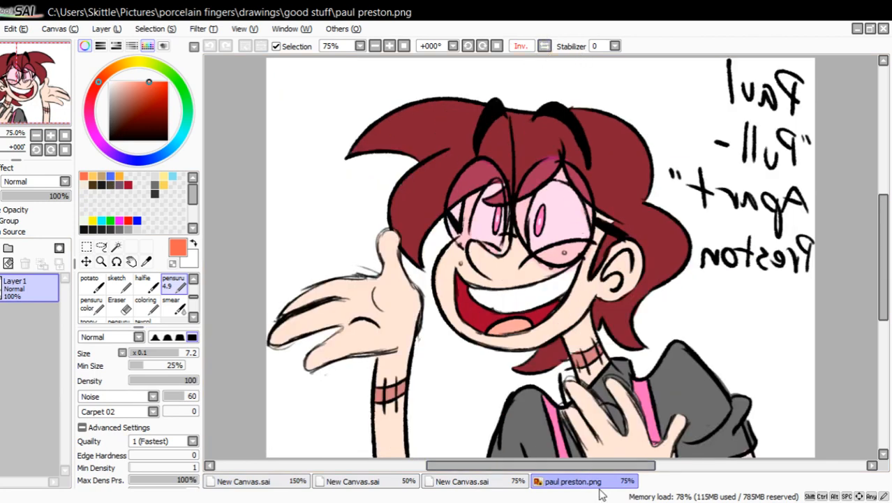
{"action": "left_click", "coordinate": [511, 482]}
{"action": "left_click", "coordinate": [302, 481]}
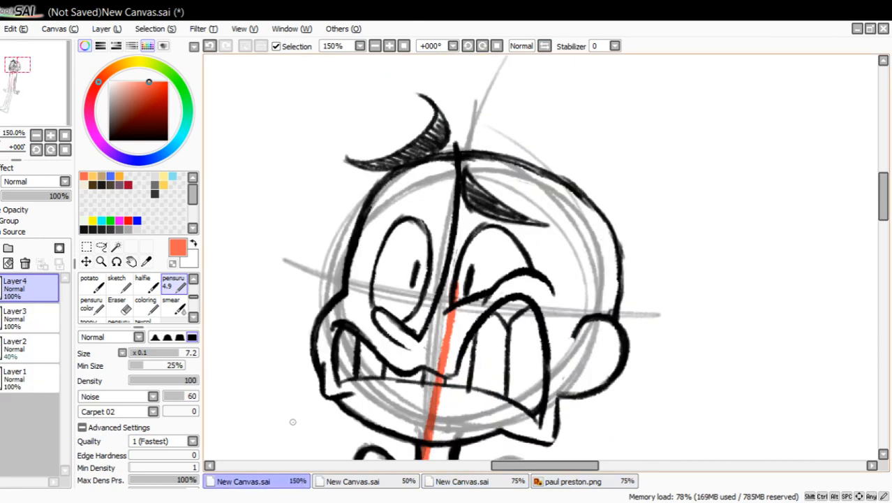
Try windswept hair with upturned front locks and flicked-out back strands around the head, and clear Layer4.
{"action": "mouse_move", "coordinate": [375, 144]}
{"action": "left_mouse_down"}
{"action": "mouse_move", "coordinate": [278, 307]}
{"action": "mouse_move", "coordinate": [412, 194]}
{"action": "left_mouse_up"}
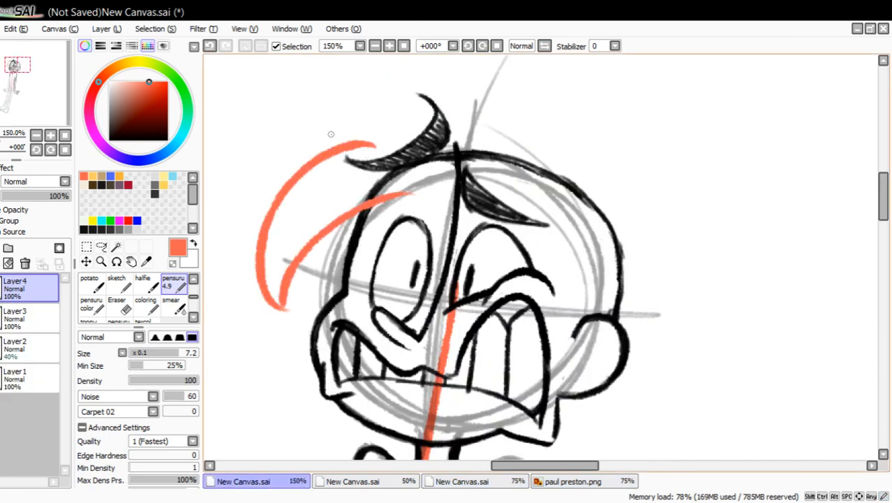
{"action": "mouse_move", "coordinate": [311, 138]}
{"action": "left_mouse_down"}
{"action": "mouse_move", "coordinate": [320, 57]}
{"action": "mouse_move", "coordinate": [581, 104]}
{"action": "mouse_move", "coordinate": [626, 213]}
{"action": "mouse_move", "coordinate": [696, 260]}
{"action": "mouse_move", "coordinate": [662, 337]}
{"action": "left_mouse_up"}
{"action": "left_click_drag", "start_coordinate": [603, 393], "coordinate": [587, 448]}
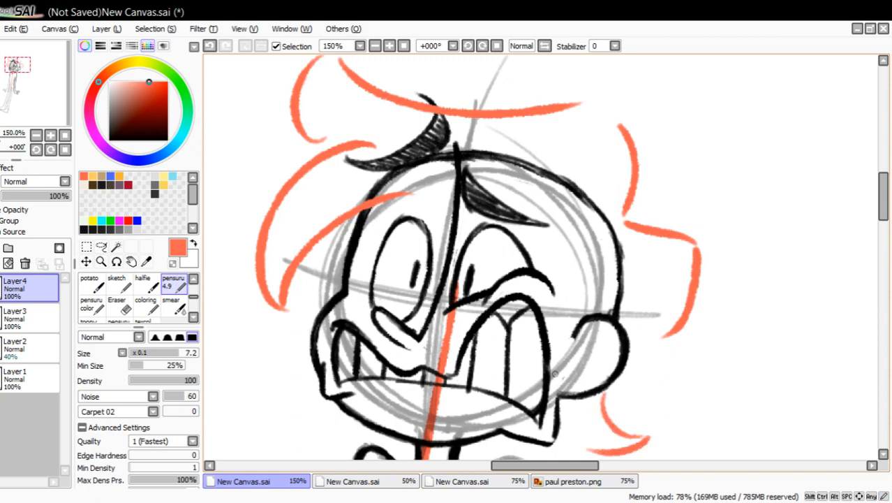
{"action": "mouse_move", "coordinate": [36, 99]}
{"action": "left_mouse_down"}
{"action": "mouse_move", "coordinate": [19, 99]}
{"action": "mouse_move", "coordinate": [18, 86]}
{"action": "left_mouse_up"}
{"action": "left_click", "coordinate": [10, 262]}
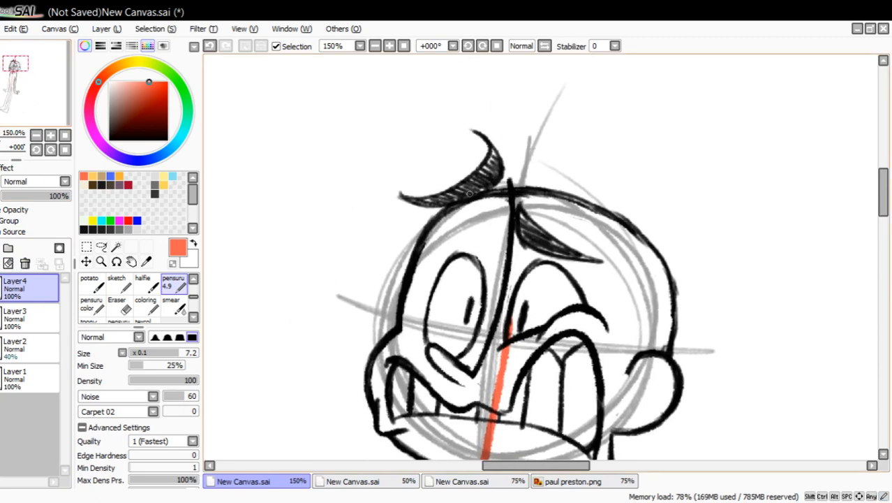
Try flat, drooping hair hugging the skull with a jagged fringe across the face, and clear Layer4.
{"action": "left_click_drag", "start_coordinate": [477, 180], "coordinate": [380, 282]}
{"action": "left_click_drag", "start_coordinate": [428, 336], "coordinate": [396, 252]}
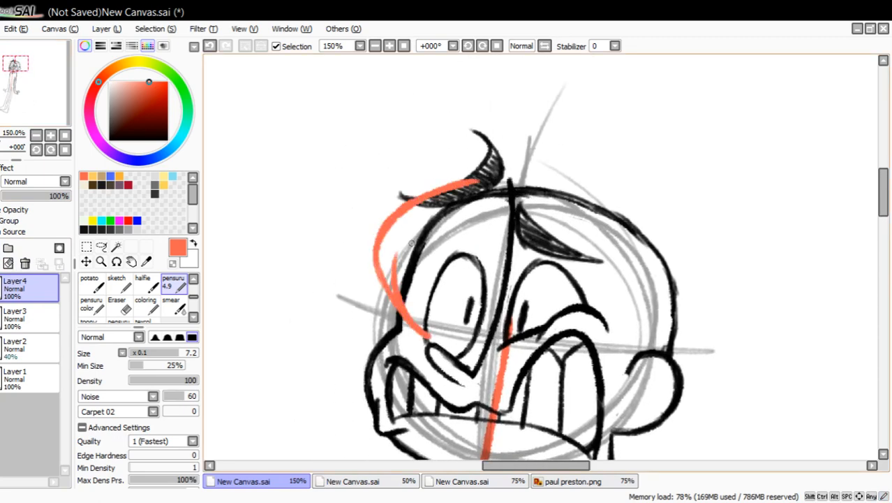
{"action": "left_click", "coordinate": [8, 263]}
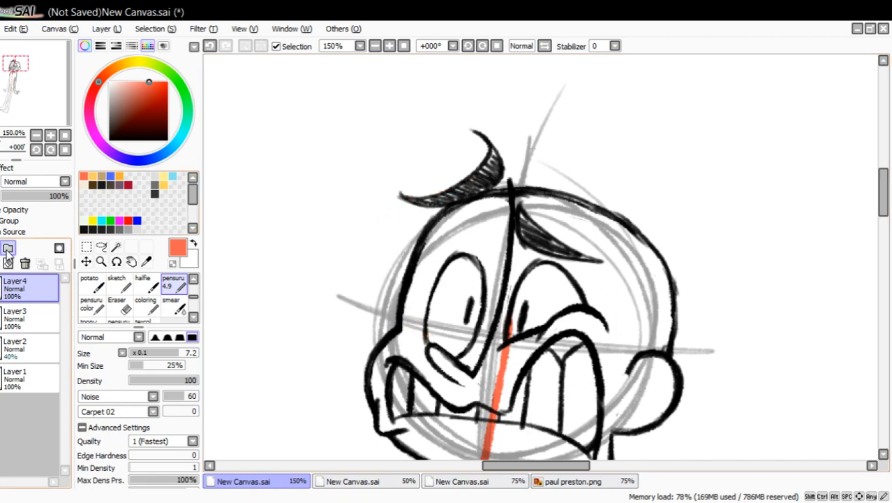
{"action": "mouse_move", "coordinate": [532, 173]}
{"action": "left_mouse_down"}
{"action": "mouse_move", "coordinate": [406, 219]}
{"action": "mouse_move", "coordinate": [431, 341]}
{"action": "mouse_move", "coordinate": [447, 235]}
{"action": "mouse_move", "coordinate": [511, 241]}
{"action": "mouse_move", "coordinate": [518, 320]}
{"action": "mouse_move", "coordinate": [500, 419]}
{"action": "mouse_move", "coordinate": [614, 274]}
{"action": "mouse_move", "coordinate": [623, 378]}
{"action": "left_mouse_up"}
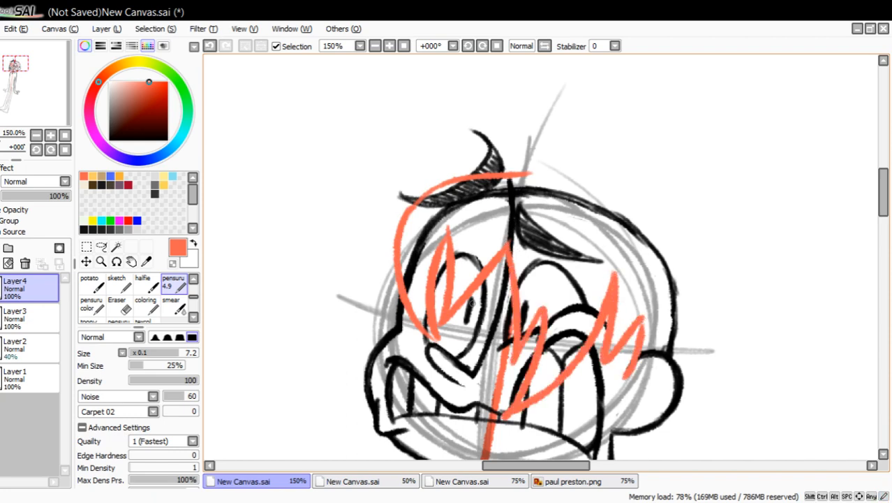
{"action": "mouse_move", "coordinate": [393, 278]}
{"action": "left_mouse_down"}
{"action": "mouse_move", "coordinate": [385, 307]}
{"action": "mouse_move", "coordinate": [365, 314]}
{"action": "left_mouse_up"}
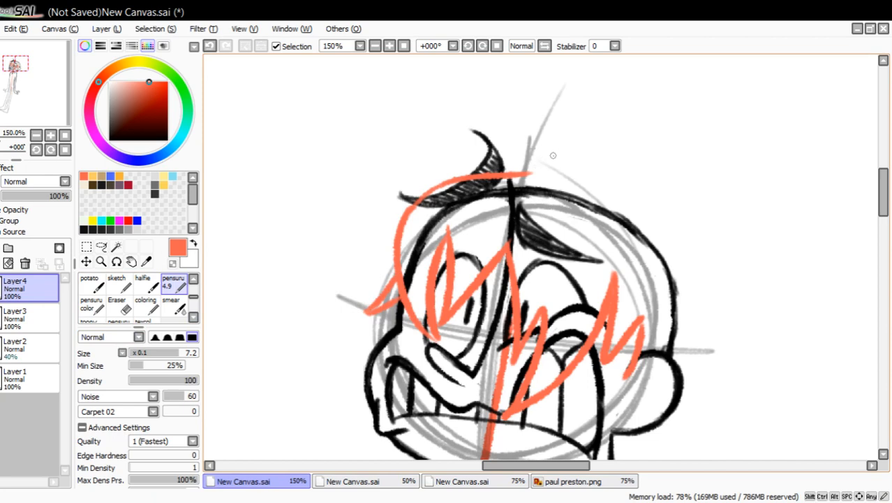
{"action": "mouse_move", "coordinate": [524, 174]}
{"action": "left_mouse_down"}
{"action": "mouse_move", "coordinate": [575, 174]}
{"action": "mouse_move", "coordinate": [565, 183]}
{"action": "mouse_move", "coordinate": [659, 218]}
{"action": "mouse_move", "coordinate": [671, 263]}
{"action": "mouse_move", "coordinate": [707, 289]}
{"action": "left_mouse_up"}
{"action": "left_click_drag", "start_coordinate": [717, 296], "coordinate": [694, 361]}
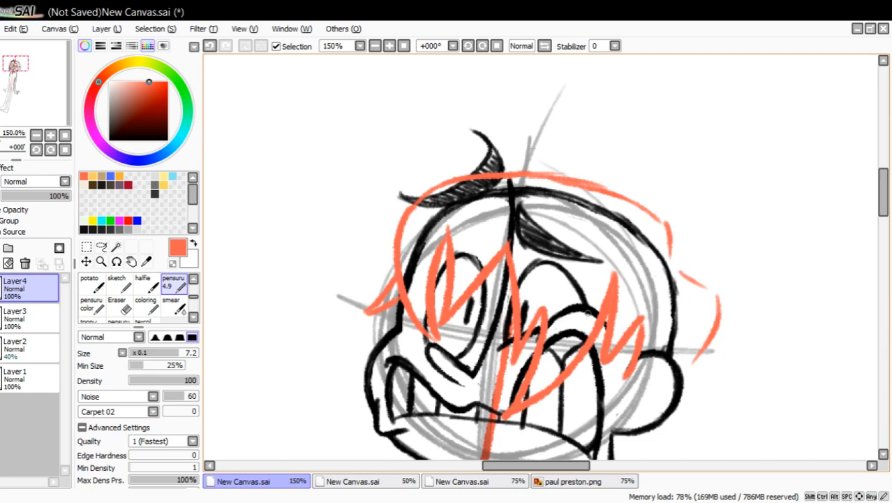
{"action": "left_click", "coordinate": [9, 263]}
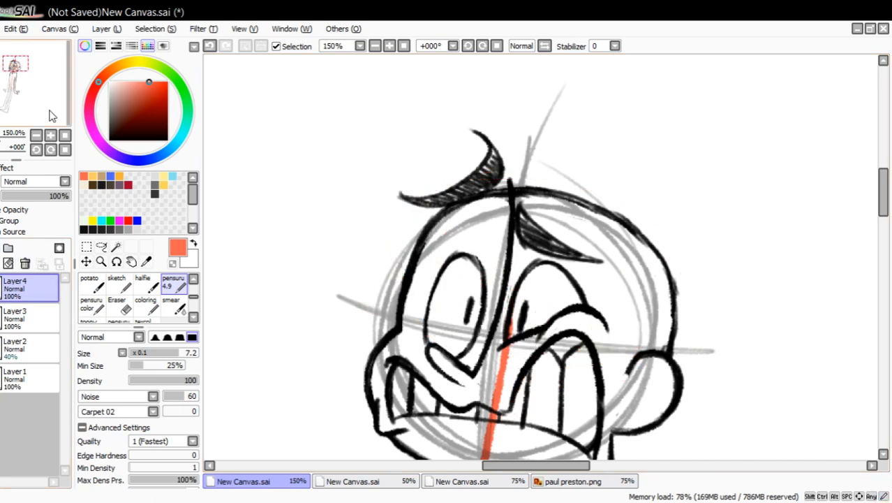
Try two large curved front locks with a line sweeping back over the raised eyebrow, and remove the strokes.
{"action": "left_click_drag", "start_coordinate": [50, 110], "coordinate": [53, 109]}
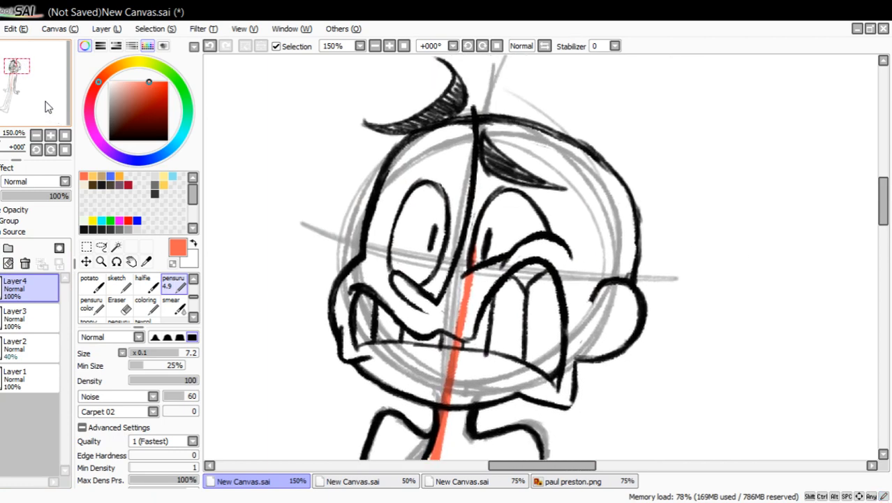
{"action": "left_click_drag", "start_coordinate": [47, 102], "coordinate": [46, 92]}
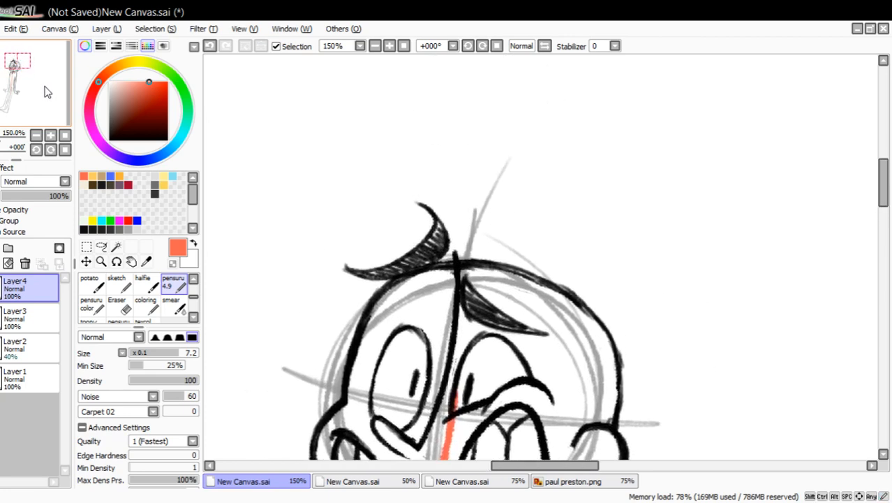
{"action": "left_click", "coordinate": [562, 481]}
{"action": "left_click", "coordinate": [565, 482]}
{"action": "mouse_move", "coordinate": [367, 253]}
{"action": "left_mouse_down"}
{"action": "mouse_move", "coordinate": [302, 411]}
{"action": "mouse_move", "coordinate": [404, 327]}
{"action": "left_mouse_up"}
{"action": "mouse_move", "coordinate": [326, 261]}
{"action": "left_mouse_down"}
{"action": "mouse_move", "coordinate": [344, 127]}
{"action": "mouse_move", "coordinate": [441, 222]}
{"action": "left_mouse_up"}
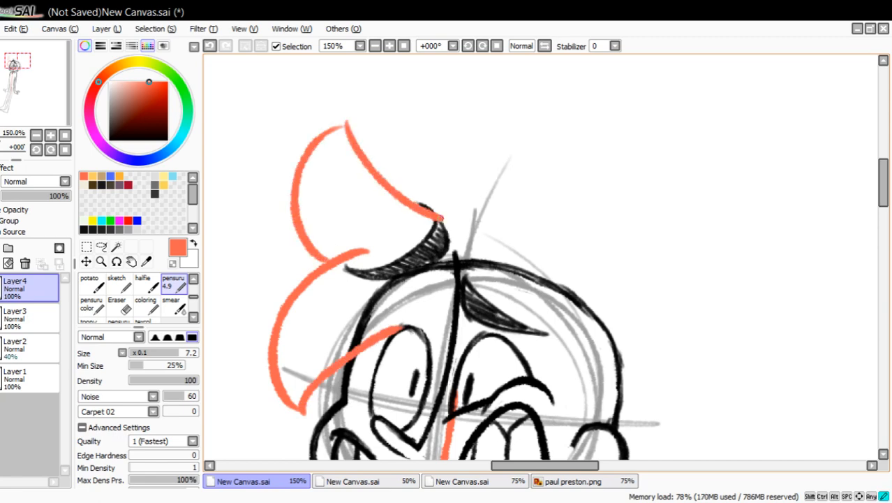
{"action": "left_click", "coordinate": [571, 481]}
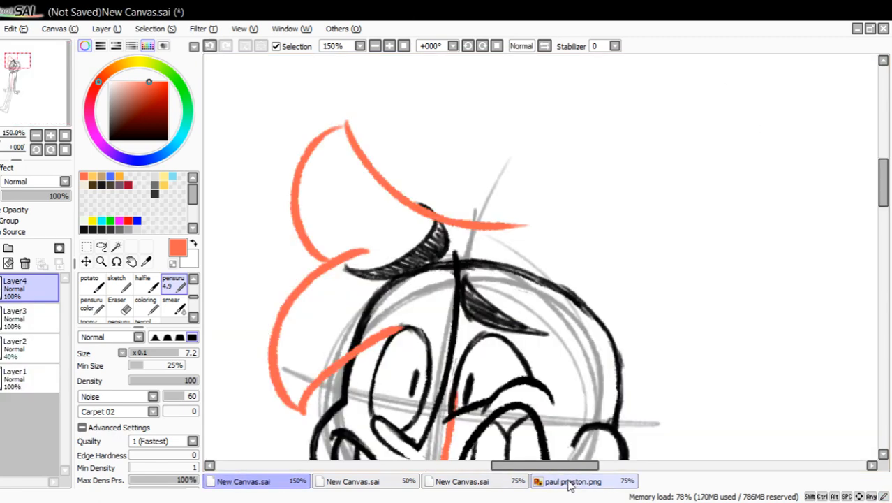
{"action": "left_click", "coordinate": [209, 47]}
{"action": "left_click", "coordinate": [209, 46]}
{"action": "left_click", "coordinate": [209, 46]}
{"action": "left_click", "coordinate": [209, 46]}
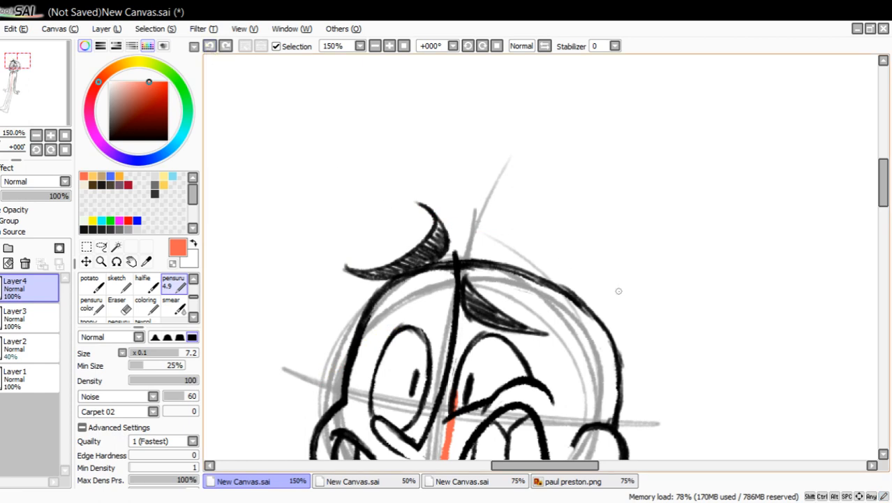
Sketch a tall upturned front lock with the top hairline and a second large lock curving beside the face, and clean their junction.
{"action": "mouse_move", "coordinate": [643, 307]}
{"action": "left_mouse_down"}
{"action": "mouse_move", "coordinate": [527, 230]}
{"action": "mouse_move", "coordinate": [323, 163]}
{"action": "mouse_move", "coordinate": [318, 145]}
{"action": "mouse_move", "coordinate": [325, 298]}
{"action": "mouse_move", "coordinate": [299, 159]}
{"action": "left_mouse_up"}
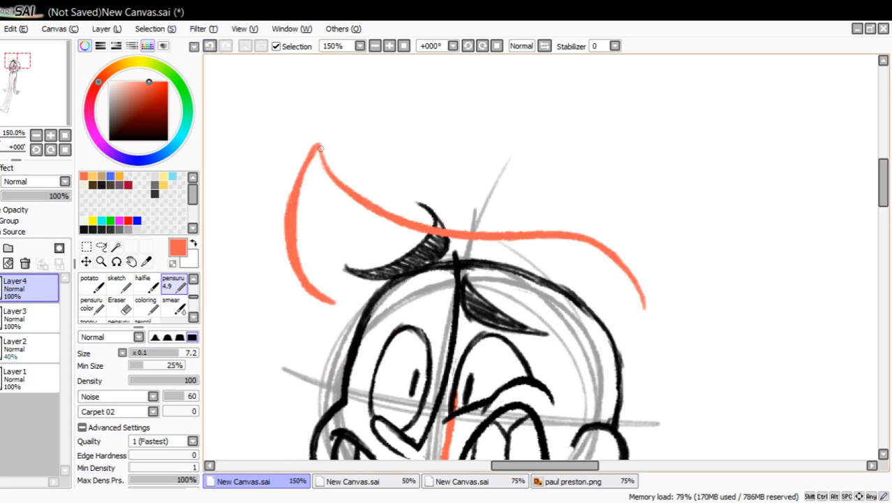
{"action": "left_click_drag", "start_coordinate": [54, 74], "coordinate": [55, 77]}
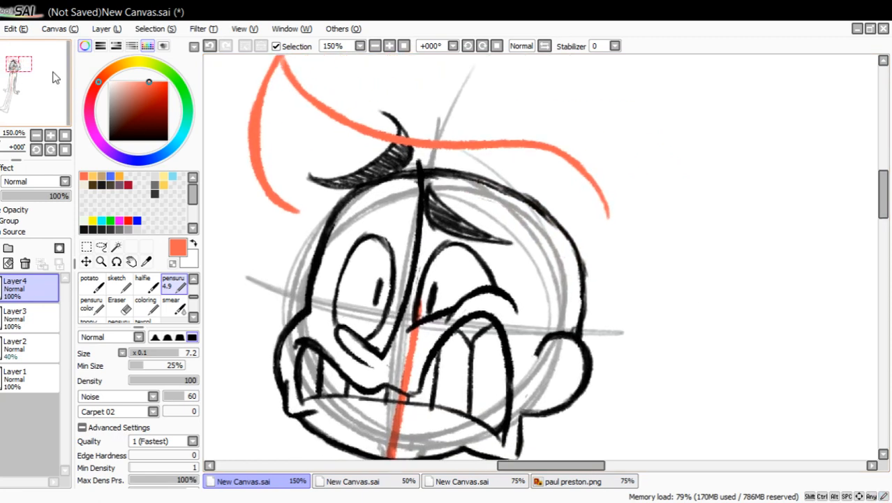
{"action": "left_click_drag", "start_coordinate": [7, 97], "coordinate": [2, 91]}
{"action": "mouse_move", "coordinate": [355, 242]}
{"action": "left_mouse_down"}
{"action": "mouse_move", "coordinate": [311, 272]}
{"action": "mouse_move", "coordinate": [309, 388]}
{"action": "mouse_move", "coordinate": [419, 305]}
{"action": "mouse_move", "coordinate": [503, 257]}
{"action": "left_mouse_up"}
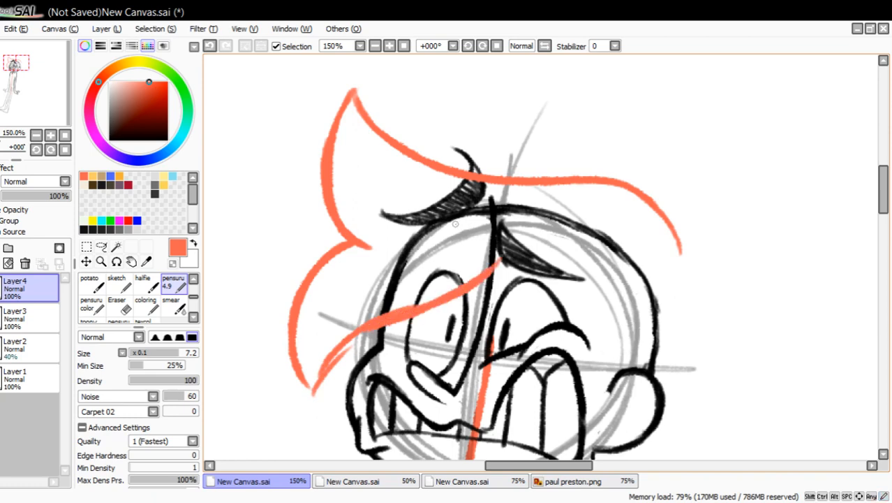
{"action": "mouse_move", "coordinate": [335, 245]}
{"action": "left_mouse_down"}
{"action": "mouse_move", "coordinate": [410, 233]}
{"action": "mouse_move", "coordinate": [391, 231]}
{"action": "mouse_move", "coordinate": [330, 267]}
{"action": "mouse_move", "coordinate": [316, 298]}
{"action": "left_mouse_up"}
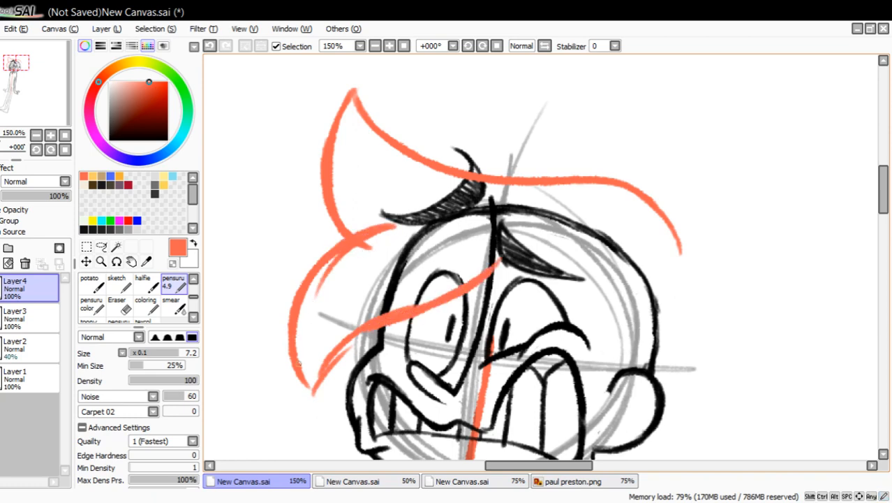
{"action": "left_click_drag", "start_coordinate": [311, 393], "coordinate": [360, 334]}
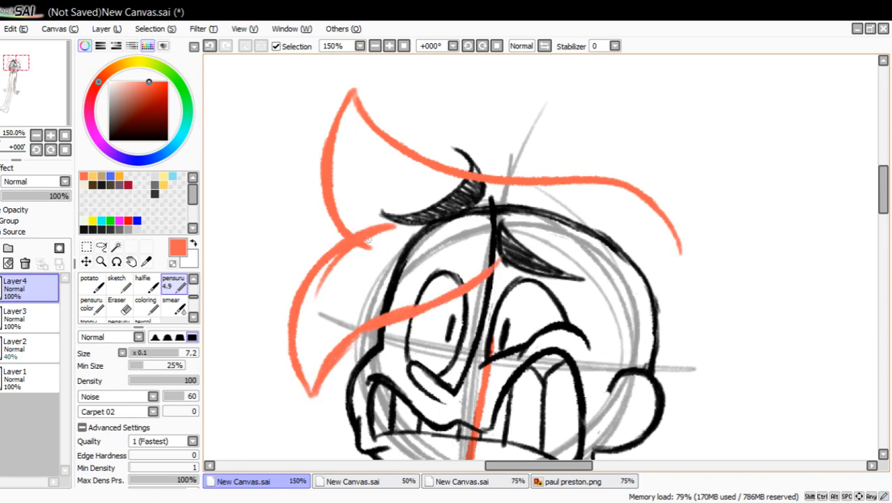
{"action": "key", "text": "e"}
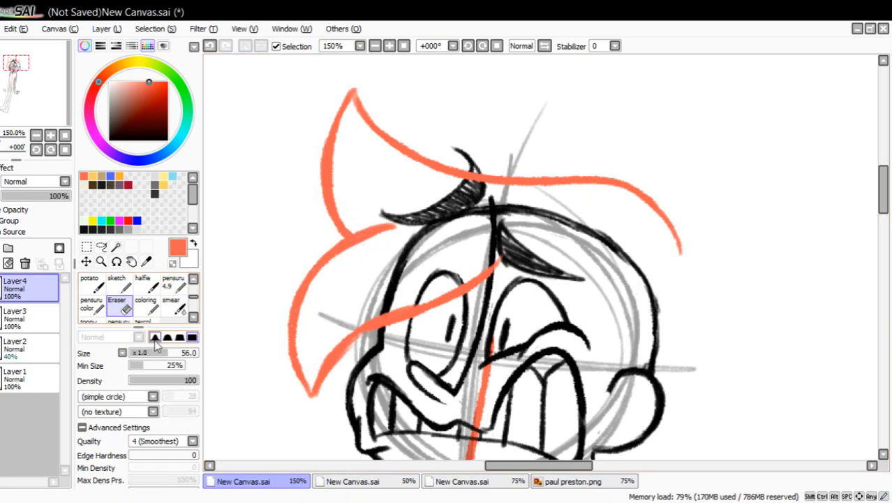
{"action": "left_click", "coordinate": [289, 481]}
{"action": "left_click", "coordinate": [289, 481]}
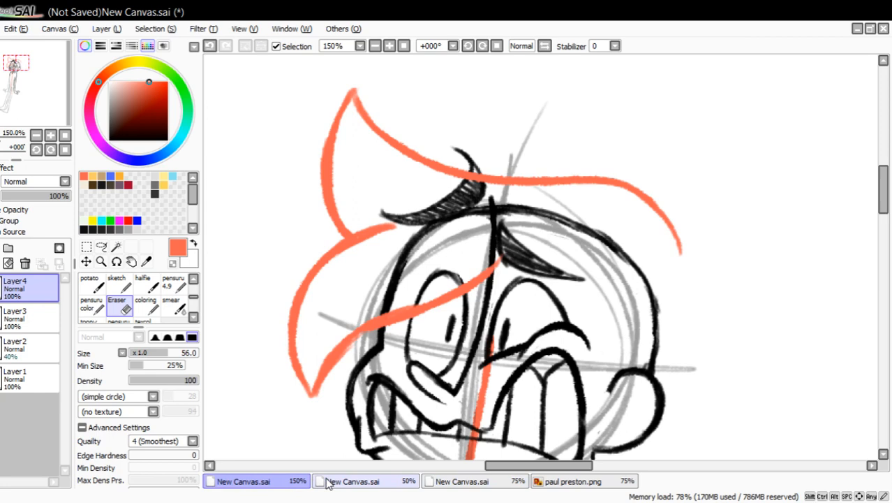
{"action": "left_click", "coordinate": [574, 485]}
{"action": "left_click", "coordinate": [575, 485]}
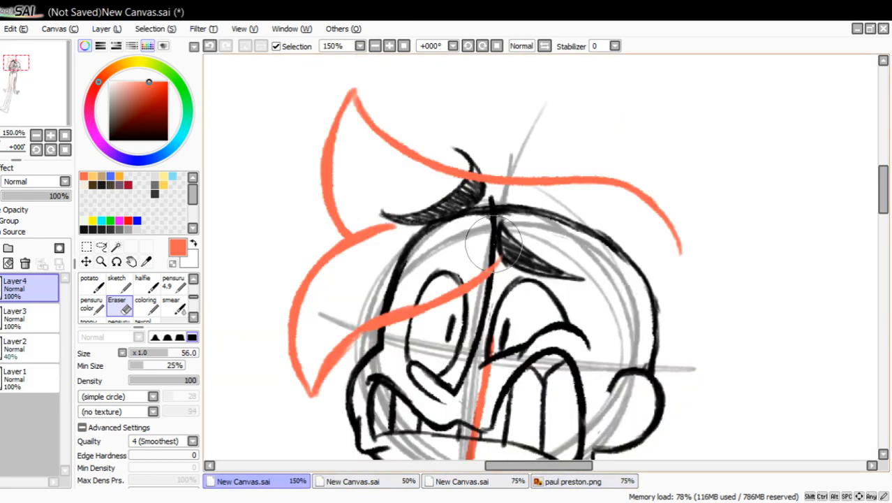
{"action": "mouse_move", "coordinate": [494, 243]}
{"action": "left_mouse_down"}
{"action": "mouse_move", "coordinate": [427, 308]}
{"action": "mouse_move", "coordinate": [498, 257]}
{"action": "left_mouse_up"}
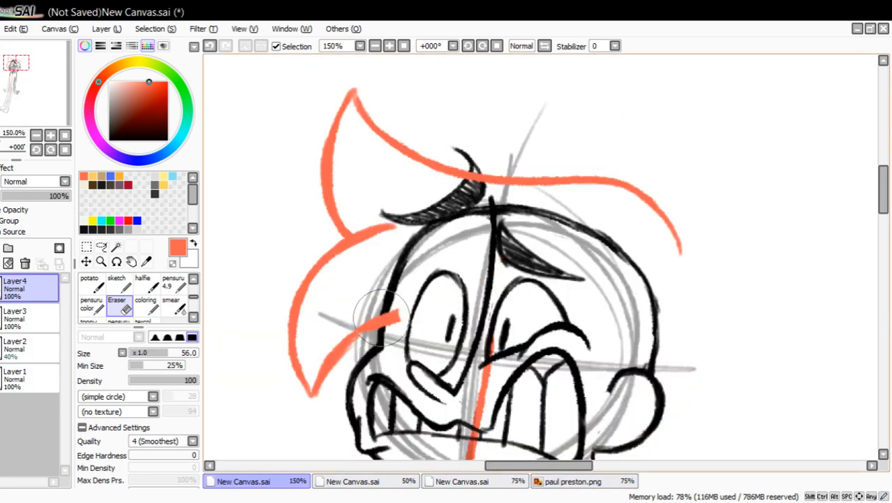
{"action": "left_click", "coordinate": [174, 284]}
{"action": "mouse_move", "coordinate": [414, 302]}
{"action": "left_mouse_down"}
{"action": "mouse_move", "coordinate": [439, 294]}
{"action": "mouse_move", "coordinate": [437, 281]}
{"action": "mouse_move", "coordinate": [486, 249]}
{"action": "mouse_move", "coordinate": [446, 338]}
{"action": "mouse_move", "coordinate": [501, 321]}
{"action": "mouse_move", "coordinate": [524, 250]}
{"action": "mouse_move", "coordinate": [609, 302]}
{"action": "mouse_move", "coordinate": [615, 383]}
{"action": "left_mouse_up"}
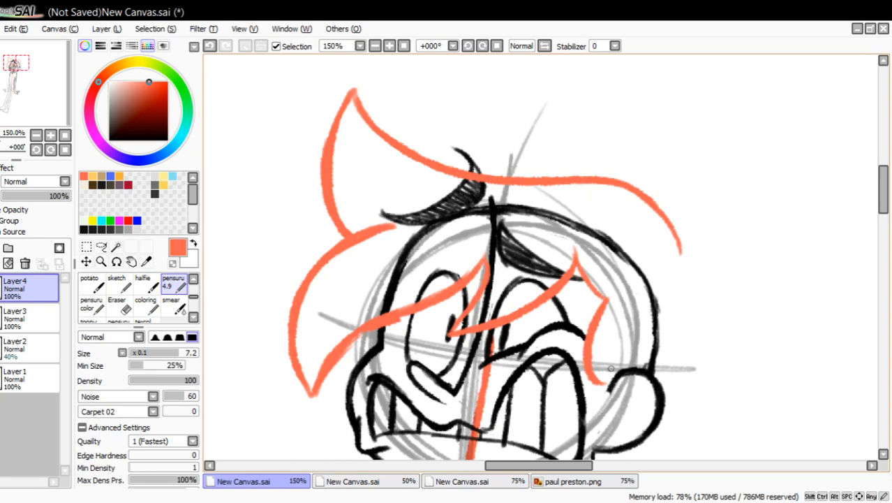
{"action": "left_click", "coordinate": [564, 482]}
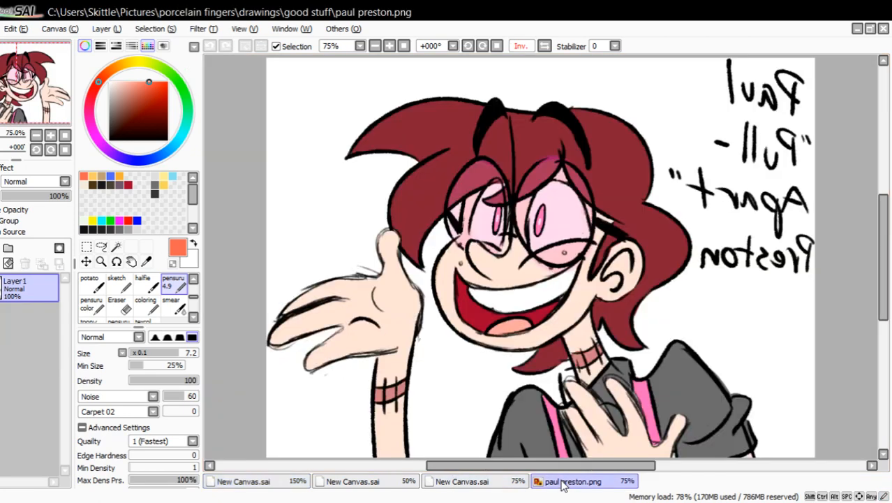
{"action": "left_click", "coordinate": [561, 483]}
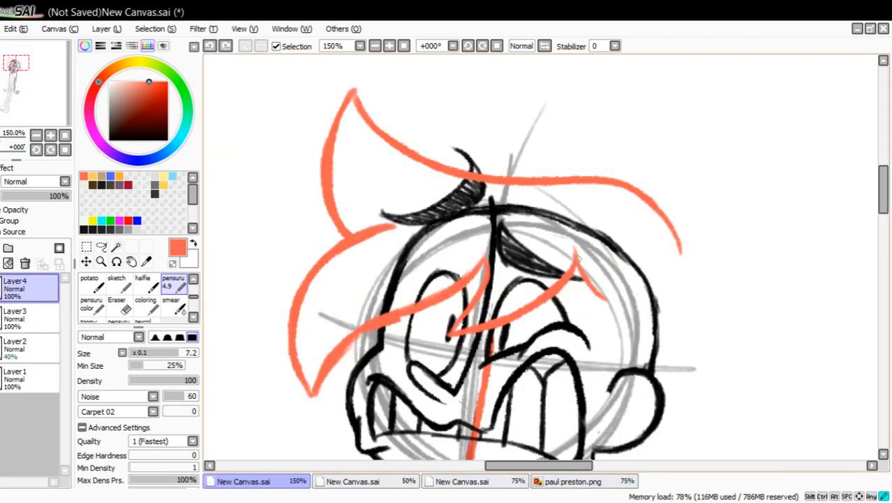
{"action": "mouse_move", "coordinate": [577, 254]}
{"action": "left_mouse_down"}
{"action": "mouse_move", "coordinate": [642, 319]}
{"action": "mouse_move", "coordinate": [604, 410]}
{"action": "left_mouse_up"}
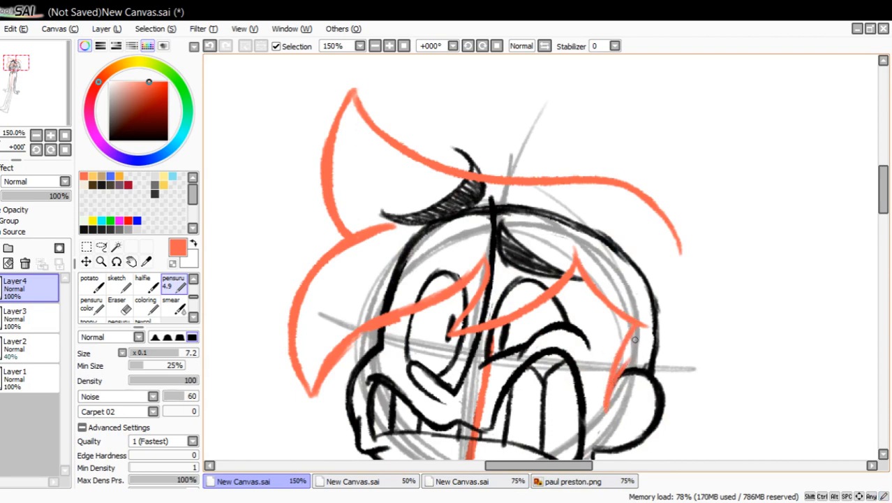
Draw the back hair as two outward waves from the crown down behind the ear, ending in a flicked tip near the shoulder.
{"action": "left_click_drag", "start_coordinate": [49, 103], "coordinate": [45, 94]}
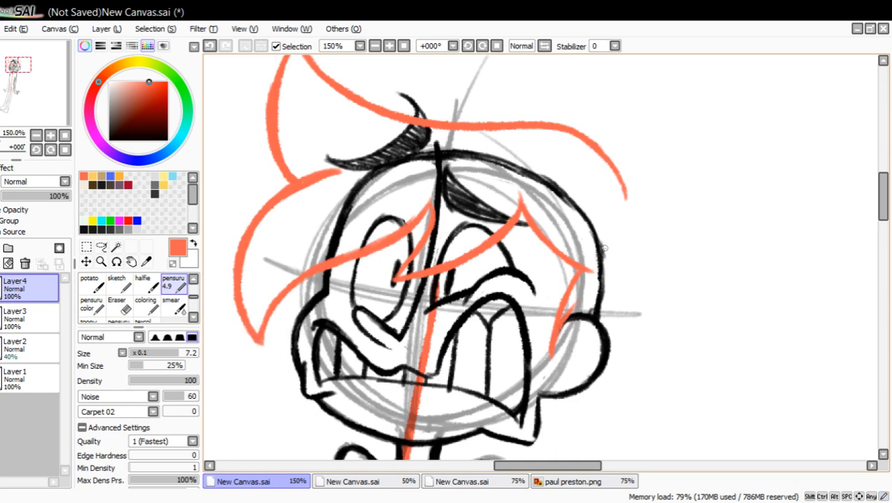
{"action": "mouse_move", "coordinate": [625, 210]}
{"action": "left_mouse_down"}
{"action": "mouse_move", "coordinate": [613, 249]}
{"action": "mouse_move", "coordinate": [643, 297]}
{"action": "mouse_move", "coordinate": [640, 347]}
{"action": "left_mouse_up"}
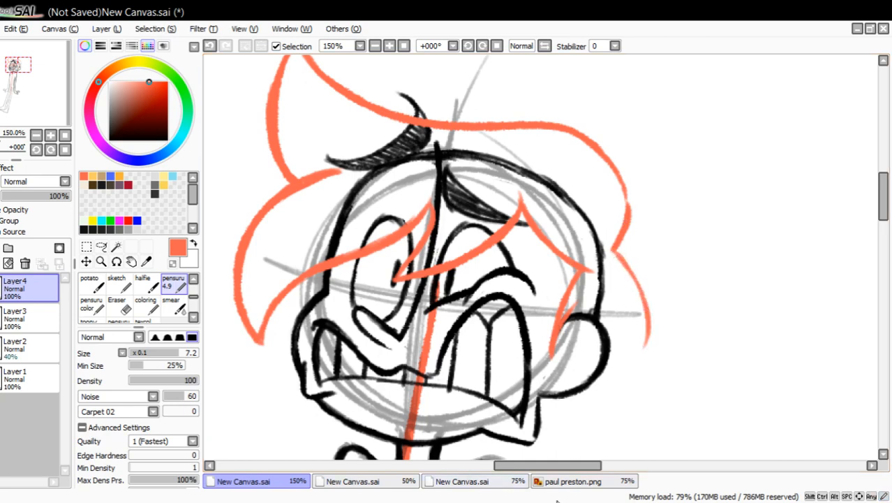
{"action": "left_click", "coordinate": [571, 483]}
{"action": "left_click", "coordinate": [571, 483]}
{"action": "left_click_drag", "start_coordinate": [25, 85], "coordinate": [17, 100]}
{"action": "mouse_move", "coordinate": [701, 221]}
{"action": "left_mouse_down"}
{"action": "mouse_move", "coordinate": [649, 308]}
{"action": "mouse_move", "coordinate": [639, 357]}
{"action": "mouse_move", "coordinate": [661, 363]}
{"action": "left_mouse_up"}
{"action": "mouse_move", "coordinate": [661, 362]}
{"action": "left_mouse_down"}
{"action": "mouse_move", "coordinate": [598, 338]}
{"action": "mouse_move", "coordinate": [610, 346]}
{"action": "mouse_move", "coordinate": [576, 324]}
{"action": "left_mouse_up"}
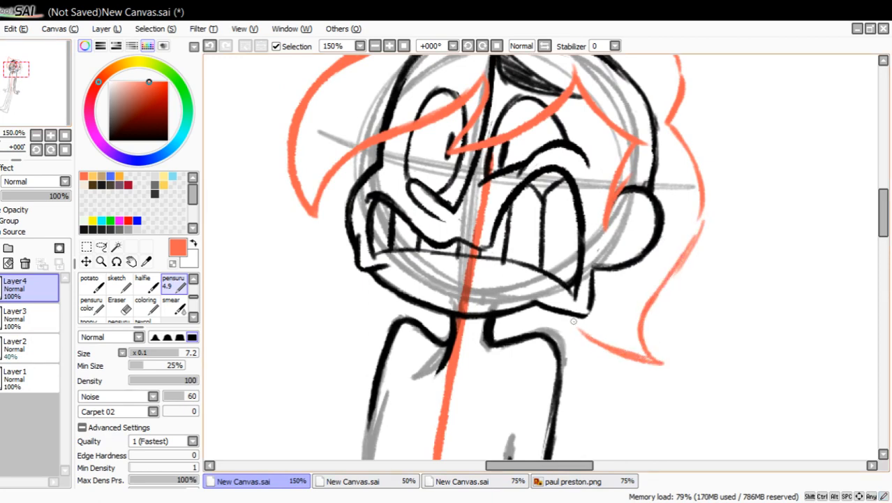
{"action": "mouse_move", "coordinate": [659, 360]}
{"action": "left_mouse_down"}
{"action": "mouse_move", "coordinate": [662, 282]}
{"action": "mouse_move", "coordinate": [702, 222]}
{"action": "mouse_move", "coordinate": [683, 203]}
{"action": "mouse_move", "coordinate": [681, 163]}
{"action": "left_mouse_up"}
Add hair tufts on both sides of the neck after checking the reference, and thicken the back hair's outline.
{"action": "left_click", "coordinate": [567, 485]}
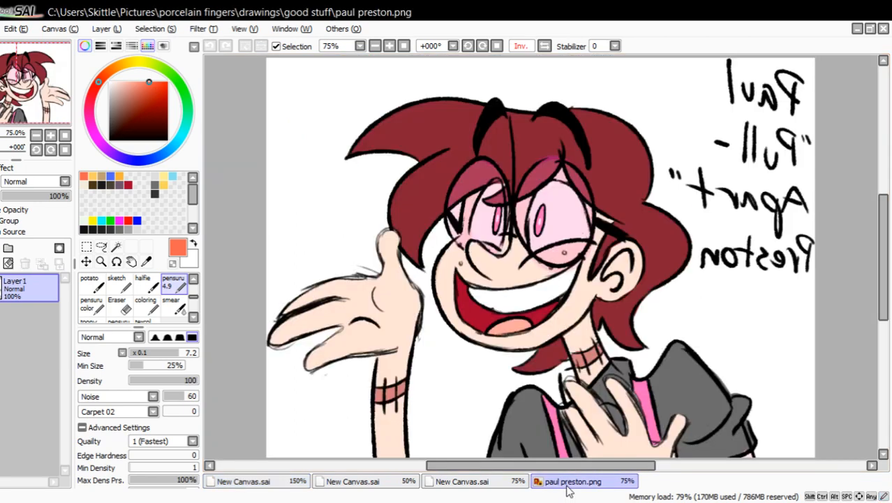
{"action": "left_click", "coordinate": [244, 481]}
{"action": "left_click_drag", "start_coordinate": [420, 303], "coordinate": [372, 322]}
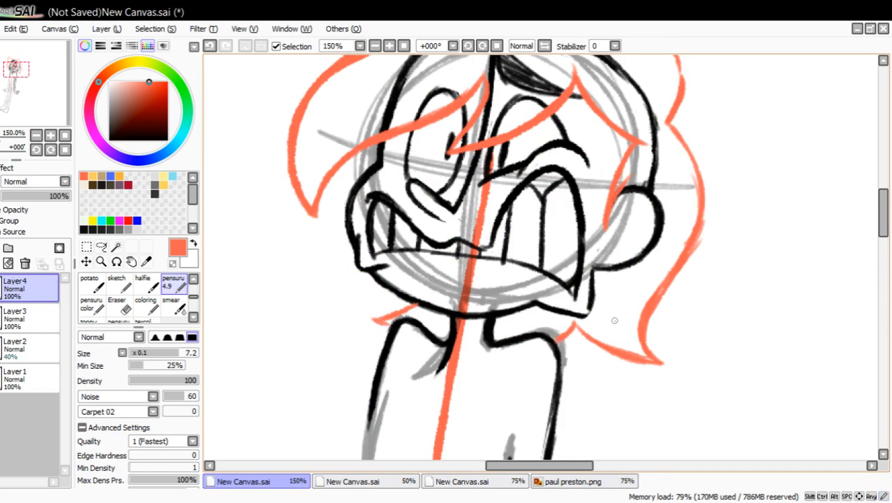
{"action": "mouse_move", "coordinate": [576, 324]}
{"action": "left_mouse_down"}
{"action": "mouse_move", "coordinate": [663, 360]}
{"action": "mouse_move", "coordinate": [647, 334]}
{"action": "left_mouse_up"}
{"action": "left_click_drag", "start_coordinate": [686, 243], "coordinate": [674, 261]}
{"action": "left_click_drag", "start_coordinate": [670, 123], "coordinate": [690, 154]}
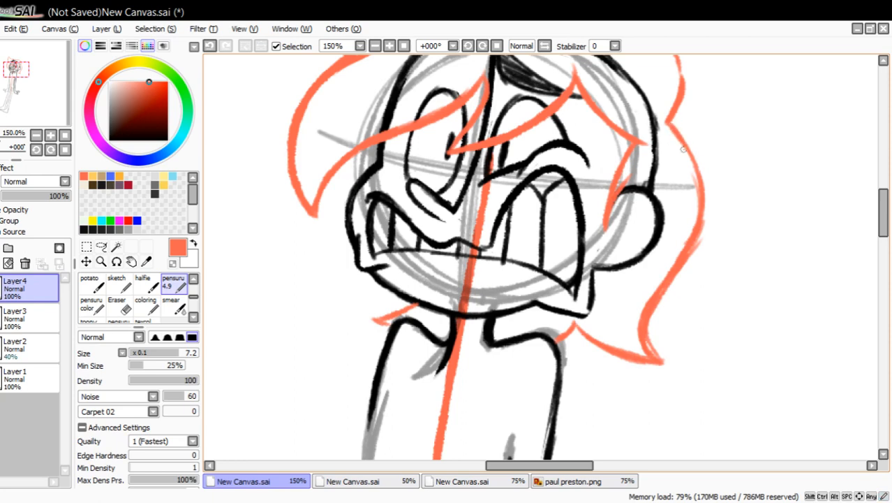
{"action": "left_click_drag", "start_coordinate": [703, 207], "coordinate": [698, 238]}
{"action": "left_click_drag", "start_coordinate": [35, 99], "coordinate": [36, 95]}
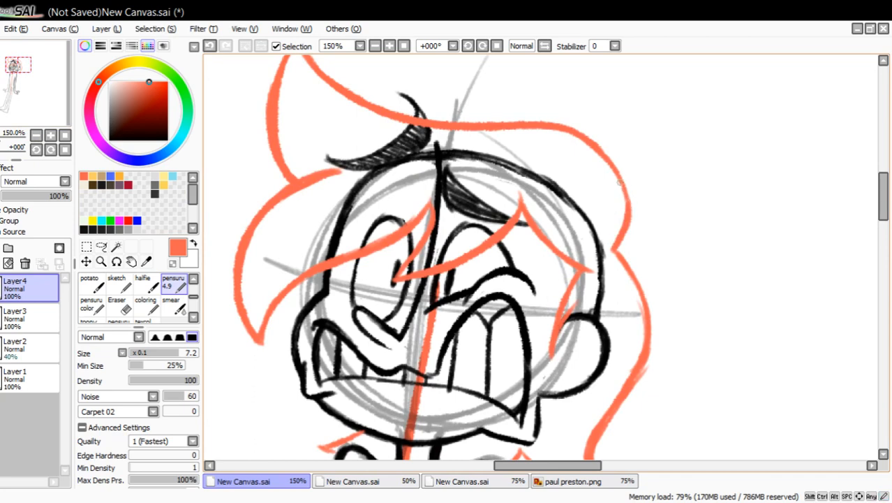
{"action": "left_click_drag", "start_coordinate": [620, 183], "coordinate": [622, 221]}
Erase the back hair's lower part and redraw it as a shorter pointed flick, with smaller tufts at the neck.
{"action": "mouse_move", "coordinate": [60, 105]}
{"action": "left_mouse_down"}
{"action": "mouse_move", "coordinate": [55, 122]}
{"action": "mouse_move", "coordinate": [54, 110]}
{"action": "left_mouse_up"}
{"action": "left_click", "coordinate": [121, 307]}
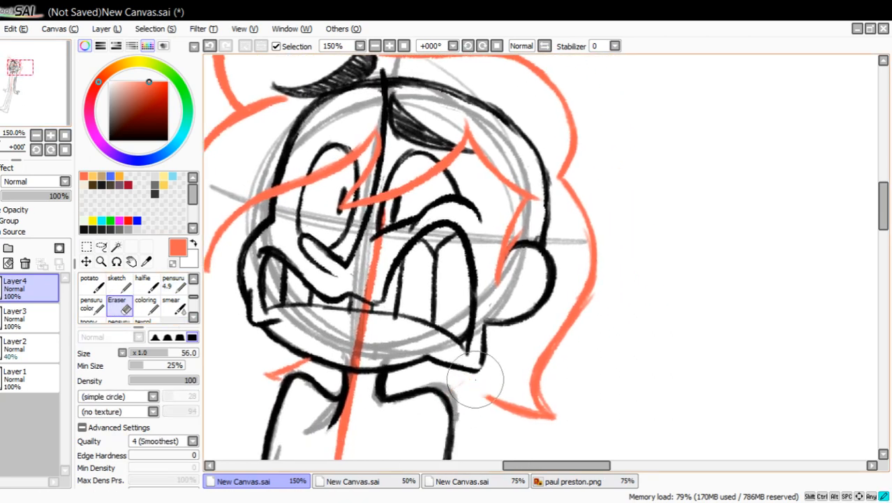
{"action": "mouse_move", "coordinate": [447, 385]}
{"action": "left_mouse_down"}
{"action": "mouse_move", "coordinate": [554, 428]}
{"action": "mouse_move", "coordinate": [590, 279]}
{"action": "left_mouse_up"}
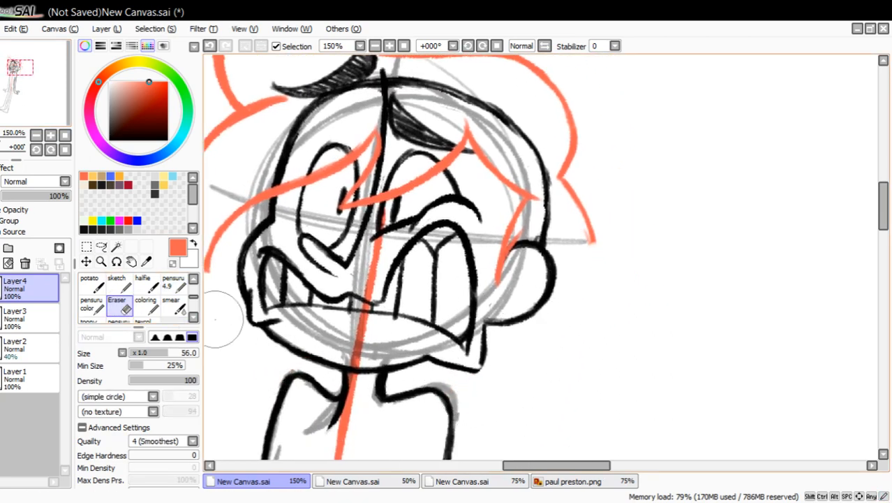
{"action": "left_click", "coordinate": [173, 283]}
{"action": "mouse_move", "coordinate": [597, 243]}
{"action": "left_mouse_down"}
{"action": "mouse_move", "coordinate": [590, 279]}
{"action": "mouse_move", "coordinate": [546, 342]}
{"action": "mouse_move", "coordinate": [538, 389]}
{"action": "left_mouse_up"}
{"action": "mouse_move", "coordinate": [506, 342]}
{"action": "left_mouse_down"}
{"action": "mouse_move", "coordinate": [537, 386]}
{"action": "mouse_move", "coordinate": [597, 251]}
{"action": "mouse_move", "coordinate": [447, 395]}
{"action": "left_mouse_up"}
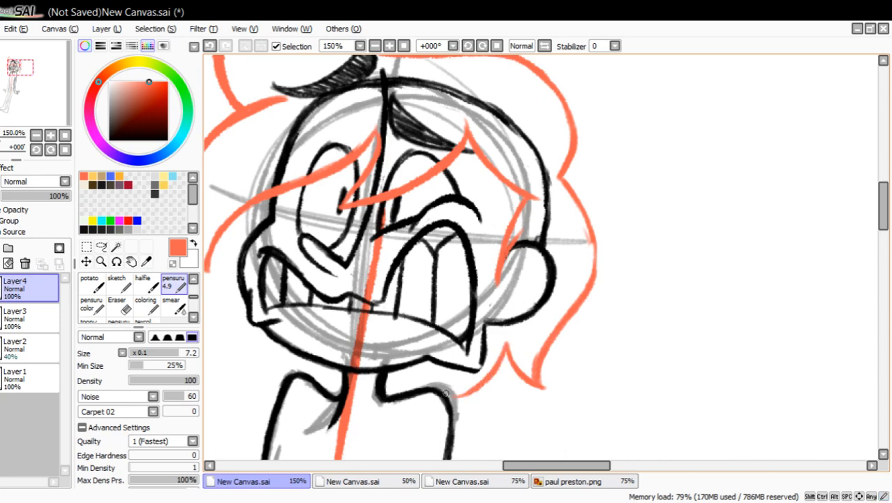
{"action": "left_click_drag", "start_coordinate": [290, 363], "coordinate": [344, 367]}
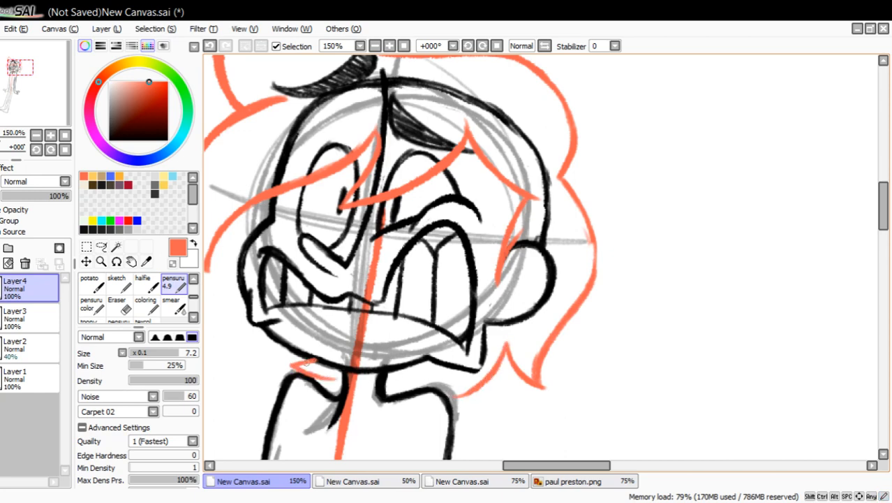
{"action": "left_click_drag", "start_coordinate": [47, 114], "coordinate": [40, 116]}
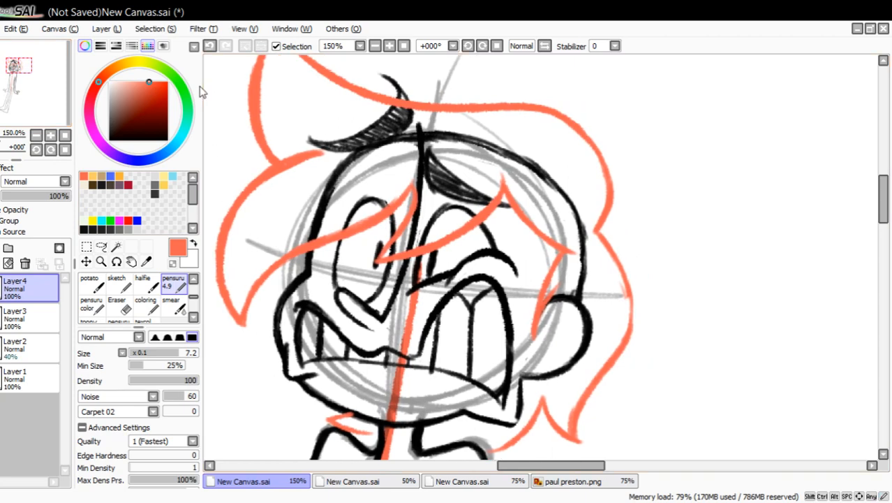
{"action": "left_click_drag", "start_coordinate": [40, 110], "coordinate": [42, 89]}
{"action": "mouse_move", "coordinate": [663, 277]}
{"action": "left_mouse_down"}
{"action": "mouse_move", "coordinate": [665, 318]}
{"action": "mouse_move", "coordinate": [668, 309]}
{"action": "left_mouse_up"}
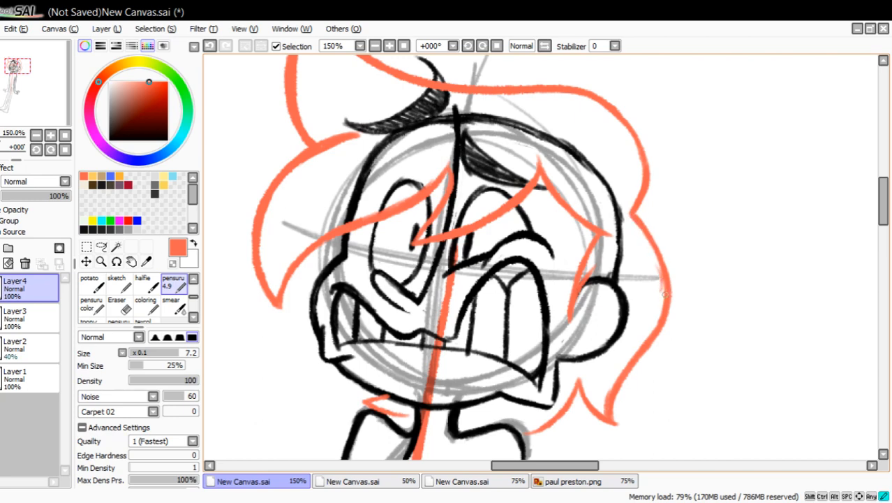
Recolour the orange hair sketch on Layer4 to black with a colour adjustment filter.
{"action": "key", "text": "e"}
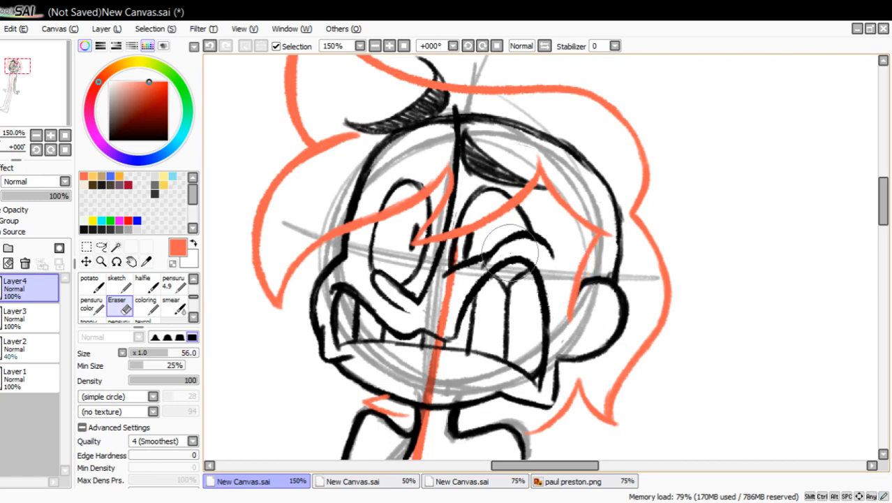
{"action": "left_click_drag", "start_coordinate": [55, 108], "coordinate": [55, 104]}
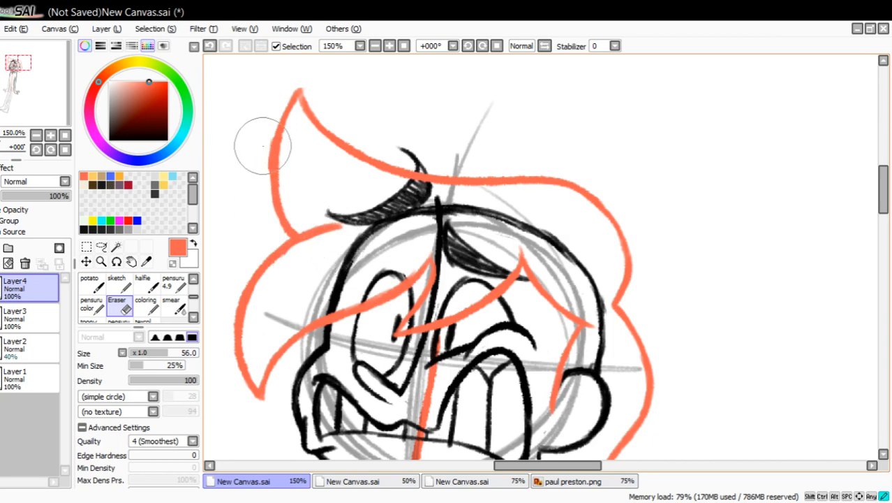
{"action": "key", "text": "n"}
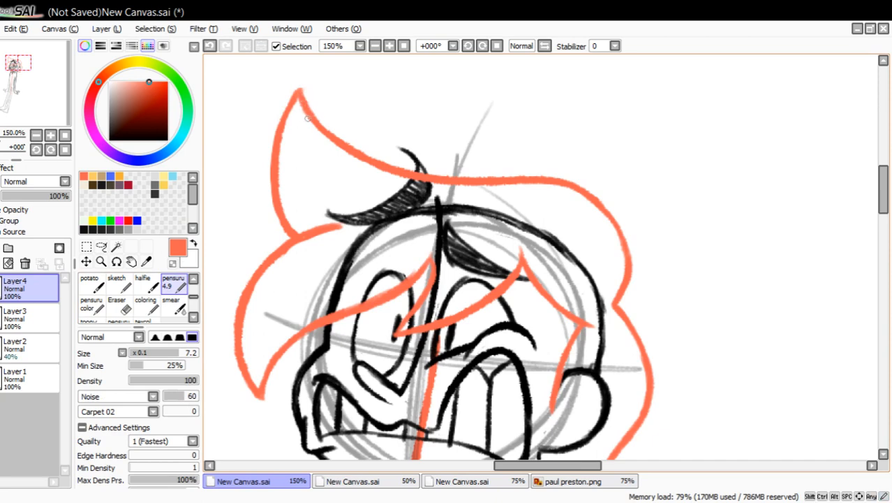
{"action": "left_click", "coordinate": [37, 135]}
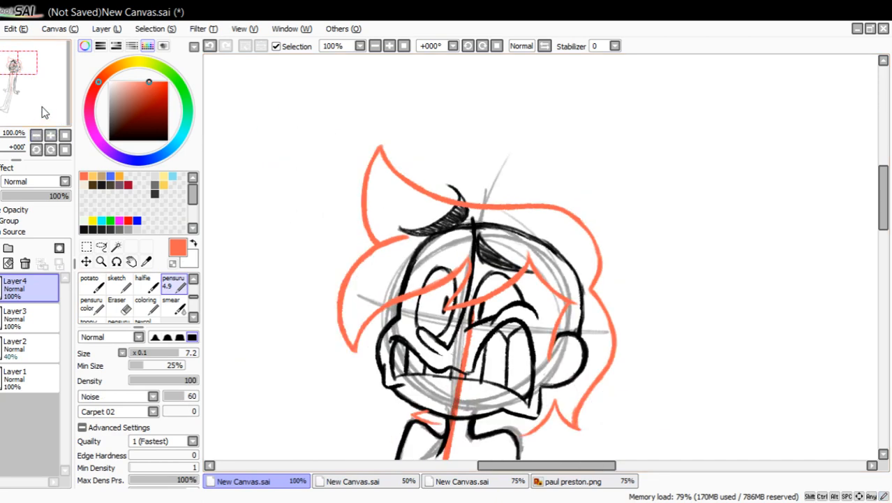
{"action": "mouse_move", "coordinate": [43, 109]}
{"action": "left_mouse_down"}
{"action": "mouse_move", "coordinate": [44, 135]}
{"action": "mouse_move", "coordinate": [43, 116]}
{"action": "left_mouse_up"}
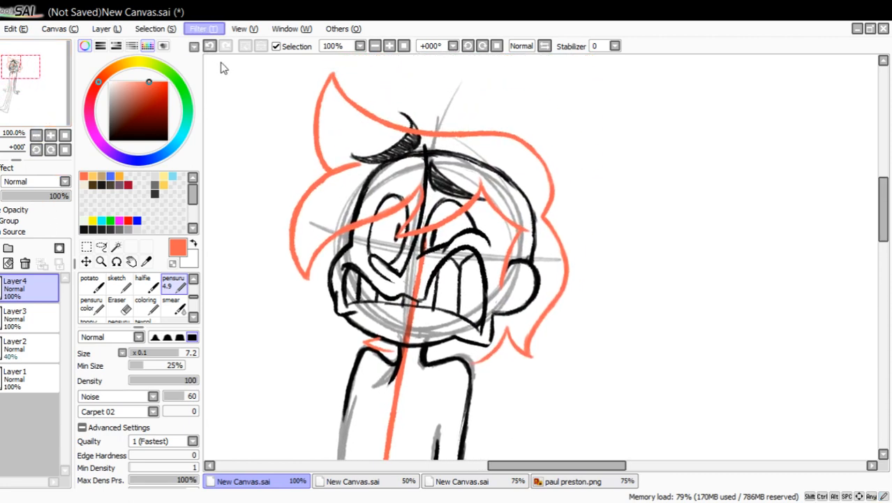
{"action": "left_click", "coordinate": [221, 124]}
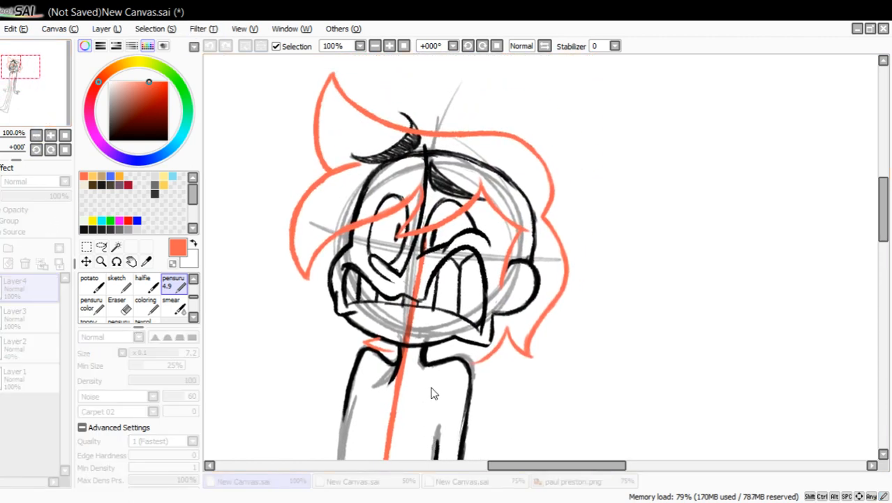
Erase the skull outline beneath the hair on Layer3 with a size 27 eraser, undoing the strokes made with the larger eraser.
{"action": "left_click", "coordinate": [37, 314]}
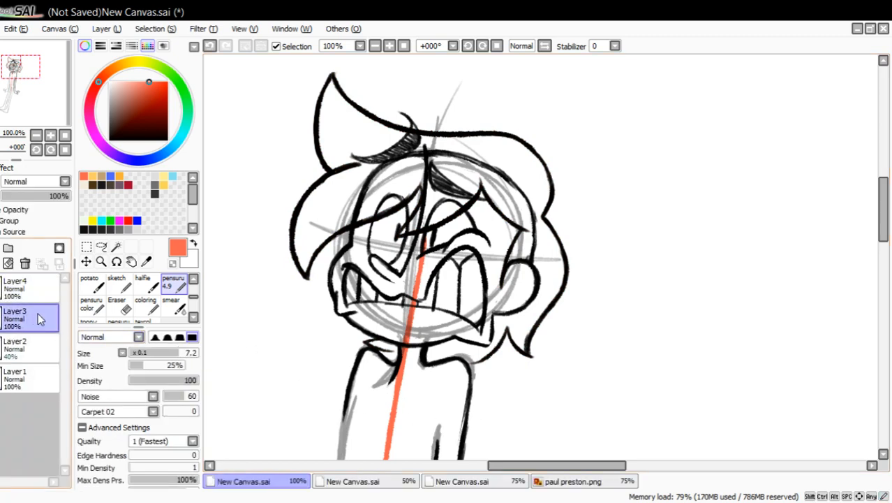
{"action": "left_click", "coordinate": [117, 307]}
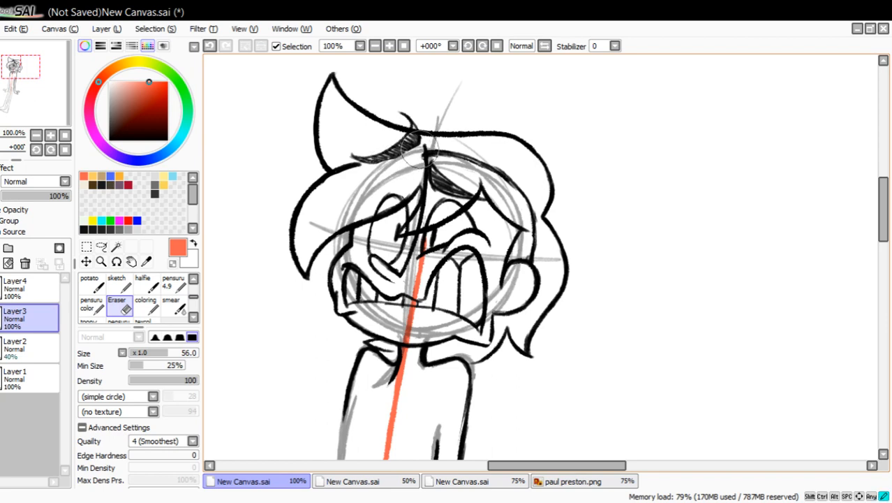
{"action": "left_click", "coordinate": [210, 46]}
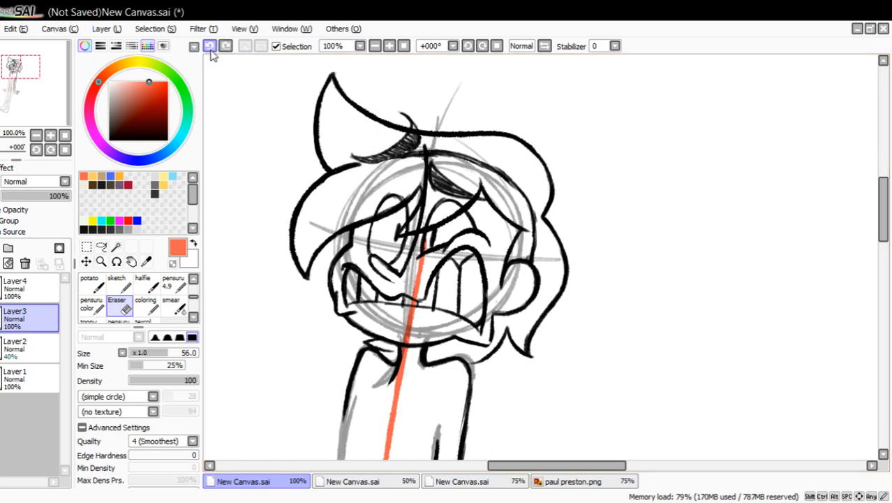
{"action": "left_click", "coordinate": [210, 48]}
{"action": "left_click", "coordinate": [147, 353]}
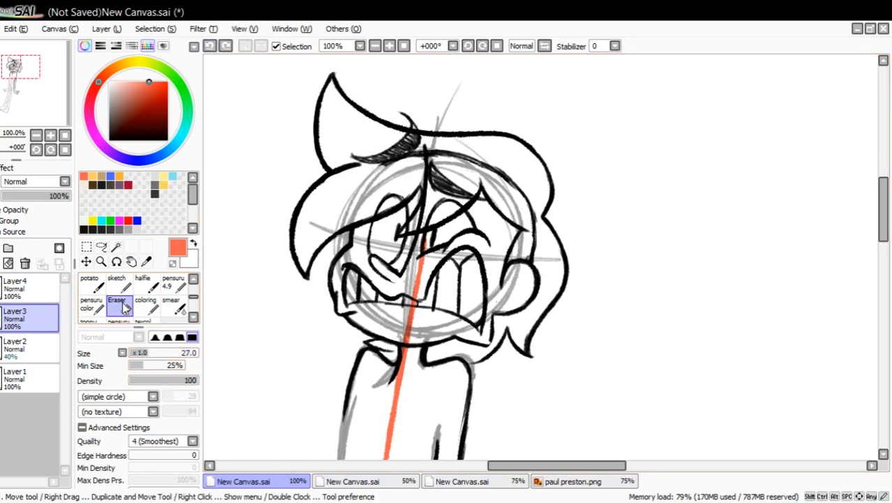
{"action": "mouse_move", "coordinate": [378, 171]}
{"action": "left_mouse_down"}
{"action": "mouse_move", "coordinate": [442, 152]}
{"action": "mouse_move", "coordinate": [474, 163]}
{"action": "mouse_move", "coordinate": [532, 220]}
{"action": "mouse_move", "coordinate": [538, 253]}
{"action": "mouse_move", "coordinate": [529, 258]}
{"action": "left_mouse_up"}
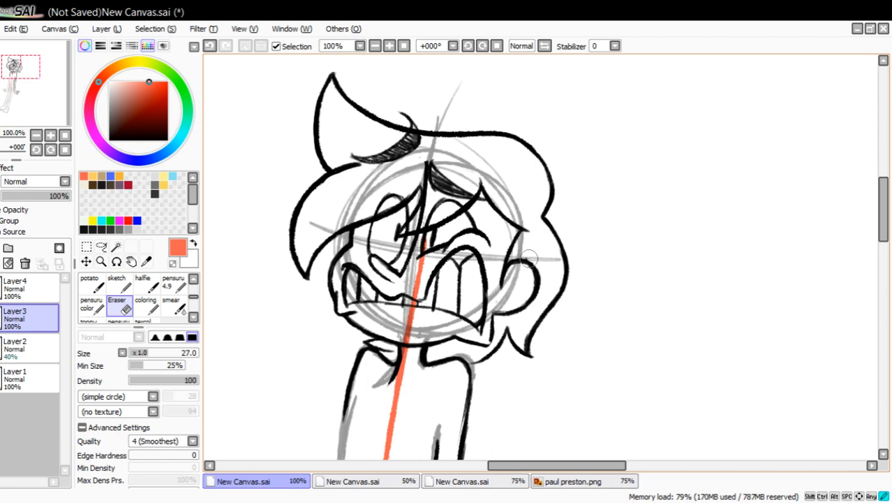
Scribble overlapping ochre, blue and black test patches beside the head with the size 35 coloring brush, and undo them.
{"action": "left_click", "coordinate": [103, 176]}
{"action": "left_click", "coordinate": [150, 94]}
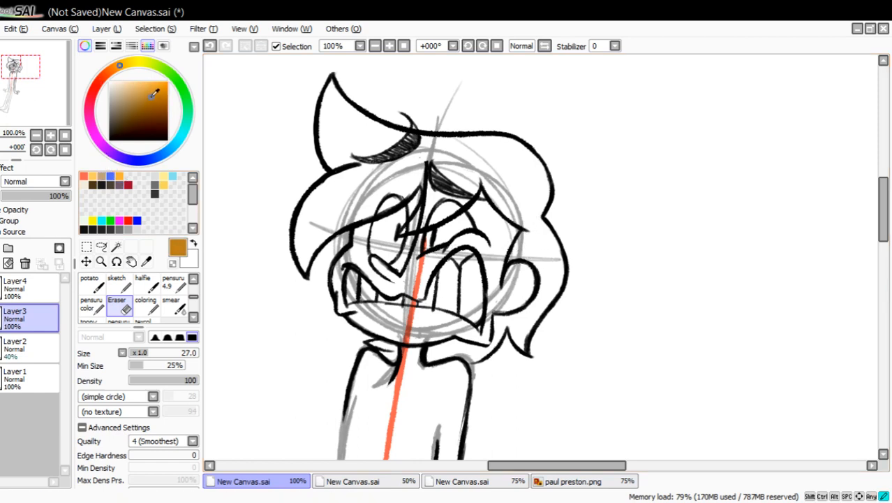
{"action": "left_click", "coordinate": [143, 303]}
{"action": "mouse_move", "coordinate": [708, 217]}
{"action": "left_mouse_down"}
{"action": "mouse_move", "coordinate": [757, 269]}
{"action": "mouse_move", "coordinate": [806, 376]}
{"action": "left_mouse_up"}
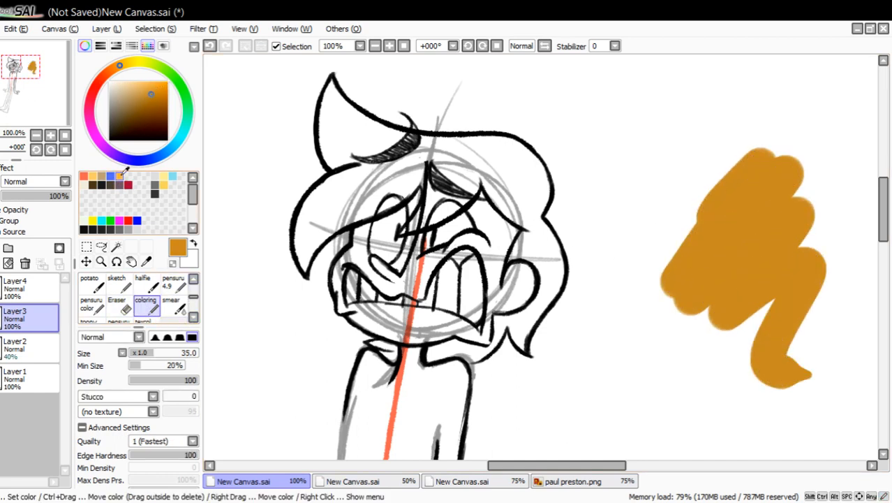
{"action": "left_click", "coordinate": [144, 159]}
{"action": "left_click", "coordinate": [167, 81]}
{"action": "mouse_move", "coordinate": [726, 168]}
{"action": "left_mouse_down"}
{"action": "mouse_move", "coordinate": [663, 295]}
{"action": "mouse_move", "coordinate": [768, 380]}
{"action": "left_mouse_up"}
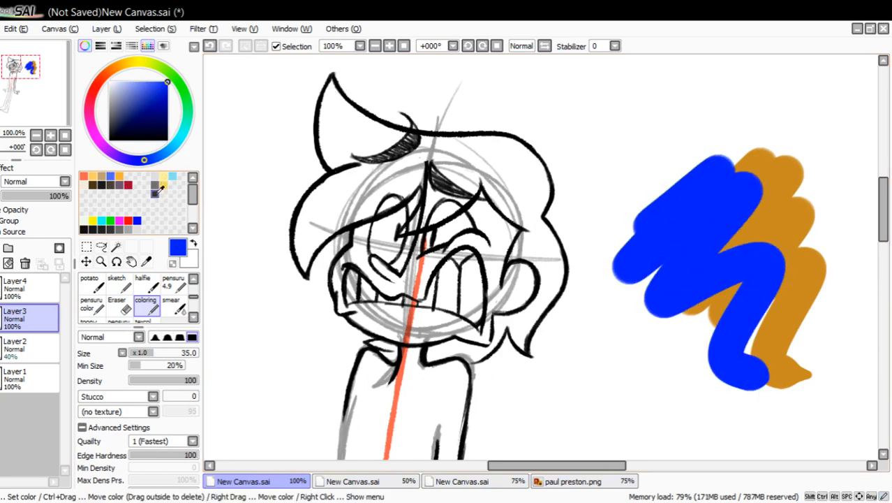
{"action": "left_click", "coordinate": [153, 194]}
{"action": "left_click", "coordinate": [102, 184]}
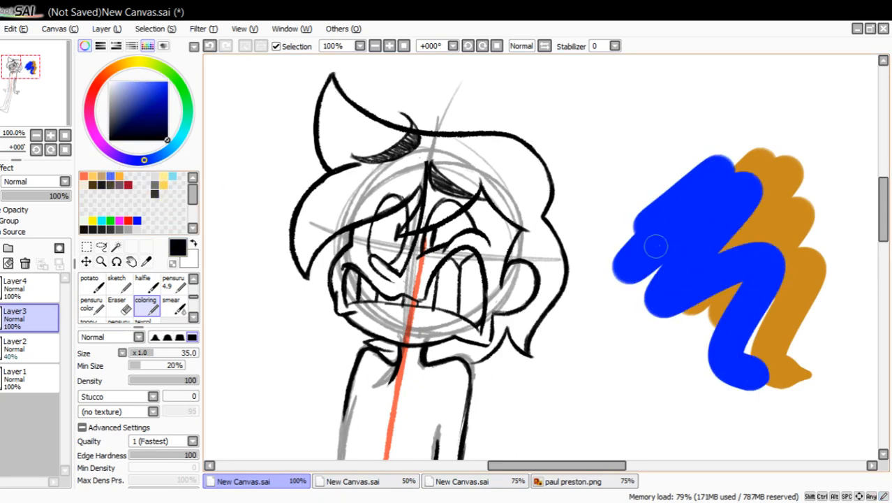
{"action": "mouse_move", "coordinate": [704, 117]}
{"action": "left_mouse_down"}
{"action": "mouse_move", "coordinate": [627, 223]}
{"action": "mouse_move", "coordinate": [714, 408]}
{"action": "left_mouse_up"}
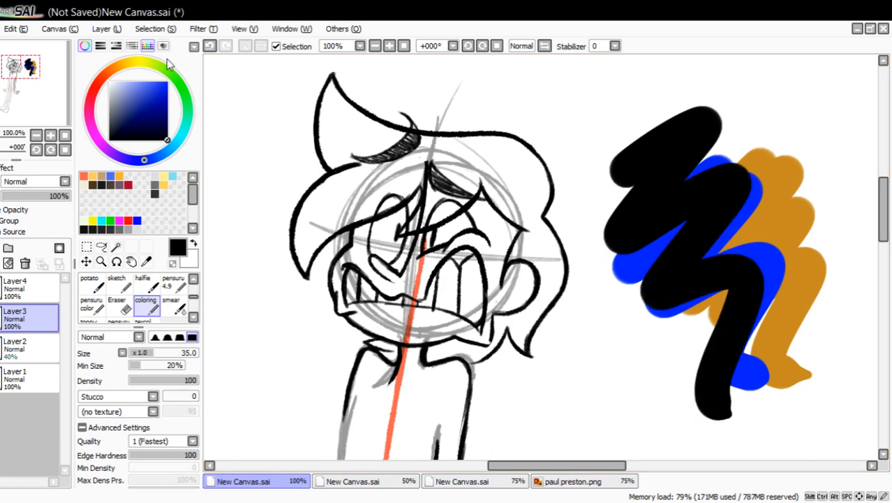
{"action": "left_click", "coordinate": [209, 45]}
{"action": "left_click", "coordinate": [210, 45]}
{"action": "left_click", "coordinate": [209, 45]}
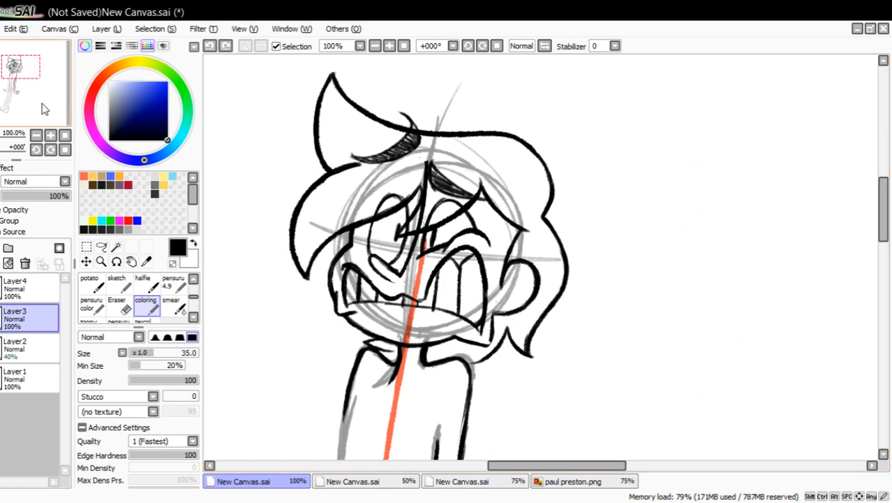
Ink the torso's left contour in black on Layer3 with the size 7.2 pensuru pen, building up its thickness along the waist.
{"action": "left_click_drag", "start_coordinate": [44, 80], "coordinate": [44, 90]}
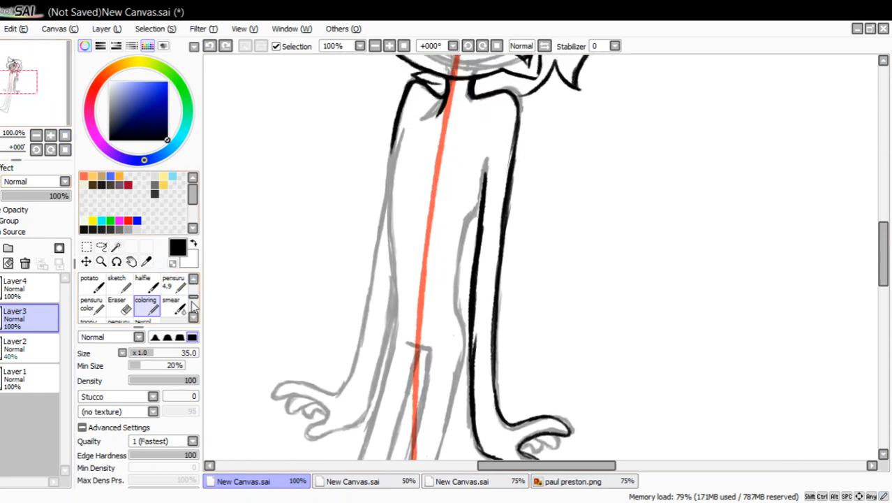
{"action": "left_click", "coordinate": [173, 282]}
{"action": "left_click_drag", "start_coordinate": [55, 103], "coordinate": [49, 99]}
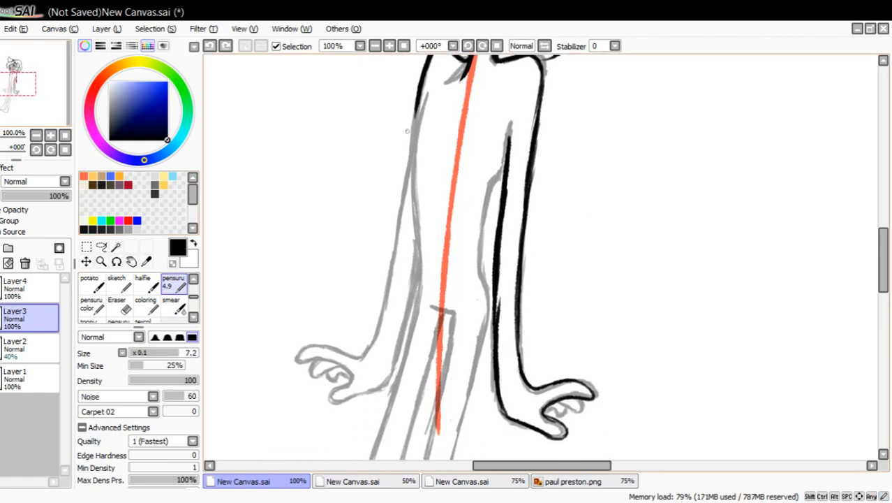
{"action": "left_click_drag", "start_coordinate": [428, 95], "coordinate": [414, 171]}
{"action": "left_click_drag", "start_coordinate": [422, 112], "coordinate": [418, 309]}
{"action": "left_click_drag", "start_coordinate": [417, 239], "coordinate": [417, 319]}
{"action": "left_click_drag", "start_coordinate": [420, 278], "coordinate": [418, 228]}
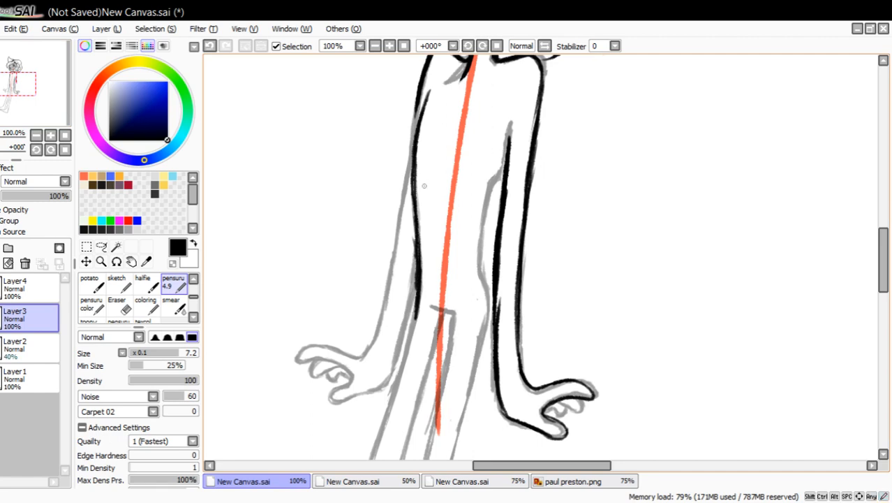
{"action": "left_click_drag", "start_coordinate": [422, 174], "coordinate": [419, 244]}
{"action": "left_click_drag", "start_coordinate": [421, 133], "coordinate": [417, 234]}
{"action": "left_click_drag", "start_coordinate": [430, 89], "coordinate": [415, 198]}
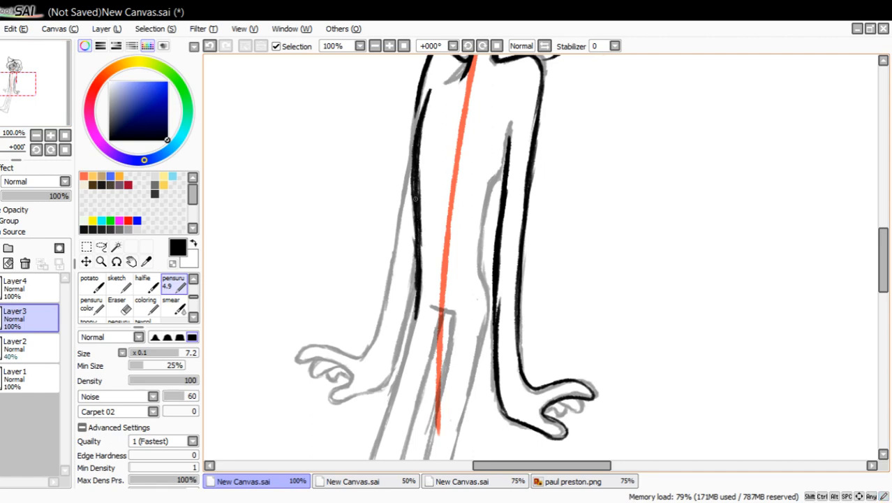
Thin and smooth both edges of the torso's left contour with the size 27 eraser.
{"action": "key", "text": "e"}
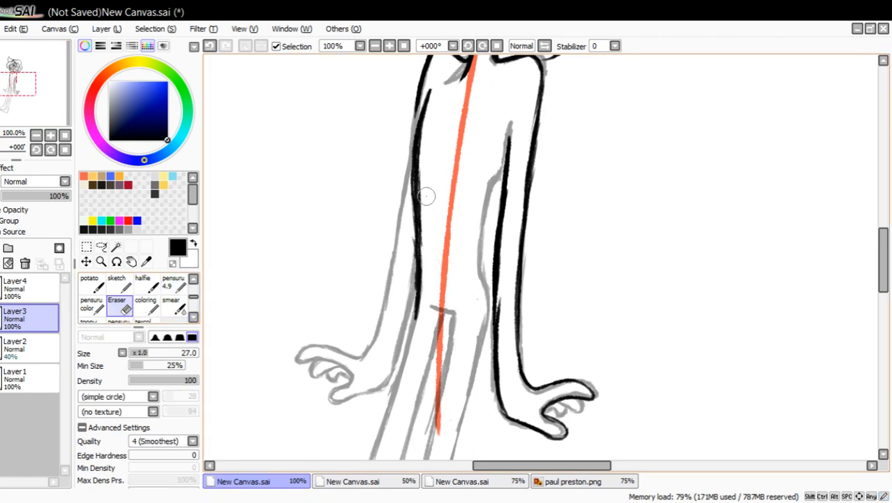
{"action": "left_click_drag", "start_coordinate": [428, 233], "coordinate": [424, 147]}
{"action": "left_click_drag", "start_coordinate": [426, 209], "coordinate": [424, 153]}
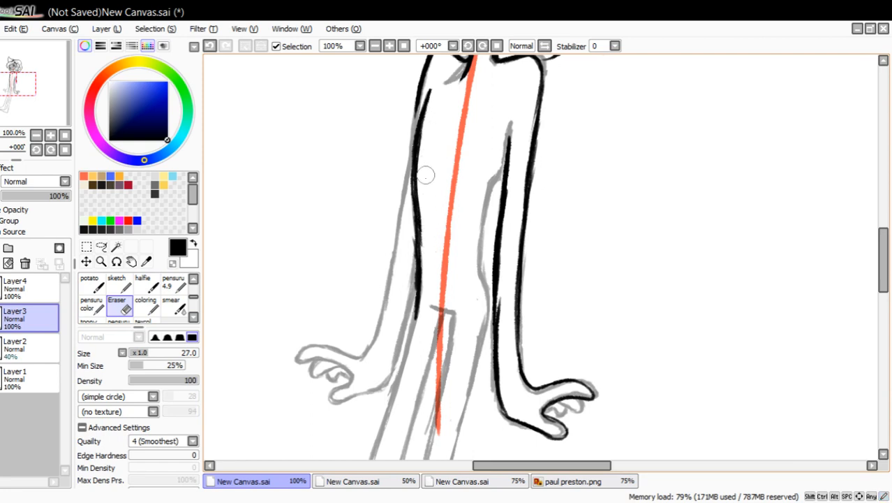
{"action": "left_click_drag", "start_coordinate": [434, 94], "coordinate": [426, 184]}
{"action": "left_click_drag", "start_coordinate": [432, 110], "coordinate": [421, 184]}
{"action": "left_click_drag", "start_coordinate": [409, 299], "coordinate": [408, 207]}
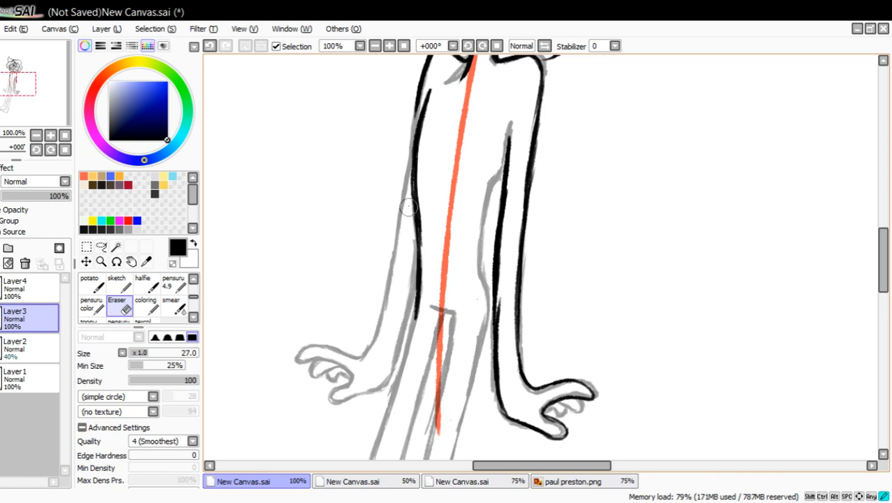
Ink the torso's inward waist curve beside the right arm with the pensuru pen, from the armpit down to the hip.
{"action": "left_click", "coordinate": [173, 282]}
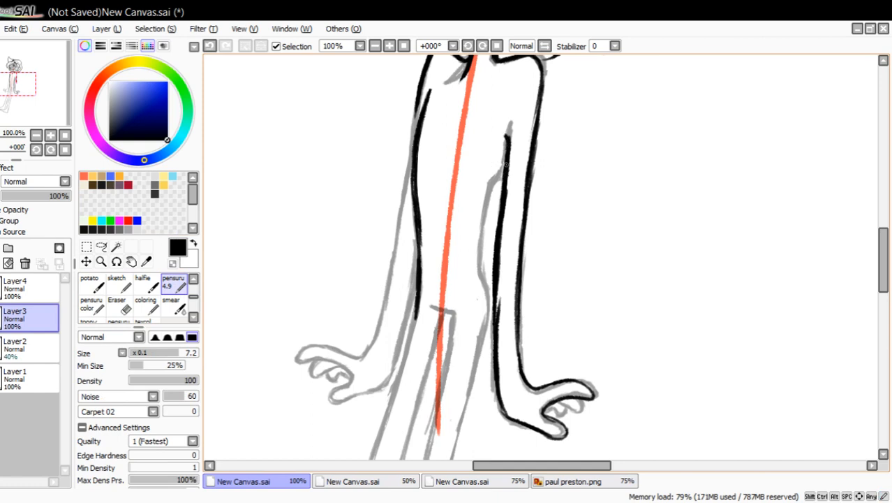
{"action": "mouse_move", "coordinate": [506, 165]}
{"action": "left_mouse_down"}
{"action": "mouse_move", "coordinate": [476, 222]}
{"action": "mouse_move", "coordinate": [479, 251]}
{"action": "left_mouse_up"}
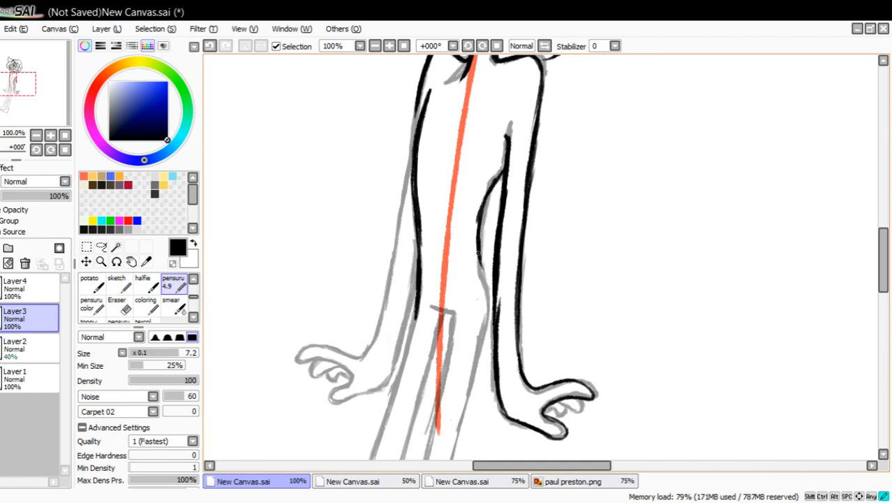
{"action": "mouse_move", "coordinate": [491, 288]}
{"action": "left_mouse_down"}
{"action": "mouse_move", "coordinate": [494, 299]}
{"action": "mouse_move", "coordinate": [482, 208]}
{"action": "left_mouse_up"}
{"action": "left_click_drag", "start_coordinate": [481, 222], "coordinate": [500, 178]}
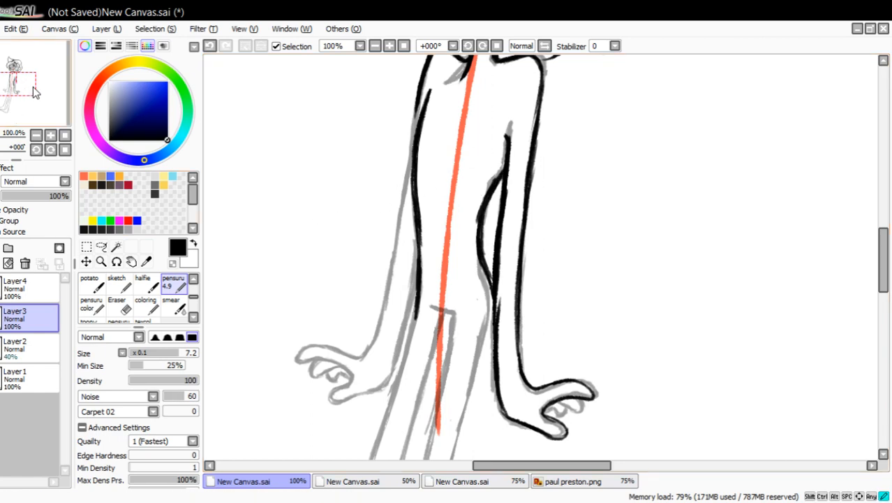
Ink the outer line of the left arm from the upper arm down to the wrist.
{"action": "left_click_drag", "start_coordinate": [33, 86], "coordinate": [24, 92]}
{"action": "left_click_drag", "start_coordinate": [405, 98], "coordinate": [375, 281]}
{"action": "left_click_drag", "start_coordinate": [389, 220], "coordinate": [366, 319]}
{"action": "left_click_drag", "start_coordinate": [382, 244], "coordinate": [357, 349]}
{"action": "left_click_drag", "start_coordinate": [373, 300], "coordinate": [354, 351]}
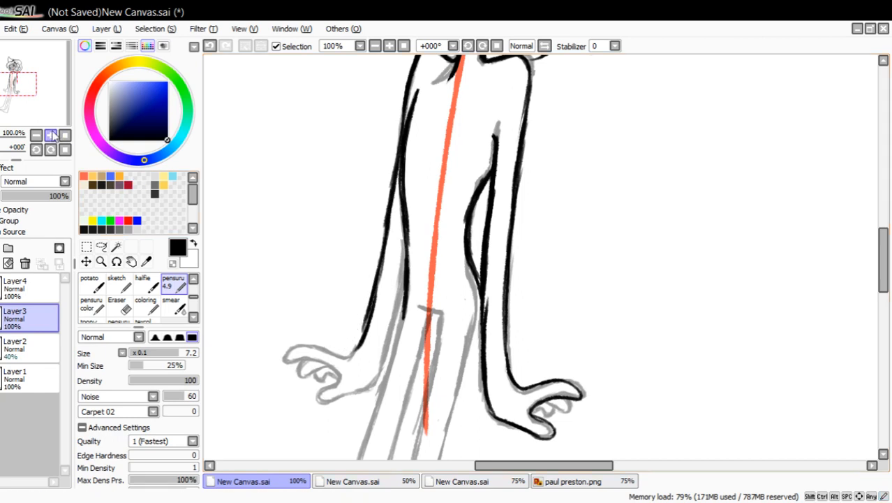
Scribble two muted brown test patches beside the figure with the coloring brush, undoing each one.
{"action": "left_click", "coordinate": [101, 176]}
{"action": "left_click_drag", "start_coordinate": [18, 96], "coordinate": [6, 91]}
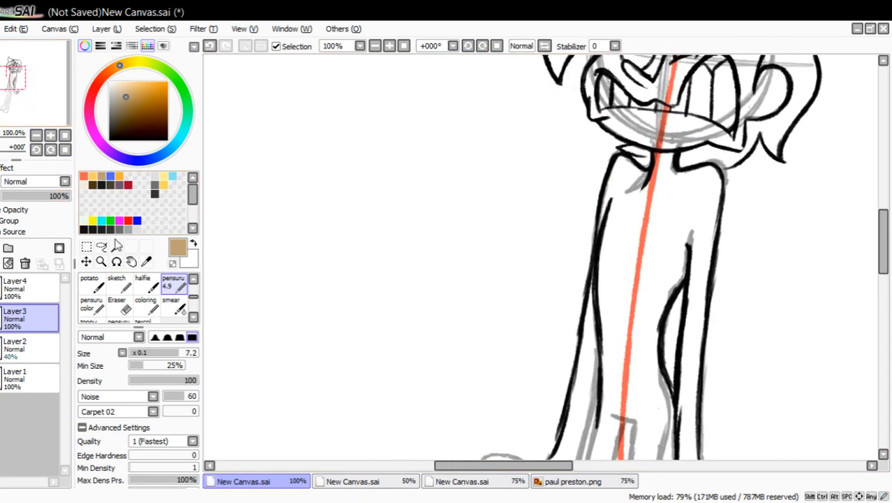
{"action": "left_click", "coordinate": [146, 305]}
{"action": "left_click", "coordinate": [127, 111]}
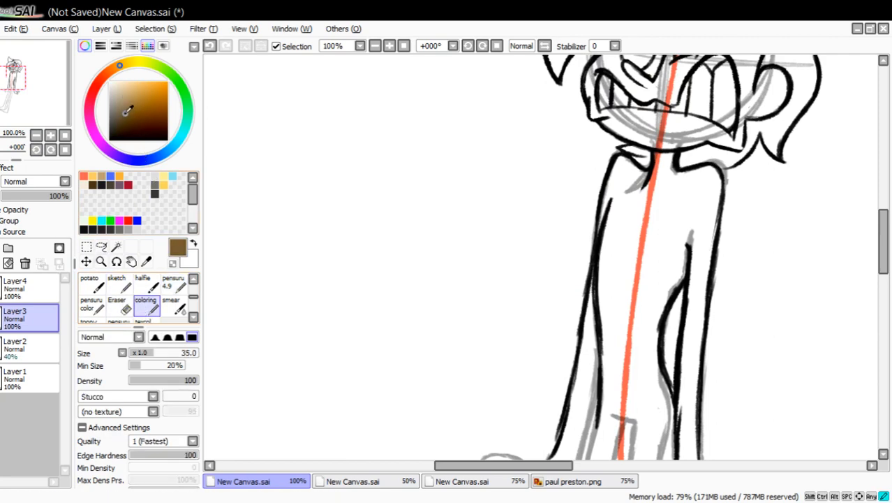
{"action": "mouse_move", "coordinate": [286, 192]}
{"action": "left_mouse_down"}
{"action": "mouse_move", "coordinate": [288, 252]}
{"action": "mouse_move", "coordinate": [369, 254]}
{"action": "left_mouse_up"}
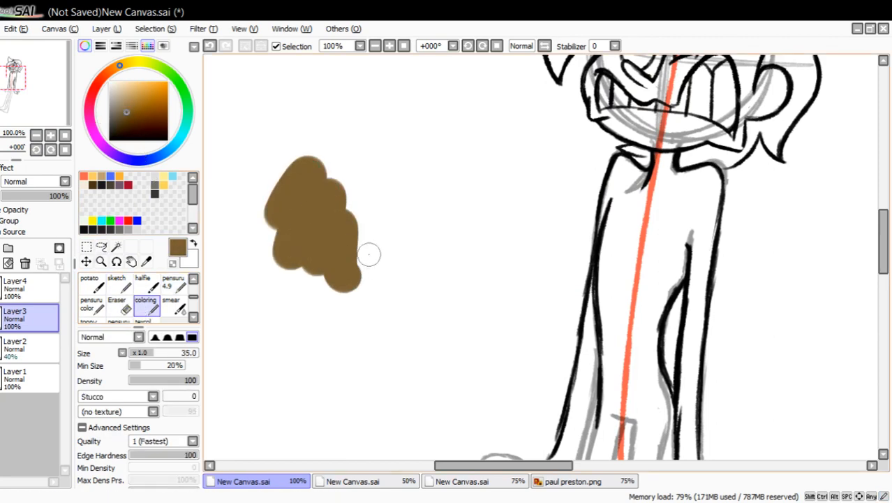
{"action": "left_click", "coordinate": [209, 46]}
{"action": "mouse_move", "coordinate": [240, 192]}
{"action": "left_mouse_down"}
{"action": "mouse_move", "coordinate": [289, 178]}
{"action": "mouse_move", "coordinate": [317, 240]}
{"action": "left_mouse_up"}
{"action": "left_click", "coordinate": [209, 46]}
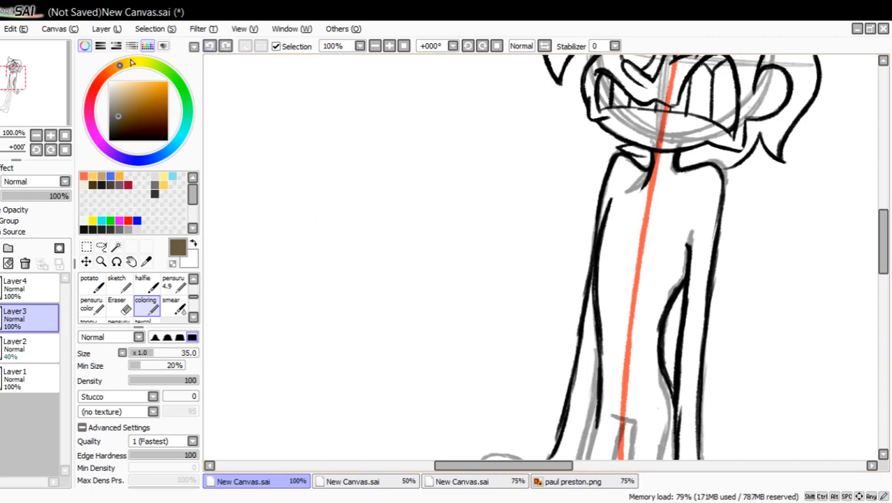
Try pale yellow and cream tones as test scribbles beside the figure, undoing each one.
{"action": "left_click_drag", "start_coordinate": [131, 63], "coordinate": [129, 86]}
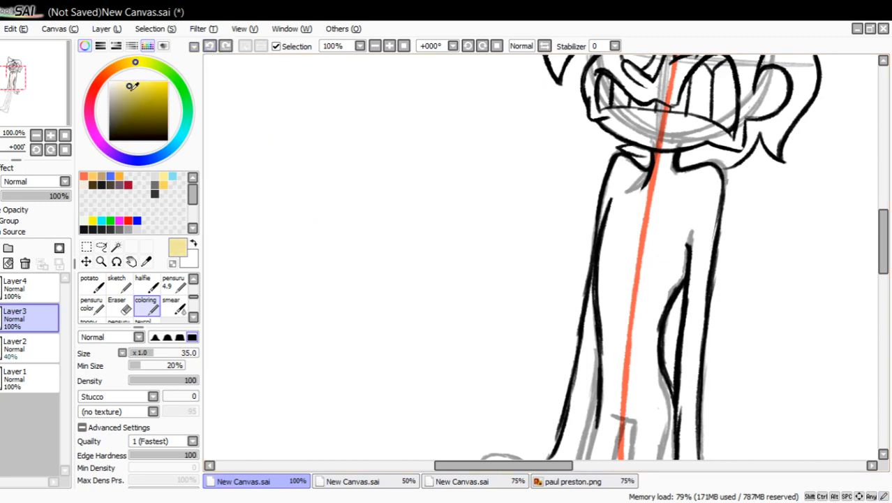
{"action": "left_click", "coordinate": [130, 64]}
{"action": "mouse_move", "coordinate": [249, 150]}
{"action": "left_mouse_down"}
{"action": "mouse_move", "coordinate": [332, 153]}
{"action": "mouse_move", "coordinate": [314, 342]}
{"action": "left_mouse_up"}
{"action": "left_click", "coordinate": [210, 46]}
{"action": "left_click_drag", "start_coordinate": [128, 83], "coordinate": [123, 85]}
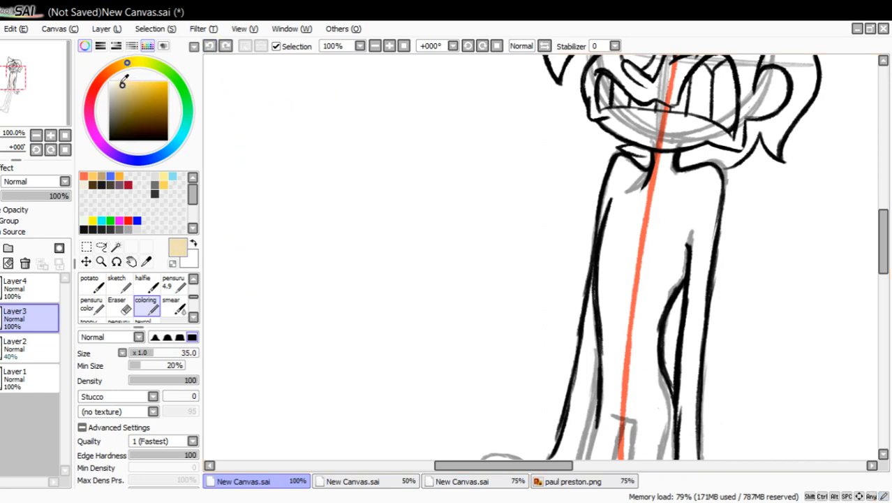
{"action": "left_click", "coordinate": [129, 84]}
{"action": "mouse_move", "coordinate": [311, 133]}
{"action": "left_mouse_down"}
{"action": "mouse_move", "coordinate": [345, 168]}
{"action": "mouse_move", "coordinate": [391, 346]}
{"action": "left_mouse_up"}
{"action": "left_click", "coordinate": [210, 46]}
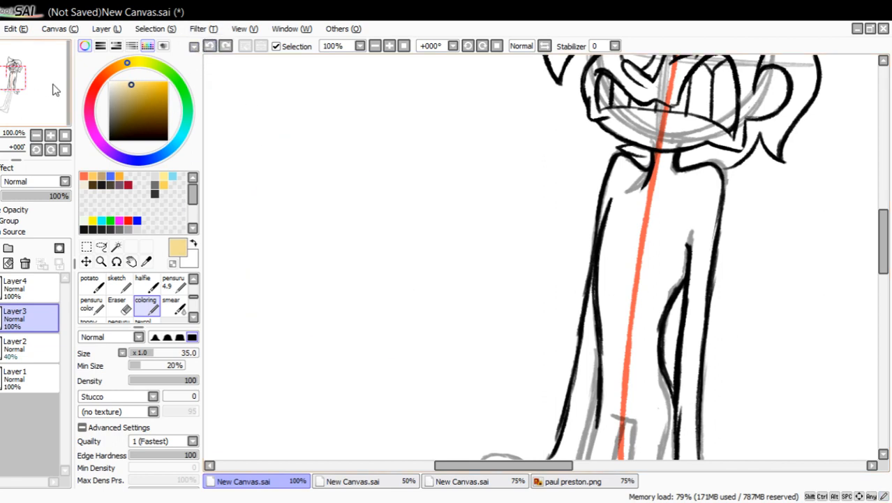
Ink the upper edge of the left hand in black with the pensuru pen and thicken the line at the wrist.
{"action": "left_click_drag", "start_coordinate": [147, 110], "coordinate": [169, 142]}
{"action": "left_click", "coordinate": [183, 285]}
{"action": "left_click_drag", "start_coordinate": [45, 100], "coordinate": [58, 75]}
{"action": "mouse_move", "coordinate": [382, 304]}
{"action": "left_mouse_down"}
{"action": "mouse_move", "coordinate": [375, 320]}
{"action": "mouse_move", "coordinate": [353, 315]}
{"action": "left_mouse_up"}
{"action": "left_click_drag", "start_coordinate": [367, 319], "coordinate": [330, 308]}
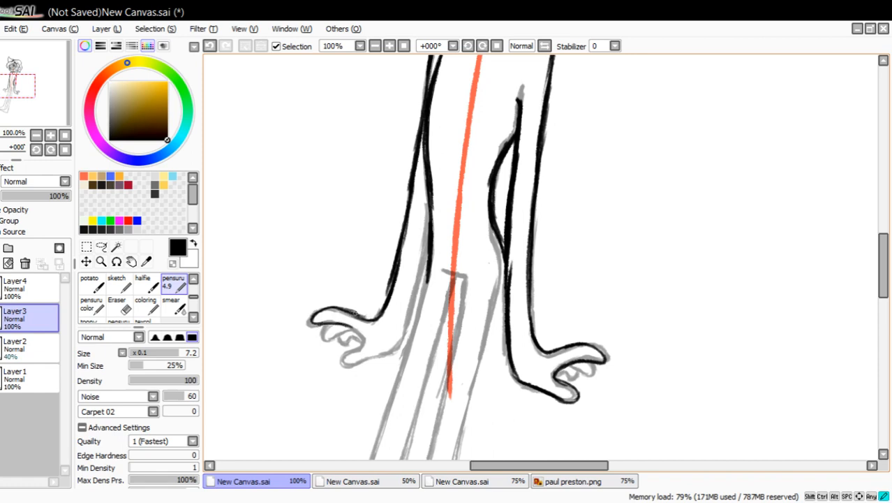
{"action": "left_click_drag", "start_coordinate": [377, 316], "coordinate": [390, 285]}
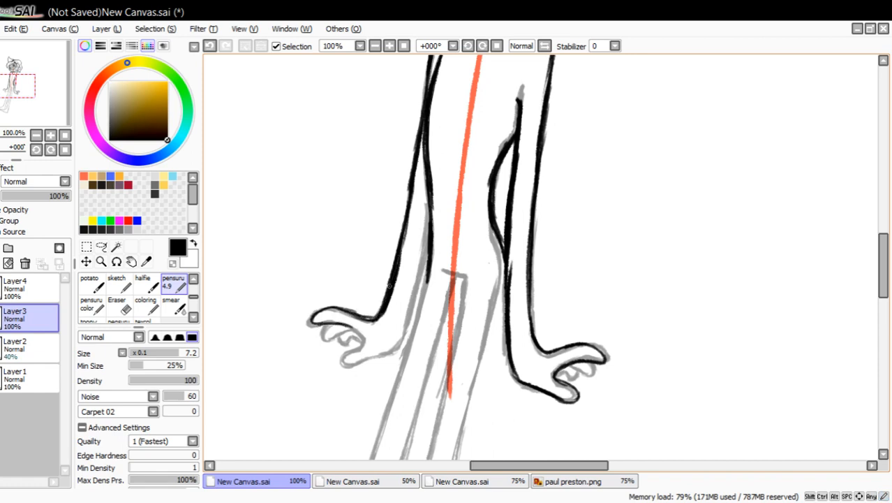
Trim the left arm's outer line from wrist to upper forearm using the pensuru pen with transparent colour, and restore black.
{"action": "left_click", "coordinate": [173, 264]}
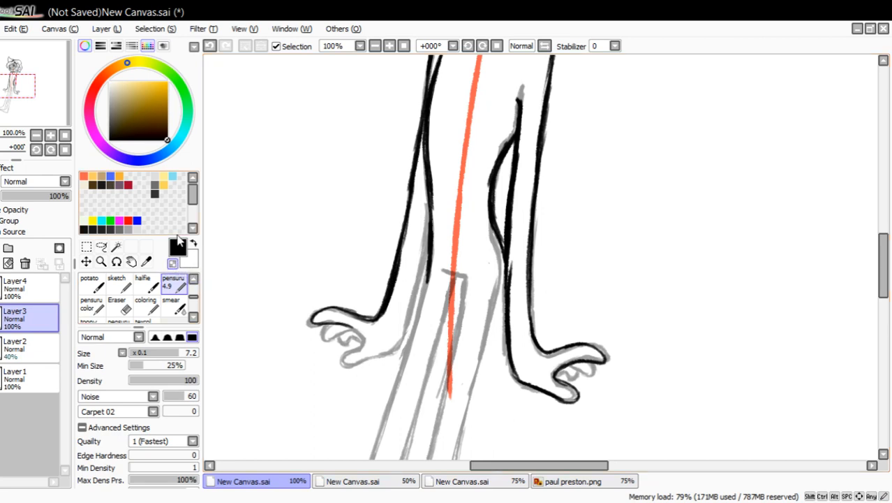
{"action": "left_click_drag", "start_coordinate": [385, 316], "coordinate": [412, 224]}
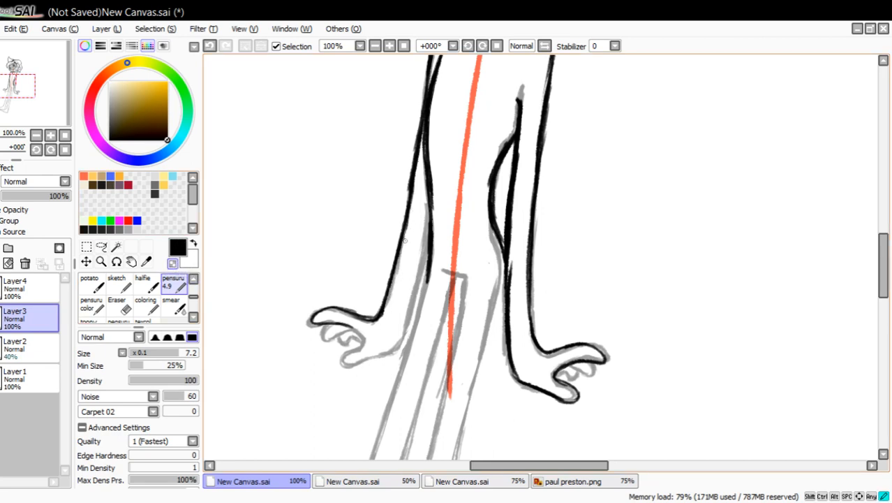
{"action": "left_click_drag", "start_coordinate": [404, 191], "coordinate": [415, 143]}
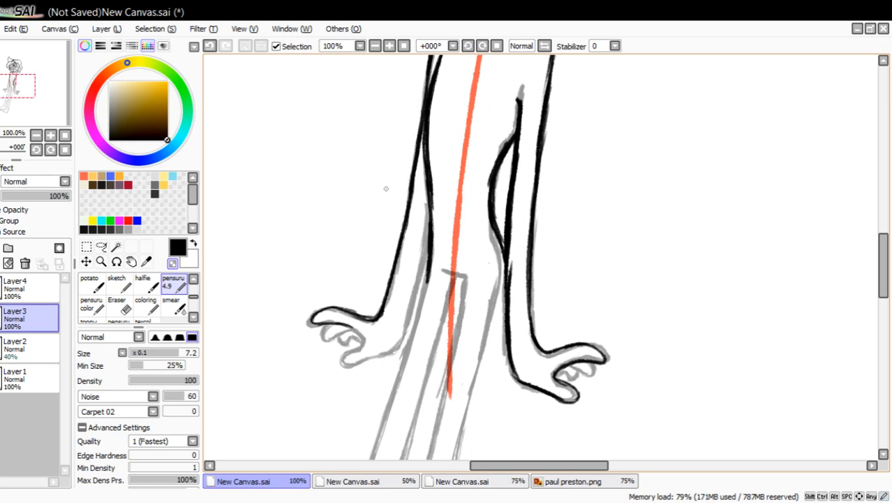
{"action": "left_click", "coordinate": [173, 264]}
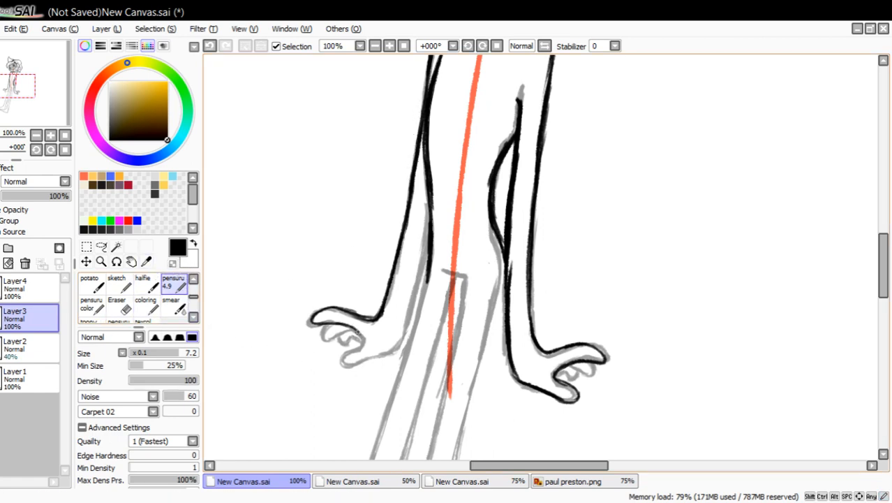
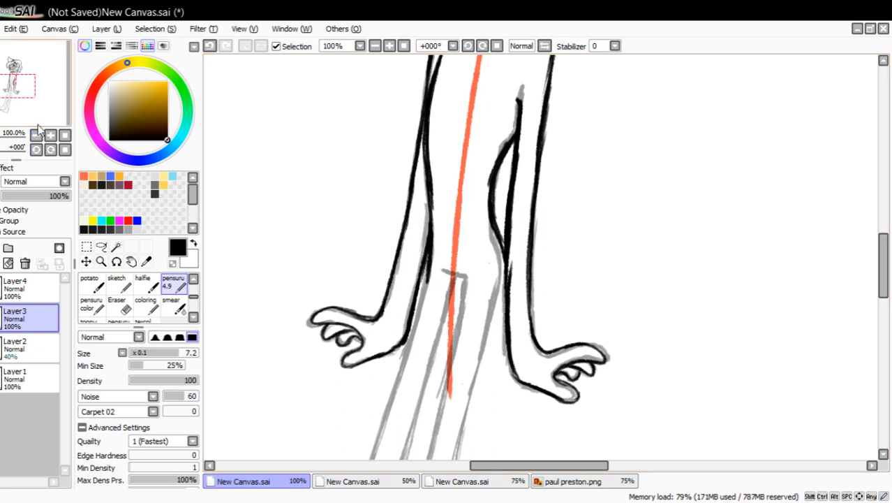
{"action": "left_click_drag", "start_coordinate": [41, 113], "coordinate": [48, 116]}
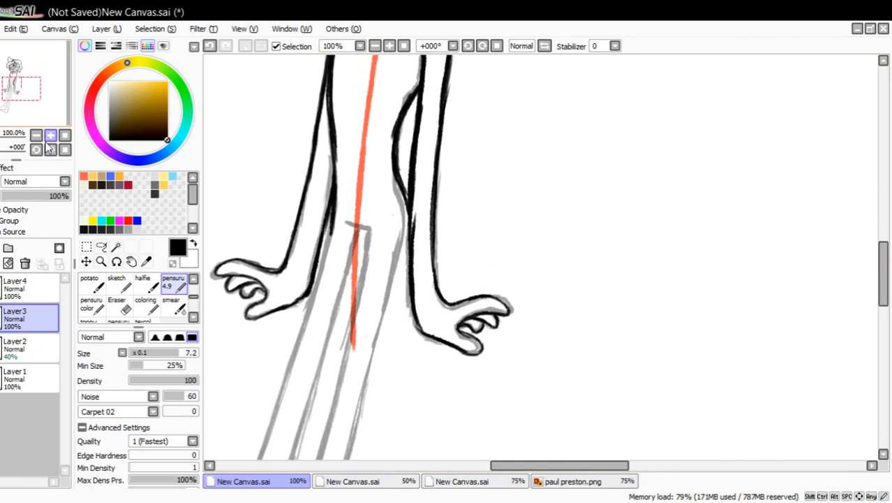
{"action": "left_click", "coordinate": [118, 305]}
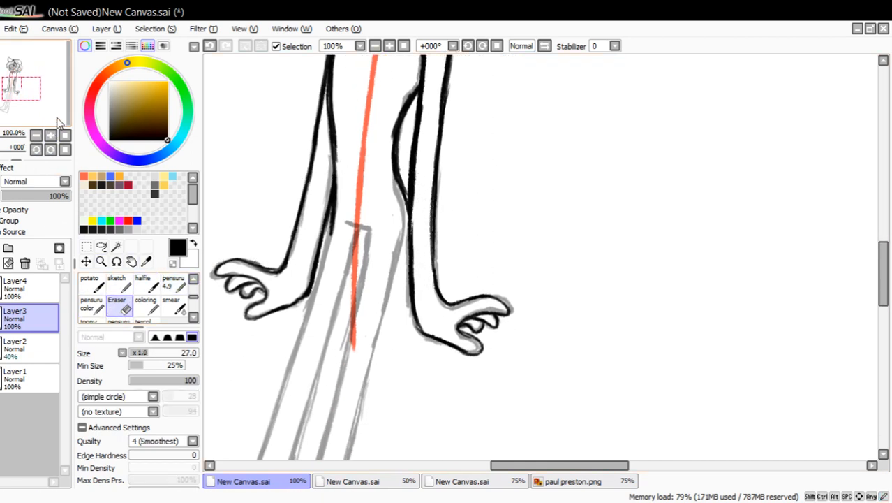
{"action": "mouse_move", "coordinate": [60, 122]}
{"action": "left_mouse_down"}
{"action": "mouse_move", "coordinate": [56, 86]}
{"action": "mouse_move", "coordinate": [54, 113]}
{"action": "mouse_move", "coordinate": [56, 95]}
{"action": "left_mouse_up"}
{"action": "left_click", "coordinate": [173, 283]}
{"action": "left_click", "coordinate": [36, 135]}
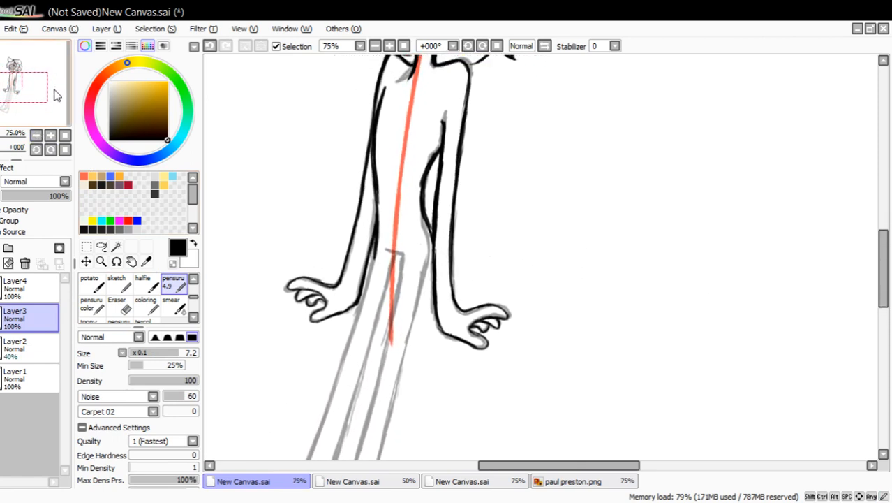
Draw two black arrows with the pensuru pen, one pointing at the right wrist and one crossing the right forearm.
{"action": "left_click", "coordinate": [100, 261]}
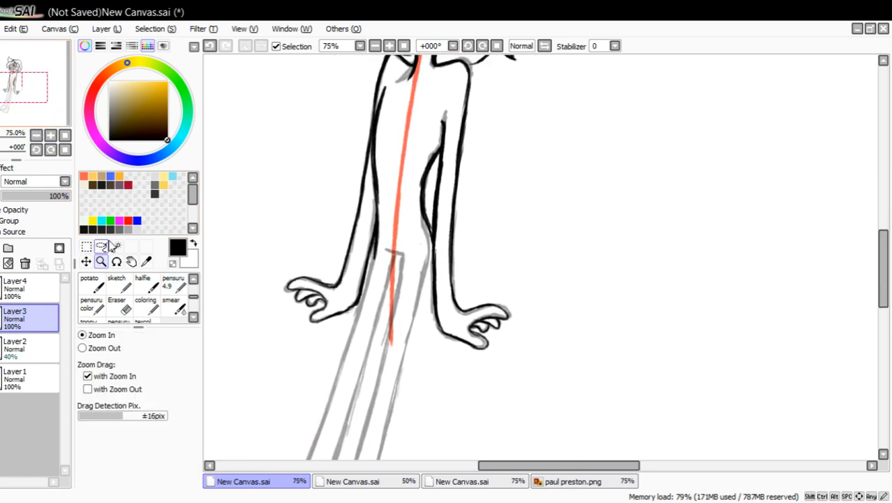
{"action": "left_click", "coordinate": [470, 274]}
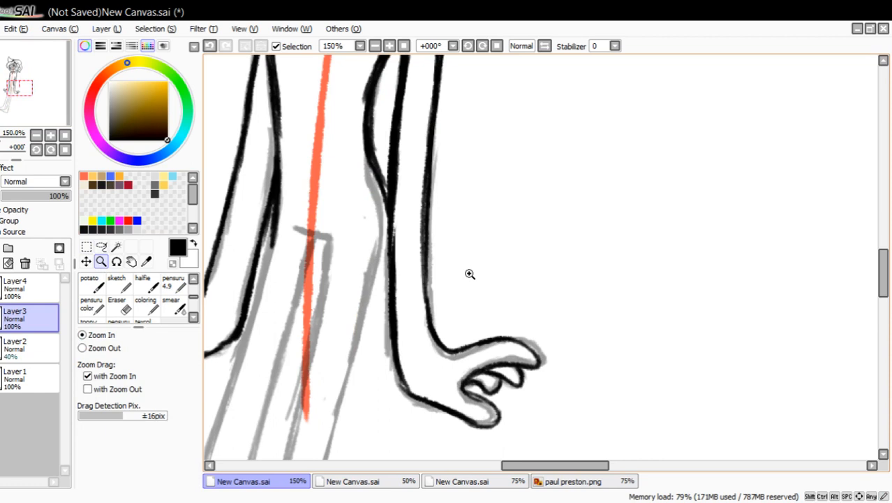
{"action": "left_click", "coordinate": [120, 305]}
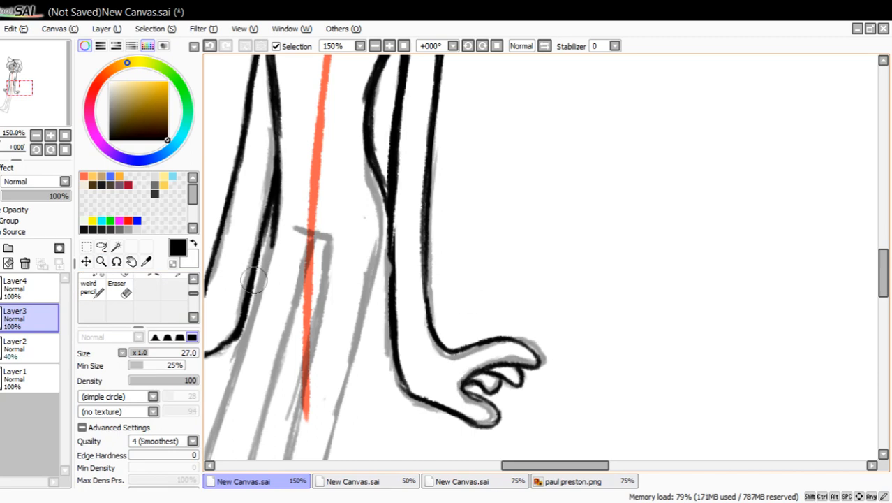
{"action": "scroll", "coordinate": [178, 293], "scroll_direction": "up", "scroll_amount": 3}
{"action": "left_click", "coordinate": [176, 293]}
{"action": "scroll", "coordinate": [176, 293], "scroll_direction": "down", "scroll_amount": 2}
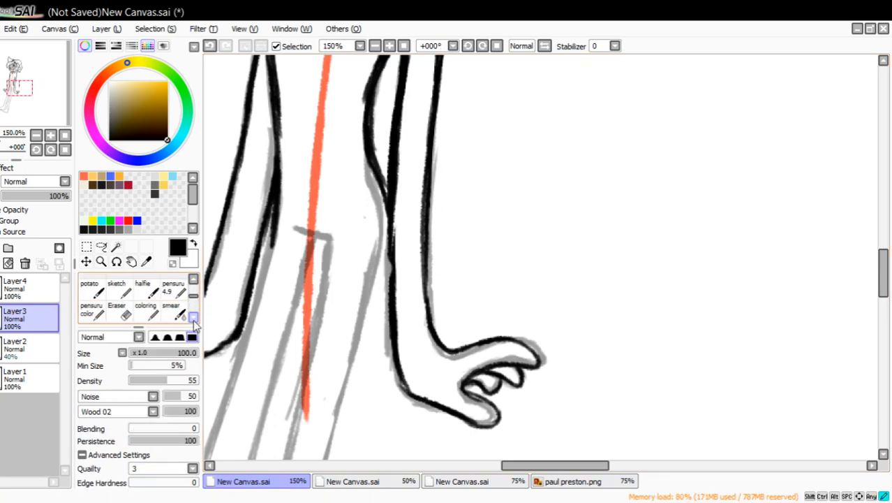
{"action": "left_click", "coordinate": [173, 288]}
{"action": "left_click_drag", "start_coordinate": [555, 215], "coordinate": [462, 317]}
{"action": "left_click_drag", "start_coordinate": [480, 266], "coordinate": [496, 302]}
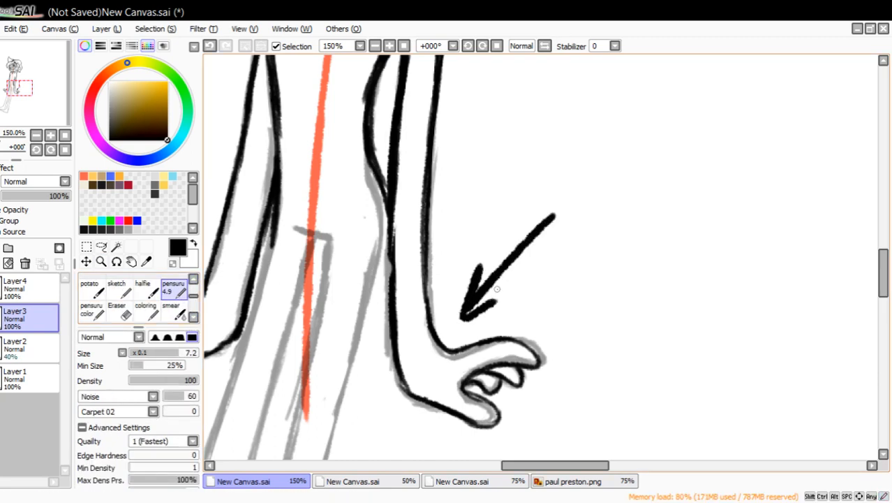
{"action": "left_click_drag", "start_coordinate": [491, 250], "coordinate": [340, 259]}
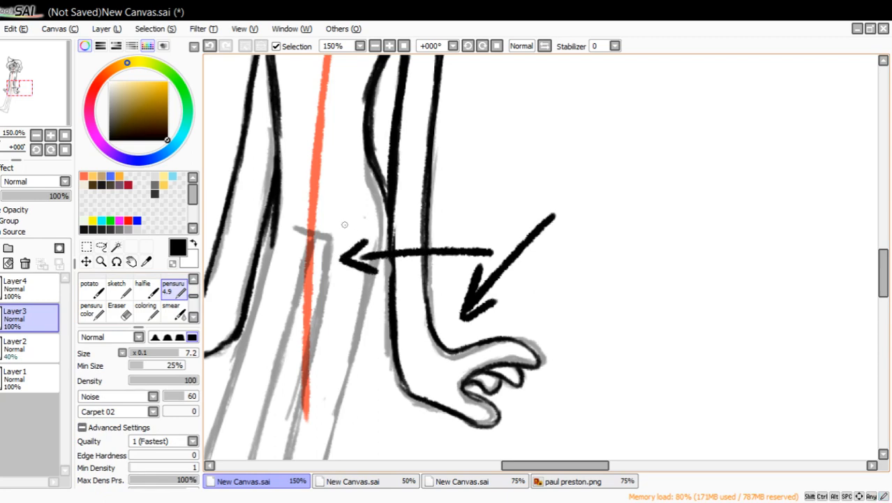
Sketch a small ellipse around the right arm and a curved stroke across the torso, and undo both.
{"action": "left_click_drag", "start_coordinate": [42, 102], "coordinate": [46, 89]}
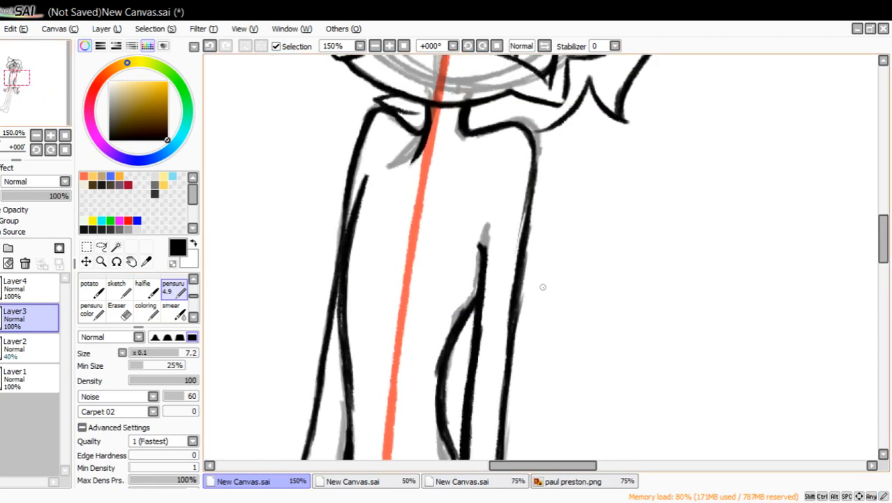
{"action": "left_click_drag", "start_coordinate": [510, 375], "coordinate": [553, 365]}
{"action": "mouse_move", "coordinate": [484, 357]}
{"action": "left_mouse_down"}
{"action": "mouse_move", "coordinate": [300, 322]}
{"action": "mouse_move", "coordinate": [274, 303]}
{"action": "left_mouse_up"}
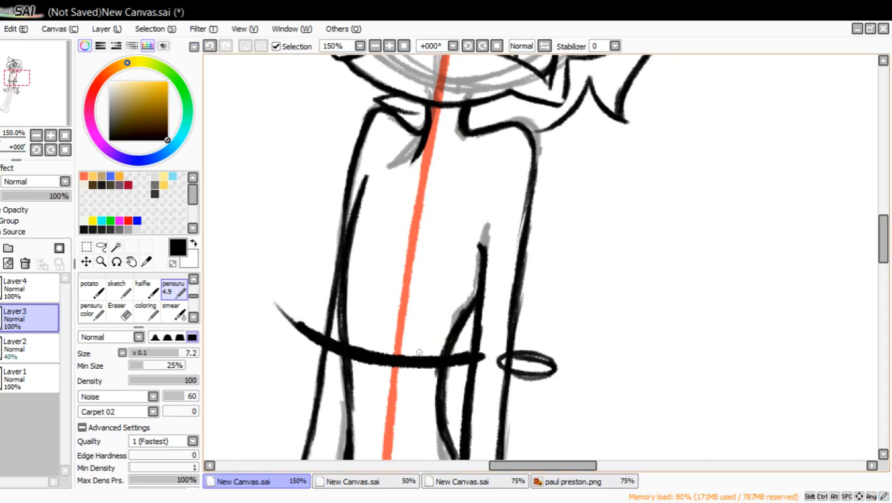
{"action": "left_click", "coordinate": [209, 46]}
{"action": "left_click", "coordinate": [209, 45]}
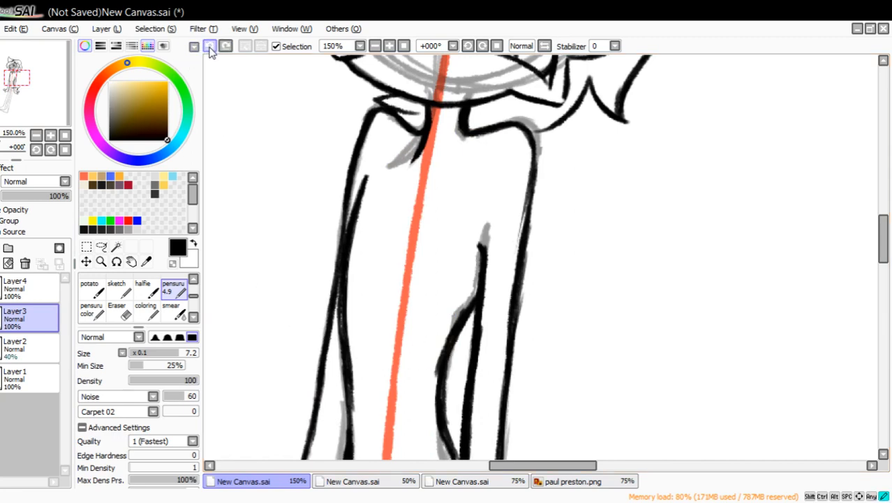
Undo the two arrows drawn beside and across the right forearm.
{"action": "left_click_drag", "start_coordinate": [58, 91], "coordinate": [56, 115]}
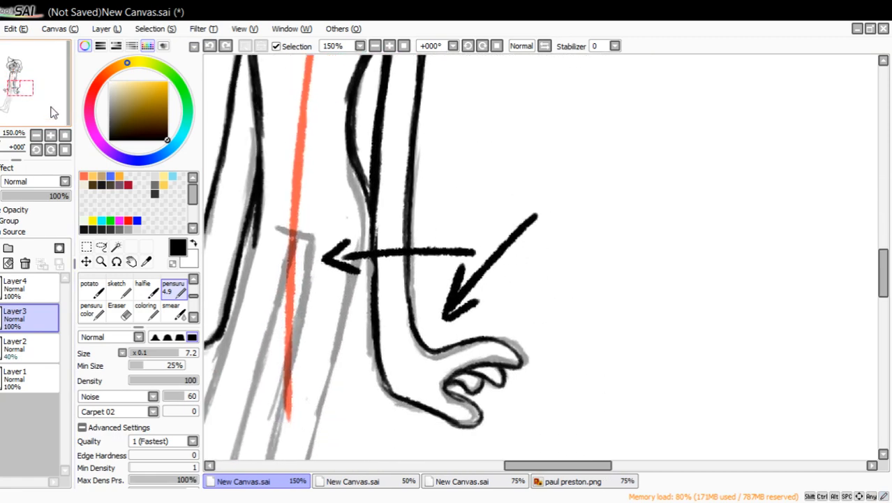
{"action": "left_click", "coordinate": [209, 45]}
{"action": "left_click", "coordinate": [210, 45]}
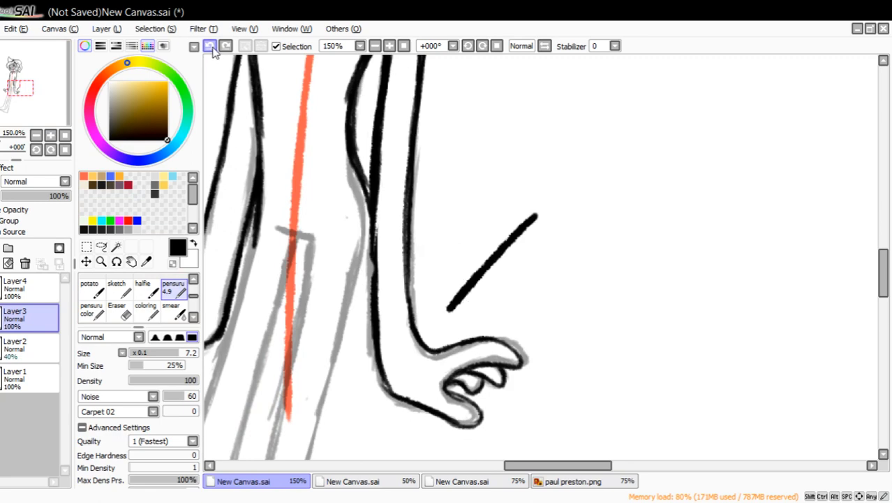
{"action": "left_click", "coordinate": [210, 45]}
Lasso the right hand with its lower forearm, try moving it upward, and undo the move.
{"action": "left_click", "coordinate": [101, 247]}
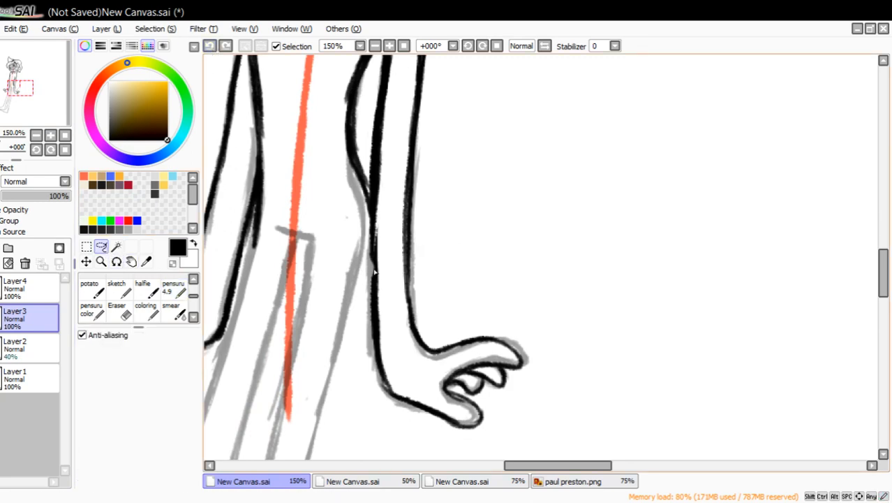
{"action": "mouse_move", "coordinate": [358, 271]}
{"action": "left_mouse_down"}
{"action": "mouse_move", "coordinate": [464, 280]}
{"action": "mouse_move", "coordinate": [559, 457]}
{"action": "mouse_move", "coordinate": [359, 276]}
{"action": "left_mouse_up"}
{"action": "mouse_move", "coordinate": [464, 390]}
{"action": "left_mouse_down"}
{"action": "mouse_move", "coordinate": [450, 325]}
{"action": "mouse_move", "coordinate": [461, 319]}
{"action": "left_mouse_up"}
{"action": "left_click_drag", "start_coordinate": [23, 121], "coordinate": [23, 123]}
{"action": "left_click", "coordinate": [210, 46]}
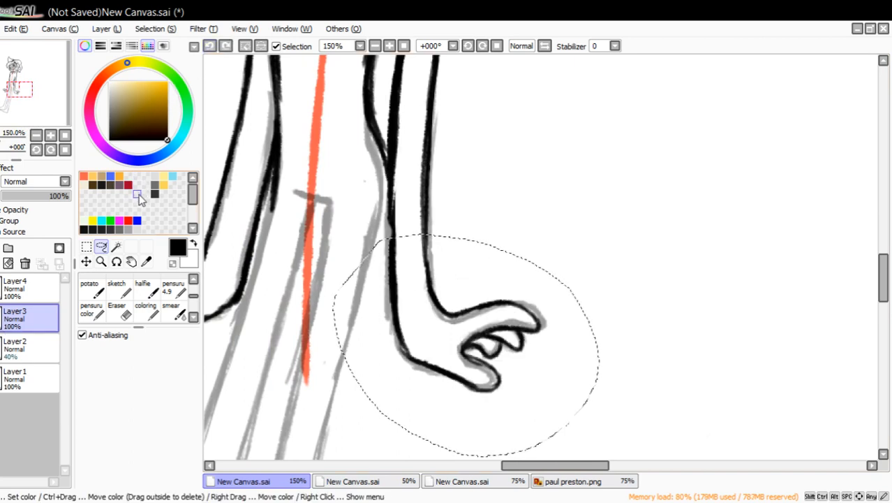
Clear the selection and erase a short gap in both contours of the right forearm above the wrist.
{"action": "left_click", "coordinate": [118, 309]}
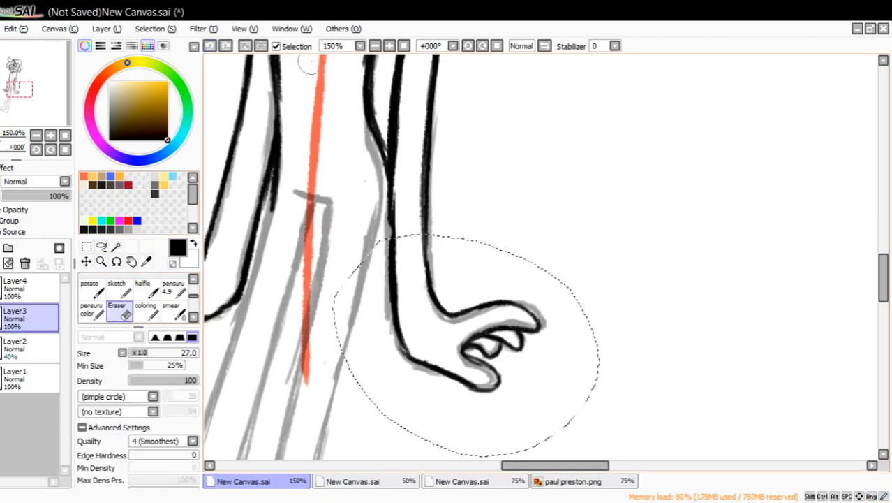
{"action": "left_click", "coordinate": [246, 44]}
{"action": "mouse_move", "coordinate": [424, 212]}
{"action": "left_mouse_down"}
{"action": "mouse_move", "coordinate": [389, 213]}
{"action": "mouse_move", "coordinate": [433, 224]}
{"action": "mouse_move", "coordinate": [418, 264]}
{"action": "left_mouse_up"}
Ink oval rims at both ends of the right forearm gap and bridge them with thin lengthwise pensuru lines.
{"action": "left_click", "coordinate": [173, 288]}
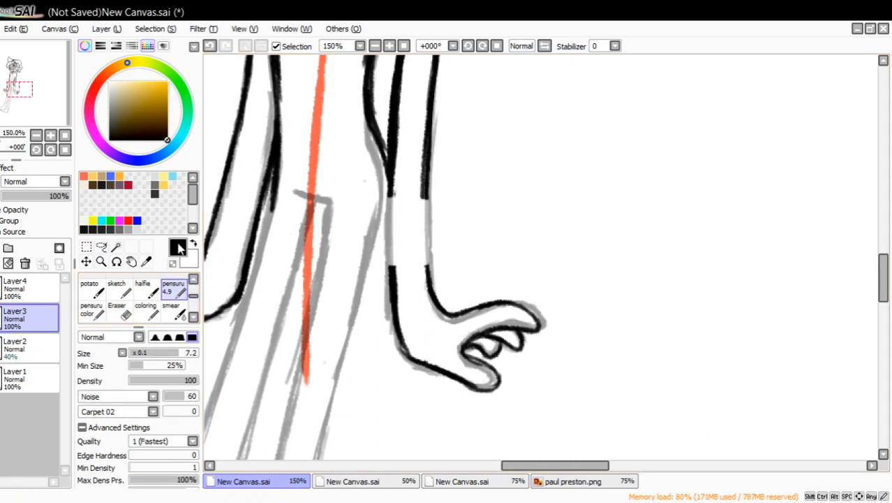
{"action": "left_click_drag", "start_coordinate": [397, 200], "coordinate": [421, 198]}
{"action": "mouse_move", "coordinate": [412, 271]}
{"action": "left_mouse_down"}
{"action": "mouse_move", "coordinate": [423, 269]}
{"action": "mouse_move", "coordinate": [392, 266]}
{"action": "mouse_move", "coordinate": [419, 265]}
{"action": "left_mouse_up"}
{"action": "mouse_move", "coordinate": [398, 180]}
{"action": "left_mouse_down"}
{"action": "mouse_move", "coordinate": [404, 296]}
{"action": "mouse_move", "coordinate": [415, 187]}
{"action": "mouse_move", "coordinate": [417, 290]}
{"action": "left_mouse_up"}
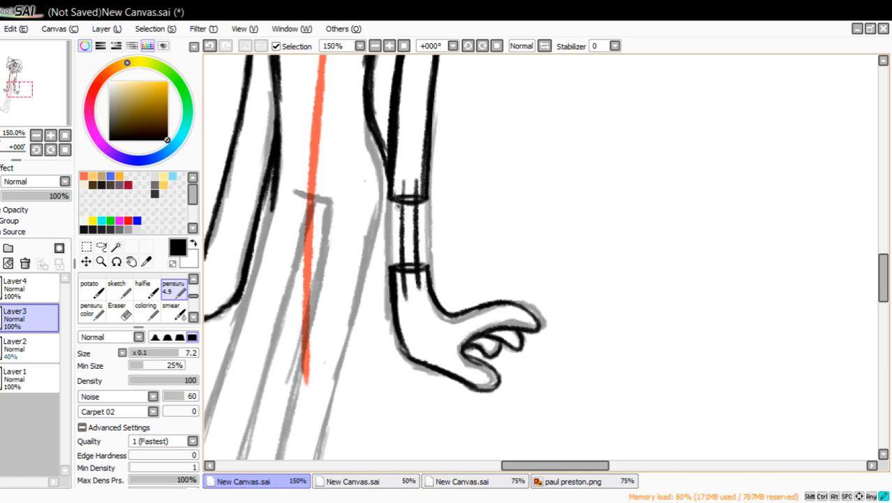
{"action": "mouse_move", "coordinate": [398, 207]}
{"action": "left_mouse_down"}
{"action": "mouse_move", "coordinate": [402, 251]}
{"action": "mouse_move", "coordinate": [408, 213]}
{"action": "mouse_move", "coordinate": [415, 236]}
{"action": "mouse_move", "coordinate": [421, 205]}
{"action": "mouse_move", "coordinate": [426, 277]}
{"action": "left_mouse_up"}
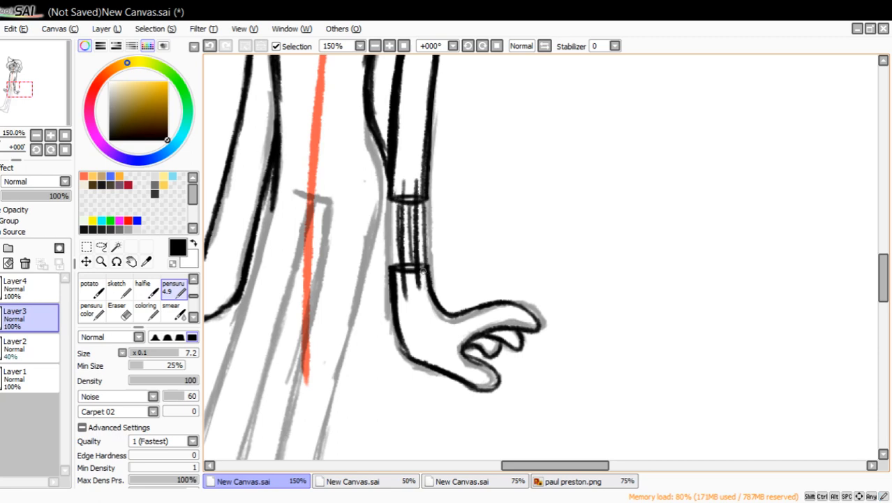
Ink two curved cross lines over the left forearm just above the wrist.
{"action": "left_click_drag", "start_coordinate": [53, 107], "coordinate": [46, 104]}
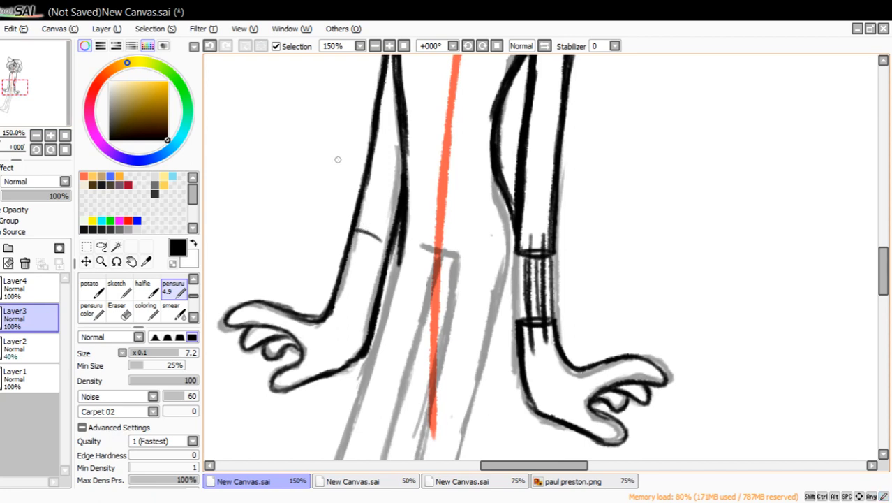
{"action": "left_click_drag", "start_coordinate": [388, 244], "coordinate": [358, 239]}
{"action": "left_click_drag", "start_coordinate": [346, 288], "coordinate": [376, 299]}
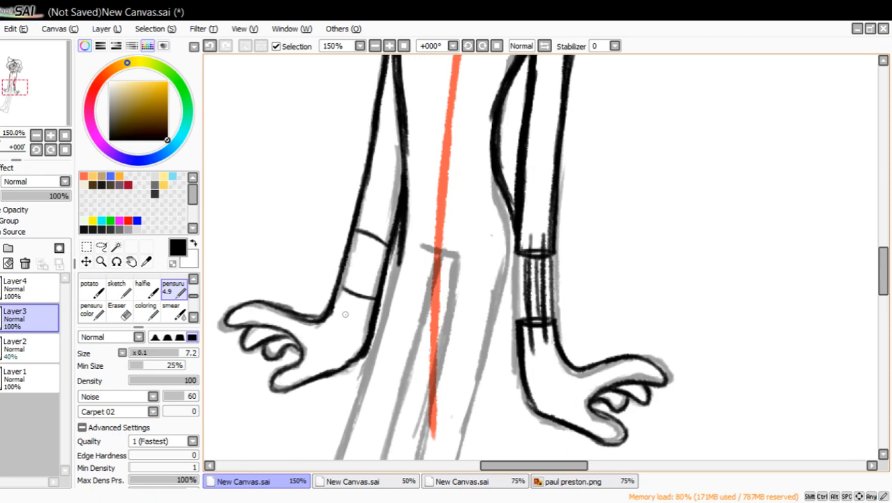
Rework the left forearm's outer contour with the pen and erase it between the two cross lines.
{"action": "left_click_drag", "start_coordinate": [330, 318], "coordinate": [356, 246]}
{"action": "left_click_drag", "start_coordinate": [343, 289], "coordinate": [363, 207]}
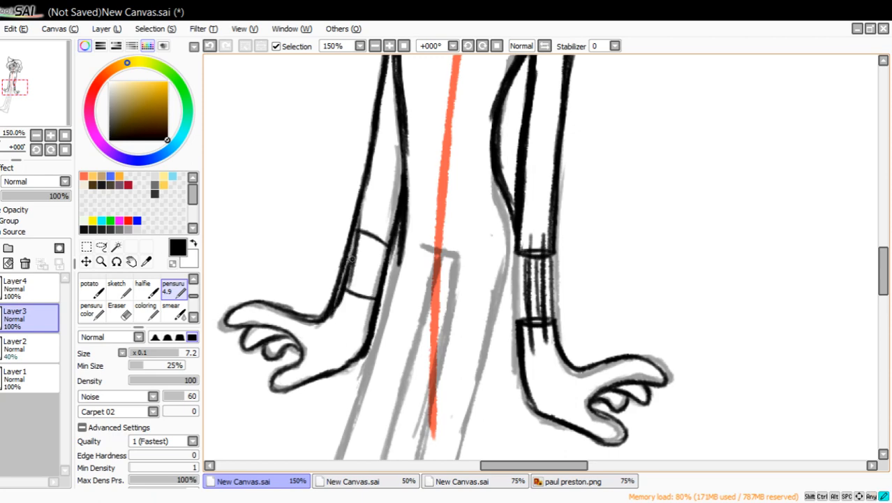
{"action": "left_click_drag", "start_coordinate": [349, 261], "coordinate": [376, 143]}
{"action": "left_click", "coordinate": [120, 310]}
{"action": "mouse_move", "coordinate": [315, 295]}
{"action": "left_mouse_down"}
{"action": "mouse_move", "coordinate": [325, 307]}
{"action": "mouse_move", "coordinate": [342, 257]}
{"action": "mouse_move", "coordinate": [337, 281]}
{"action": "mouse_move", "coordinate": [360, 139]}
{"action": "left_mouse_up"}
{"action": "mouse_move", "coordinate": [355, 267]}
{"action": "left_mouse_down"}
{"action": "mouse_move", "coordinate": [348, 283]}
{"action": "mouse_move", "coordinate": [343, 239]}
{"action": "mouse_move", "coordinate": [363, 246]}
{"action": "left_mouse_up"}
Close the left forearm's cross lines into oval rims and connect them with thin lengthwise pensuru lines.
{"action": "left_click", "coordinate": [174, 287]}
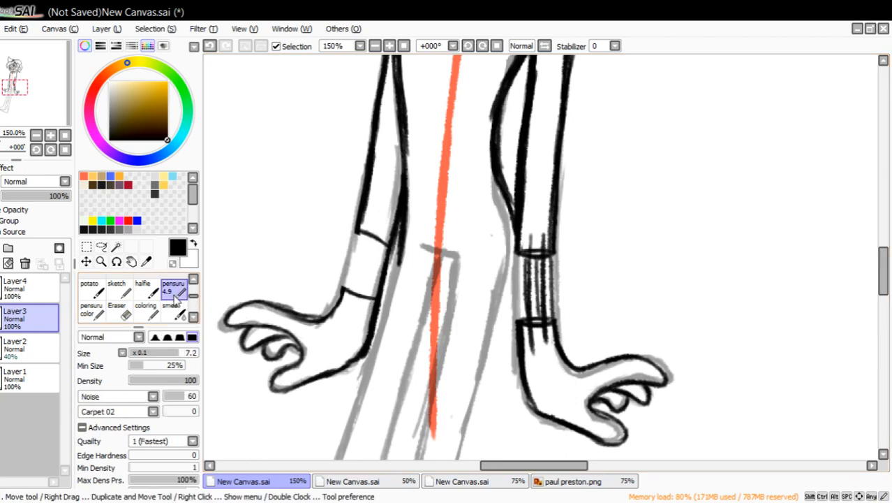
{"action": "left_click_drag", "start_coordinate": [358, 289], "coordinate": [380, 297]}
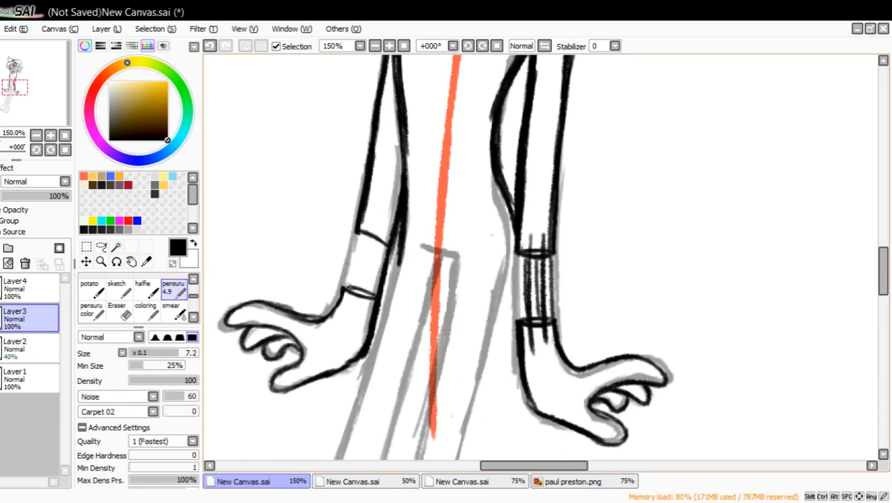
{"action": "left_click_drag", "start_coordinate": [359, 233], "coordinate": [388, 247]}
{"action": "left_click_drag", "start_coordinate": [371, 223], "coordinate": [348, 319]}
{"action": "left_click_drag", "start_coordinate": [380, 222], "coordinate": [354, 322]}
{"action": "mouse_move", "coordinate": [381, 239]}
{"action": "left_mouse_down"}
{"action": "mouse_move", "coordinate": [371, 280]}
{"action": "mouse_move", "coordinate": [358, 259]}
{"action": "mouse_move", "coordinate": [348, 287]}
{"action": "left_mouse_up"}
{"action": "left_click_drag", "start_coordinate": [381, 245], "coordinate": [366, 292]}
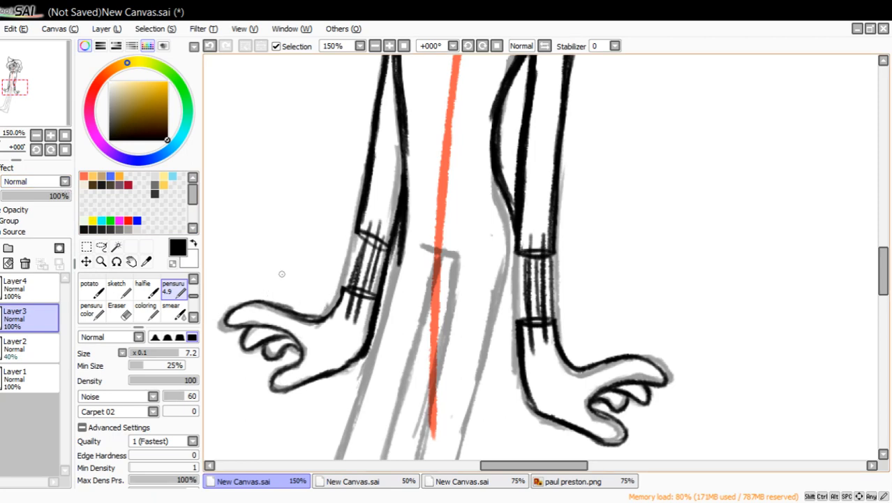
Draw a black arrow pointing at the left wrist joint and undo it.
{"action": "left_click_drag", "start_coordinate": [252, 256], "coordinate": [329, 286]}
{"action": "left_click_drag", "start_coordinate": [328, 288], "coordinate": [299, 291]}
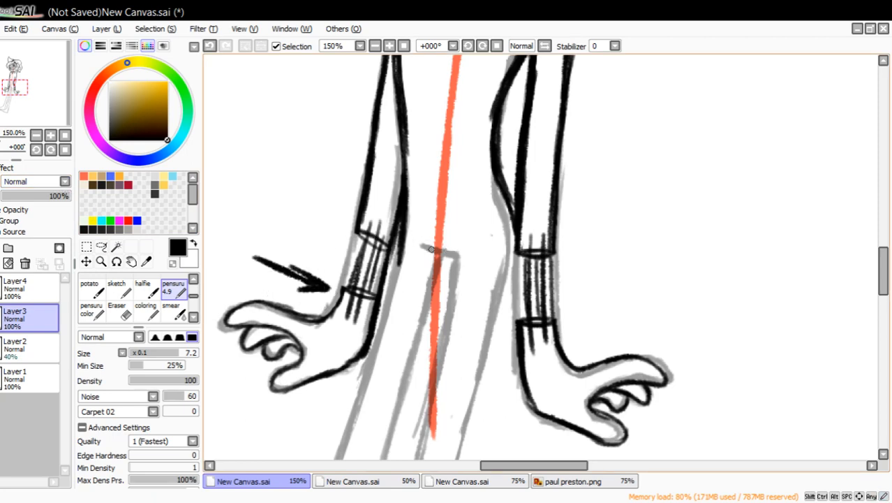
{"action": "left_click", "coordinate": [209, 47]}
{"action": "left_click", "coordinate": [210, 46]}
{"action": "left_click", "coordinate": [209, 46]}
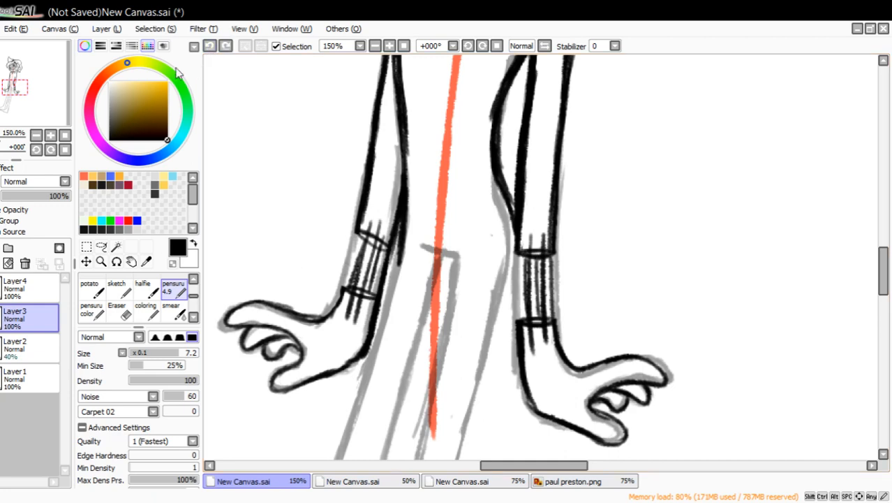
Ink two cross lines at the right elbow and replace the long strokes between them with short vertical ones.
{"action": "left_click_drag", "start_coordinate": [39, 112], "coordinate": [22, 104]}
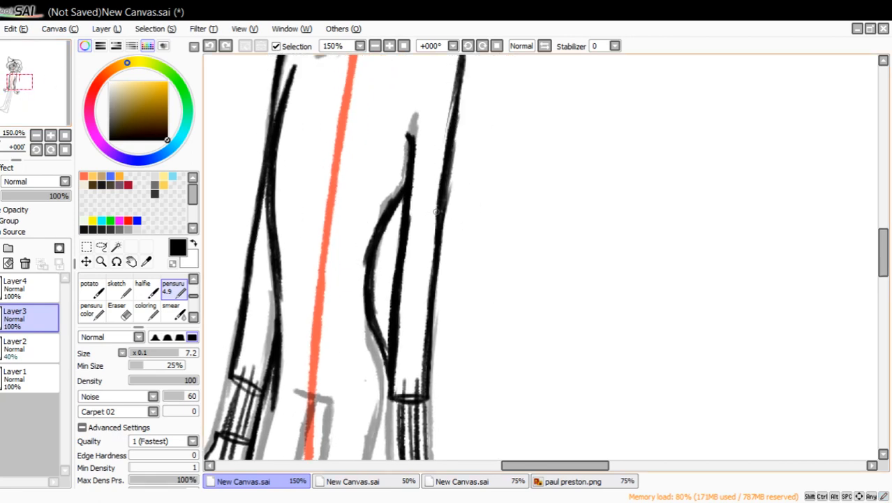
{"action": "mouse_move", "coordinate": [411, 218]}
{"action": "left_mouse_down"}
{"action": "mouse_move", "coordinate": [437, 220]}
{"action": "mouse_move", "coordinate": [429, 200]}
{"action": "mouse_move", "coordinate": [437, 202]}
{"action": "mouse_move", "coordinate": [418, 246]}
{"action": "left_mouse_up"}
{"action": "left_click_drag", "start_coordinate": [428, 186], "coordinate": [427, 244]}
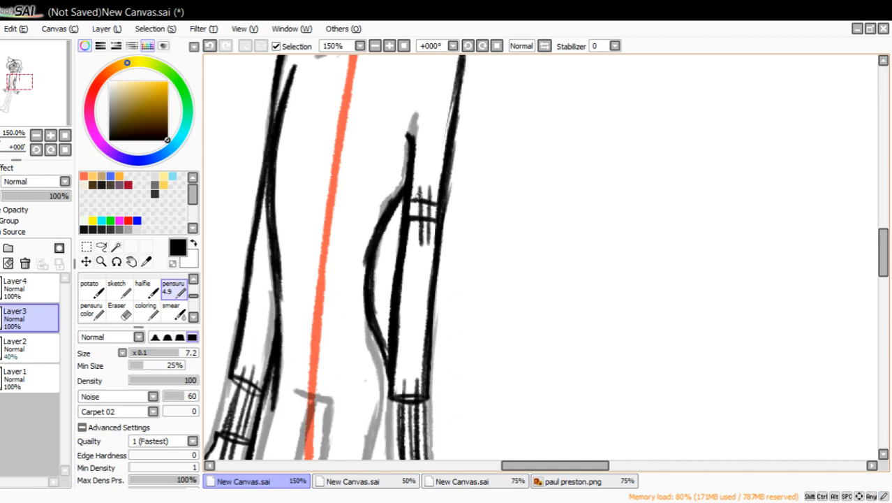
{"action": "left_click", "coordinate": [212, 50]}
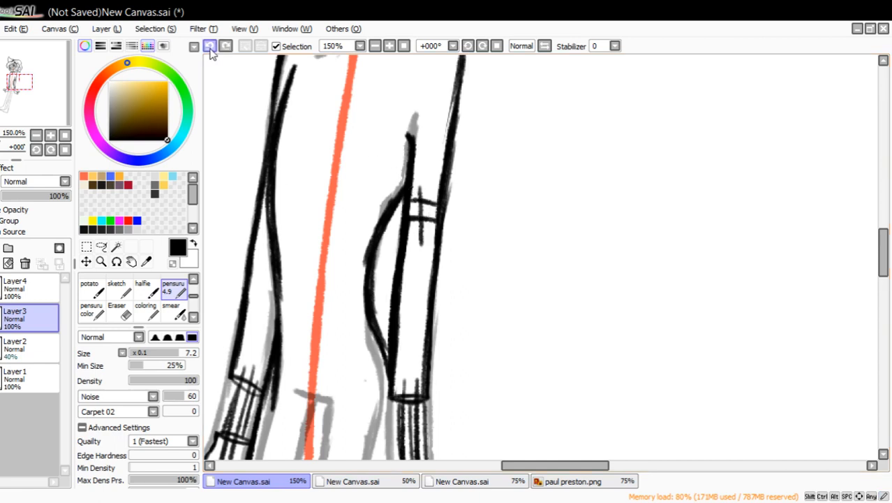
{"action": "left_click", "coordinate": [212, 49]}
{"action": "left_click_drag", "start_coordinate": [422, 188], "coordinate": [420, 225]}
{"action": "left_click_drag", "start_coordinate": [429, 187], "coordinate": [428, 223]}
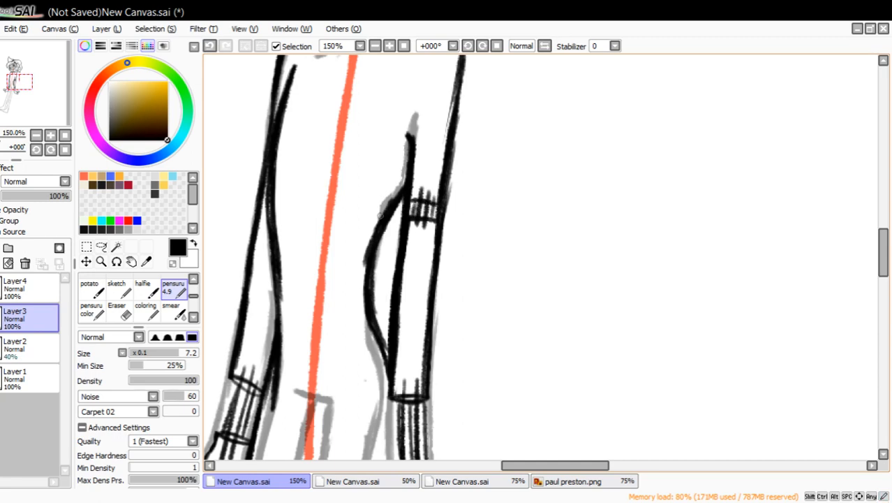
Erase the right arm's contours between the two elbow cross lines and return to the pensuru pen.
{"action": "left_click", "coordinate": [117, 309]}
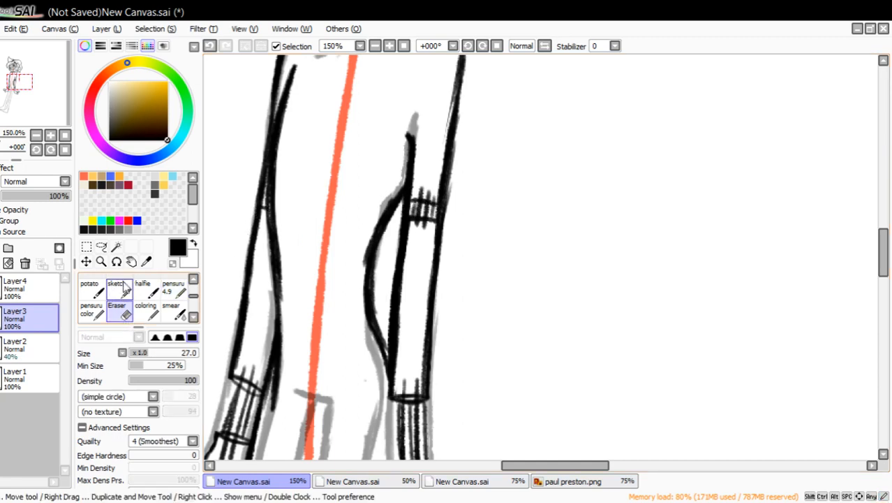
{"action": "mouse_move", "coordinate": [442, 216]}
{"action": "left_mouse_down"}
{"action": "mouse_move", "coordinate": [448, 207]}
{"action": "mouse_move", "coordinate": [402, 212]}
{"action": "mouse_move", "coordinate": [407, 205]}
{"action": "left_mouse_up"}
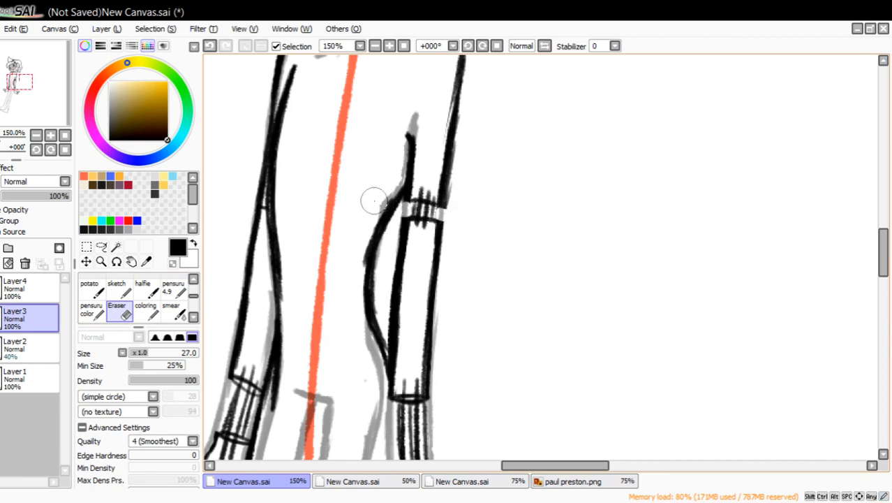
{"action": "left_click", "coordinate": [173, 287]}
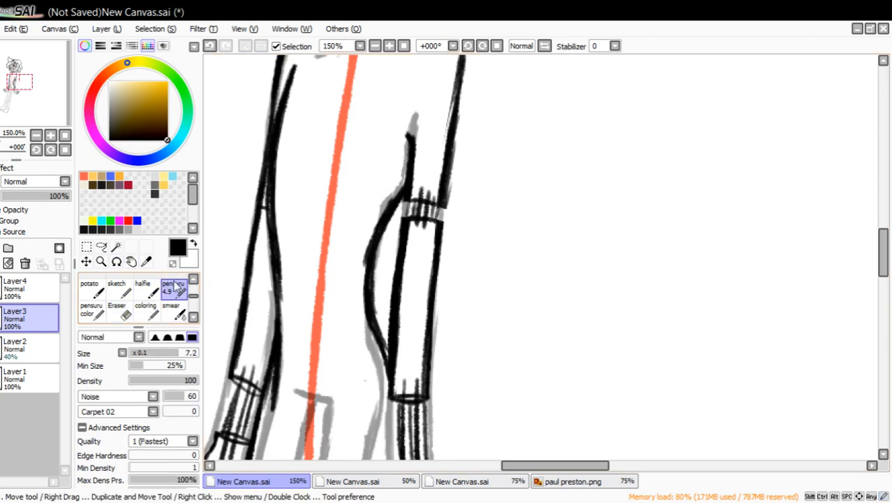
Erase a short section of the left arm's outer contour at the elbow and re-ink it with the pensuru pen.
{"action": "left_click", "coordinate": [117, 309]}
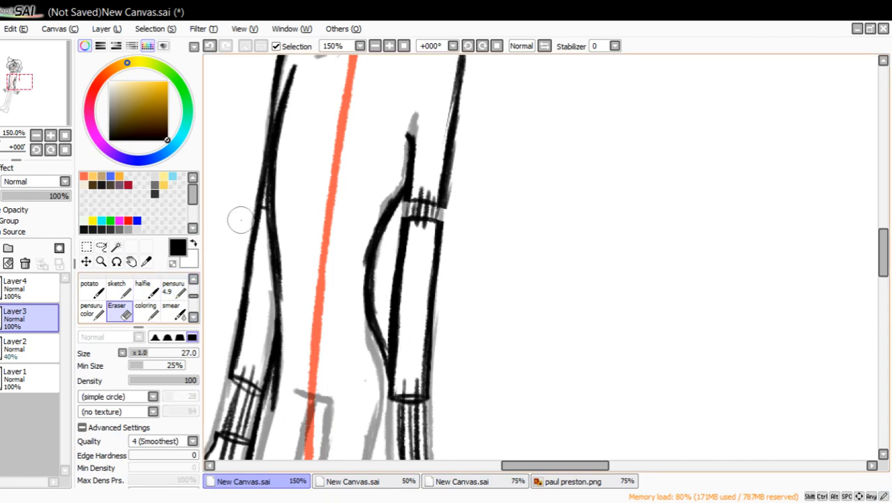
{"action": "mouse_move", "coordinate": [260, 202]}
{"action": "left_mouse_down"}
{"action": "mouse_move", "coordinate": [258, 166]}
{"action": "mouse_move", "coordinate": [244, 171]}
{"action": "mouse_move", "coordinate": [261, 225]}
{"action": "left_mouse_up"}
{"action": "left_click", "coordinate": [174, 289]}
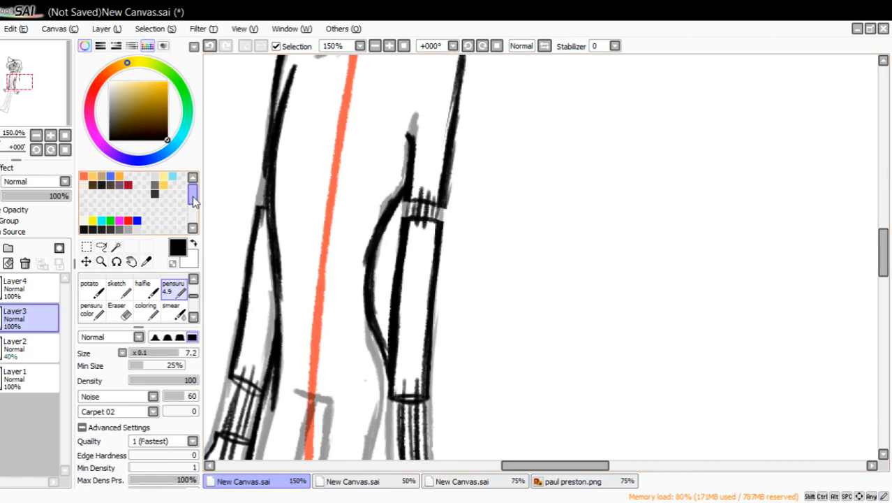
{"action": "left_click_drag", "start_coordinate": [264, 177], "coordinate": [262, 205]}
Ink the upper part of the right leg's outer contour from the hip down the thigh.
{"action": "left_click_drag", "start_coordinate": [59, 129], "coordinate": [51, 110]}
{"action": "left_click", "coordinate": [39, 134]}
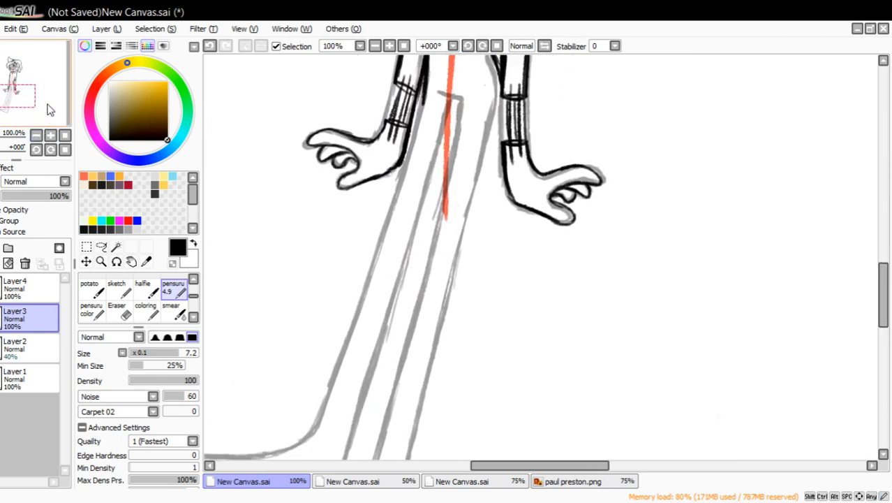
{"action": "left_click_drag", "start_coordinate": [497, 89], "coordinate": [456, 278]}
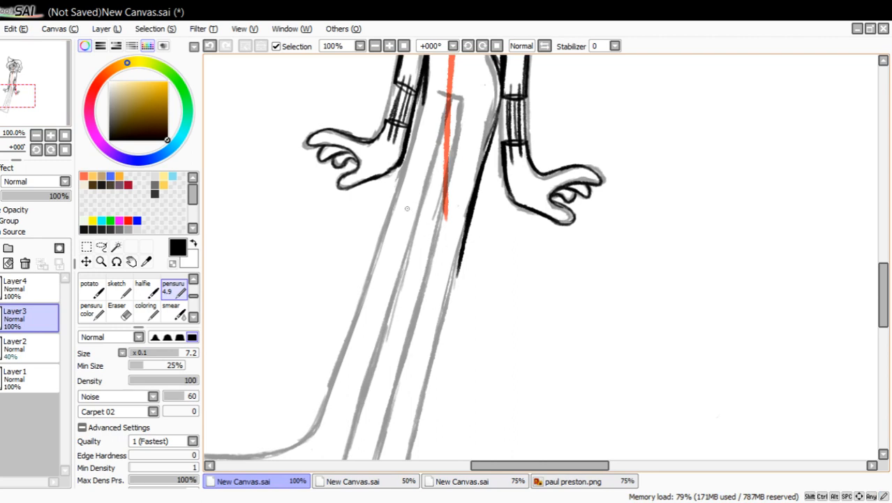
{"action": "key", "text": "ctrl+z"}
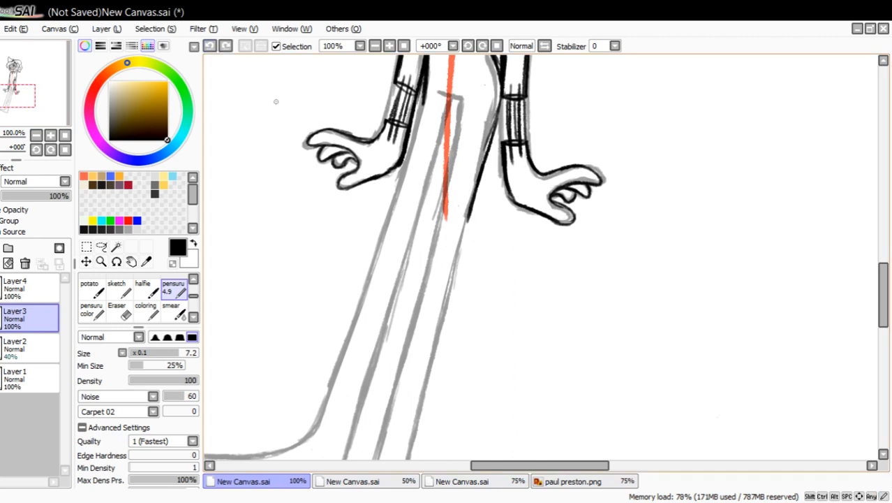
{"action": "left_click_drag", "start_coordinate": [474, 187], "coordinate": [416, 443]}
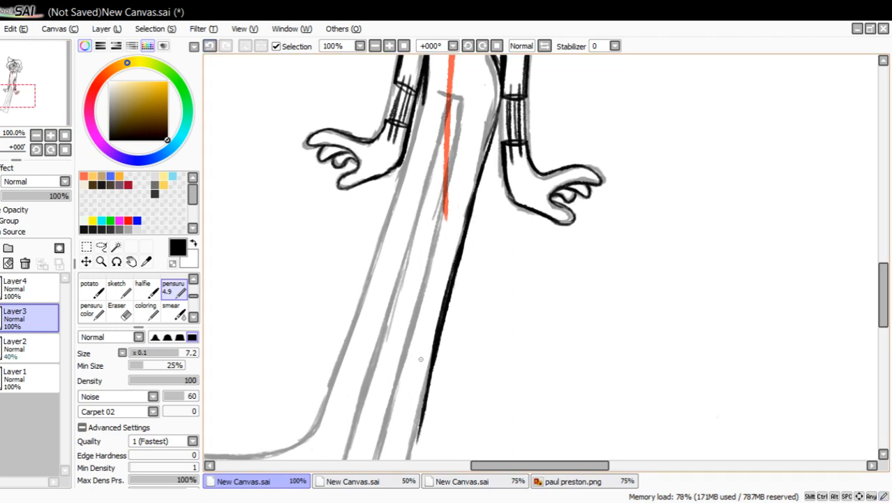
{"action": "key", "text": "ctrl+z"}
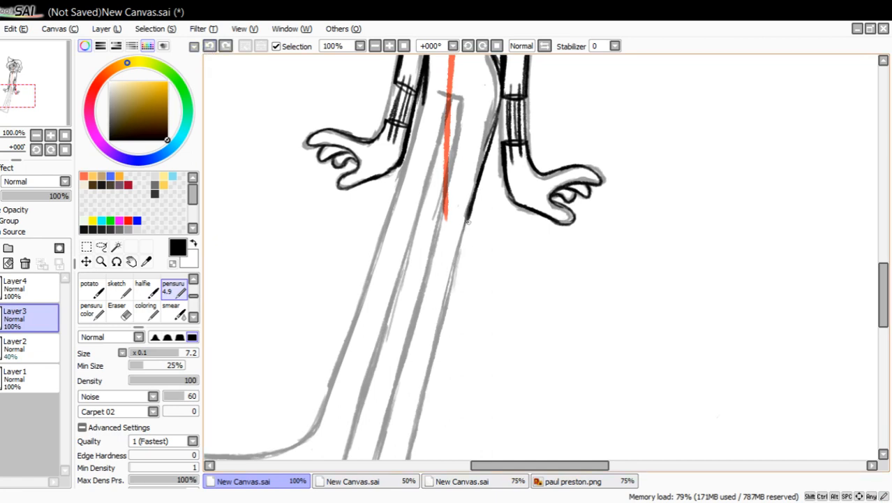
{"action": "left_click_drag", "start_coordinate": [468, 222], "coordinate": [411, 431]}
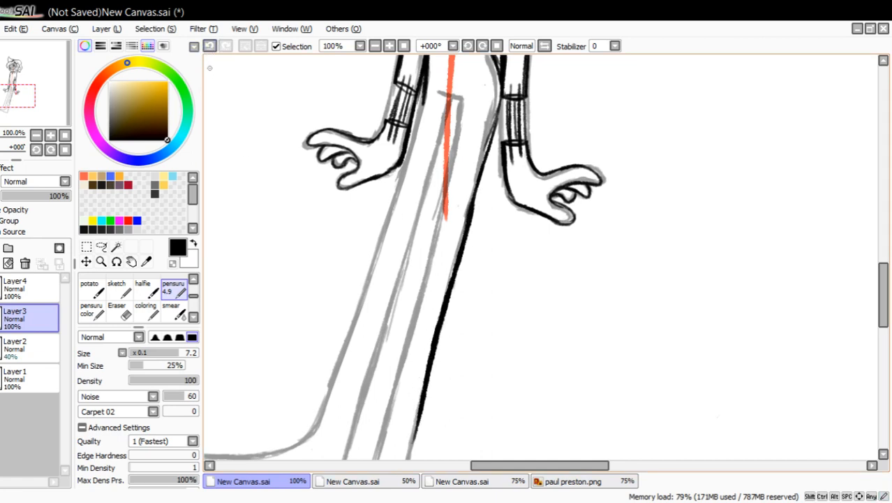
{"action": "key", "text": "ctrl+z"}
Extend the right leg's outer contour down the shin and thicken it back up to the hip.
{"action": "left_click_drag", "start_coordinate": [444, 310], "coordinate": [422, 432]}
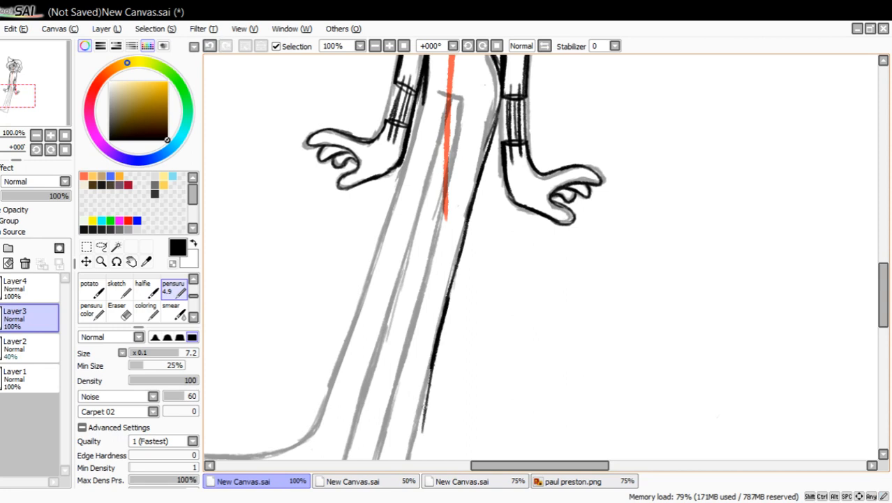
{"action": "key", "text": "ctrl+z"}
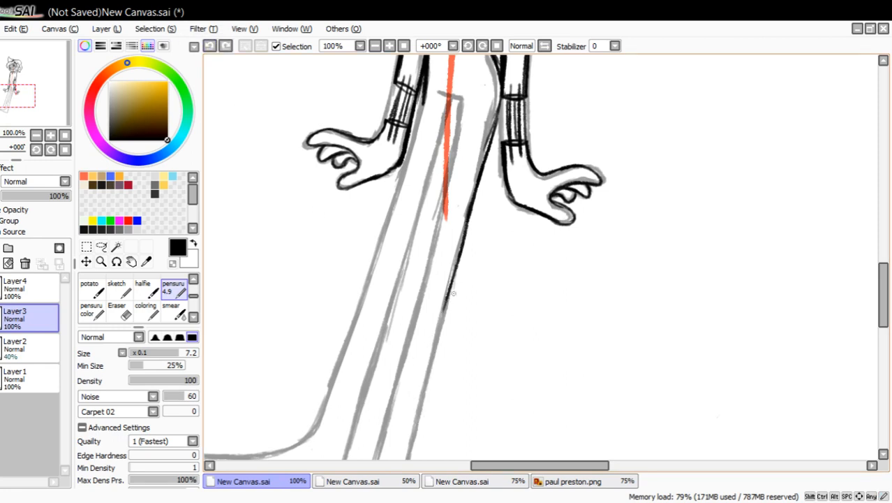
{"action": "left_click_drag", "start_coordinate": [450, 293], "coordinate": [423, 402]}
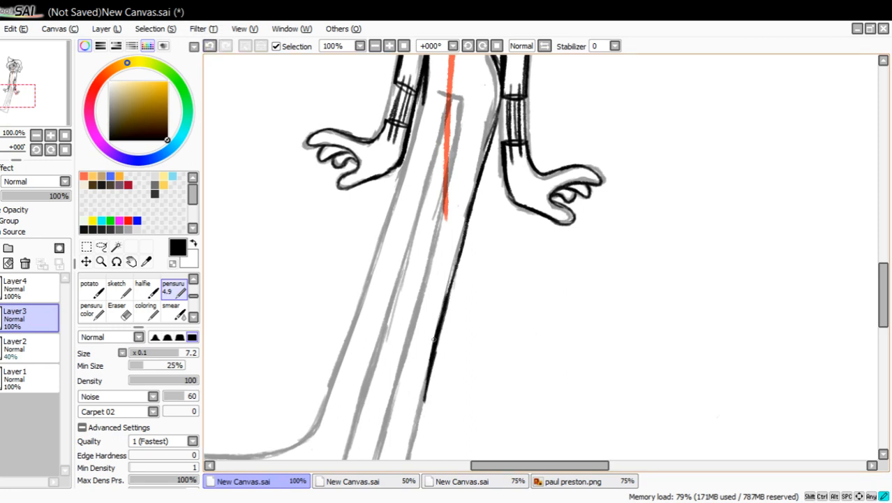
{"action": "left_click_drag", "start_coordinate": [446, 298], "coordinate": [499, 89]}
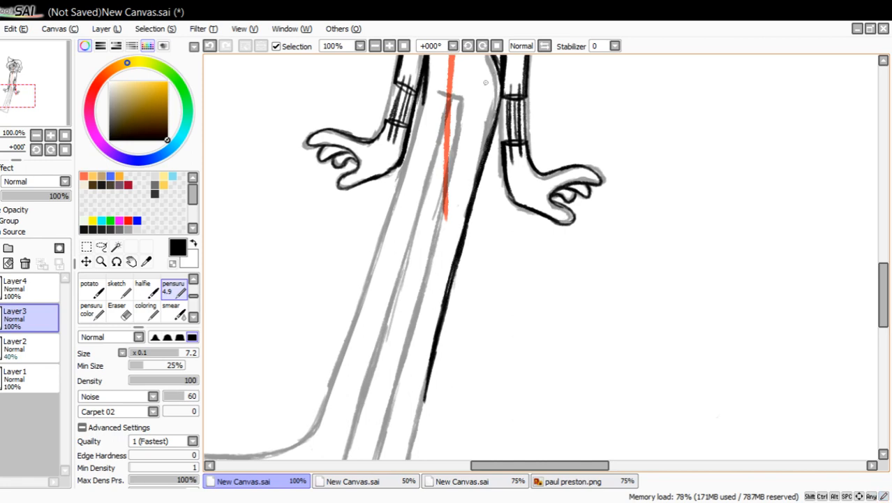
Continue the right leg's outer contour to the heel and outline the pointed foot's sole and top edge.
{"action": "left_click_drag", "start_coordinate": [40, 130], "coordinate": [37, 123]}
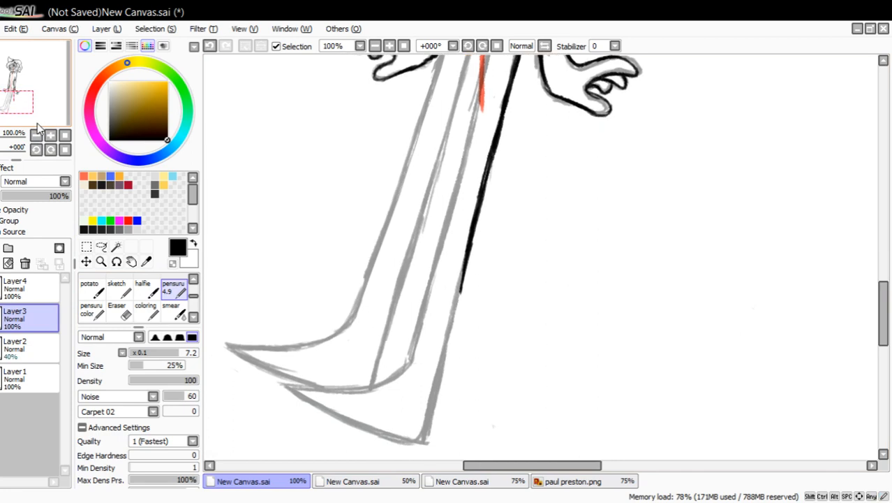
{"action": "left_click_drag", "start_coordinate": [460, 277], "coordinate": [427, 417]}
{"action": "left_click_drag", "start_coordinate": [437, 382], "coordinate": [421, 439]}
{"action": "left_click_drag", "start_coordinate": [433, 404], "coordinate": [421, 441]}
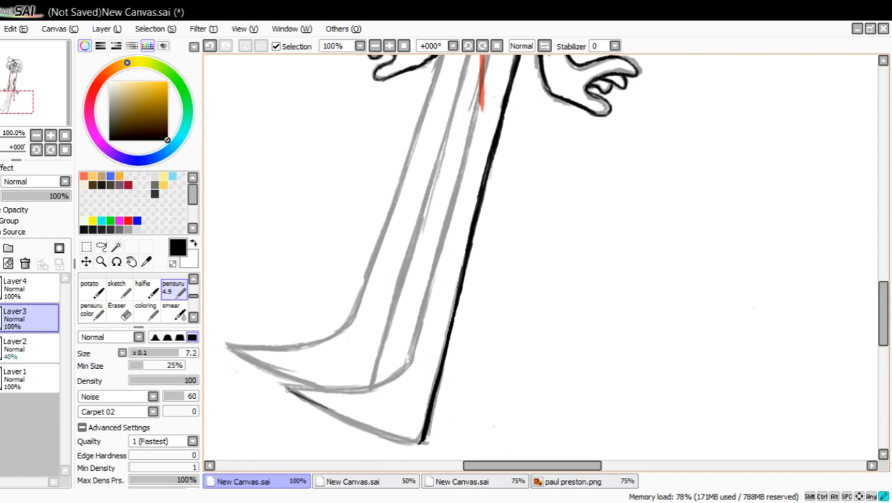
{"action": "mouse_move", "coordinate": [287, 389]}
{"action": "left_mouse_down"}
{"action": "mouse_move", "coordinate": [411, 440]}
{"action": "mouse_move", "coordinate": [309, 403]}
{"action": "left_mouse_up"}
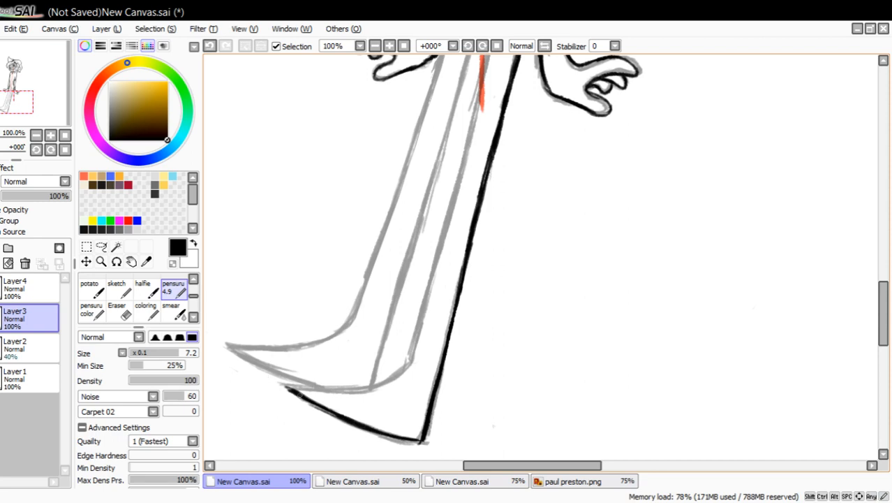
{"action": "left_click_drag", "start_coordinate": [285, 386], "coordinate": [375, 381]}
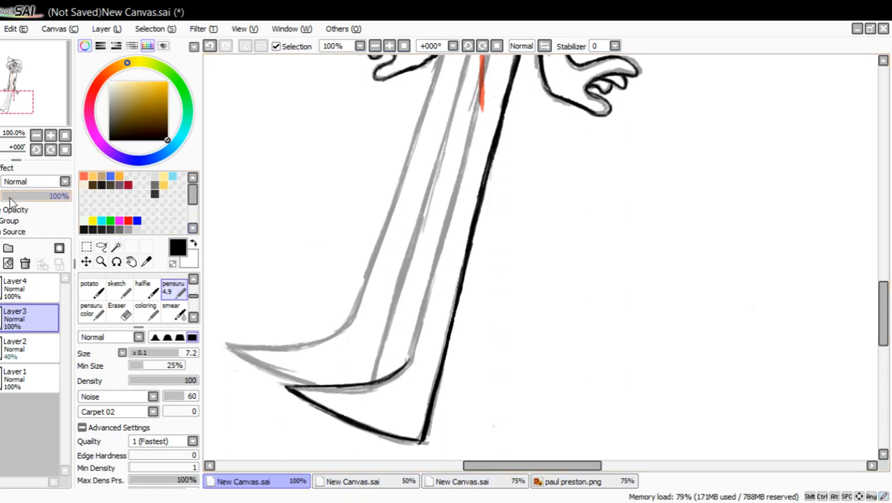
Rough in the right leg's inner contour at the thigh and ankle, and erase its misaligned middle section.
{"action": "left_click_drag", "start_coordinate": [30, 110], "coordinate": [33, 115]}
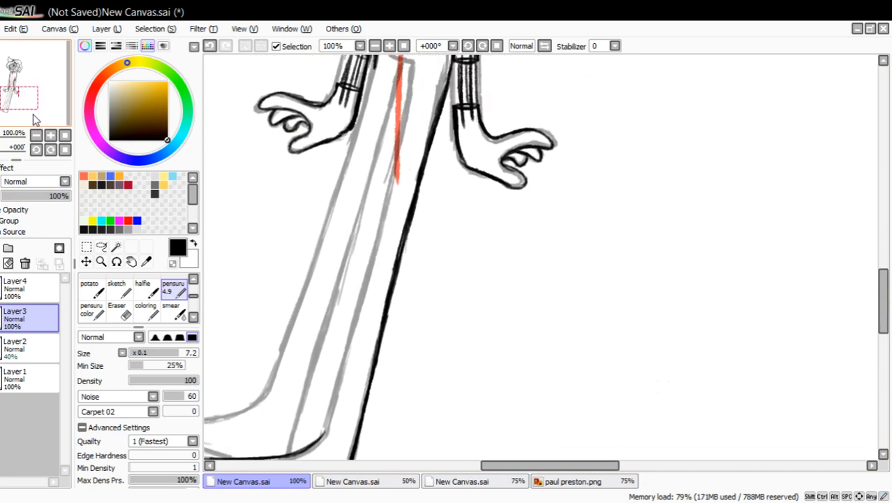
{"action": "left_click_drag", "start_coordinate": [415, 68], "coordinate": [396, 189]}
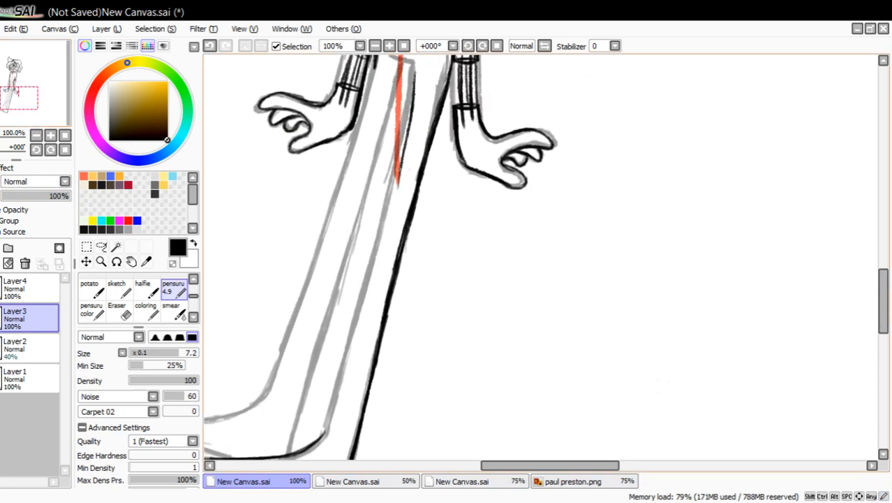
{"action": "left_click_drag", "start_coordinate": [406, 146], "coordinate": [359, 410]}
{"action": "left_click", "coordinate": [210, 46]}
{"action": "left_click_drag", "start_coordinate": [325, 440], "coordinate": [372, 194]}
{"action": "left_click", "coordinate": [118, 308]}
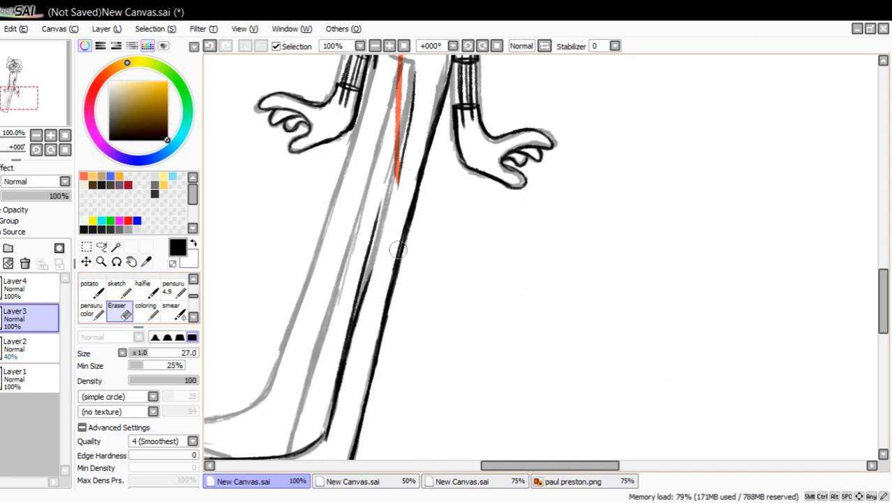
{"action": "mouse_move", "coordinate": [377, 202]}
{"action": "left_mouse_down"}
{"action": "mouse_move", "coordinate": [348, 275]}
{"action": "mouse_move", "coordinate": [326, 433]}
{"action": "mouse_move", "coordinate": [342, 362]}
{"action": "left_mouse_up"}
{"action": "left_click", "coordinate": [173, 287]}
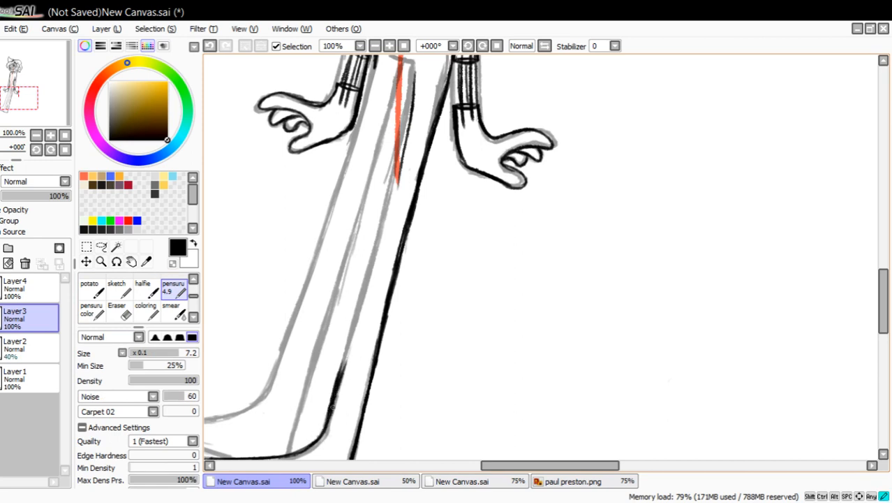
Ink the right leg's inner contour along the sketch from the ankle up to the crotch with the pensuru pen.
{"action": "left_click_drag", "start_coordinate": [333, 408], "coordinate": [361, 289]}
{"action": "left_click_drag", "start_coordinate": [352, 330], "coordinate": [377, 242]}
{"action": "left_click_drag", "start_coordinate": [366, 285], "coordinate": [376, 241]}
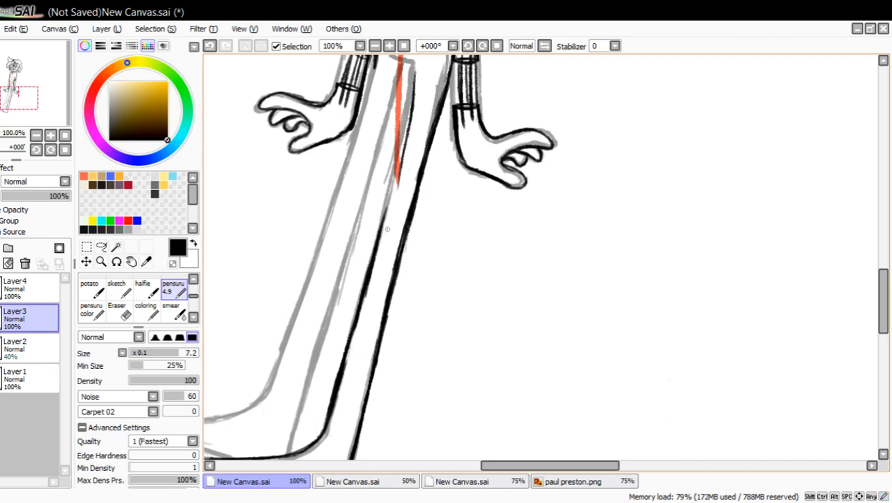
{"action": "left_click_drag", "start_coordinate": [385, 207], "coordinate": [412, 67]}
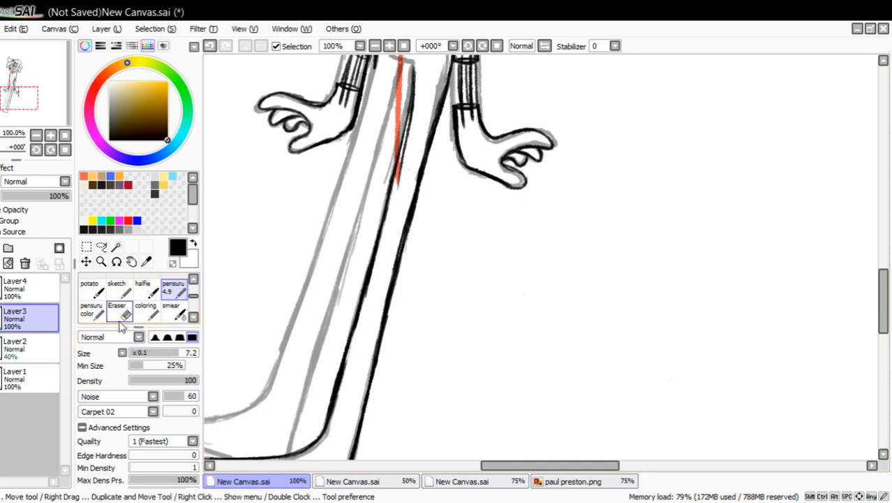
Erase the stray doubled strokes at the right inner thigh and the inner contour's lower shin section.
{"action": "left_click", "coordinate": [116, 310]}
{"action": "left_click_drag", "start_coordinate": [332, 391], "coordinate": [346, 331]}
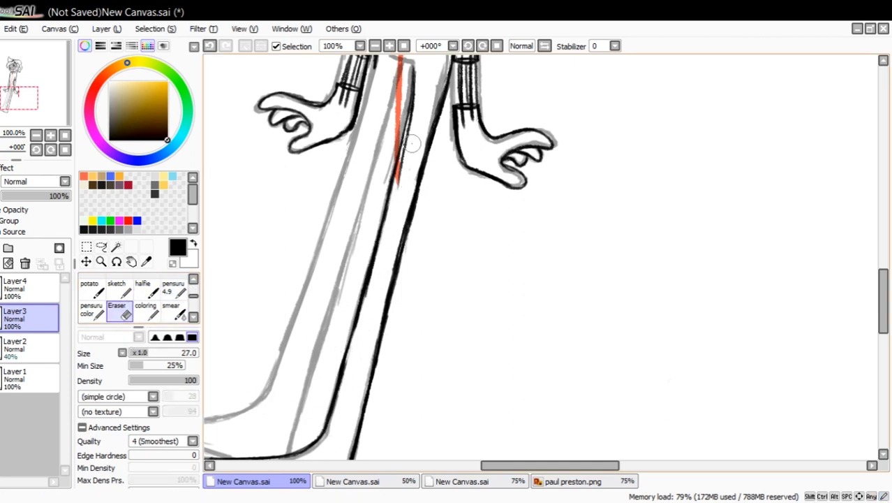
{"action": "left_click_drag", "start_coordinate": [412, 143], "coordinate": [405, 185]}
{"action": "left_click_drag", "start_coordinate": [413, 119], "coordinate": [409, 144]}
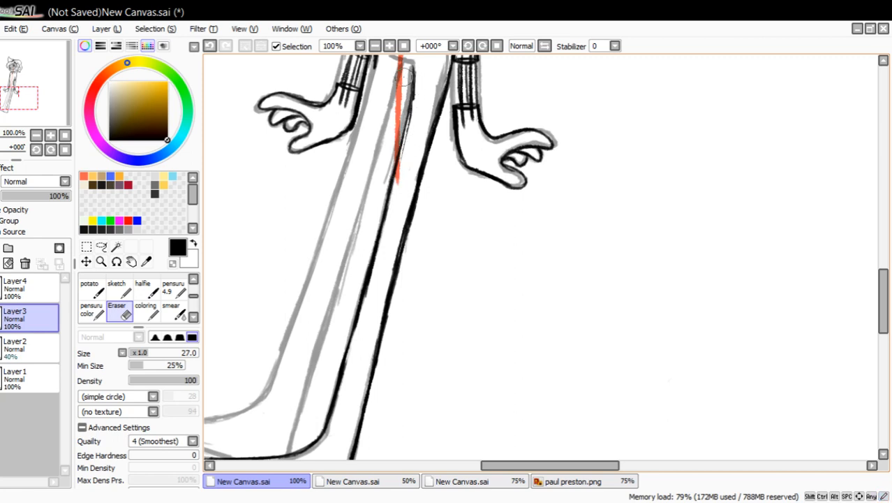
{"action": "left_click_drag", "start_coordinate": [345, 344], "coordinate": [330, 412]}
{"action": "left_click", "coordinate": [176, 296]}
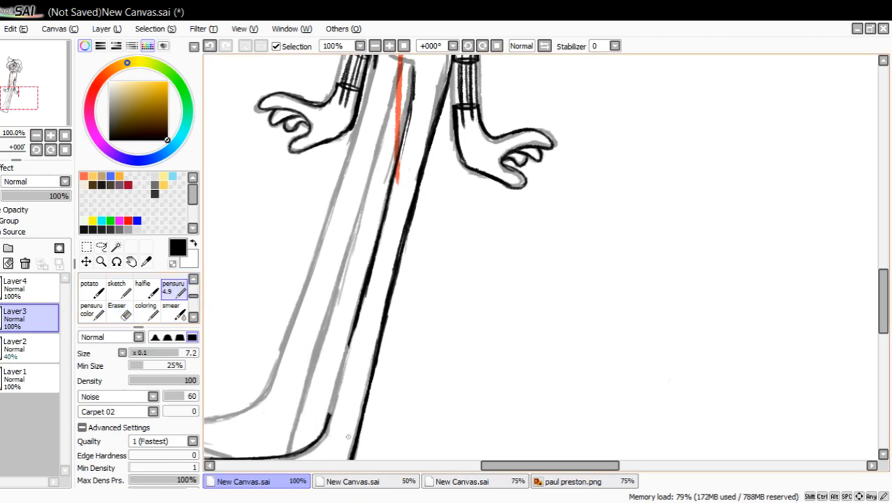
Re-ink the erased shin section of the right leg's inner contour with short overlapping pensuru strokes.
{"action": "left_click_drag", "start_coordinate": [330, 411], "coordinate": [340, 354]}
{"action": "mouse_move", "coordinate": [330, 411]}
{"action": "left_mouse_down"}
{"action": "mouse_move", "coordinate": [342, 350]}
{"action": "mouse_move", "coordinate": [338, 375]}
{"action": "left_mouse_up"}
{"action": "left_click_drag", "start_coordinate": [351, 336], "coordinate": [333, 407]}
{"action": "mouse_move", "coordinate": [333, 405]}
{"action": "left_mouse_down"}
{"action": "mouse_move", "coordinate": [318, 414]}
{"action": "mouse_move", "coordinate": [328, 369]}
{"action": "mouse_move", "coordinate": [332, 405]}
{"action": "mouse_move", "coordinate": [336, 385]}
{"action": "left_mouse_up"}
Trim the rough edges of the right leg's inner contour near the knee and crotch with the Eraser.
{"action": "left_click", "coordinate": [122, 312]}
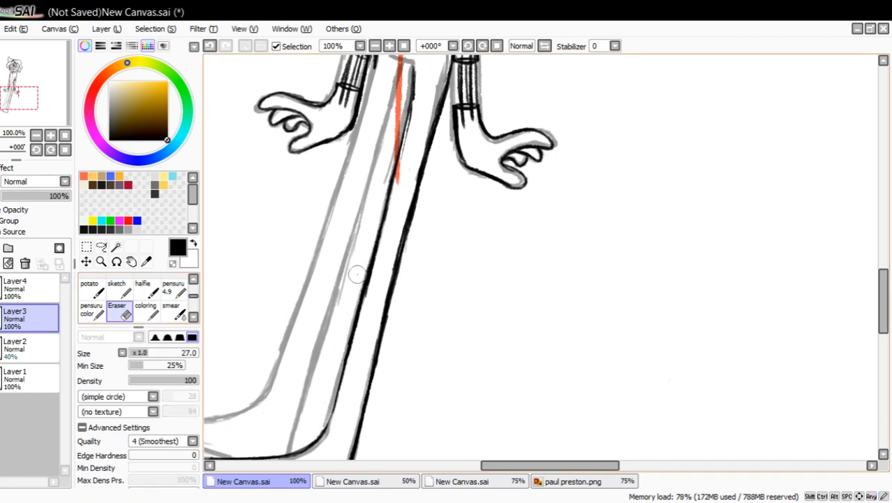
{"action": "left_click_drag", "start_coordinate": [372, 280], "coordinate": [366, 298]}
{"action": "mouse_move", "coordinate": [413, 109]}
{"action": "left_mouse_down"}
{"action": "mouse_move", "coordinate": [411, 128]}
{"action": "mouse_move", "coordinate": [416, 97]}
{"action": "mouse_move", "coordinate": [410, 136]}
{"action": "mouse_move", "coordinate": [417, 92]}
{"action": "mouse_move", "coordinate": [412, 119]}
{"action": "left_mouse_up"}
{"action": "mouse_move", "coordinate": [416, 84]}
{"action": "left_mouse_down"}
{"action": "mouse_move", "coordinate": [412, 113]}
{"action": "mouse_move", "coordinate": [416, 77]}
{"action": "mouse_move", "coordinate": [410, 119]}
{"action": "mouse_move", "coordinate": [413, 68]}
{"action": "mouse_move", "coordinate": [417, 97]}
{"action": "left_mouse_up"}
{"action": "left_click", "coordinate": [178, 293]}
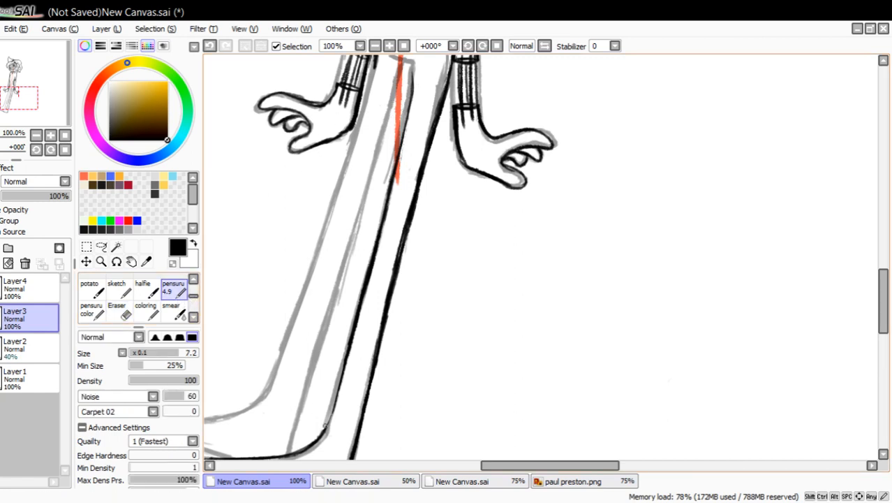
Reinforce the right leg's inner contour at the ankle and thigh, and ink the short crotch line at its upper end.
{"action": "left_click_drag", "start_coordinate": [324, 431], "coordinate": [340, 382]}
{"action": "left_click_drag", "start_coordinate": [411, 102], "coordinate": [410, 63]}
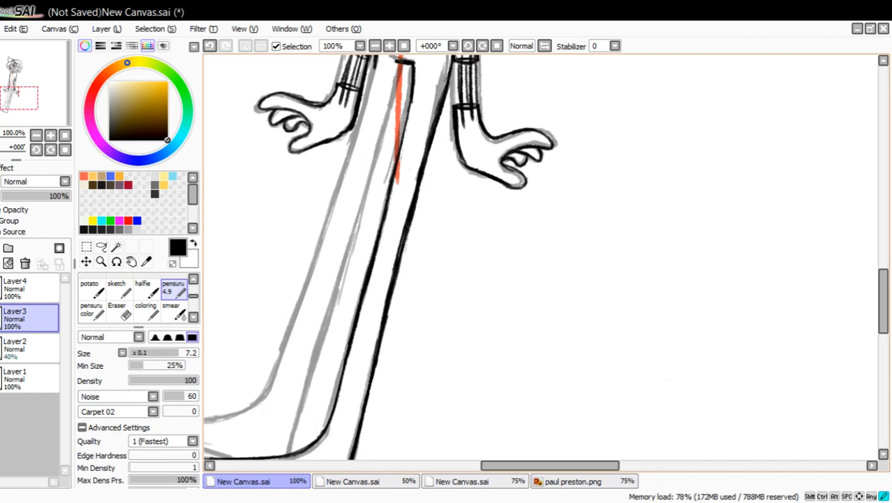
{"action": "left_click_drag", "start_coordinate": [409, 102], "coordinate": [396, 181]}
{"action": "mouse_move", "coordinate": [404, 140]}
{"action": "left_mouse_down"}
{"action": "mouse_move", "coordinate": [397, 183]}
{"action": "mouse_move", "coordinate": [415, 125]}
{"action": "left_mouse_up"}
{"action": "left_click", "coordinate": [119, 312]}
{"action": "left_click", "coordinate": [599, 501]}
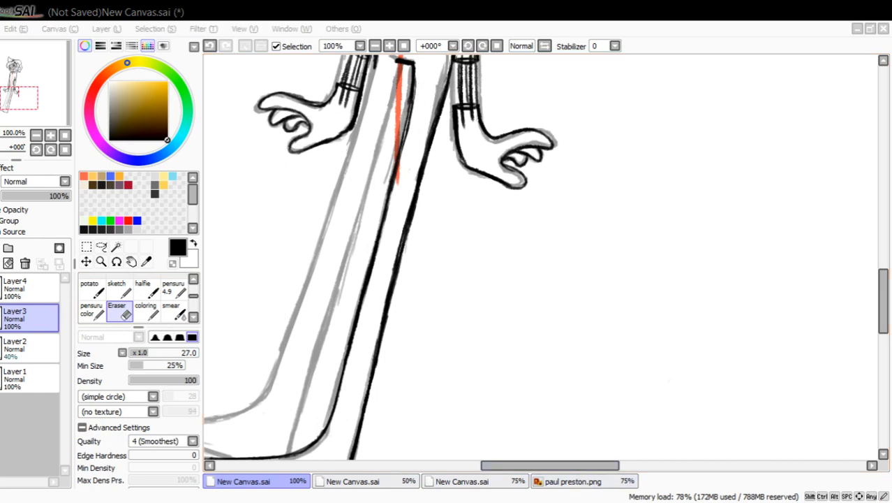
{"action": "key", "text": "alt+Tab"}
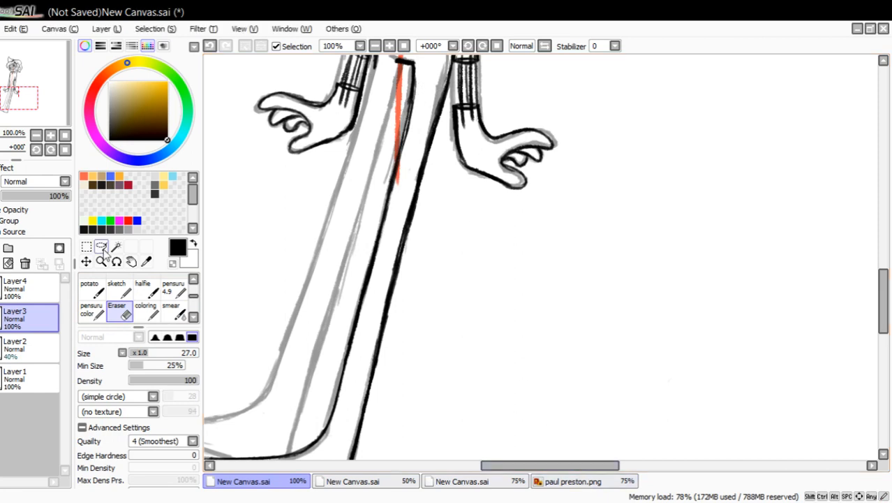
Outline the left foot's pointed sole and curved top edge with the pensuru pen.
{"action": "mouse_move", "coordinate": [56, 95]}
{"action": "left_mouse_down"}
{"action": "mouse_move", "coordinate": [46, 102]}
{"action": "mouse_move", "coordinate": [45, 71]}
{"action": "left_mouse_up"}
{"action": "left_click", "coordinate": [178, 286]}
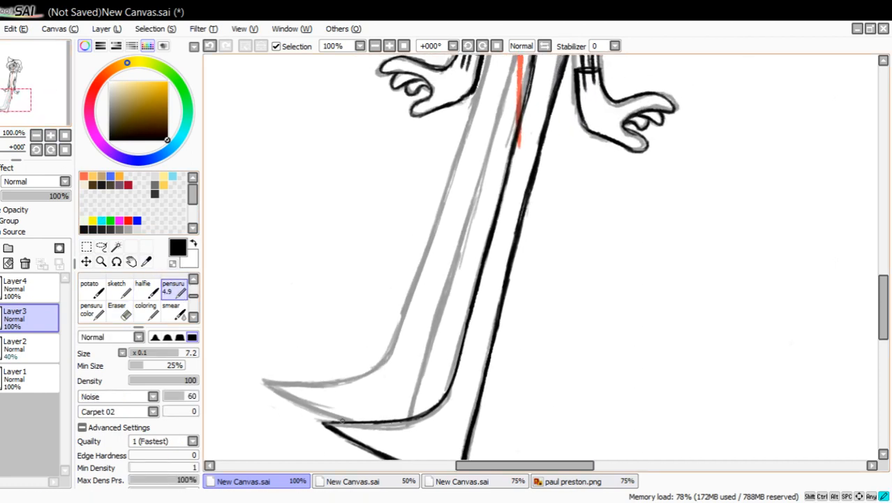
{"action": "left_click_drag", "start_coordinate": [342, 421], "coordinate": [290, 401]}
{"action": "left_click_drag", "start_coordinate": [342, 420], "coordinate": [282, 395]}
{"action": "mouse_move", "coordinate": [336, 419]}
{"action": "left_mouse_down"}
{"action": "mouse_move", "coordinate": [271, 387]}
{"action": "mouse_move", "coordinate": [317, 379]}
{"action": "left_mouse_up"}
{"action": "left_click_drag", "start_coordinate": [263, 382], "coordinate": [373, 368]}
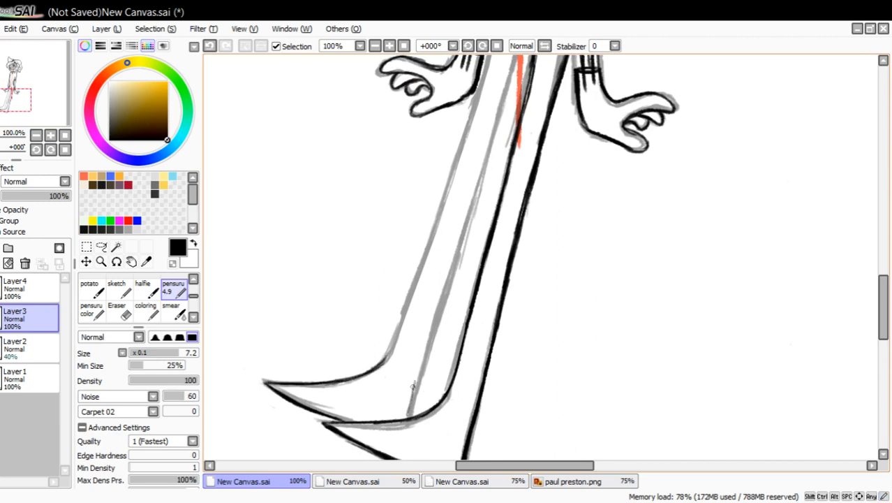
Ink the left leg's inner contour from the foot up to the crotch line with overlapping strokes.
{"action": "left_click_drag", "start_coordinate": [412, 416], "coordinate": [437, 315]}
{"action": "left_click_drag", "start_coordinate": [412, 388], "coordinate": [458, 260]}
{"action": "left_click_drag", "start_coordinate": [446, 293], "coordinate": [476, 184]}
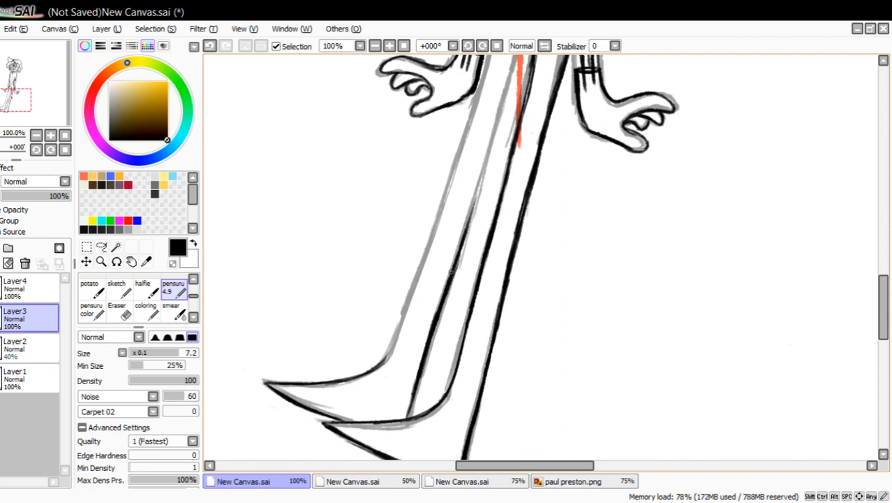
{"action": "left_click_drag", "start_coordinate": [36, 105], "coordinate": [40, 102]}
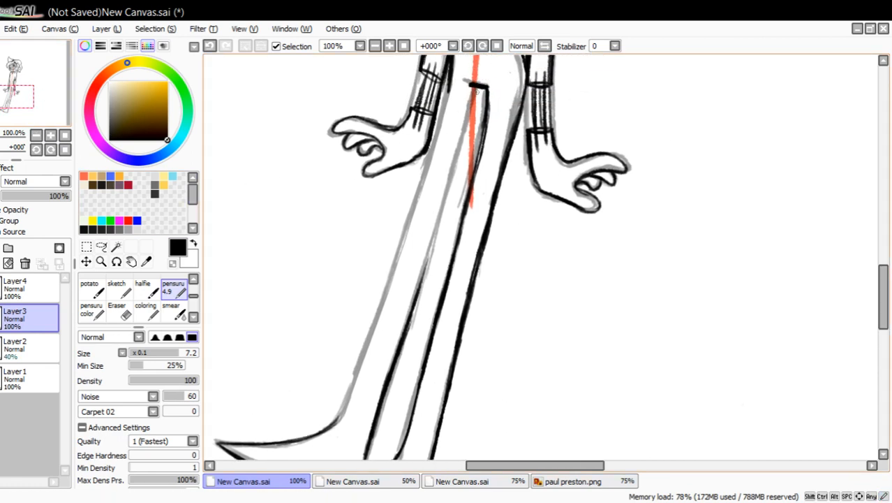
{"action": "left_click_drag", "start_coordinate": [474, 85], "coordinate": [450, 168]}
{"action": "left_click_drag", "start_coordinate": [473, 105], "coordinate": [426, 258]}
{"action": "left_click_drag", "start_coordinate": [445, 197], "coordinate": [424, 272]}
{"action": "left_click_drag", "start_coordinate": [442, 217], "coordinate": [407, 329]}
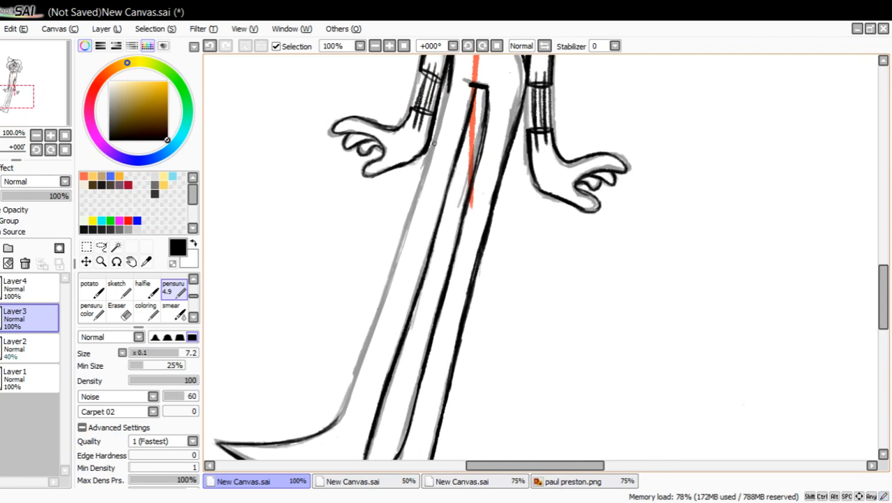
Ink the left leg's outer contour from the hip down to the foot with the pensuru pen, and trim its lower edge with the Eraser.
{"action": "left_click_drag", "start_coordinate": [448, 85], "coordinate": [436, 132]}
{"action": "left_click_drag", "start_coordinate": [444, 98], "coordinate": [425, 182]}
{"action": "mouse_move", "coordinate": [342, 401]}
{"action": "left_mouse_down"}
{"action": "mouse_move", "coordinate": [391, 269]}
{"action": "mouse_move", "coordinate": [381, 324]}
{"action": "mouse_move", "coordinate": [374, 328]}
{"action": "mouse_move", "coordinate": [392, 265]}
{"action": "left_mouse_up"}
{"action": "left_click_drag", "start_coordinate": [446, 97], "coordinate": [368, 340]}
{"action": "key", "text": "e"}
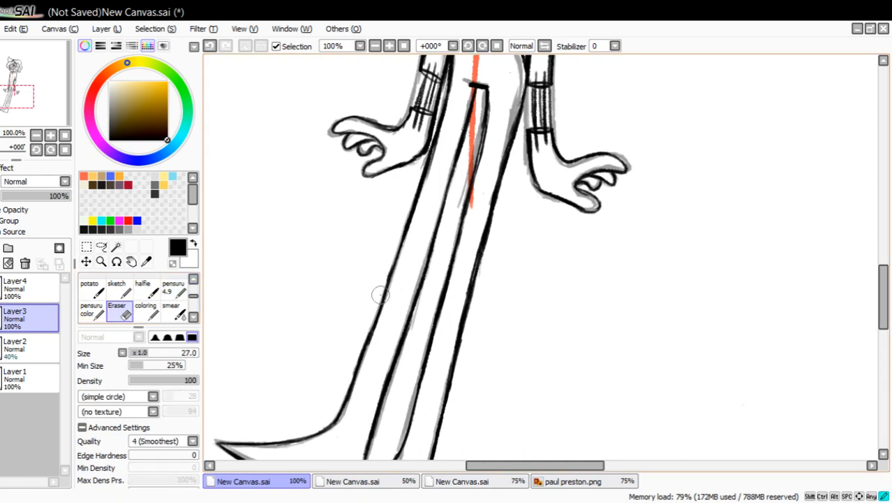
{"action": "left_click_drag", "start_coordinate": [370, 323], "coordinate": [345, 382]}
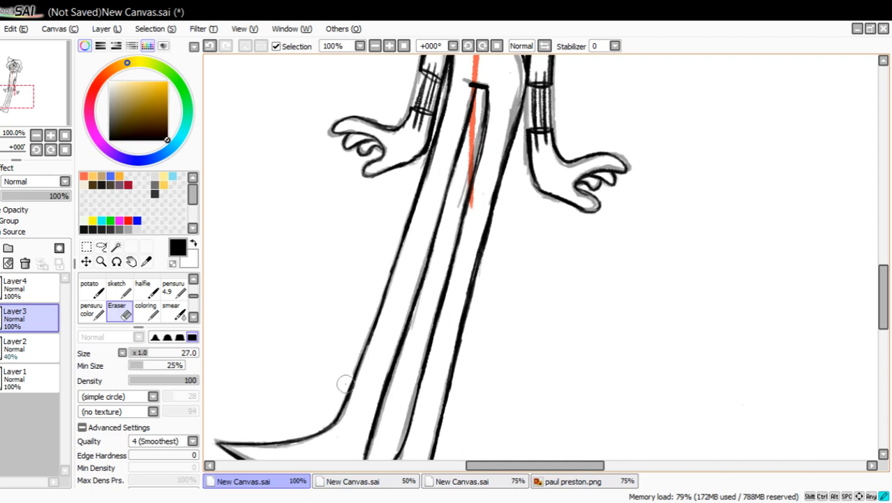
Thicken the left leg's outer contour along the thigh with the pensuru pen and erase the excess ink at its edge.
{"action": "left_click", "coordinate": [174, 292]}
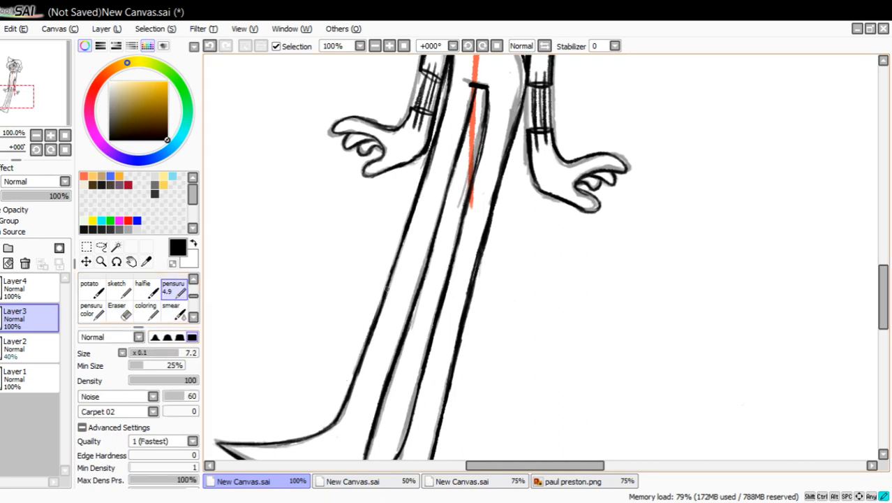
{"action": "left_click_drag", "start_coordinate": [399, 248], "coordinate": [414, 191]}
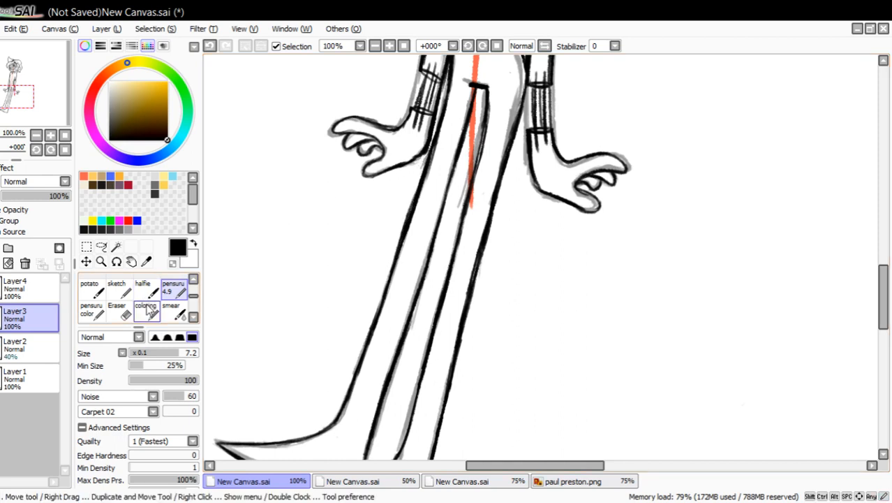
{"action": "left_click", "coordinate": [118, 310]}
{"action": "mouse_move", "coordinate": [411, 191]}
{"action": "left_mouse_down"}
{"action": "mouse_move", "coordinate": [392, 245]}
{"action": "mouse_move", "coordinate": [413, 229]}
{"action": "left_mouse_up"}
{"action": "left_click_drag", "start_coordinate": [417, 190], "coordinate": [411, 201]}
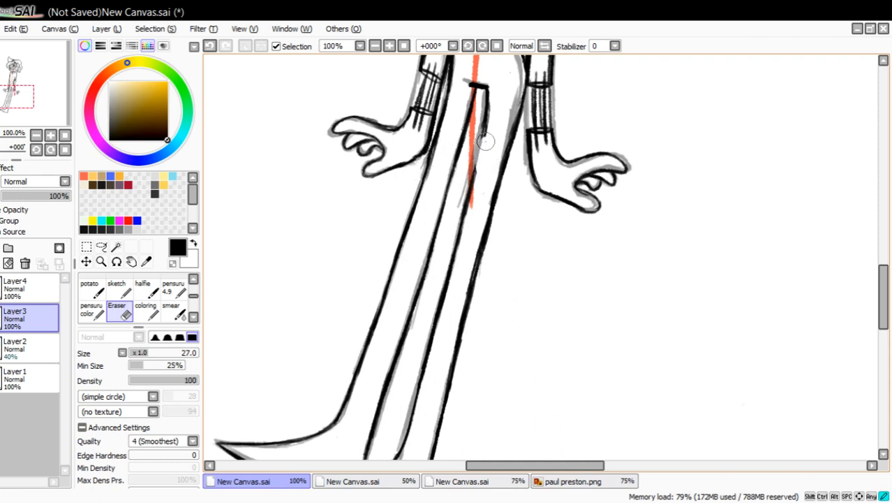
Reinforce the left leg's inner contour around the knee with the pensuru pen and trim its edges with the Eraser.
{"action": "left_click", "coordinate": [173, 288]}
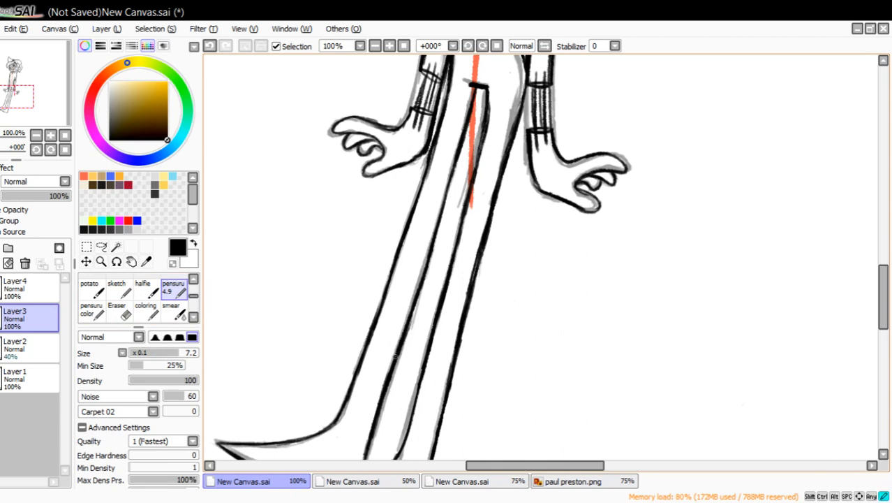
{"action": "left_click_drag", "start_coordinate": [404, 332], "coordinate": [422, 258]}
{"action": "left_click", "coordinate": [209, 45]}
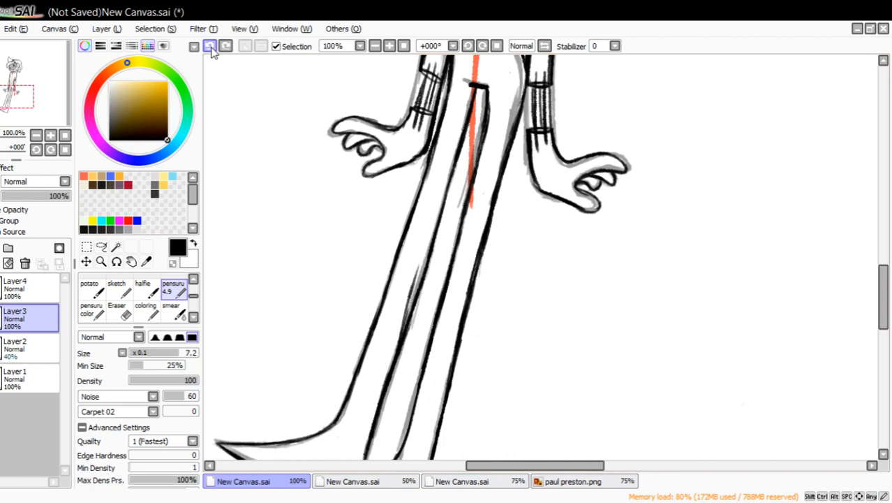
{"action": "left_click", "coordinate": [210, 46]}
{"action": "mouse_move", "coordinate": [430, 246]}
{"action": "left_mouse_down"}
{"action": "mouse_move", "coordinate": [413, 302]}
{"action": "mouse_move", "coordinate": [445, 191]}
{"action": "left_mouse_up"}
{"action": "left_click", "coordinate": [128, 313]}
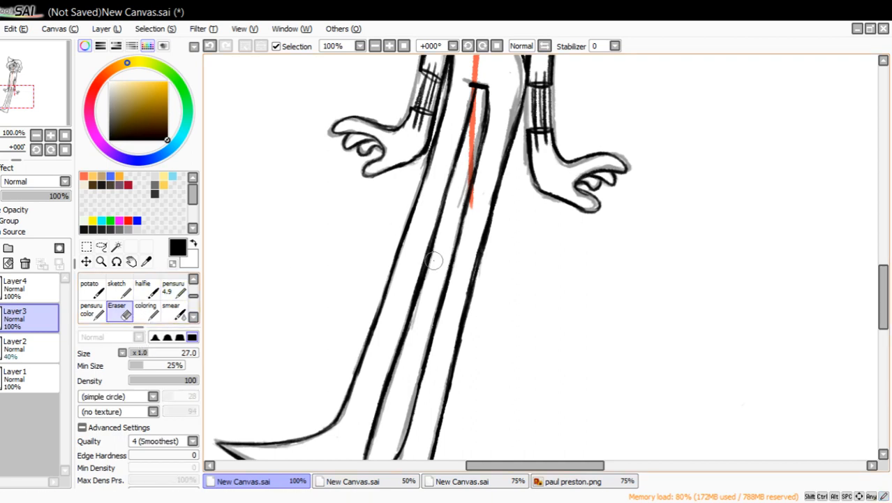
{"action": "mouse_move", "coordinate": [433, 249]}
{"action": "left_mouse_down"}
{"action": "mouse_move", "coordinate": [418, 315]}
{"action": "mouse_move", "coordinate": [441, 229]}
{"action": "left_mouse_up"}
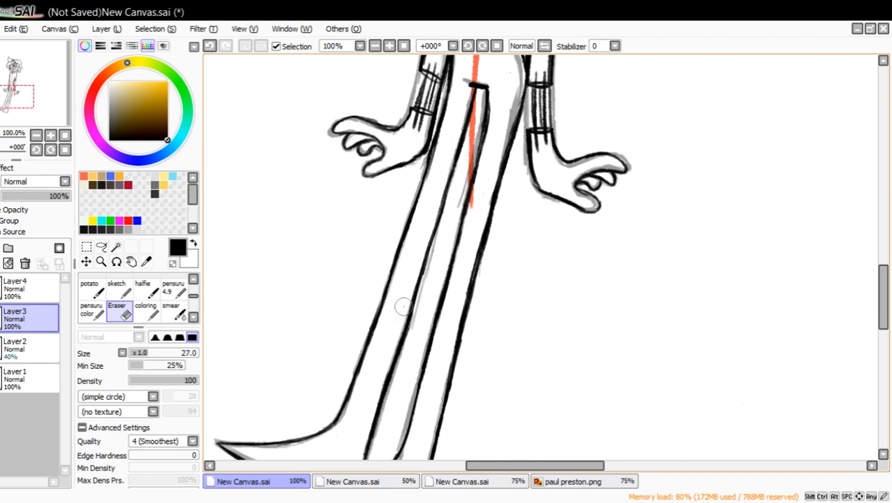
Delete Layer2, which holds the grey construction sketch.
{"action": "left_click_drag", "start_coordinate": [29, 93], "coordinate": [34, 68]}
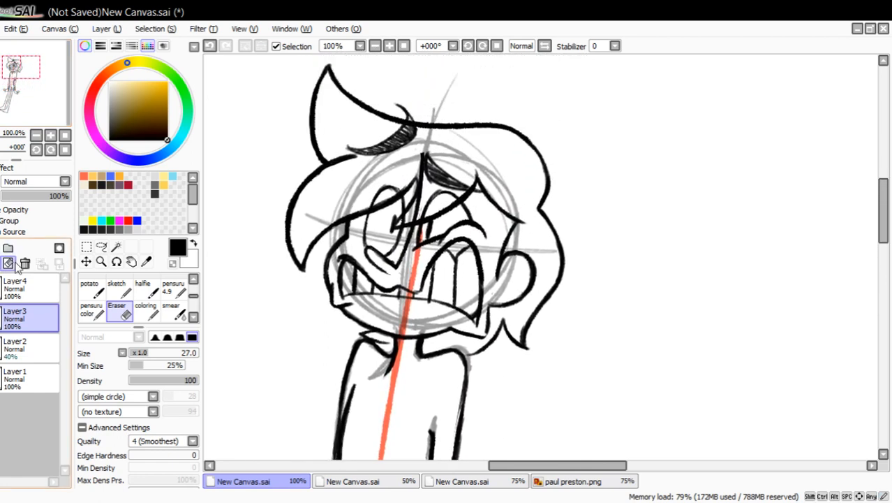
{"action": "left_click", "coordinate": [36, 345]}
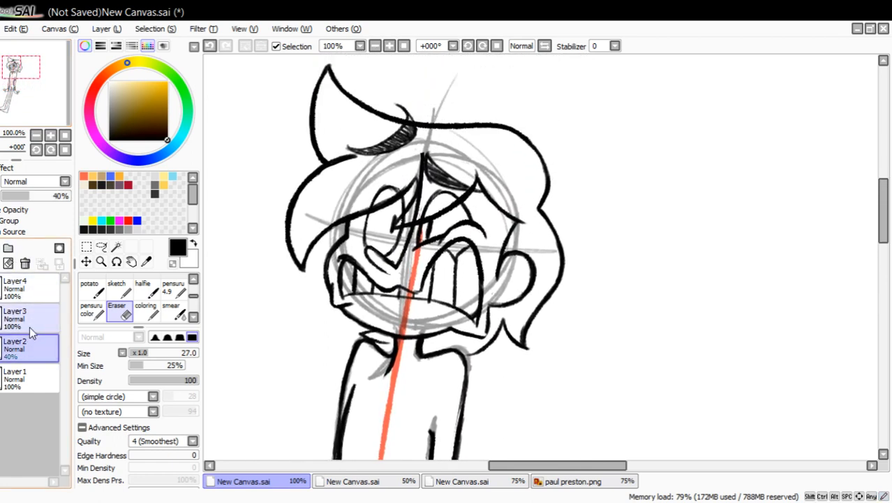
{"action": "left_click", "coordinate": [25, 263]}
Select the figure's whole head with a freehand Lasso loop that passes around the hair and under the chin.
{"action": "mouse_move", "coordinate": [25, 102]}
{"action": "left_mouse_down"}
{"action": "mouse_move", "coordinate": [21, 133]}
{"action": "mouse_move", "coordinate": [21, 110]}
{"action": "mouse_move", "coordinate": [43, 116]}
{"action": "mouse_move", "coordinate": [41, 109]}
{"action": "left_mouse_up"}
{"action": "left_click", "coordinate": [36, 135]}
{"action": "left_click", "coordinate": [36, 136]}
{"action": "left_click", "coordinate": [36, 135]}
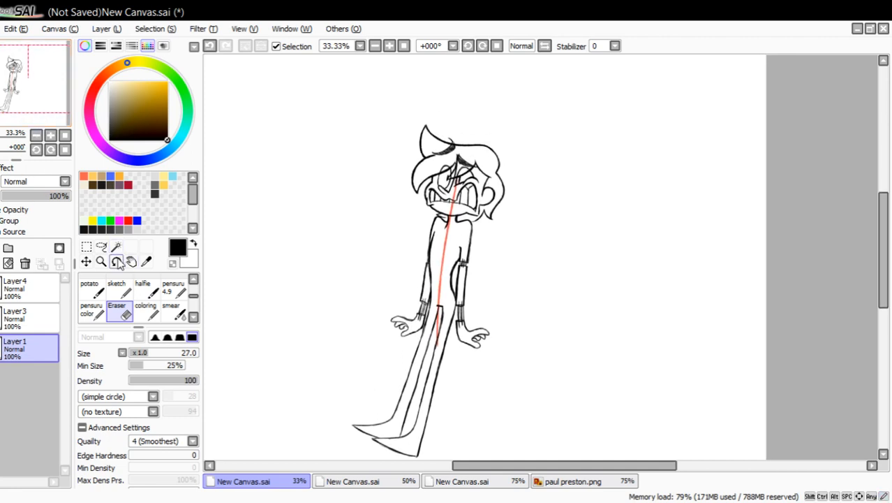
{"action": "left_click", "coordinate": [100, 261]}
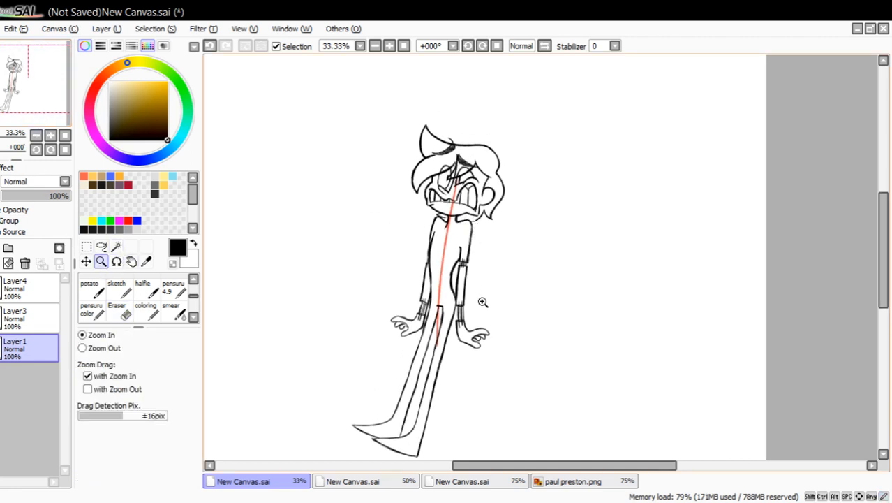
{"action": "left_click", "coordinate": [469, 206]}
{"action": "left_click", "coordinate": [457, 167]}
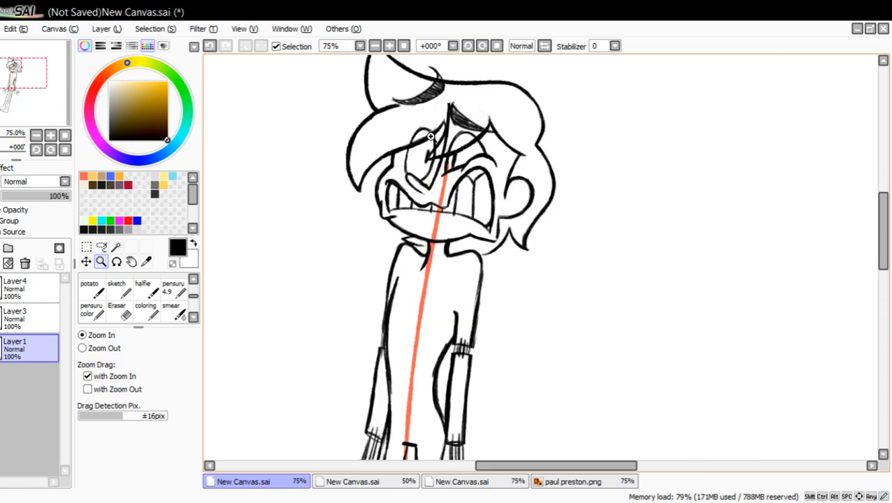
{"action": "left_click", "coordinate": [429, 146]}
{"action": "left_click_drag", "start_coordinate": [41, 115], "coordinate": [43, 96]}
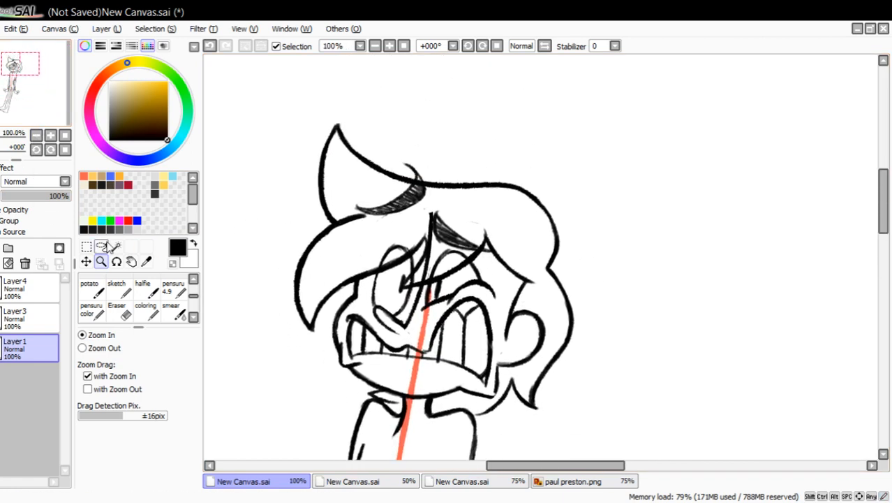
{"action": "left_click", "coordinate": [101, 246]}
{"action": "mouse_move", "coordinate": [252, 189]}
{"action": "left_mouse_down"}
{"action": "mouse_move", "coordinate": [371, 60]}
{"action": "mouse_move", "coordinate": [513, 105]}
{"action": "mouse_move", "coordinate": [633, 229]}
{"action": "mouse_move", "coordinate": [569, 452]}
{"action": "left_mouse_up"}
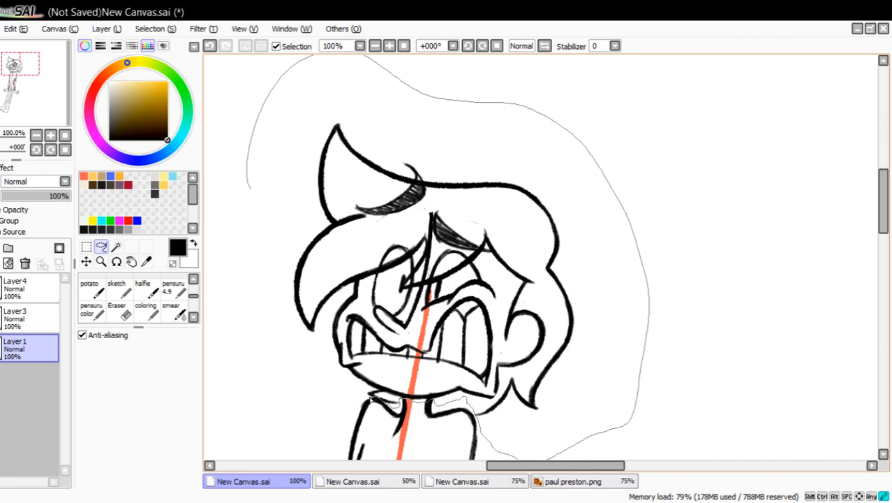
{"action": "mouse_move", "coordinate": [371, 400]}
{"action": "left_mouse_down"}
{"action": "mouse_move", "coordinate": [302, 412]}
{"action": "mouse_move", "coordinate": [238, 397]}
{"action": "mouse_move", "coordinate": [237, 236]}
{"action": "left_mouse_up"}
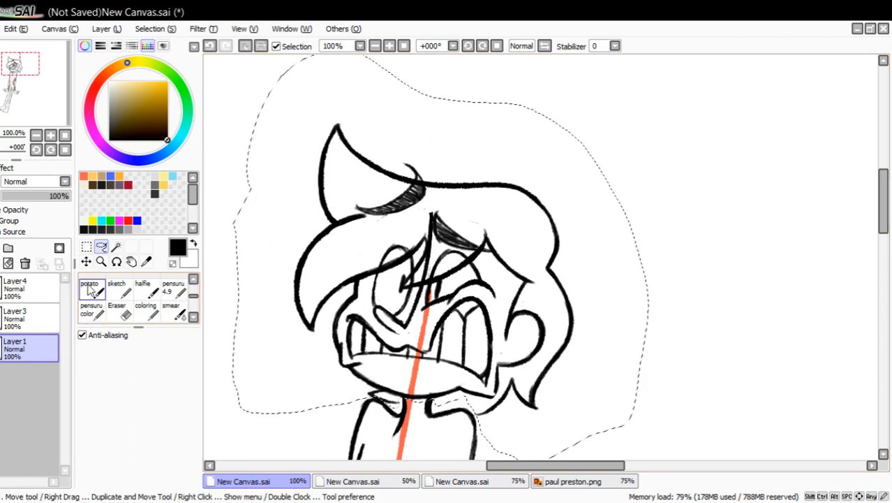
{"action": "left_click", "coordinate": [87, 247]}
{"action": "left_click", "coordinate": [96, 388]}
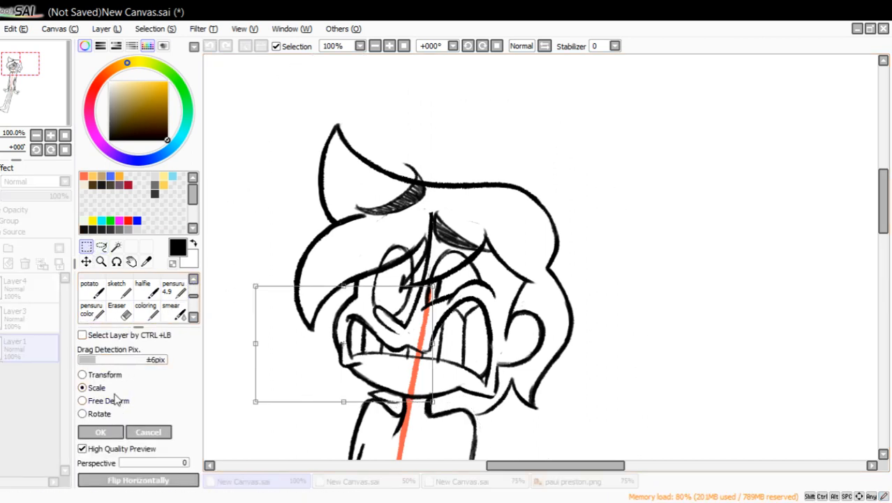
{"action": "left_click", "coordinate": [149, 432]}
Merge Layer4 down into Layer3 so the head's line art is on one layer.
{"action": "left_click", "coordinate": [20, 314]}
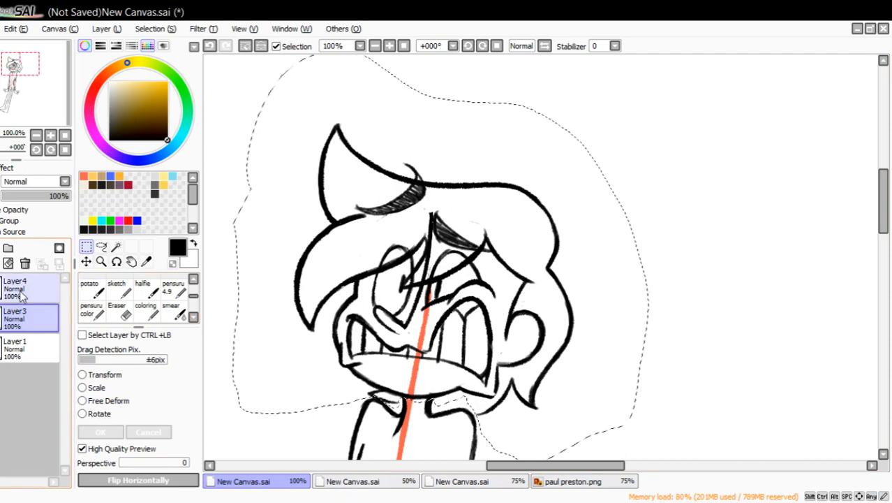
{"action": "left_click", "coordinate": [23, 295]}
{"action": "key", "text": "ctrl+e"}
Scale the selected head down slightly, shift it back over the neck, and apply the transformation.
{"action": "left_click", "coordinate": [101, 388]}
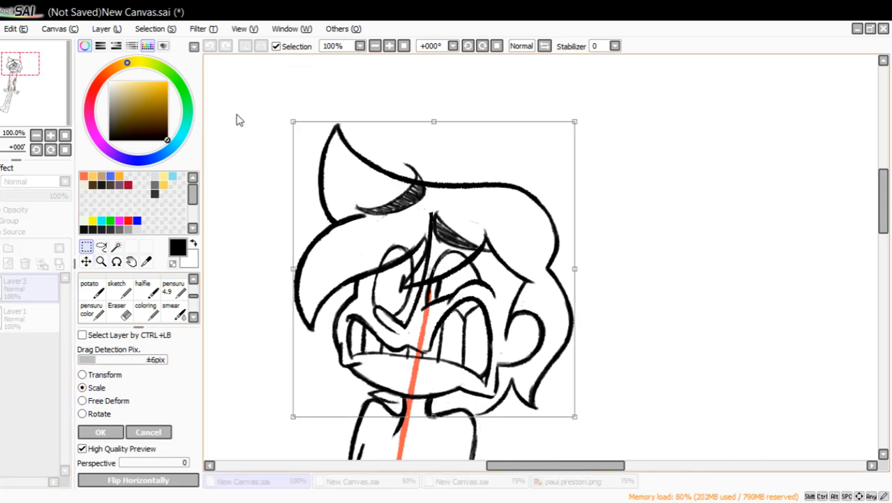
{"action": "left_click_drag", "start_coordinate": [293, 122], "coordinate": [337, 160]}
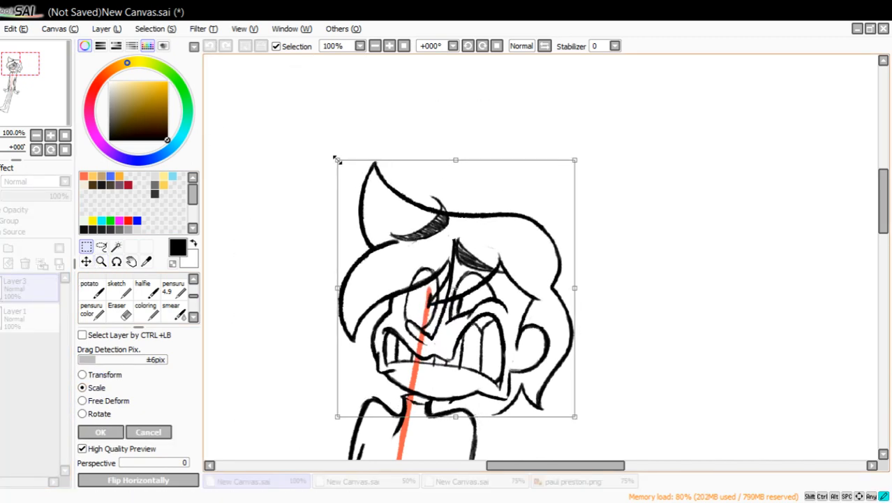
{"action": "left_click_drag", "start_coordinate": [370, 211], "coordinate": [342, 209]}
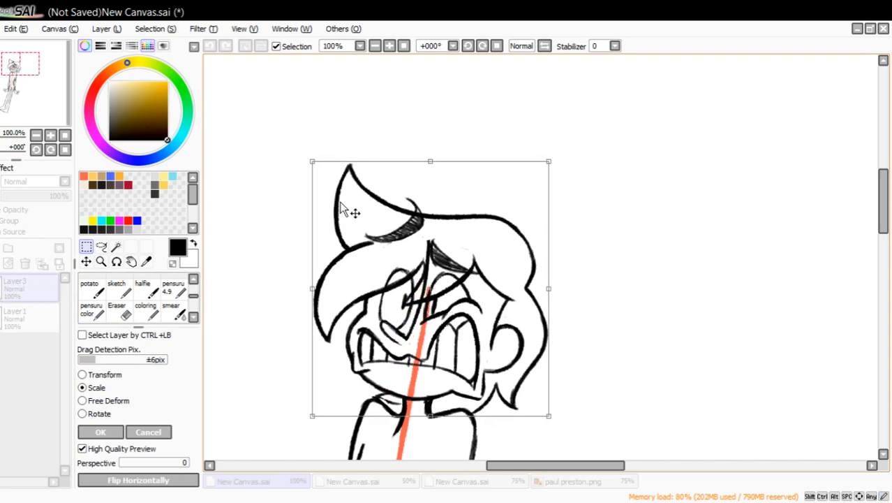
{"action": "left_click", "coordinate": [100, 431]}
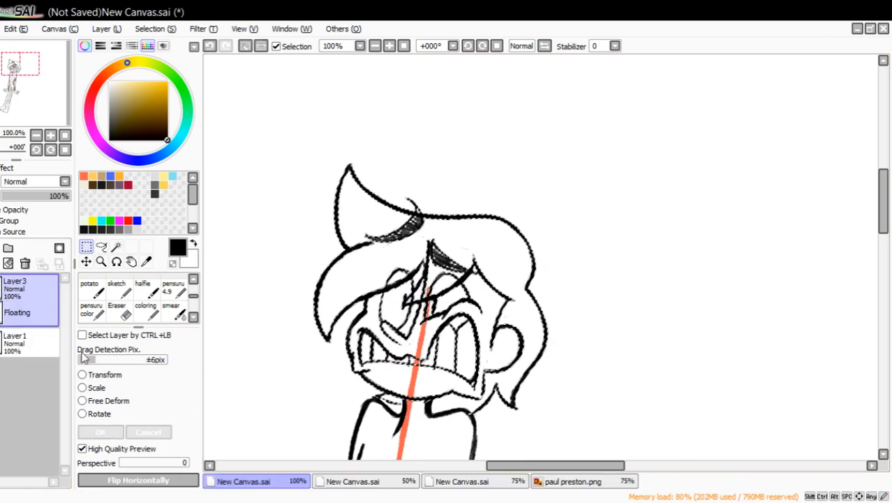
Clear the head selection and delete Layer1 with the orange guide line.
{"action": "double_click", "coordinate": [36, 135]}
{"action": "left_click_drag", "start_coordinate": [20, 74], "coordinate": [49, 91]}
{"action": "left_click", "coordinate": [245, 47]}
{"action": "left_click", "coordinate": [28, 318]}
{"action": "left_click", "coordinate": [24, 263]}
Ink the right half of the pointed shirt collar beside the neck with the pensuru pen.
{"action": "left_click", "coordinate": [101, 261]}
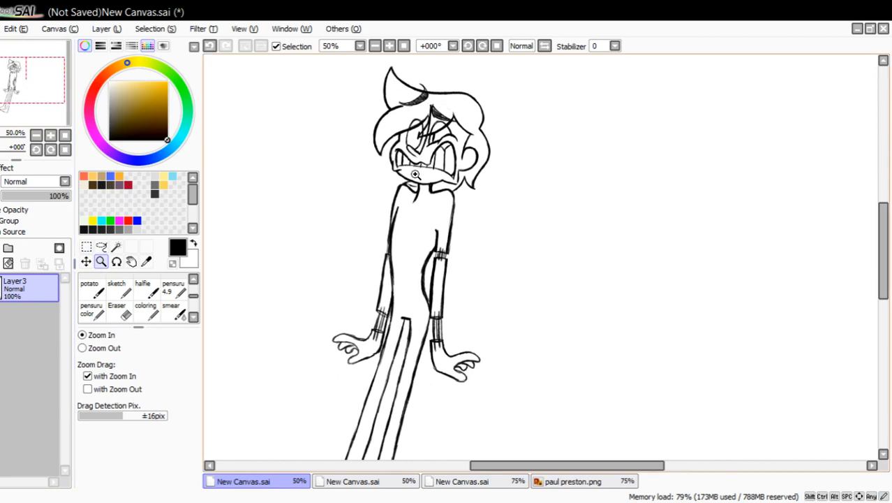
{"action": "left_click", "coordinate": [429, 151]}
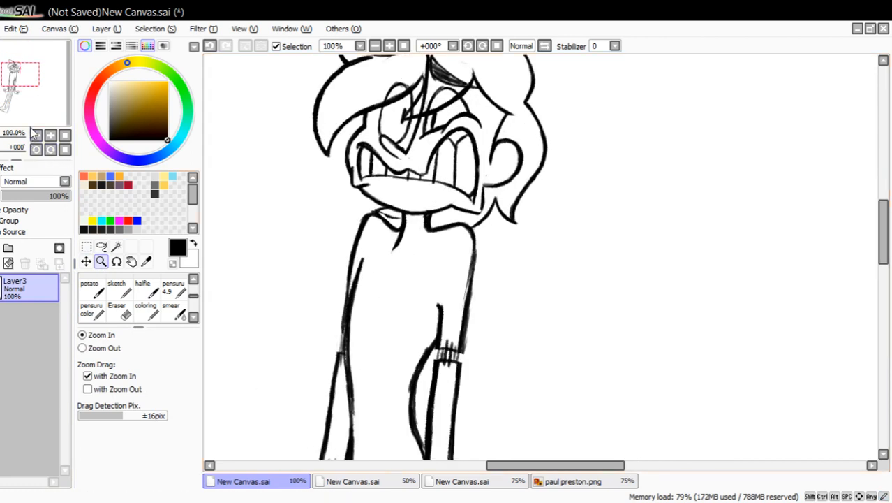
{"action": "left_click_drag", "start_coordinate": [41, 94], "coordinate": [43, 87]}
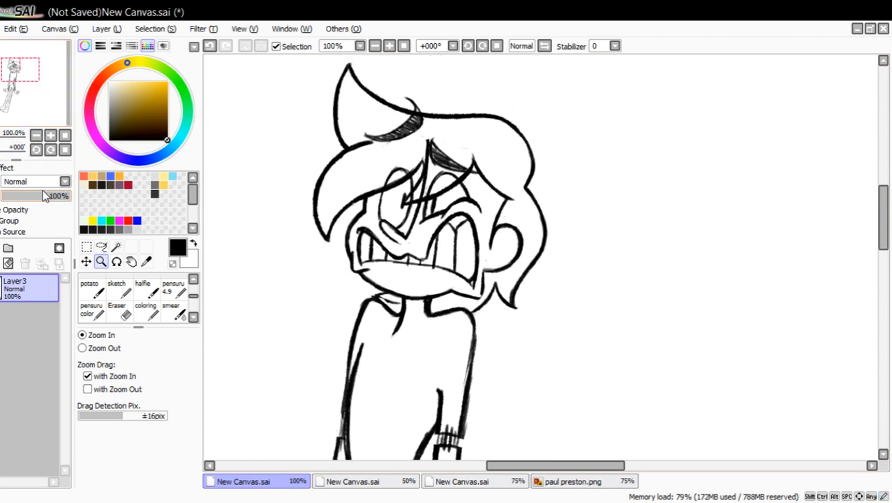
{"action": "left_click", "coordinate": [174, 288]}
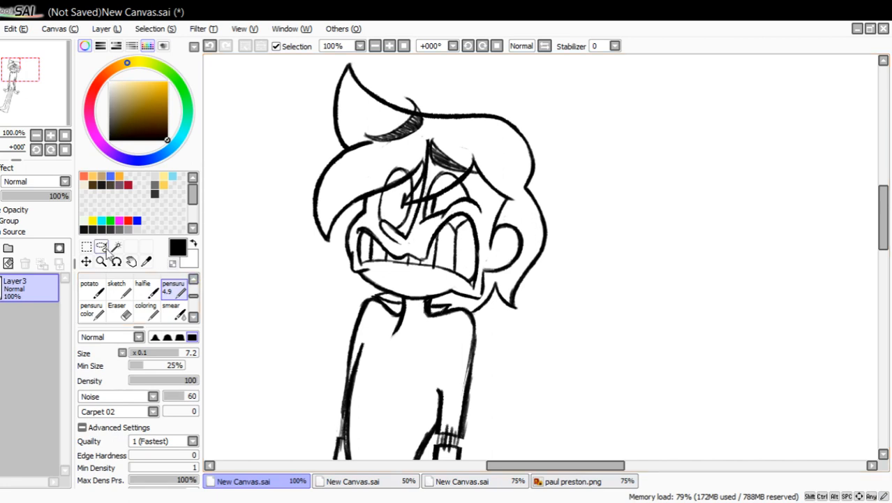
Add a new layer above Layer3 and set up the pensuru pen with the orange swatch colour for drawing over the face.
{"action": "left_click", "coordinate": [1, 262]}
{"action": "left_click_drag", "start_coordinate": [36, 114], "coordinate": [37, 92]}
{"action": "left_click", "coordinate": [84, 176]}
{"action": "left_click", "coordinate": [101, 261]}
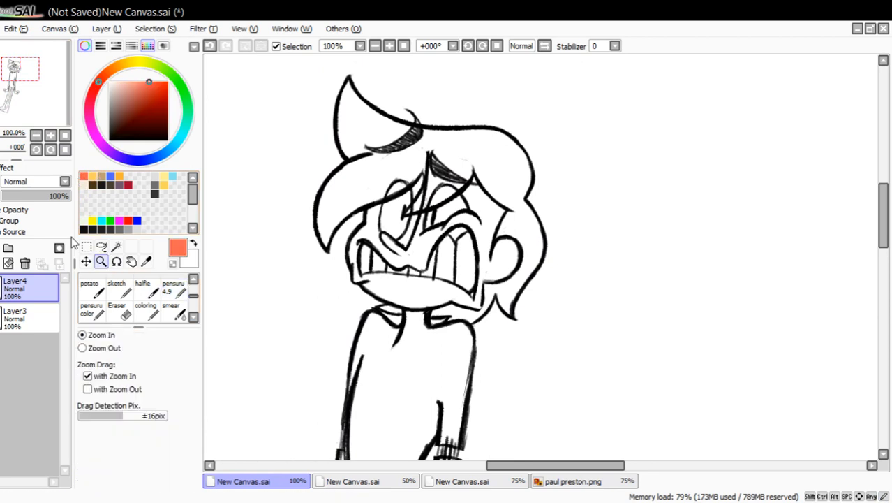
{"action": "left_click", "coordinate": [395, 195]}
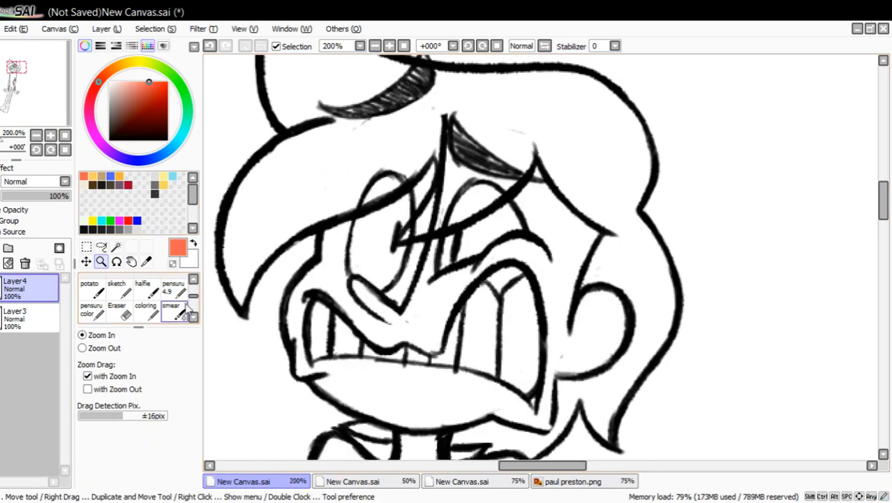
{"action": "left_click", "coordinate": [173, 287]}
{"action": "mouse_move", "coordinate": [551, 205]}
{"action": "left_mouse_down"}
{"action": "mouse_move", "coordinate": [521, 259]}
{"action": "mouse_move", "coordinate": [460, 278]}
{"action": "mouse_move", "coordinate": [526, 264]}
{"action": "mouse_move", "coordinate": [473, 279]}
{"action": "left_mouse_up"}
{"action": "left_click", "coordinate": [210, 46]}
{"action": "left_click", "coordinate": [210, 45]}
{"action": "left_click", "coordinate": [209, 45]}
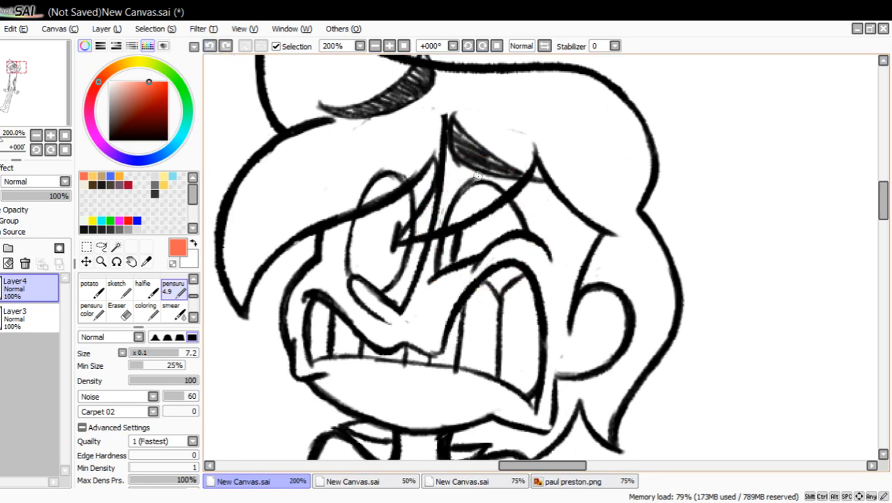
{"action": "mouse_move", "coordinate": [478, 142]}
{"action": "left_mouse_down"}
{"action": "mouse_move", "coordinate": [539, 210]}
{"action": "mouse_move", "coordinate": [481, 147]}
{"action": "left_mouse_up"}
{"action": "left_click", "coordinate": [209, 46]}
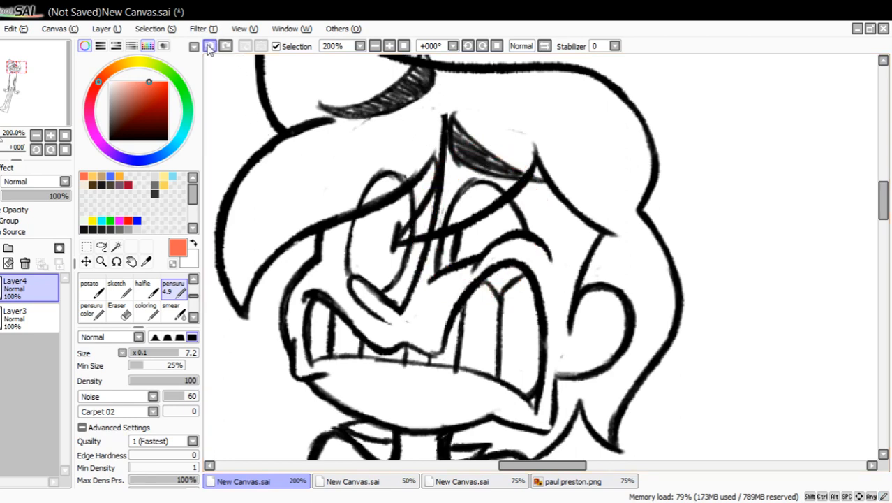
Try flat-topped half-moon glasses in orange over both eyes with a temple running to the ear, and undo them.
{"action": "left_click_drag", "start_coordinate": [417, 229], "coordinate": [564, 230]}
{"action": "left_click_drag", "start_coordinate": [417, 230], "coordinate": [481, 291]}
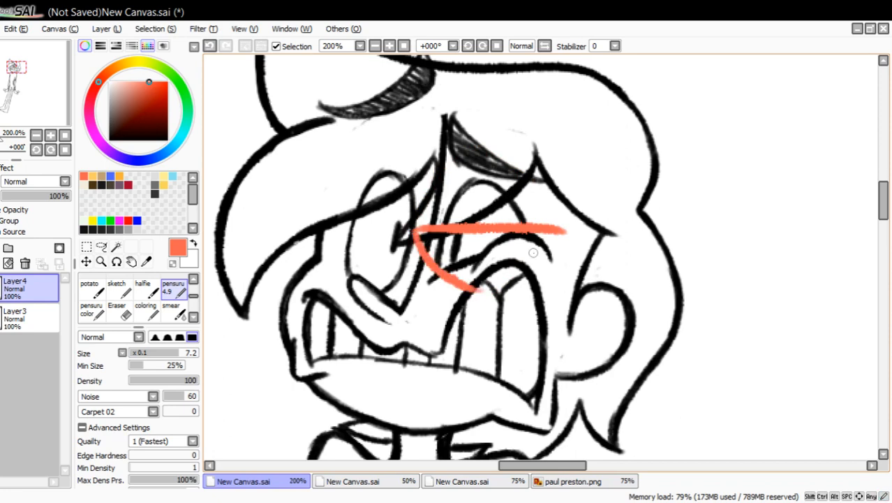
{"action": "mouse_move", "coordinate": [564, 232]}
{"action": "left_mouse_down"}
{"action": "mouse_move", "coordinate": [546, 264]}
{"action": "mouse_move", "coordinate": [469, 296]}
{"action": "mouse_move", "coordinate": [605, 287]}
{"action": "left_mouse_up"}
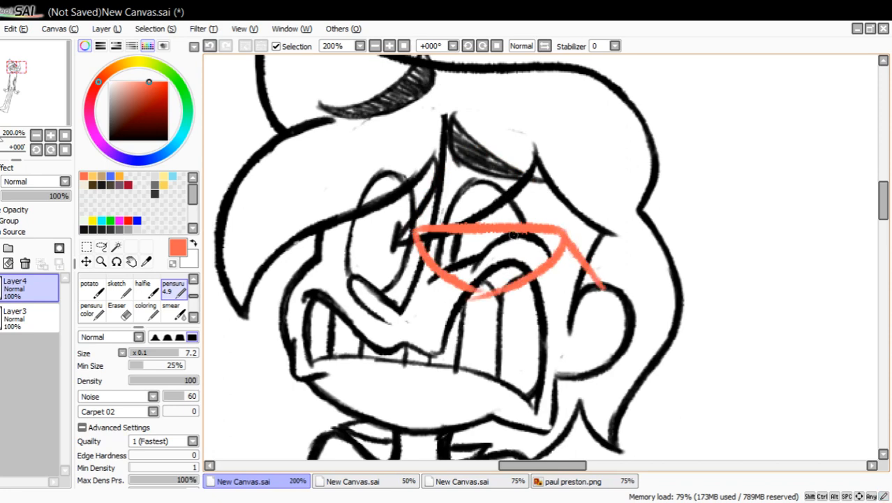
{"action": "left_click_drag", "start_coordinate": [289, 227], "coordinate": [408, 241]}
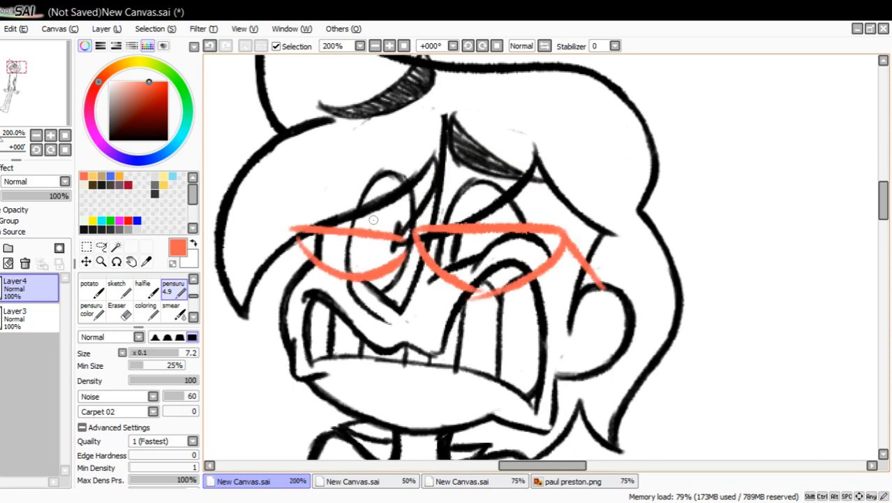
{"action": "left_click", "coordinate": [210, 46]}
{"action": "left_click", "coordinate": [209, 45]}
{"action": "left_click", "coordinate": [209, 45]}
{"action": "left_click", "coordinate": [210, 46]}
Draw a large round orange glasses lens around the right eye with a short bridge toward the other eye.
{"action": "left_click", "coordinate": [210, 45]}
{"action": "left_click", "coordinate": [210, 45]}
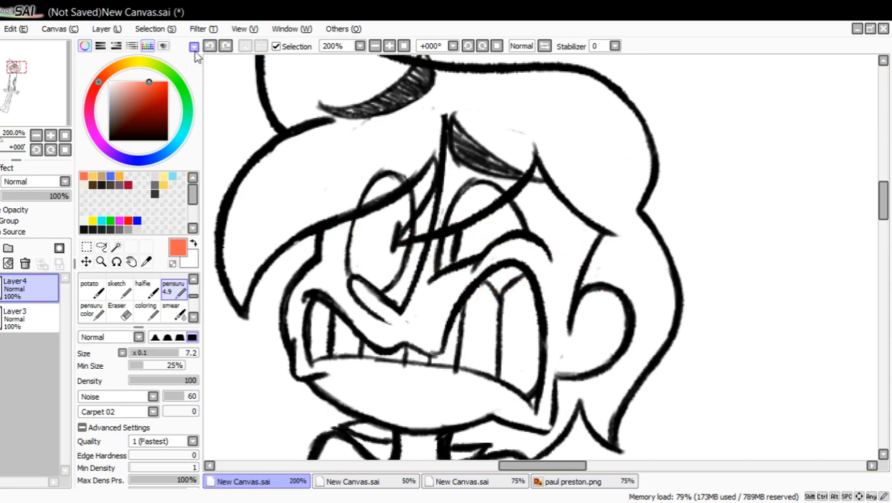
{"action": "mouse_move", "coordinate": [513, 148]}
{"action": "left_mouse_down"}
{"action": "mouse_move", "coordinate": [534, 155]}
{"action": "mouse_move", "coordinate": [541, 171]}
{"action": "left_mouse_up"}
{"action": "left_click", "coordinate": [209, 45]}
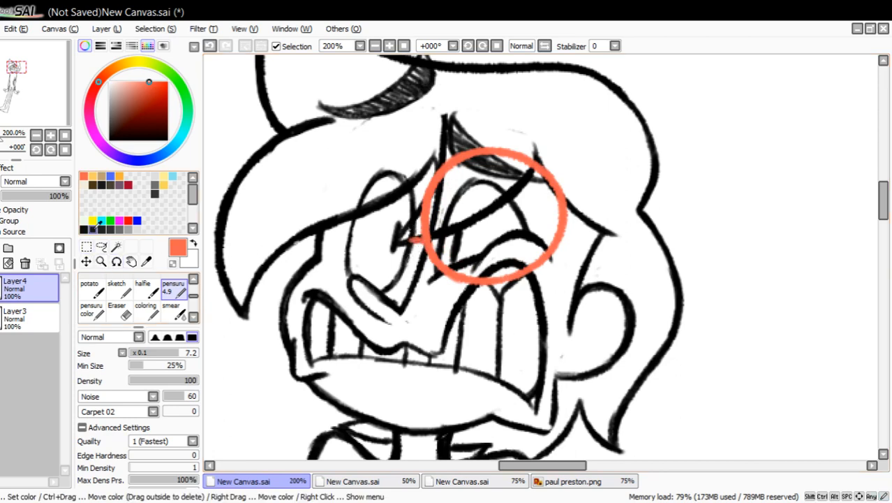
Try a round orange lens around the left eye, first large and then narrower, and clear the glasses from the layer.
{"action": "mouse_move", "coordinate": [417, 204]}
{"action": "left_mouse_down"}
{"action": "mouse_move", "coordinate": [315, 280]}
{"action": "mouse_move", "coordinate": [401, 297]}
{"action": "left_mouse_up"}
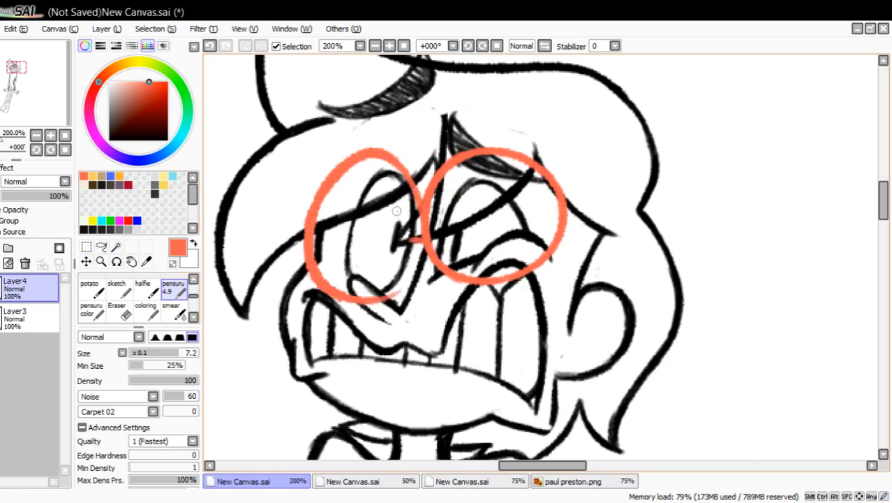
{"action": "left_click", "coordinate": [209, 46]}
{"action": "left_click_drag", "start_coordinate": [418, 217], "coordinate": [369, 229]}
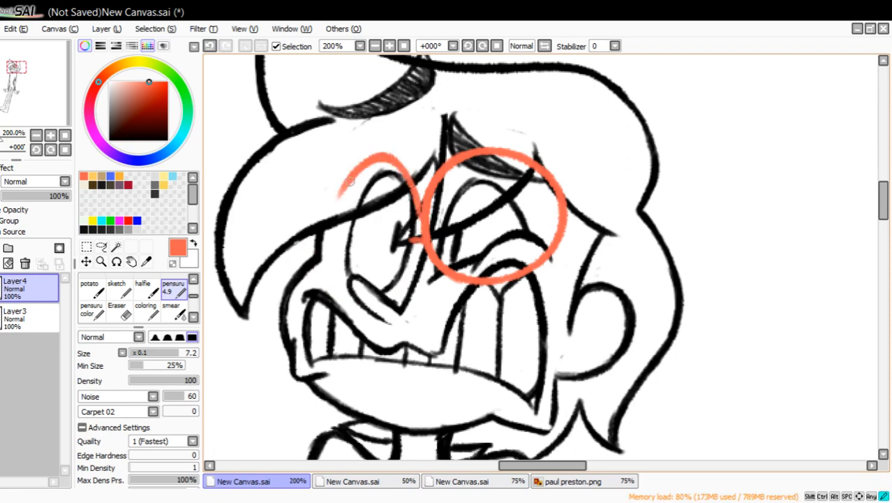
{"action": "mouse_move", "coordinate": [350, 180]}
{"action": "left_mouse_down"}
{"action": "mouse_move", "coordinate": [341, 271]}
{"action": "mouse_move", "coordinate": [349, 278]}
{"action": "left_mouse_up"}
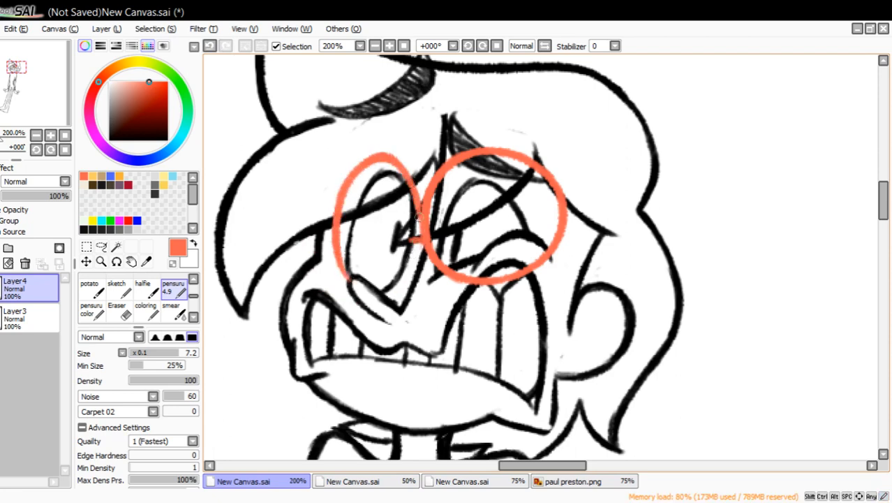
{"action": "left_click_drag", "start_coordinate": [418, 217], "coordinate": [404, 279]}
{"action": "left_click", "coordinate": [8, 263]}
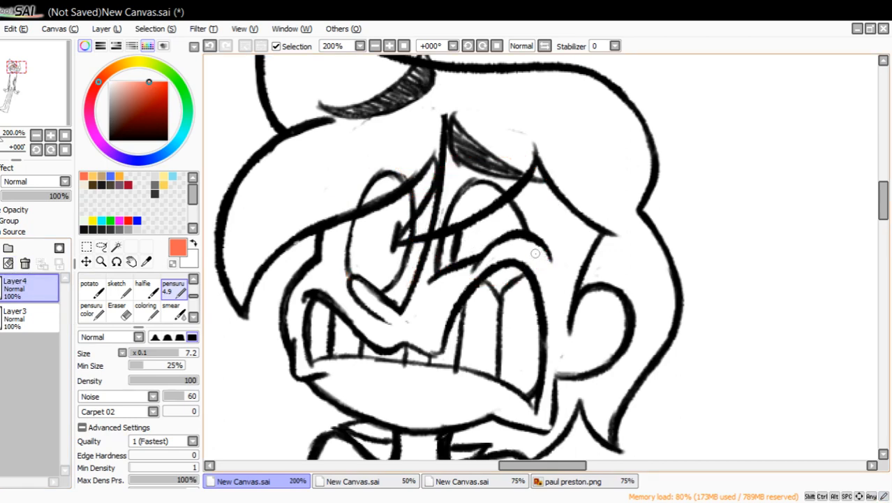
{"action": "mouse_move", "coordinate": [469, 172]}
{"action": "left_mouse_down"}
{"action": "mouse_move", "coordinate": [537, 189]}
{"action": "mouse_move", "coordinate": [482, 166]}
{"action": "left_mouse_up"}
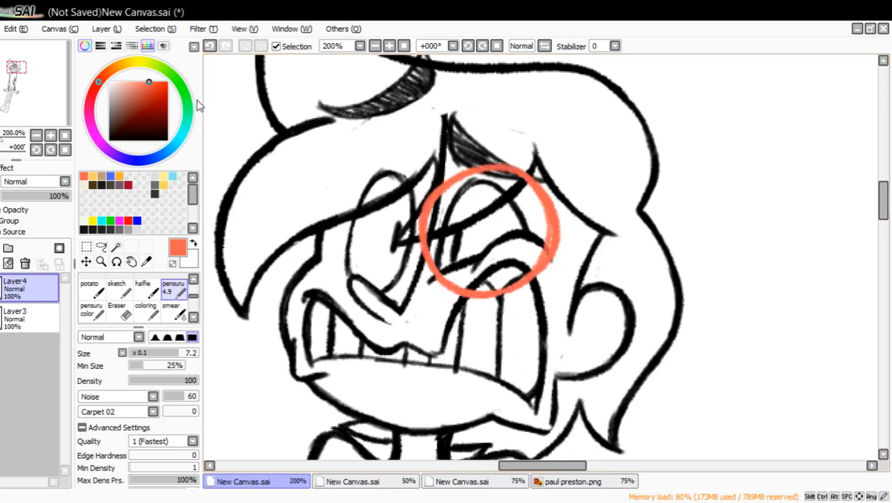
{"action": "left_click", "coordinate": [209, 46]}
{"action": "left_click", "coordinate": [601, 482]}
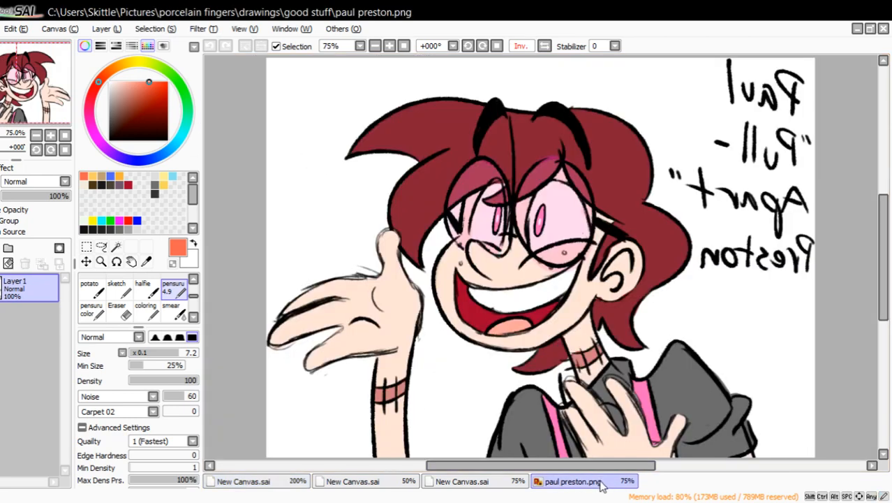
{"action": "left_click", "coordinate": [601, 483]}
{"action": "mouse_move", "coordinate": [486, 163]}
{"action": "left_mouse_down"}
{"action": "mouse_move", "coordinate": [537, 203]}
{"action": "mouse_move", "coordinate": [520, 182]}
{"action": "left_mouse_up"}
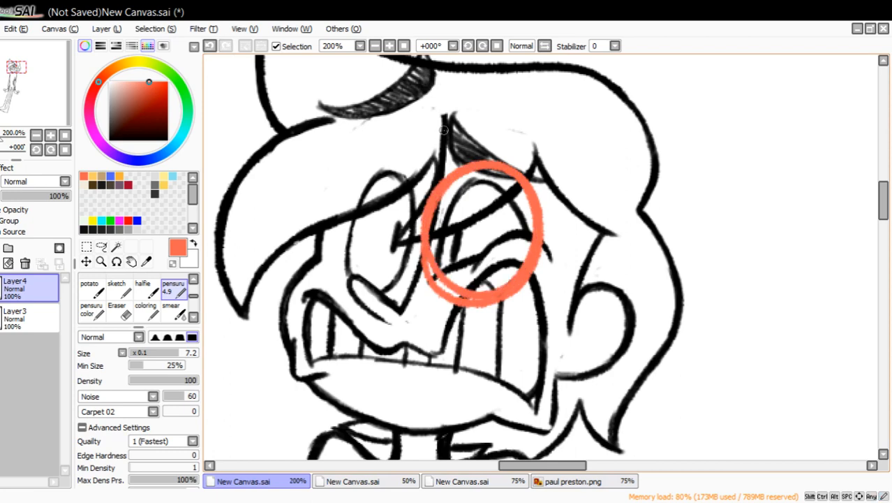
{"action": "left_click", "coordinate": [209, 46]}
Draw orange glasses with a round right lens, a temple to the ear, a narrow oval left lens and a short bridge.
{"action": "mouse_move", "coordinate": [489, 148]}
{"action": "left_mouse_down"}
{"action": "mouse_move", "coordinate": [501, 146]}
{"action": "mouse_move", "coordinate": [483, 281]}
{"action": "left_mouse_up"}
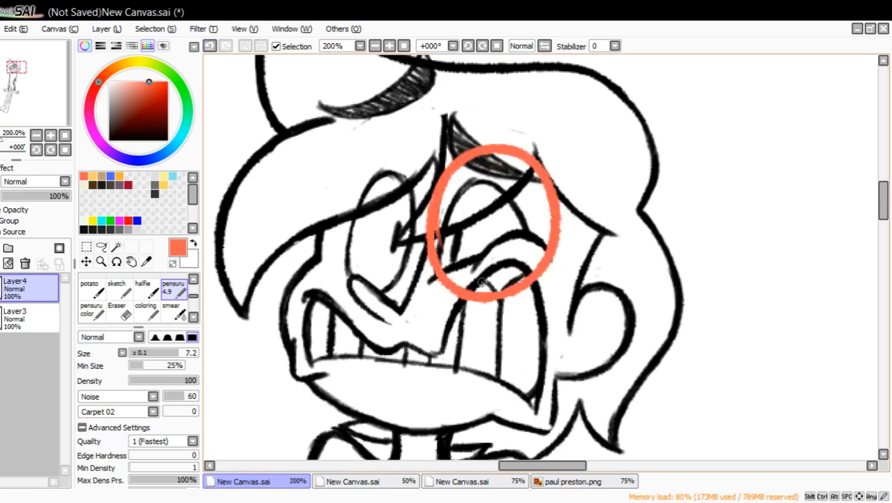
{"action": "left_click_drag", "start_coordinate": [554, 241], "coordinate": [593, 283]}
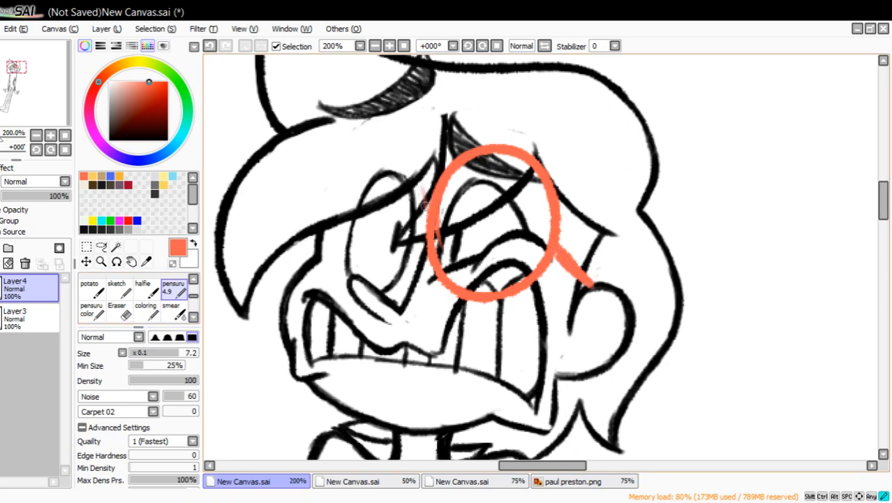
{"action": "mouse_move", "coordinate": [425, 204]}
{"action": "left_mouse_down"}
{"action": "mouse_move", "coordinate": [407, 163]}
{"action": "mouse_move", "coordinate": [357, 151]}
{"action": "left_mouse_up"}
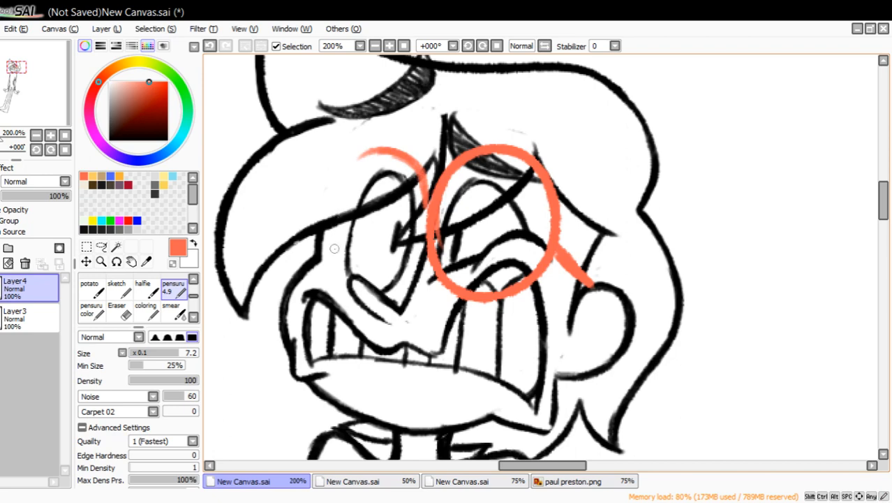
{"action": "left_click_drag", "start_coordinate": [335, 248], "coordinate": [349, 180]}
{"action": "left_click_drag", "start_coordinate": [335, 247], "coordinate": [351, 172]}
{"action": "mouse_move", "coordinate": [344, 204]}
{"action": "left_mouse_down"}
{"action": "mouse_move", "coordinate": [364, 156]}
{"action": "mouse_move", "coordinate": [336, 239]}
{"action": "mouse_move", "coordinate": [345, 273]}
{"action": "left_mouse_up"}
{"action": "left_click_drag", "start_coordinate": [336, 237], "coordinate": [348, 281]}
{"action": "mouse_move", "coordinate": [375, 151]}
{"action": "left_mouse_down"}
{"action": "mouse_move", "coordinate": [359, 164]}
{"action": "mouse_move", "coordinate": [415, 162]}
{"action": "left_mouse_up"}
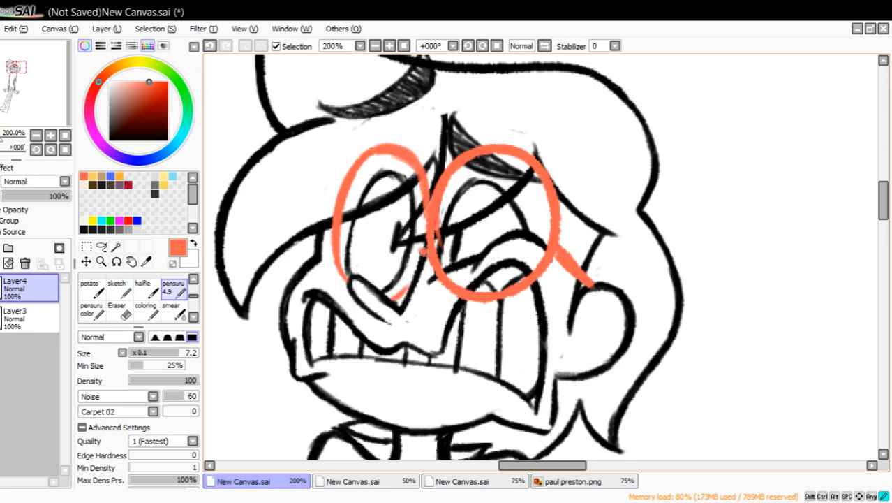
{"action": "mouse_move", "coordinate": [421, 244]}
{"action": "left_mouse_down"}
{"action": "mouse_move", "coordinate": [403, 292]}
{"action": "mouse_move", "coordinate": [389, 301]}
{"action": "mouse_move", "coordinate": [336, 252]}
{"action": "left_mouse_up"}
{"action": "left_click_drag", "start_coordinate": [344, 285], "coordinate": [336, 269]}
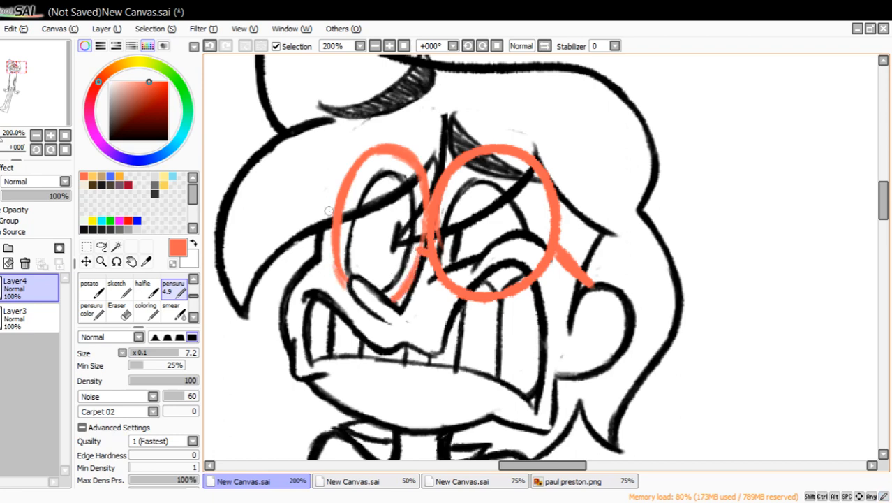
Erase the left lens and redraw it as a slightly wider oval that meets the right lens.
{"action": "left_click", "coordinate": [117, 309]}
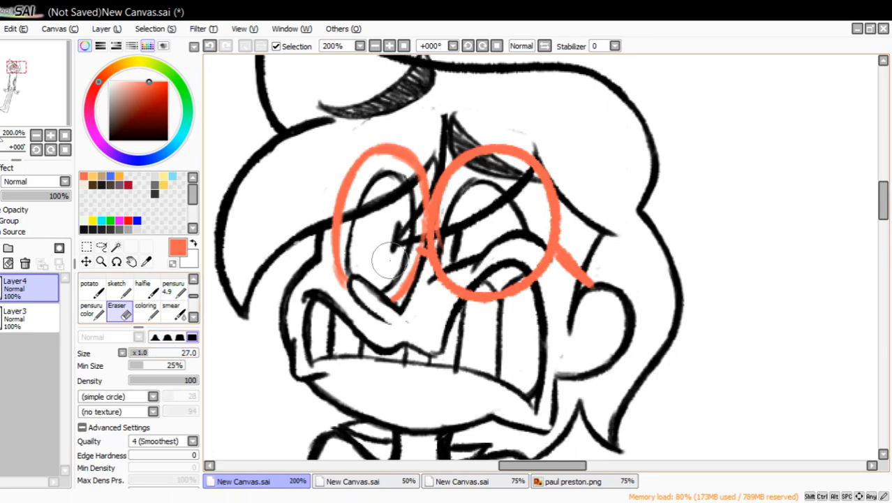
{"action": "mouse_move", "coordinate": [378, 255]}
{"action": "left_mouse_down"}
{"action": "mouse_move", "coordinate": [404, 294]}
{"action": "mouse_move", "coordinate": [401, 269]}
{"action": "mouse_move", "coordinate": [415, 276]}
{"action": "mouse_move", "coordinate": [408, 234]}
{"action": "mouse_move", "coordinate": [419, 185]}
{"action": "mouse_move", "coordinate": [417, 231]}
{"action": "mouse_move", "coordinate": [425, 188]}
{"action": "mouse_move", "coordinate": [397, 160]}
{"action": "mouse_move", "coordinate": [369, 149]}
{"action": "mouse_move", "coordinate": [329, 249]}
{"action": "mouse_move", "coordinate": [331, 211]}
{"action": "mouse_move", "coordinate": [363, 154]}
{"action": "mouse_move", "coordinate": [415, 152]}
{"action": "mouse_move", "coordinate": [430, 174]}
{"action": "left_mouse_up"}
{"action": "left_click", "coordinate": [171, 288]}
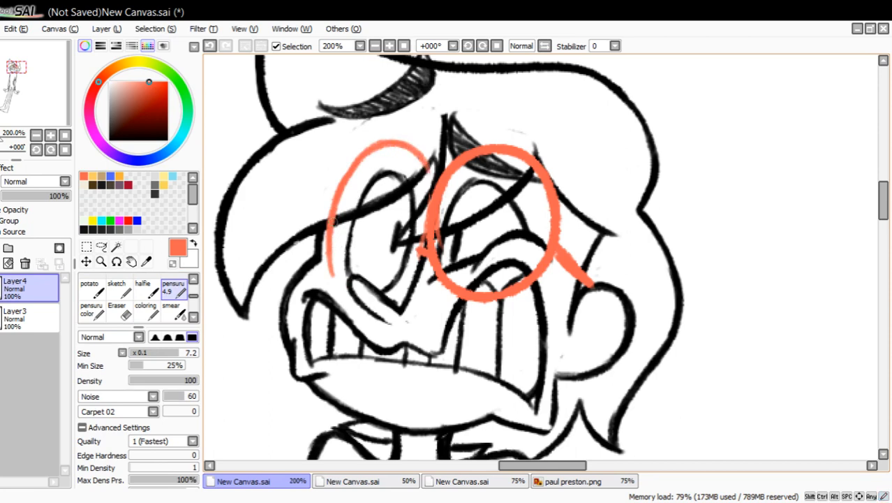
{"action": "mouse_move", "coordinate": [332, 234]}
{"action": "left_mouse_down"}
{"action": "mouse_move", "coordinate": [339, 274]}
{"action": "mouse_move", "coordinate": [365, 286]}
{"action": "mouse_move", "coordinate": [403, 276]}
{"action": "mouse_move", "coordinate": [418, 257]}
{"action": "left_mouse_up"}
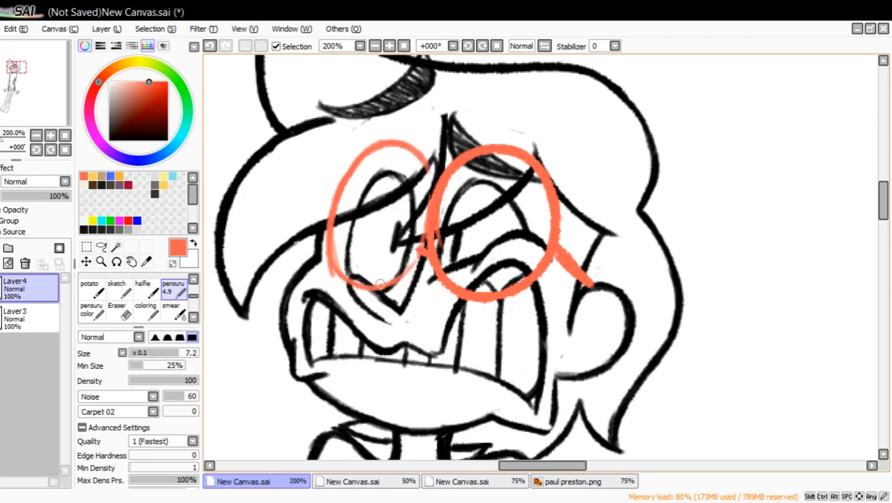
{"action": "left_click_drag", "start_coordinate": [381, 282], "coordinate": [417, 253]}
{"action": "mouse_move", "coordinate": [342, 278]}
{"action": "left_mouse_down"}
{"action": "mouse_move", "coordinate": [335, 175]}
{"action": "mouse_move", "coordinate": [349, 155]}
{"action": "mouse_move", "coordinate": [377, 143]}
{"action": "mouse_move", "coordinate": [434, 182]}
{"action": "left_mouse_up"}
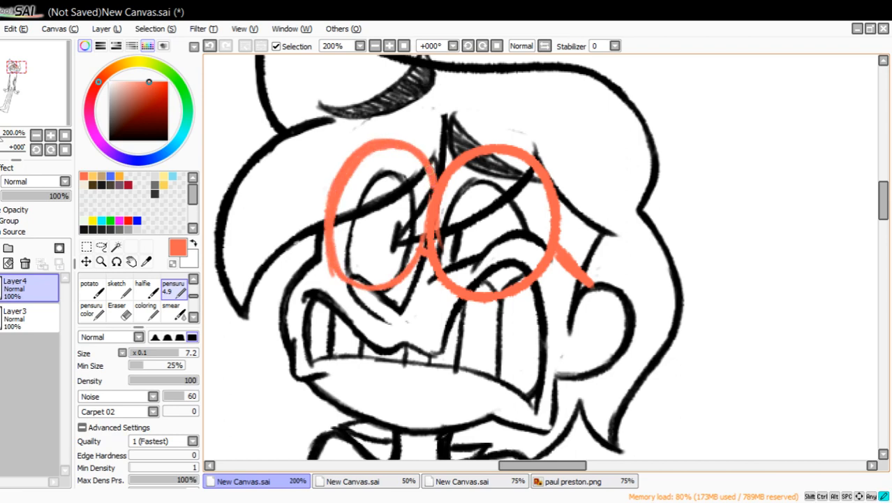
Erase the left lens again and draw a new curved outer edge with a short temple piece beside the left eye.
{"action": "left_click", "coordinate": [102, 247]}
{"action": "left_click", "coordinate": [125, 316]}
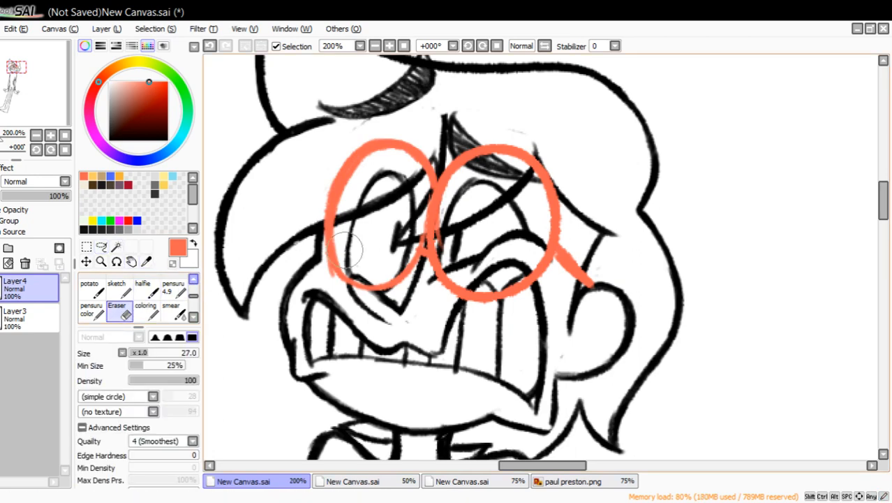
{"action": "mouse_move", "coordinate": [342, 265]}
{"action": "left_mouse_down"}
{"action": "mouse_move", "coordinate": [349, 195]}
{"action": "mouse_move", "coordinate": [384, 247]}
{"action": "mouse_move", "coordinate": [403, 187]}
{"action": "mouse_move", "coordinate": [417, 175]}
{"action": "mouse_move", "coordinate": [422, 284]}
{"action": "mouse_move", "coordinate": [367, 274]}
{"action": "mouse_move", "coordinate": [325, 169]}
{"action": "mouse_move", "coordinate": [316, 210]}
{"action": "left_mouse_up"}
{"action": "left_click", "coordinate": [173, 290]}
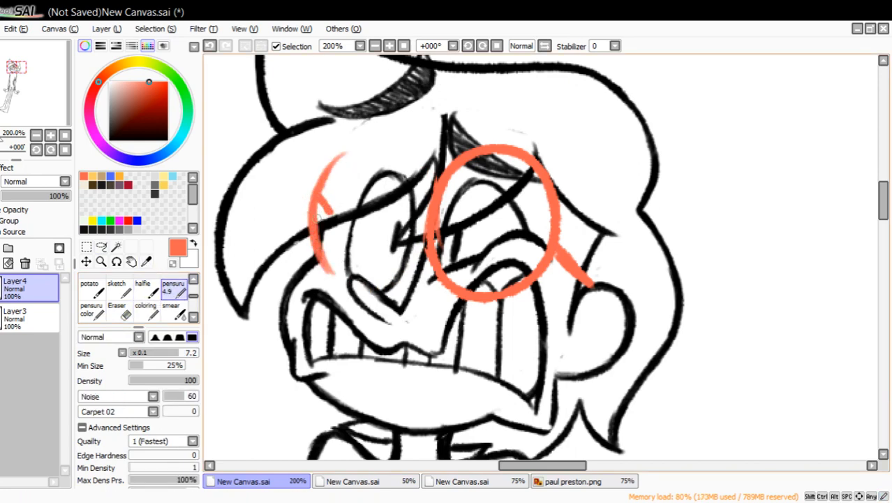
{"action": "left_click", "coordinate": [211, 49]}
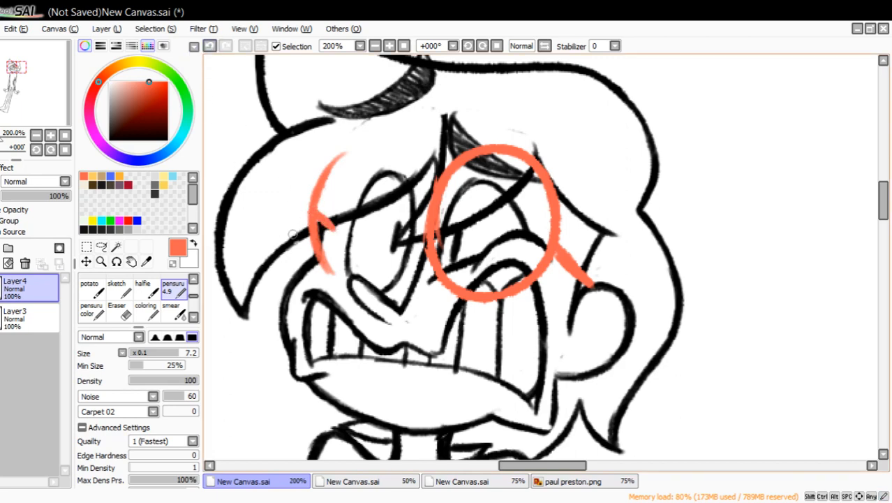
Lasso the curved outer edge of the left lens, move it outward and down to the face contour, and deselect.
{"action": "left_click", "coordinate": [101, 246]}
{"action": "mouse_move", "coordinate": [334, 300]}
{"action": "left_mouse_down"}
{"action": "mouse_move", "coordinate": [305, 131]}
{"action": "mouse_move", "coordinate": [346, 276]}
{"action": "left_mouse_up"}
{"action": "mouse_move", "coordinate": [329, 260]}
{"action": "left_mouse_down"}
{"action": "mouse_move", "coordinate": [311, 261]}
{"action": "mouse_move", "coordinate": [319, 284]}
{"action": "left_mouse_up"}
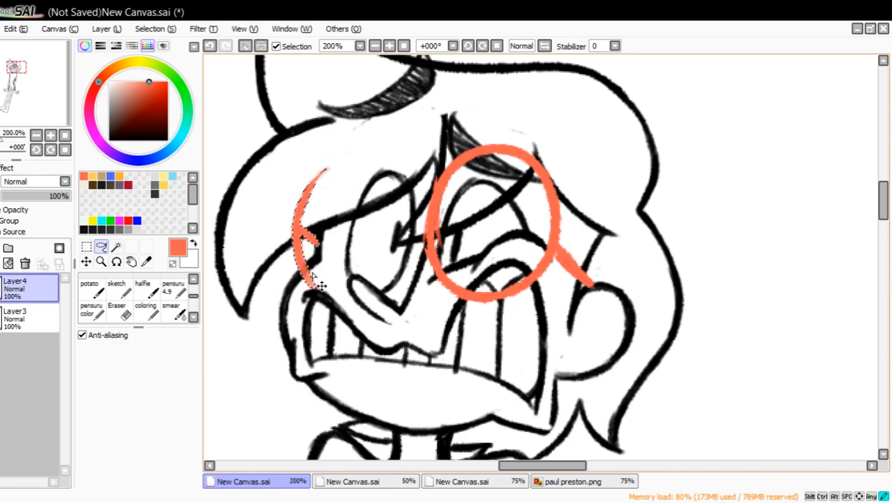
{"action": "key", "text": "ctrl+d"}
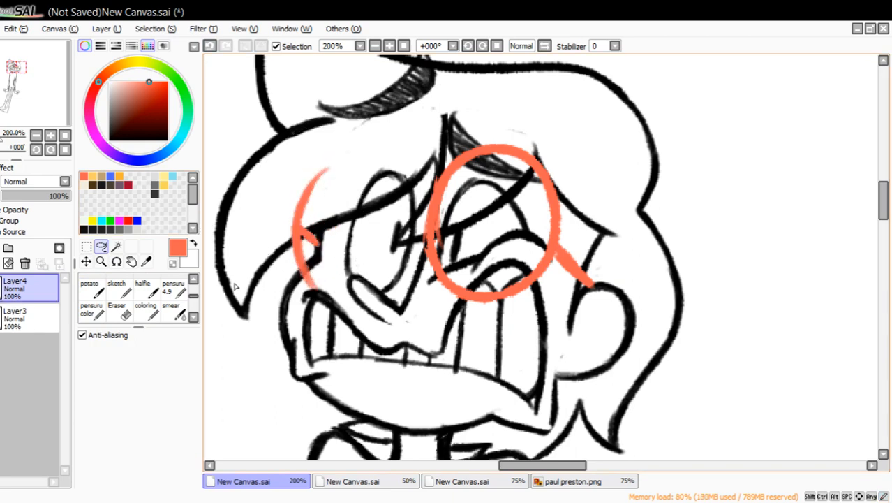
Trim the lower tip of the left lens edge and draw the lens's top arc across to the right lens.
{"action": "left_click", "coordinate": [117, 309]}
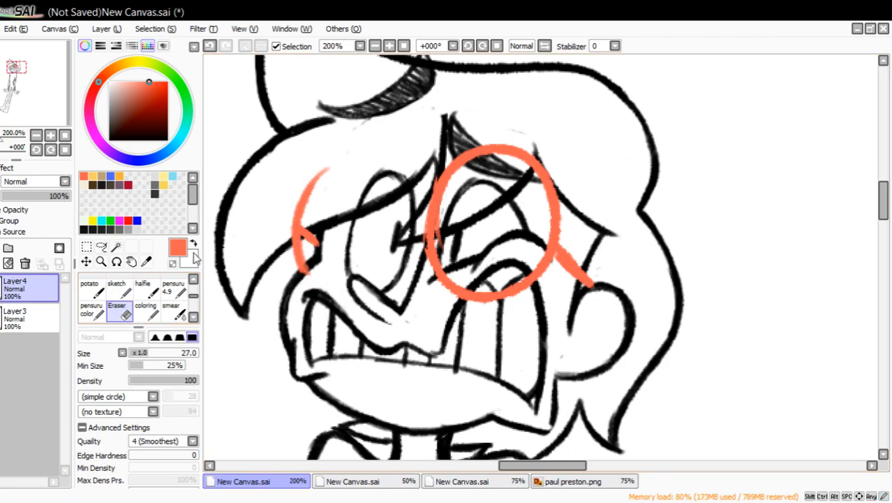
{"action": "left_click", "coordinate": [170, 293]}
{"action": "mouse_move", "coordinate": [313, 201]}
{"action": "left_mouse_down"}
{"action": "mouse_move", "coordinate": [342, 147]}
{"action": "mouse_move", "coordinate": [382, 140]}
{"action": "mouse_move", "coordinate": [425, 207]}
{"action": "left_mouse_up"}
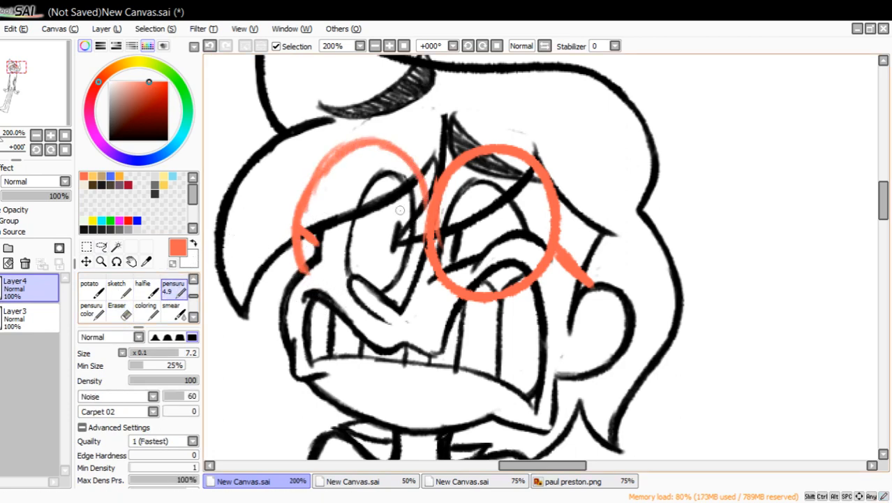
Erase both orange lenses and the temple completely from the layer.
{"action": "left_click", "coordinate": [116, 309]}
{"action": "mouse_move", "coordinate": [300, 269]}
{"action": "left_mouse_down"}
{"action": "mouse_move", "coordinate": [295, 243]}
{"action": "mouse_move", "coordinate": [307, 256]}
{"action": "mouse_move", "coordinate": [379, 183]}
{"action": "mouse_move", "coordinate": [400, 179]}
{"action": "mouse_move", "coordinate": [419, 210]}
{"action": "left_mouse_up"}
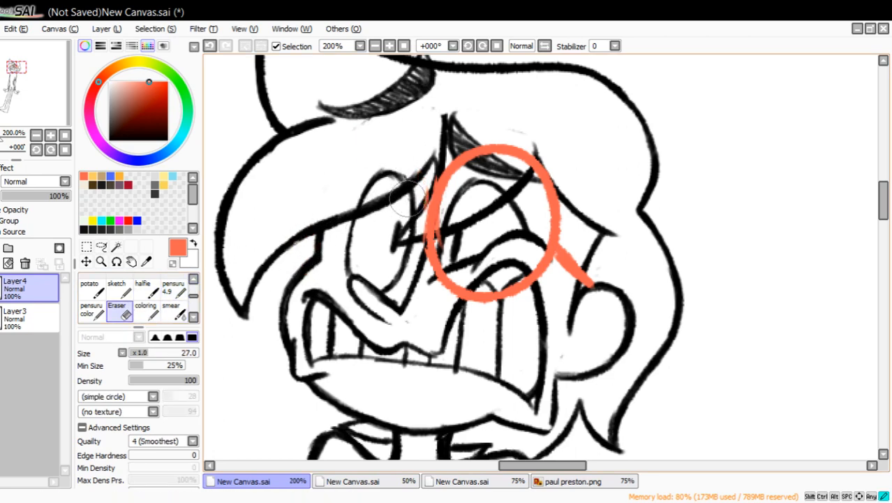
{"action": "mouse_move", "coordinate": [525, 162]}
{"action": "left_mouse_down"}
{"action": "mouse_move", "coordinate": [489, 280]}
{"action": "mouse_move", "coordinate": [452, 264]}
{"action": "mouse_move", "coordinate": [466, 265]}
{"action": "mouse_move", "coordinate": [469, 282]}
{"action": "mouse_move", "coordinate": [425, 194]}
{"action": "mouse_move", "coordinate": [536, 249]}
{"action": "mouse_move", "coordinate": [576, 248]}
{"action": "mouse_move", "coordinate": [520, 277]}
{"action": "left_mouse_up"}
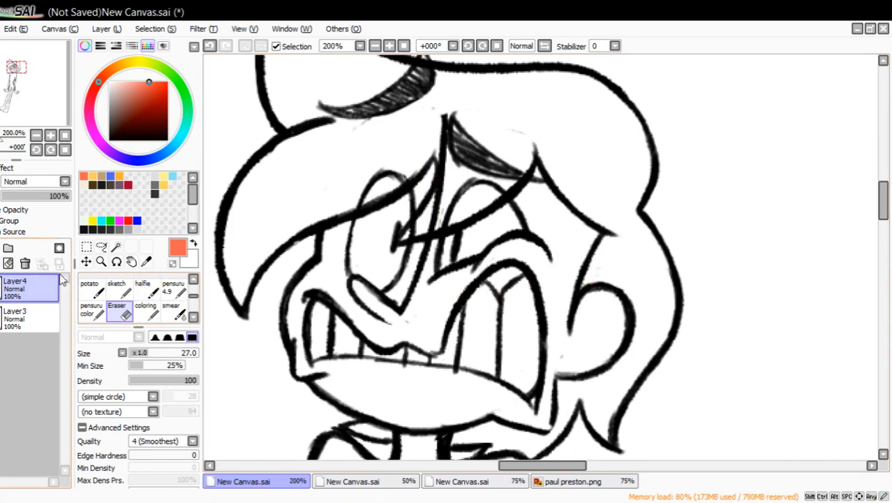
Draw a wide round orange lens around the right eye with a temple running to the ear, using the pensuru pen.
{"action": "left_click", "coordinate": [173, 288]}
{"action": "left_click_drag", "start_coordinate": [489, 153], "coordinate": [457, 162]}
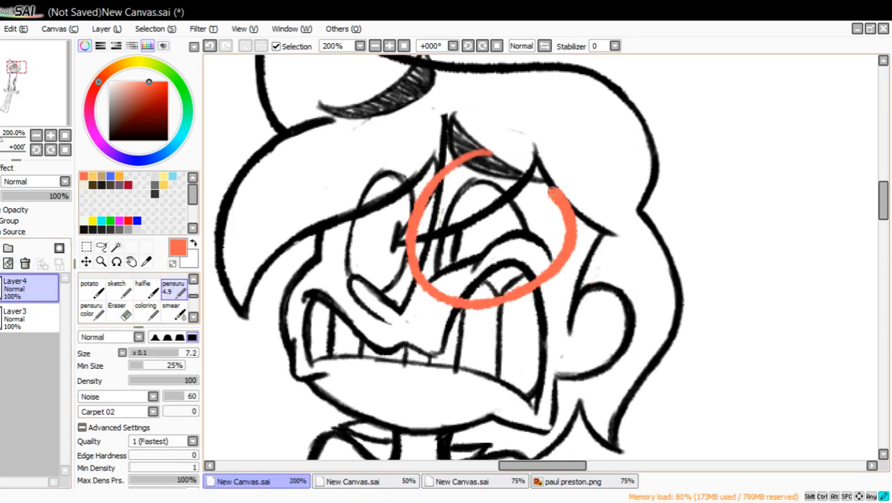
{"action": "left_click_drag", "start_coordinate": [572, 246], "coordinate": [599, 286]}
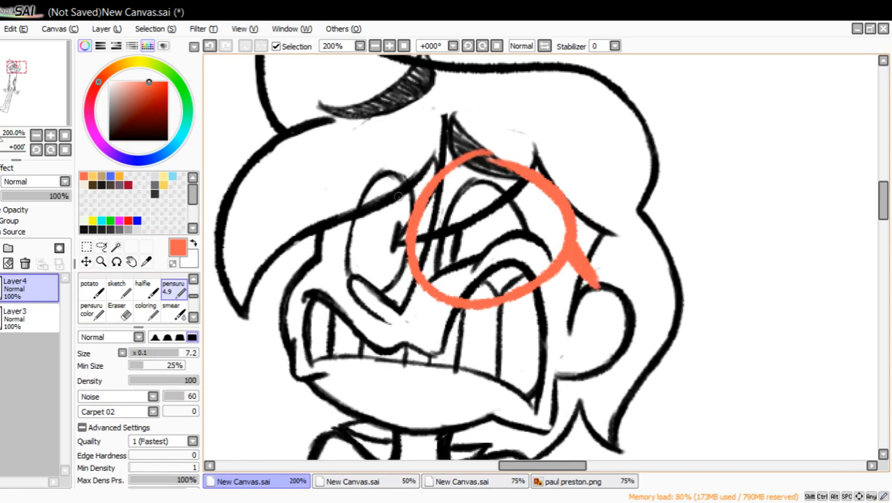
Draw a large round left lens extending past the face edge, and add a short slanted temple piece after undoing two attempts.
{"action": "left_click_drag", "start_coordinate": [420, 200], "coordinate": [360, 286]}
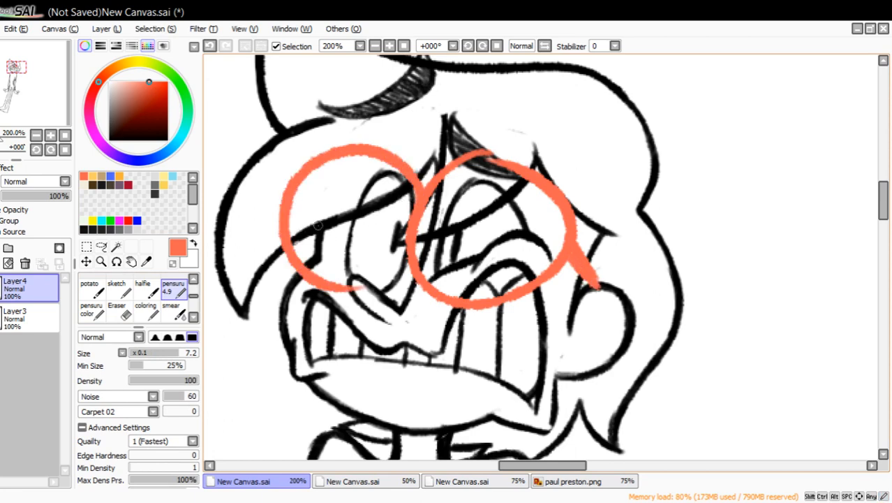
{"action": "left_click_drag", "start_coordinate": [290, 208], "coordinate": [318, 234]}
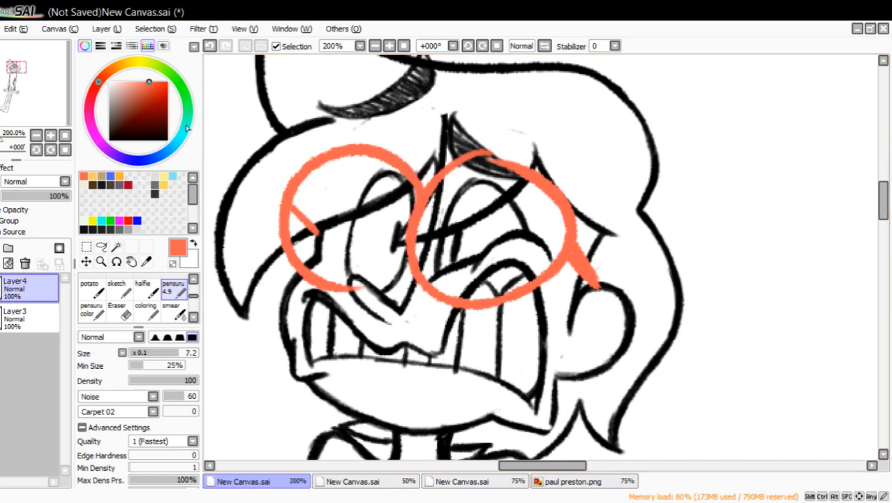
{"action": "left_click", "coordinate": [209, 46]}
{"action": "left_click_drag", "start_coordinate": [293, 222], "coordinate": [320, 239]}
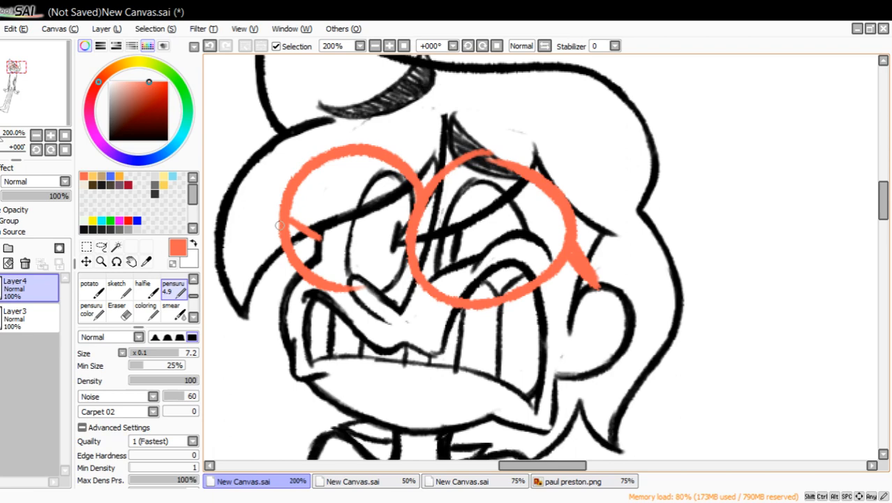
{"action": "left_click", "coordinate": [211, 46]}
{"action": "left_click_drag", "start_coordinate": [298, 232], "coordinate": [314, 250]}
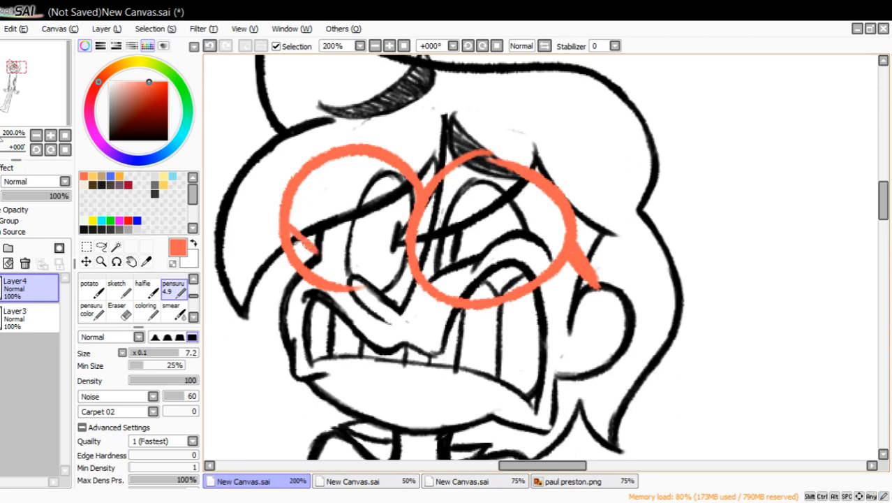
Erase the parts of both lenses that cross the nose and the hair fringe, and return to the pensuru pen.
{"action": "left_click", "coordinate": [117, 309]}
{"action": "left_click_drag", "start_coordinate": [360, 293], "coordinate": [371, 295]}
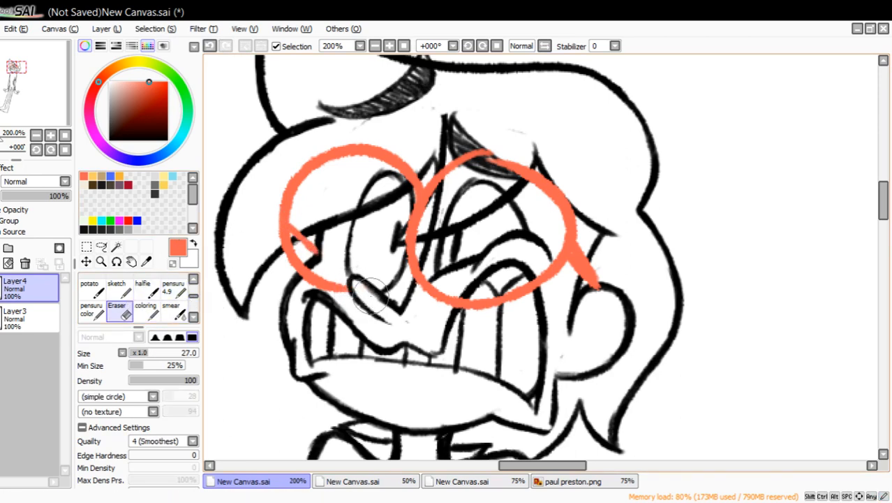
{"action": "mouse_move", "coordinate": [277, 253]}
{"action": "left_mouse_down"}
{"action": "mouse_move", "coordinate": [305, 229]}
{"action": "mouse_move", "coordinate": [284, 223]}
{"action": "mouse_move", "coordinate": [284, 204]}
{"action": "mouse_move", "coordinate": [328, 169]}
{"action": "mouse_move", "coordinate": [357, 158]}
{"action": "mouse_move", "coordinate": [416, 173]}
{"action": "left_mouse_up"}
{"action": "mouse_move", "coordinate": [472, 182]}
{"action": "left_mouse_down"}
{"action": "mouse_move", "coordinate": [445, 185]}
{"action": "mouse_move", "coordinate": [433, 174]}
{"action": "mouse_move", "coordinate": [432, 199]}
{"action": "mouse_move", "coordinate": [405, 230]}
{"action": "mouse_move", "coordinate": [417, 232]}
{"action": "mouse_move", "coordinate": [419, 205]}
{"action": "mouse_move", "coordinate": [474, 152]}
{"action": "mouse_move", "coordinate": [443, 187]}
{"action": "mouse_move", "coordinate": [433, 180]}
{"action": "mouse_move", "coordinate": [492, 155]}
{"action": "mouse_move", "coordinate": [509, 155]}
{"action": "mouse_move", "coordinate": [526, 172]}
{"action": "left_mouse_up"}
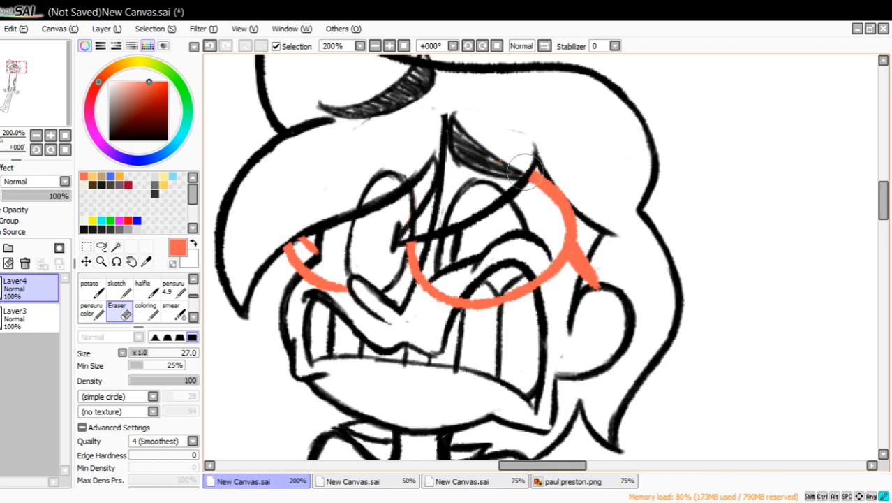
{"action": "left_click_drag", "start_coordinate": [409, 236], "coordinate": [411, 239]}
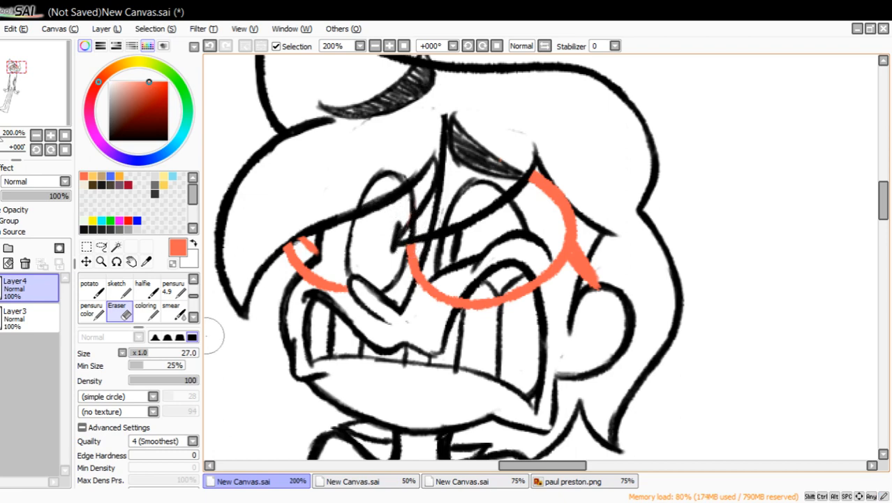
{"action": "left_click", "coordinate": [173, 287]}
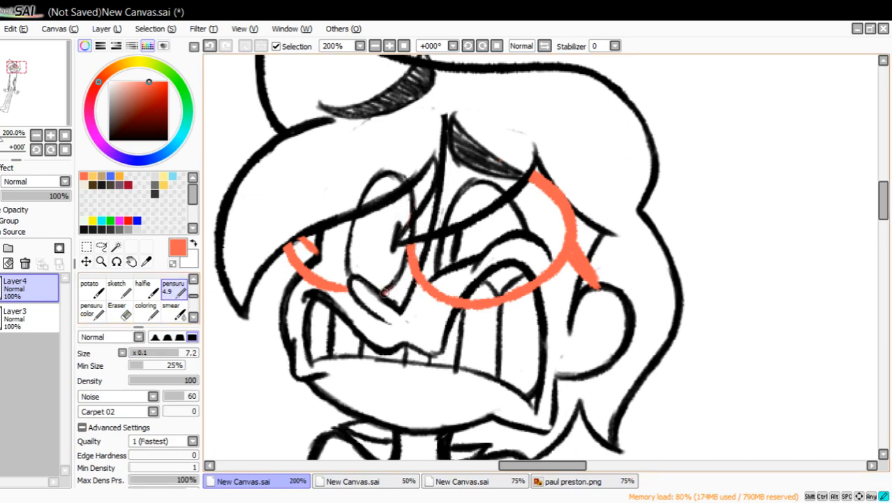
Draw the orange lens segment joining the nose to the right lens, trim its lower edge with the eraser, and return to the pensuru pen.
{"action": "left_click_drag", "start_coordinate": [382, 295], "coordinate": [404, 276]}
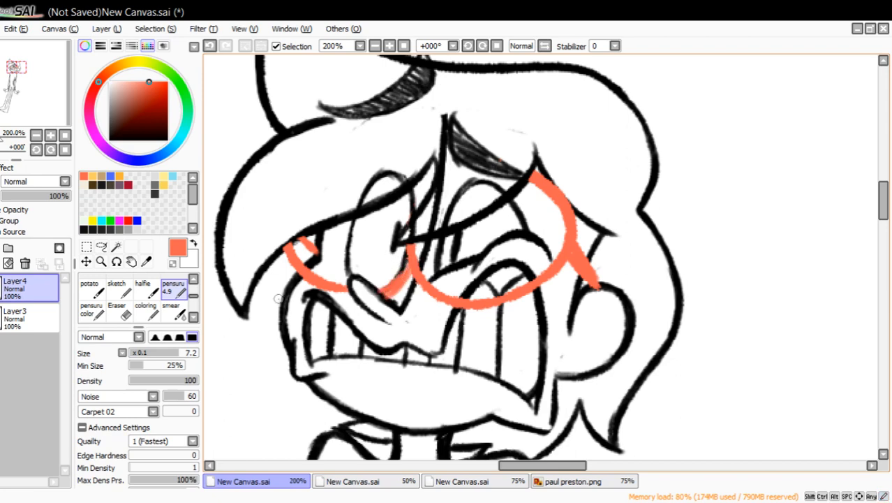
{"action": "key", "text": "e"}
{"action": "left_click_drag", "start_coordinate": [381, 299], "coordinate": [404, 275]}
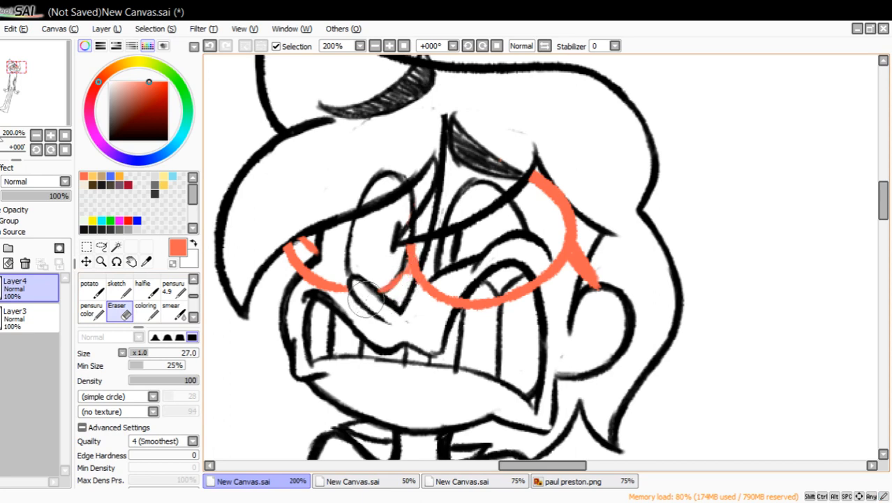
{"action": "key", "text": "e"}
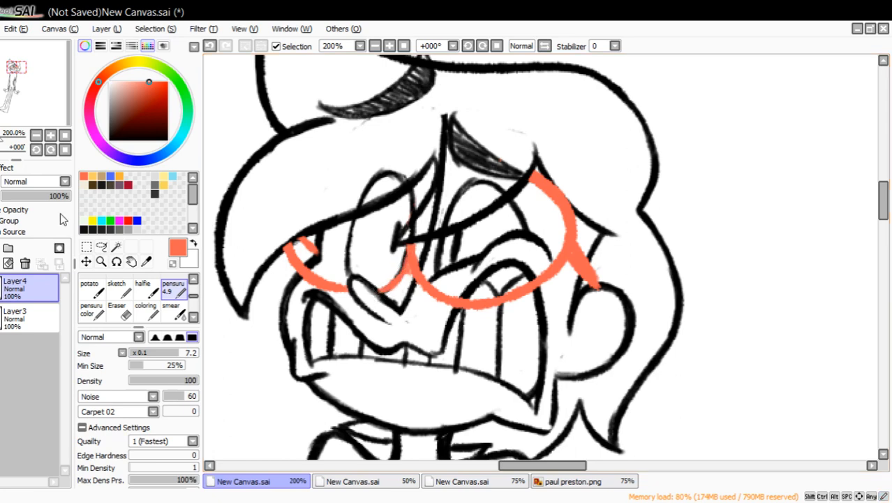
Thicken the lower rim of the right lens, and clean up its inner edge with transparent colour.
{"action": "left_click_drag", "start_coordinate": [37, 99], "coordinate": [37, 101]}
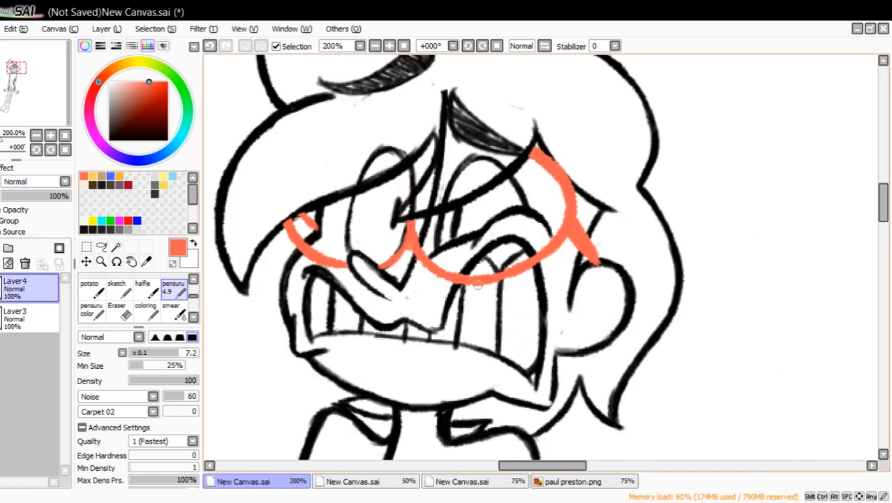
{"action": "mouse_move", "coordinate": [461, 279]}
{"action": "left_mouse_down"}
{"action": "mouse_move", "coordinate": [533, 269]}
{"action": "mouse_move", "coordinate": [551, 256]}
{"action": "mouse_move", "coordinate": [554, 231]}
{"action": "left_mouse_up"}
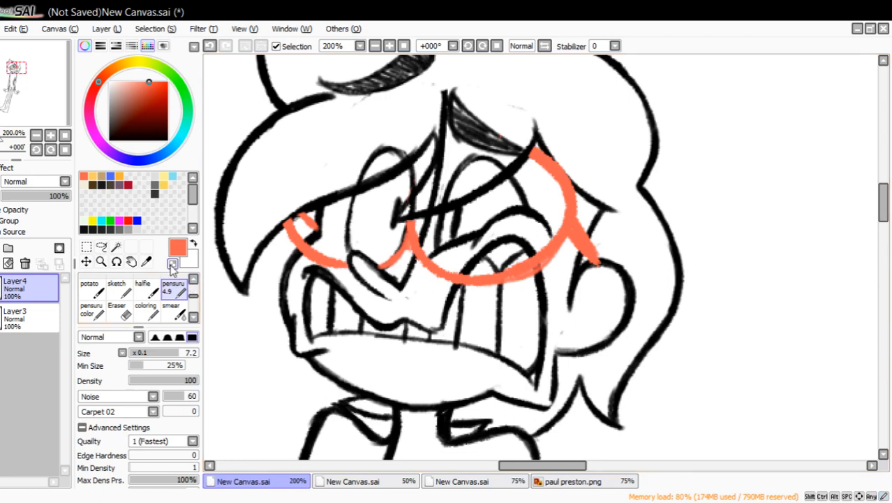
{"action": "left_click_drag", "start_coordinate": [513, 265], "coordinate": [559, 219]}
{"action": "mouse_move", "coordinate": [474, 266]}
{"action": "left_mouse_down"}
{"action": "mouse_move", "coordinate": [517, 270]}
{"action": "mouse_move", "coordinate": [550, 245]}
{"action": "left_mouse_up"}
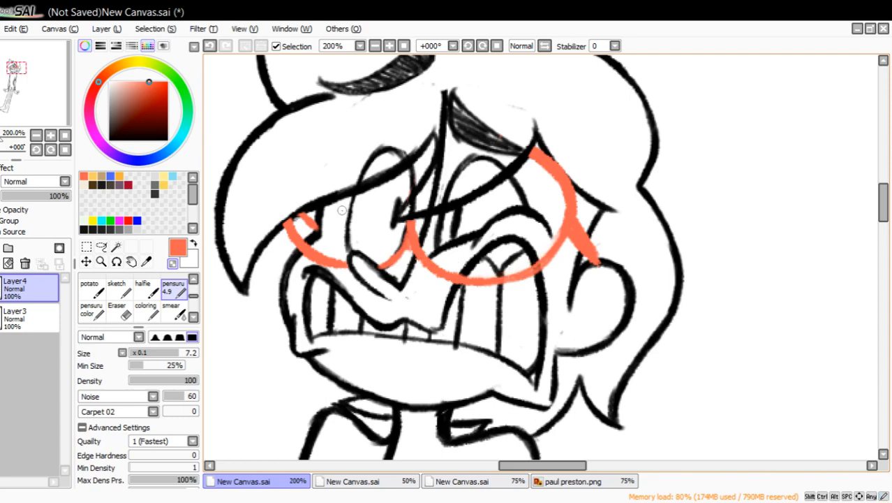
{"action": "left_click_drag", "start_coordinate": [296, 222], "coordinate": [300, 209]}
{"action": "mouse_move", "coordinate": [420, 219]}
{"action": "left_mouse_down"}
{"action": "mouse_move", "coordinate": [414, 174]}
{"action": "mouse_move", "coordinate": [433, 148]}
{"action": "mouse_move", "coordinate": [496, 139]}
{"action": "mouse_move", "coordinate": [532, 152]}
{"action": "mouse_move", "coordinate": [476, 136]}
{"action": "mouse_move", "coordinate": [532, 149]}
{"action": "left_mouse_up"}
{"action": "mouse_move", "coordinate": [315, 208]}
{"action": "left_mouse_down"}
{"action": "mouse_move", "coordinate": [283, 190]}
{"action": "mouse_move", "coordinate": [299, 150]}
{"action": "mouse_move", "coordinate": [340, 130]}
{"action": "mouse_move", "coordinate": [391, 143]}
{"action": "mouse_move", "coordinate": [417, 167]}
{"action": "mouse_move", "coordinate": [371, 133]}
{"action": "left_mouse_up"}
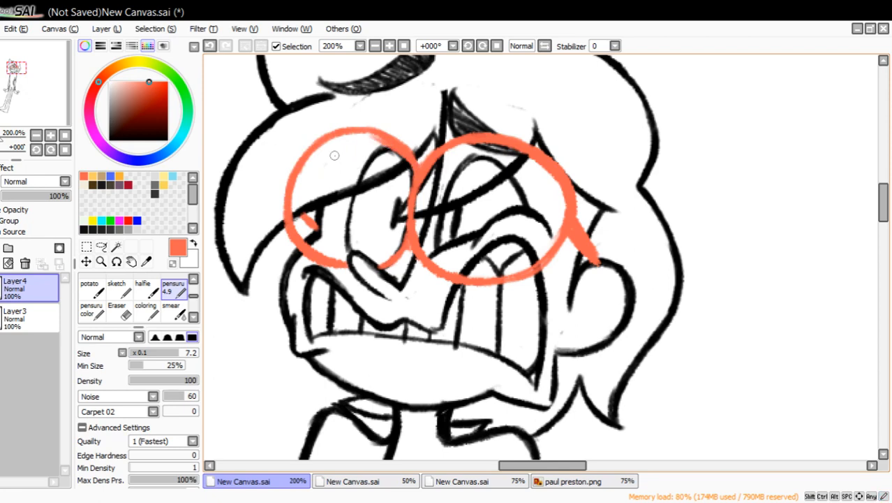
{"action": "left_click", "coordinate": [210, 45]}
{"action": "left_click", "coordinate": [210, 46]}
{"action": "left_click", "coordinate": [210, 45]}
{"action": "left_click", "coordinate": [210, 46]}
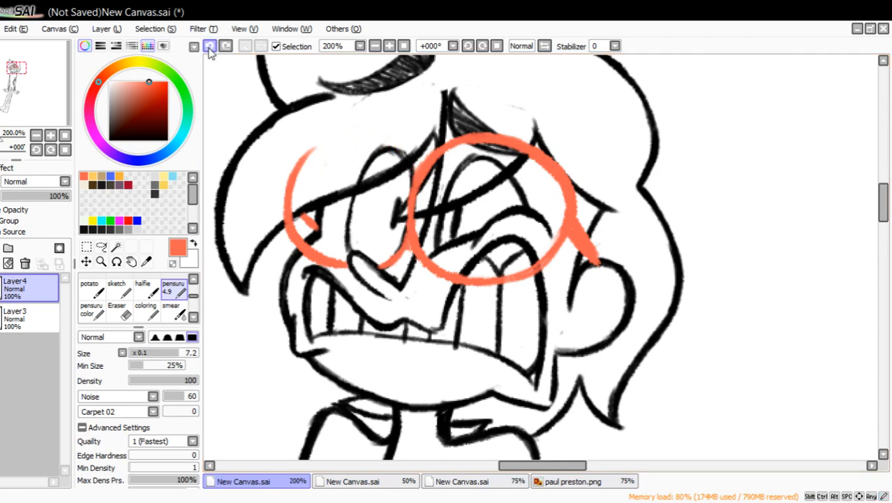
{"action": "left_click", "coordinate": [210, 45]}
{"action": "left_click", "coordinate": [210, 46]}
{"action": "left_click", "coordinate": [210, 45]}
{"action": "left_click", "coordinate": [210, 45]}
{"action": "left_click", "coordinate": [210, 46]}
{"action": "left_click", "coordinate": [210, 45]}
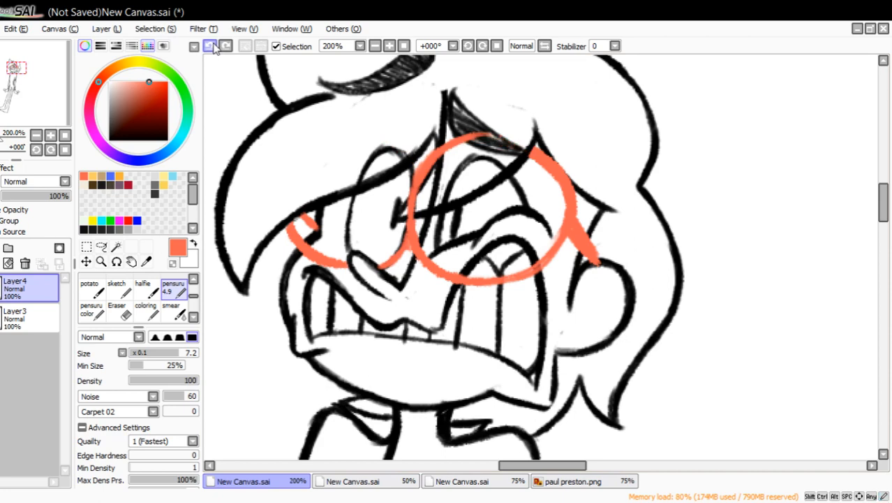
{"action": "left_click", "coordinate": [210, 46]}
{"action": "left_click", "coordinate": [210, 45]}
{"action": "left_click", "coordinate": [211, 46]}
{"action": "left_click", "coordinate": [211, 46]}
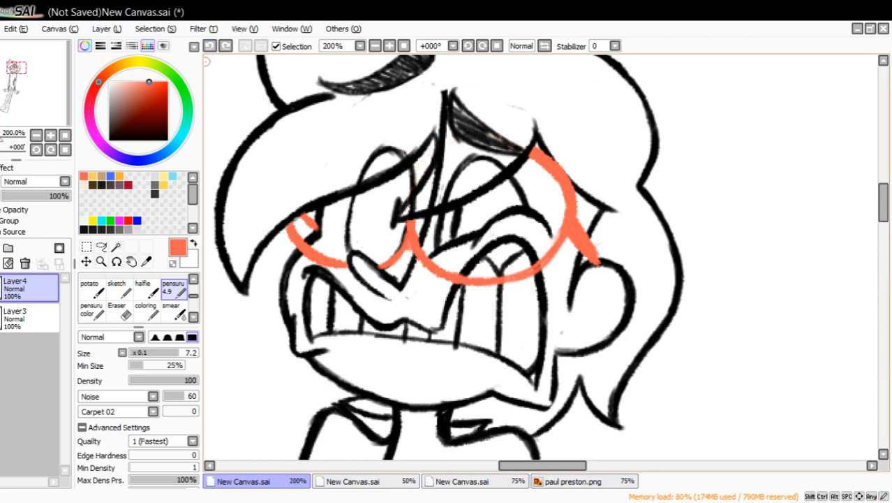
Draw an orange shirt collar at the neck, with a V-shaped opening and two pointed flaps below the chin.
{"action": "left_click_drag", "start_coordinate": [462, 277], "coordinate": [457, 277]}
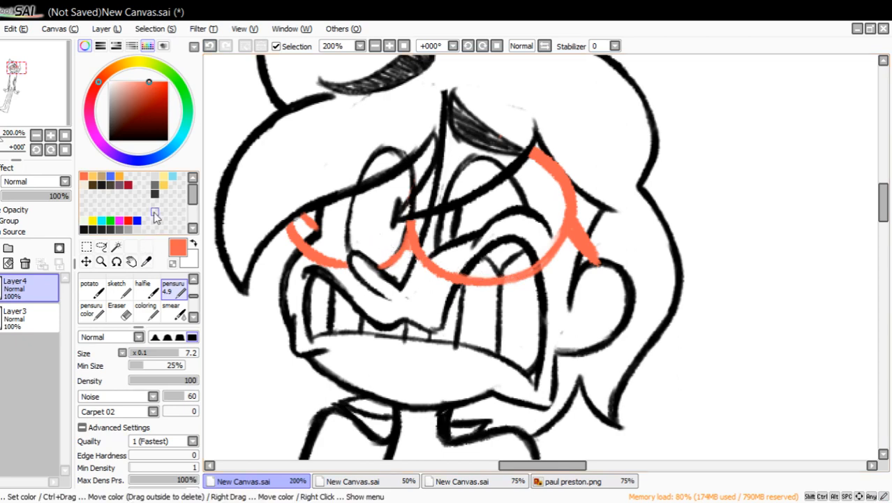
{"action": "left_click_drag", "start_coordinate": [42, 108], "coordinate": [33, 84]}
{"action": "mouse_move", "coordinate": [429, 276]}
{"action": "left_mouse_down"}
{"action": "mouse_move", "coordinate": [441, 322]}
{"action": "mouse_move", "coordinate": [491, 272]}
{"action": "left_mouse_up"}
{"action": "mouse_move", "coordinate": [445, 249]}
{"action": "left_mouse_down"}
{"action": "mouse_move", "coordinate": [406, 254]}
{"action": "mouse_move", "coordinate": [403, 291]}
{"action": "left_mouse_up"}
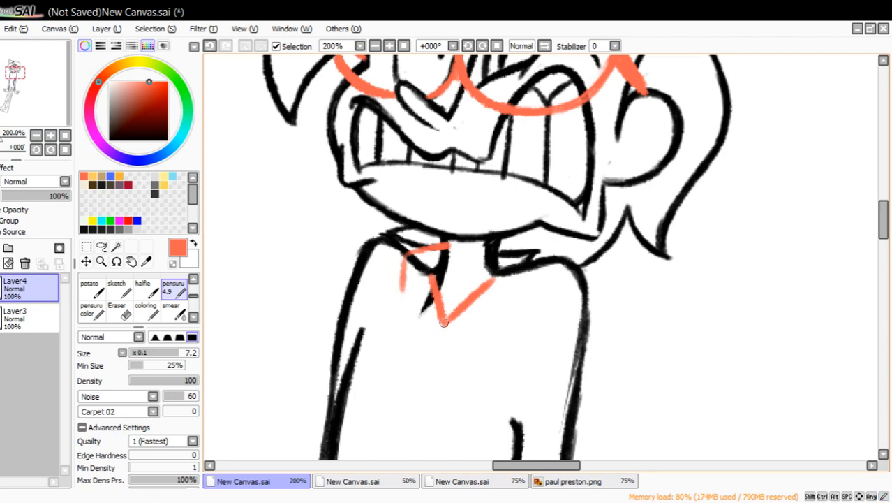
{"action": "mouse_move", "coordinate": [441, 323]}
{"action": "left_mouse_down"}
{"action": "mouse_move", "coordinate": [416, 340]}
{"action": "mouse_move", "coordinate": [412, 292]}
{"action": "mouse_move", "coordinate": [457, 328]}
{"action": "mouse_move", "coordinate": [464, 354]}
{"action": "mouse_move", "coordinate": [506, 322]}
{"action": "left_mouse_up"}
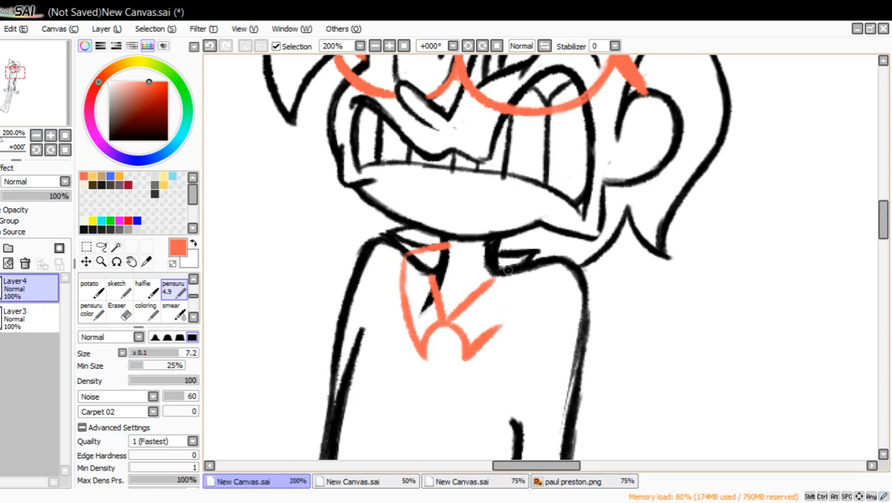
{"action": "mouse_move", "coordinate": [494, 248]}
{"action": "left_mouse_down"}
{"action": "mouse_move", "coordinate": [530, 255]}
{"action": "mouse_move", "coordinate": [505, 325]}
{"action": "left_mouse_up"}
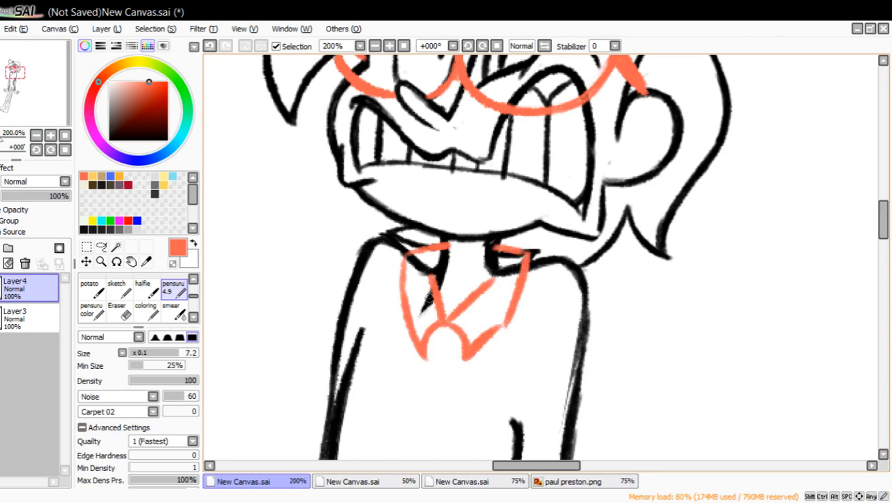
Draw an orange waist line across the torso with short edges down both hips, trying a short centre line and undoing it.
{"action": "left_click_drag", "start_coordinate": [43, 98], "coordinate": [45, 107]}
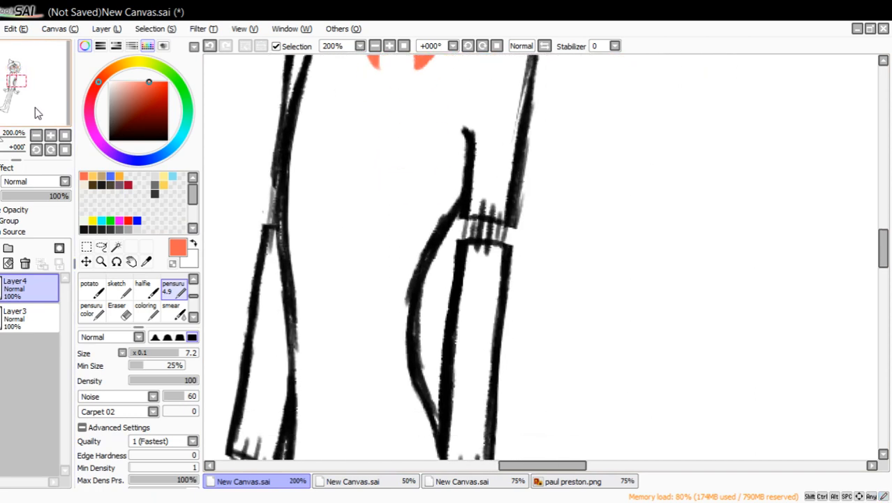
{"action": "left_click_drag", "start_coordinate": [289, 269], "coordinate": [418, 281]}
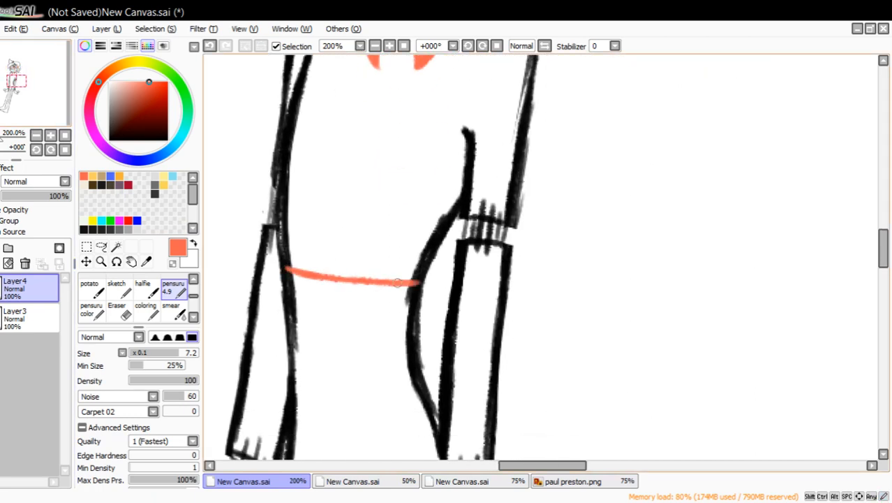
{"action": "mouse_move", "coordinate": [285, 255]}
{"action": "left_mouse_down"}
{"action": "mouse_move", "coordinate": [293, 329]}
{"action": "mouse_move", "coordinate": [285, 264]}
{"action": "left_mouse_up"}
{"action": "mouse_move", "coordinate": [413, 290]}
{"action": "left_mouse_down"}
{"action": "mouse_move", "coordinate": [425, 385]}
{"action": "mouse_move", "coordinate": [416, 285]}
{"action": "left_mouse_up"}
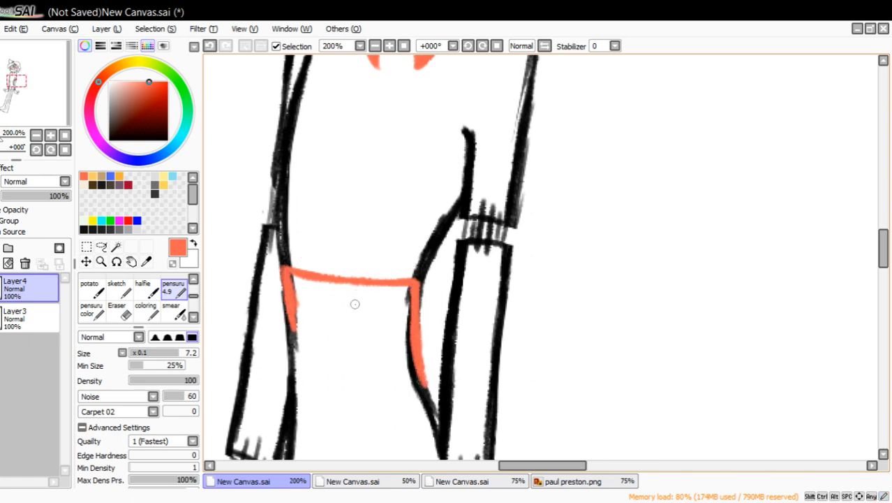
{"action": "mouse_move", "coordinate": [344, 286]}
{"action": "left_mouse_down"}
{"action": "mouse_move", "coordinate": [349, 370]}
{"action": "mouse_move", "coordinate": [343, 290]}
{"action": "left_mouse_up"}
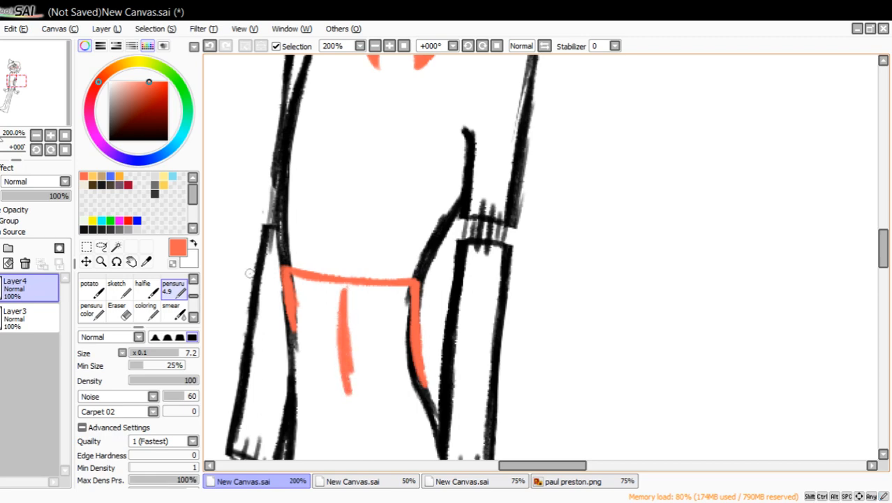
{"action": "left_click_drag", "start_coordinate": [52, 104], "coordinate": [51, 108]}
{"action": "left_click", "coordinate": [210, 45]}
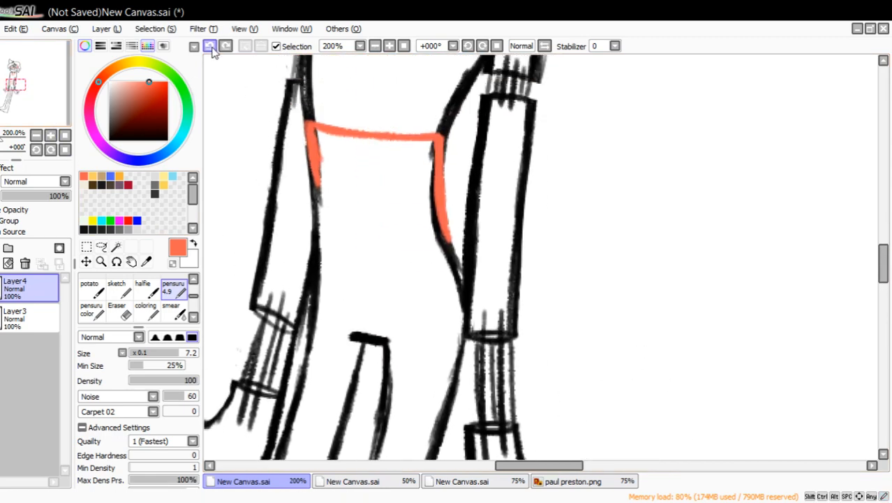
Draw the trouser front in orange: a short crotch bar, two columns of four round buttons, and a centre line from waist to crotch.
{"action": "mouse_move", "coordinate": [385, 340]}
{"action": "left_mouse_down"}
{"action": "mouse_move", "coordinate": [344, 336]}
{"action": "mouse_move", "coordinate": [395, 339]}
{"action": "left_mouse_up"}
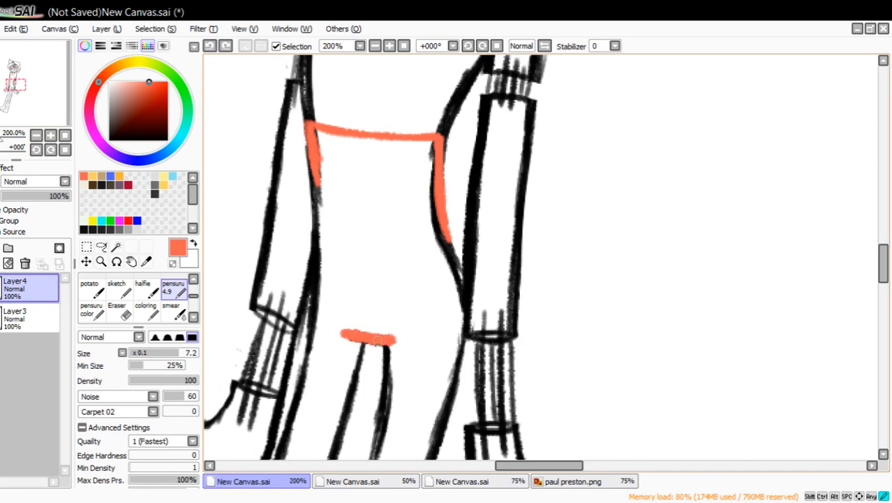
{"action": "left_click_drag", "start_coordinate": [354, 138], "coordinate": [357, 314]}
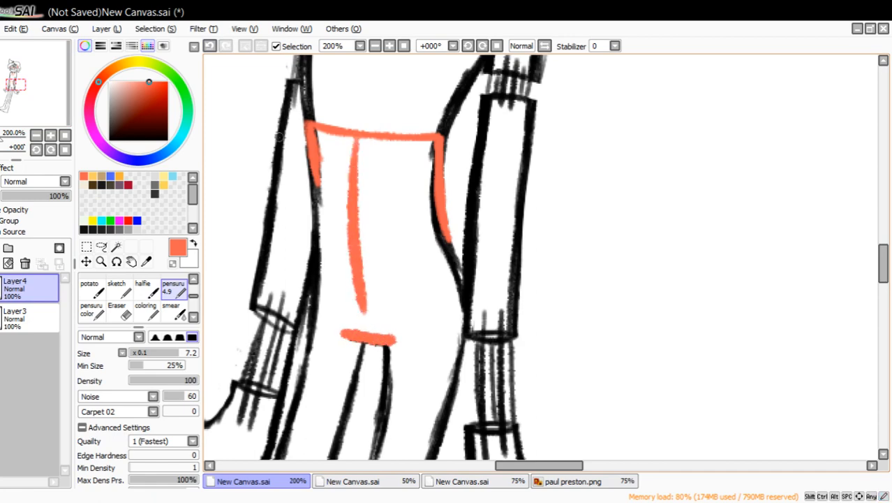
{"action": "left_click", "coordinate": [209, 45]}
{"action": "mouse_move", "coordinate": [344, 153]}
{"action": "left_mouse_down"}
{"action": "mouse_move", "coordinate": [390, 180]}
{"action": "mouse_move", "coordinate": [391, 159]}
{"action": "left_mouse_up"}
{"action": "mouse_move", "coordinate": [343, 198]}
{"action": "left_mouse_down"}
{"action": "mouse_move", "coordinate": [334, 209]}
{"action": "mouse_move", "coordinate": [345, 199]}
{"action": "mouse_move", "coordinate": [382, 224]}
{"action": "mouse_move", "coordinate": [404, 209]}
{"action": "left_mouse_up"}
{"action": "mouse_move", "coordinate": [349, 244]}
{"action": "left_mouse_down"}
{"action": "mouse_move", "coordinate": [333, 254]}
{"action": "mouse_move", "coordinate": [350, 245]}
{"action": "mouse_move", "coordinate": [388, 252]}
{"action": "left_mouse_up"}
{"action": "mouse_move", "coordinate": [346, 282]}
{"action": "left_mouse_down"}
{"action": "mouse_move", "coordinate": [334, 293]}
{"action": "mouse_move", "coordinate": [349, 283]}
{"action": "mouse_move", "coordinate": [382, 300]}
{"action": "mouse_move", "coordinate": [395, 287]}
{"action": "left_mouse_up"}
{"action": "left_click_drag", "start_coordinate": [368, 138], "coordinate": [363, 328]}
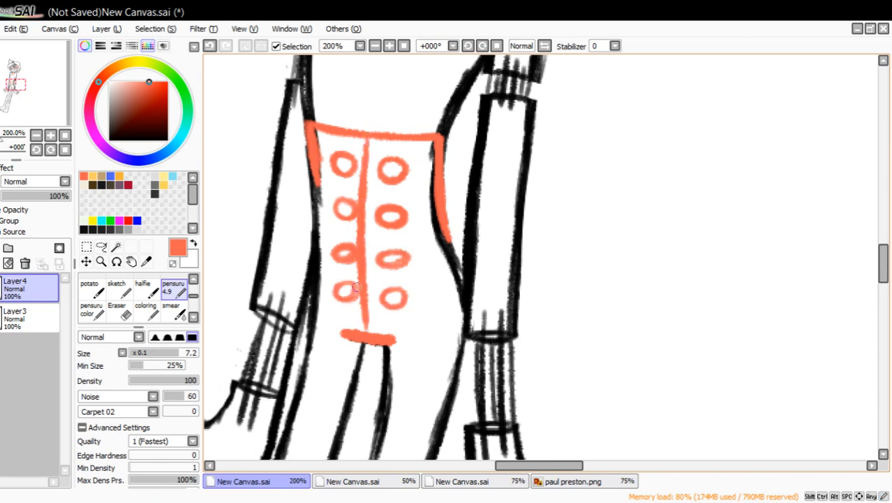
Switch to the canvas with the blue pose sketch and draw two parallel curved orange lines in the empty area right of the figure.
{"action": "mouse_move", "coordinate": [41, 100]}
{"action": "left_mouse_down"}
{"action": "mouse_move", "coordinate": [45, 87]}
{"action": "mouse_move", "coordinate": [104, 200]}
{"action": "left_mouse_up"}
{"action": "left_click", "coordinate": [37, 135]}
{"action": "left_click", "coordinate": [462, 481]}
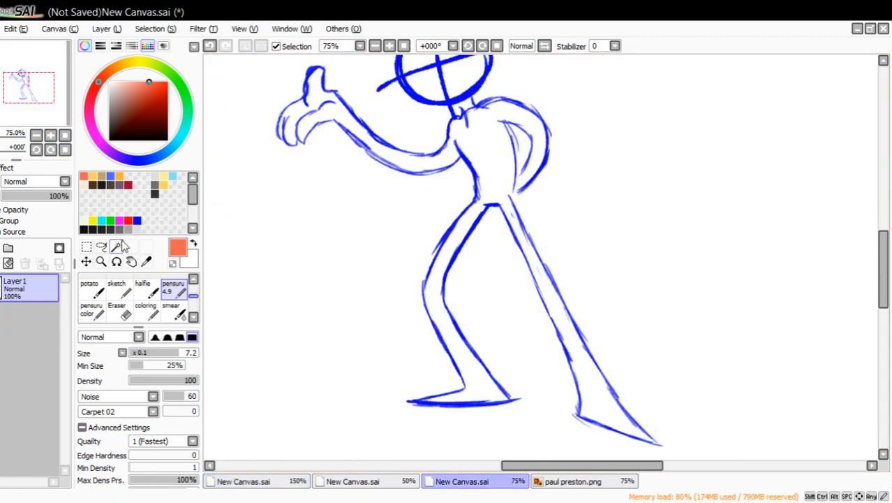
{"action": "mouse_move", "coordinate": [53, 110]}
{"action": "left_mouse_down"}
{"action": "mouse_move", "coordinate": [48, 101]}
{"action": "mouse_move", "coordinate": [46, 110]}
{"action": "mouse_move", "coordinate": [76, 120]}
{"action": "left_mouse_up"}
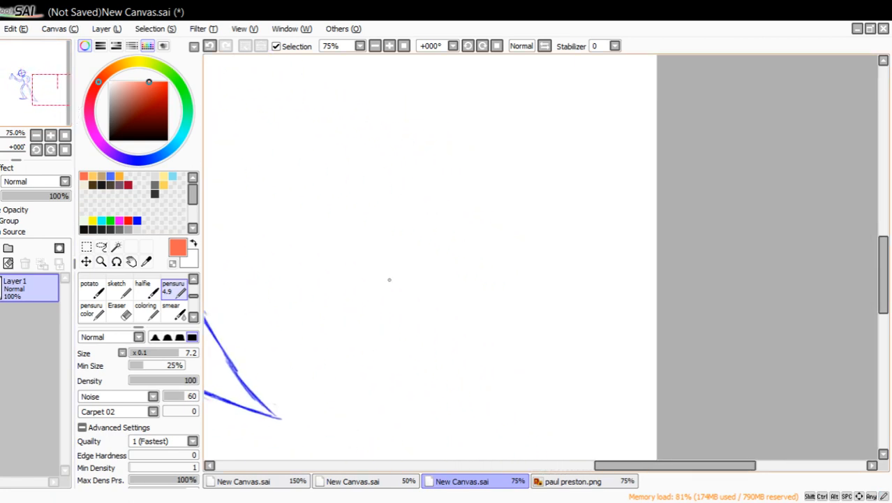
{"action": "mouse_move", "coordinate": [389, 280]}
{"action": "left_mouse_down"}
{"action": "mouse_move", "coordinate": [377, 147]}
{"action": "mouse_move", "coordinate": [395, 253]}
{"action": "left_mouse_up"}
{"action": "mouse_move", "coordinate": [414, 297]}
{"action": "left_mouse_down"}
{"action": "mouse_move", "coordinate": [394, 199]}
{"action": "mouse_move", "coordinate": [402, 267]}
{"action": "left_mouse_up"}
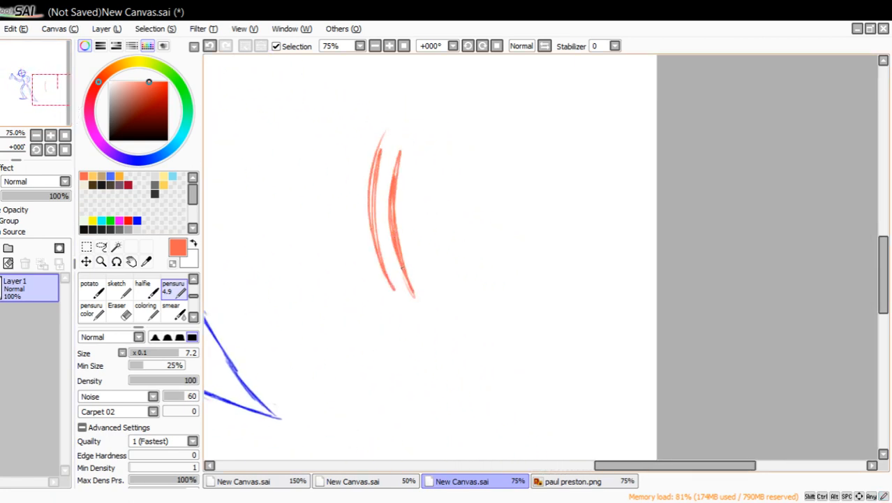
{"action": "mouse_move", "coordinate": [401, 312]}
{"action": "left_mouse_down"}
{"action": "mouse_move", "coordinate": [372, 217]}
{"action": "mouse_move", "coordinate": [374, 147]}
{"action": "left_mouse_up"}
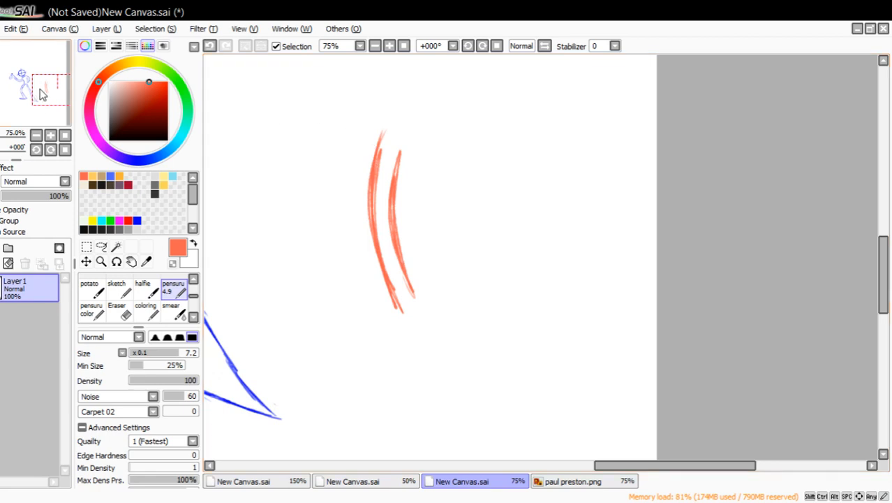
Sketch a sharply bent orange limb shape between the blue figure and the two curved lines.
{"action": "left_click_drag", "start_coordinate": [41, 94], "coordinate": [21, 85]}
{"action": "left_click_drag", "start_coordinate": [569, 128], "coordinate": [580, 259]}
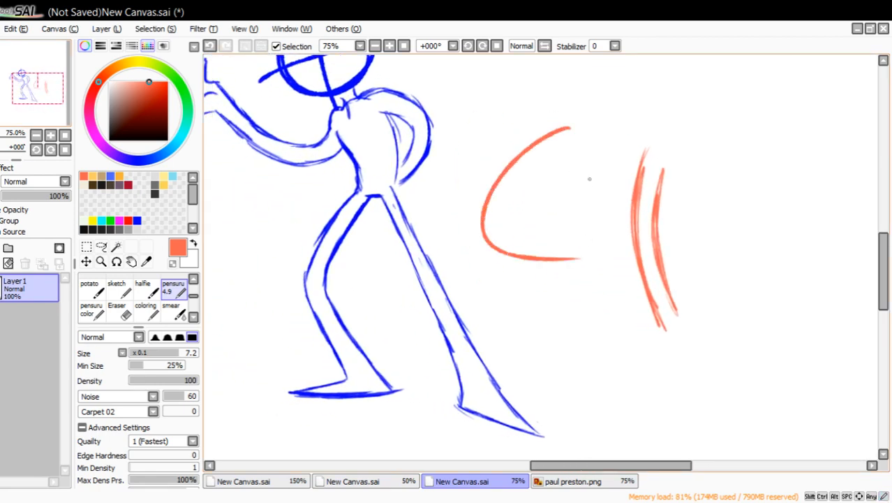
{"action": "left_click_drag", "start_coordinate": [594, 147], "coordinate": [606, 228]}
{"action": "mouse_move", "coordinate": [583, 259]}
{"action": "left_mouse_down"}
{"action": "mouse_move", "coordinate": [586, 297]}
{"action": "mouse_move", "coordinate": [577, 313]}
{"action": "mouse_move", "coordinate": [620, 300]}
{"action": "left_mouse_up"}
{"action": "mouse_move", "coordinate": [617, 235]}
{"action": "left_mouse_down"}
{"action": "mouse_move", "coordinate": [621, 291]}
{"action": "mouse_move", "coordinate": [609, 229]}
{"action": "mouse_move", "coordinate": [537, 230]}
{"action": "mouse_move", "coordinate": [523, 198]}
{"action": "mouse_move", "coordinate": [583, 151]}
{"action": "mouse_move", "coordinate": [503, 192]}
{"action": "mouse_move", "coordinate": [497, 241]}
{"action": "mouse_move", "coordinate": [582, 266]}
{"action": "mouse_move", "coordinate": [590, 304]}
{"action": "mouse_move", "coordinate": [568, 313]}
{"action": "mouse_move", "coordinate": [627, 302]}
{"action": "left_mouse_up"}
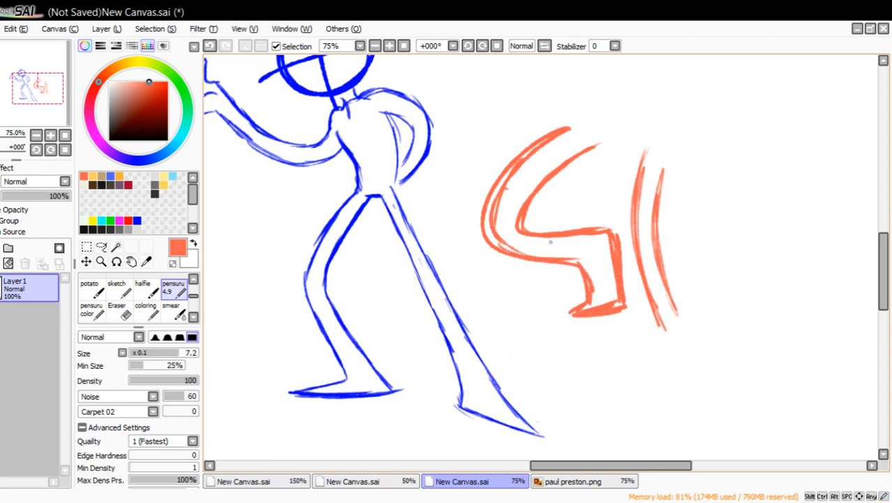
{"action": "mouse_move", "coordinate": [508, 251]}
{"action": "left_mouse_down"}
{"action": "mouse_move", "coordinate": [492, 209]}
{"action": "mouse_move", "coordinate": [534, 148]}
{"action": "mouse_move", "coordinate": [570, 131]}
{"action": "left_mouse_up"}
Sketch an orange key with a round head, straight shaft and teeth in the empty area left of the figure, including the thumb's outline.
{"action": "left_click_drag", "start_coordinate": [29, 104], "coordinate": [2, 98]}
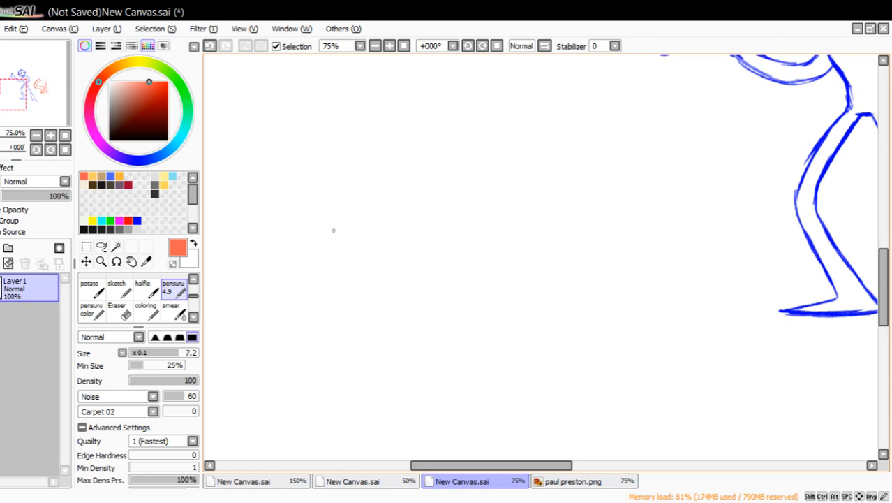
{"action": "mouse_move", "coordinate": [327, 231]}
{"action": "left_mouse_down"}
{"action": "mouse_move", "coordinate": [373, 215]}
{"action": "mouse_move", "coordinate": [353, 197]}
{"action": "mouse_move", "coordinate": [363, 170]}
{"action": "mouse_move", "coordinate": [370, 173]}
{"action": "mouse_move", "coordinate": [366, 189]}
{"action": "mouse_move", "coordinate": [356, 190]}
{"action": "mouse_move", "coordinate": [369, 272]}
{"action": "left_mouse_up"}
{"action": "left_click_drag", "start_coordinate": [373, 225], "coordinate": [368, 302]}
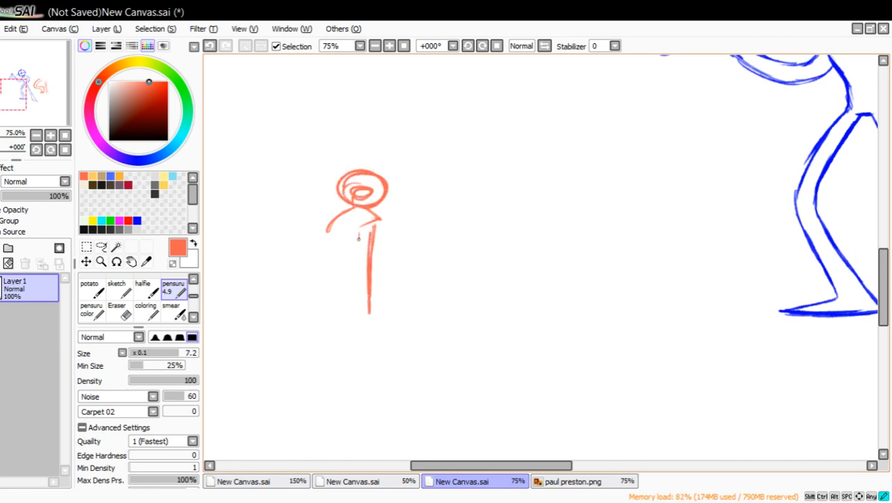
{"action": "left_click_drag", "start_coordinate": [359, 238], "coordinate": [353, 284]}
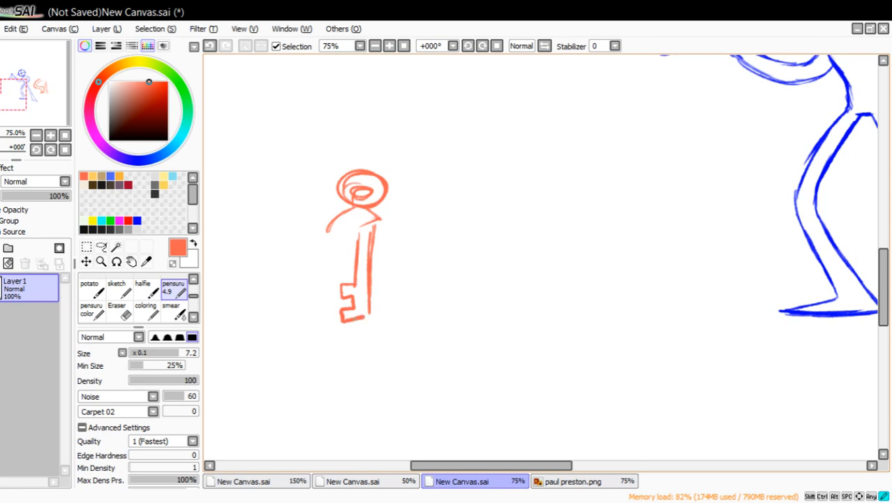
Draw the fingers wrapped around the key's shaft and outline the back of the hand.
{"action": "mouse_move", "coordinate": [370, 235]}
{"action": "left_mouse_down"}
{"action": "mouse_move", "coordinate": [332, 258]}
{"action": "mouse_move", "coordinate": [338, 239]}
{"action": "mouse_move", "coordinate": [370, 237]}
{"action": "mouse_move", "coordinate": [381, 258]}
{"action": "mouse_move", "coordinate": [340, 294]}
{"action": "left_mouse_up"}
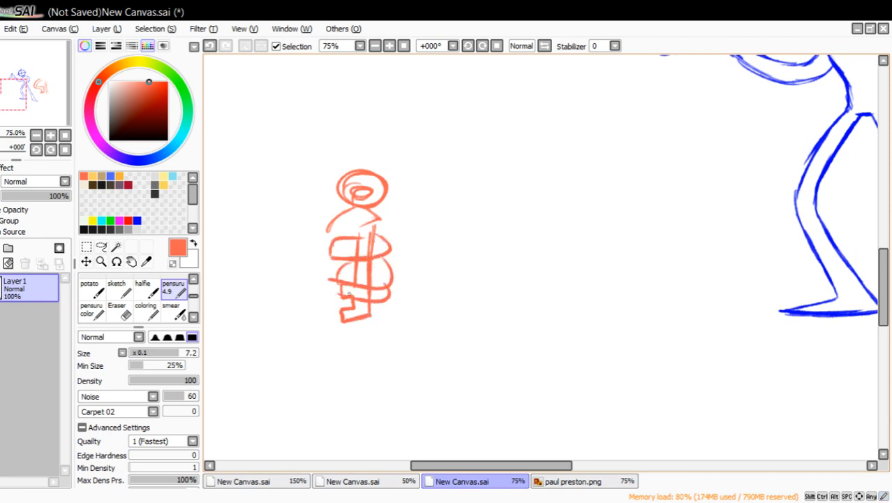
{"action": "left_click_drag", "start_coordinate": [361, 208], "coordinate": [385, 233]}
{"action": "left_click_drag", "start_coordinate": [309, 268], "coordinate": [320, 304]}
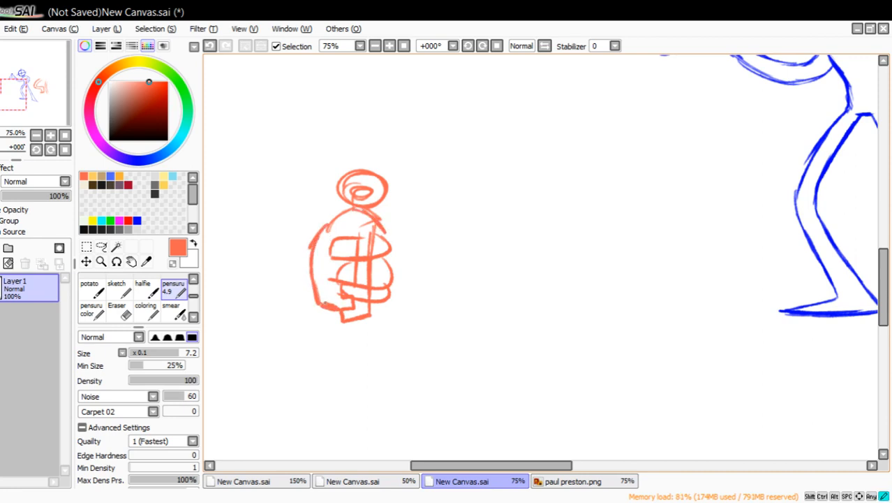
Fill the hand and key with solid orange as a silhouette using the coloring brush, leaving the hole in the key's head open.
{"action": "left_click", "coordinate": [119, 311]}
{"action": "left_click", "coordinate": [145, 310]}
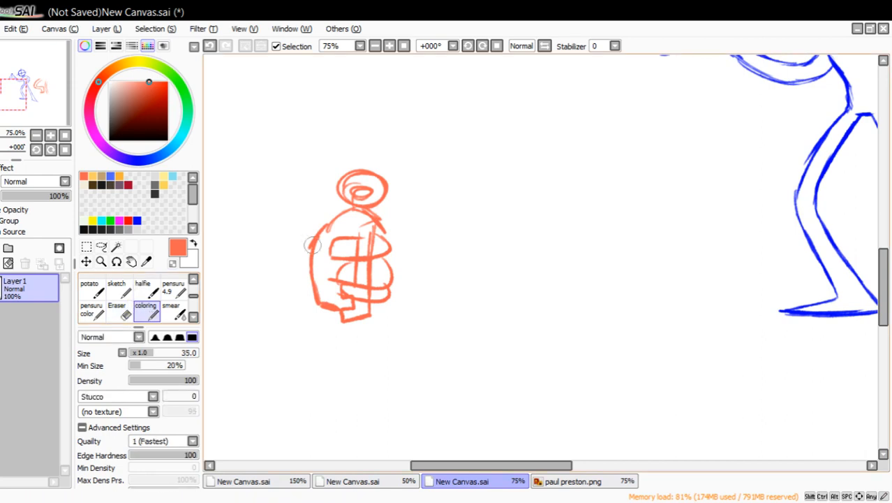
{"action": "mouse_move", "coordinate": [322, 251]}
{"action": "left_mouse_down"}
{"action": "mouse_move", "coordinate": [349, 271]}
{"action": "mouse_move", "coordinate": [364, 230]}
{"action": "mouse_move", "coordinate": [381, 244]}
{"action": "mouse_move", "coordinate": [363, 271]}
{"action": "mouse_move", "coordinate": [381, 278]}
{"action": "mouse_move", "coordinate": [347, 293]}
{"action": "mouse_move", "coordinate": [361, 315]}
{"action": "mouse_move", "coordinate": [360, 202]}
{"action": "mouse_move", "coordinate": [336, 188]}
{"action": "mouse_move", "coordinate": [370, 197]}
{"action": "left_mouse_up"}
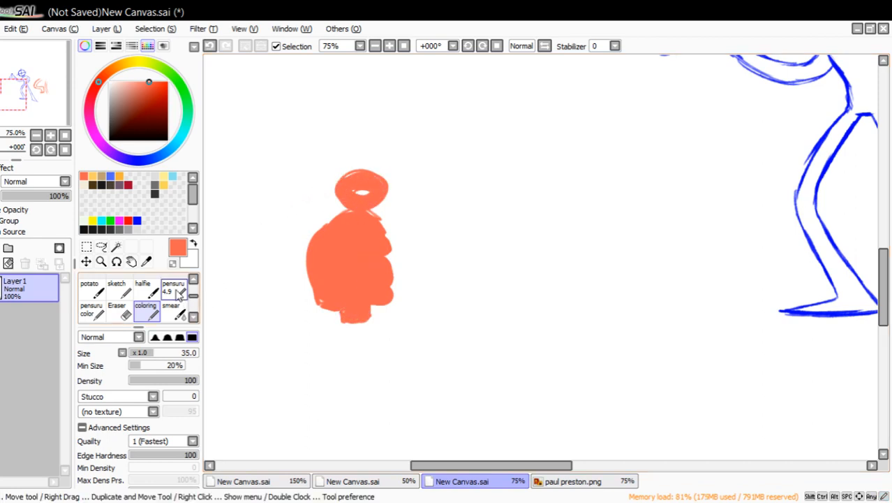
Sketch an upright orange key with a ring-shaped head, straight shaft and teeth between the silhouette and the blue figure.
{"action": "left_click", "coordinate": [173, 287]}
{"action": "left_click_drag", "start_coordinate": [56, 110], "coordinate": [59, 115]}
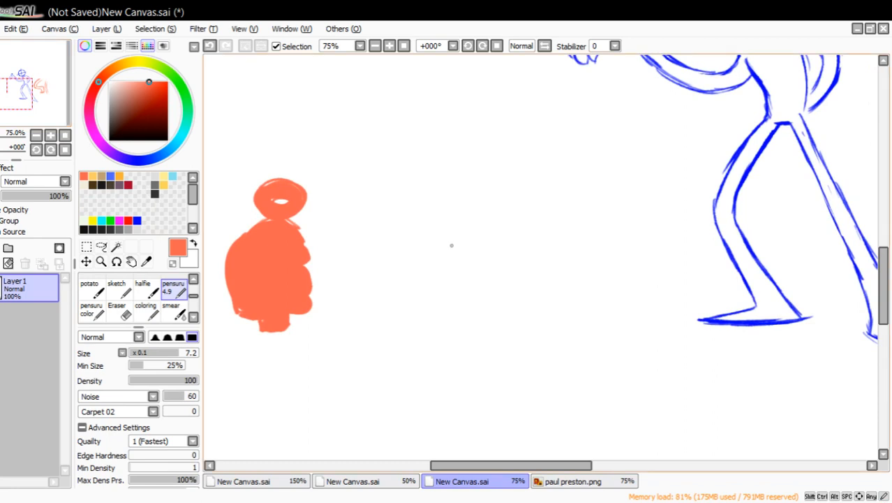
{"action": "mouse_move", "coordinate": [476, 198]}
{"action": "left_mouse_down"}
{"action": "mouse_move", "coordinate": [457, 227]}
{"action": "mouse_move", "coordinate": [471, 220]}
{"action": "left_mouse_up"}
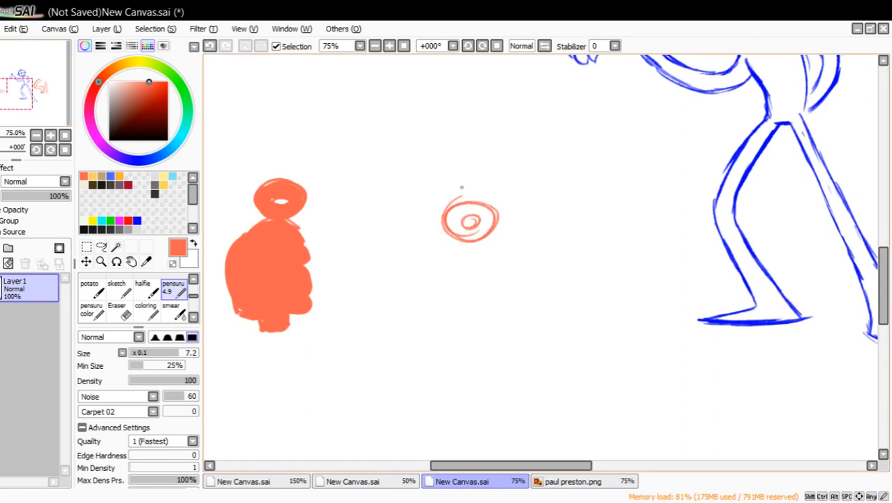
{"action": "left_click_drag", "start_coordinate": [451, 131], "coordinate": [457, 203]}
{"action": "left_click_drag", "start_coordinate": [453, 165], "coordinate": [457, 105]}
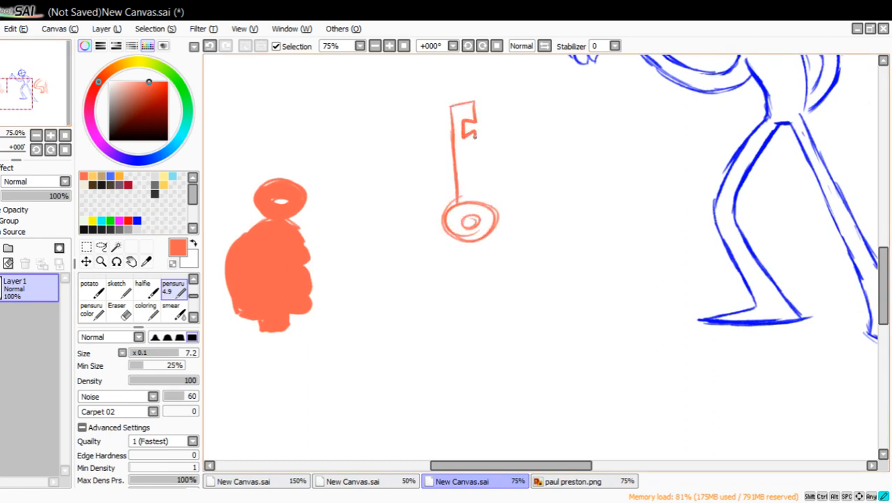
{"action": "left_click_drag", "start_coordinate": [474, 136], "coordinate": [467, 195]}
Draw a hand gripping the new key's head between thumb and finger, with curled fingers and a straight forearm below.
{"action": "mouse_move", "coordinate": [439, 273]}
{"action": "left_mouse_down"}
{"action": "mouse_move", "coordinate": [441, 225]}
{"action": "mouse_move", "coordinate": [453, 251]}
{"action": "left_mouse_up"}
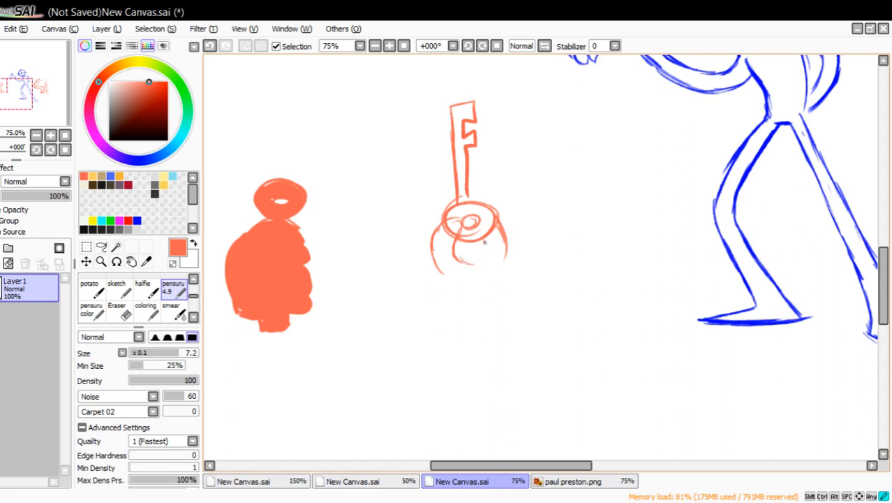
{"action": "mouse_move", "coordinate": [507, 263]}
{"action": "left_mouse_down"}
{"action": "mouse_move", "coordinate": [464, 271]}
{"action": "mouse_move", "coordinate": [500, 319]}
{"action": "mouse_move", "coordinate": [469, 386]}
{"action": "left_mouse_up"}
{"action": "left_click_drag", "start_coordinate": [487, 323], "coordinate": [497, 380]}
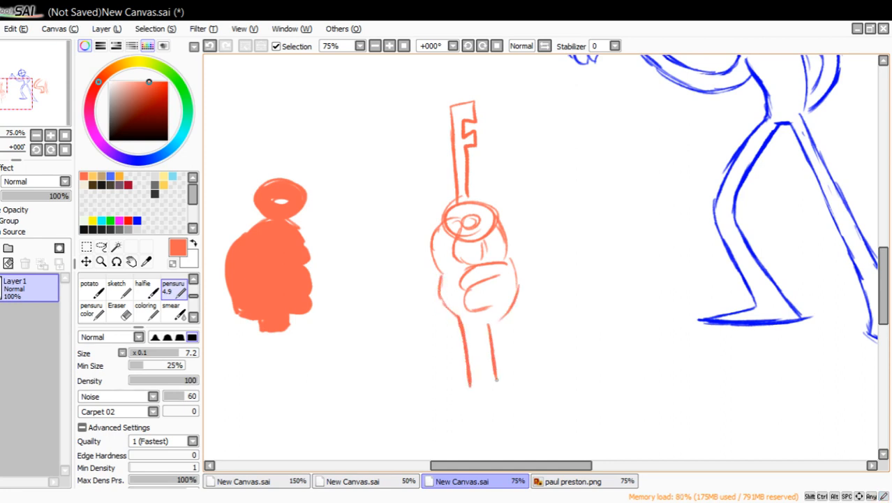
Fill the second hand and key with solid orange using the coloring brush, leaving the key hole and finger gap open.
{"action": "left_click", "coordinate": [119, 311]}
{"action": "left_click", "coordinate": [145, 310]}
{"action": "mouse_move", "coordinate": [465, 259]}
{"action": "left_mouse_down"}
{"action": "mouse_move", "coordinate": [444, 244]}
{"action": "mouse_move", "coordinate": [446, 224]}
{"action": "mouse_move", "coordinate": [457, 222]}
{"action": "mouse_move", "coordinate": [466, 275]}
{"action": "mouse_move", "coordinate": [468, 215]}
{"action": "mouse_move", "coordinate": [454, 224]}
{"action": "mouse_move", "coordinate": [482, 230]}
{"action": "mouse_move", "coordinate": [459, 155]}
{"action": "mouse_move", "coordinate": [458, 106]}
{"action": "mouse_move", "coordinate": [468, 110]}
{"action": "mouse_move", "coordinate": [492, 260]}
{"action": "mouse_move", "coordinate": [485, 246]}
{"action": "mouse_move", "coordinate": [492, 231]}
{"action": "mouse_move", "coordinate": [475, 287]}
{"action": "mouse_move", "coordinate": [502, 276]}
{"action": "mouse_move", "coordinate": [475, 346]}
{"action": "mouse_move", "coordinate": [482, 380]}
{"action": "left_mouse_up"}
{"action": "mouse_move", "coordinate": [477, 308]}
{"action": "left_mouse_down"}
{"action": "mouse_move", "coordinate": [454, 297]}
{"action": "mouse_move", "coordinate": [455, 288]}
{"action": "left_mouse_up"}
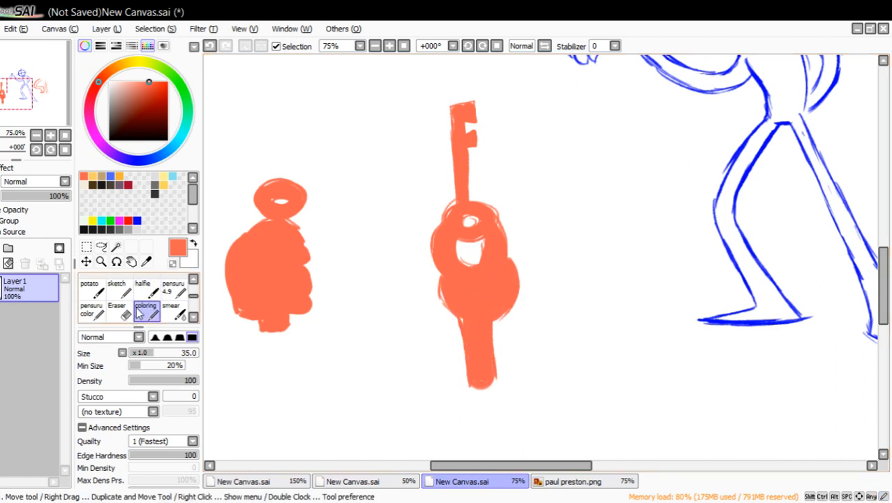
Add two filled fingers fanning outward from the side of the second hand silhouette with the pensuru brush.
{"action": "left_click", "coordinate": [119, 289]}
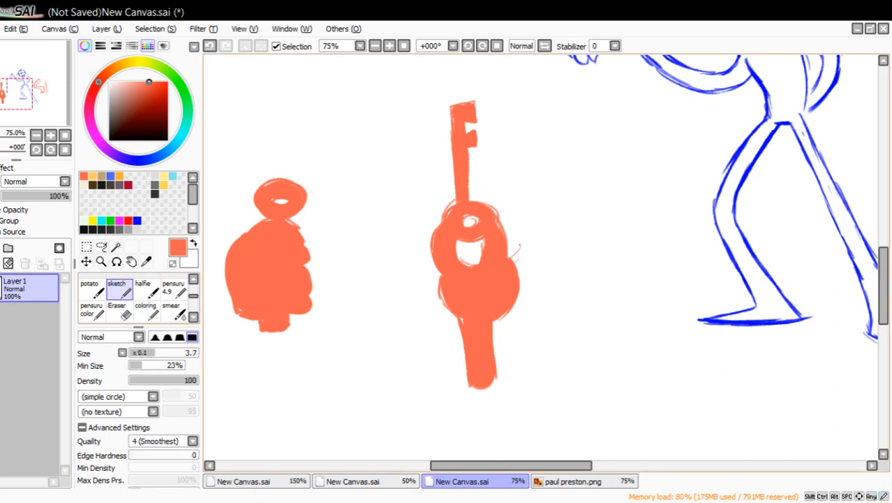
{"action": "left_click", "coordinate": [174, 287]}
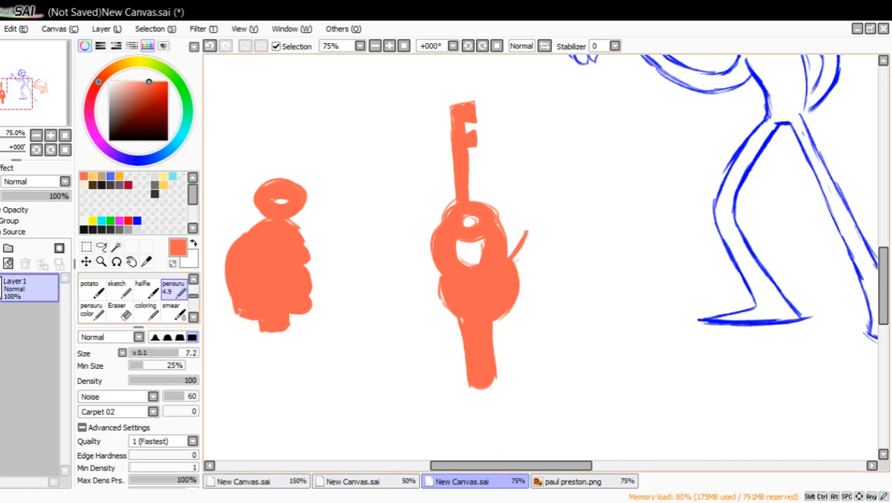
{"action": "mouse_move", "coordinate": [527, 231]}
{"action": "left_mouse_down"}
{"action": "mouse_move", "coordinate": [550, 244]}
{"action": "mouse_move", "coordinate": [520, 277]}
{"action": "mouse_move", "coordinate": [555, 308]}
{"action": "mouse_move", "coordinate": [506, 313]}
{"action": "mouse_move", "coordinate": [549, 305]}
{"action": "mouse_move", "coordinate": [520, 293]}
{"action": "mouse_move", "coordinate": [535, 234]}
{"action": "left_mouse_up"}
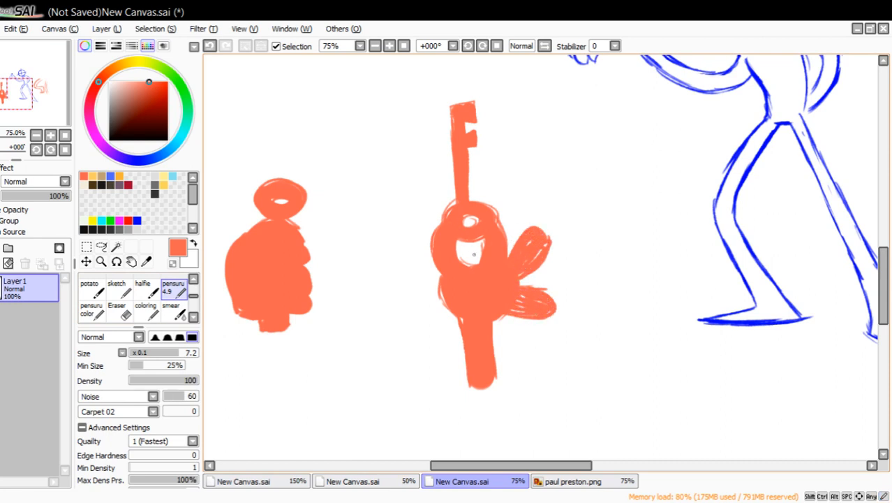
Label the second silhouette with handwritten "hand" and "key", each with an arrow pointing to its part.
{"action": "left_click_drag", "start_coordinate": [606, 380], "coordinate": [541, 345]}
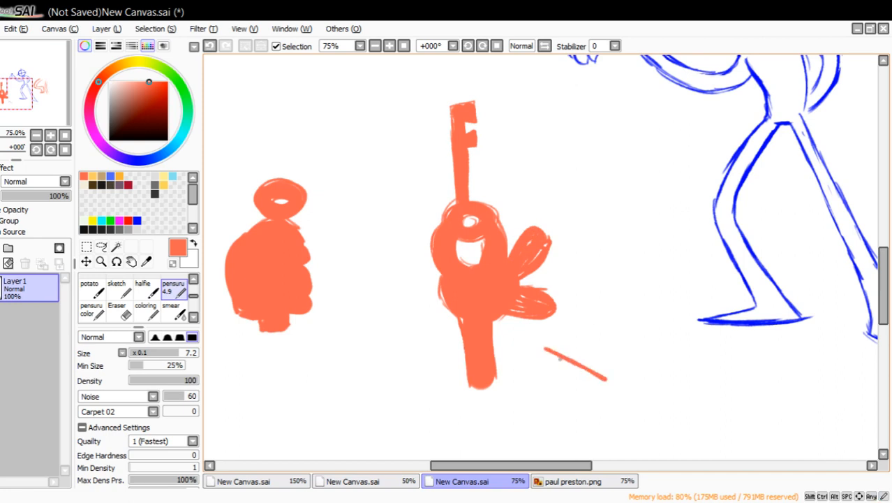
{"action": "mouse_move", "coordinate": [561, 373]}
{"action": "left_mouse_down"}
{"action": "mouse_move", "coordinate": [569, 349]}
{"action": "mouse_move", "coordinate": [618, 394]}
{"action": "mouse_move", "coordinate": [666, 378]}
{"action": "mouse_move", "coordinate": [711, 393]}
{"action": "left_mouse_up"}
{"action": "left_click_drag", "start_coordinate": [347, 148], "coordinate": [404, 148]}
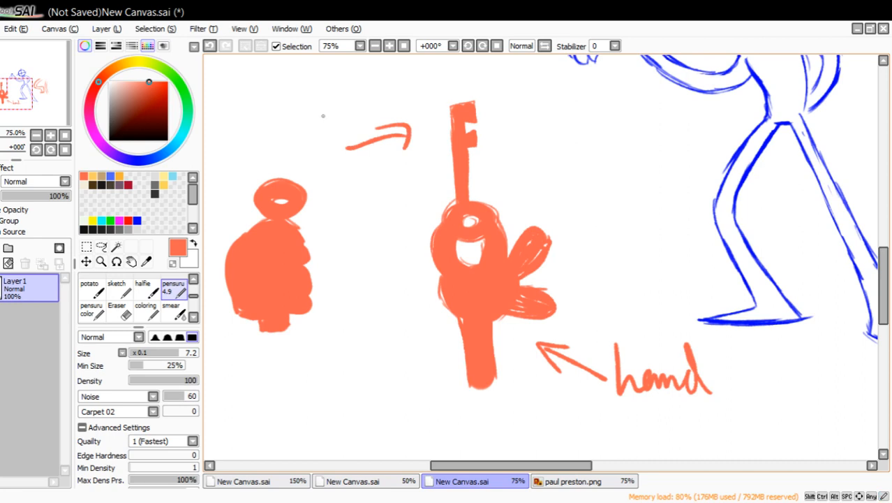
{"action": "left_click_drag", "start_coordinate": [314, 93], "coordinate": [320, 128]}
{"action": "mouse_move", "coordinate": [334, 100]}
{"action": "left_mouse_down"}
{"action": "mouse_move", "coordinate": [336, 124]}
{"action": "mouse_move", "coordinate": [359, 109]}
{"action": "left_mouse_up"}
{"action": "left_click_drag", "start_coordinate": [374, 105], "coordinate": [375, 119]}
{"action": "left_click_drag", "start_coordinate": [366, 92], "coordinate": [369, 99]}
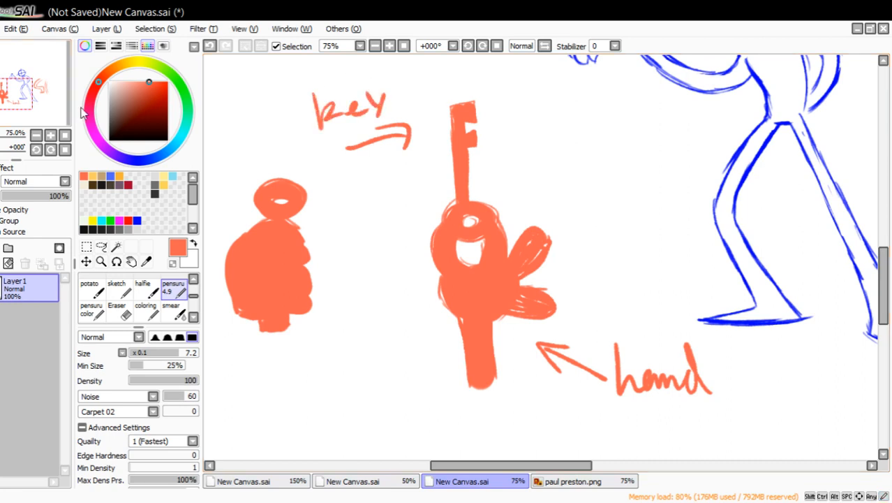
{"action": "mouse_move", "coordinate": [59, 104]}
{"action": "left_mouse_down"}
{"action": "mouse_move", "coordinate": [70, 83]}
{"action": "mouse_move", "coordinate": [50, 87]}
{"action": "mouse_move", "coordinate": [67, 86]}
{"action": "mouse_move", "coordinate": [59, 99]}
{"action": "mouse_move", "coordinate": [71, 88]}
{"action": "left_mouse_up"}
{"action": "left_click_drag", "start_coordinate": [69, 85], "coordinate": [78, 92]}
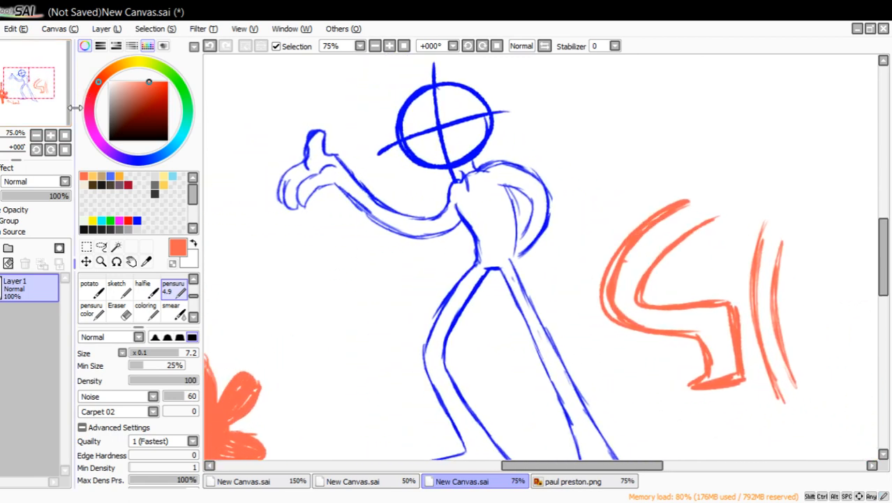
{"action": "left_click", "coordinate": [293, 485]}
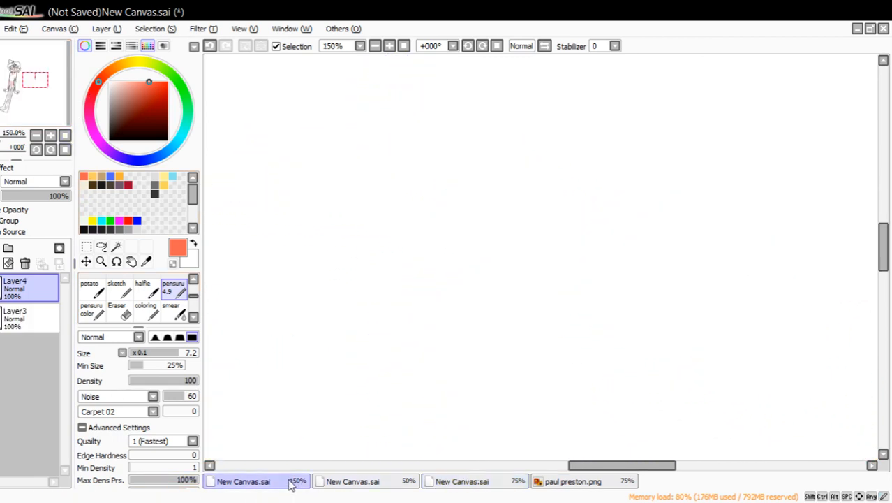
{"action": "left_click", "coordinate": [570, 487]}
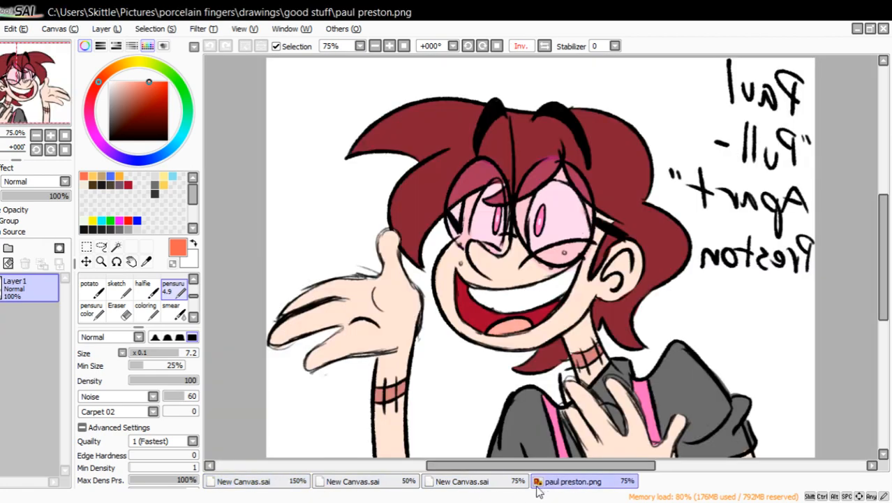
{"action": "left_click", "coordinate": [489, 482]}
Handwrite "Open Position" in orange above the blue figure and key silhouettes, redoing the final letters of the second word.
{"action": "left_click", "coordinate": [36, 136]}
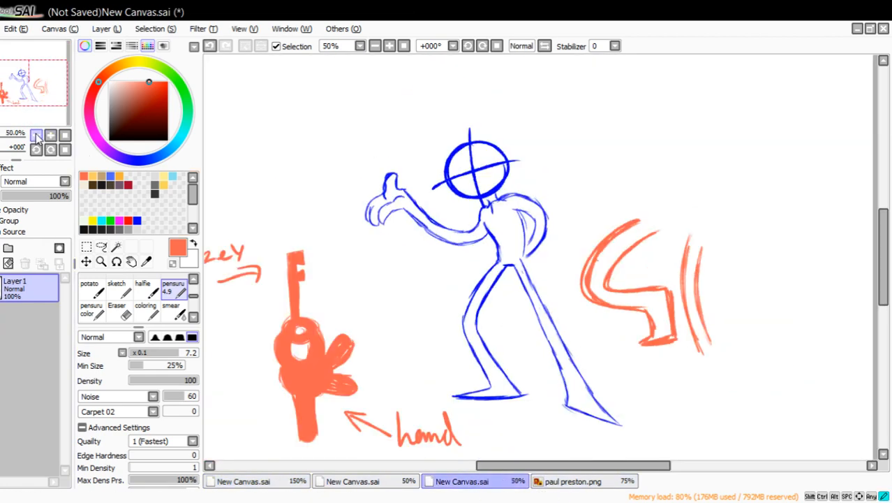
{"action": "left_click_drag", "start_coordinate": [48, 106], "coordinate": [36, 108]}
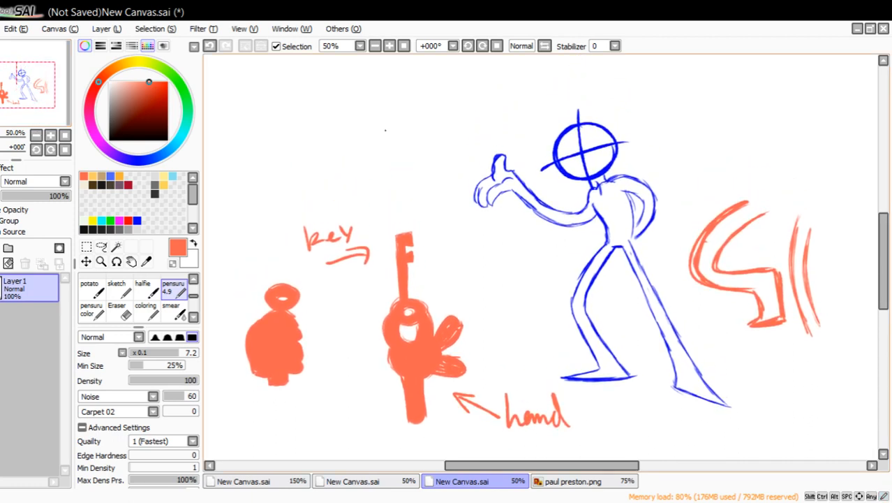
{"action": "mouse_move", "coordinate": [391, 88]}
{"action": "left_mouse_down"}
{"action": "mouse_move", "coordinate": [380, 128]}
{"action": "mouse_move", "coordinate": [393, 89]}
{"action": "left_mouse_up"}
{"action": "mouse_move", "coordinate": [407, 88]}
{"action": "left_mouse_down"}
{"action": "mouse_move", "coordinate": [404, 126]}
{"action": "mouse_move", "coordinate": [409, 112]}
{"action": "left_mouse_up"}
{"action": "left_click_drag", "start_coordinate": [426, 99], "coordinate": [468, 97]}
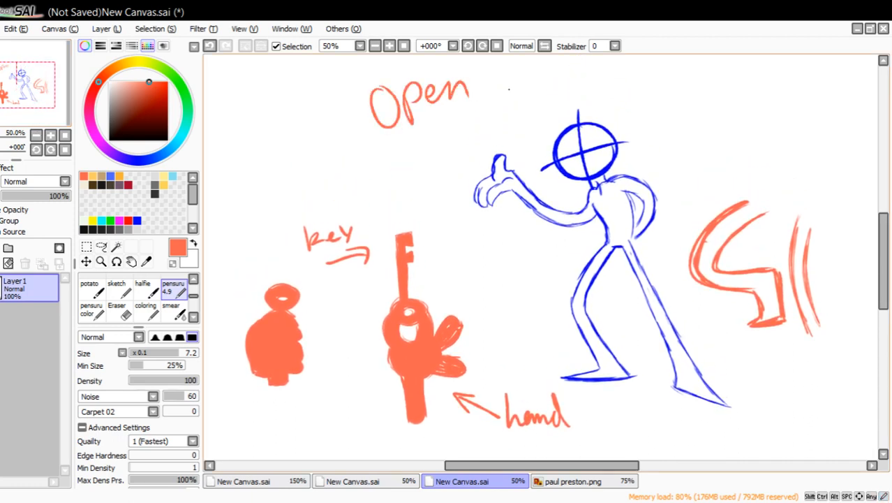
{"action": "left_click_drag", "start_coordinate": [503, 65], "coordinate": [502, 94]}
{"action": "mouse_move", "coordinate": [503, 65]}
{"action": "left_mouse_down"}
{"action": "mouse_move", "coordinate": [508, 82]}
{"action": "mouse_move", "coordinate": [529, 74]}
{"action": "left_mouse_up"}
{"action": "mouse_move", "coordinate": [558, 68]}
{"action": "left_mouse_down"}
{"action": "mouse_move", "coordinate": [546, 87]}
{"action": "mouse_move", "coordinate": [566, 82]}
{"action": "left_mouse_up"}
{"action": "mouse_move", "coordinate": [589, 65]}
{"action": "left_mouse_down"}
{"action": "mouse_move", "coordinate": [588, 79]}
{"action": "mouse_move", "coordinate": [612, 77]}
{"action": "mouse_move", "coordinate": [629, 91]}
{"action": "left_mouse_up"}
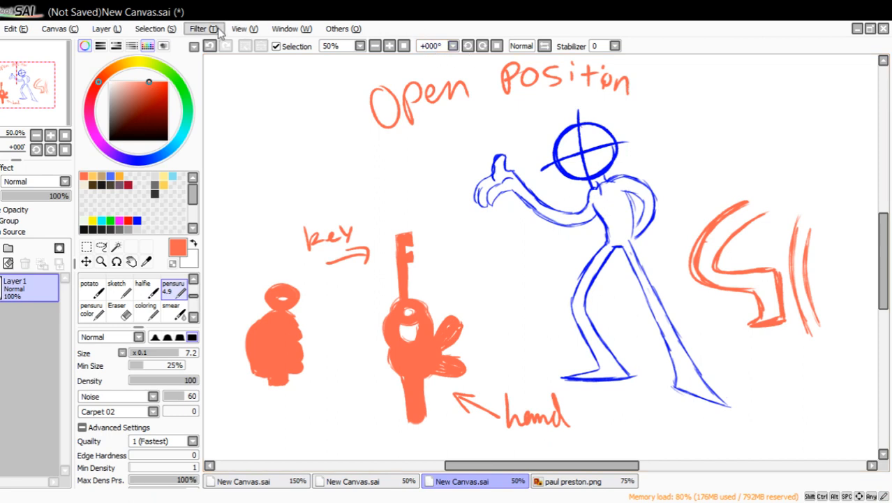
{"action": "left_click", "coordinate": [209, 45]}
{"action": "mouse_move", "coordinate": [596, 77]}
{"action": "left_mouse_down"}
{"action": "mouse_move", "coordinate": [597, 89]}
{"action": "mouse_move", "coordinate": [632, 88]}
{"action": "left_mouse_up"}
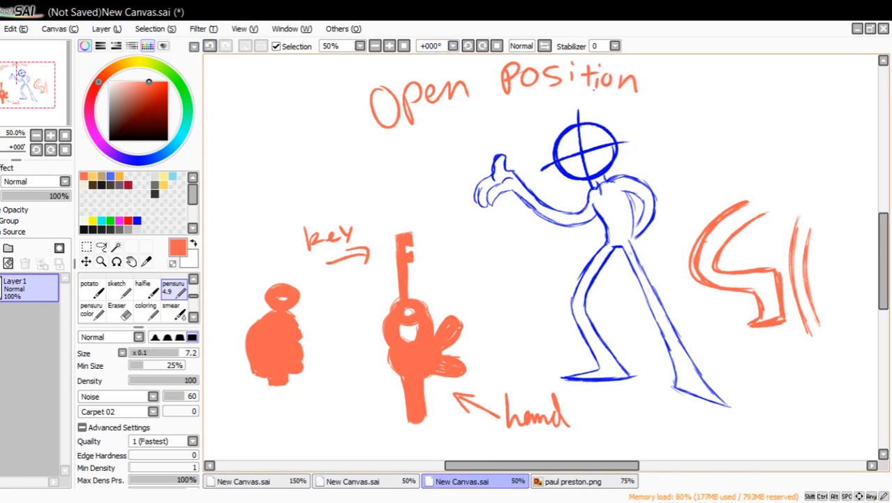
Handwrite "extreme bends" in orange on two lines above the bent limb sketch beside the figure.
{"action": "left_click_drag", "start_coordinate": [55, 105], "coordinate": [65, 102]}
{"action": "left_click_drag", "start_coordinate": [584, 104], "coordinate": [599, 113]}
{"action": "mouse_move", "coordinate": [607, 89]}
{"action": "left_mouse_down"}
{"action": "mouse_move", "coordinate": [622, 112]}
{"action": "mouse_move", "coordinate": [610, 113]}
{"action": "left_mouse_up"}
{"action": "mouse_move", "coordinate": [638, 84]}
{"action": "left_mouse_down"}
{"action": "mouse_move", "coordinate": [637, 113]}
{"action": "mouse_move", "coordinate": [680, 98]}
{"action": "mouse_move", "coordinate": [695, 111]}
{"action": "left_mouse_up"}
{"action": "mouse_move", "coordinate": [695, 111]}
{"action": "left_mouse_down"}
{"action": "mouse_move", "coordinate": [736, 99]}
{"action": "mouse_move", "coordinate": [747, 108]}
{"action": "left_mouse_up"}
{"action": "mouse_move", "coordinate": [650, 120]}
{"action": "left_mouse_down"}
{"action": "mouse_move", "coordinate": [664, 146]}
{"action": "mouse_move", "coordinate": [725, 146]}
{"action": "mouse_move", "coordinate": [734, 126]}
{"action": "left_mouse_up"}
{"action": "left_click_drag", "start_coordinate": [751, 141], "coordinate": [745, 162]}
Draw a curved arrow from the "extreme bends" note down to the orange limb sketches.
{"action": "left_click_drag", "start_coordinate": [767, 155], "coordinate": [701, 214]}
{"action": "left_click_drag", "start_coordinate": [702, 216], "coordinate": [721, 215]}
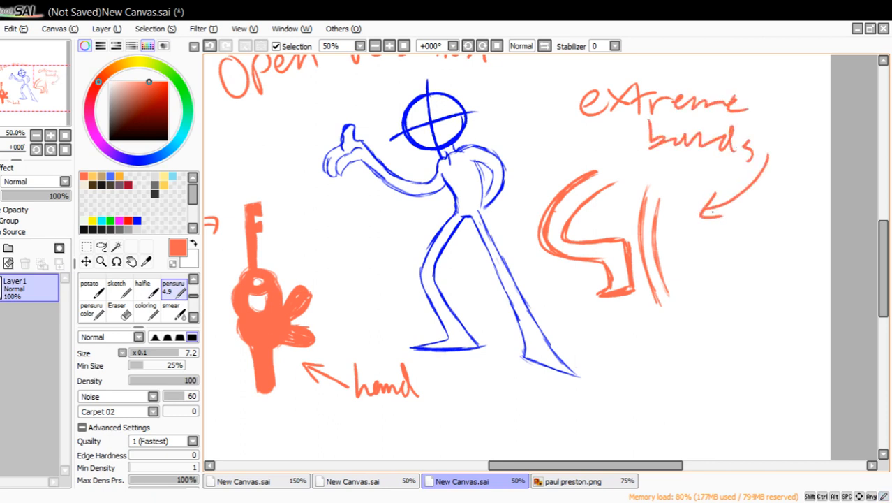
{"action": "left_click_drag", "start_coordinate": [54, 118], "coordinate": [44, 112]}
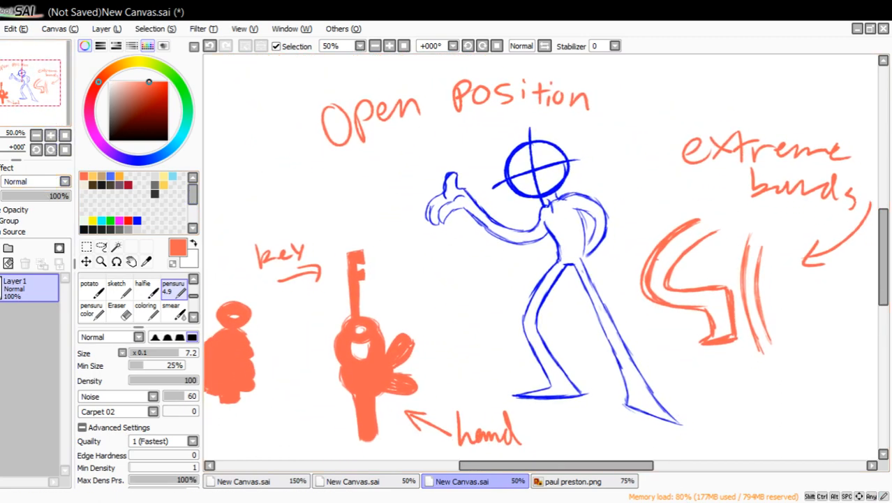